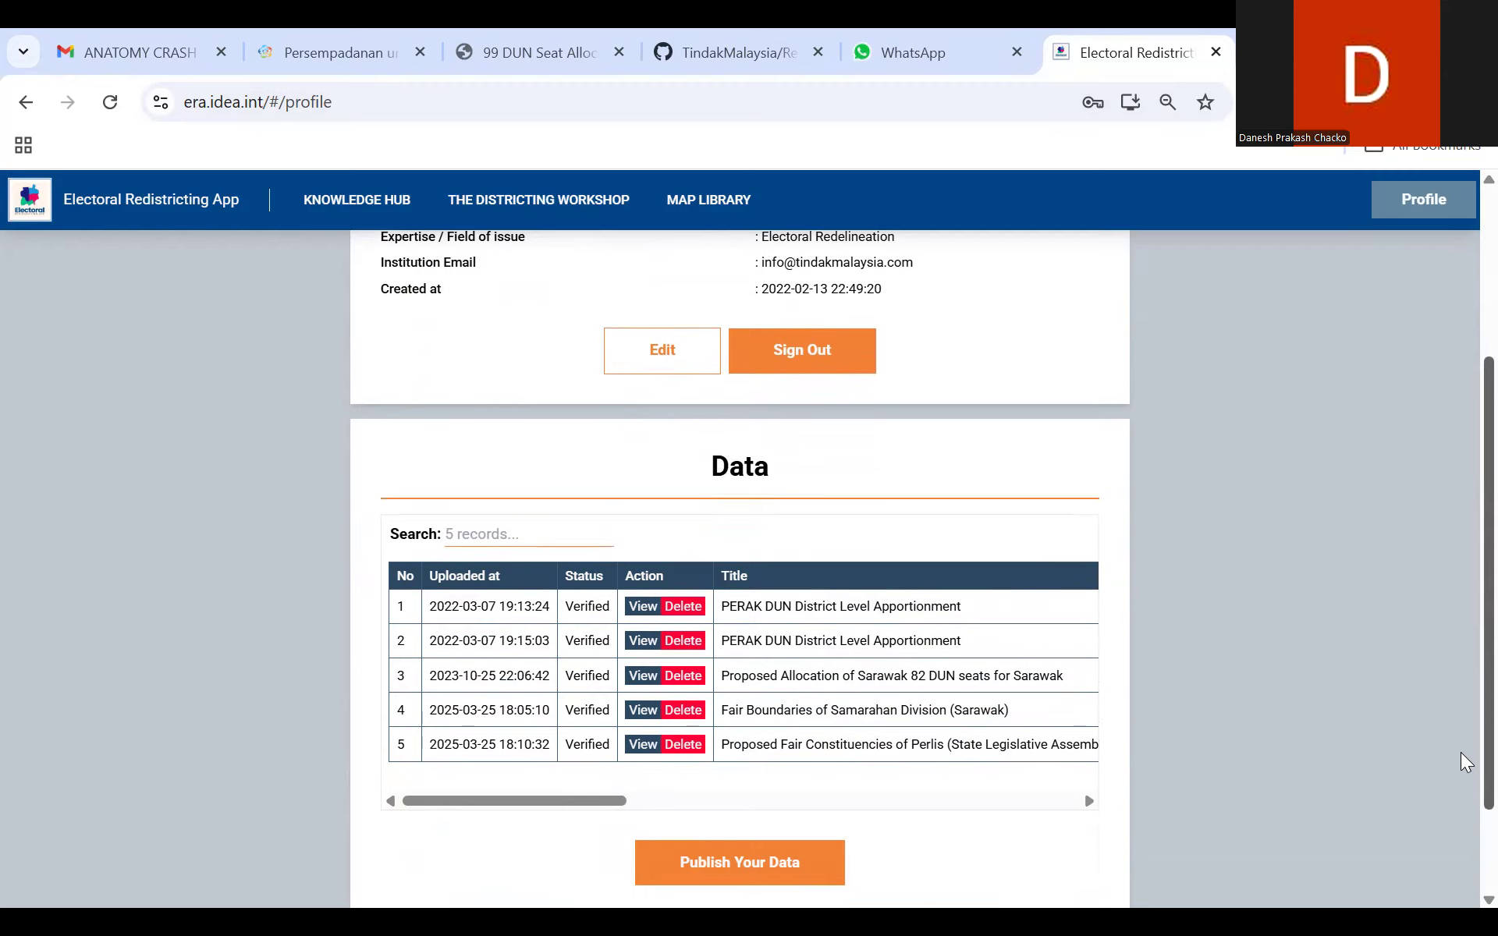
# Step: Look through the Districting Workshop page, covering the getting-started links, video tutorials and manual book
pyautogui.scroll(2, 1463, 687)
pyautogui.scroll(2, 1461, 585)
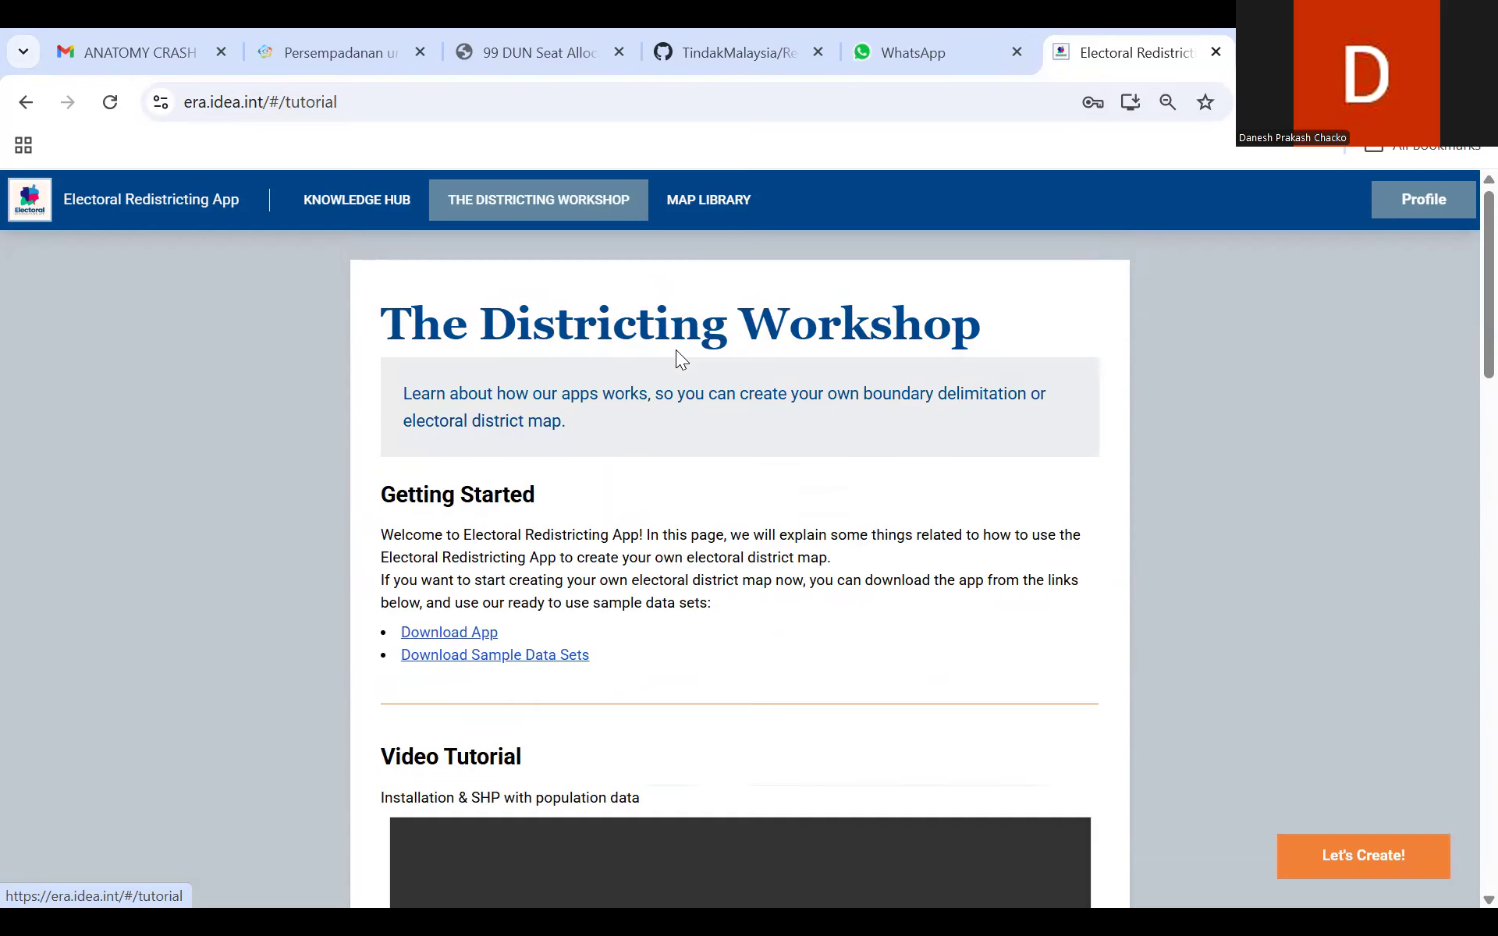
pyautogui.scroll(-10, 1461, 390)
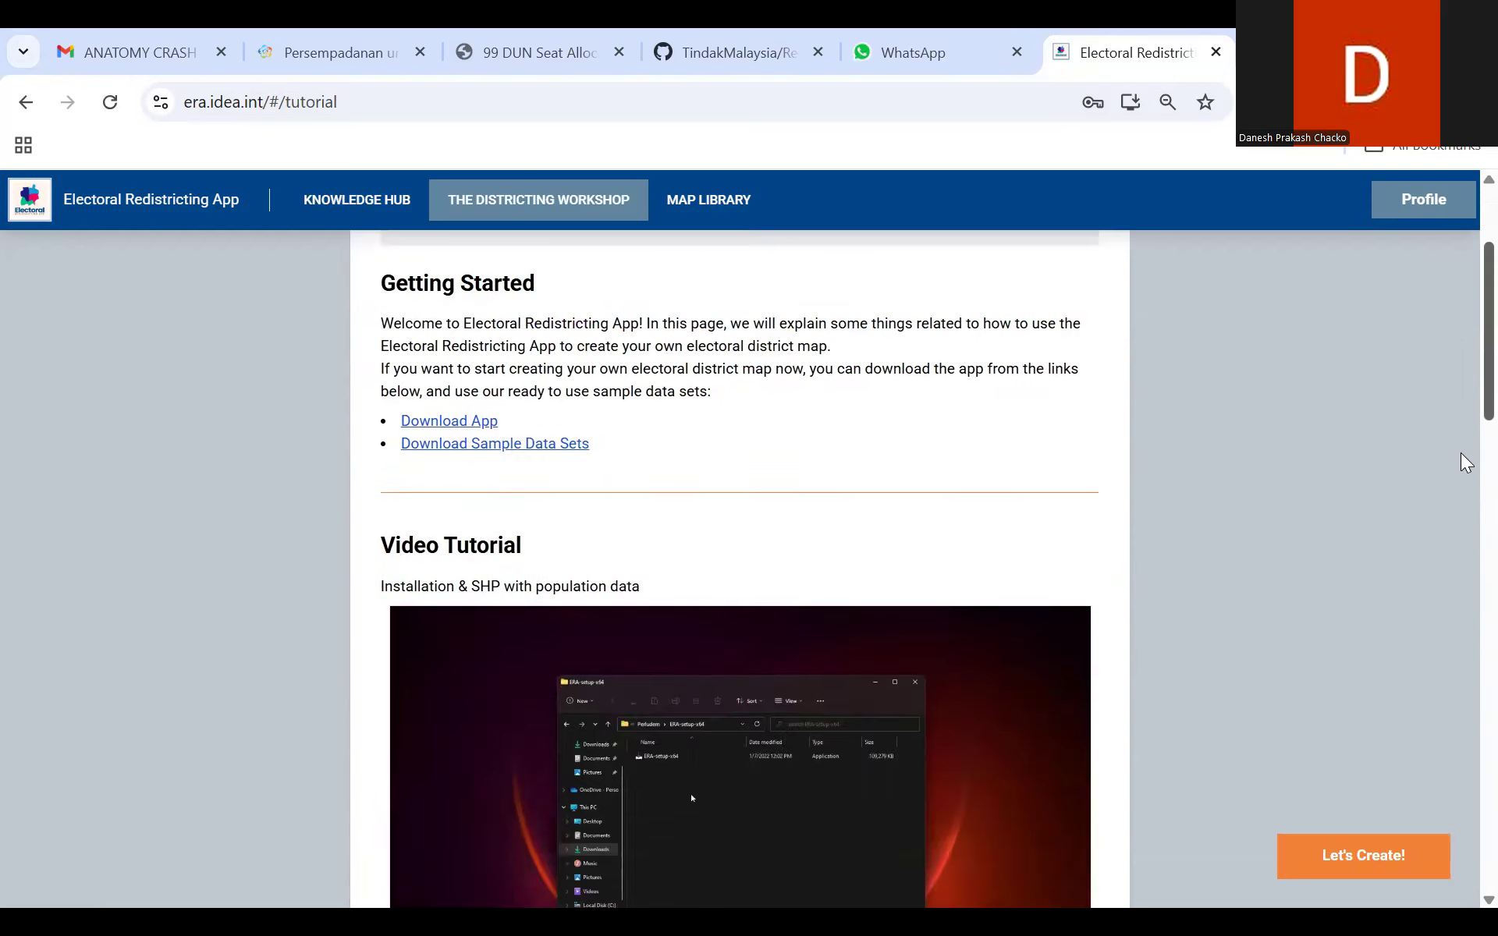
pyautogui.scroll(-8, 1446, 571)
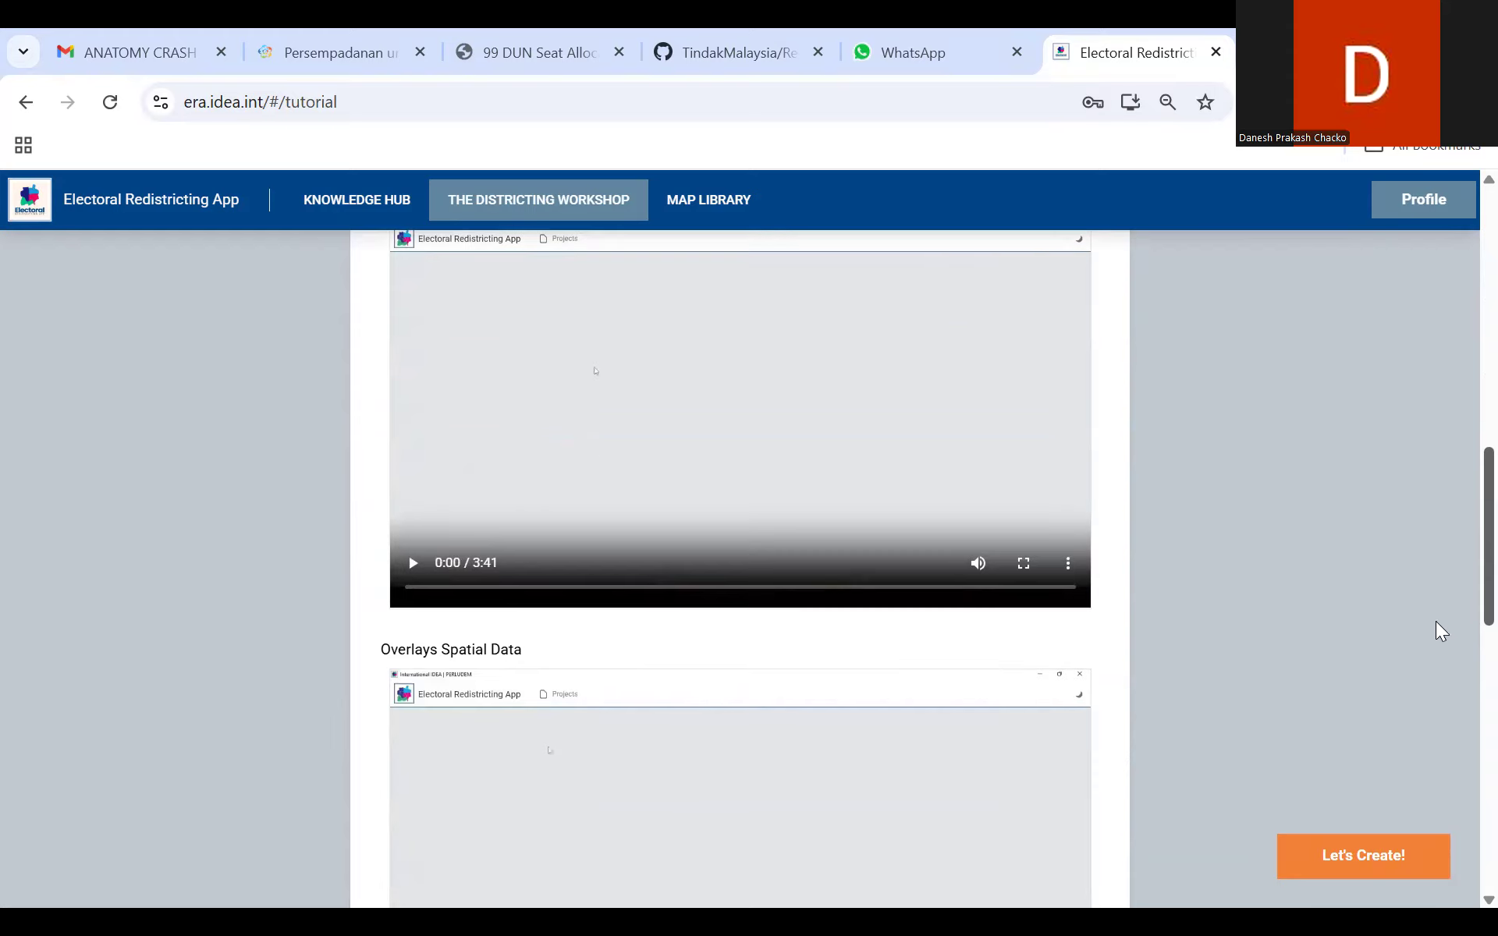
pyautogui.scroll(-9, 1415, 755)
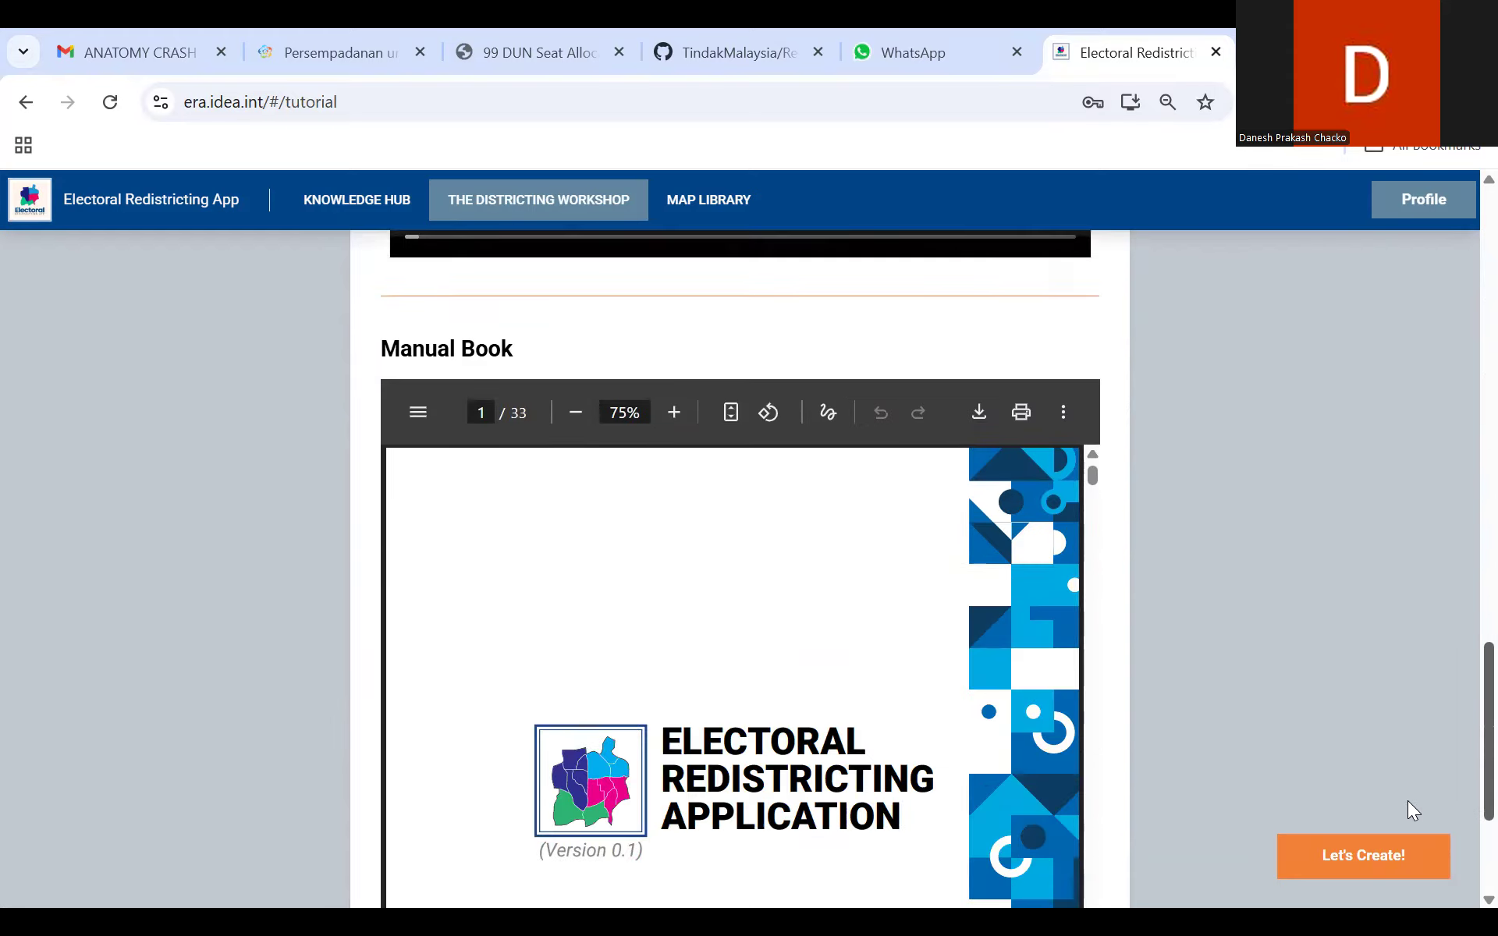
pyautogui.scroll(2, 1409, 834)
pyautogui.scroll(-2, 1409, 815)
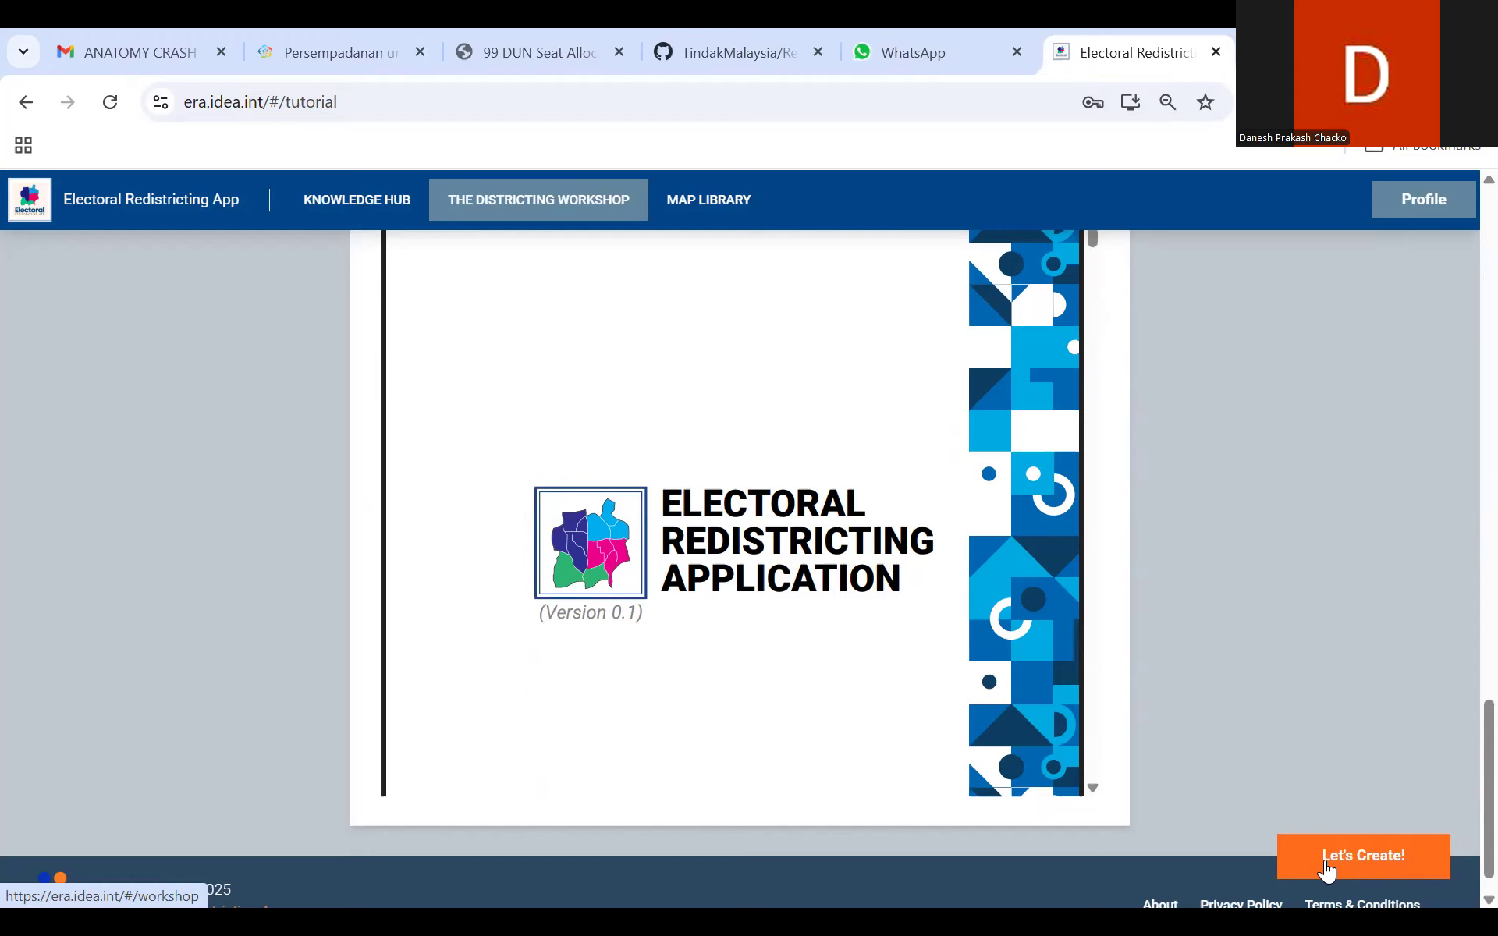
# Step: Start creating a map from the workshop page, decline opening the installed desktop app, and launch the online version instead
pyautogui.click(1326, 868)
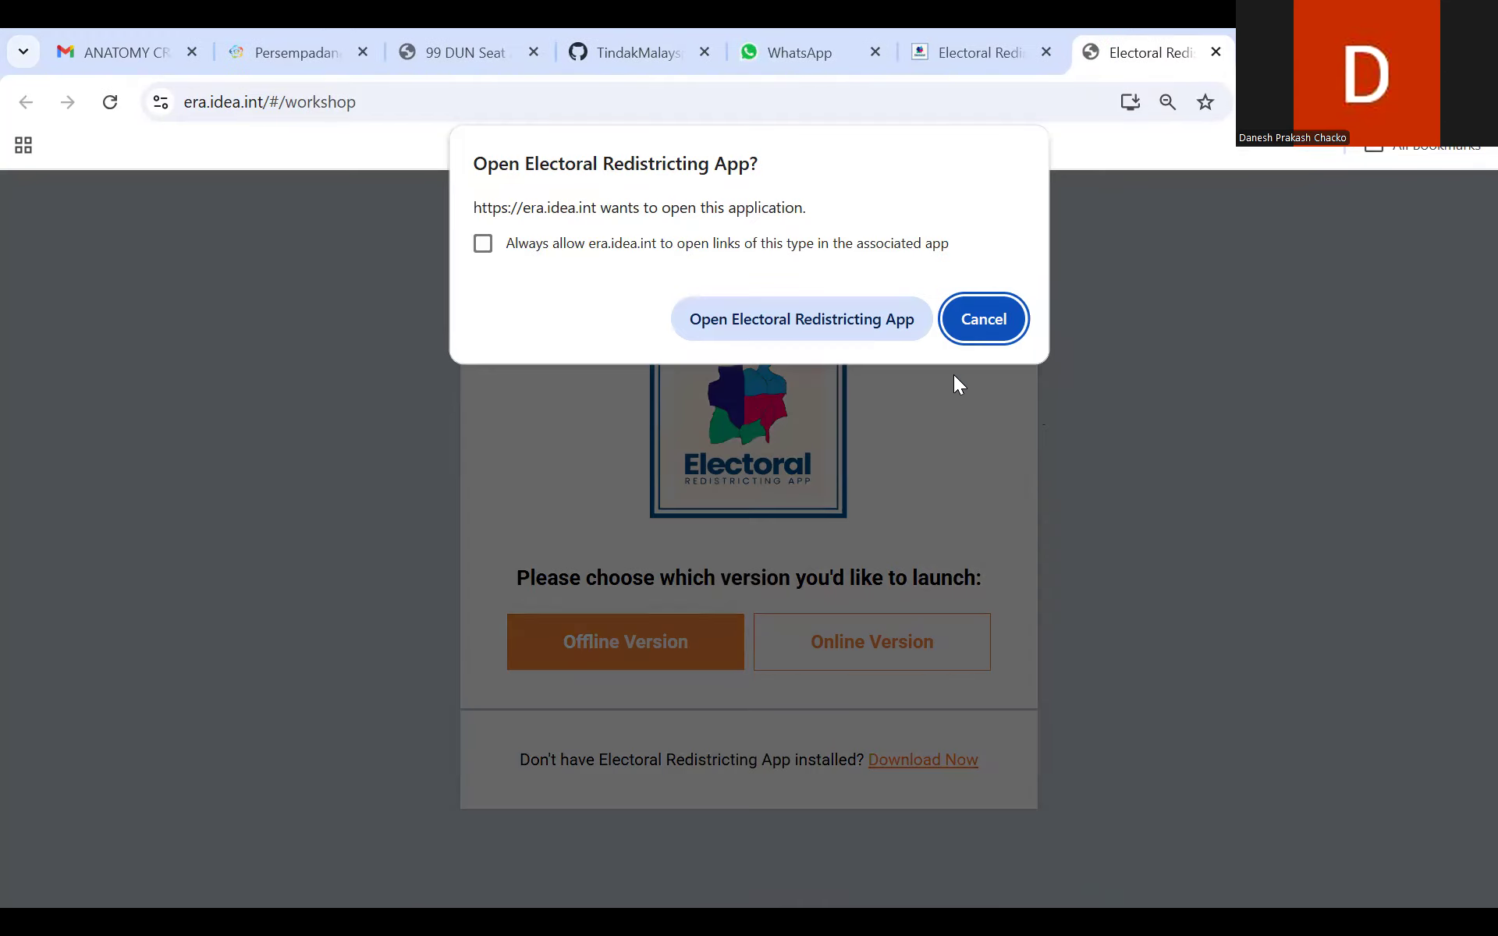
pyautogui.click(981, 317)
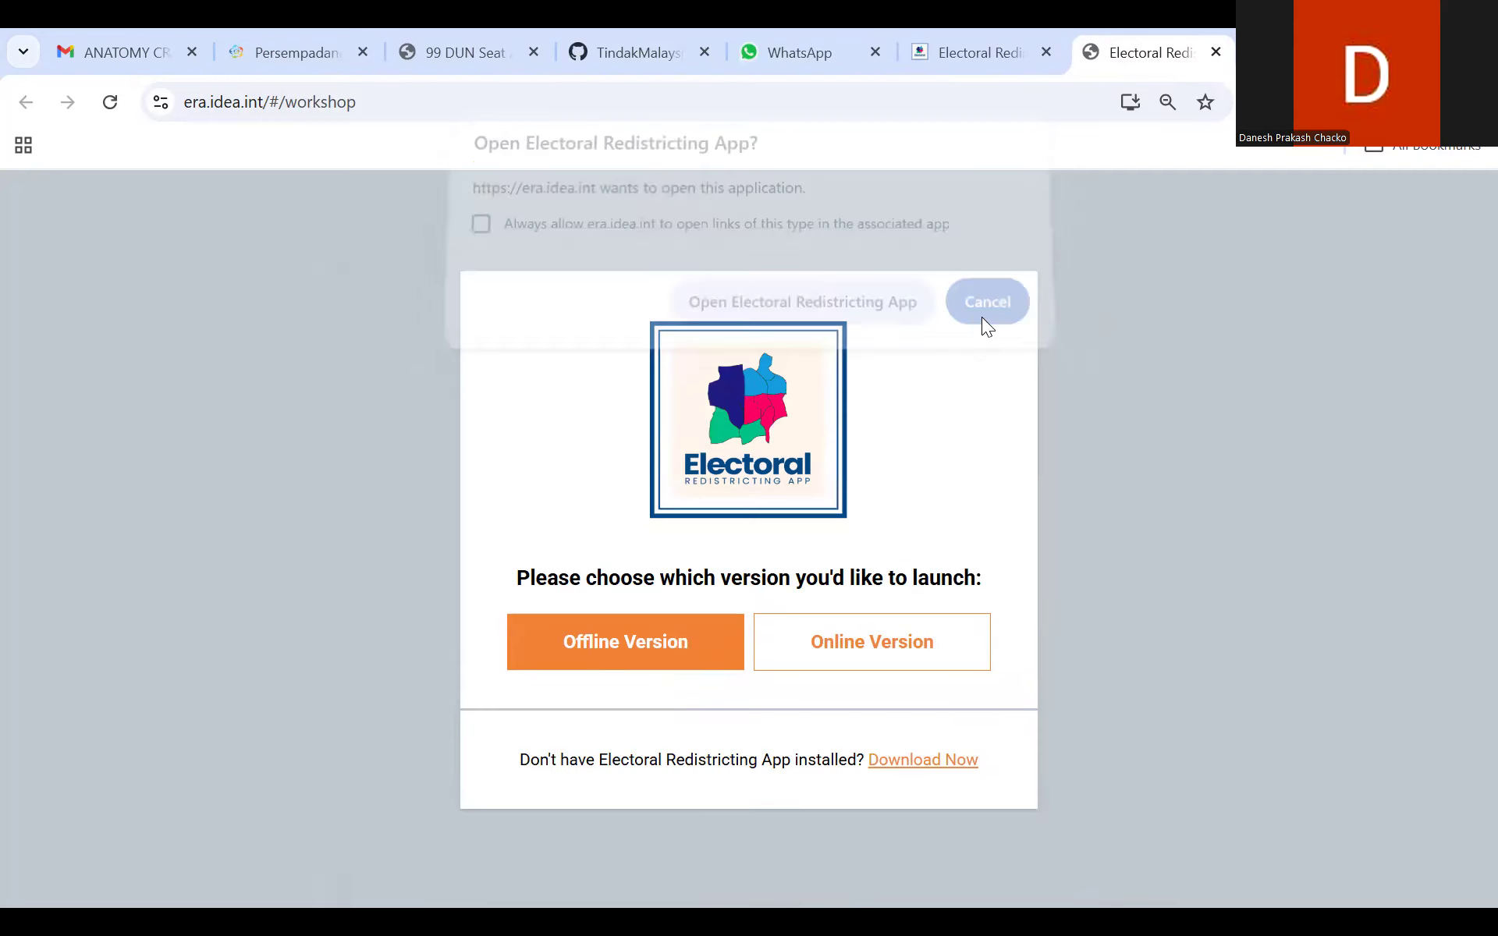
pyautogui.click(902, 643)
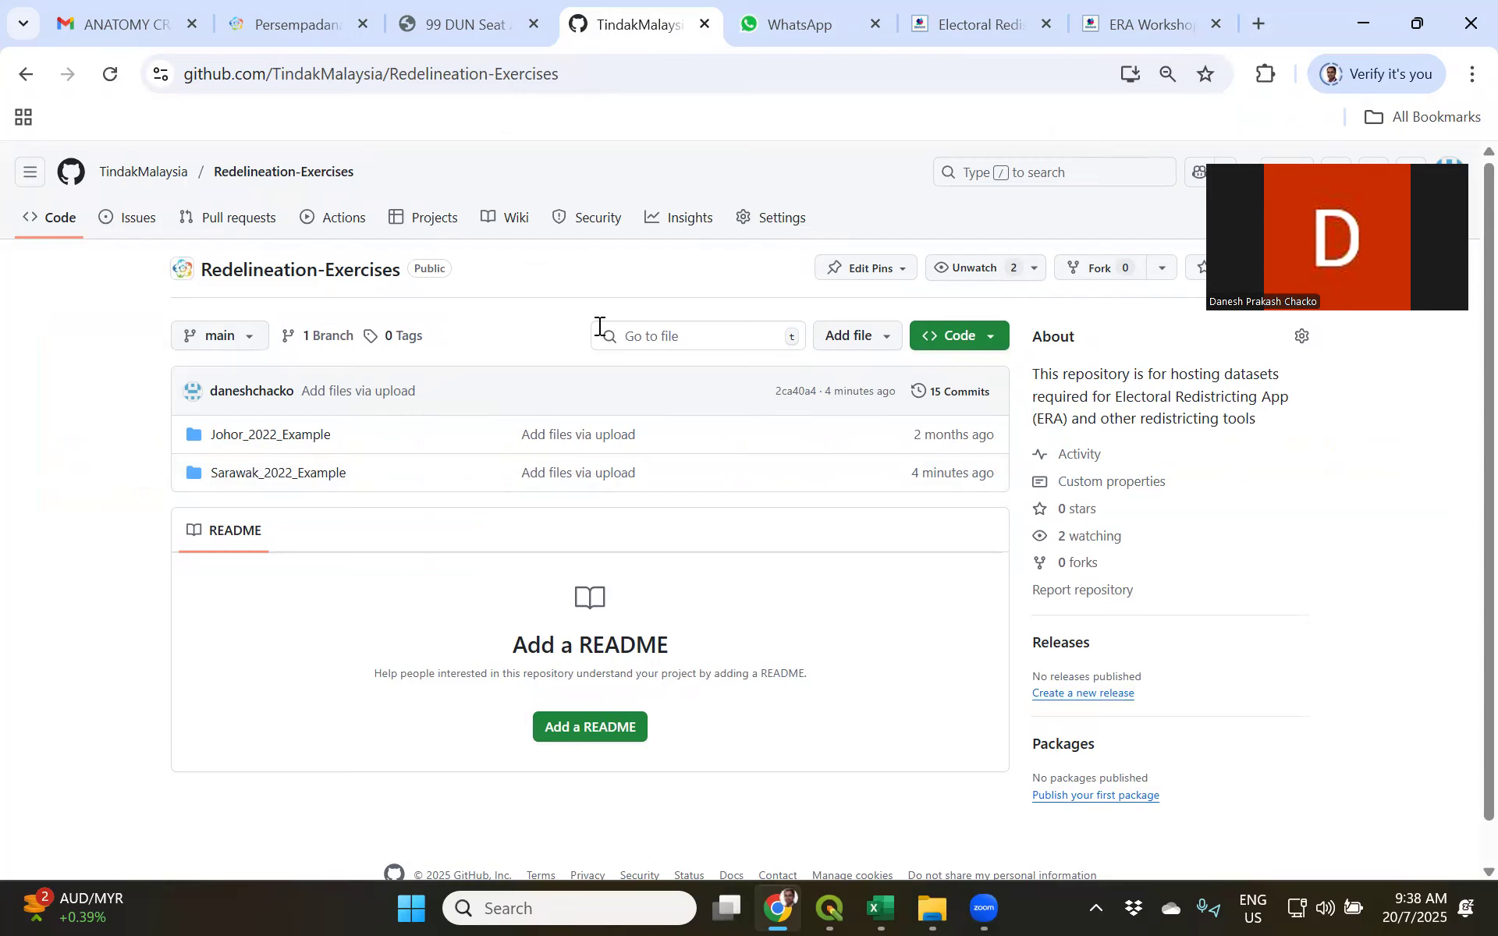
# Step: In the Redelineation-Exercises GitHub repository, open Sarawak_2022_Example and review the Senarai_Daerah_Sarawak_Bilangan_Pengundi_2022.csv voter data and the folder's files
pyautogui.click(303, 472)
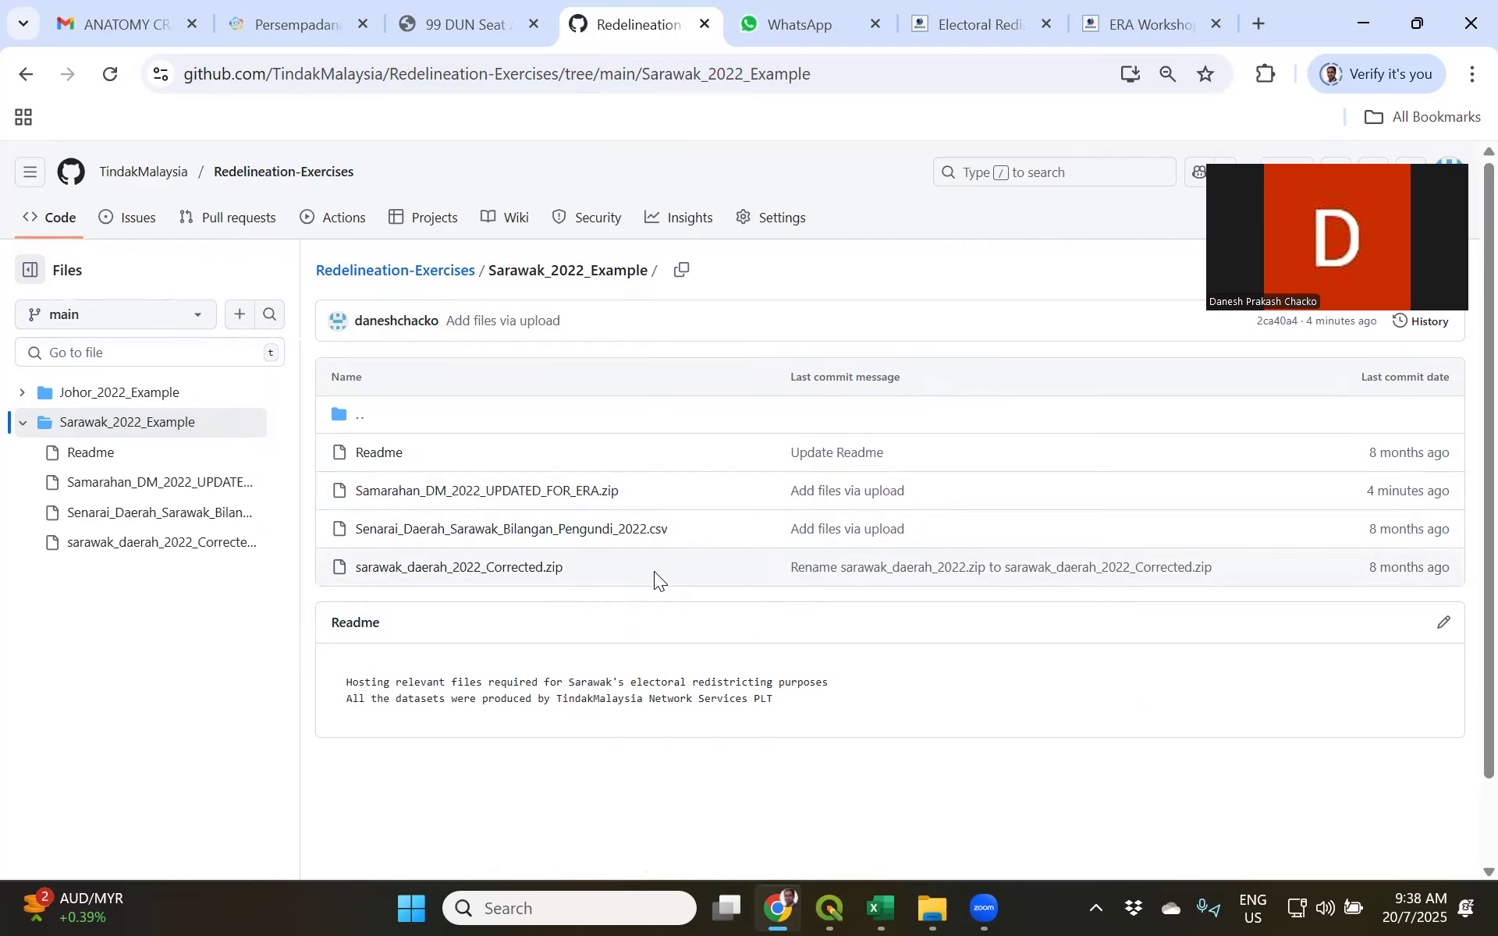
pyautogui.click(547, 532)
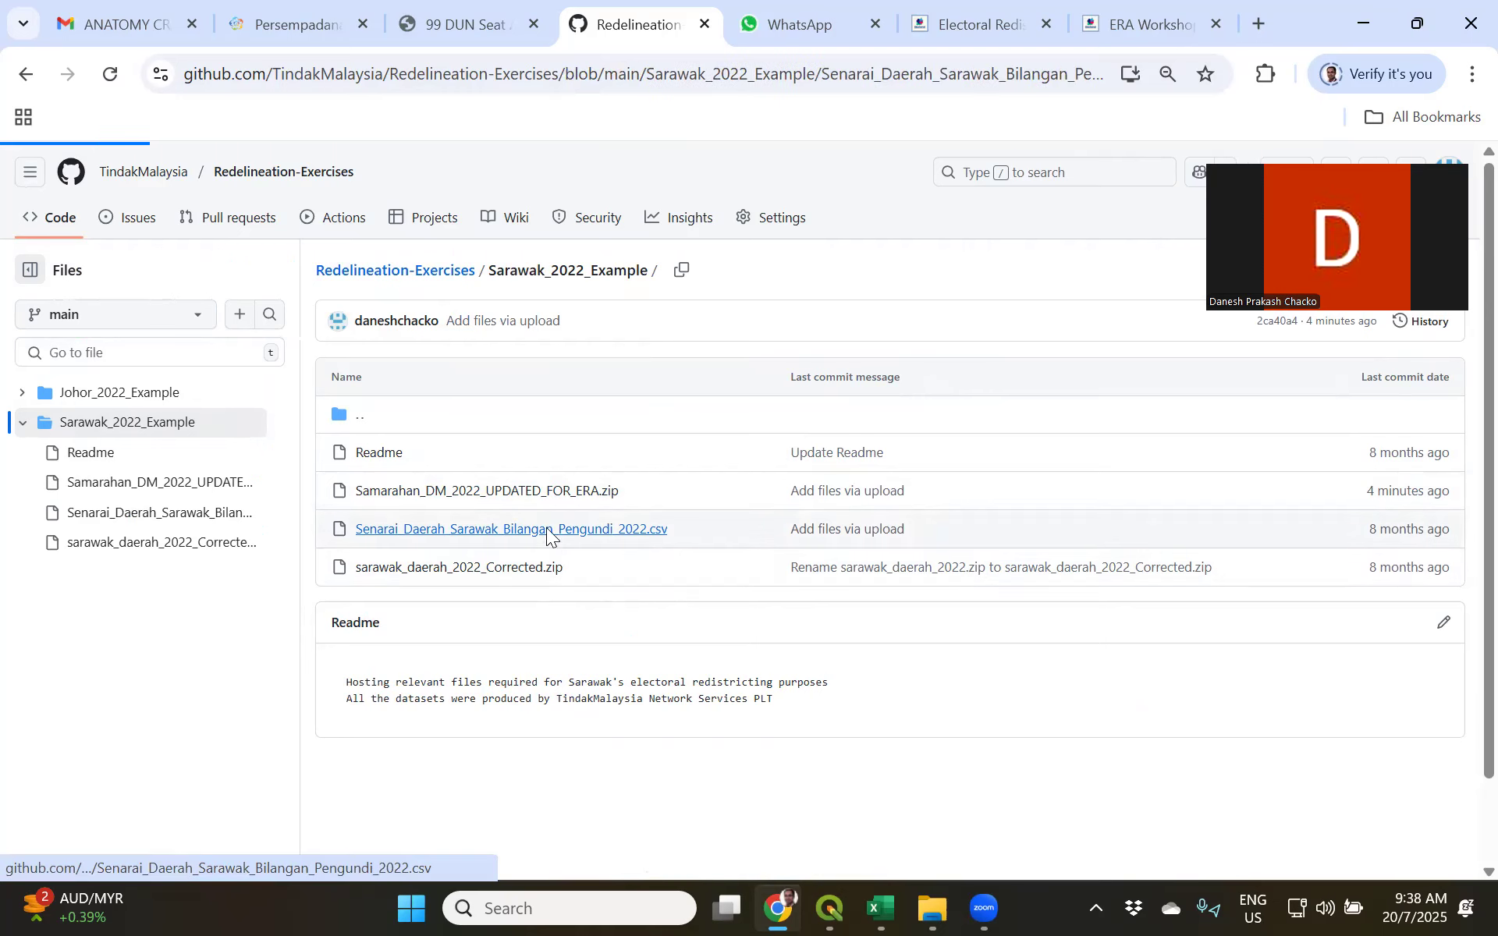
pyautogui.scroll(-10, 1463, 797)
pyautogui.scroll(-3, 1464, 849)
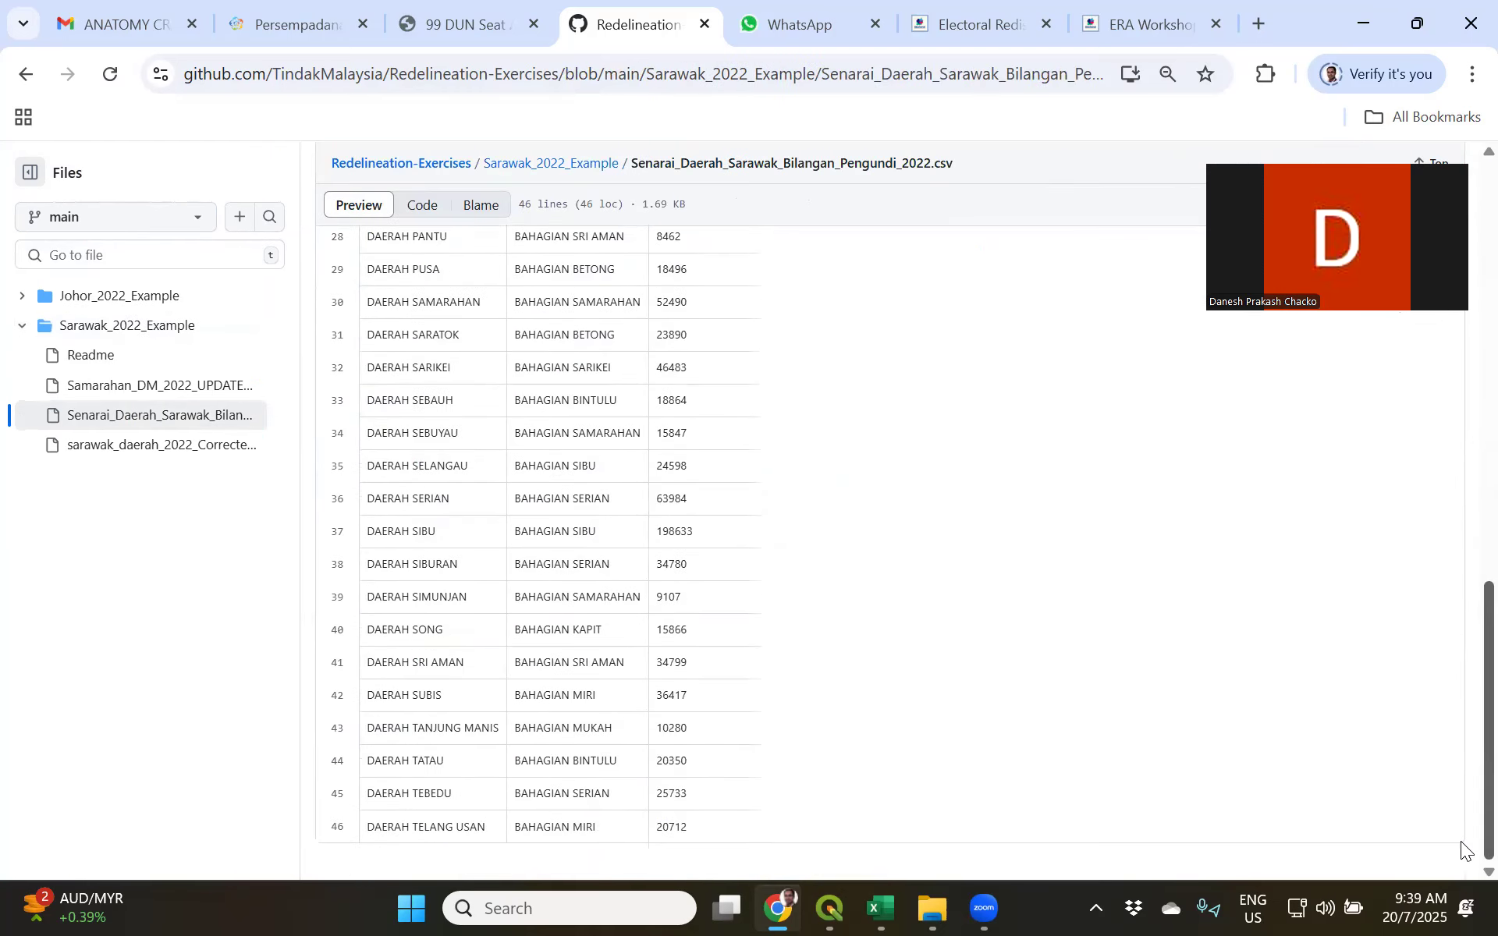
pyautogui.scroll(15, 1461, 388)
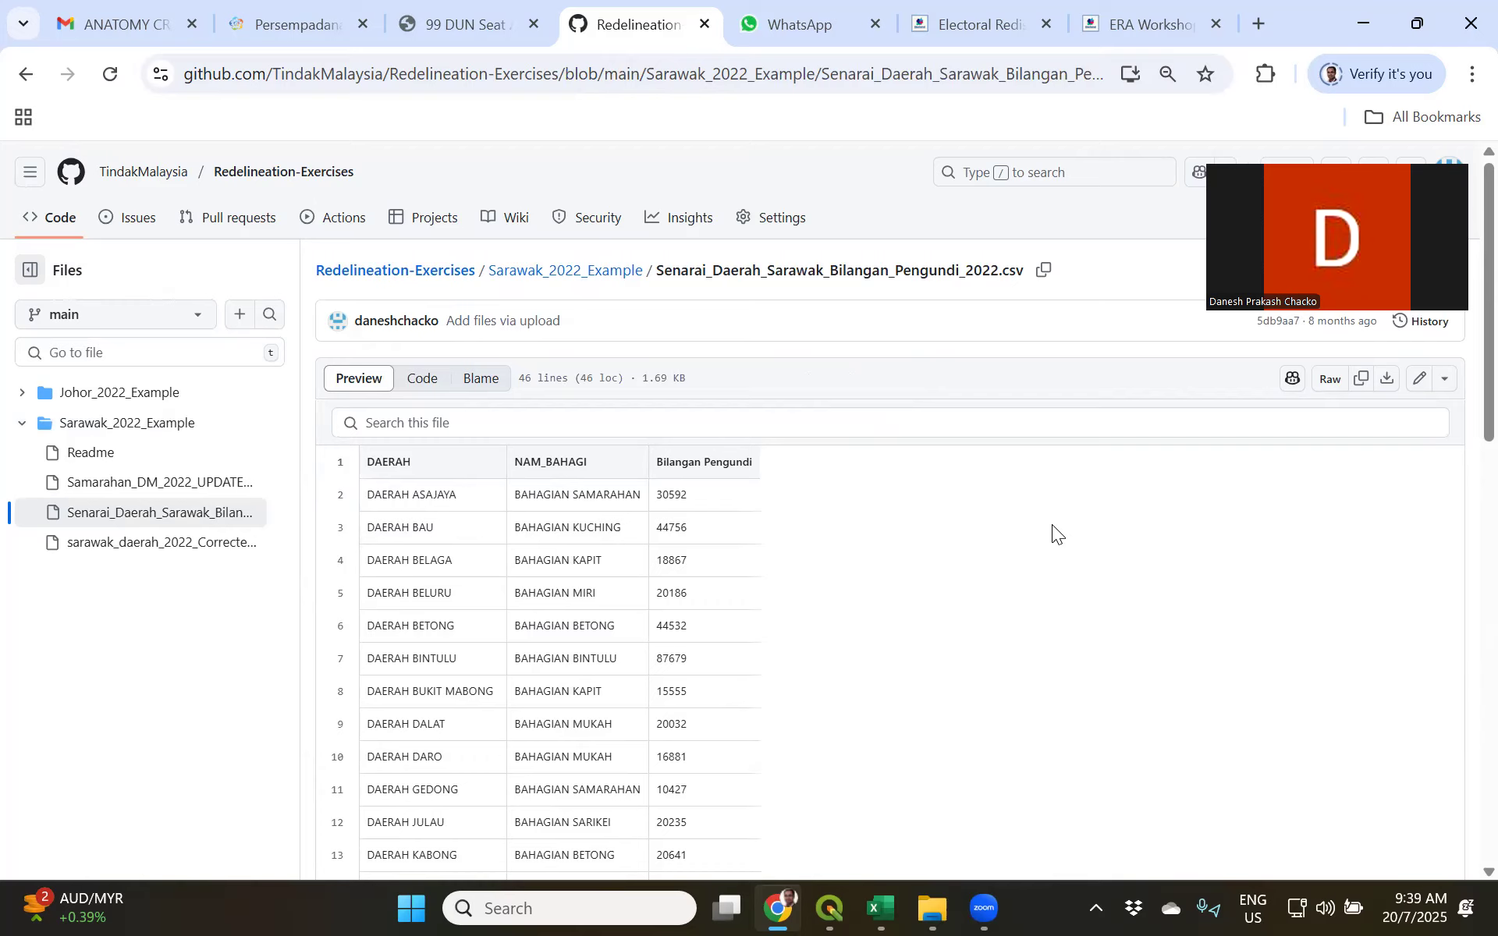
pyautogui.click(25, 75)
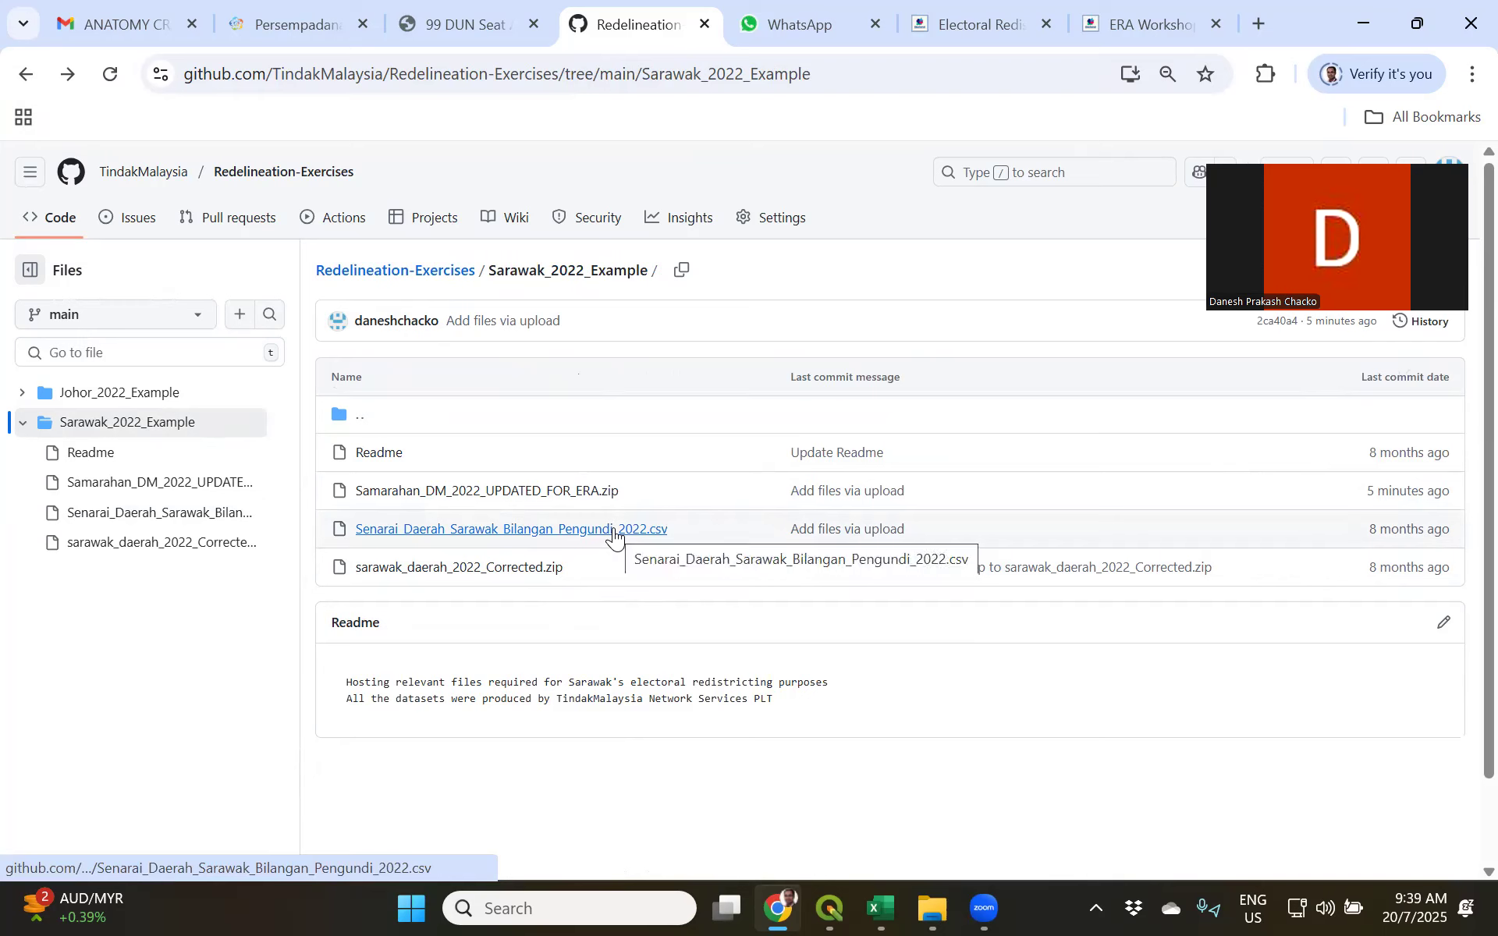
pyautogui.click(550, 496)
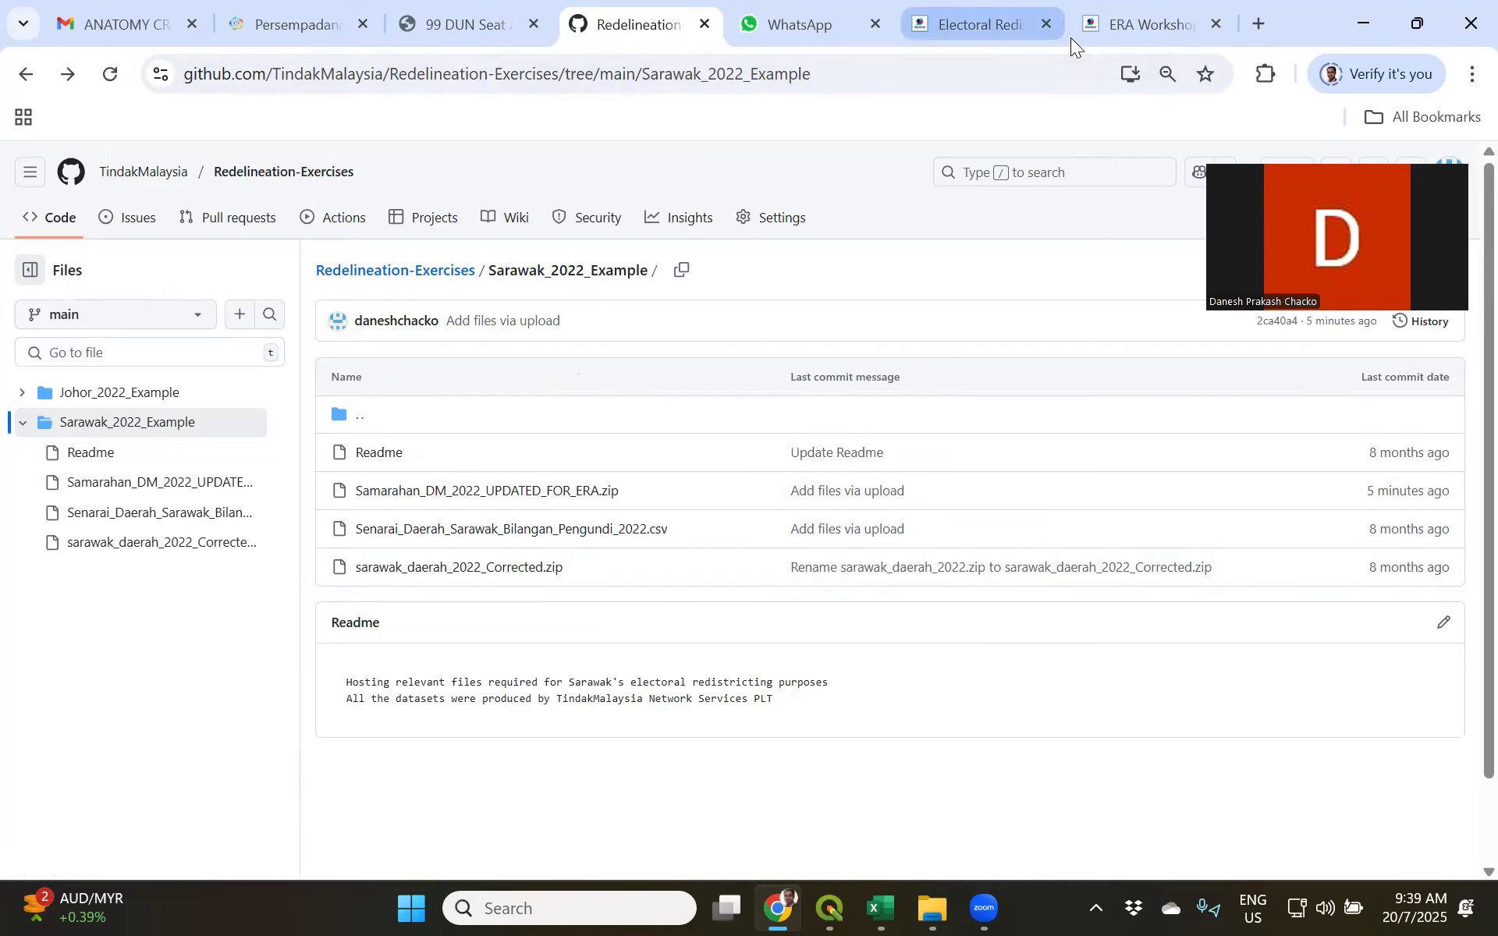
# Step: Switch back to the online ERA Workshop and open the existing project Sarawak 99 DUN seats
pyautogui.click(1111, 28)
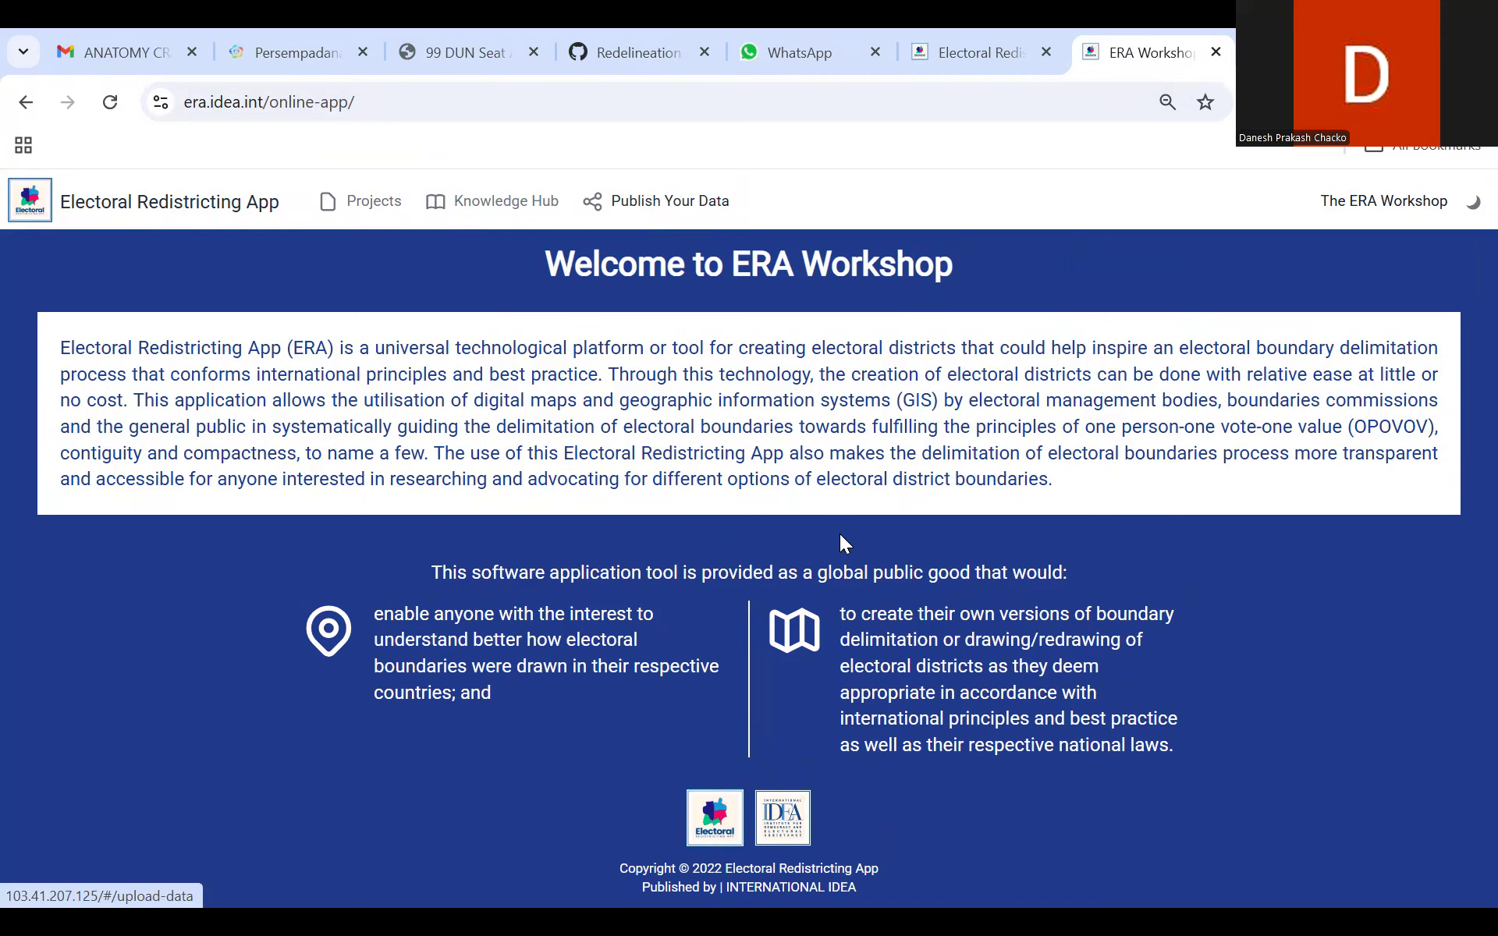
pyautogui.click(374, 201)
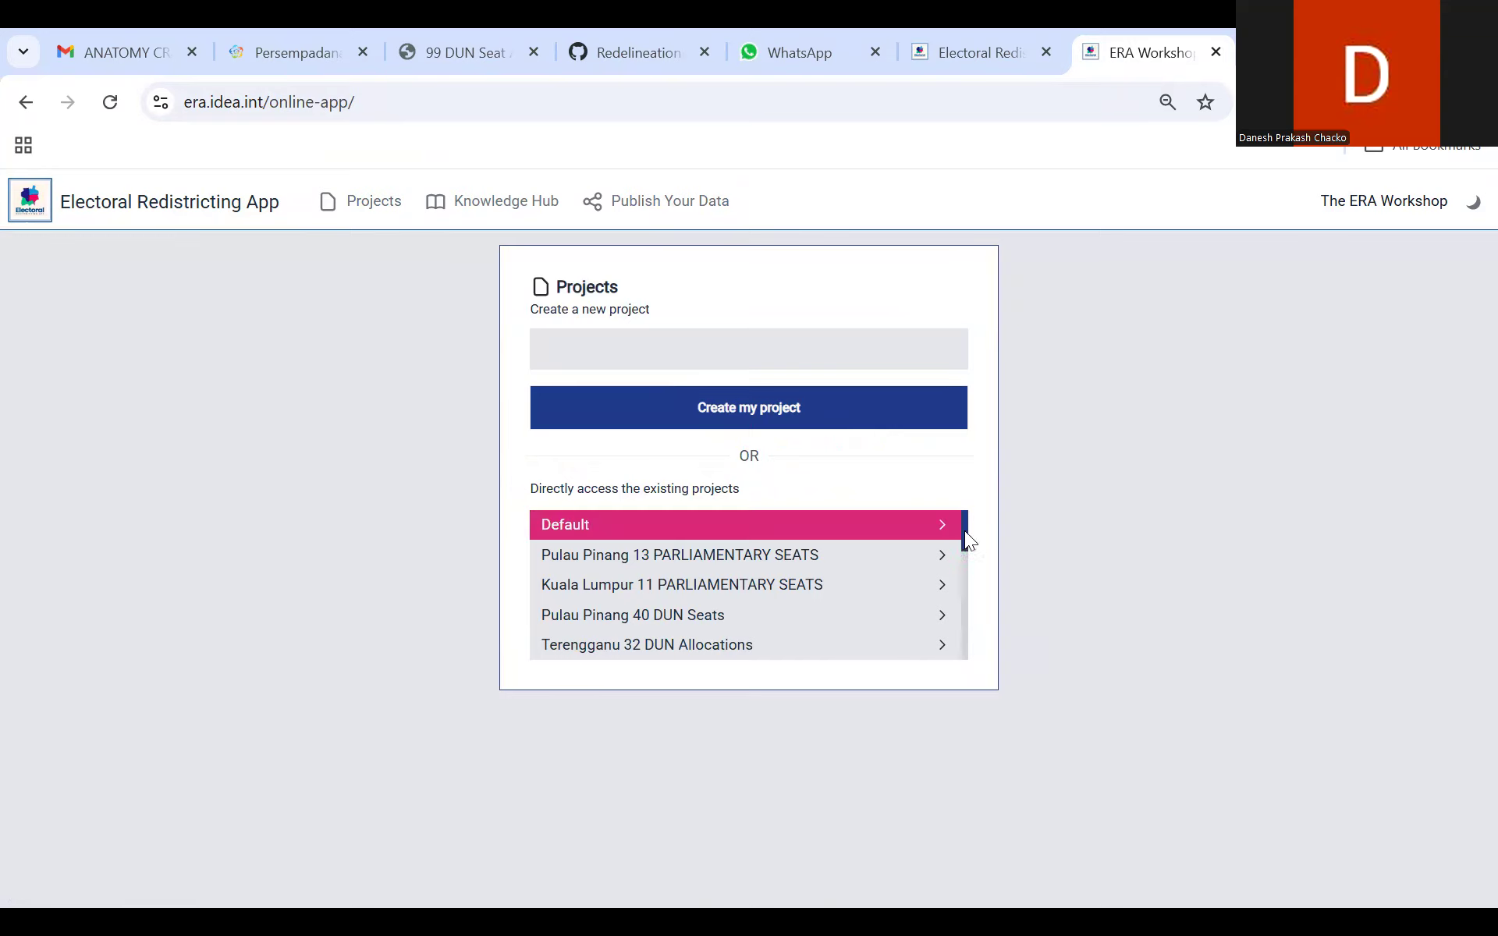
pyautogui.moveTo(966, 529)
pyautogui.mouseDown()
pyautogui.moveTo(959, 644)
pyautogui.moveTo(970, 512)
pyautogui.mouseUp()
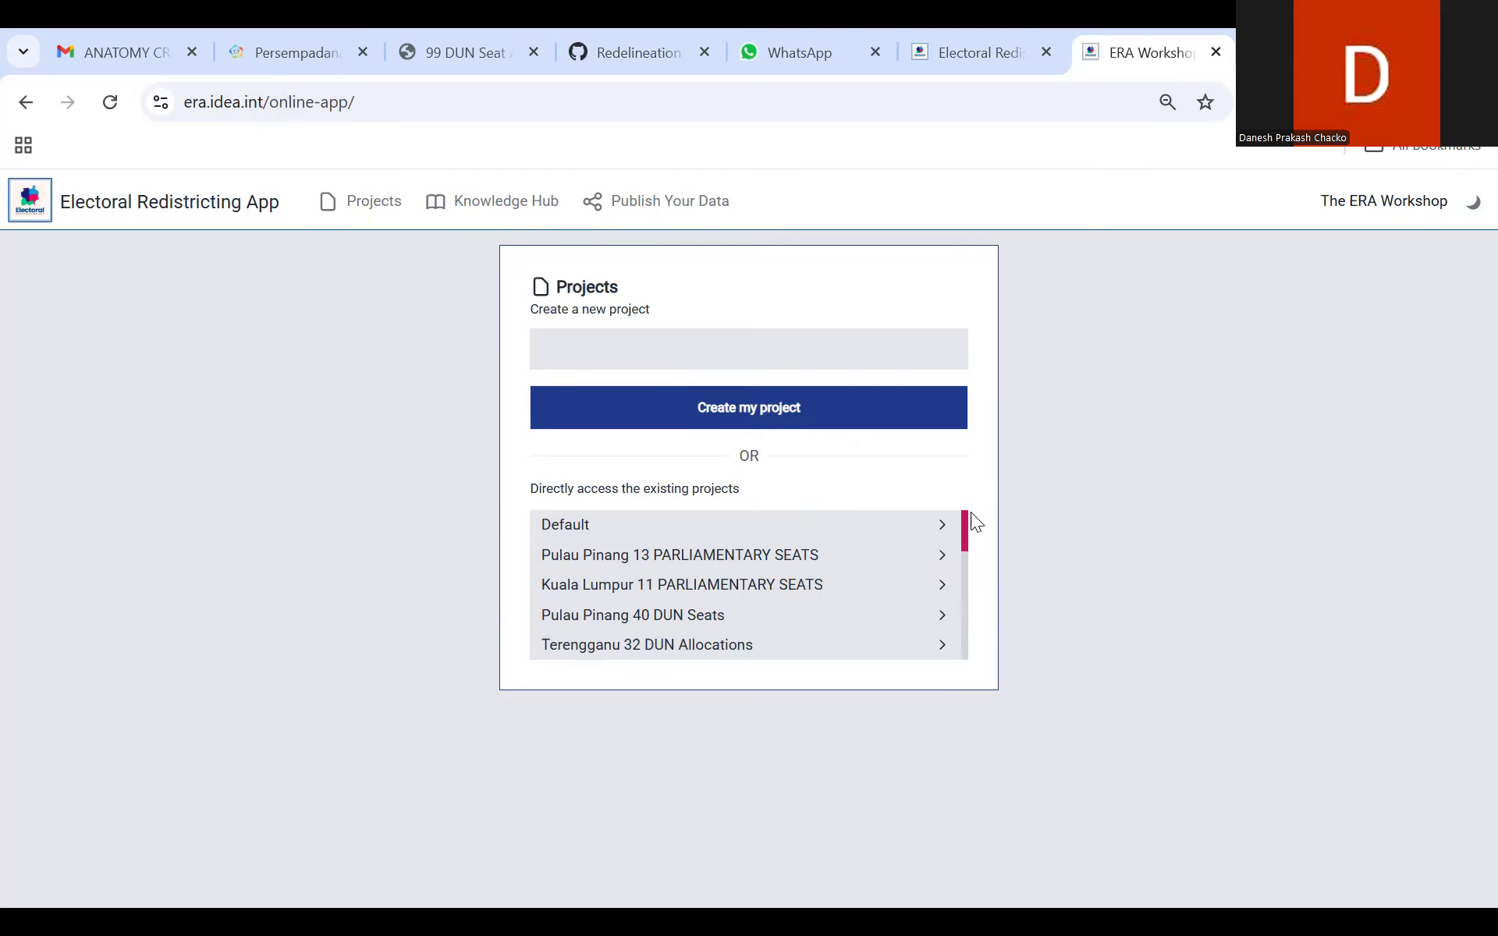
pyautogui.moveTo(968, 532)
pyautogui.mouseDown()
pyautogui.moveTo(962, 585)
pyautogui.moveTo(978, 514)
pyautogui.mouseUp()
pyautogui.moveTo(966, 526); pyautogui.dragTo(942, 644)
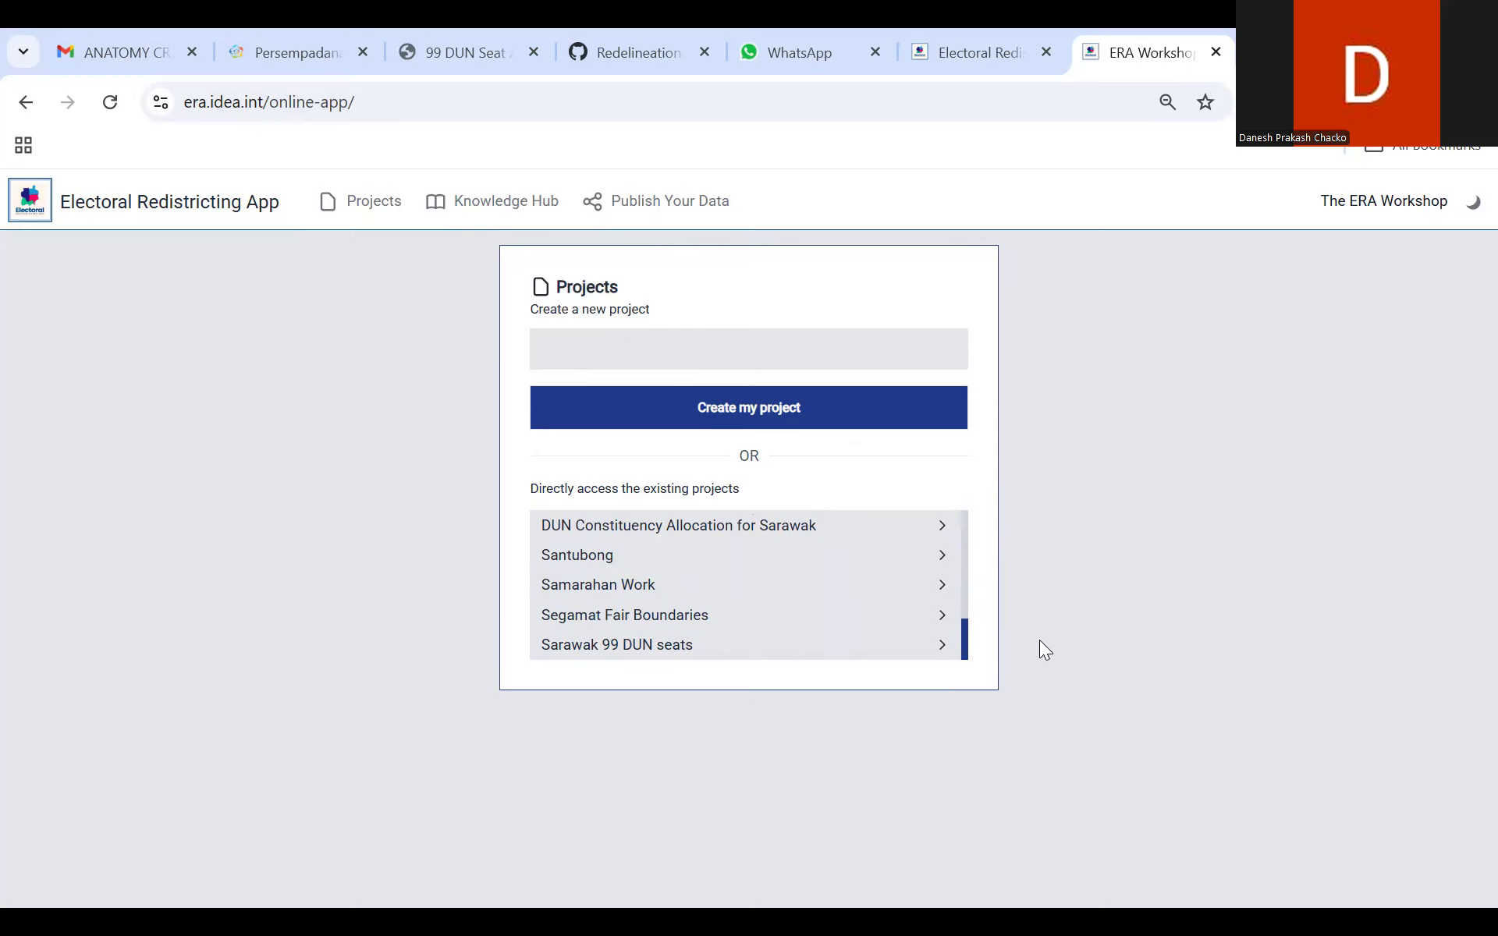
pyautogui.click(936, 653)
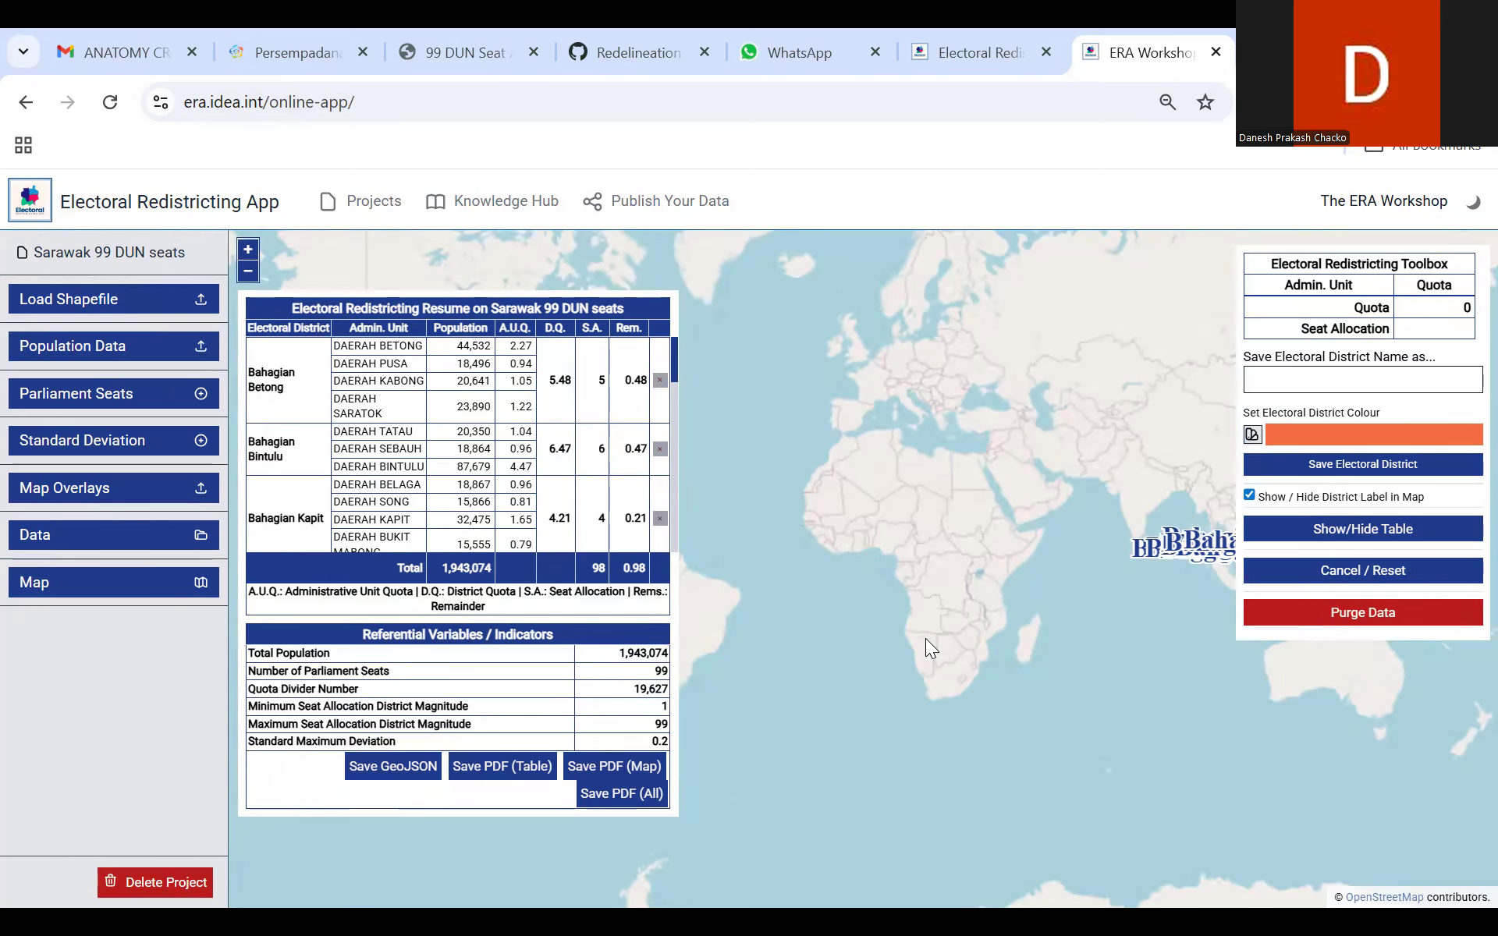
# Step: Examine the Sarawak divisions on the map, focusing on Bahagian Samarahan and its seat allocation in the resume table
pyautogui.doubleClick(906, 599)
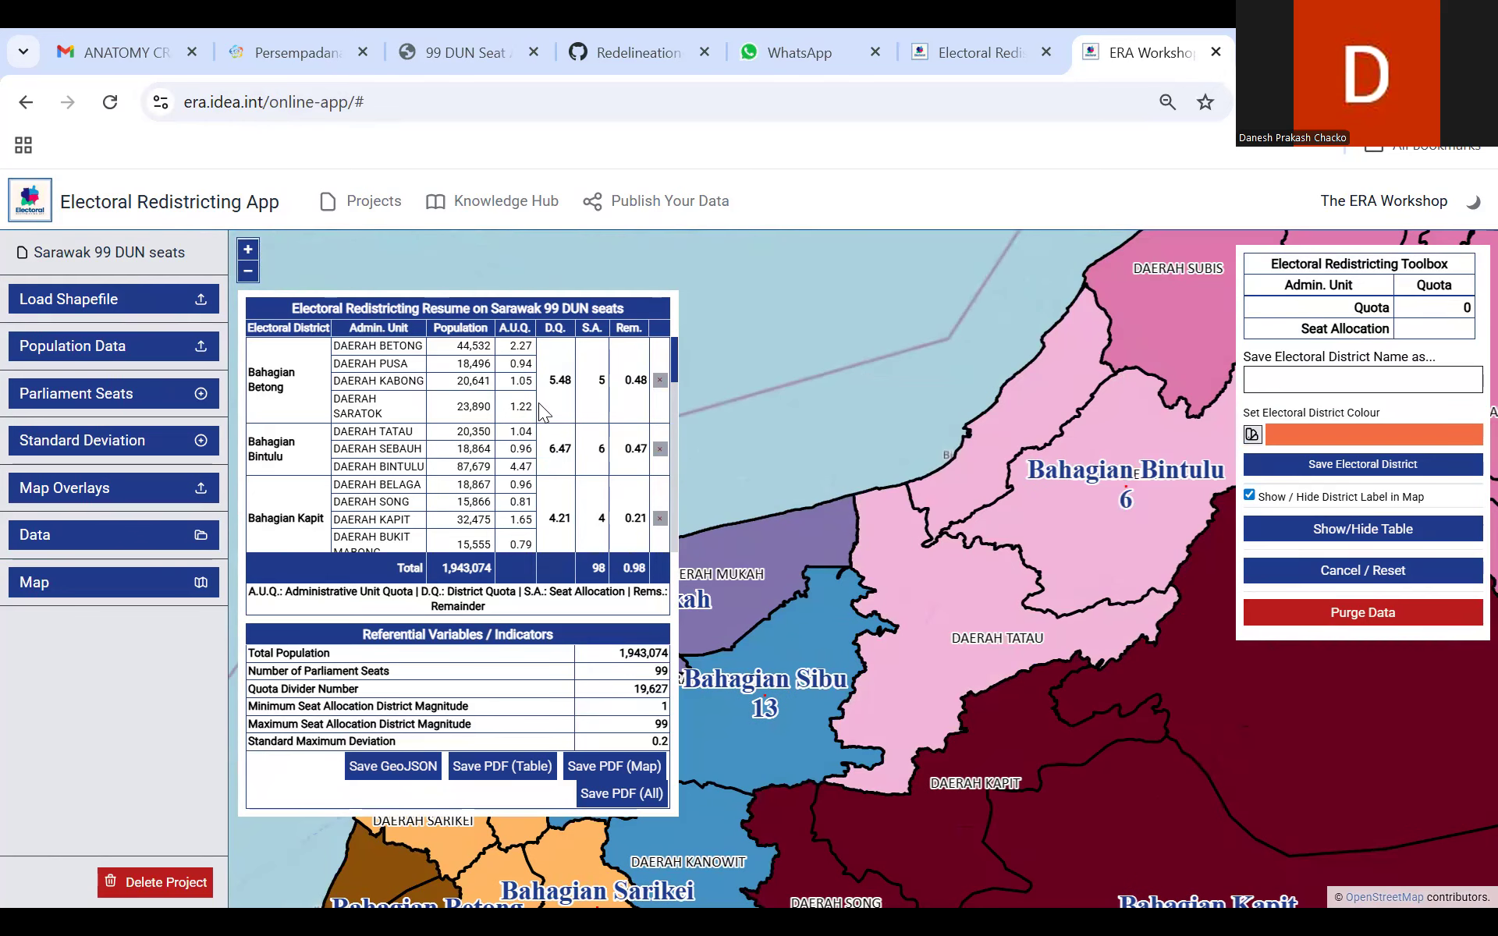
pyautogui.click(250, 273)
pyautogui.moveTo(878, 831); pyautogui.dragTo(1223, 735)
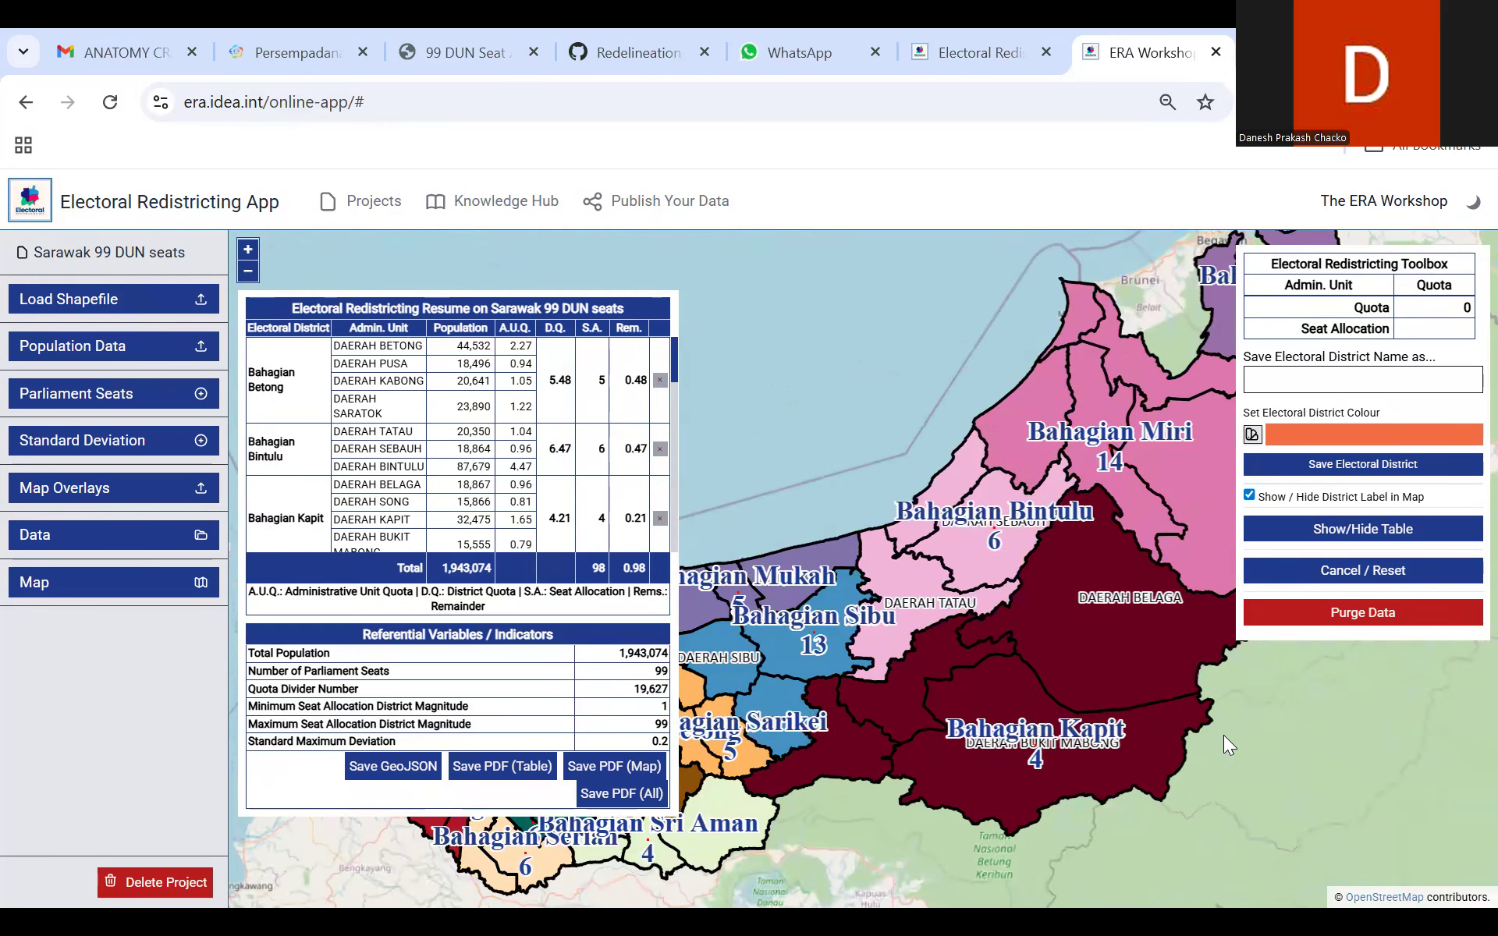
pyautogui.moveTo(917, 527); pyautogui.dragTo(785, 613)
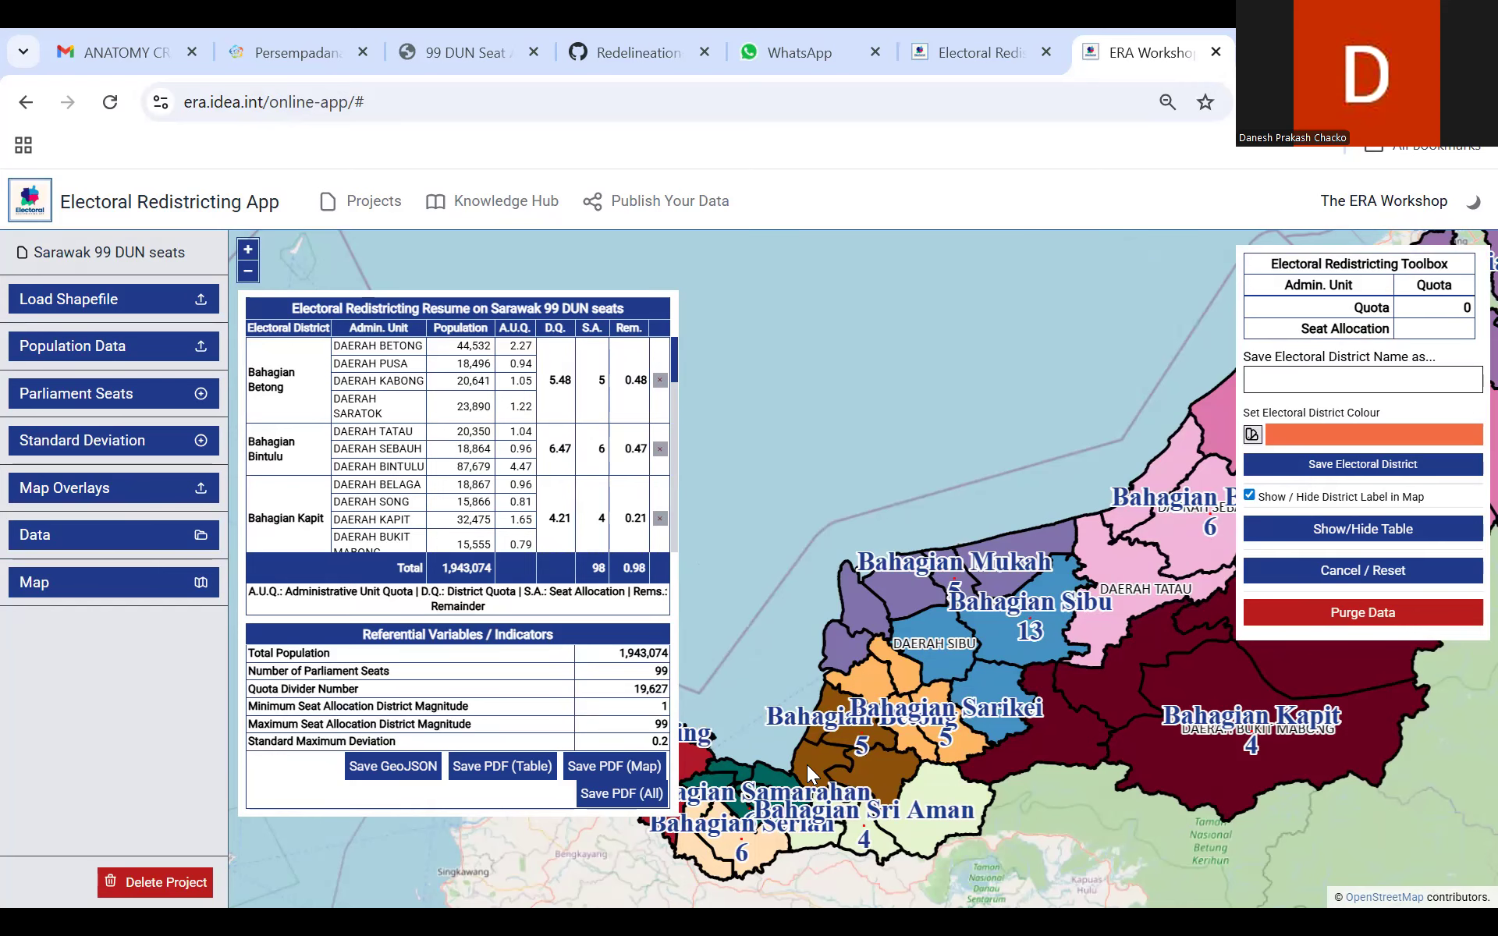
pyautogui.scroll(2, 804, 768)
pyautogui.moveTo(935, 749); pyautogui.dragTo(966, 634)
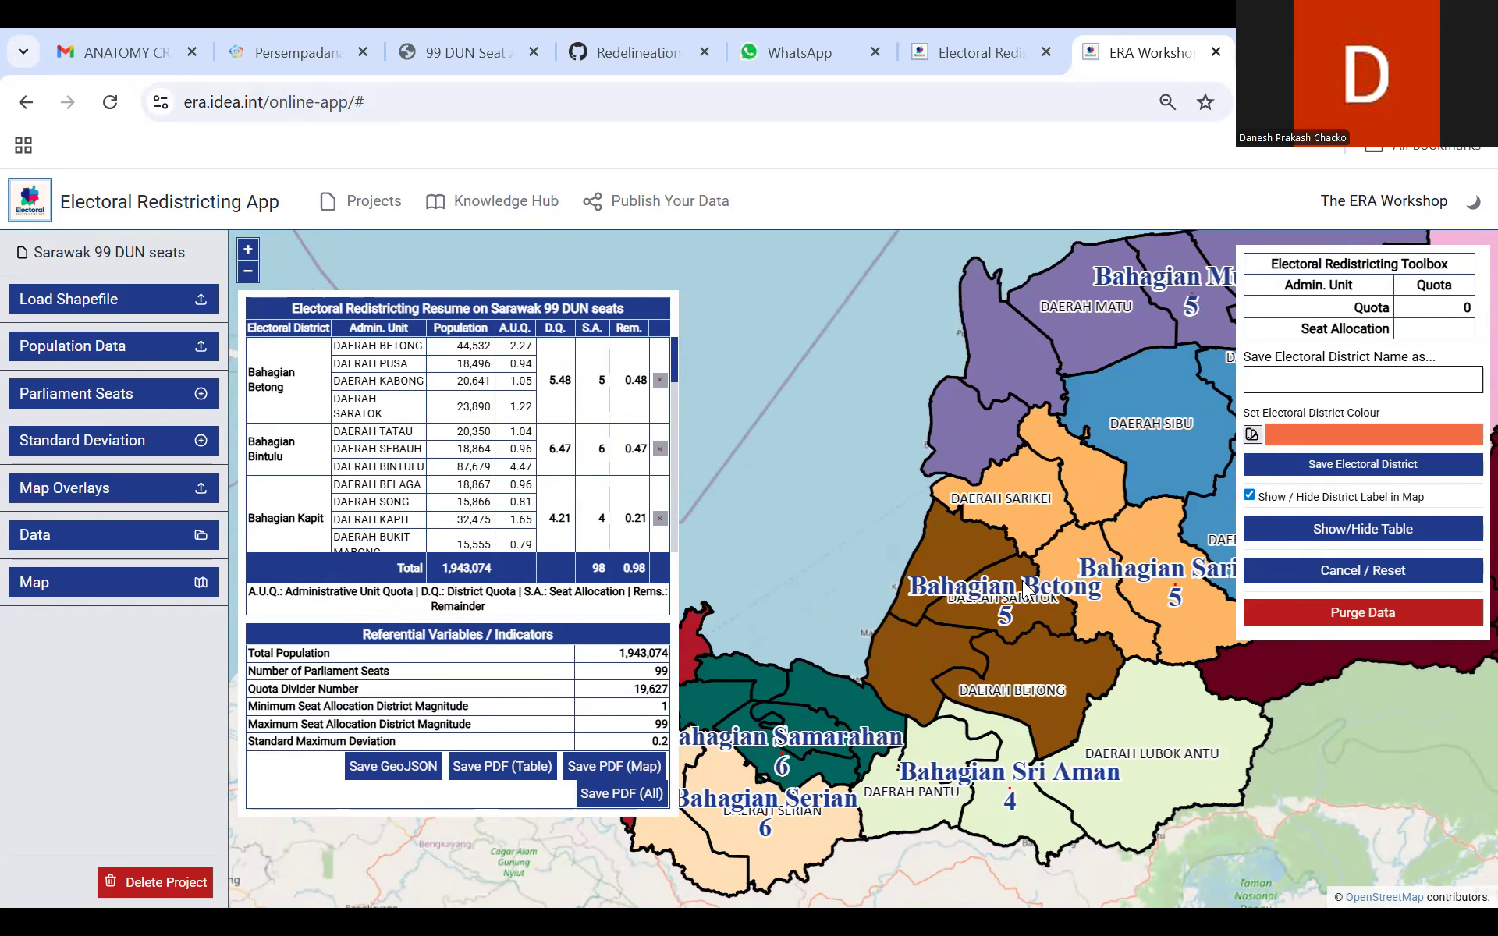
pyautogui.moveTo(849, 624); pyautogui.dragTo(972, 502)
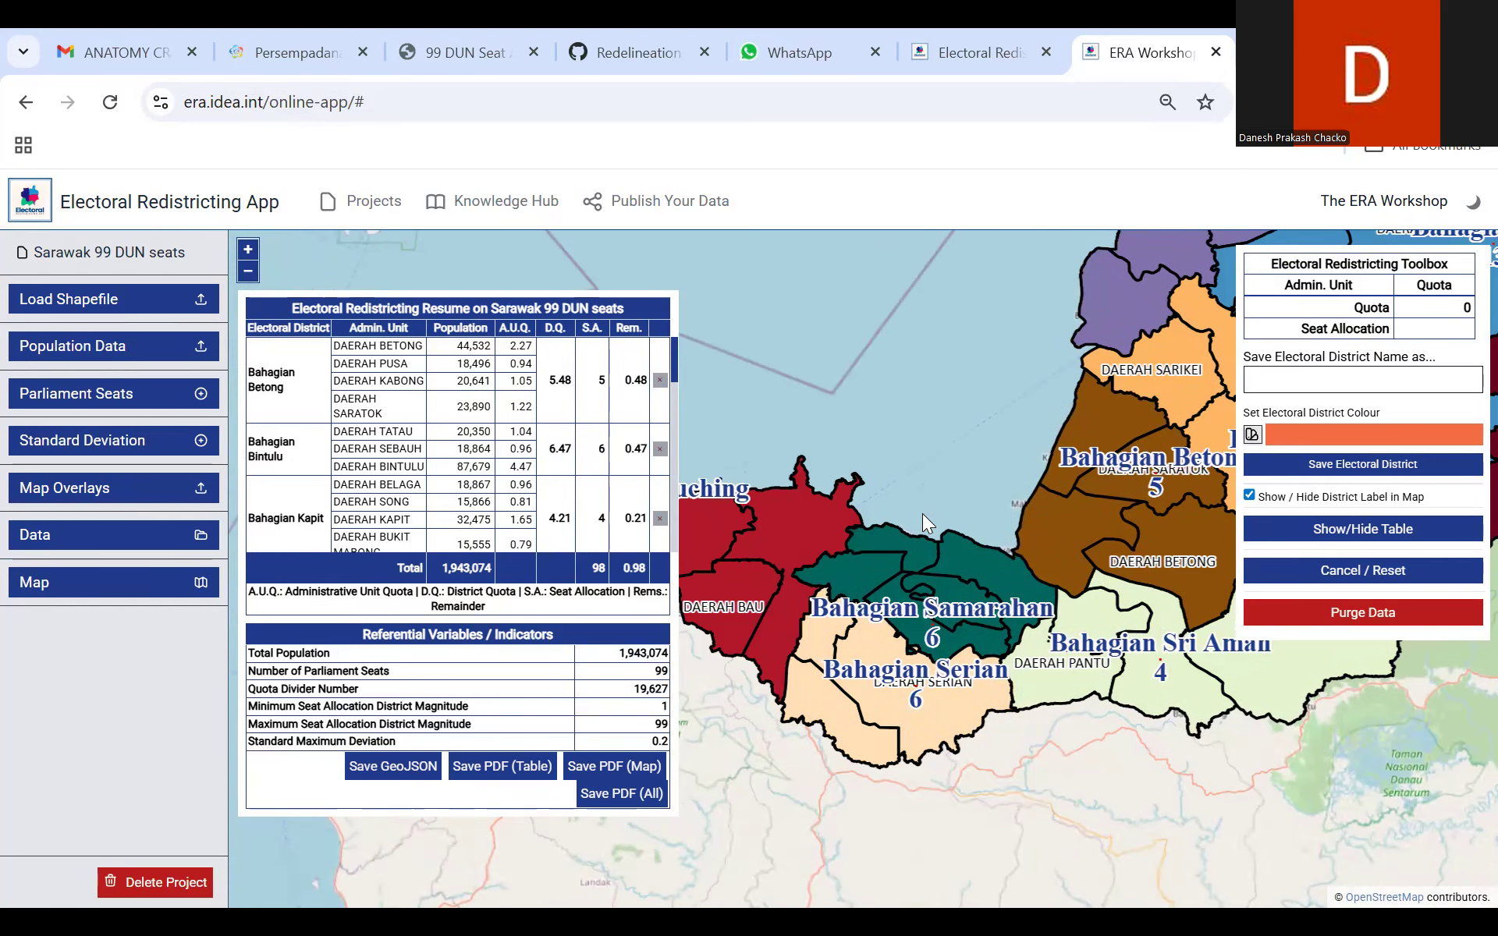
pyautogui.scroll(2, 922, 513)
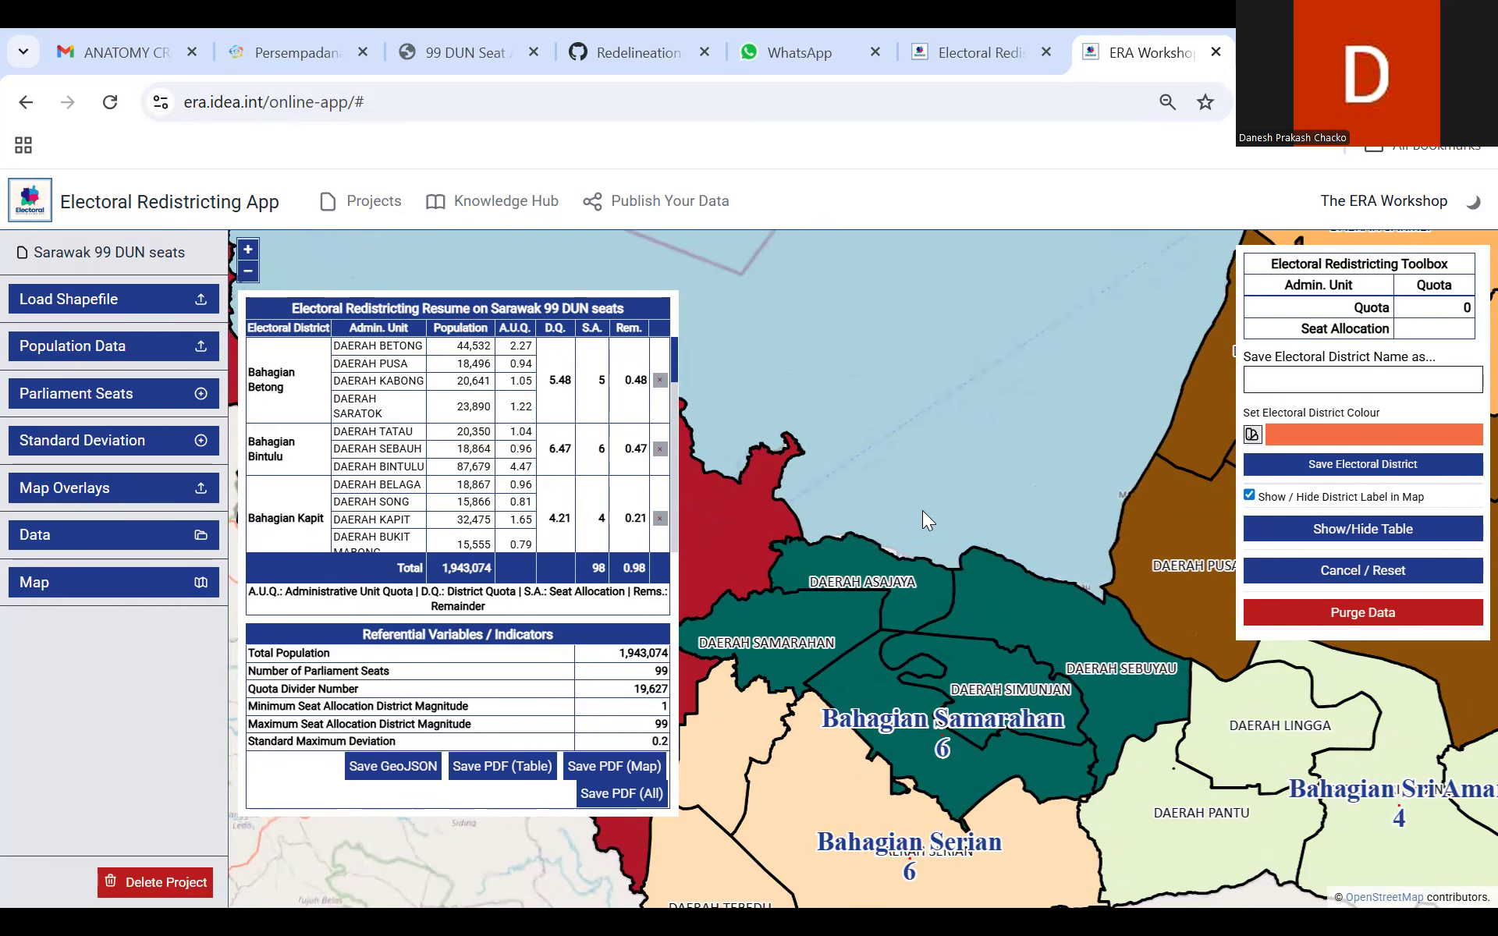
pyautogui.moveTo(673, 365); pyautogui.dragTo(665, 470)
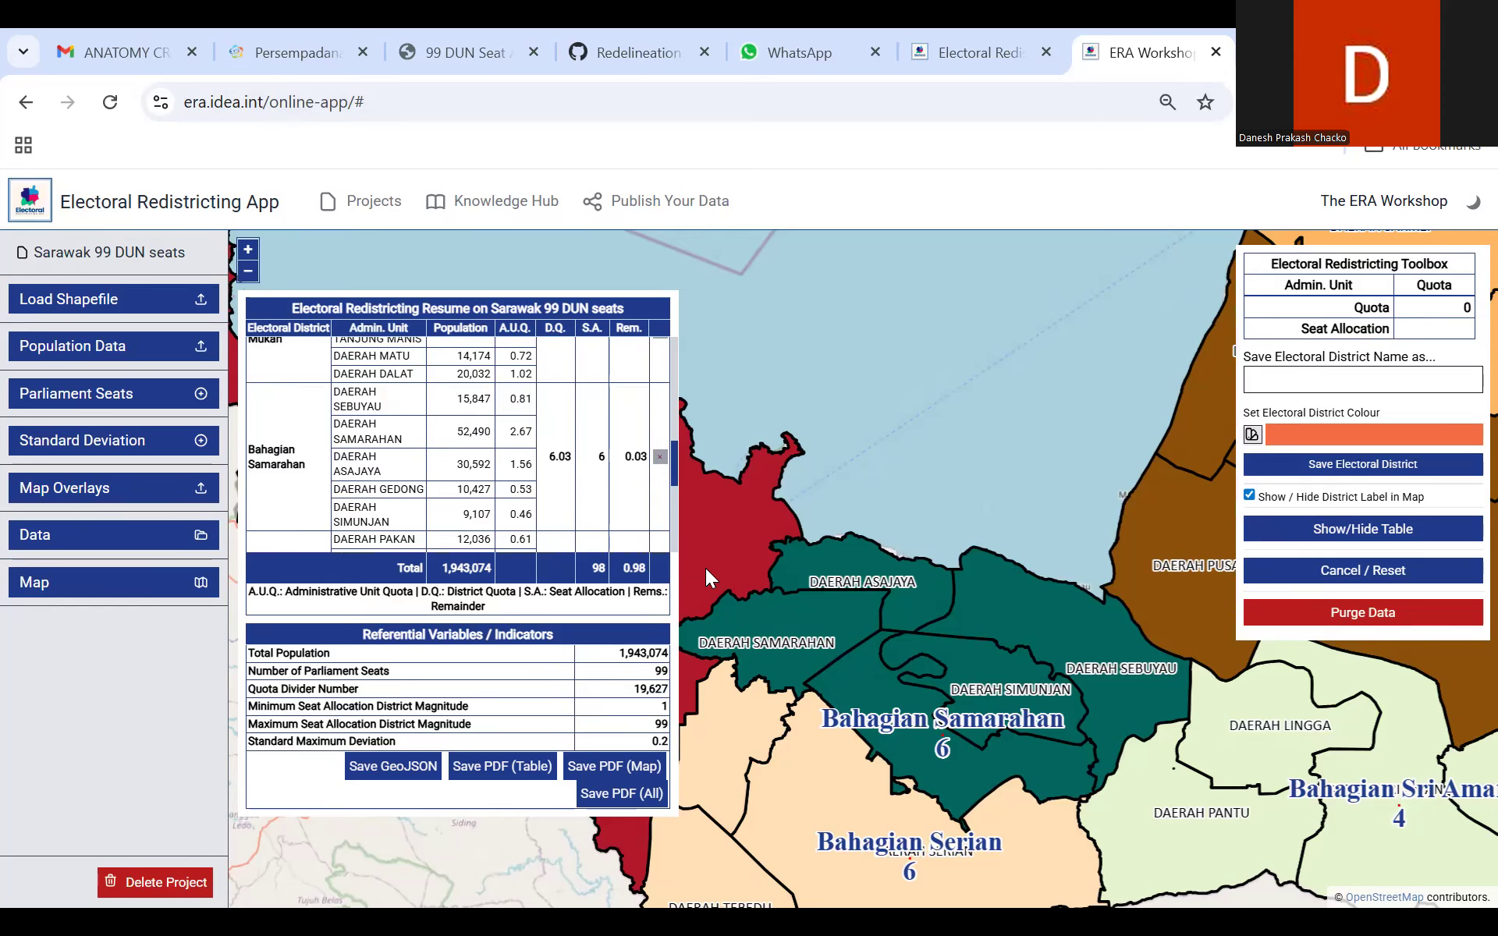
# Step: Return to the project list and enter Samarahan 6 DUNs (2022) as the new project's name
pyautogui.click(373, 202)
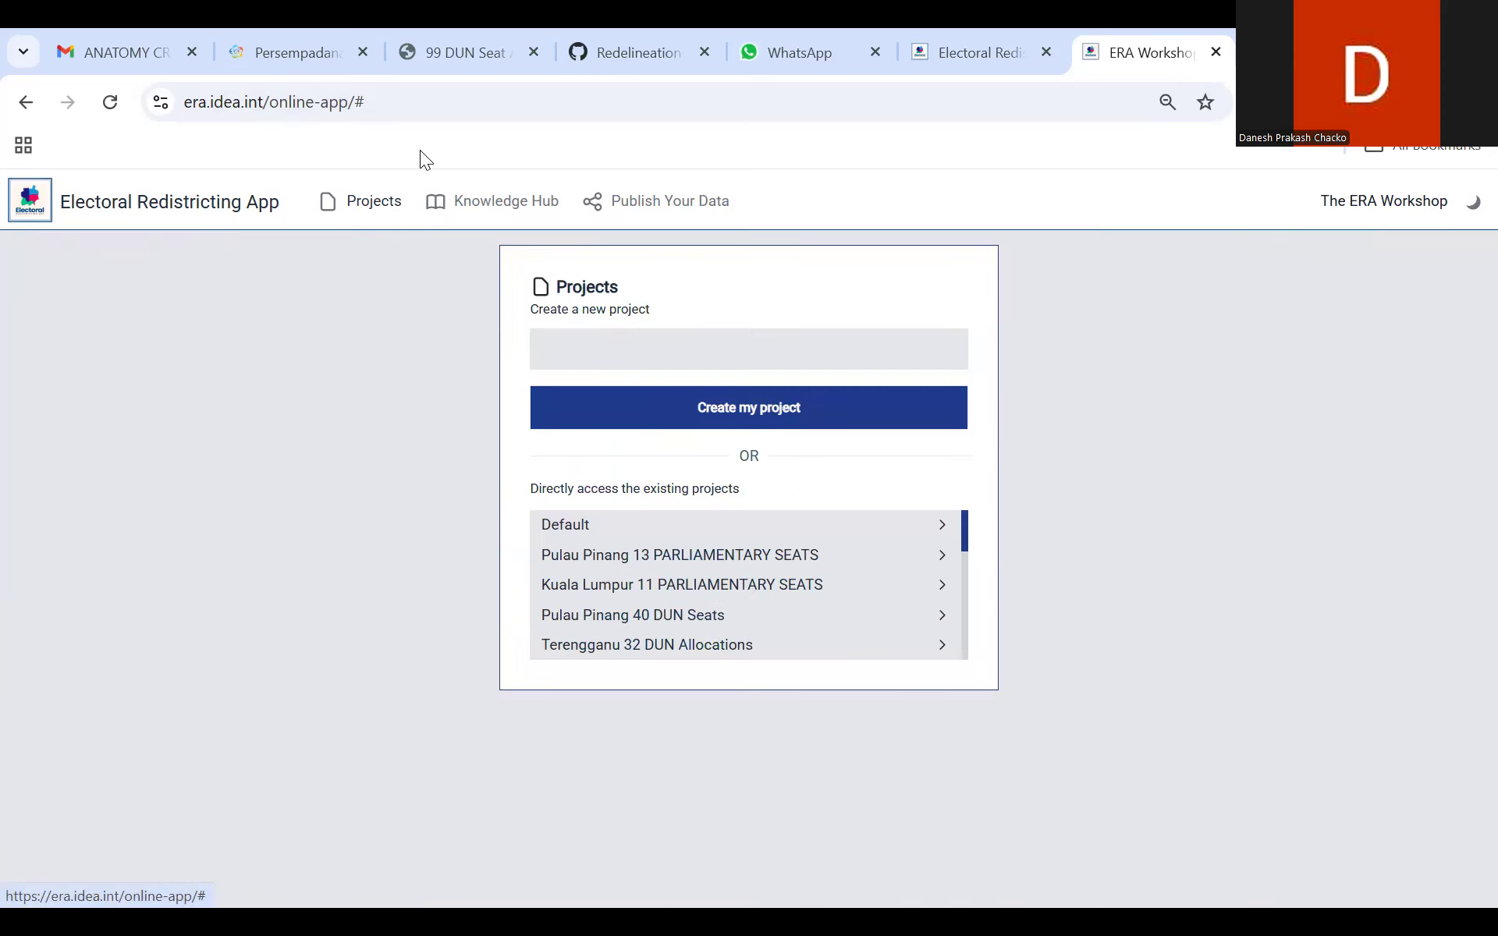
pyautogui.moveTo(965, 537); pyautogui.dragTo(962, 665)
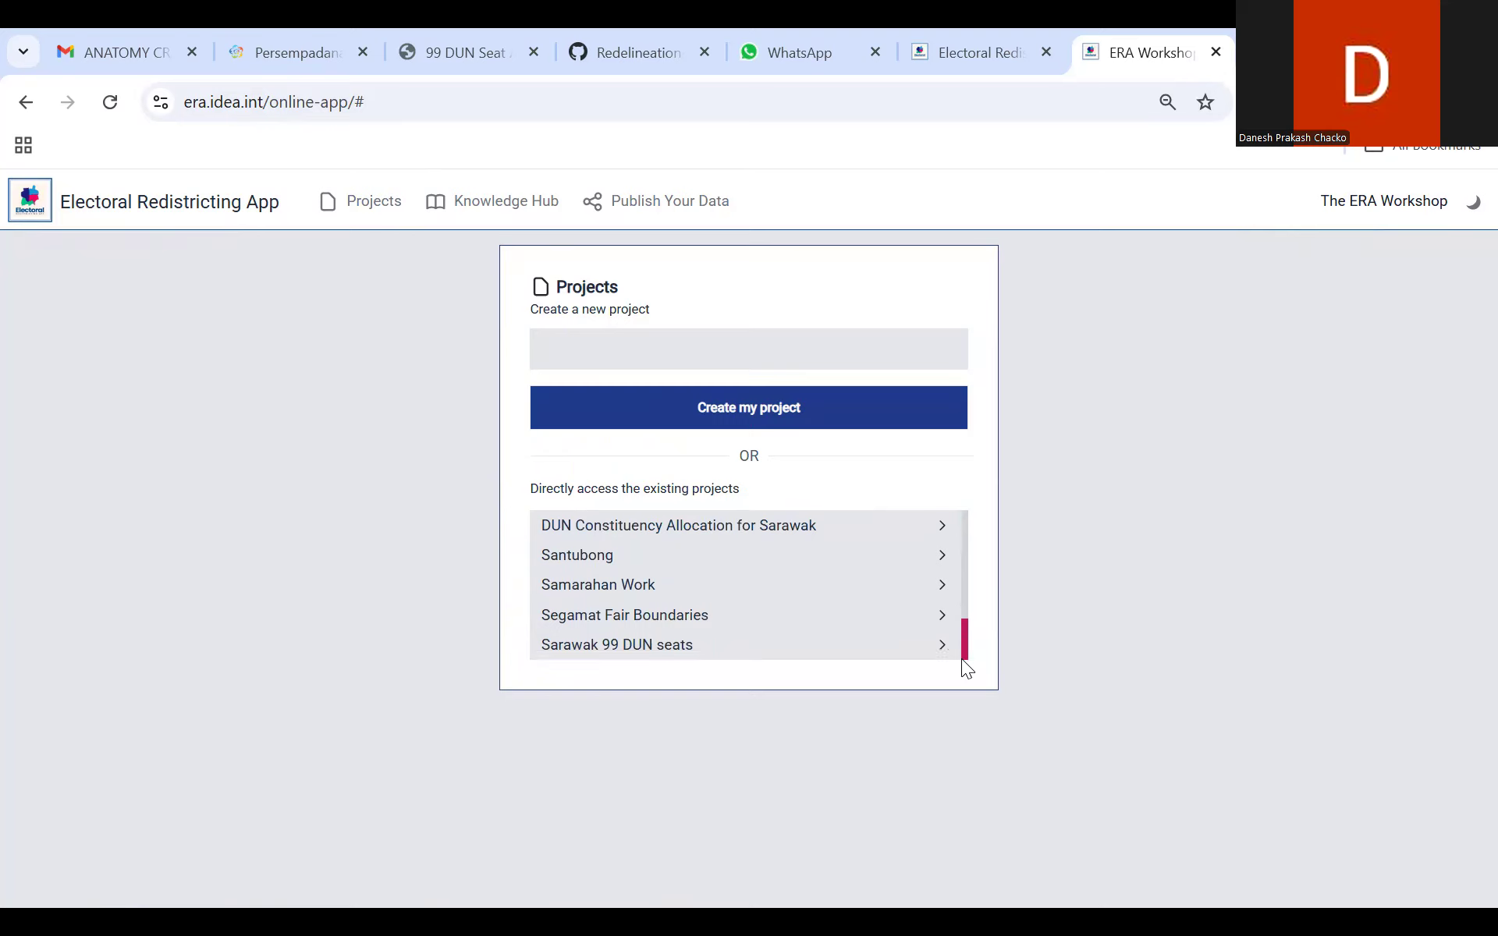
pyautogui.click(809, 419)
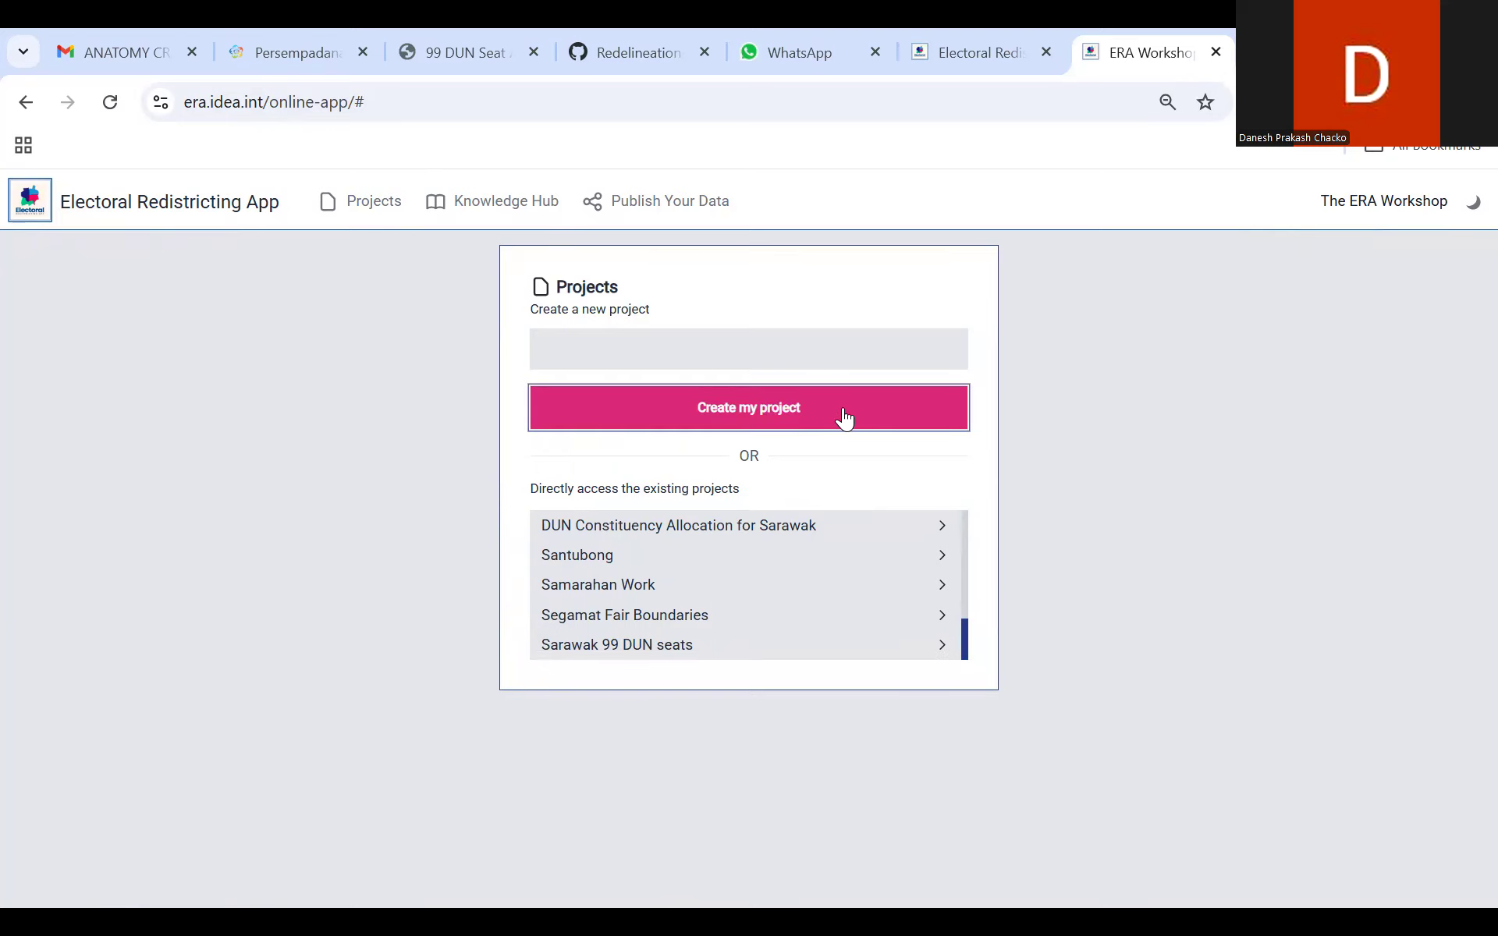
pyautogui.click(769, 355)
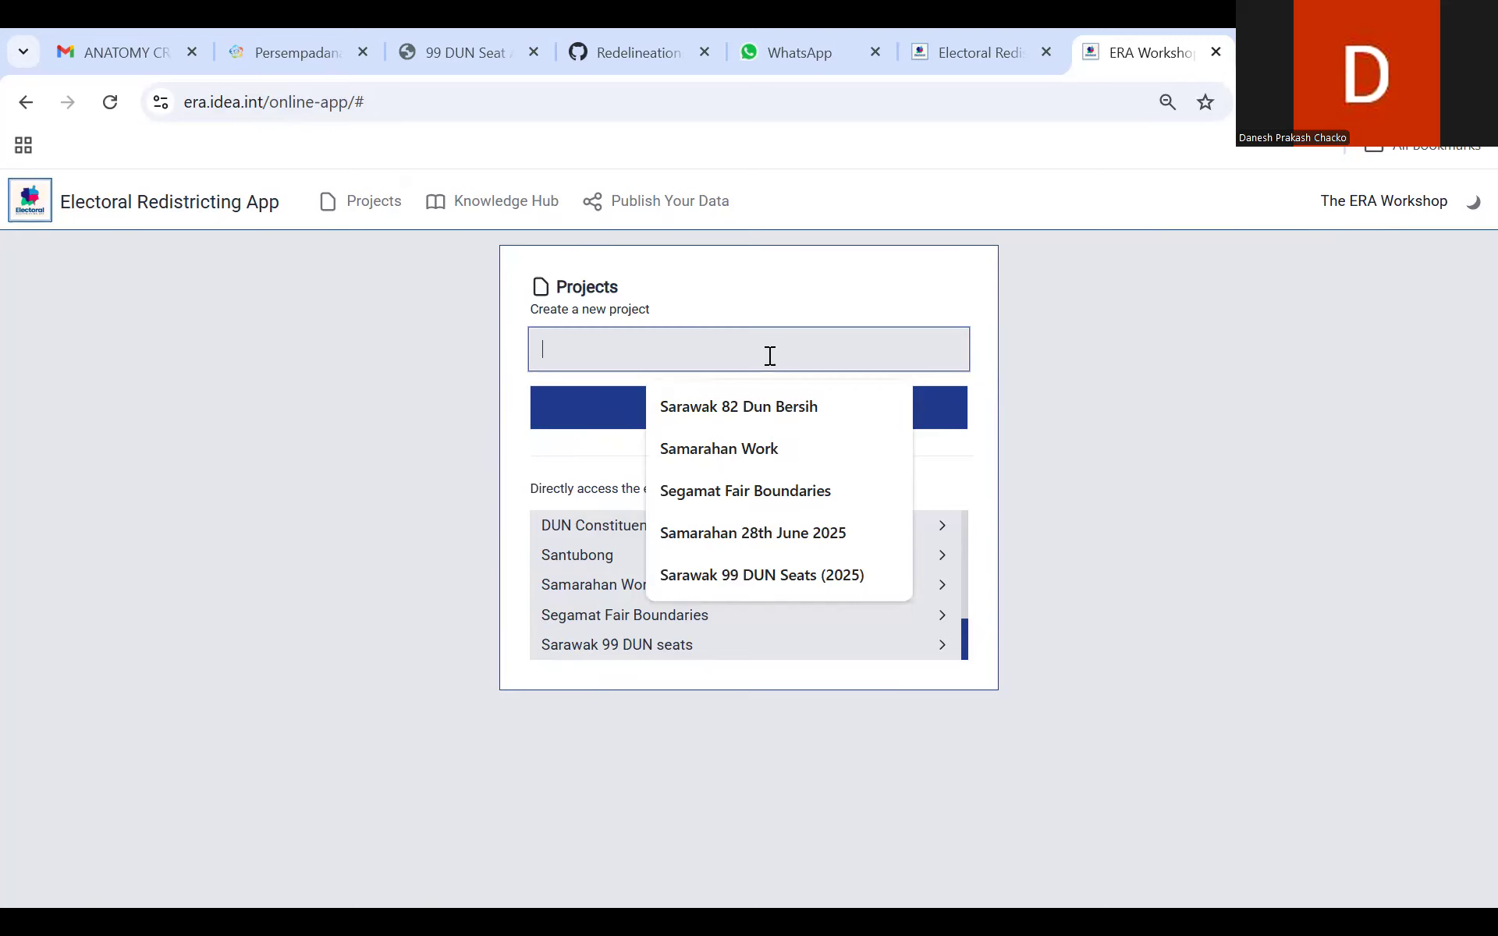
pyautogui.write('Samarahan 6 ')
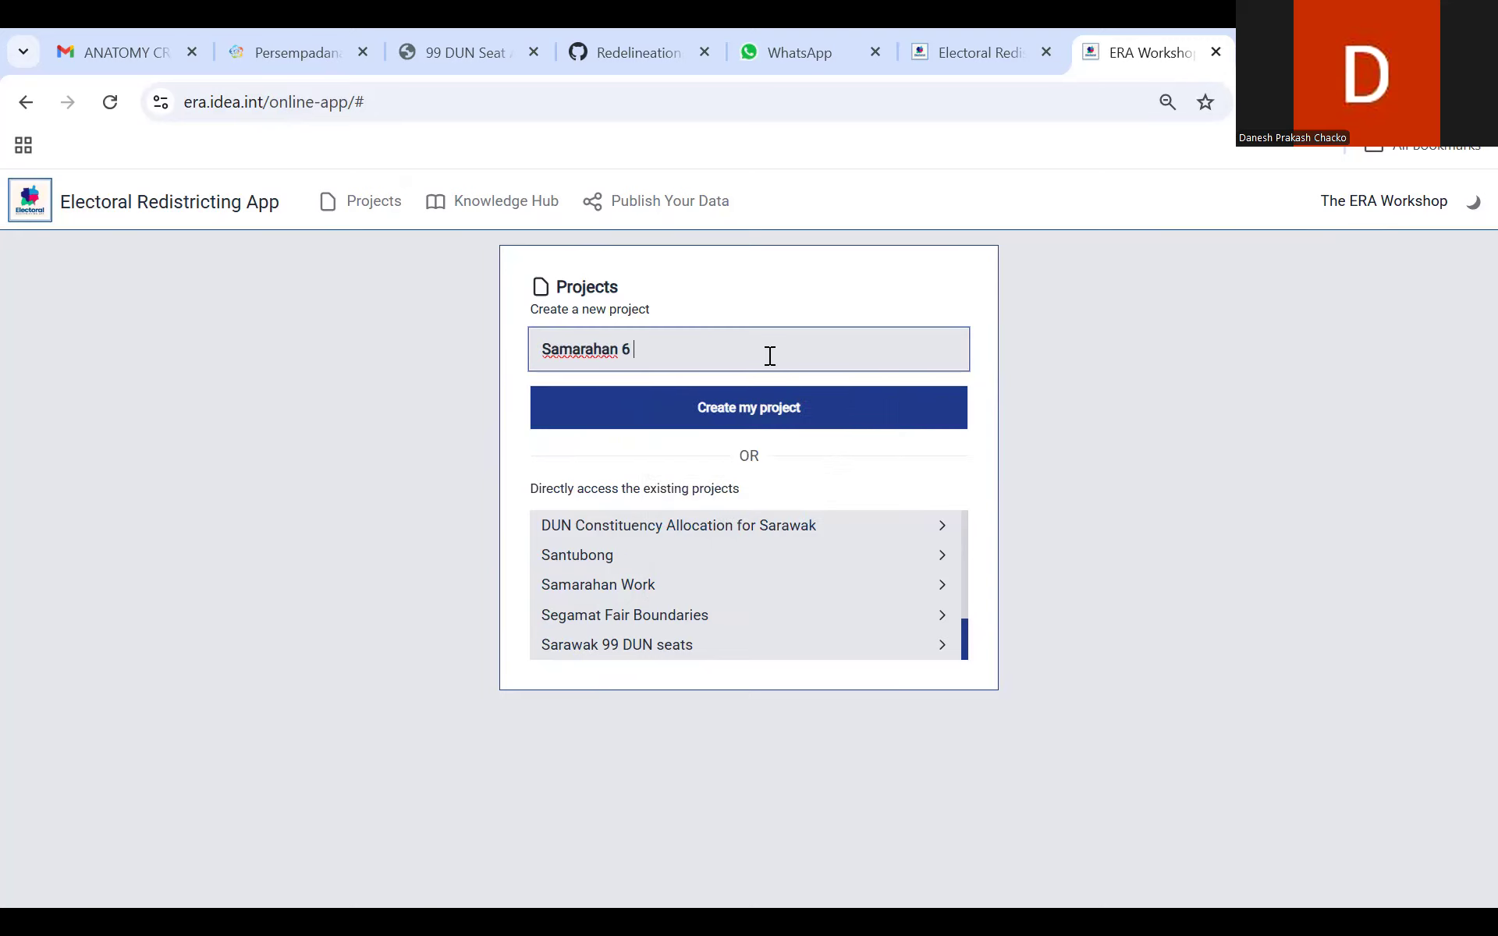
pyautogui.write('DUNs (2022)')
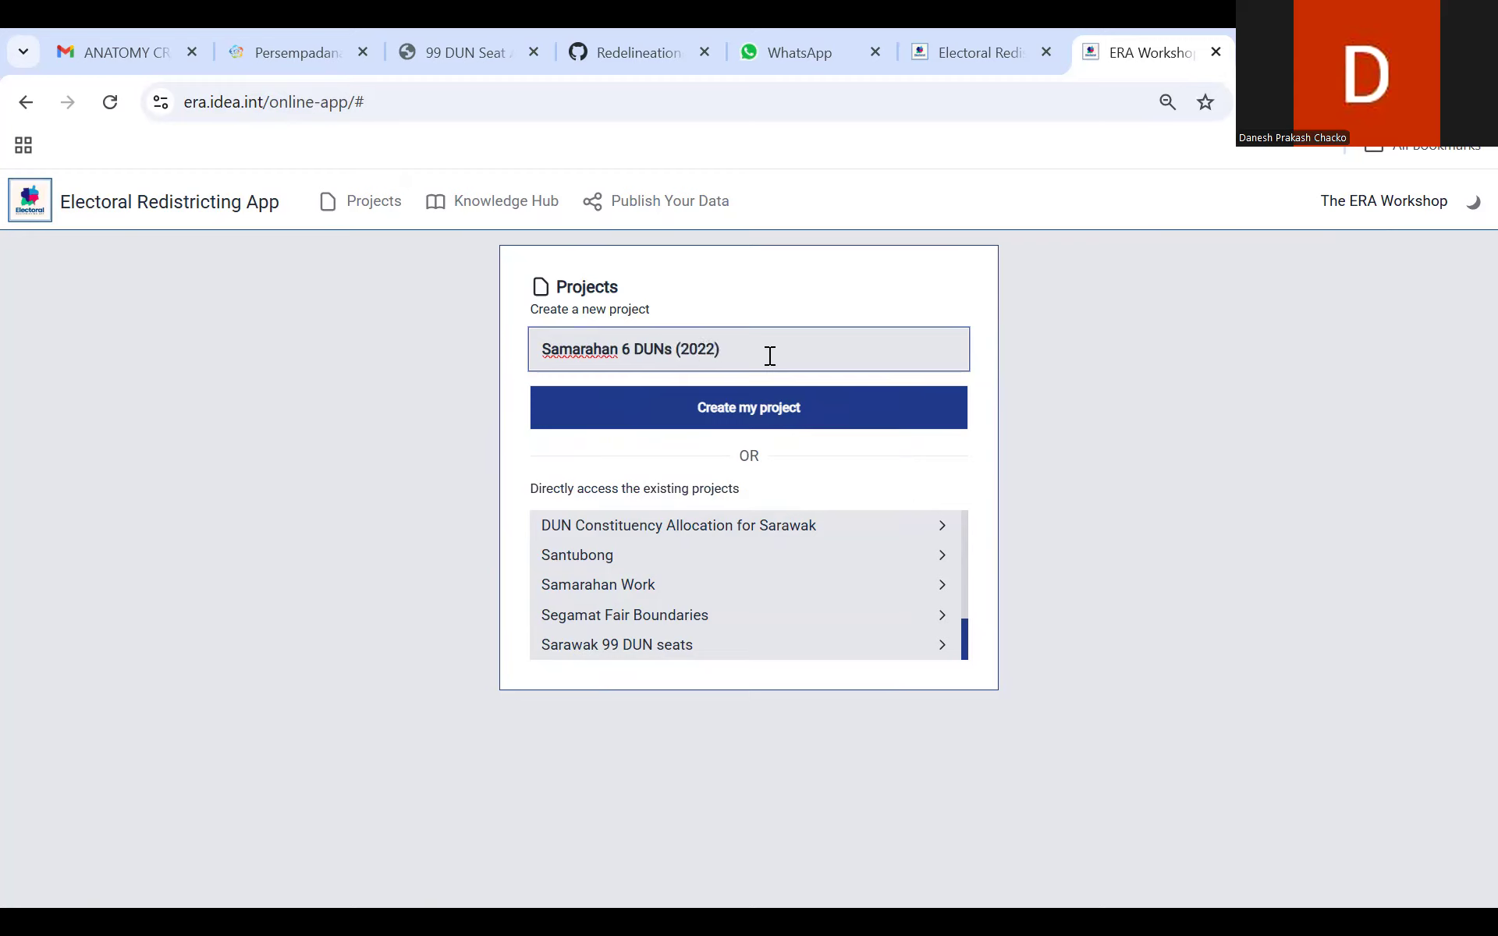
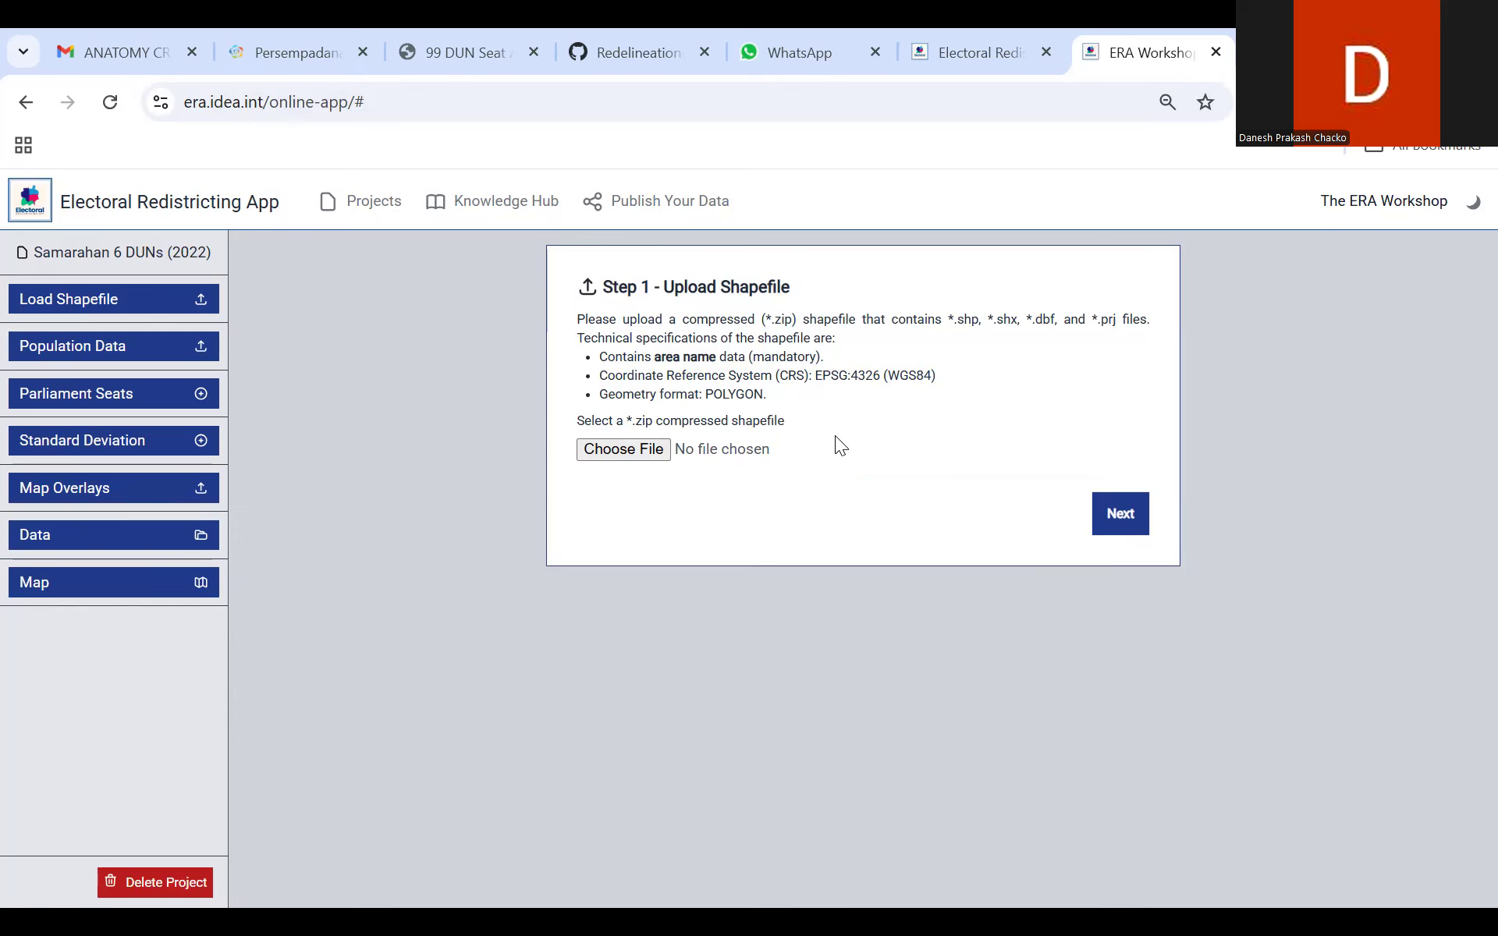
# Step: Upload the compressed shapefile Samarahan_DM_2022_UPDATED_FOR_ERA.zip to the Samarahan 6 DUNs (2022) project
pyautogui.click(656, 453)
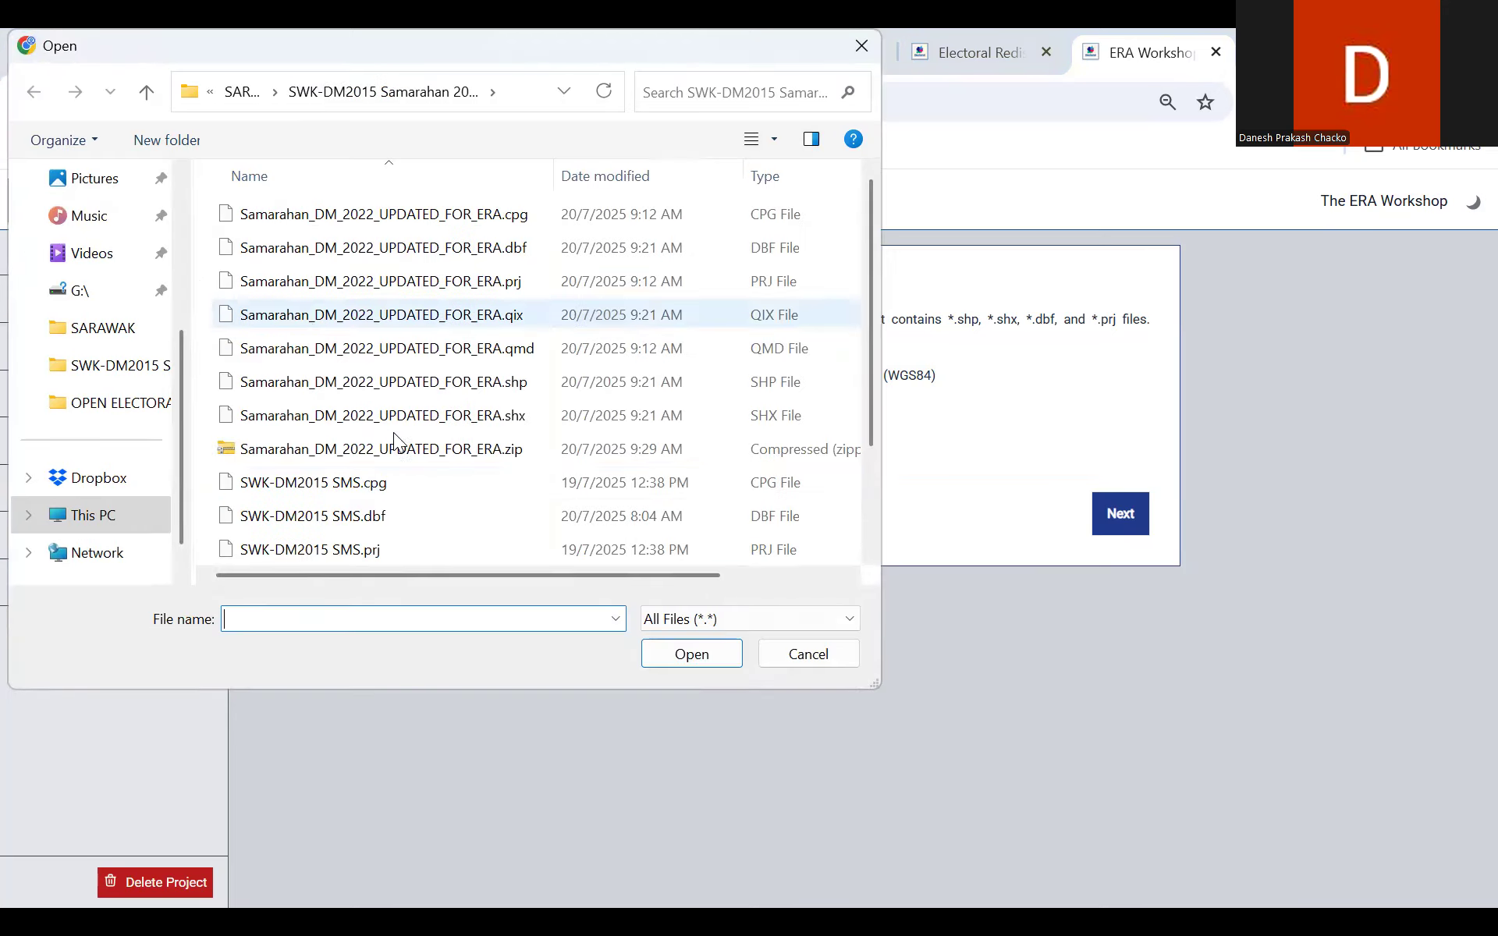
pyautogui.click(394, 448)
pyautogui.click(667, 653)
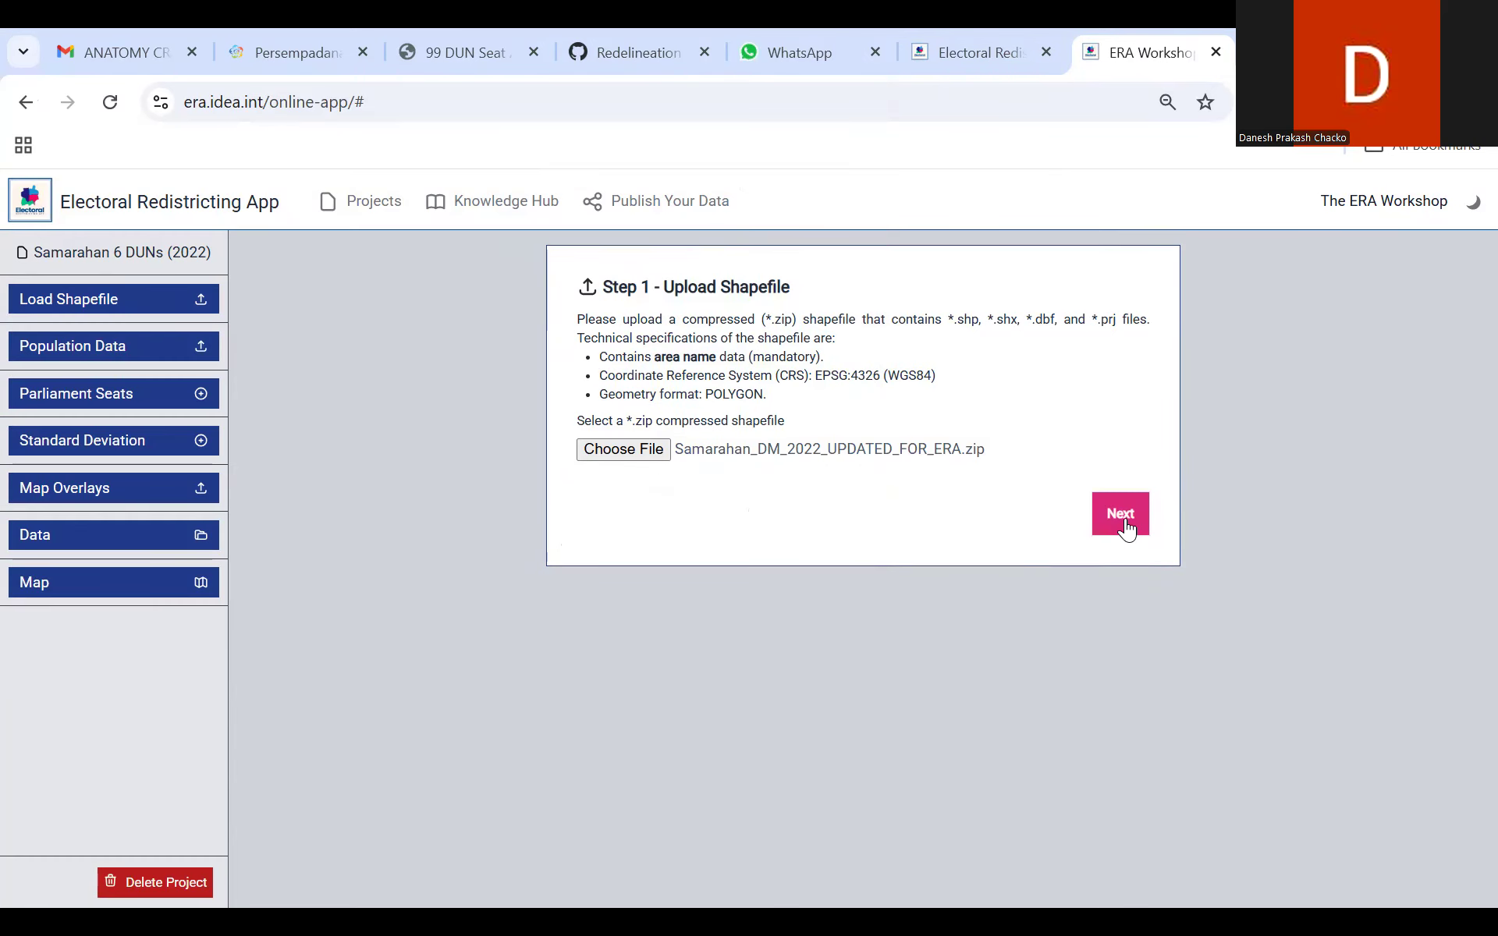
pyautogui.click(1121, 515)
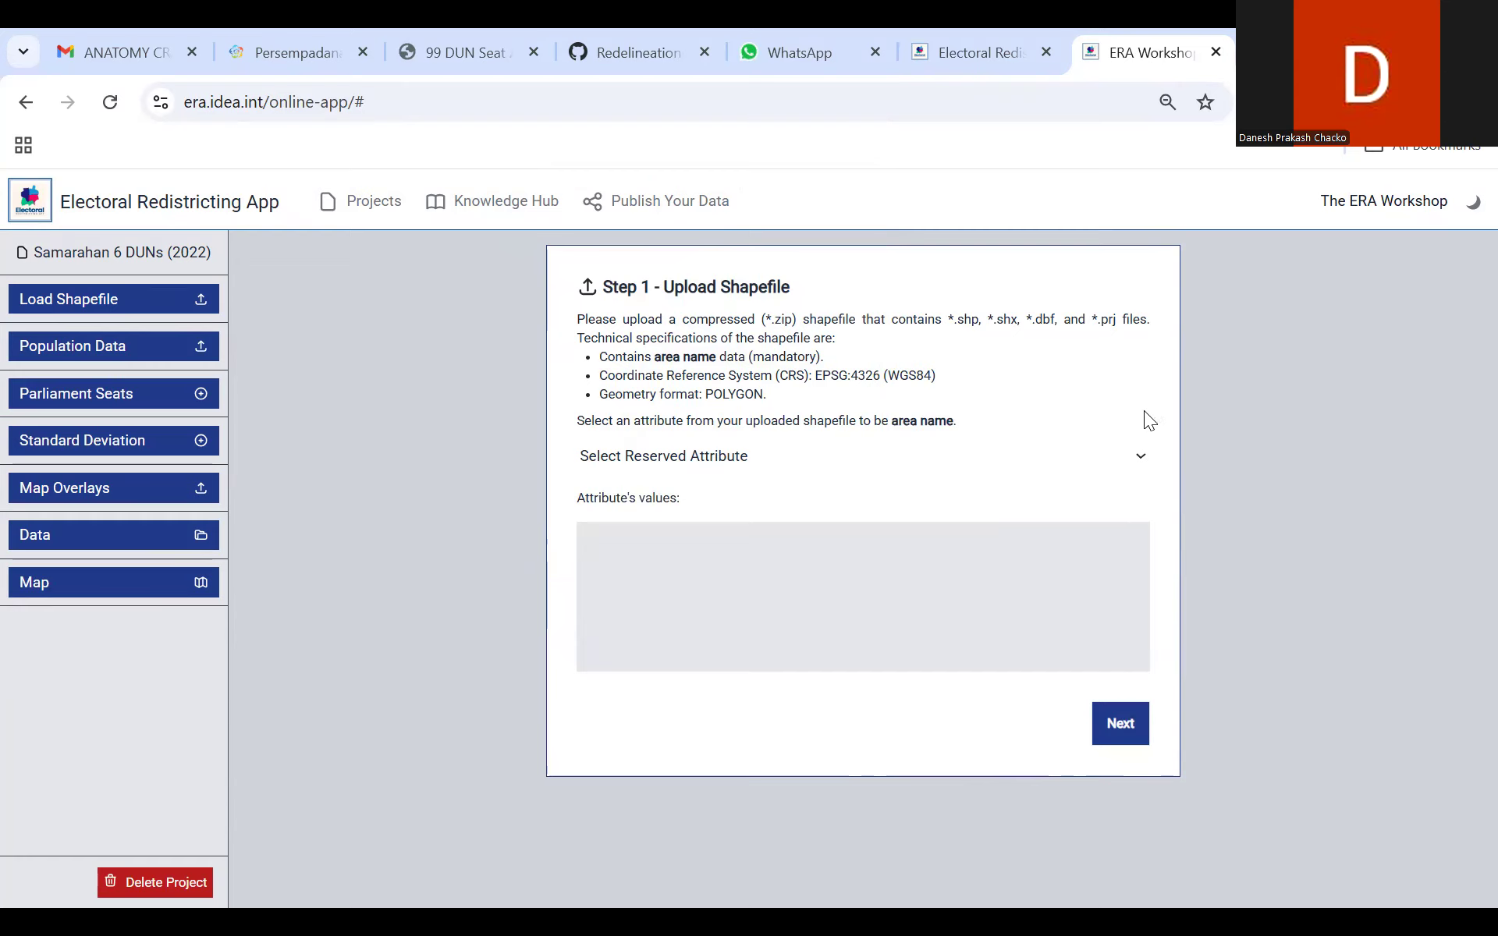
# Step: Assign NAMA_DM as the shapefile's area name and BILANGAN_P as its population data, and finish the shapefile import
pyautogui.click(1130, 458)
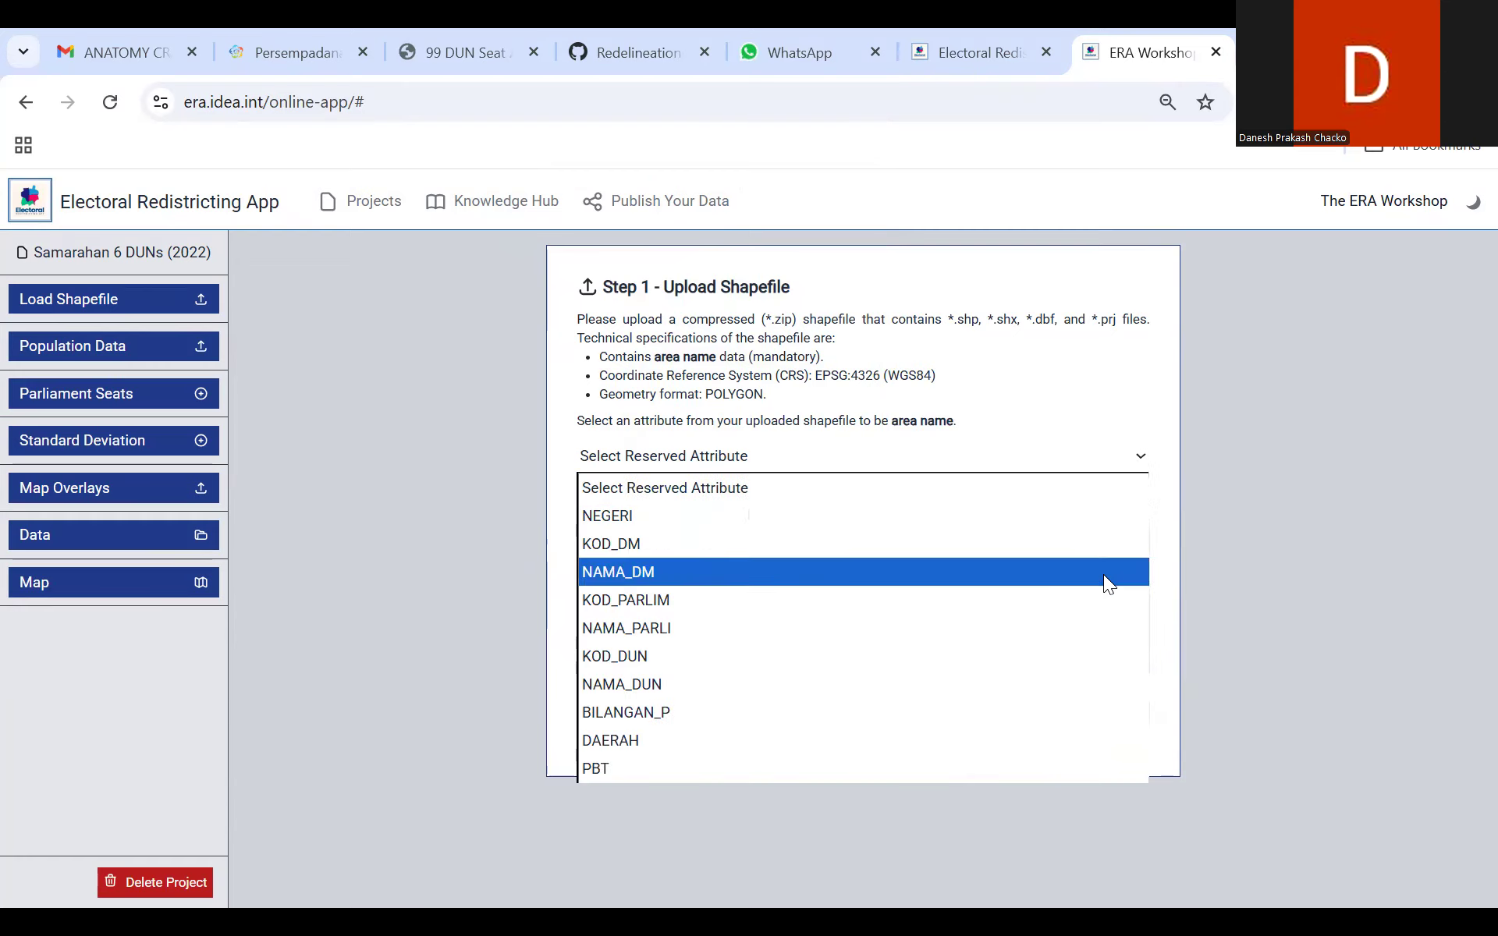
pyautogui.click(1109, 577)
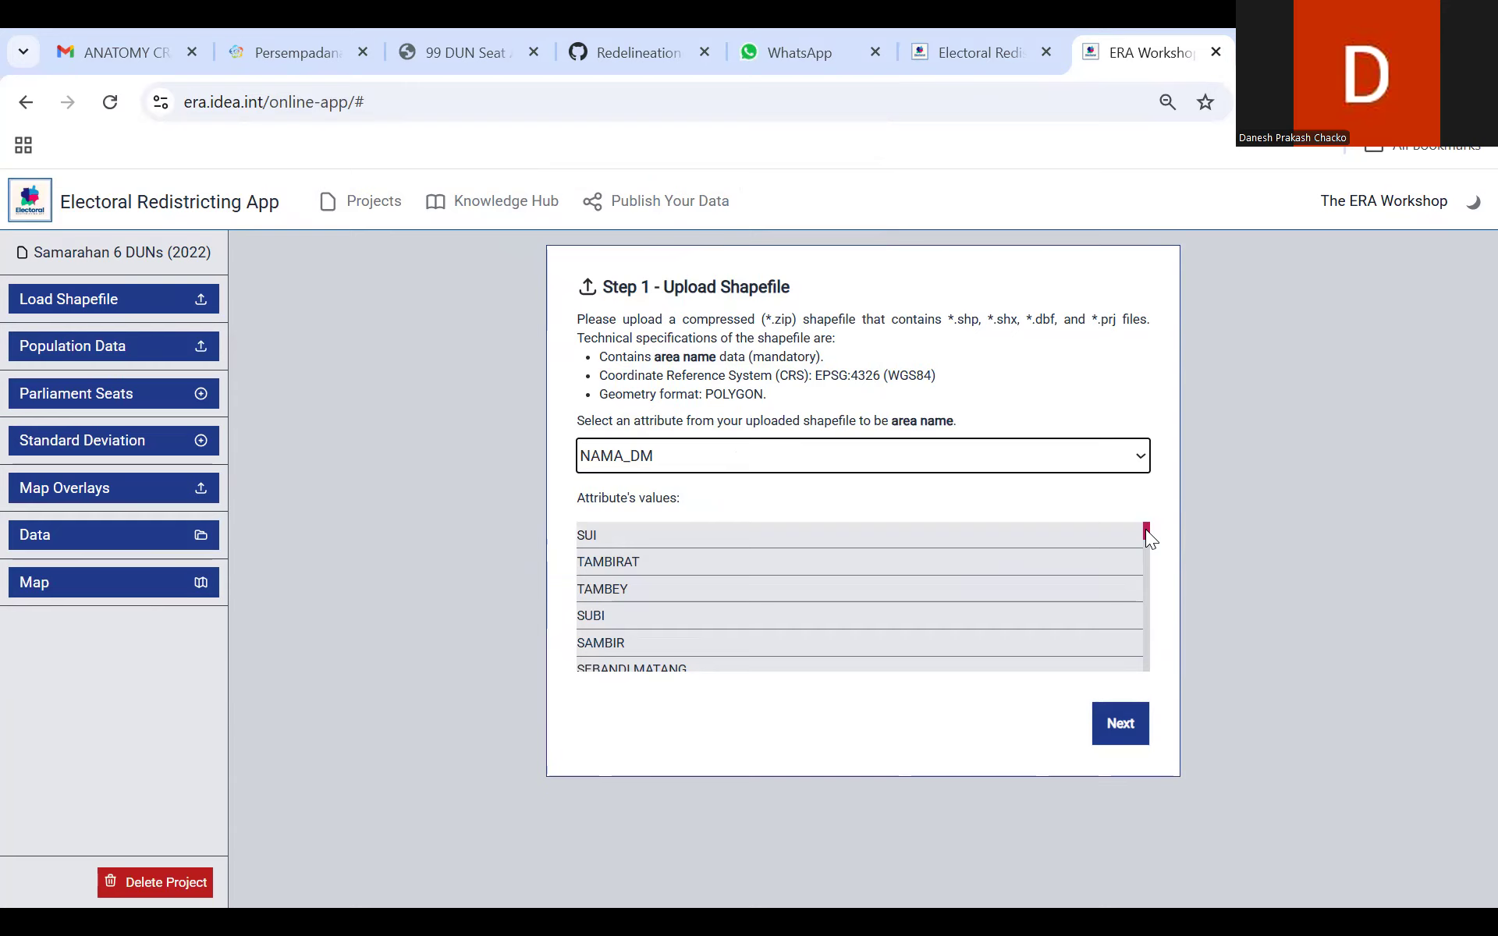
pyautogui.click(1124, 723)
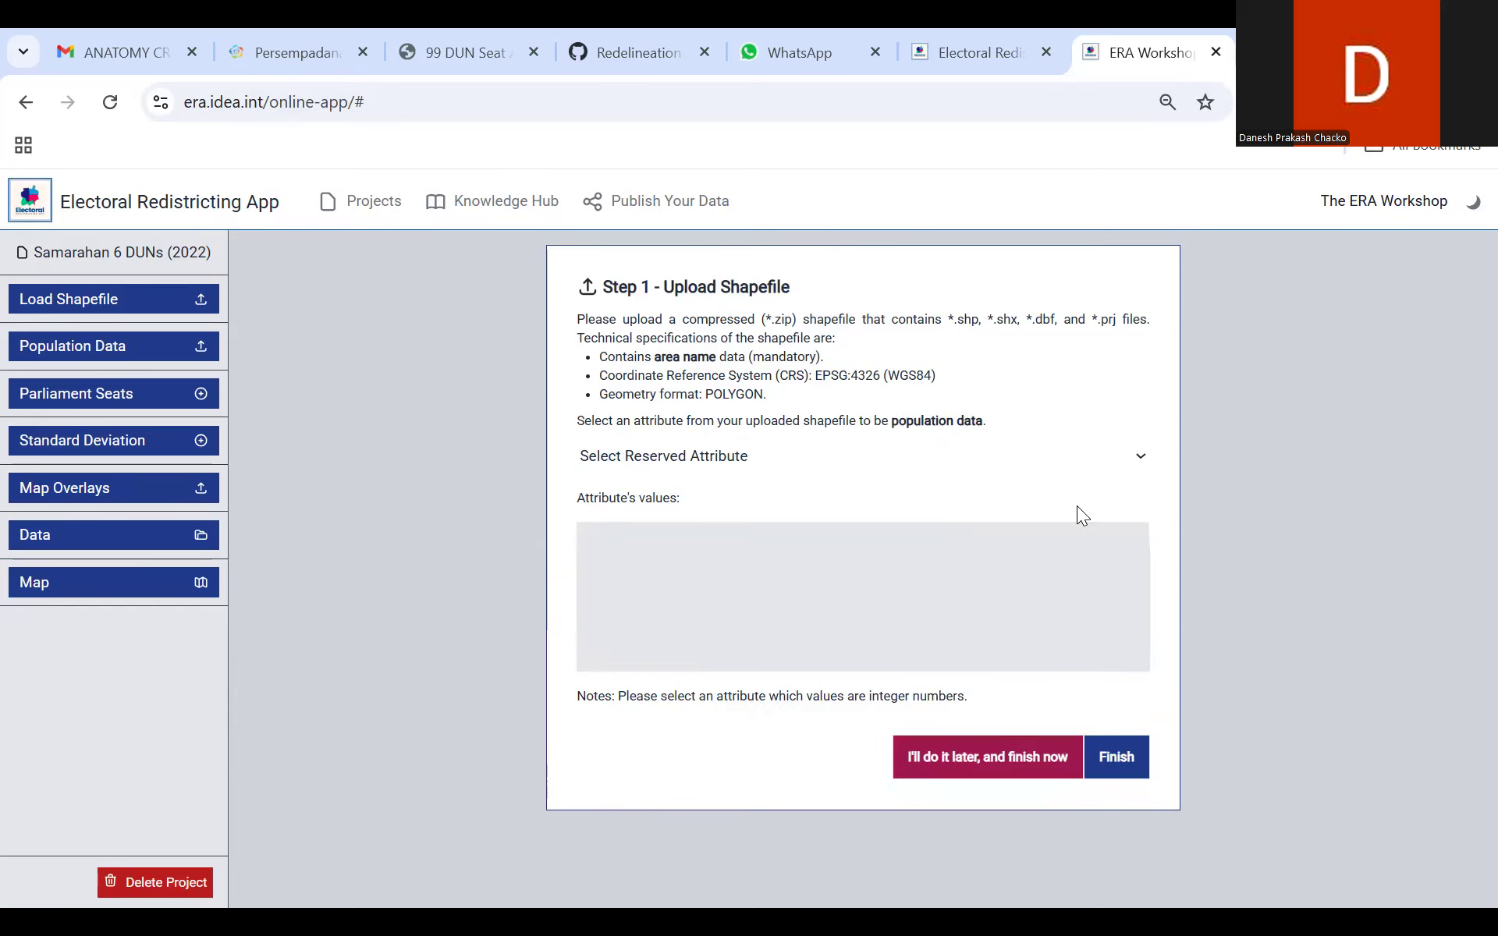
pyautogui.click(998, 452)
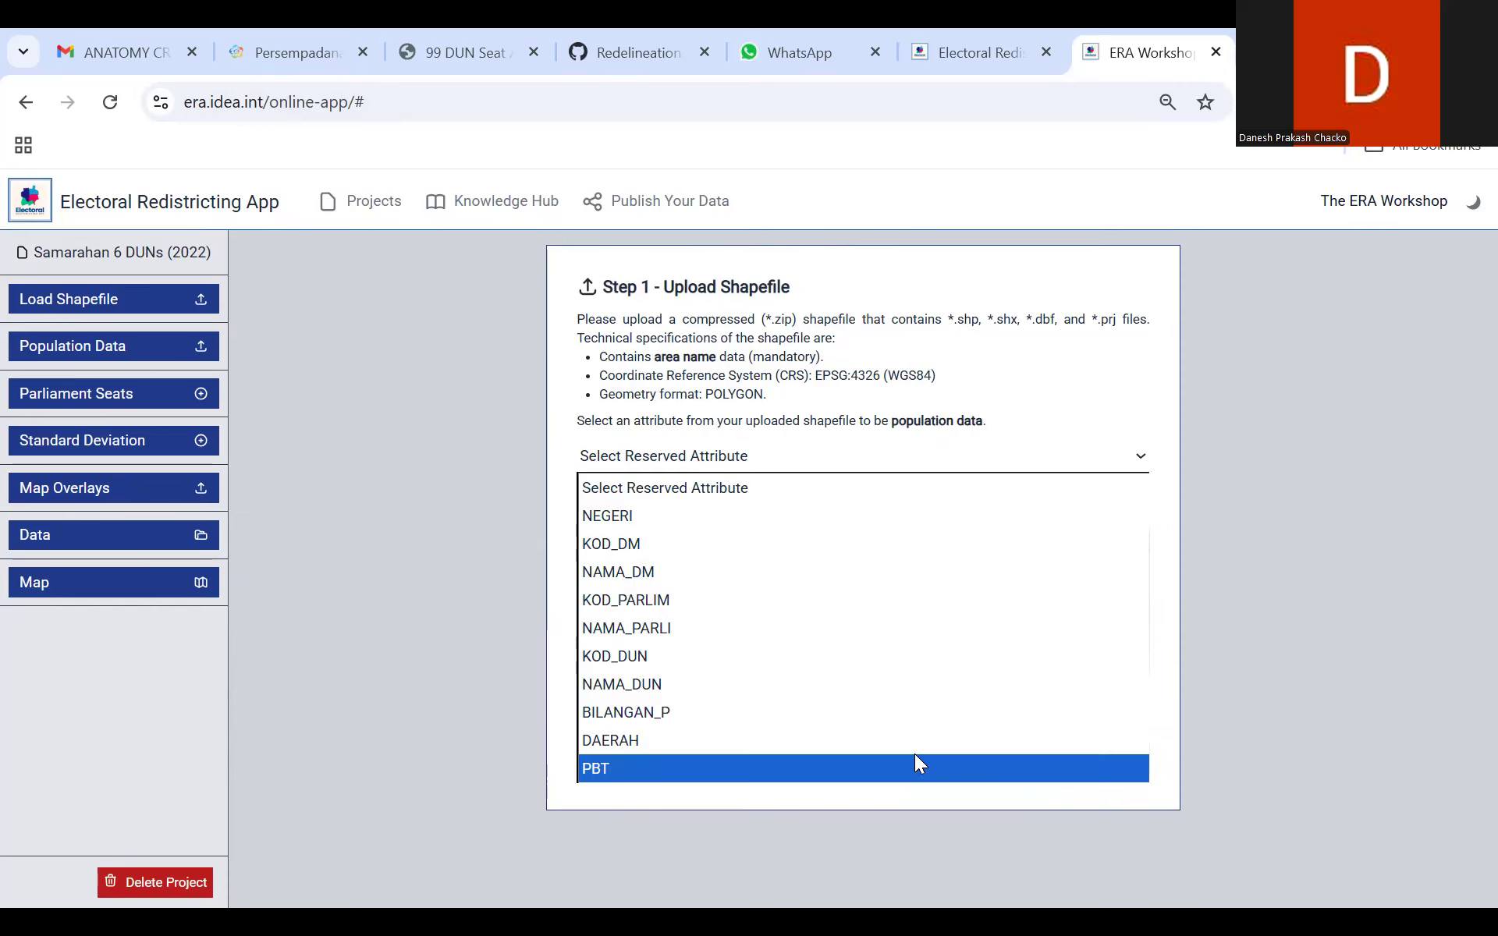
pyautogui.click(921, 713)
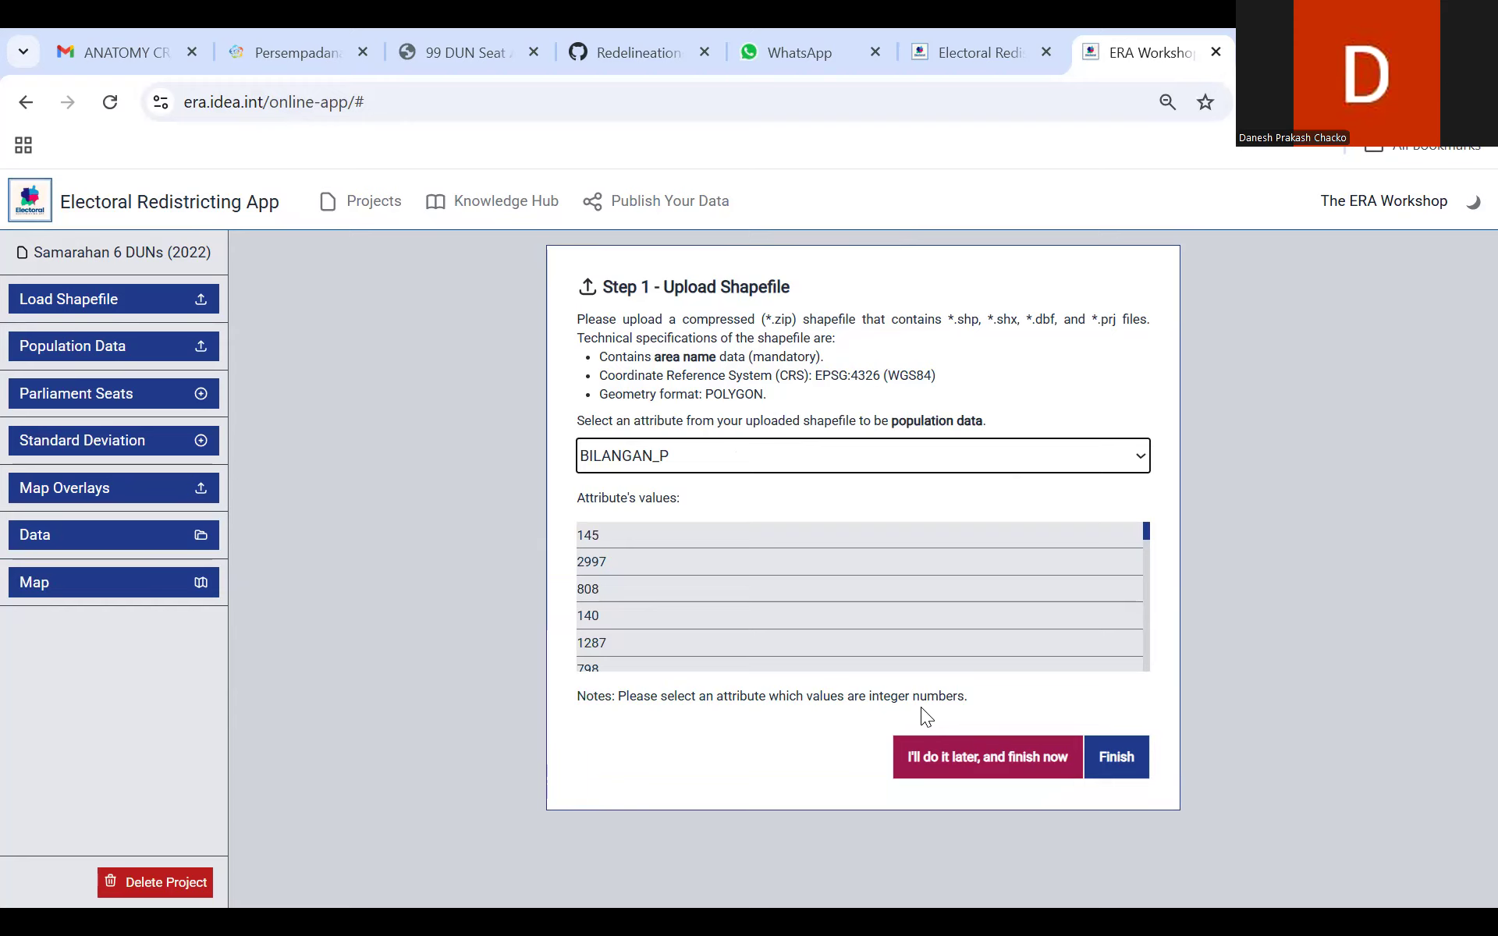
pyautogui.click(1120, 773)
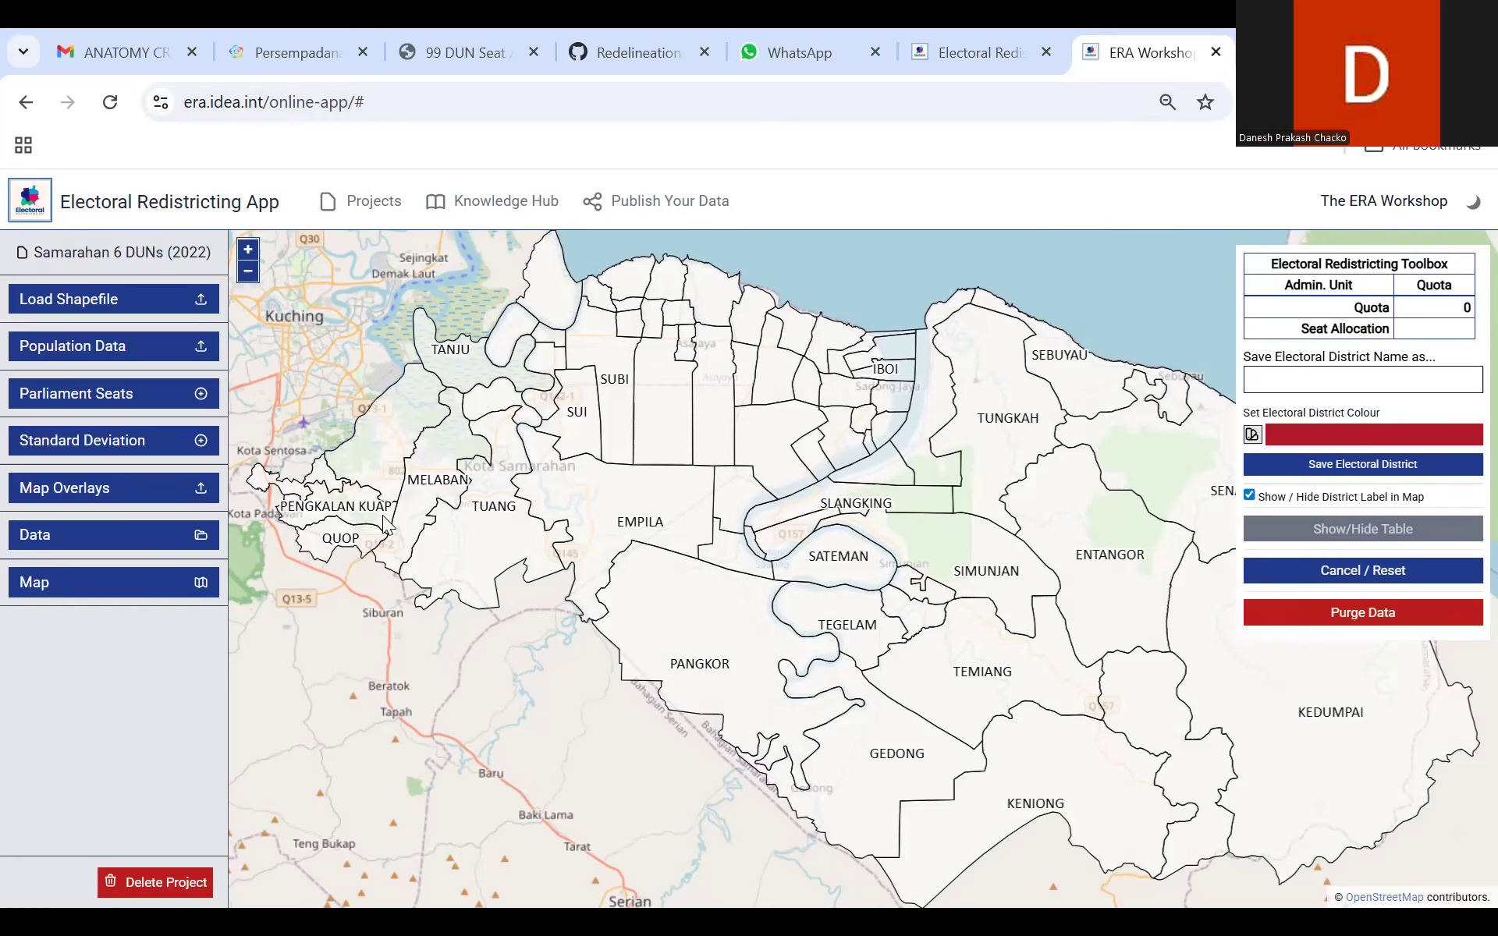
# Step: Examine the loaded Samarahan map, checking the area data of Tanju, Quop and Stakan and surveying the districts across the division
pyautogui.click(466, 361)
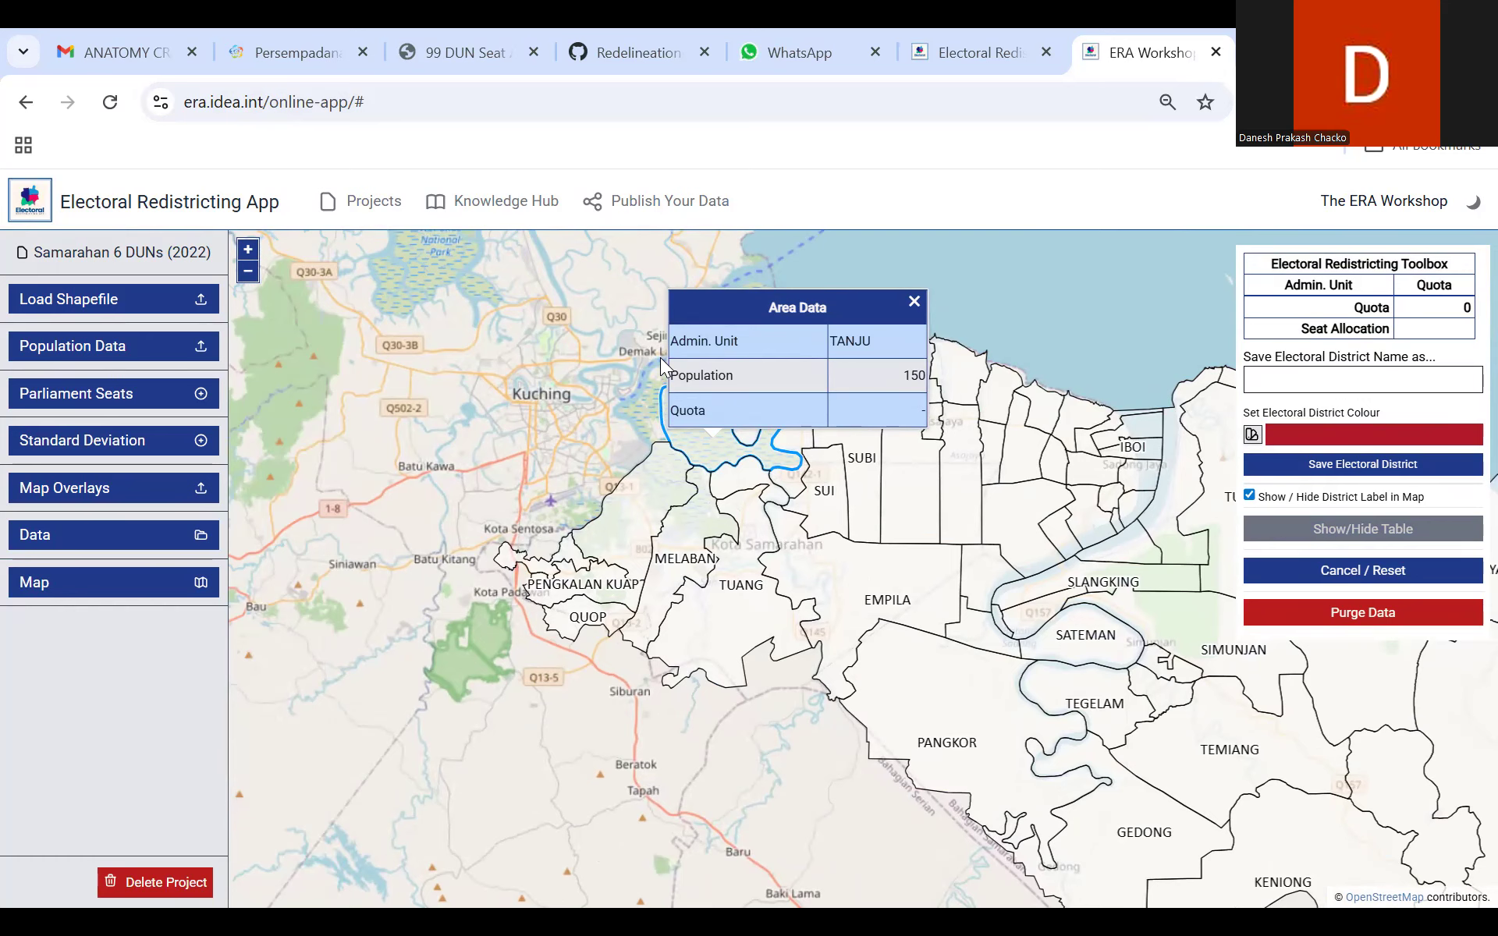
pyautogui.click(587, 620)
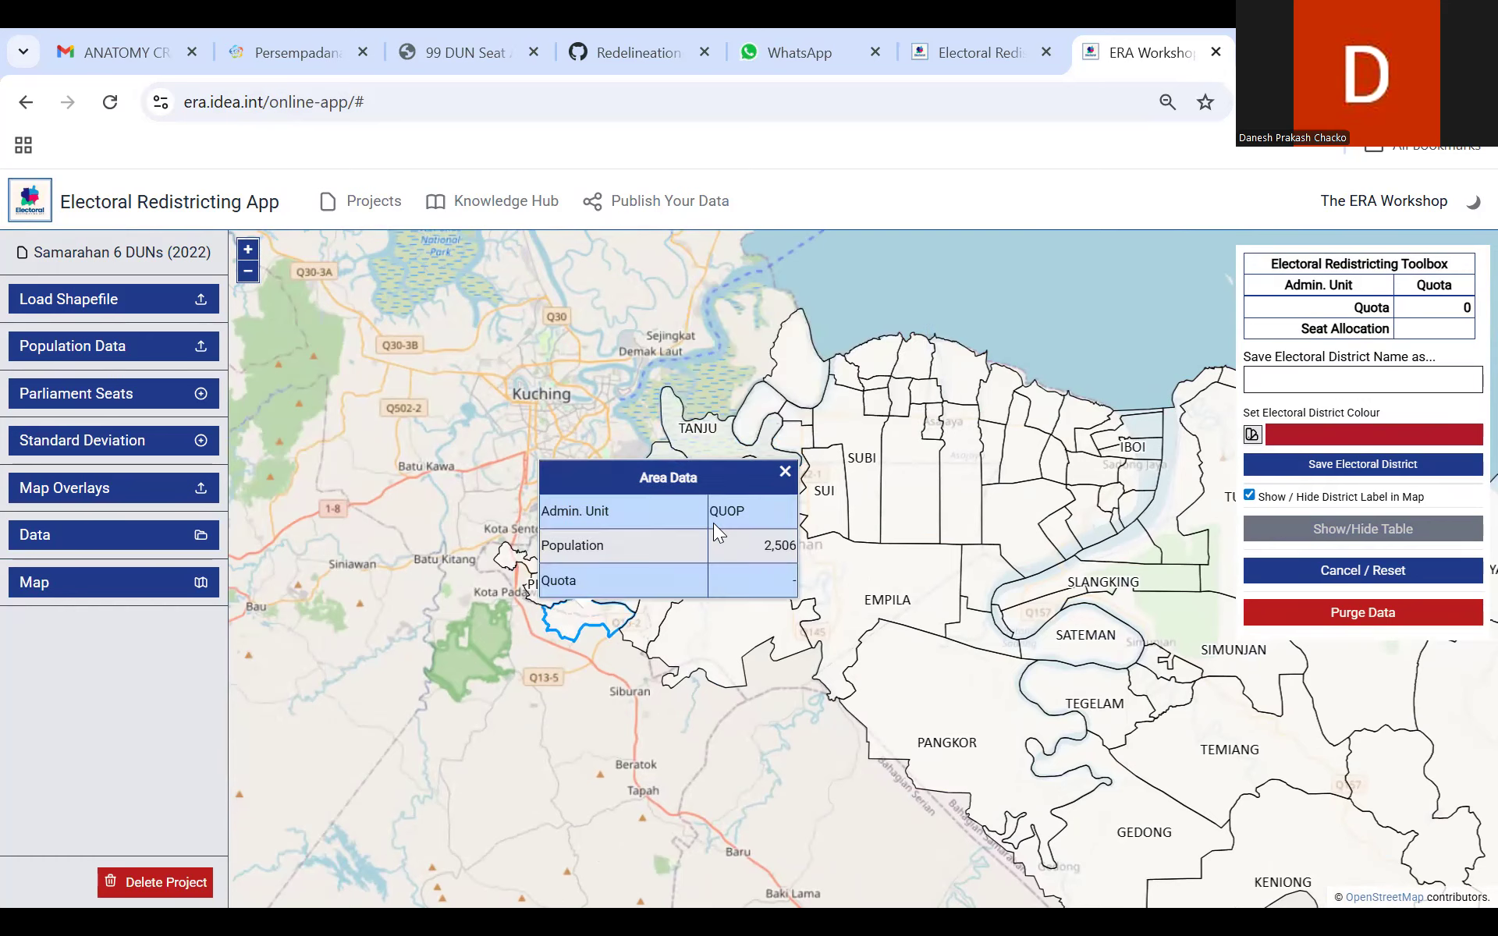
pyautogui.click(788, 478)
pyautogui.click(567, 556)
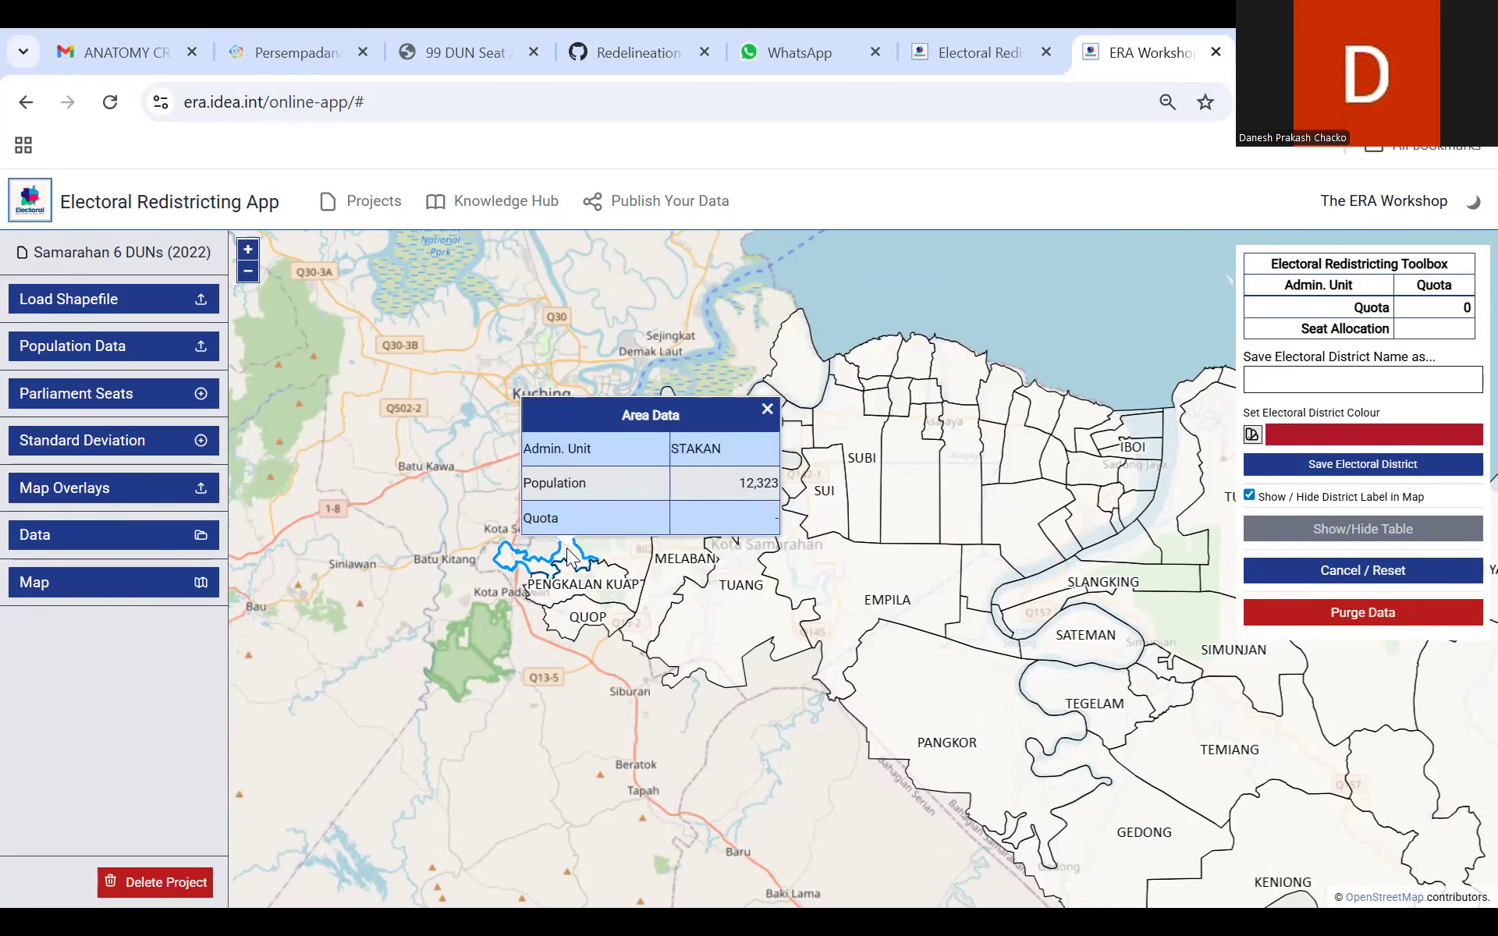
pyautogui.click(767, 409)
pyautogui.moveTo(950, 317); pyautogui.dragTo(716, 286)
pyautogui.click(358, 395)
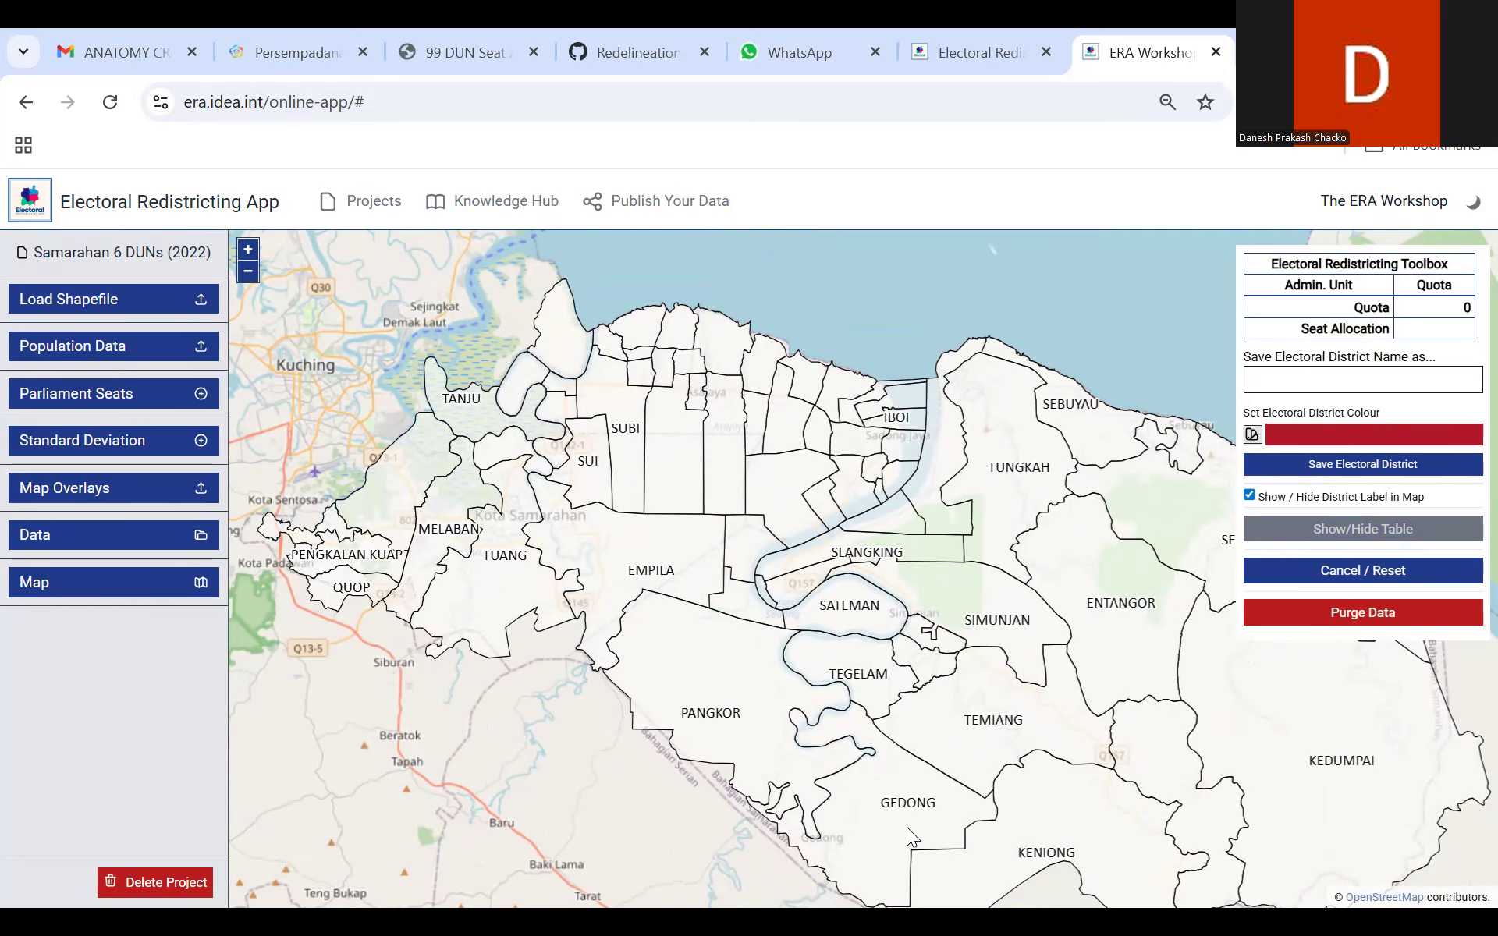
pyautogui.moveTo(863, 819); pyautogui.dragTo(644, 754)
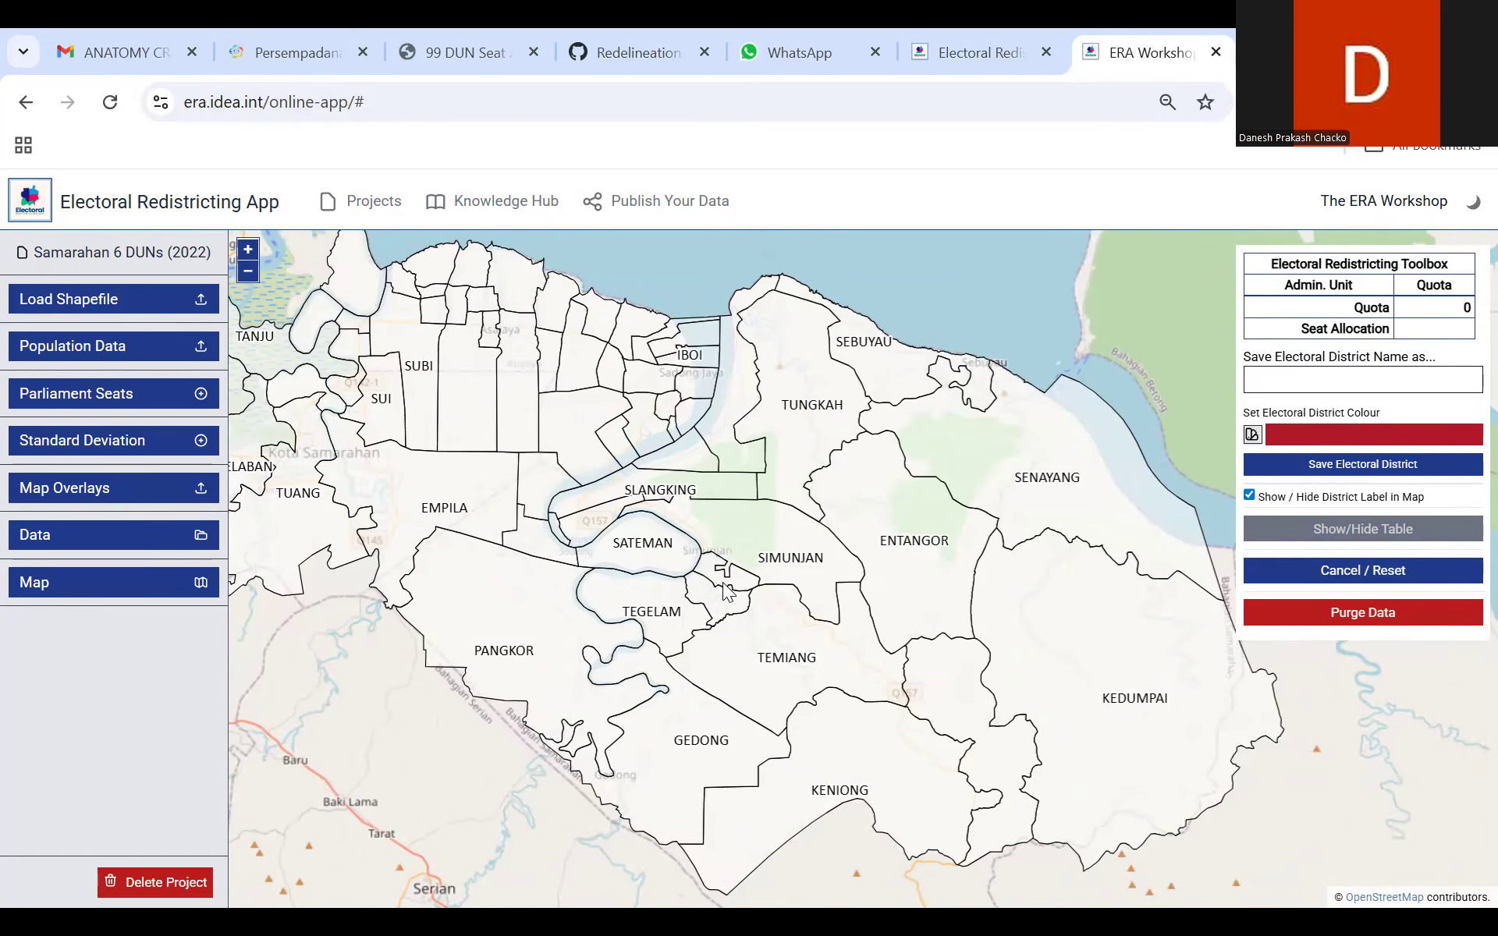
pyautogui.moveTo(731, 576); pyautogui.dragTo(979, 645)
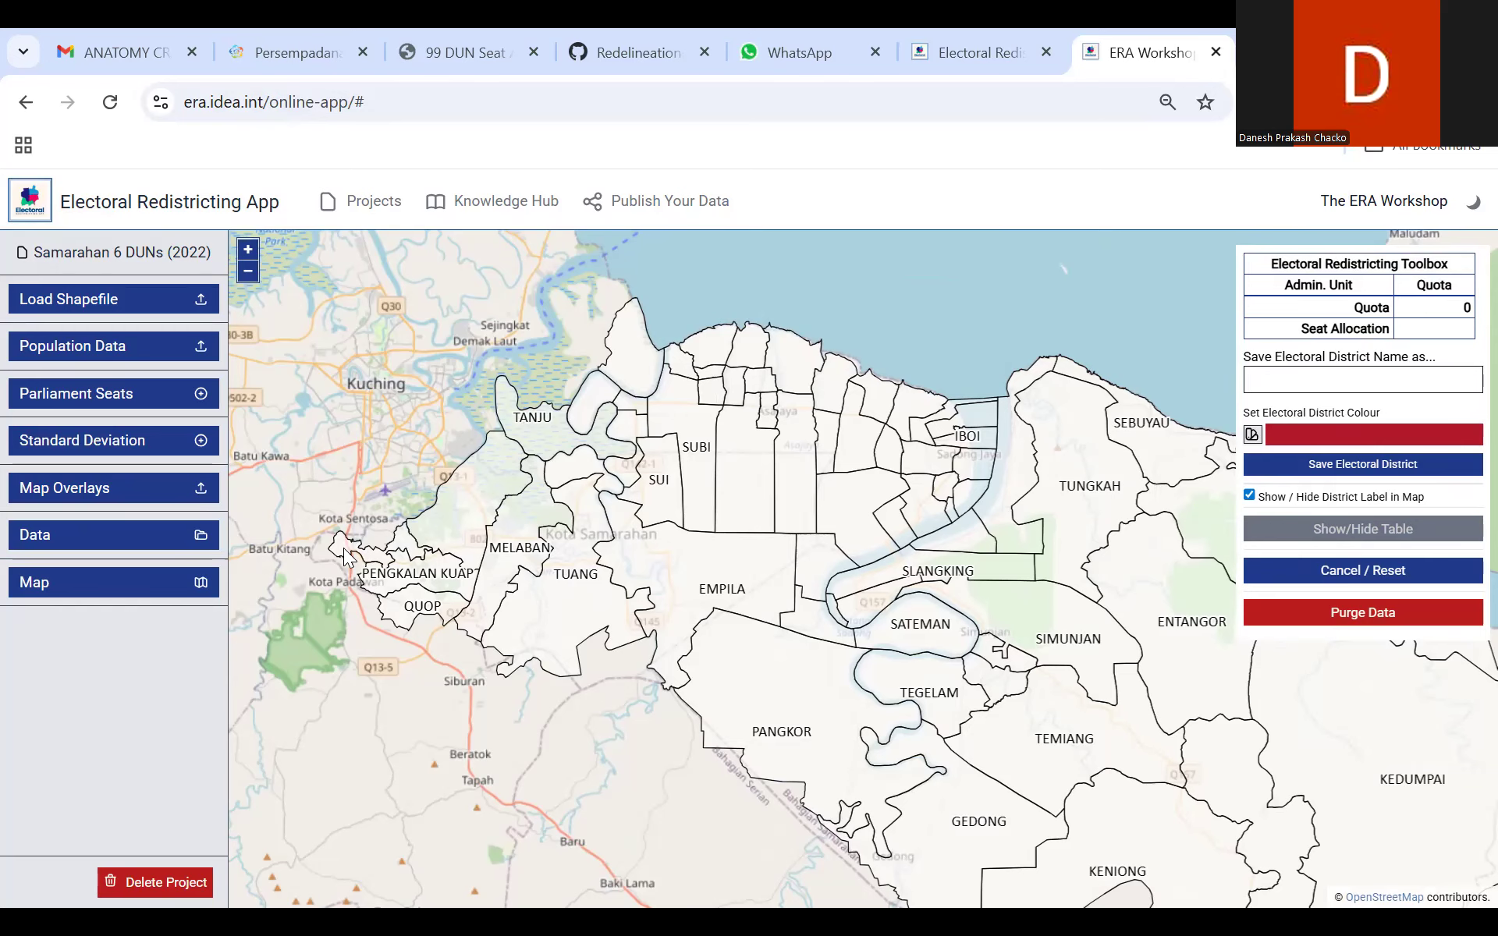
pyautogui.moveTo(624, 755); pyautogui.dragTo(415, 706)
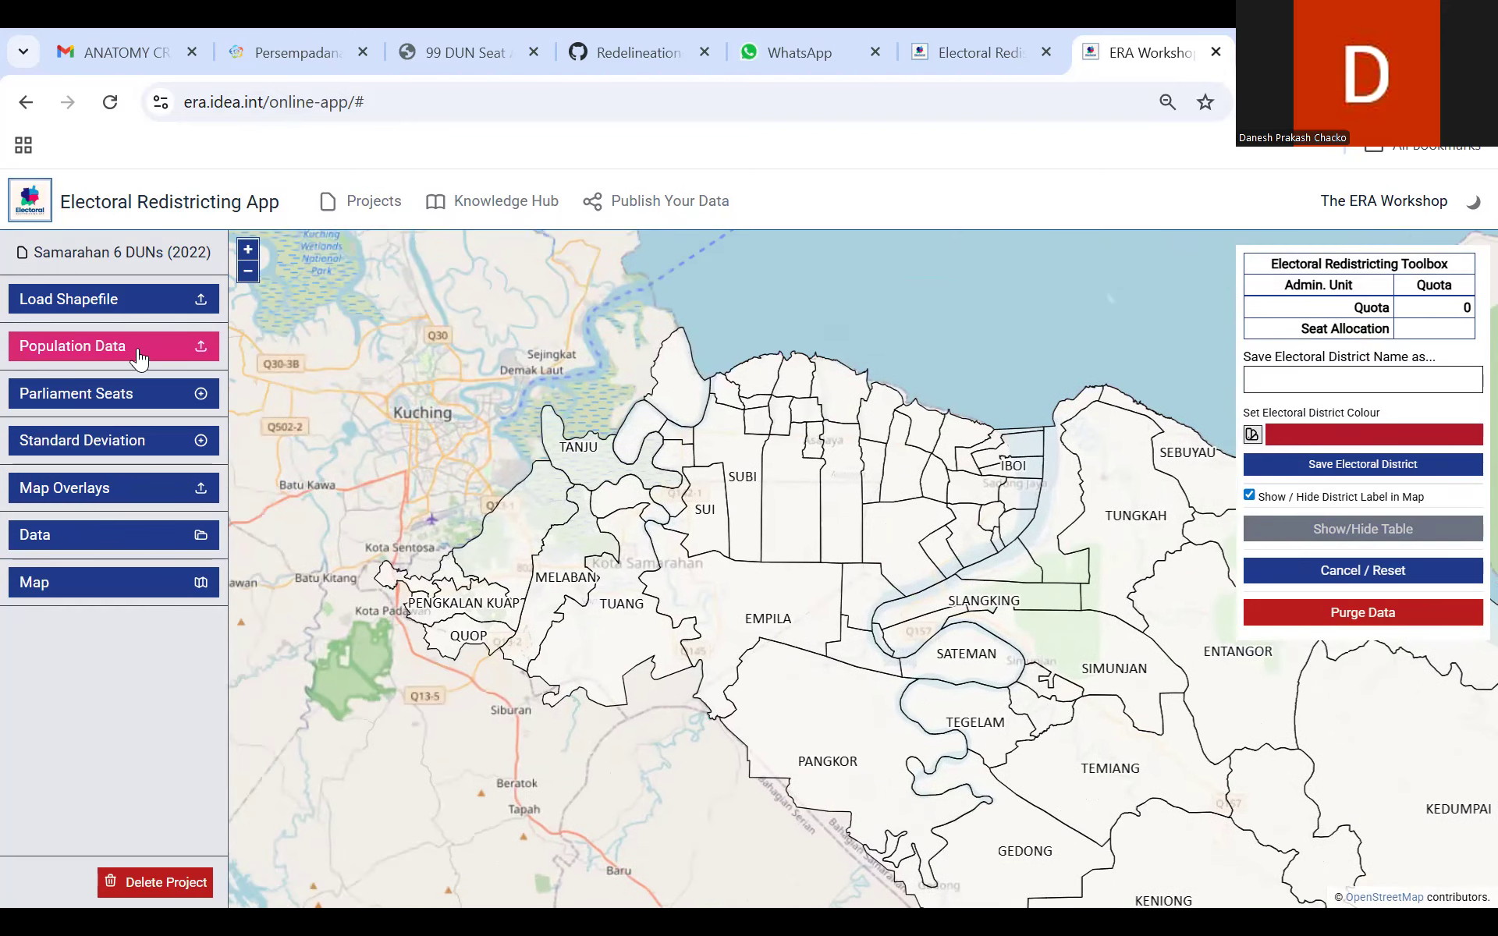
# Step: Skip the population data upload and set the parliament seats number to 6, with minimum and maximum seat allocation district magnitudes of 1
pyautogui.click(139, 355)
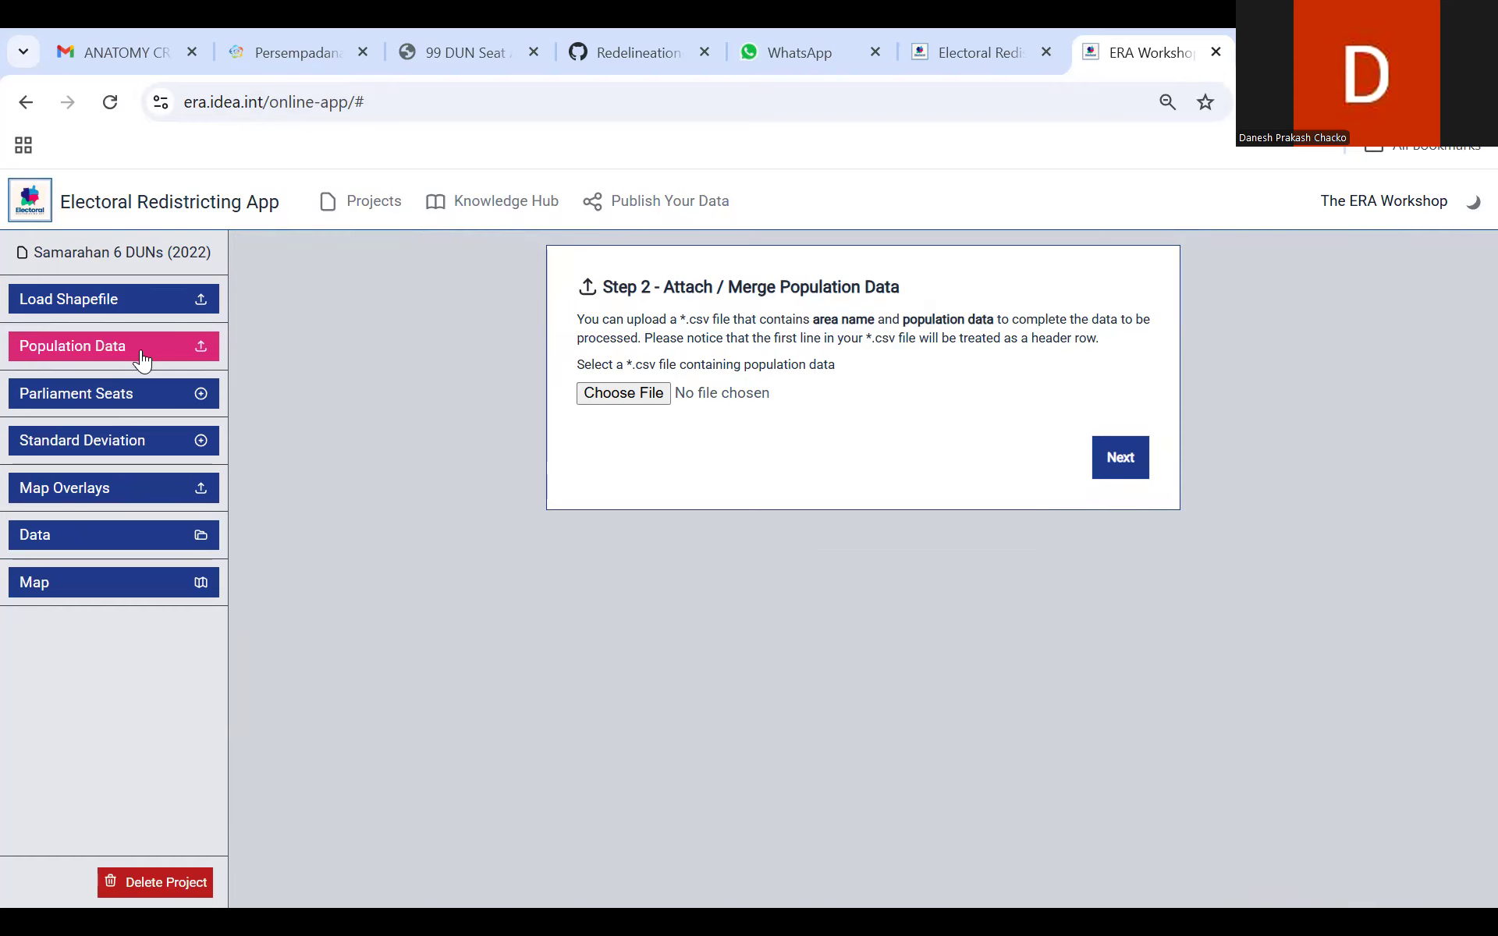
pyautogui.click(163, 397)
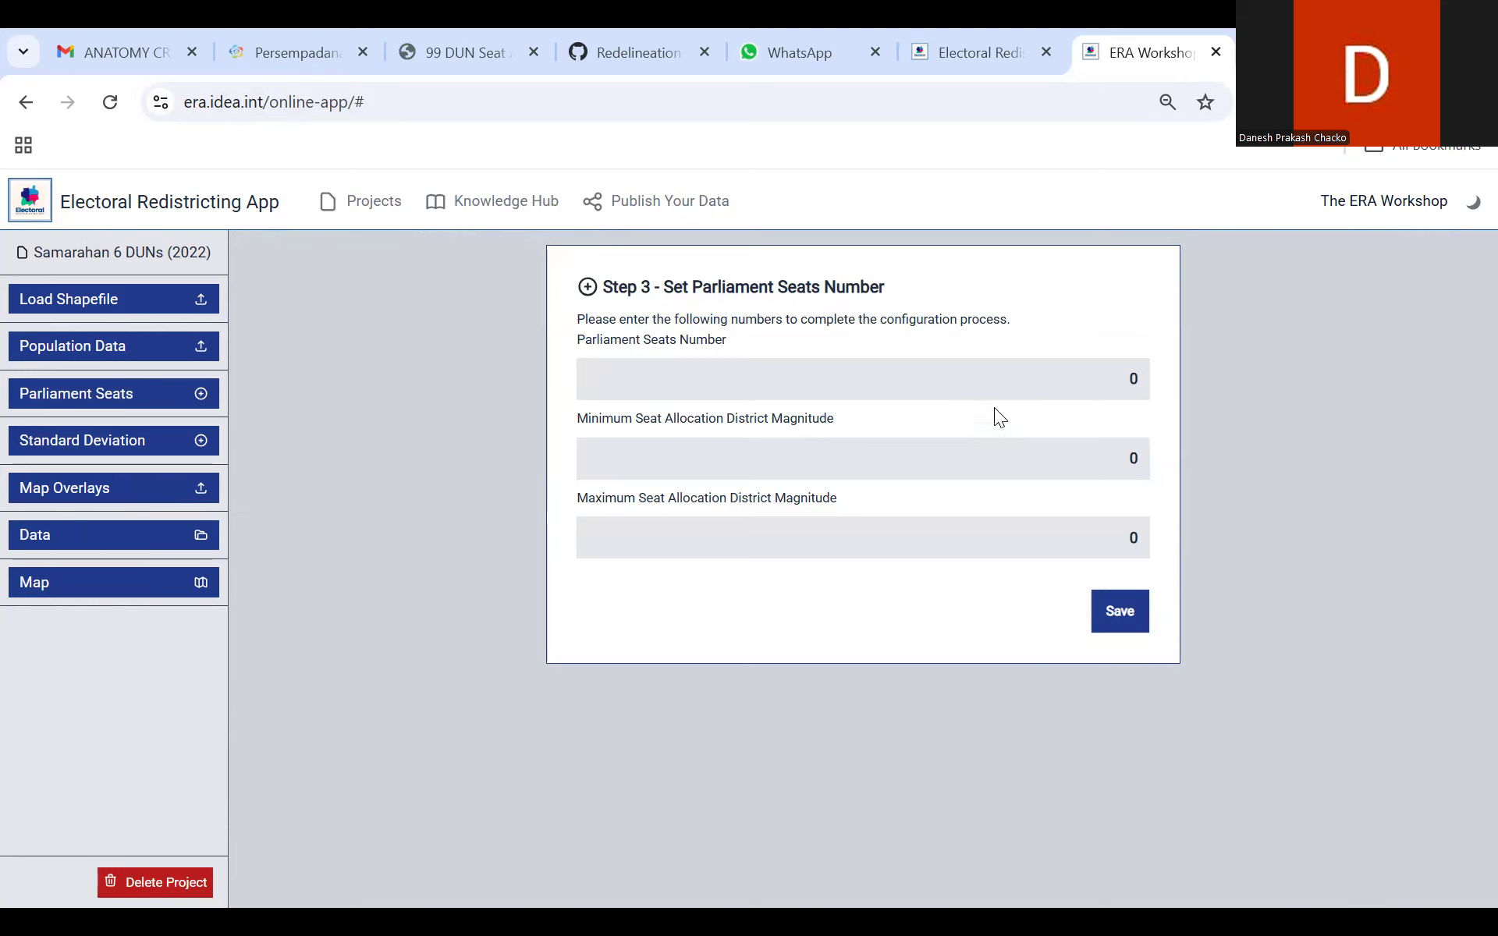
pyautogui.doubleClick(1133, 378)
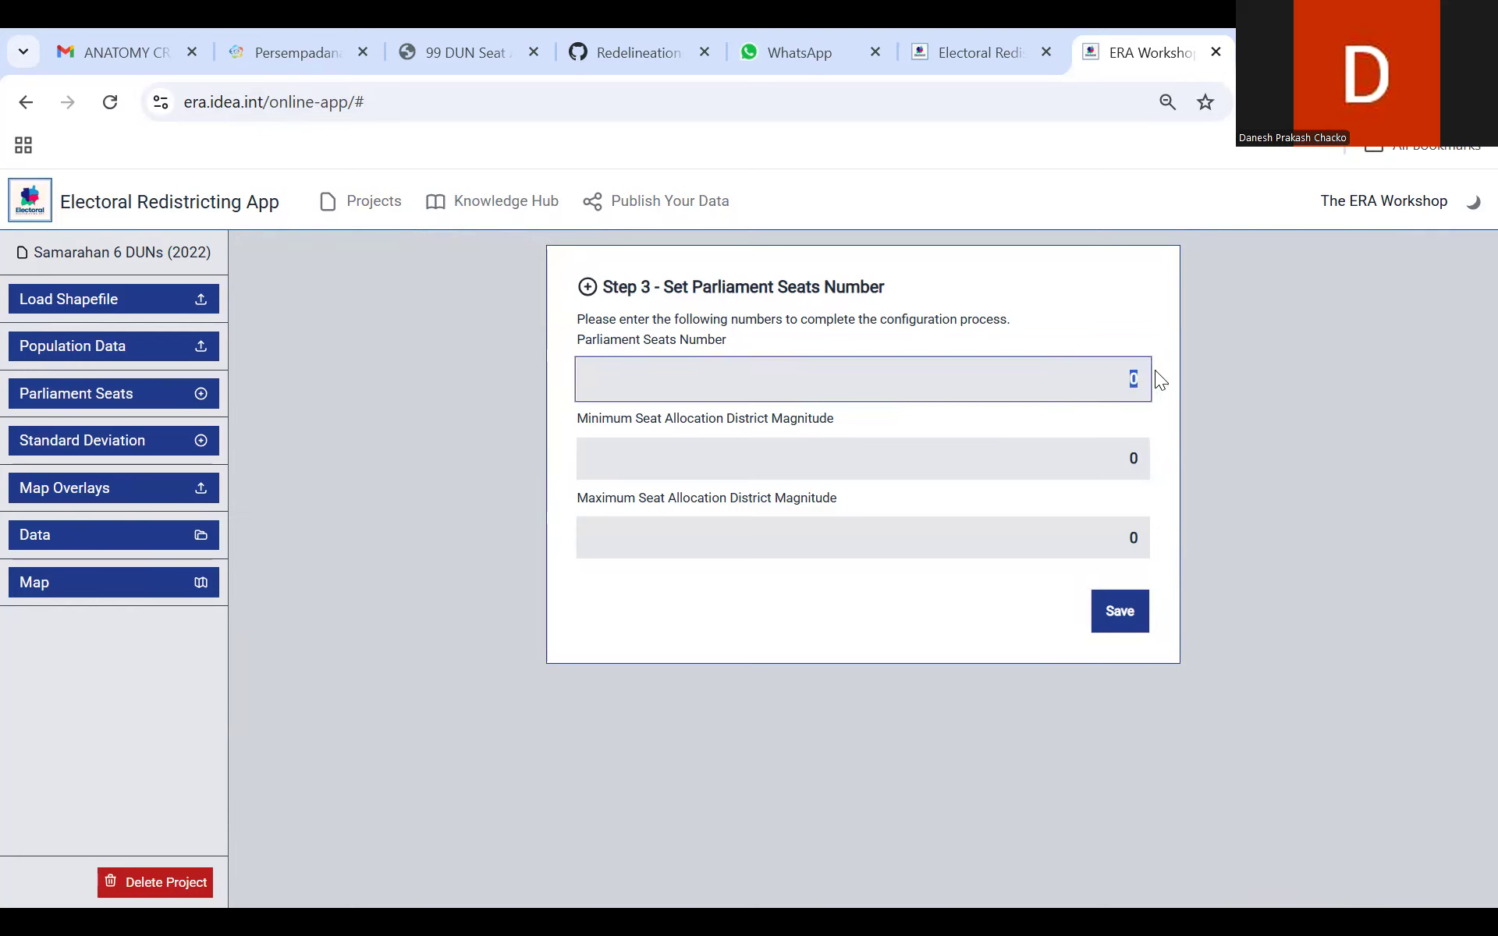
pyautogui.write('6')
pyautogui.doubleClick(1131, 460)
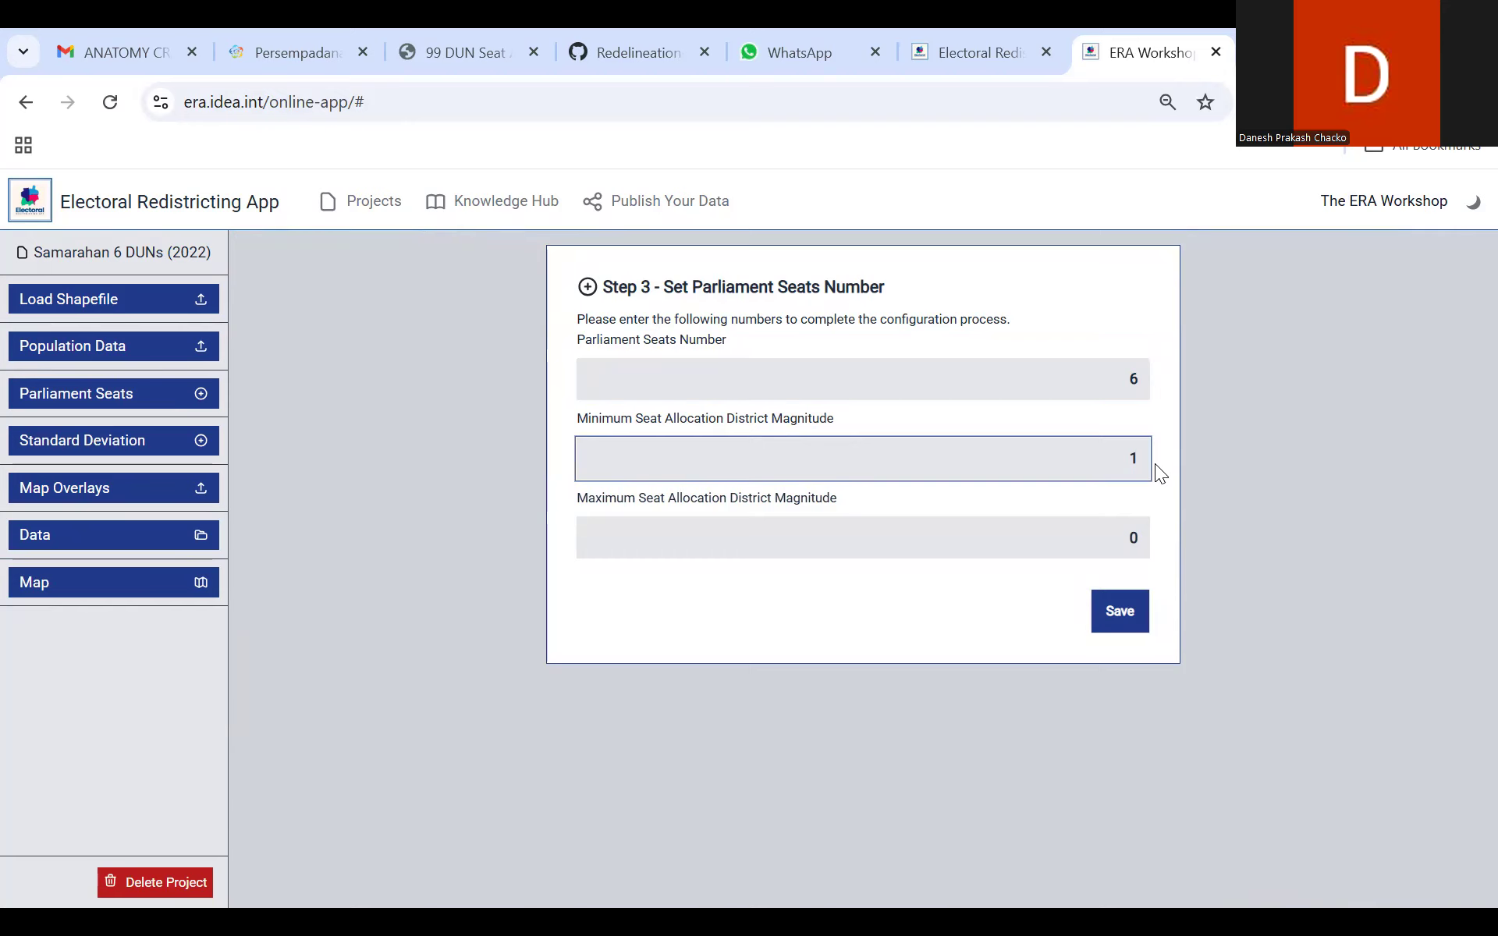
pyautogui.doubleClick(1130, 539)
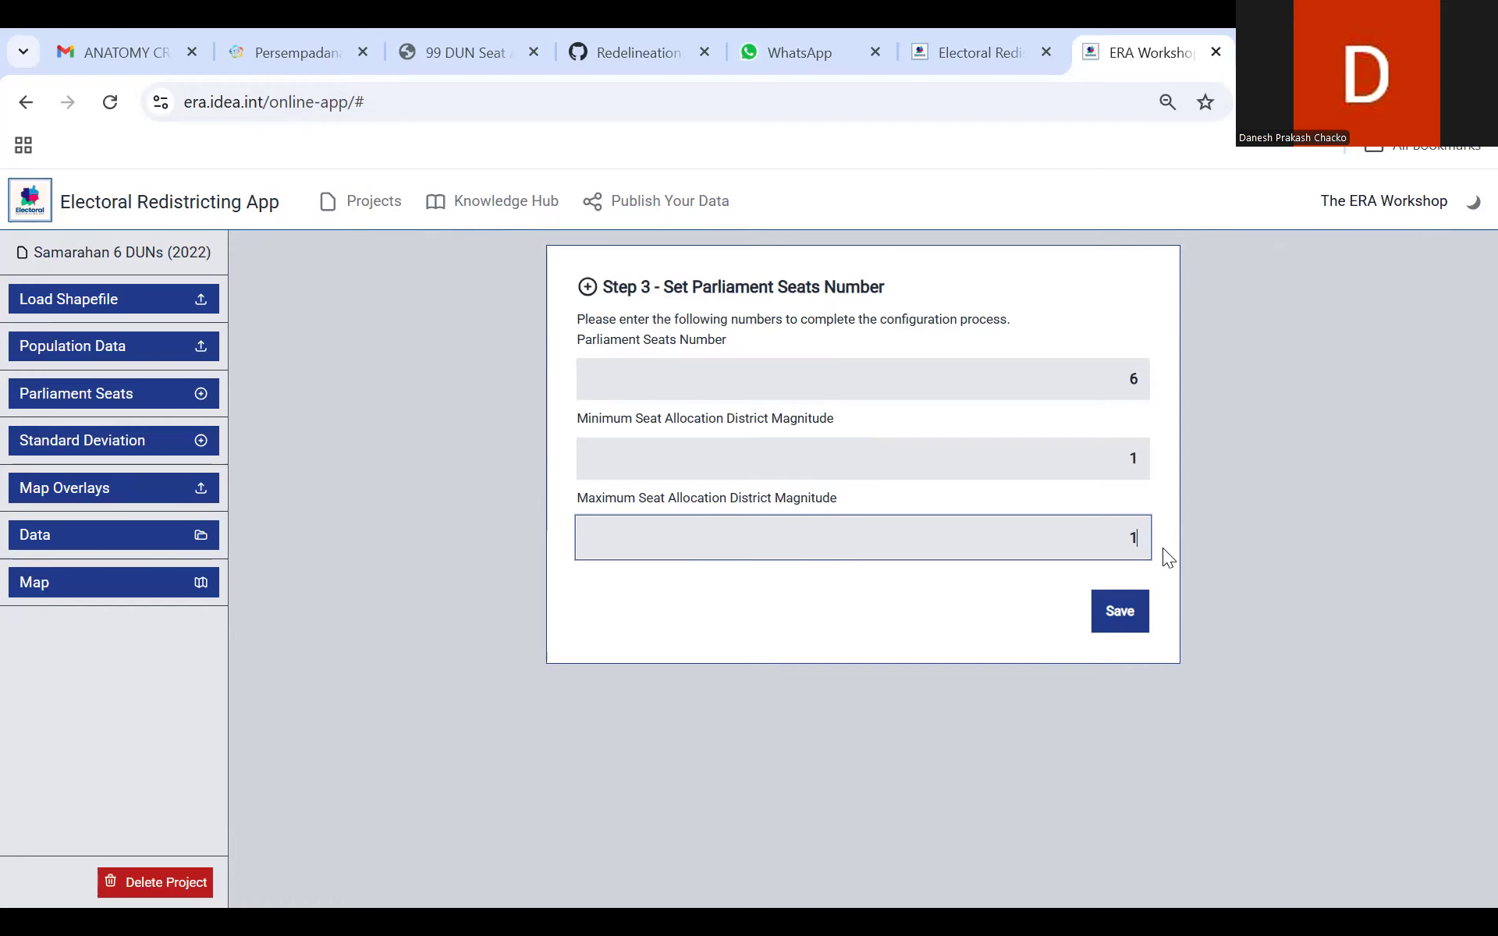
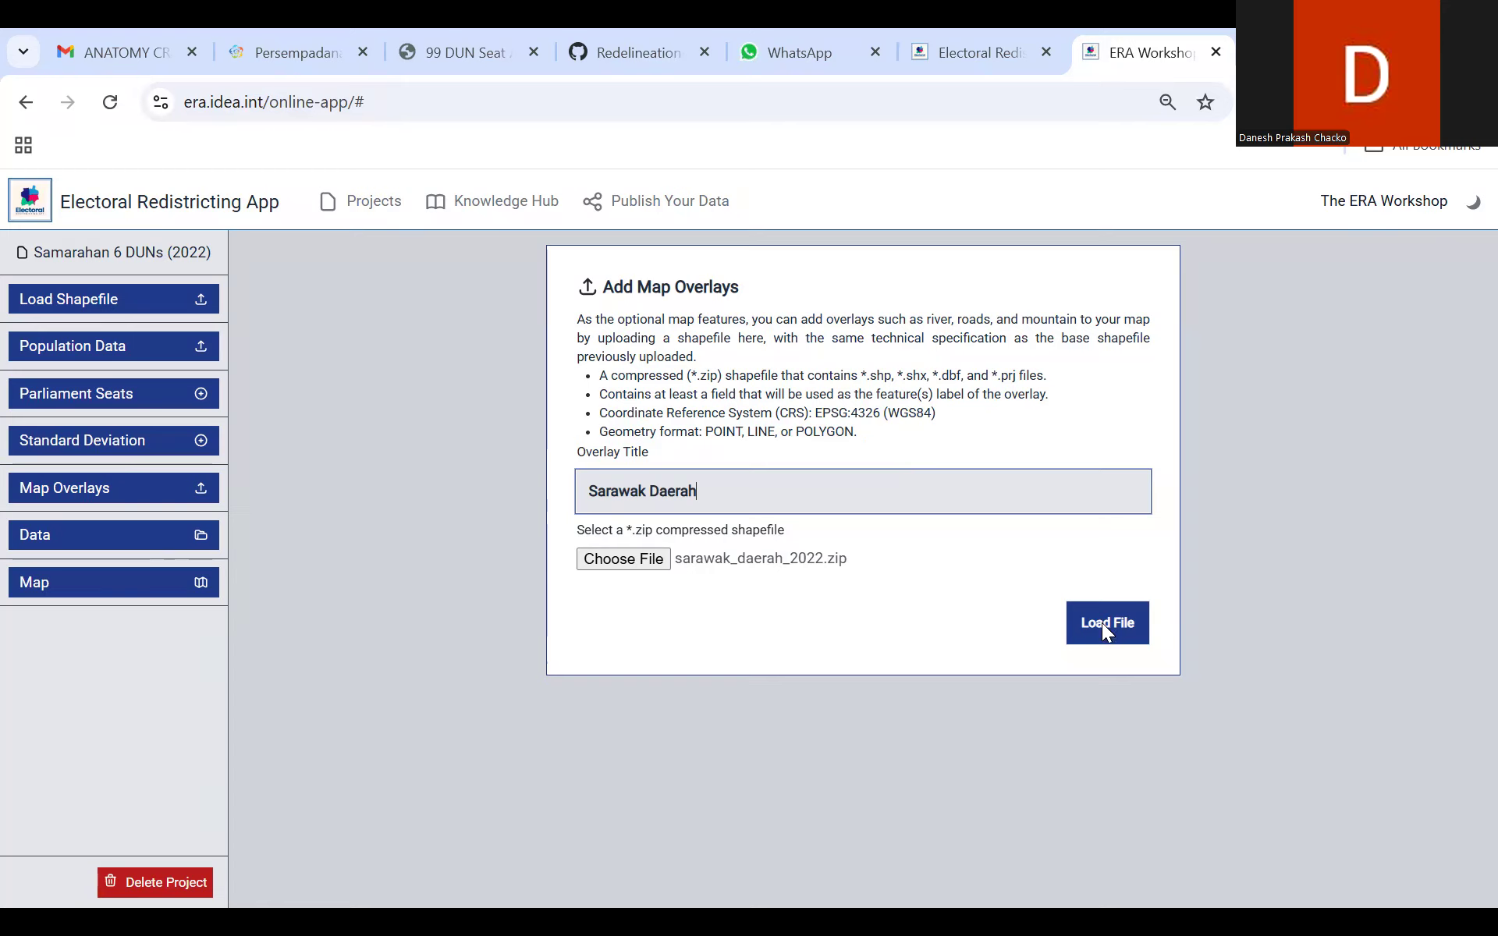
# Step: Load sarawak_daerah_2022.zip as the Sarawak Daerah map overlay and use NAM as its feature label
pyautogui.click(1104, 637)
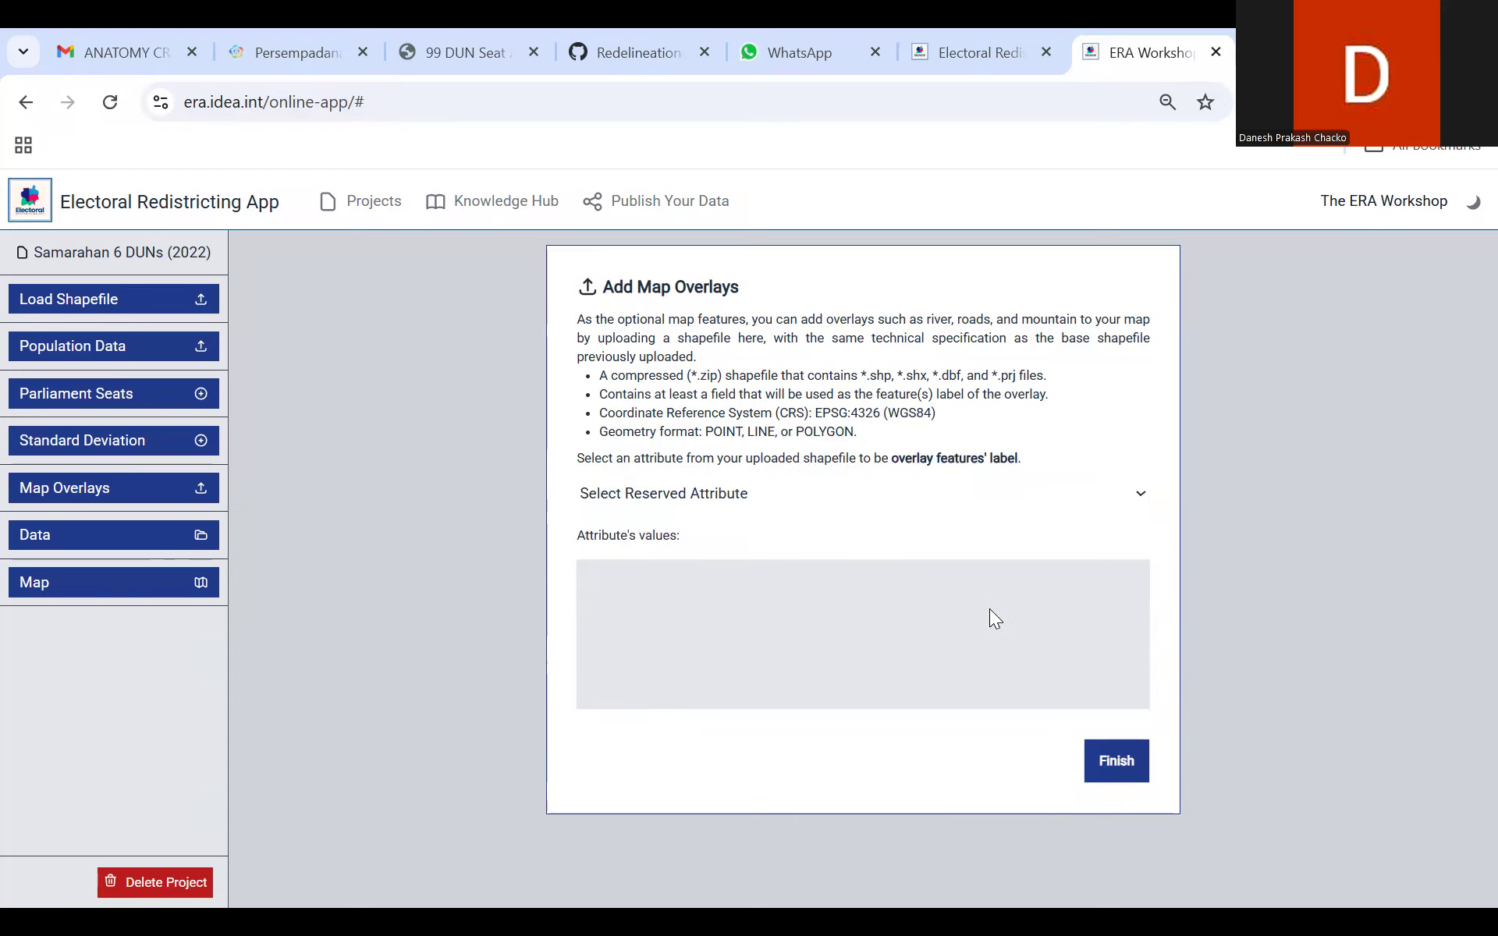
pyautogui.click(906, 499)
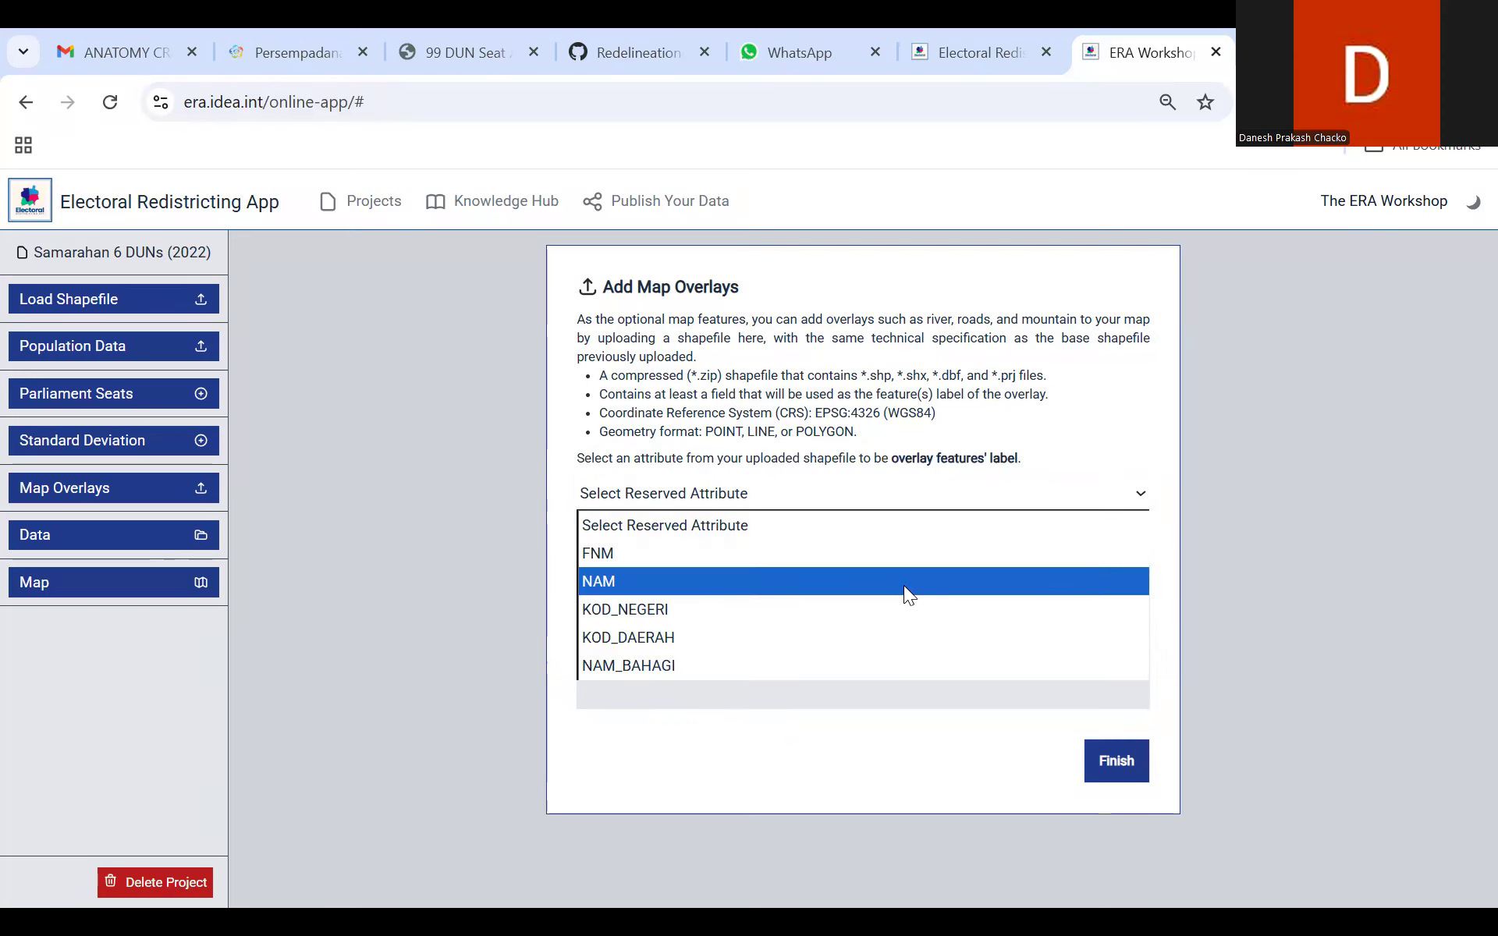
pyautogui.click(908, 582)
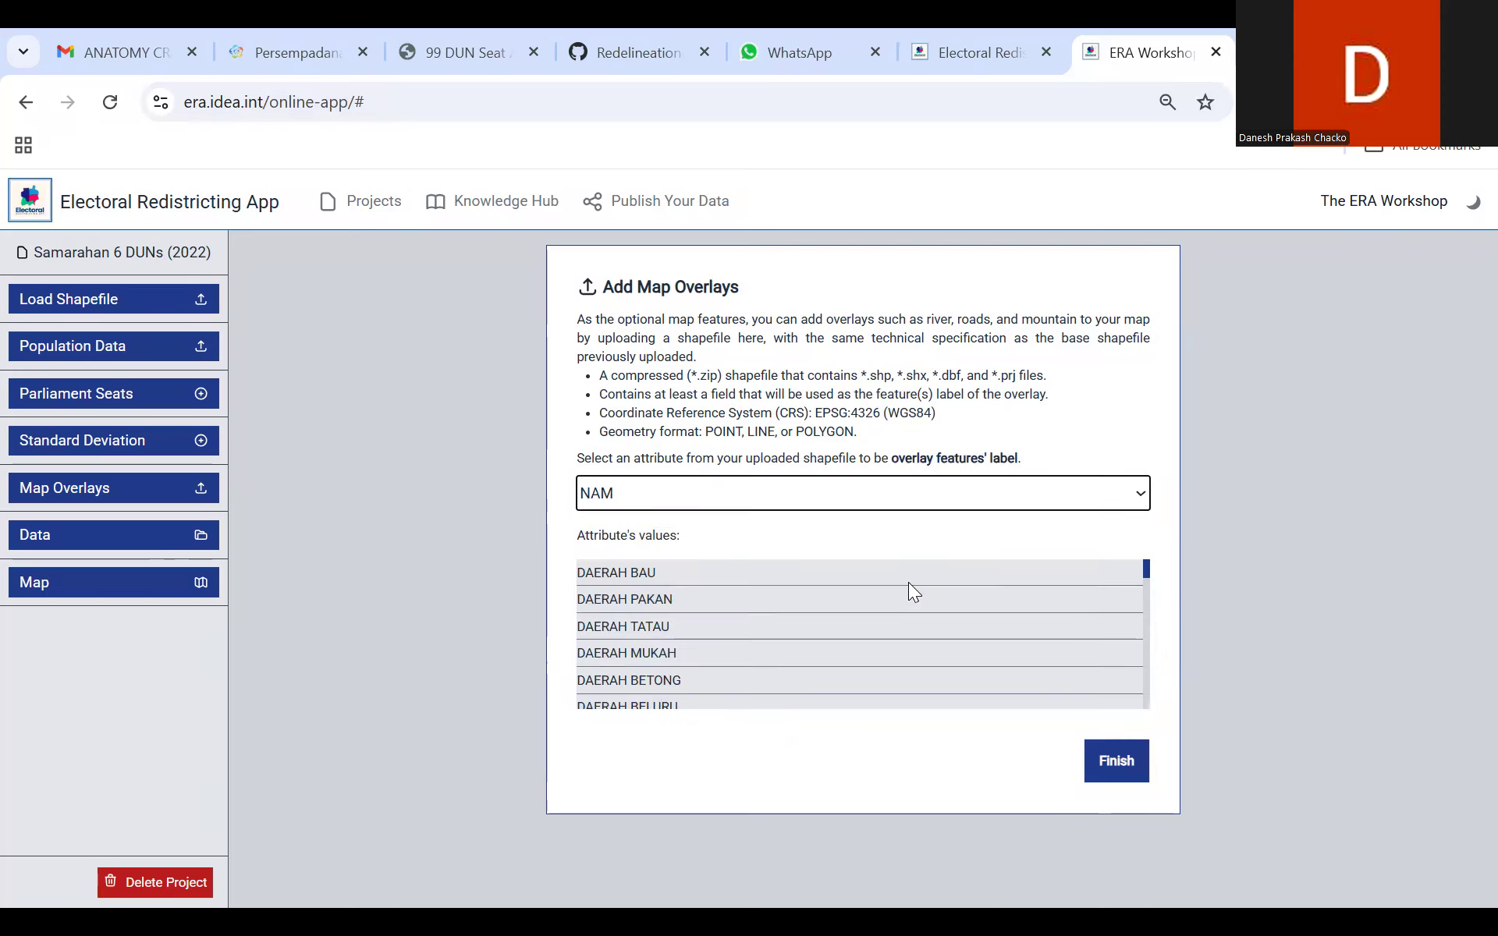
pyautogui.click(1127, 768)
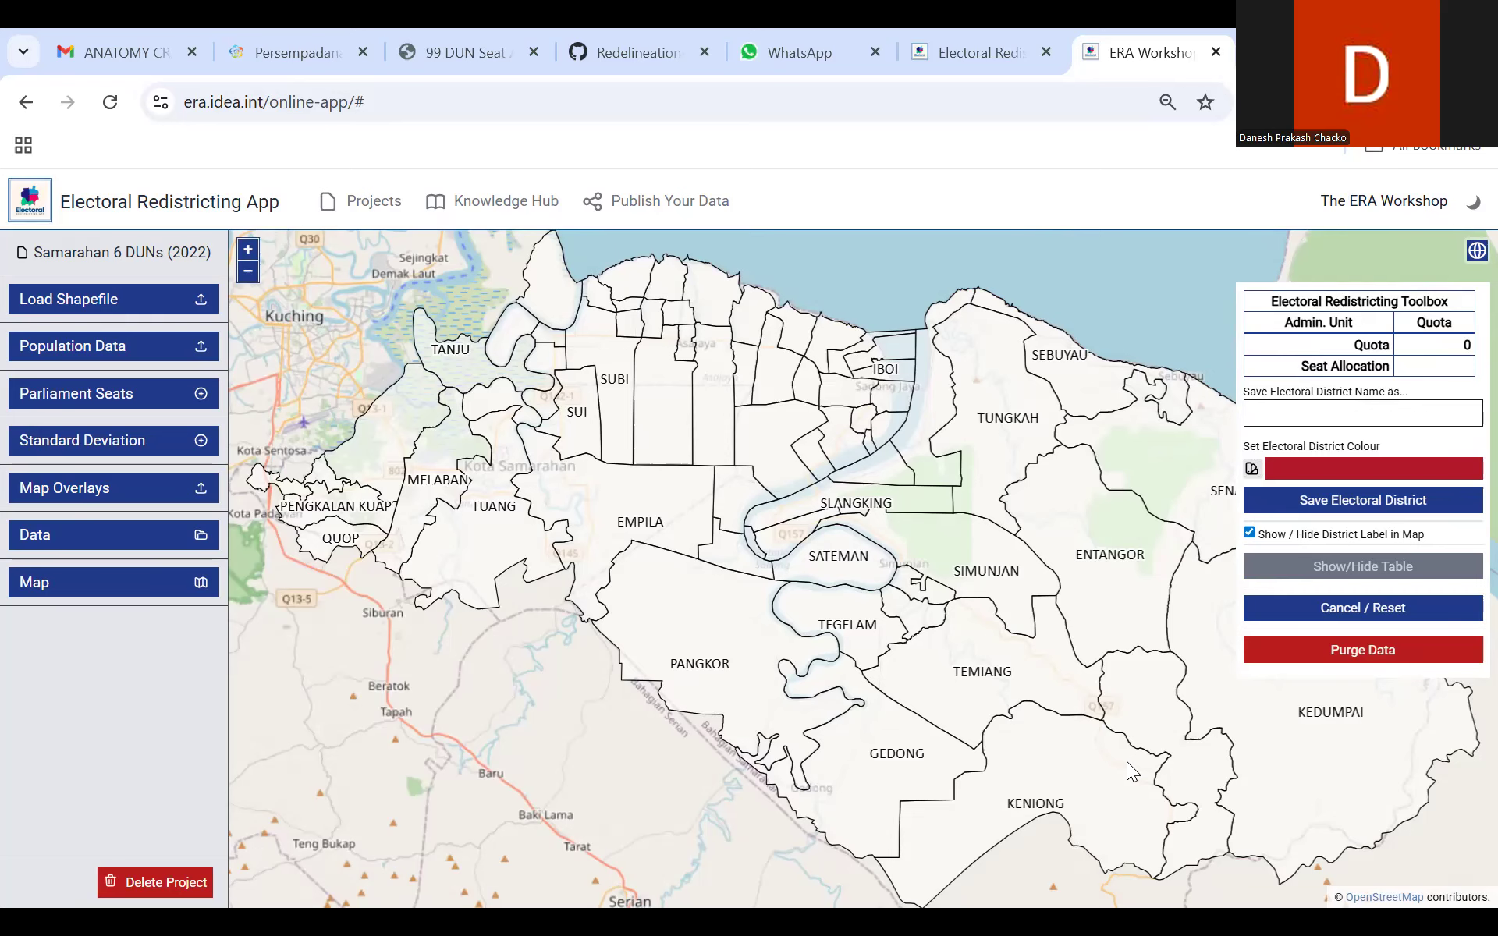
# Step: Display the Sarawak Daerah user-defined overlay and examine how its district boundaries run across the Samarahan areas
pyautogui.click(1473, 252)
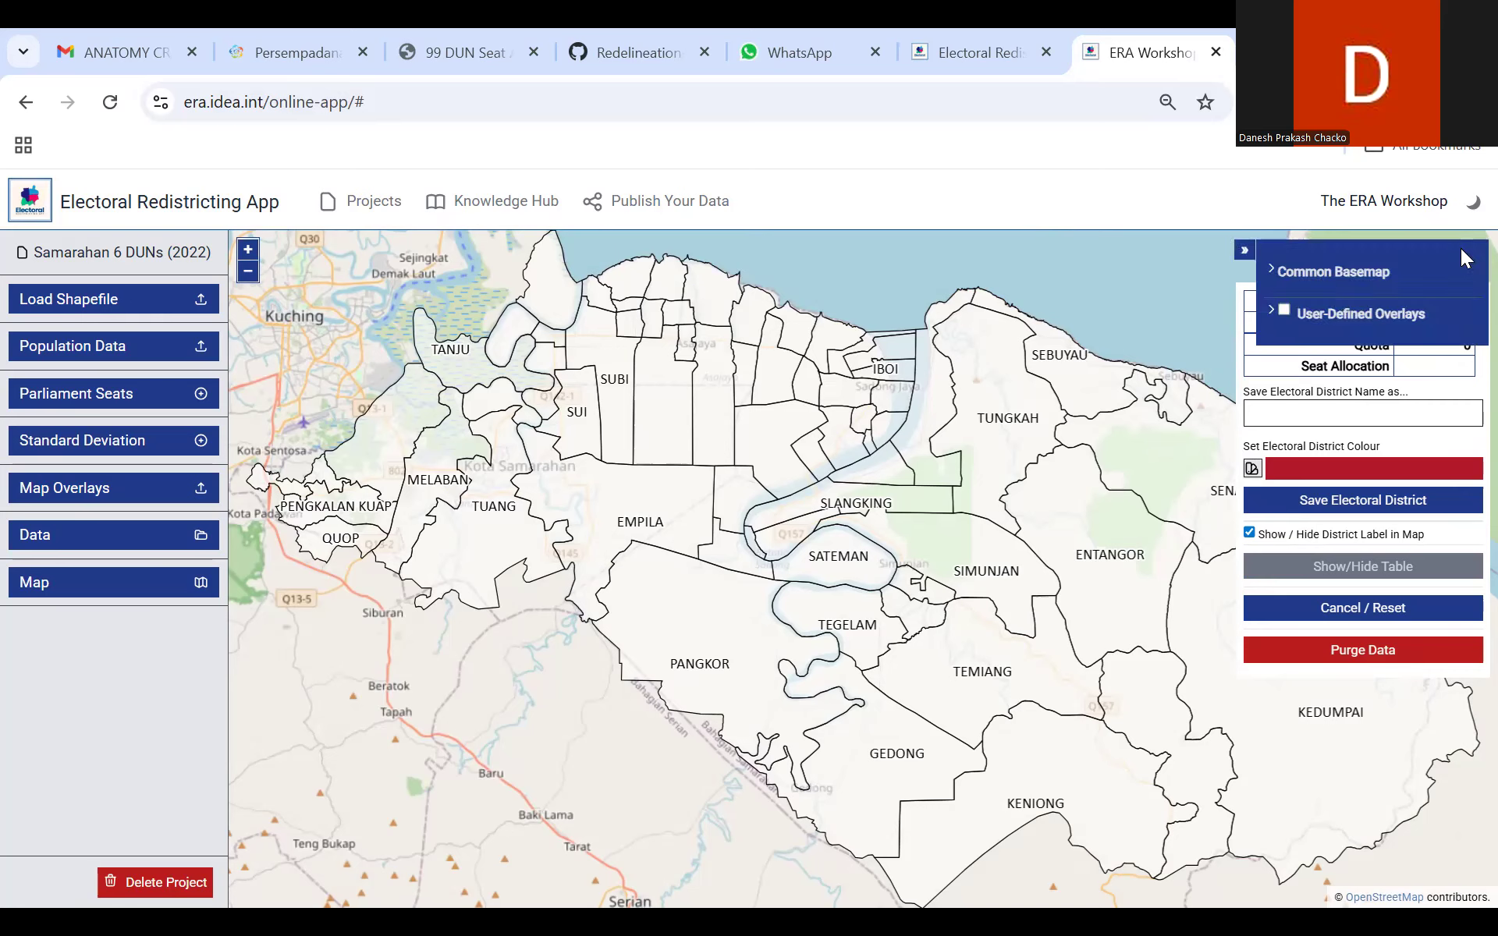
pyautogui.click(1271, 311)
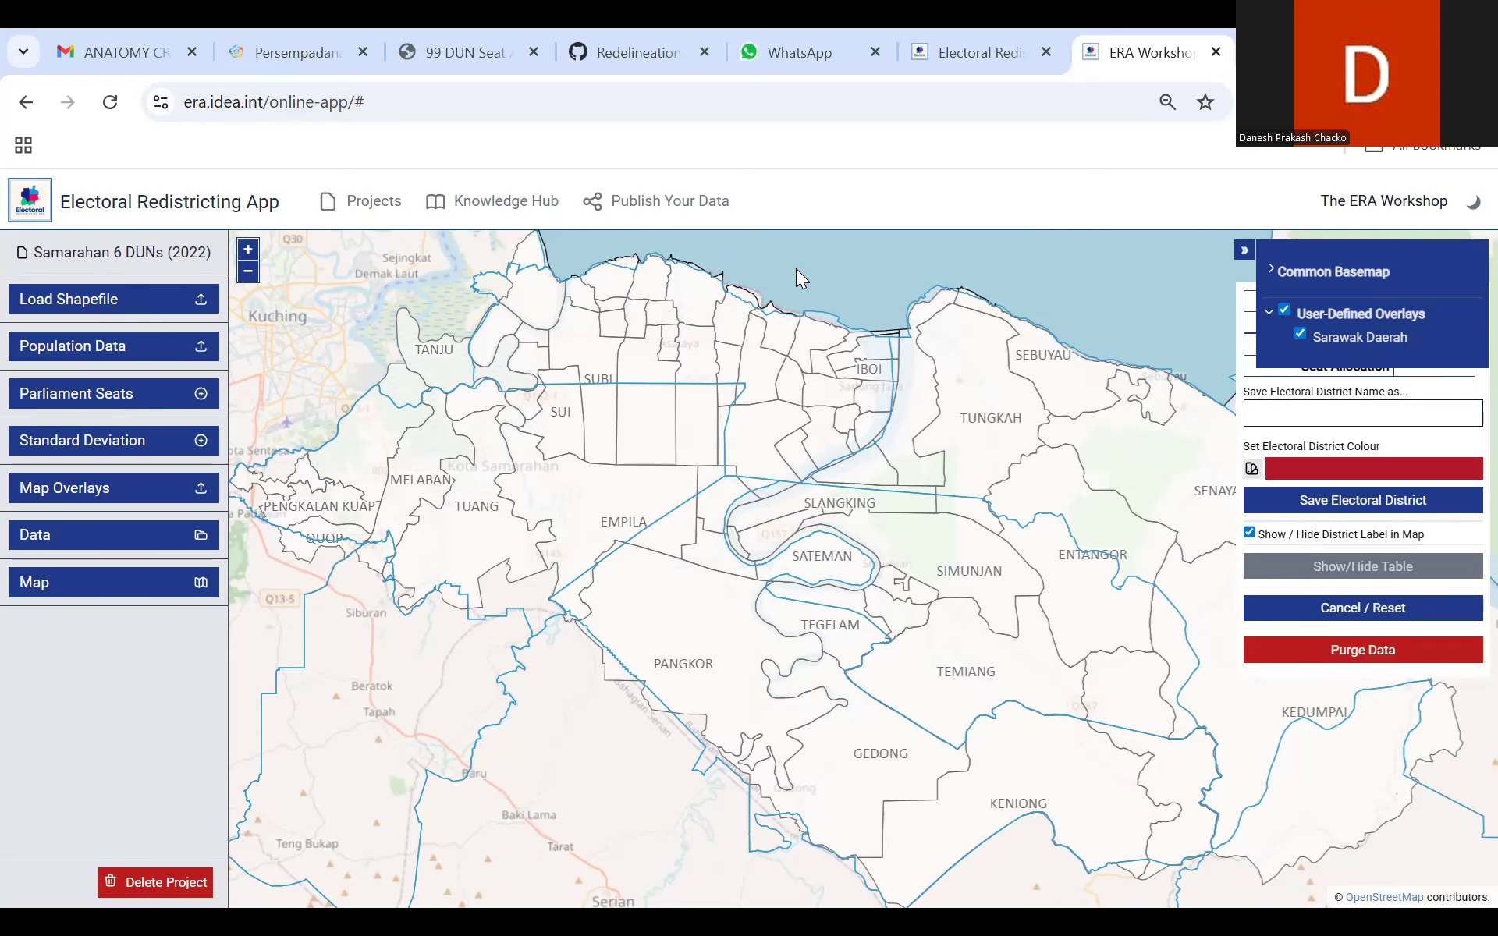
pyautogui.scroll(2, 796, 268)
pyautogui.click(666, 456)
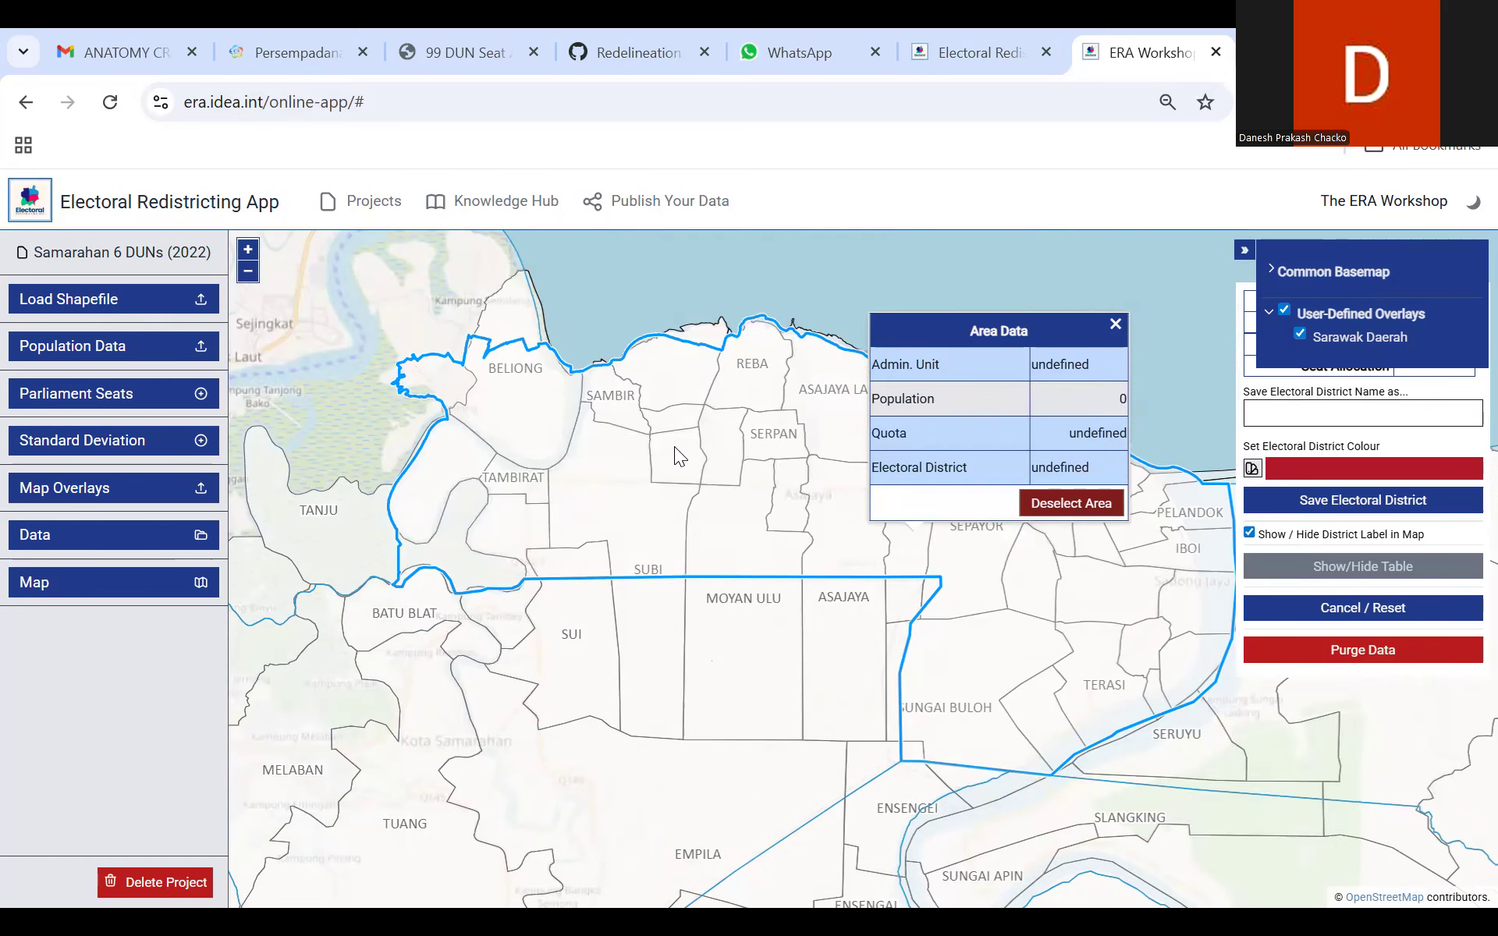
pyautogui.click(1115, 326)
pyautogui.click(713, 690)
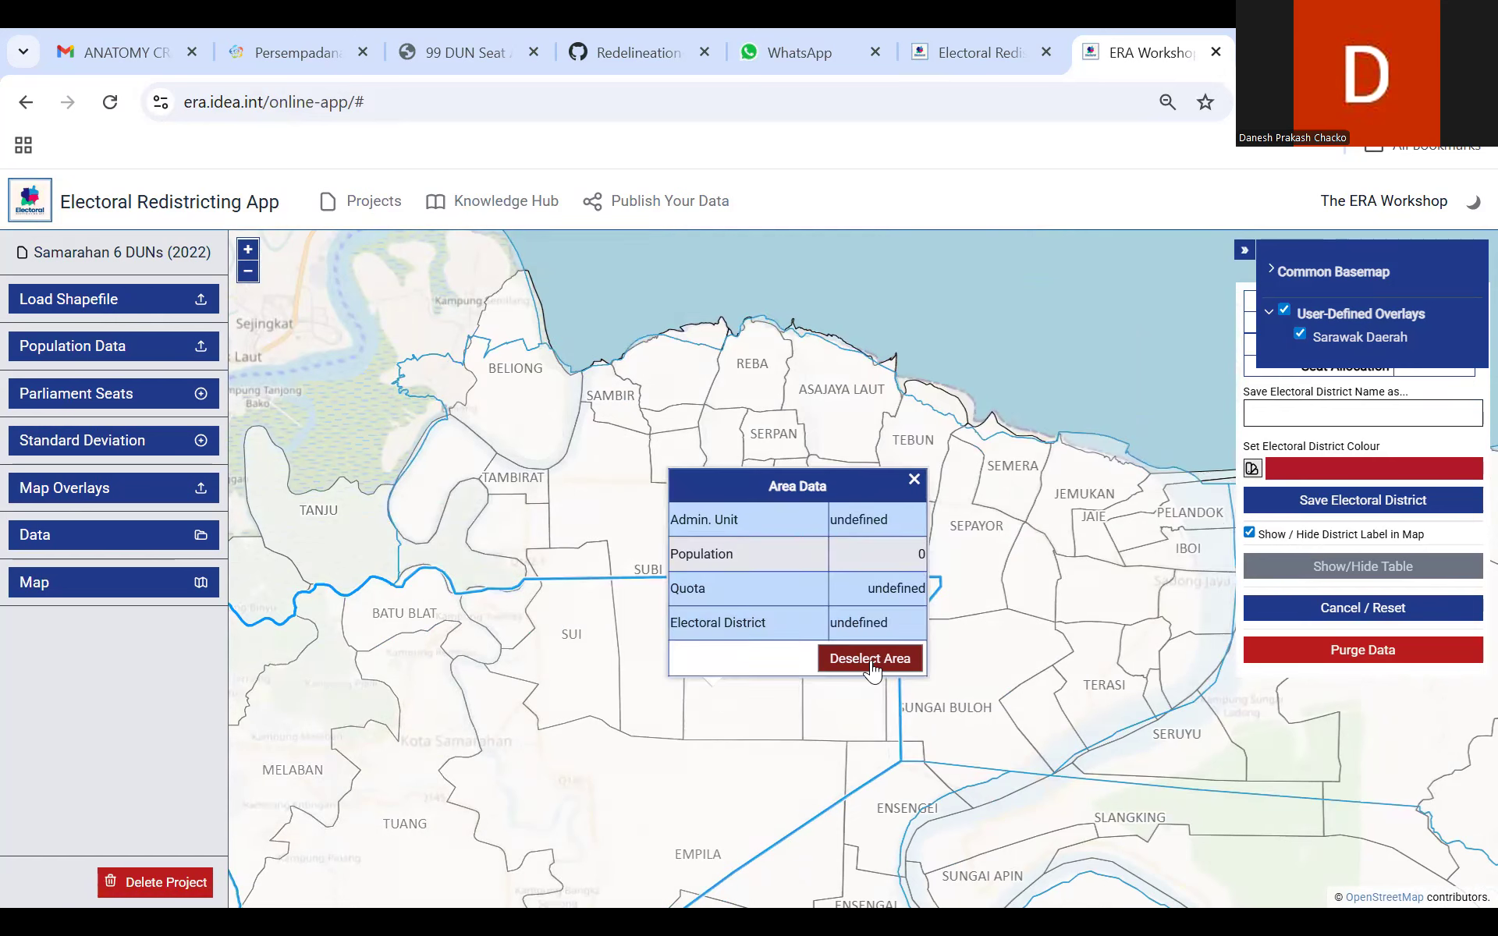
pyautogui.click(913, 480)
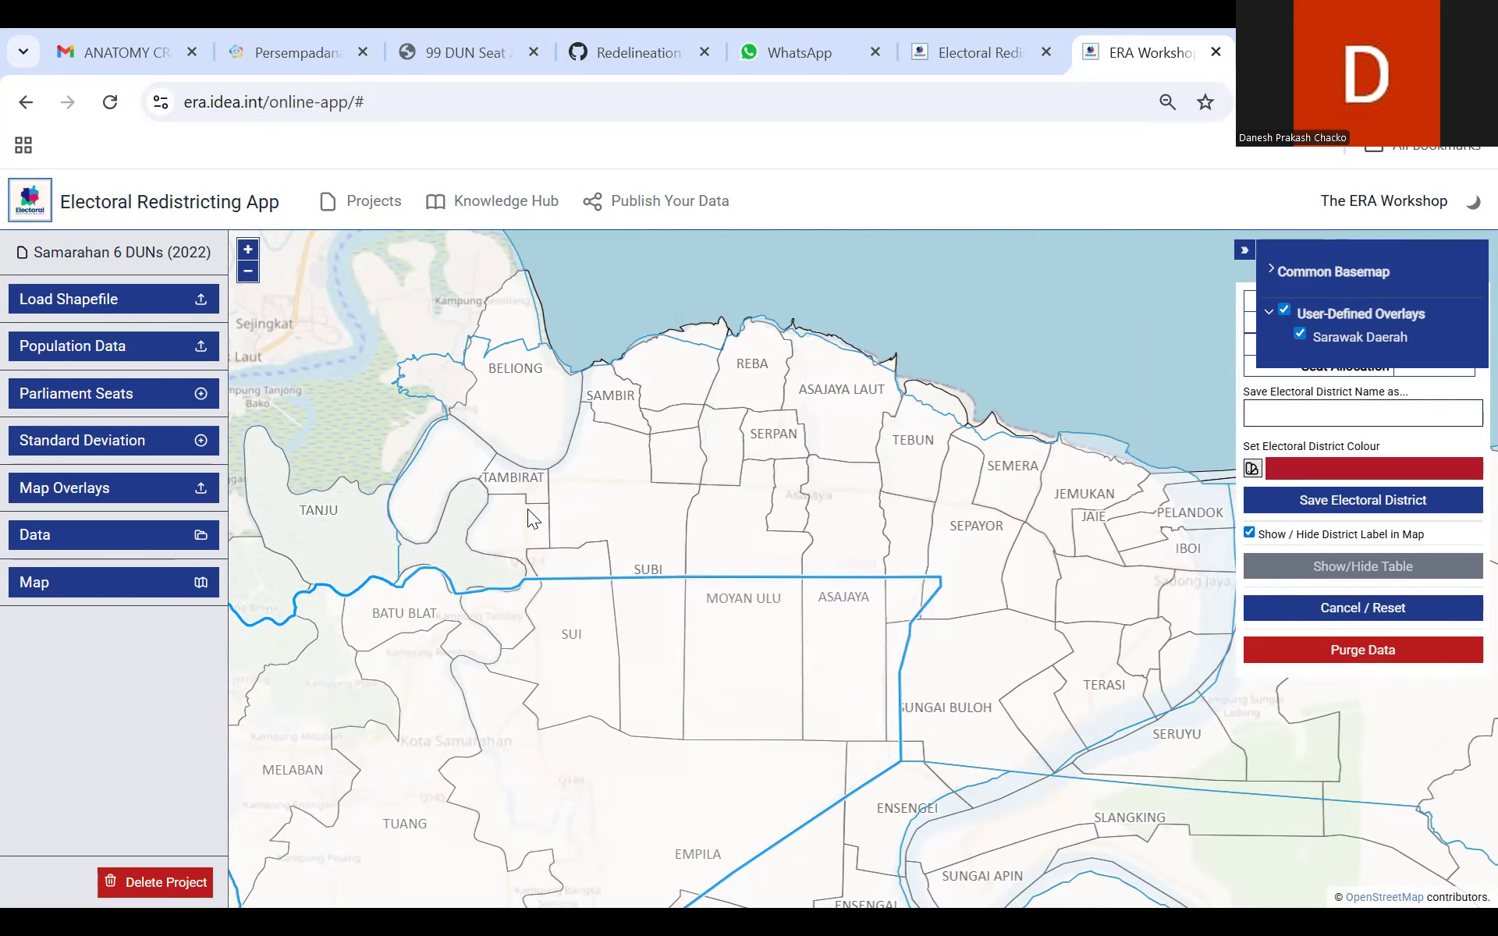
pyautogui.click(248, 271)
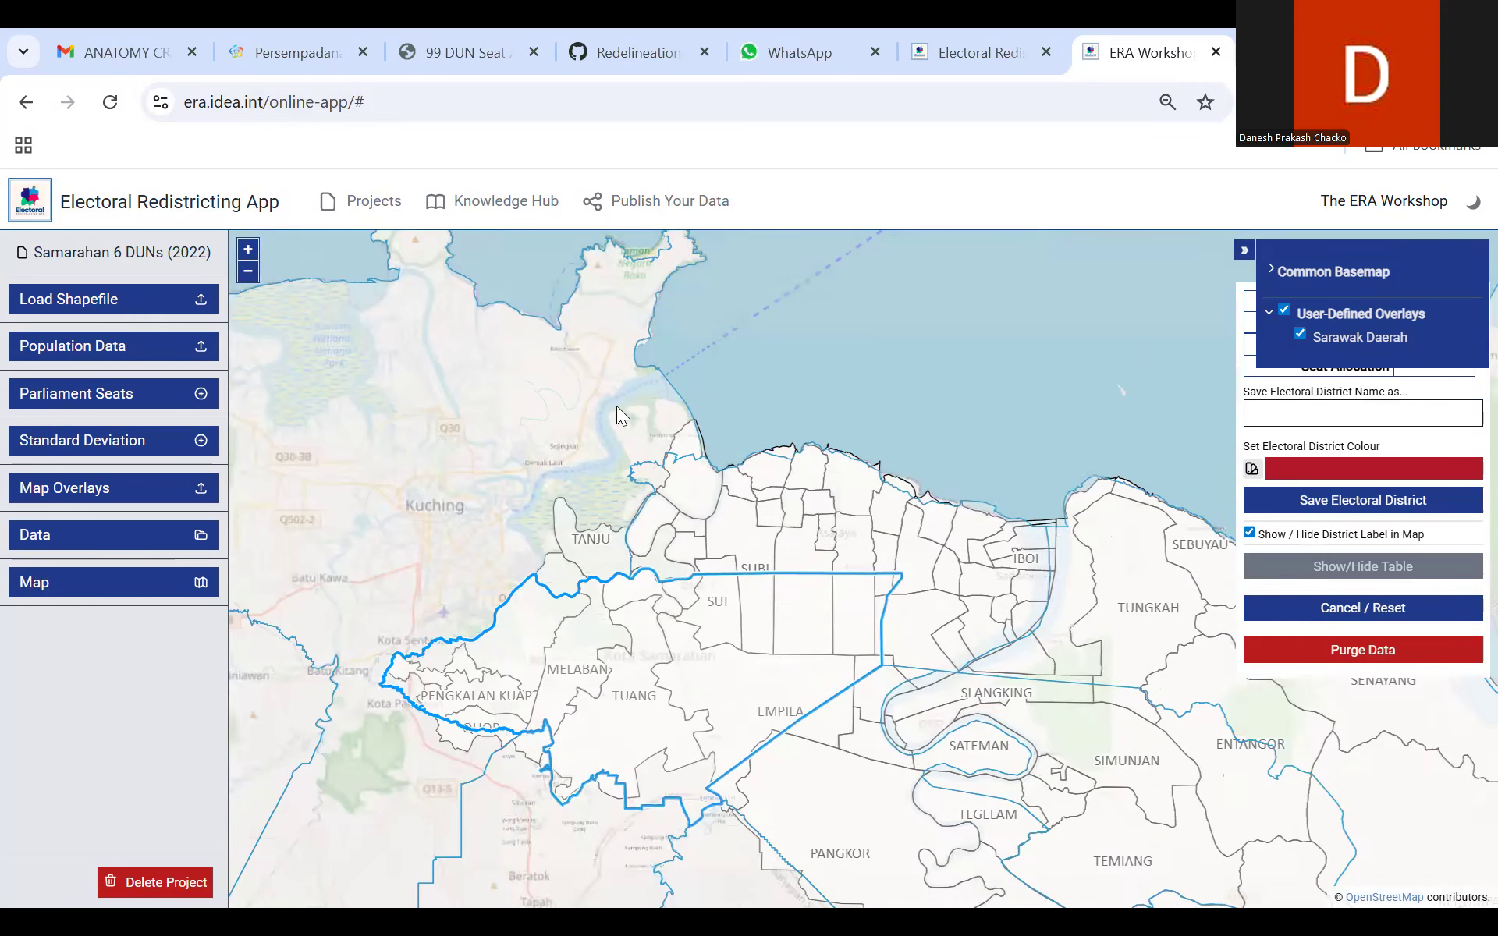
pyautogui.moveTo(614, 404); pyautogui.dragTo(489, 332)
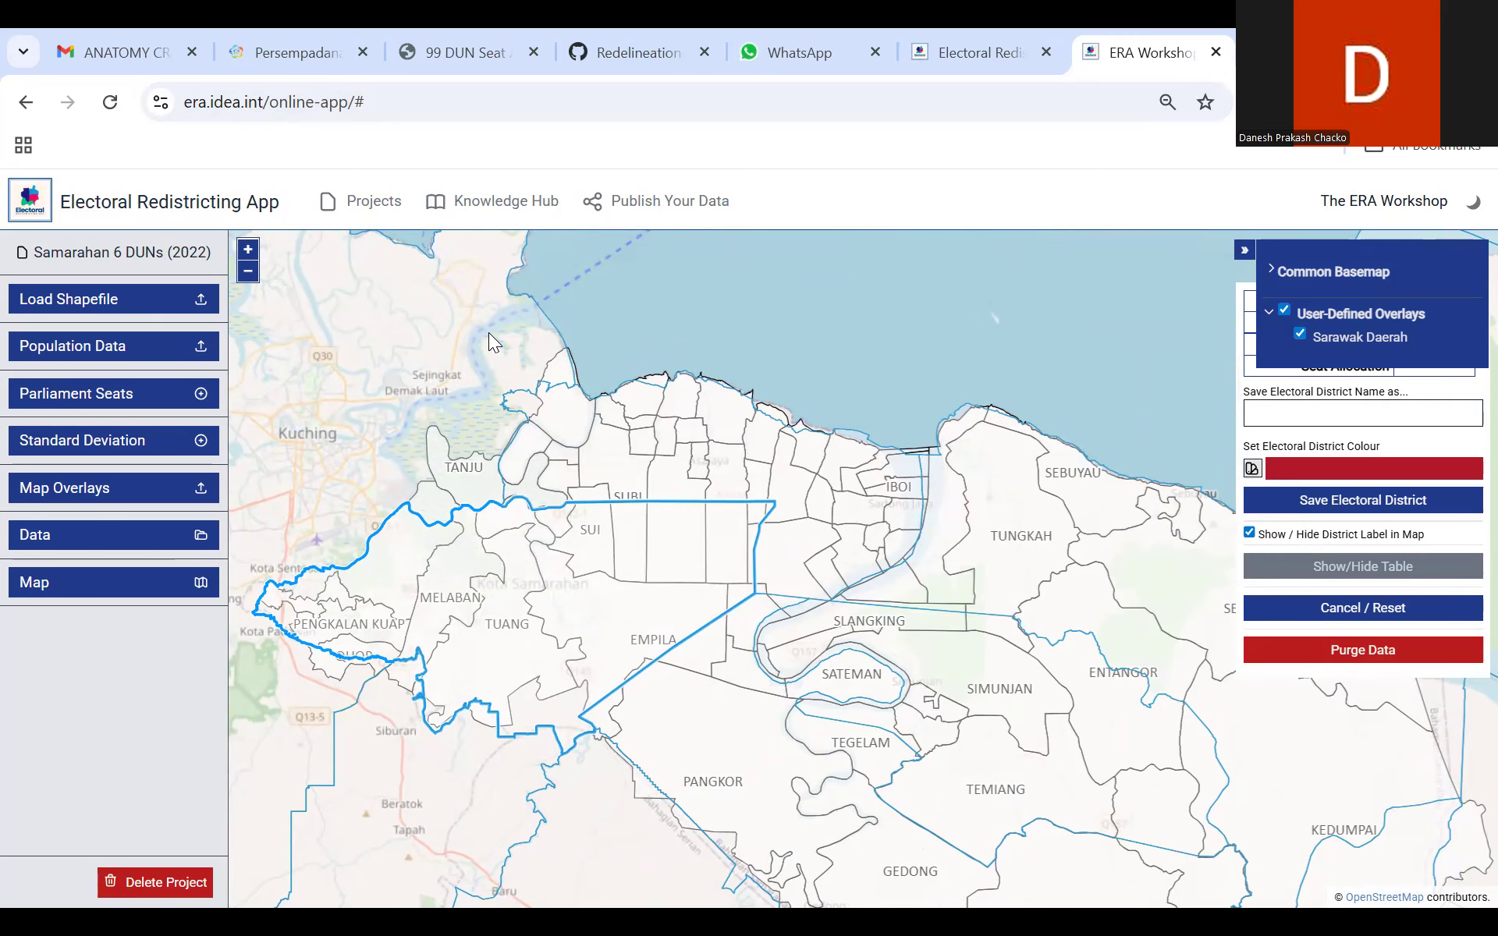
pyautogui.click(802, 407)
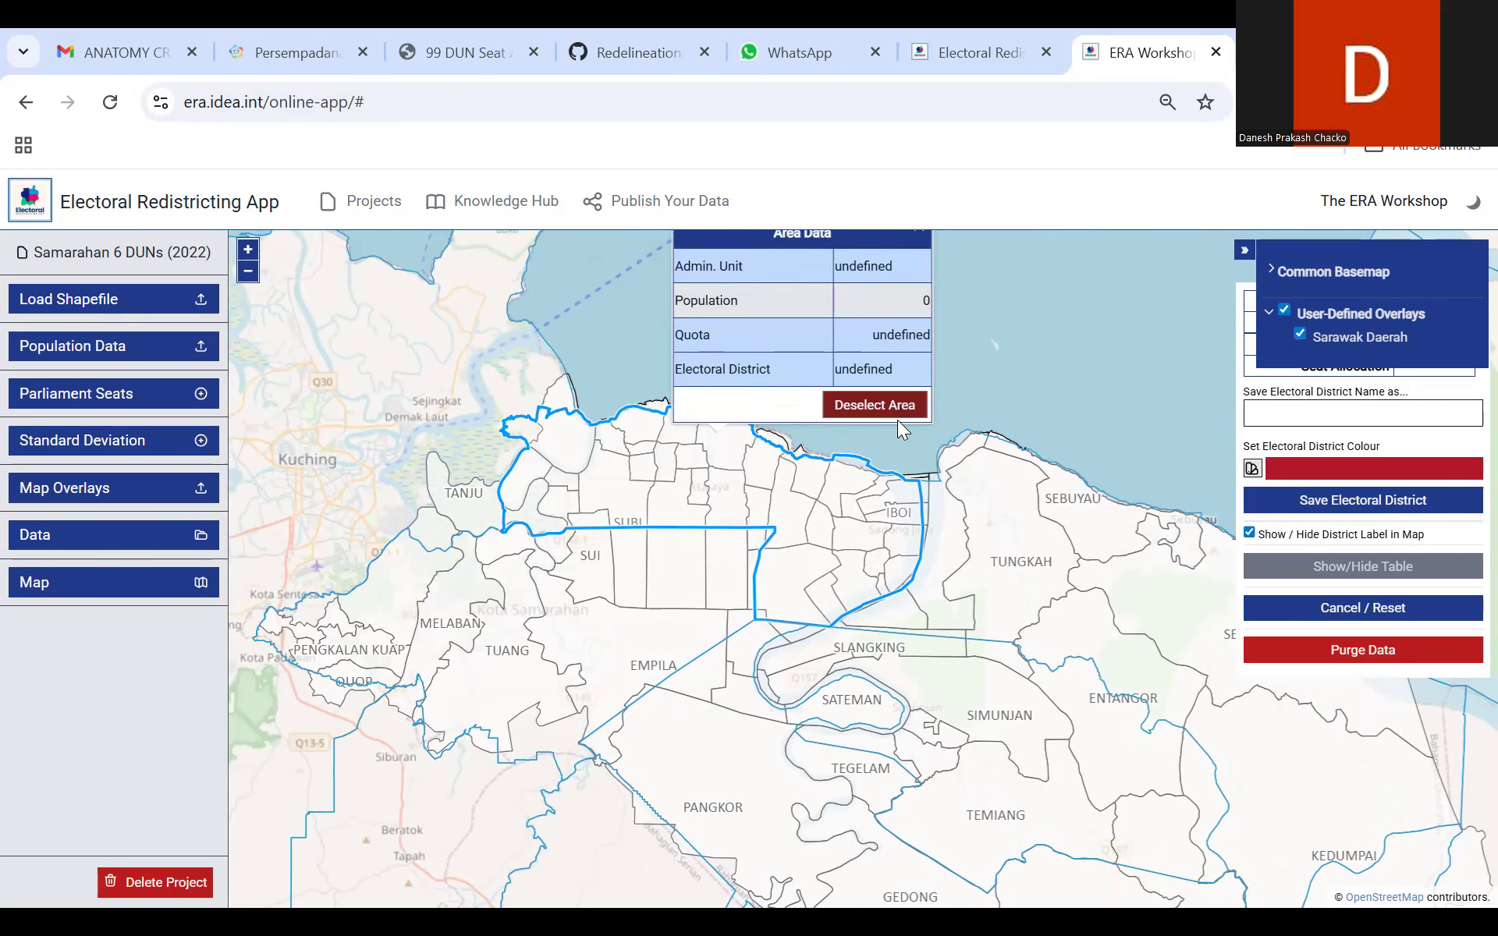
pyautogui.moveTo(893, 410); pyautogui.dragTo(890, 410)
pyautogui.click(838, 416)
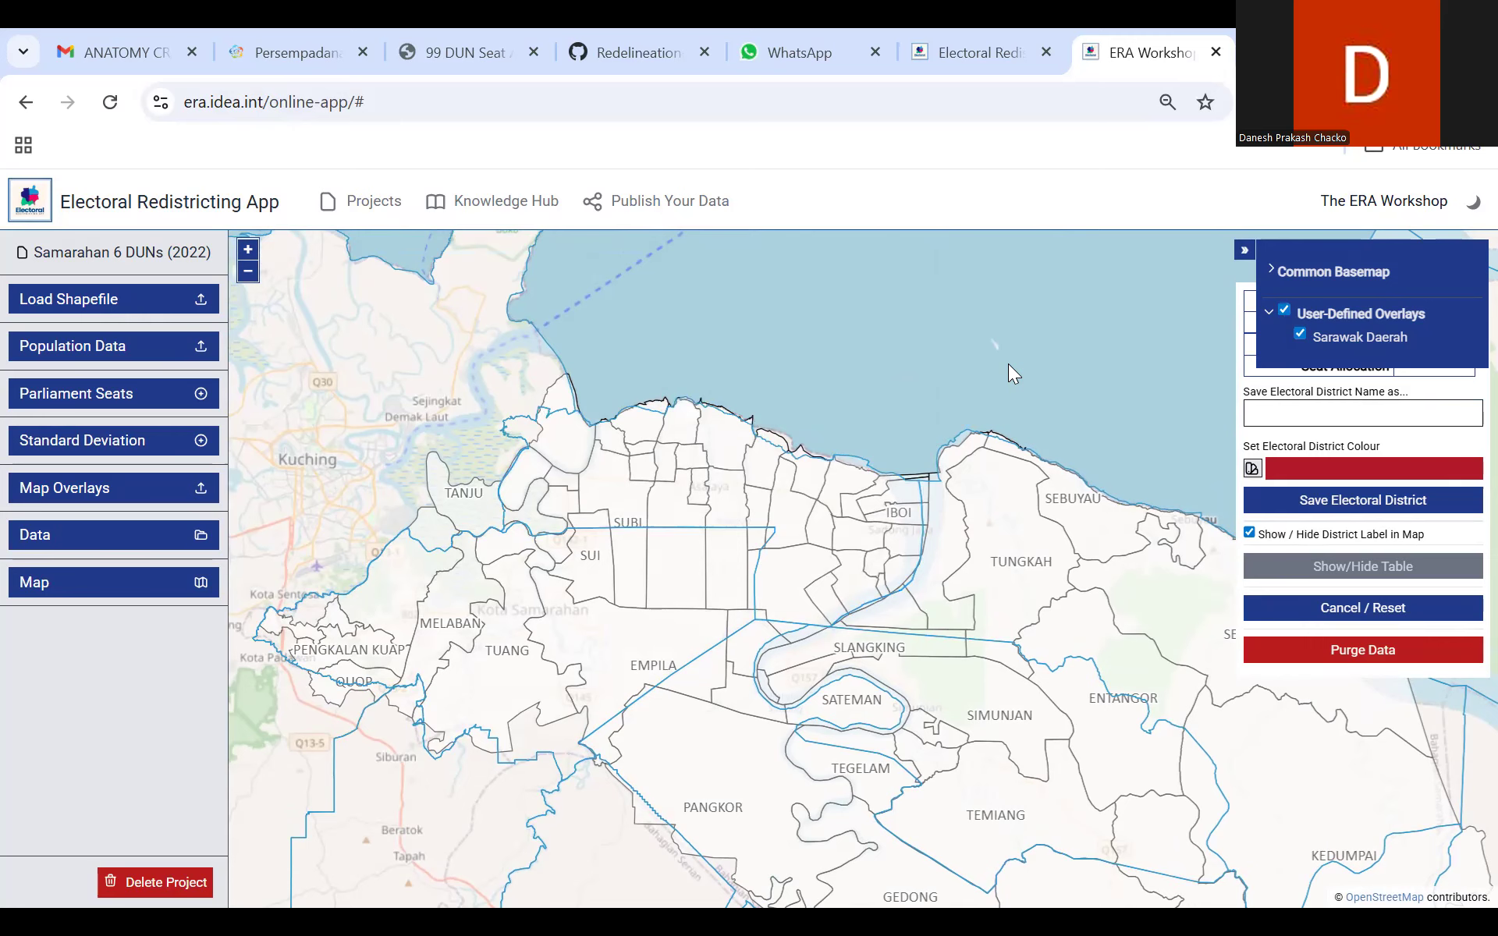
# Step: Hide the user-defined overlays, check the common basemap options and collapse the layer list
pyautogui.click(1284, 311)
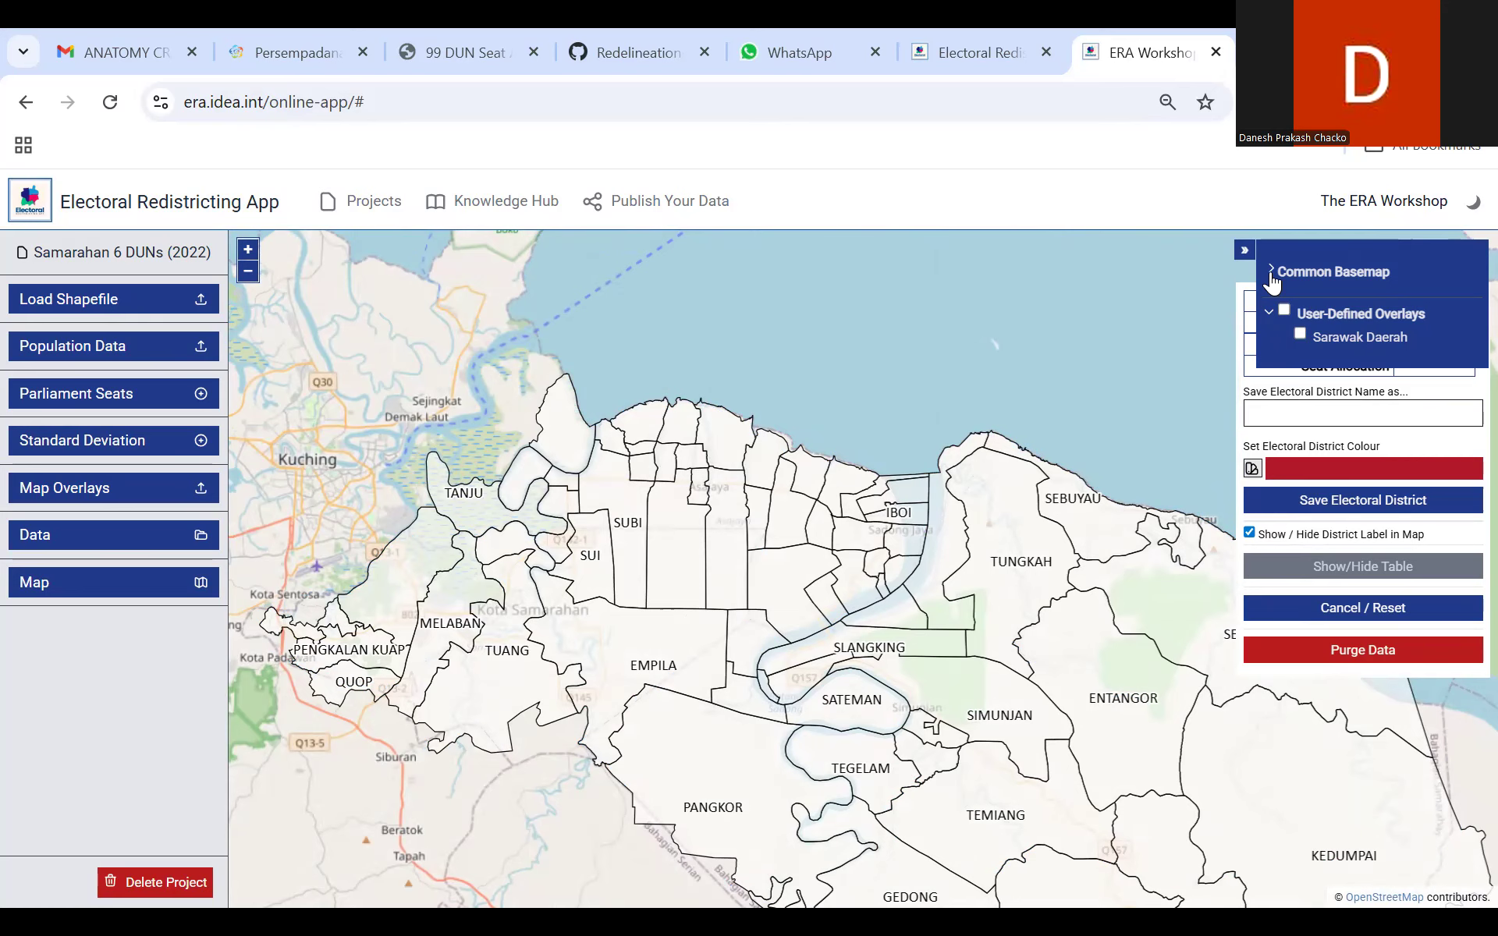
pyautogui.click(1271, 275)
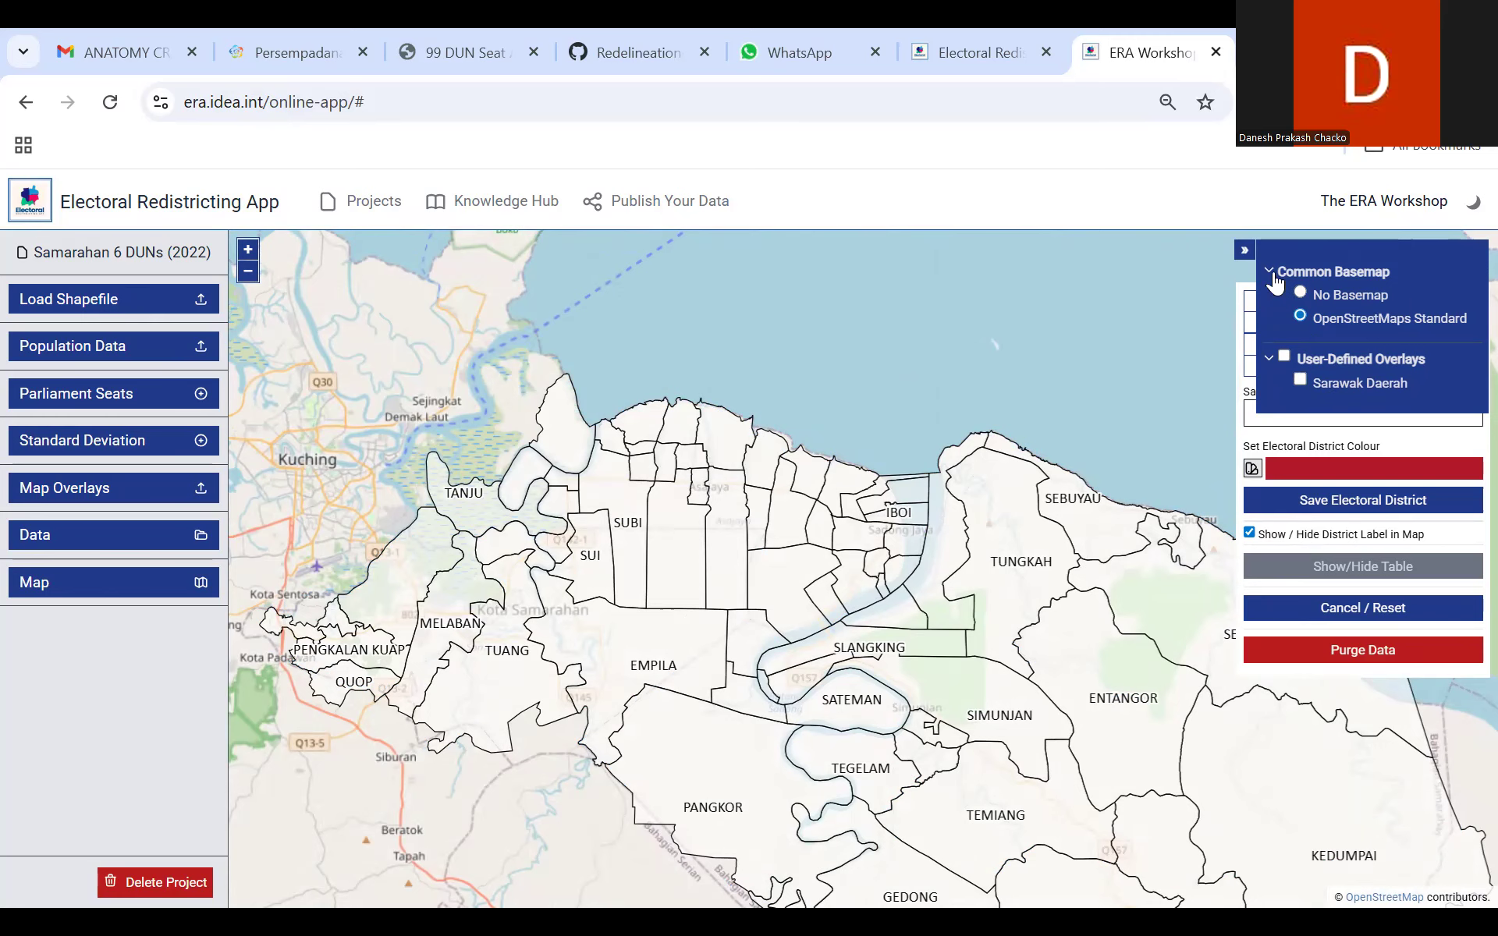
pyautogui.click(1245, 253)
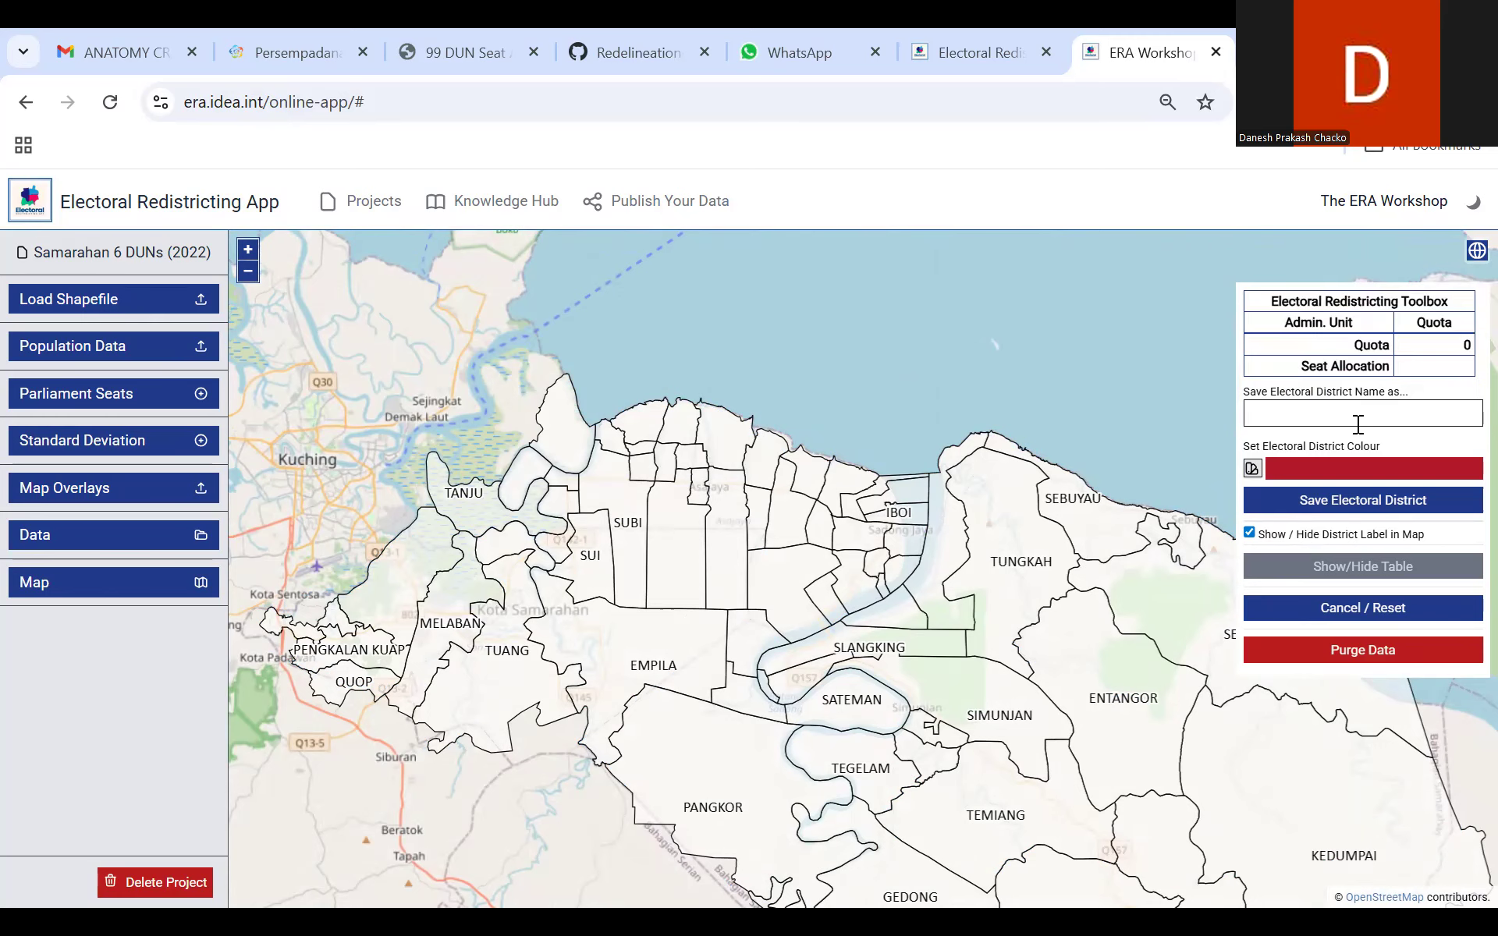
# Step: Select the Stakan area as the first unit of a new electoral district
pyautogui.moveTo(465, 543); pyautogui.dragTo(660, 503)
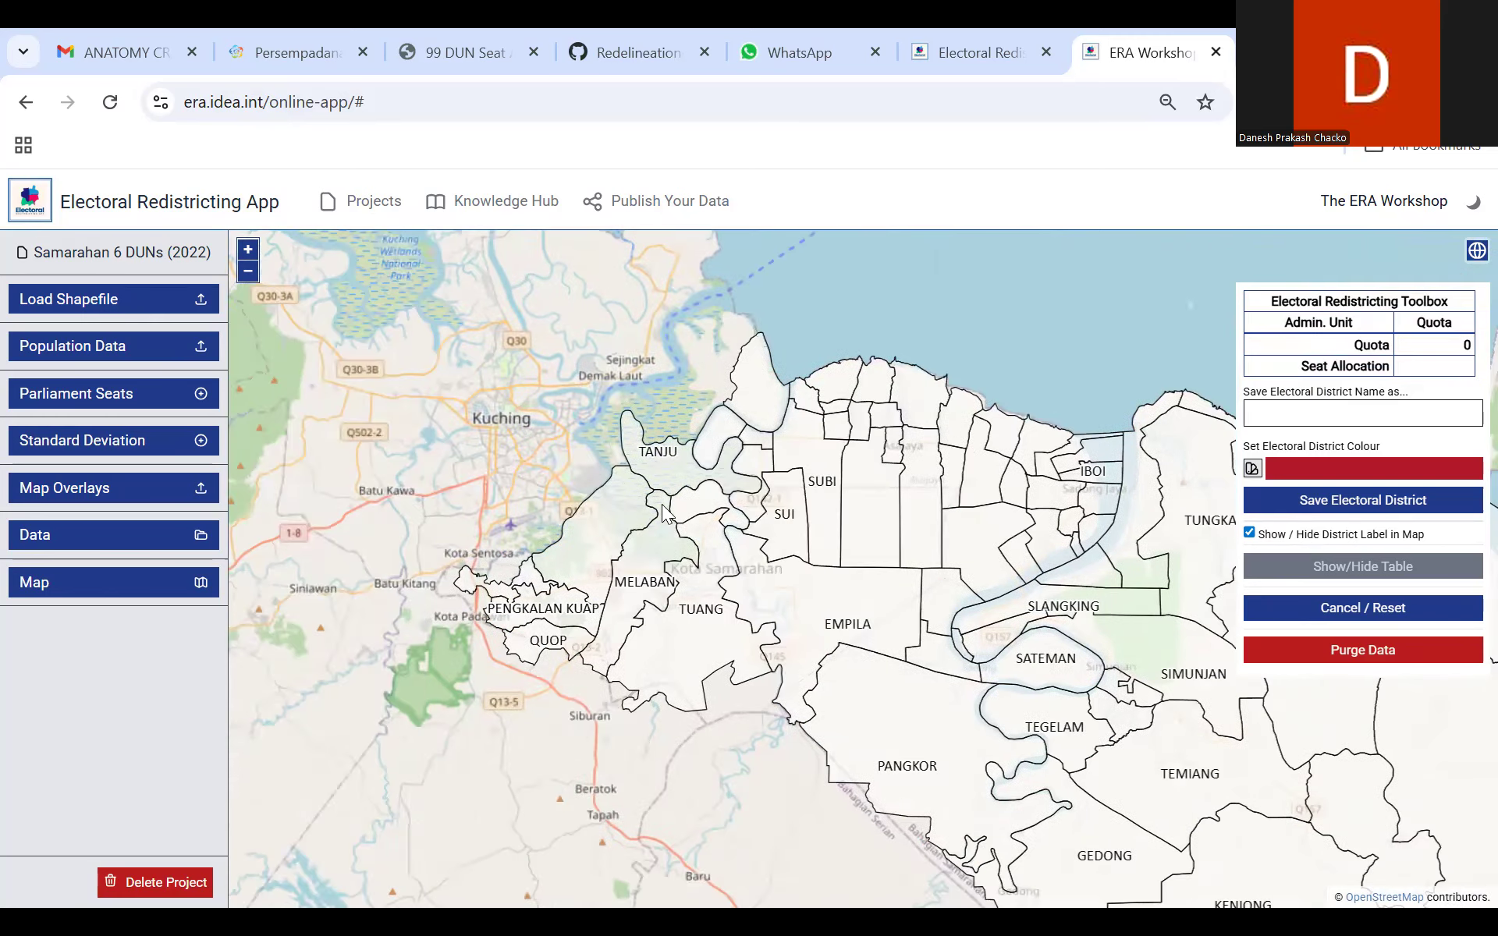
pyautogui.scroll(1, 557, 526)
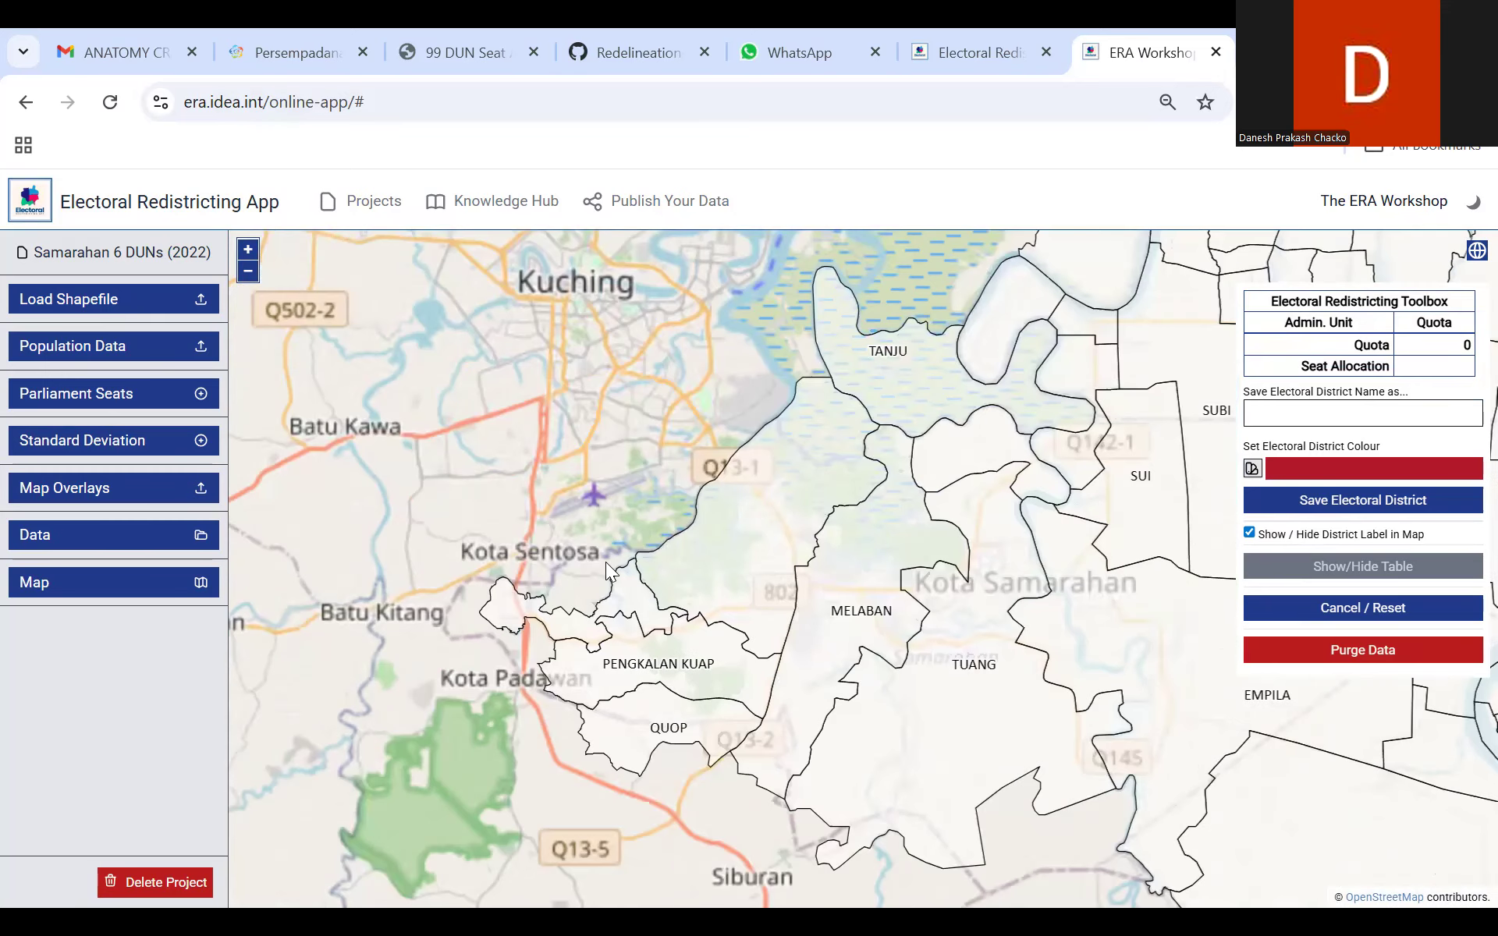
pyautogui.scroll(1, 528, 548)
pyautogui.moveTo(506, 572); pyautogui.dragTo(400, 494)
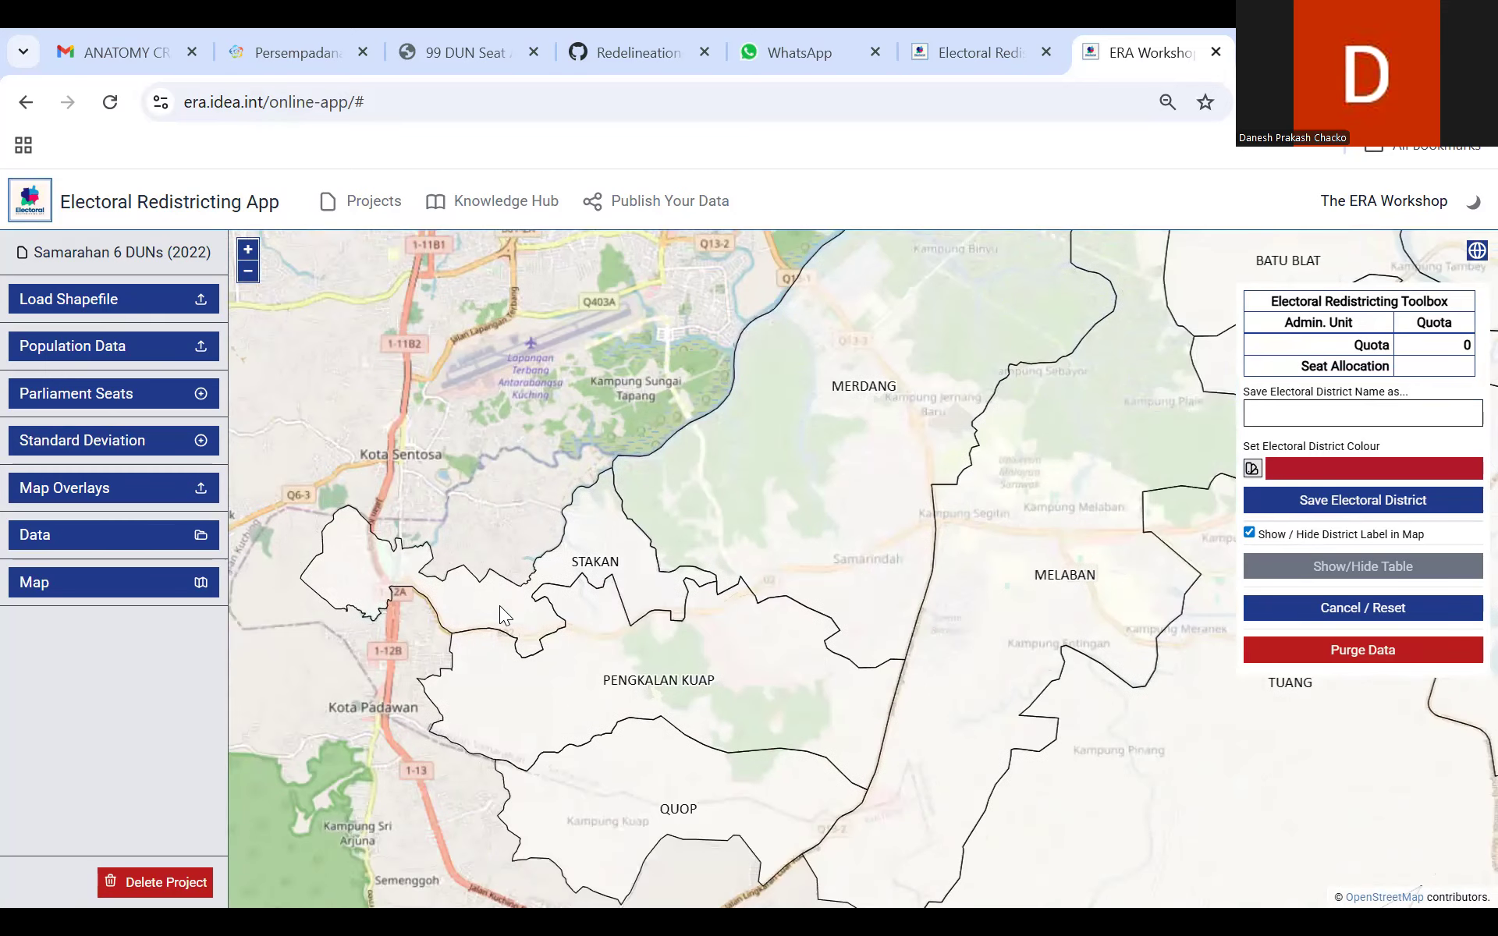
pyautogui.click(499, 605)
pyautogui.click(680, 583)
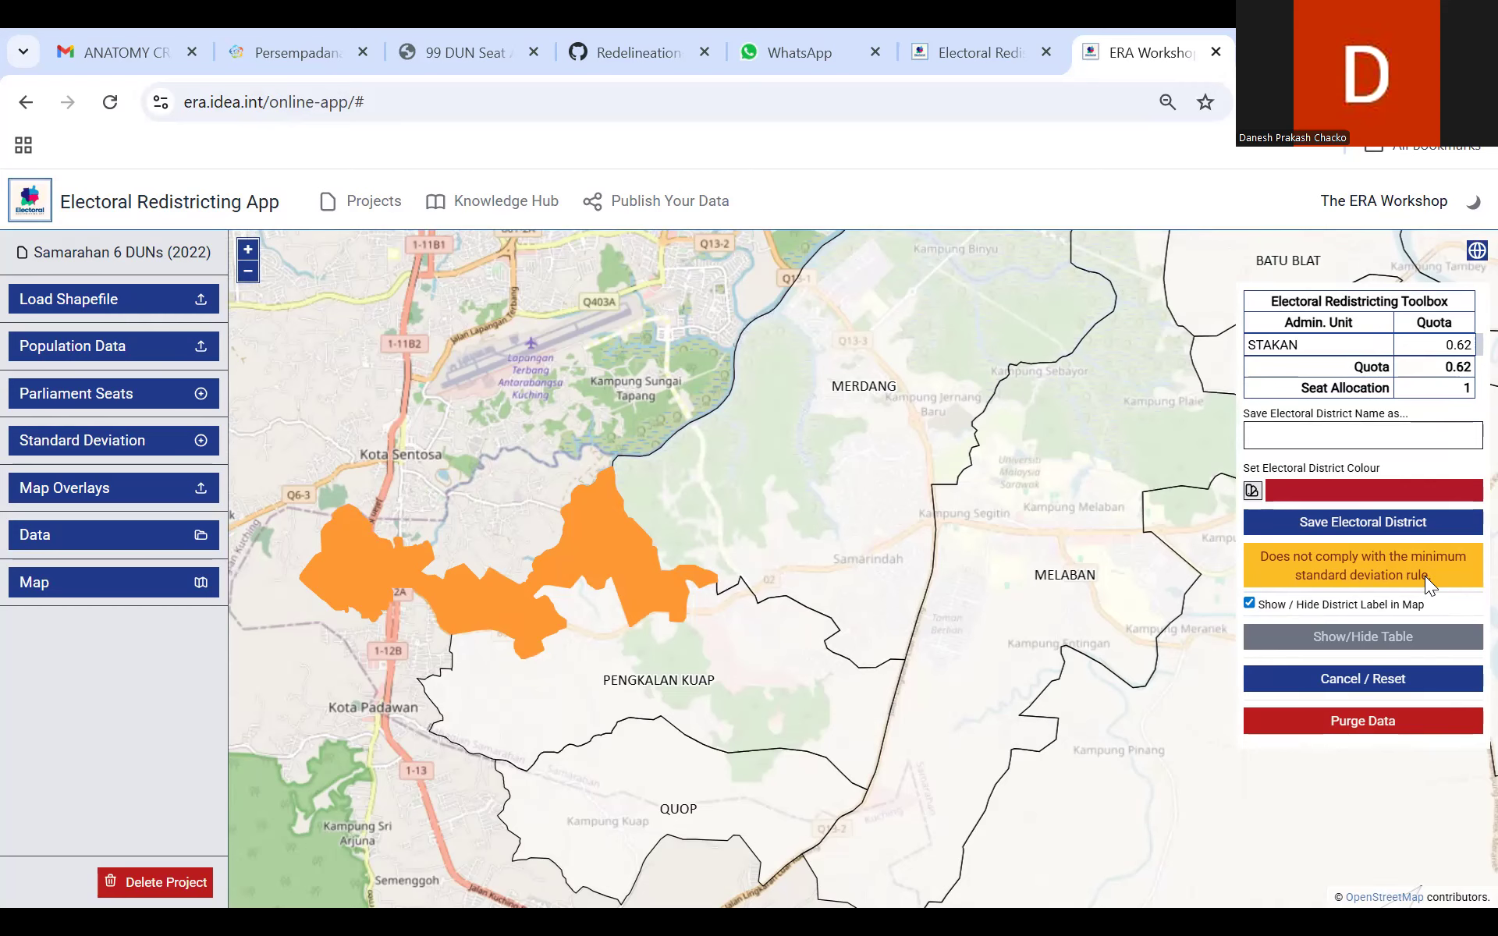
# Step: Add the Pengkalan Kuap and Quop areas to the electoral district selection containing Stakan
pyautogui.moveTo(763, 539); pyautogui.dragTo(723, 635)
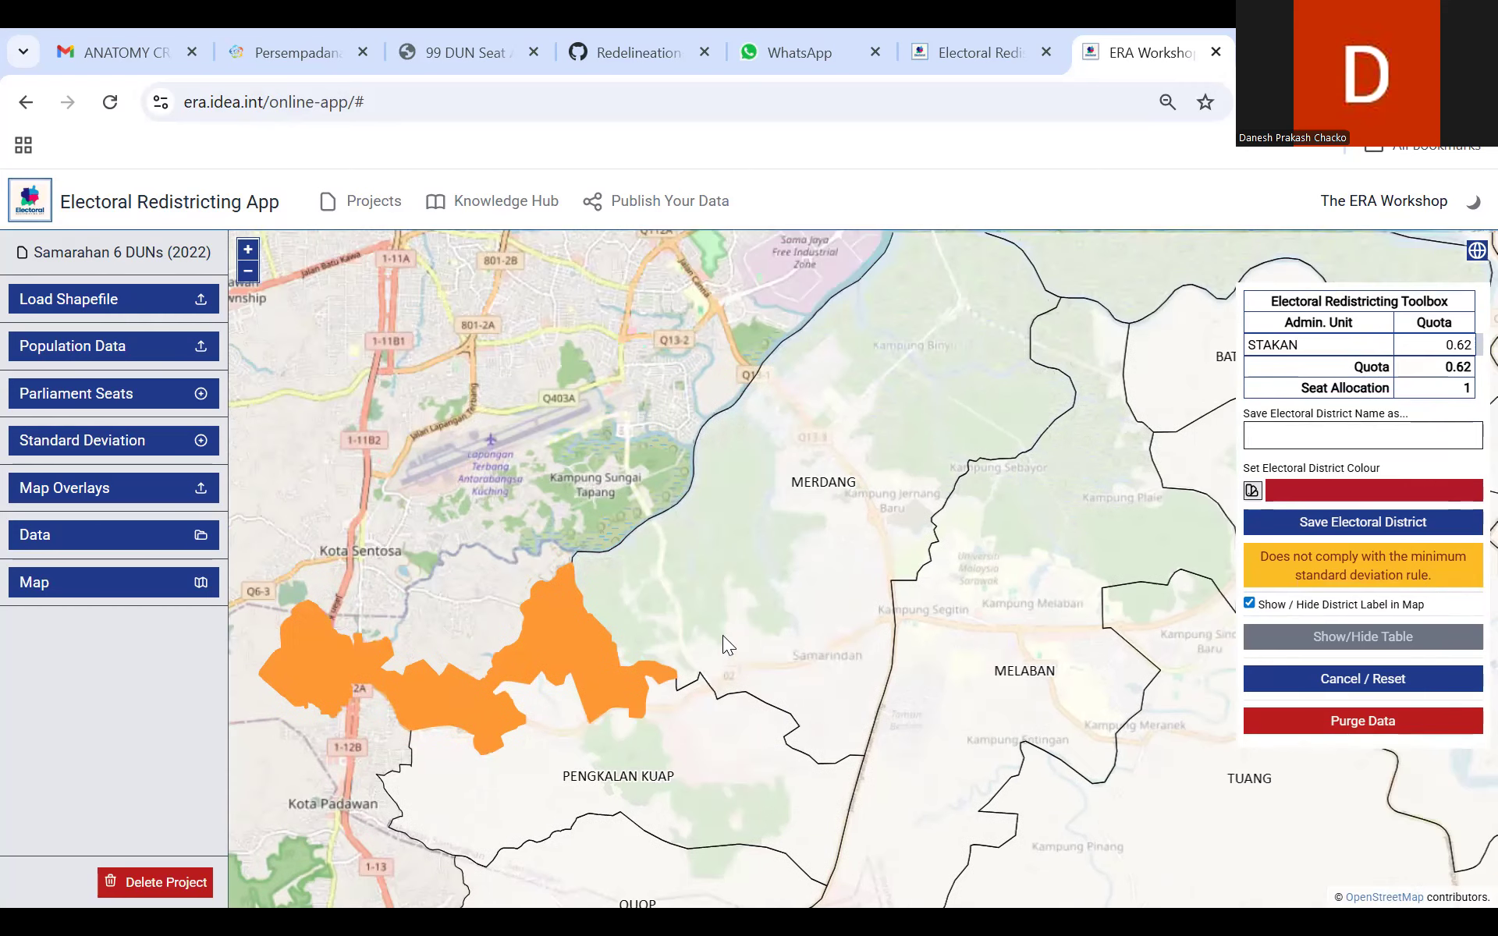
pyautogui.moveTo(677, 695); pyautogui.dragTo(669, 318)
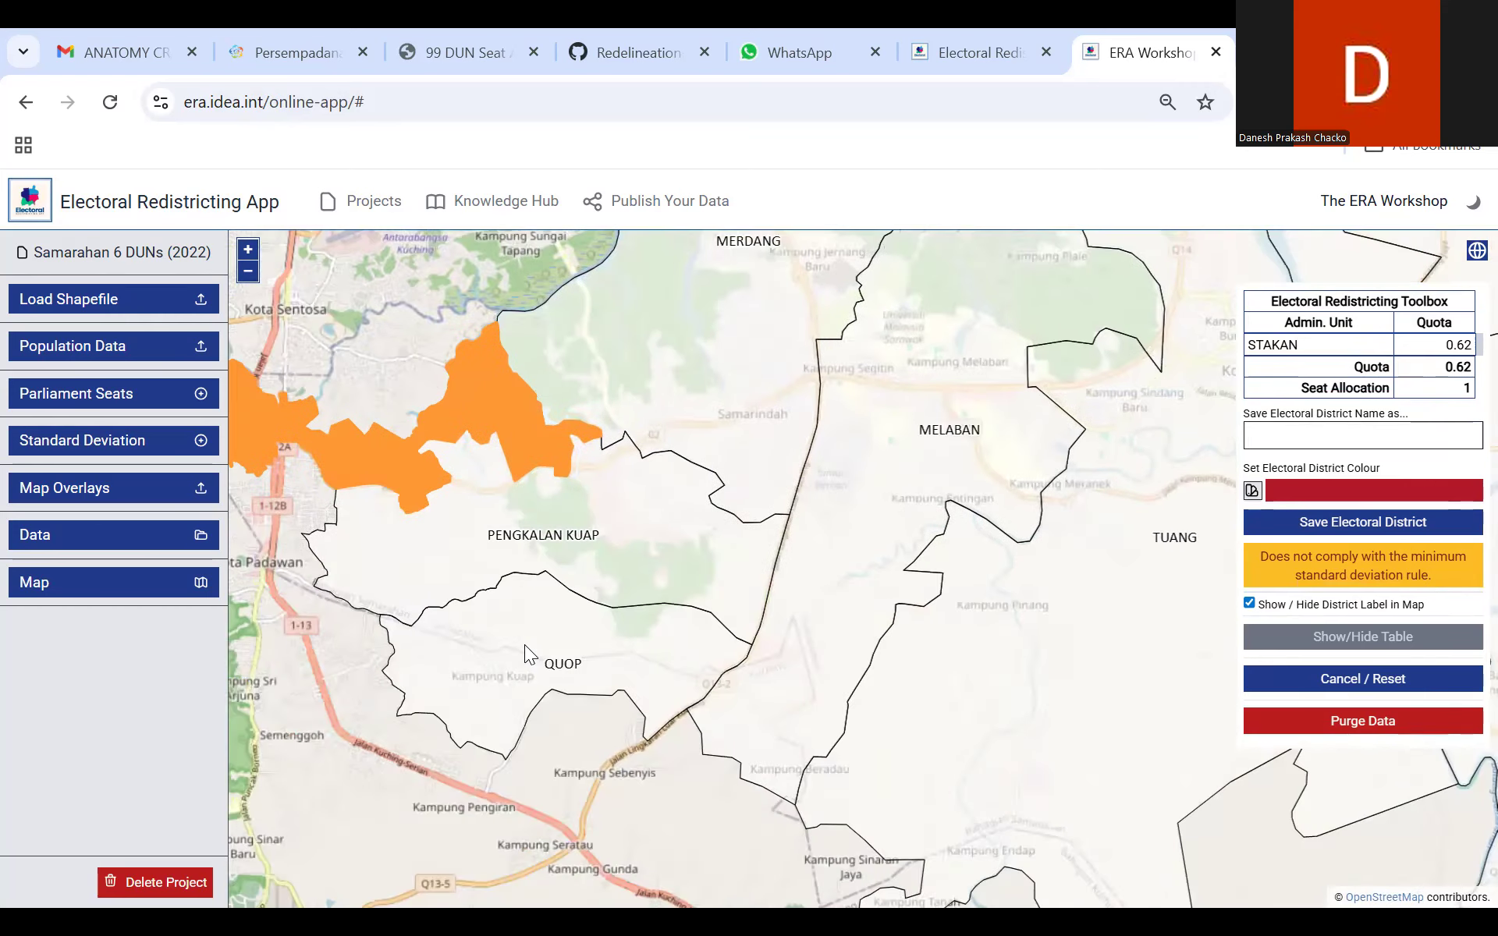
pyautogui.click(515, 509)
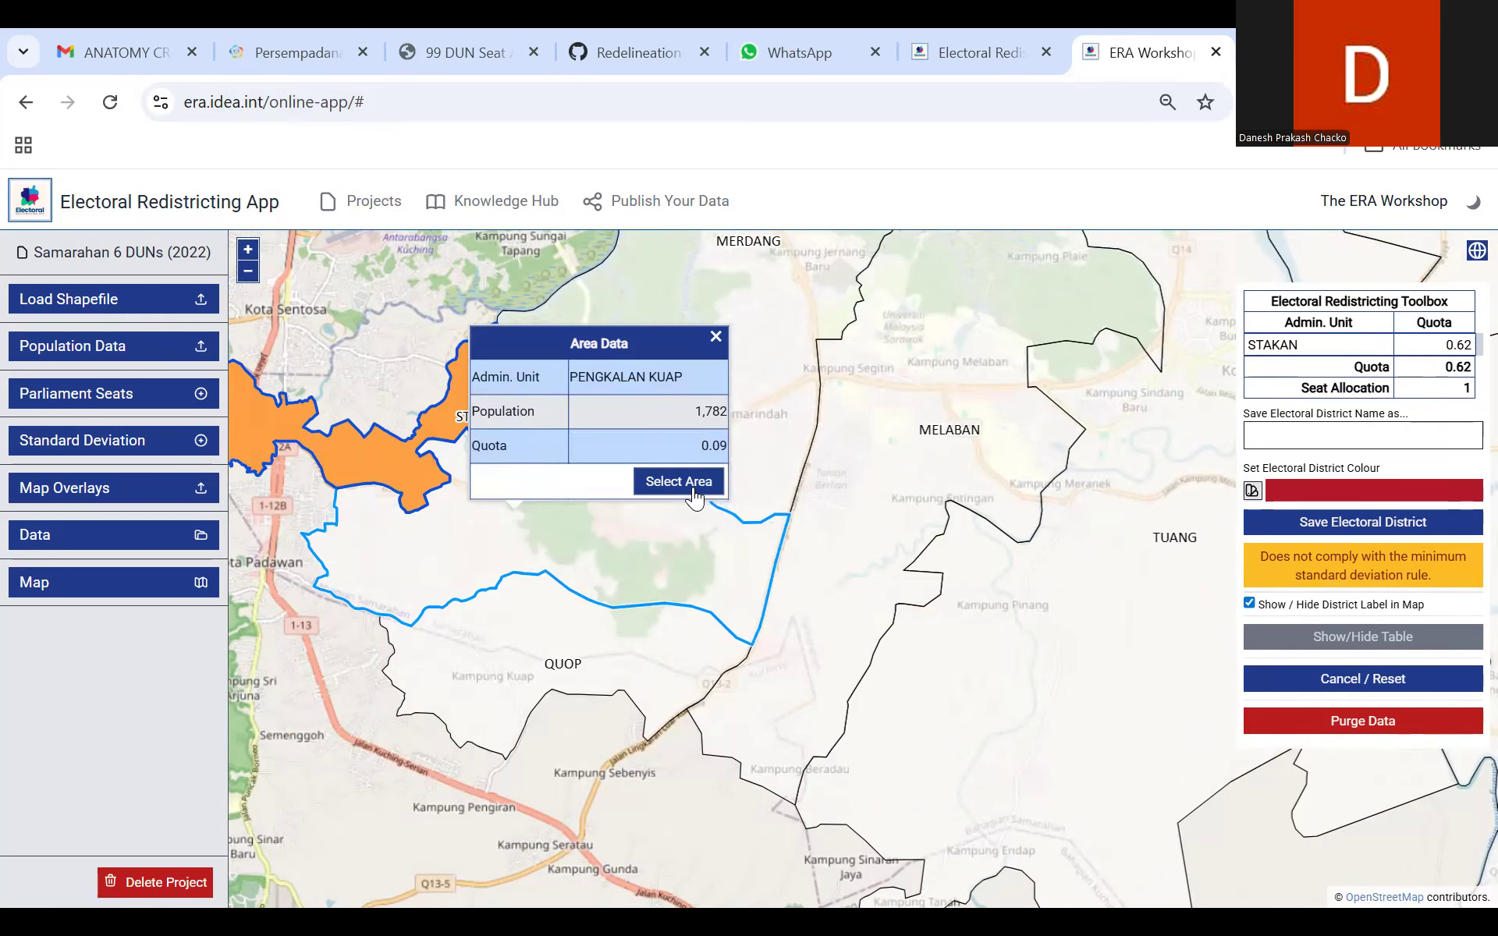
pyautogui.click(693, 493)
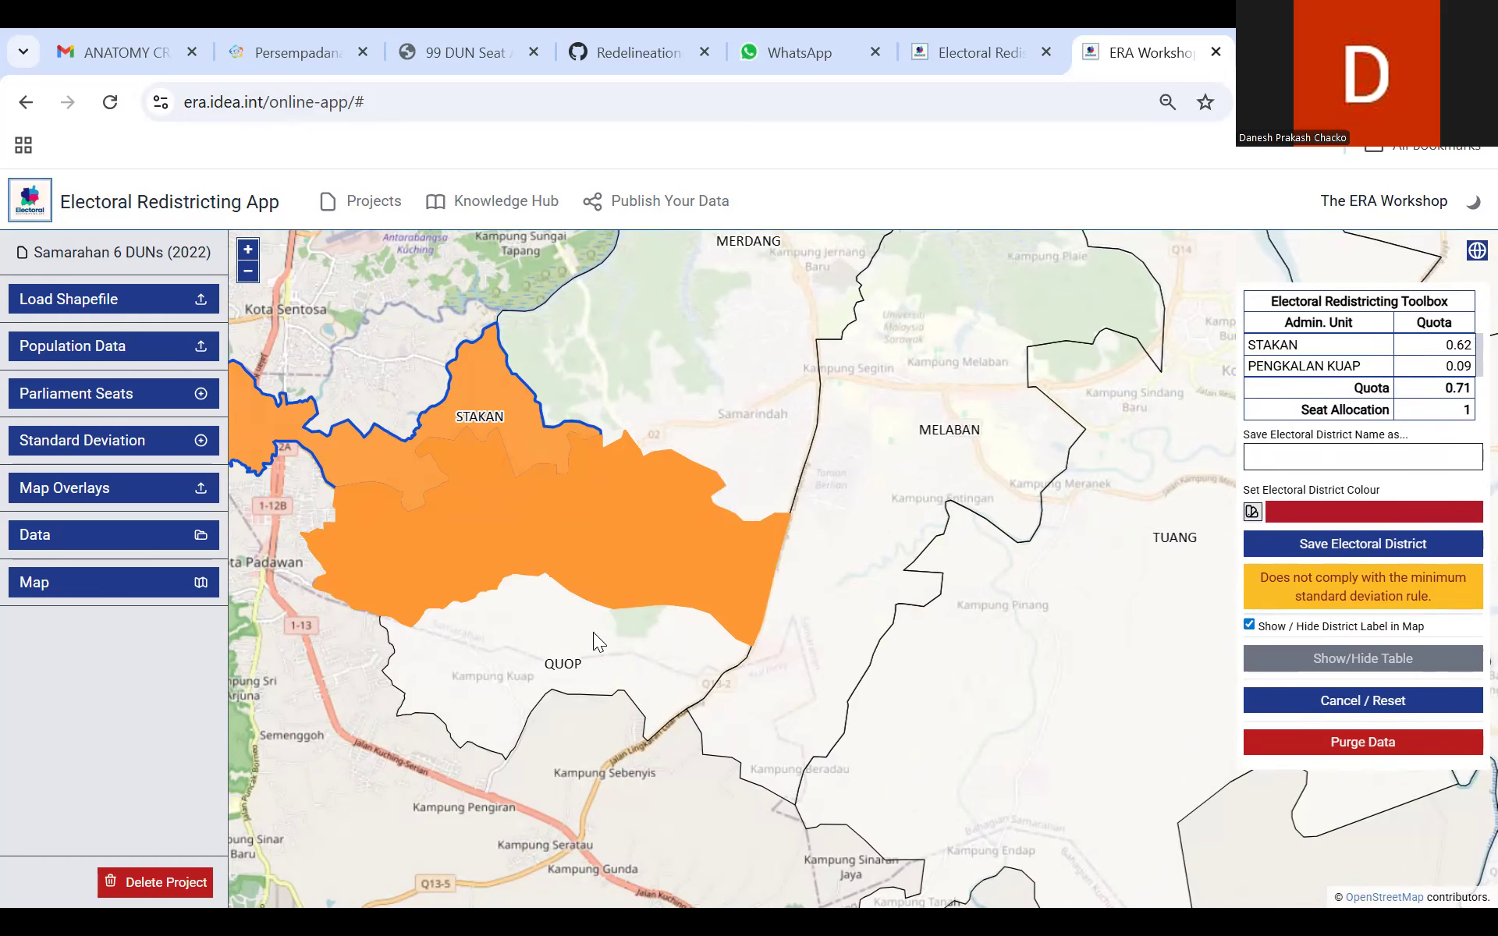
pyautogui.click(565, 630)
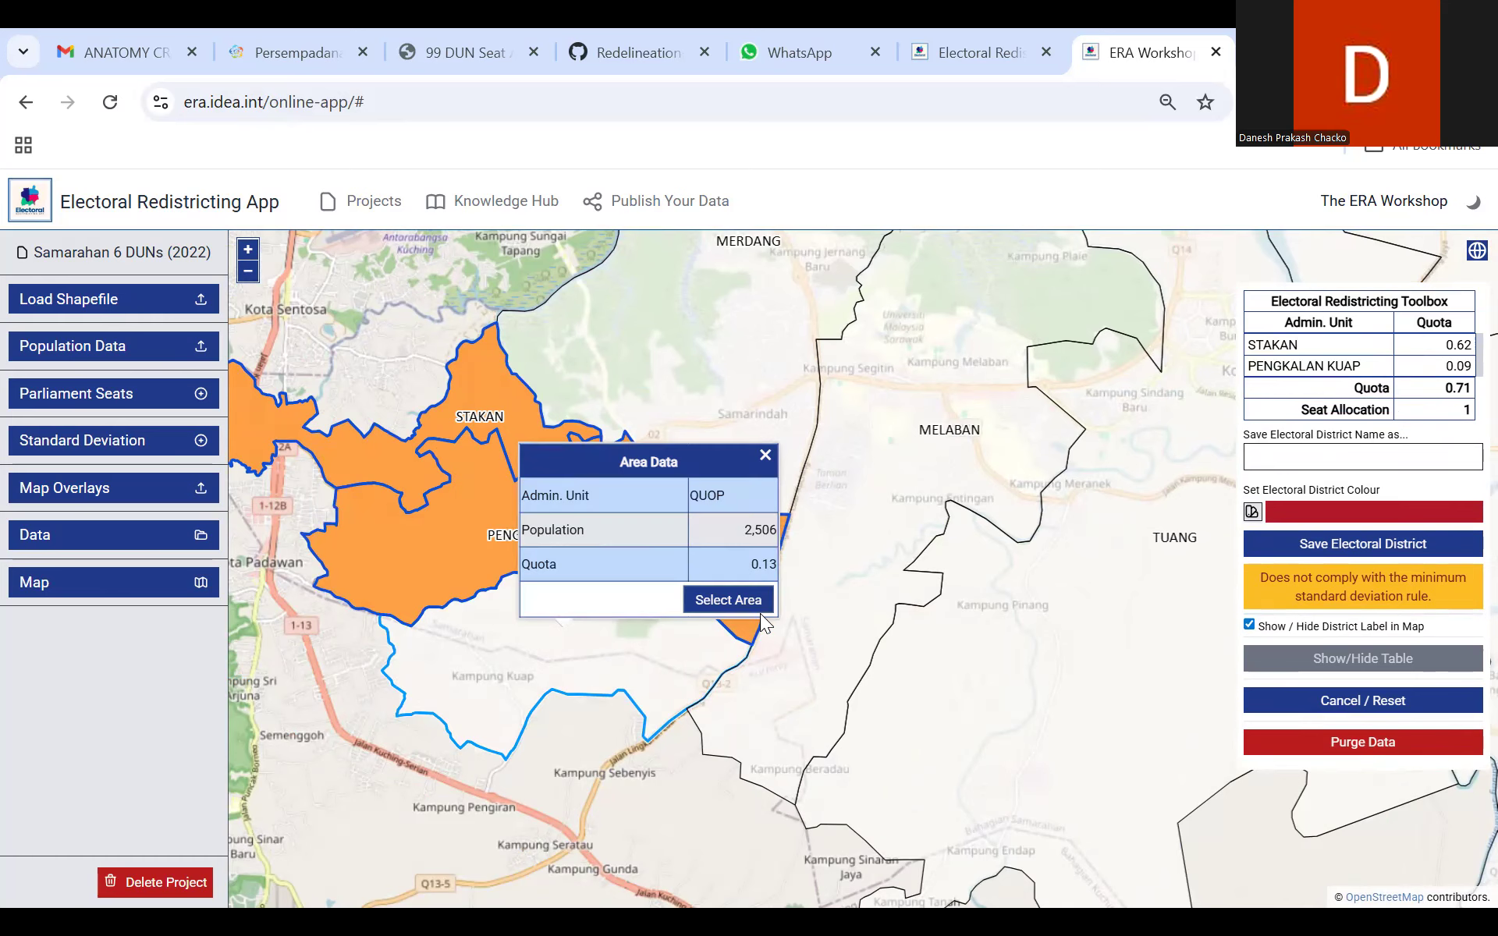
pyautogui.click(742, 603)
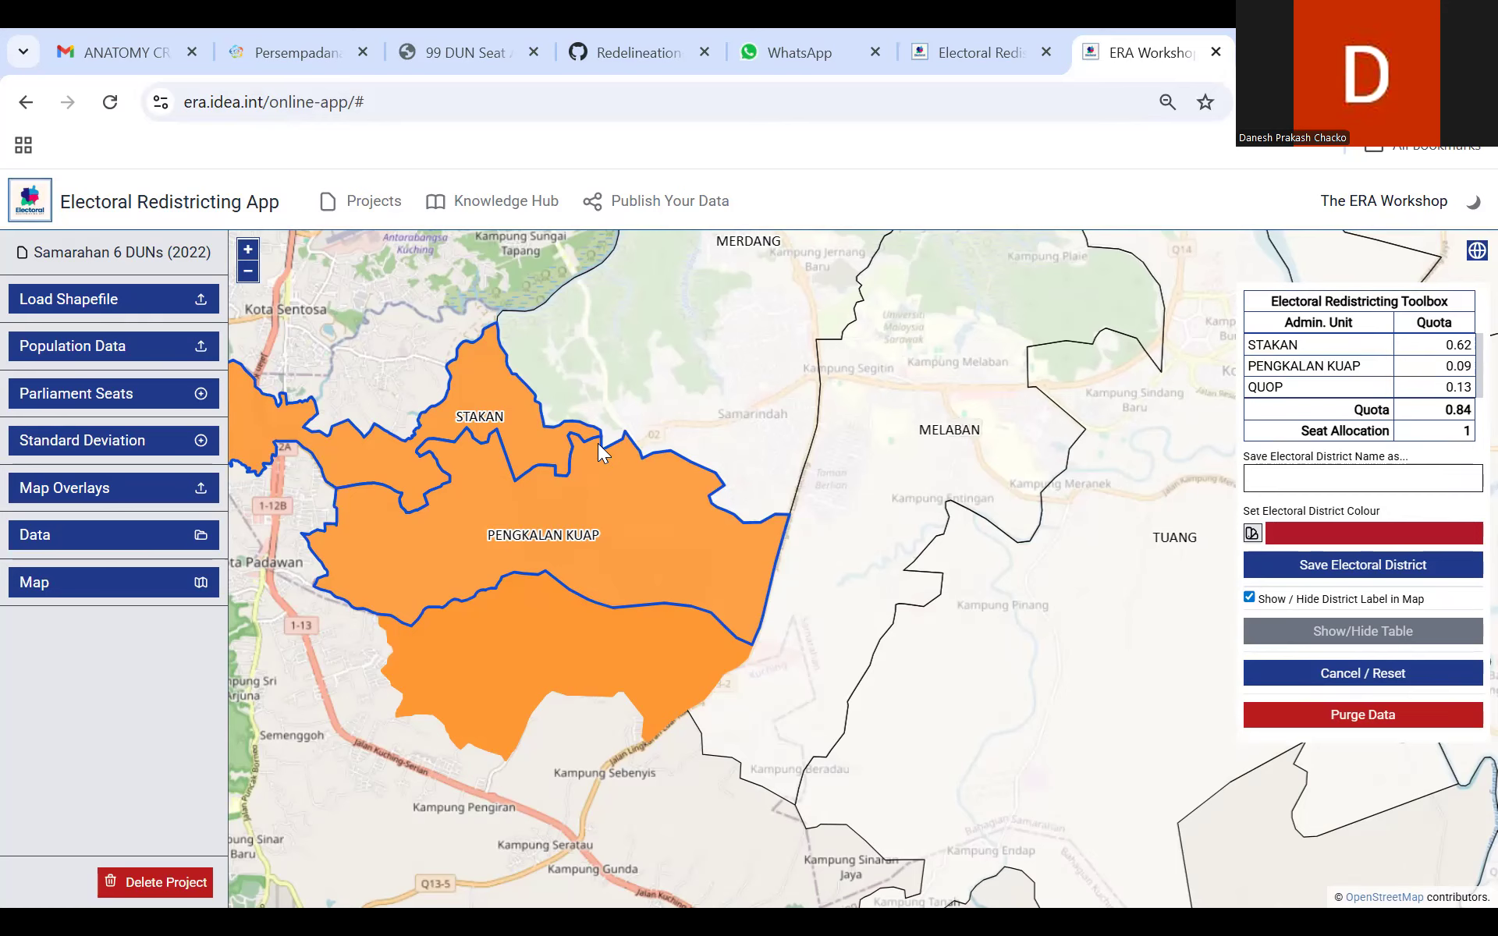
# Step: Try adding the Merdang area to the electoral district selection of Stakan, Pengkalan Kuap and Quop
pyautogui.moveTo(454, 277); pyautogui.dragTo(396, 563)
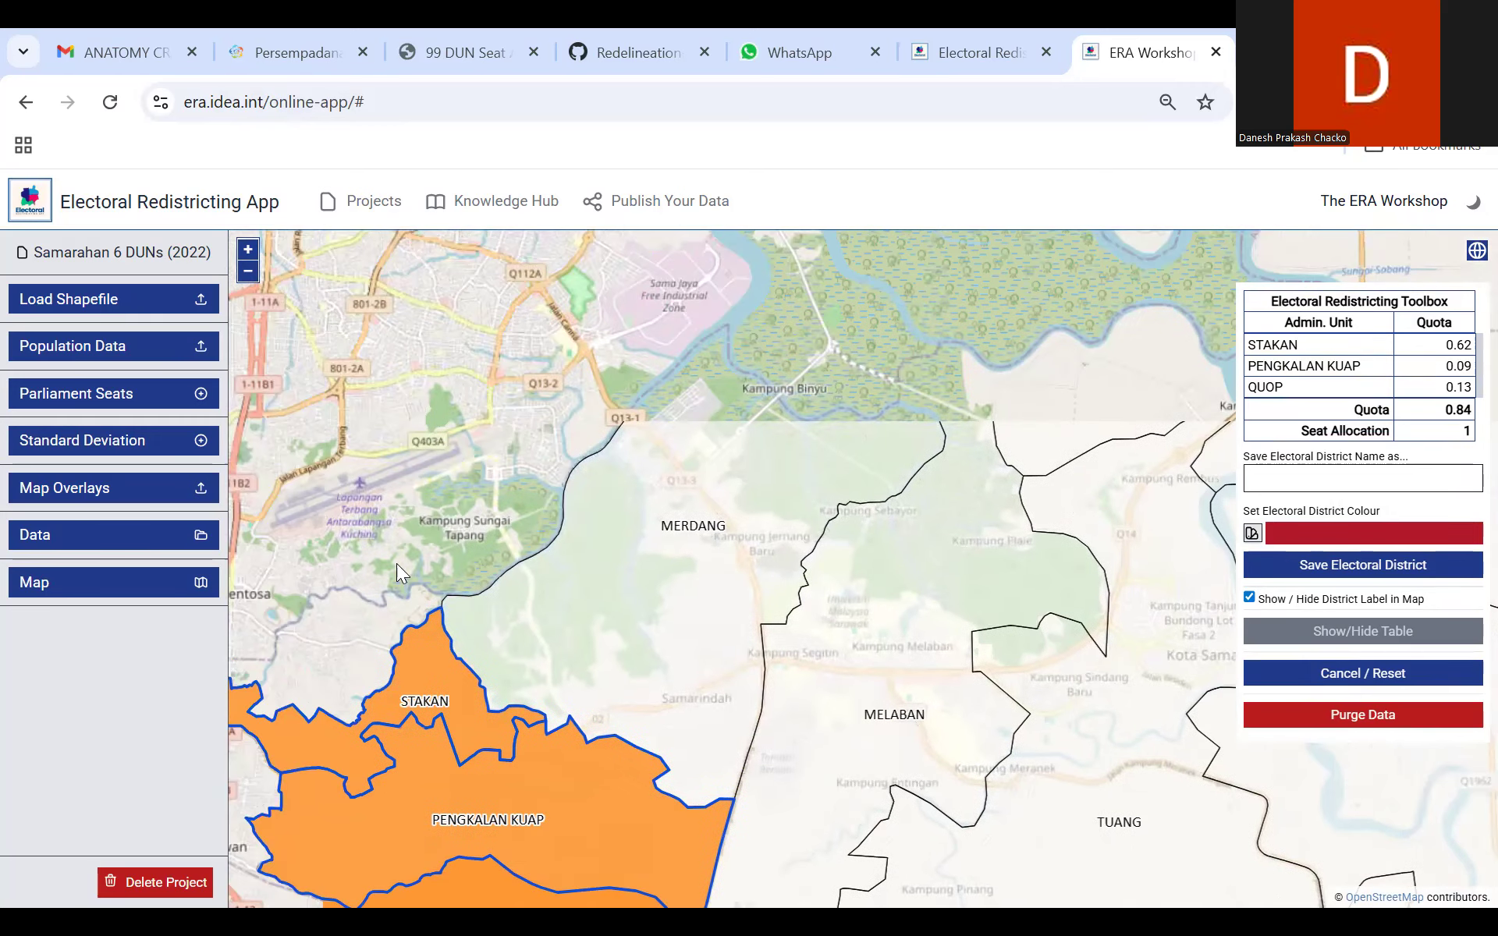
pyautogui.moveTo(527, 472); pyautogui.dragTo(601, 367)
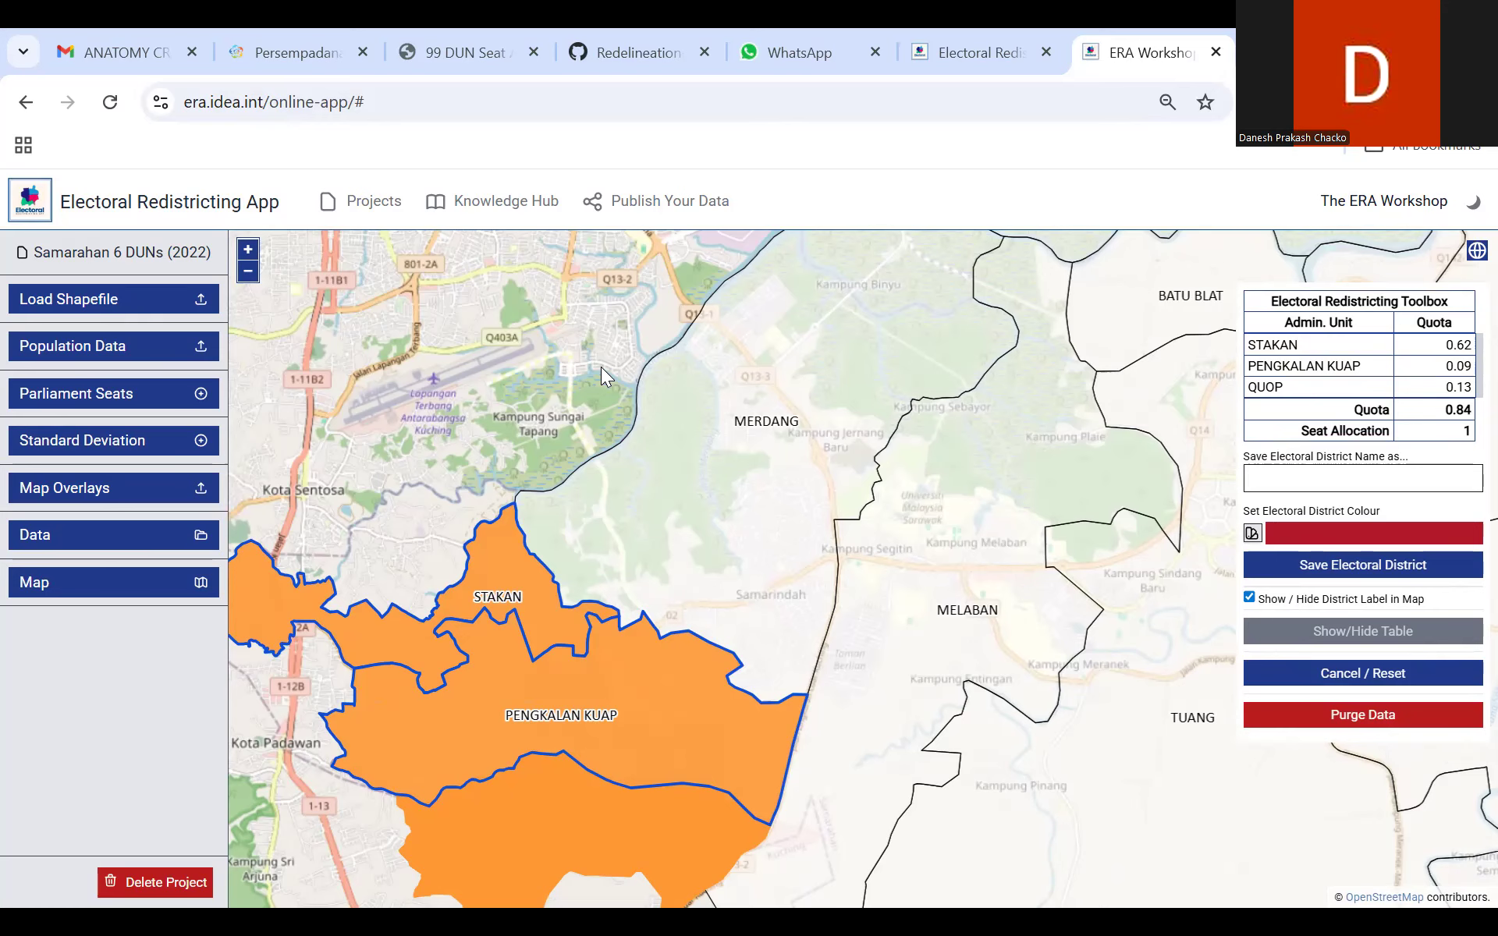
pyautogui.moveTo(636, 328); pyautogui.dragTo(533, 502)
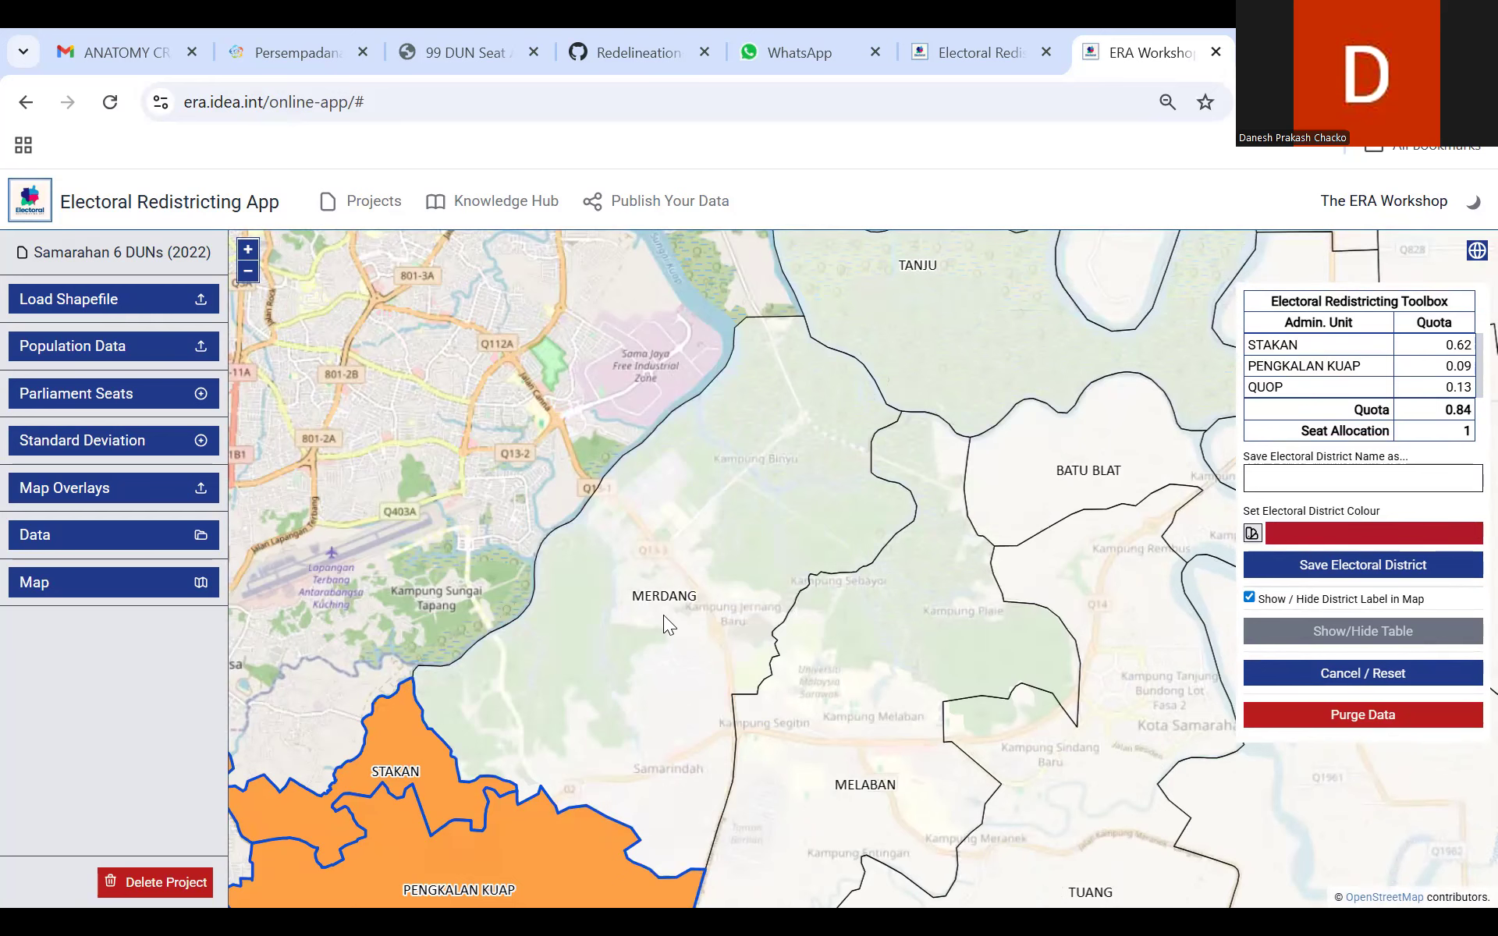
pyautogui.click(664, 616)
pyautogui.click(836, 586)
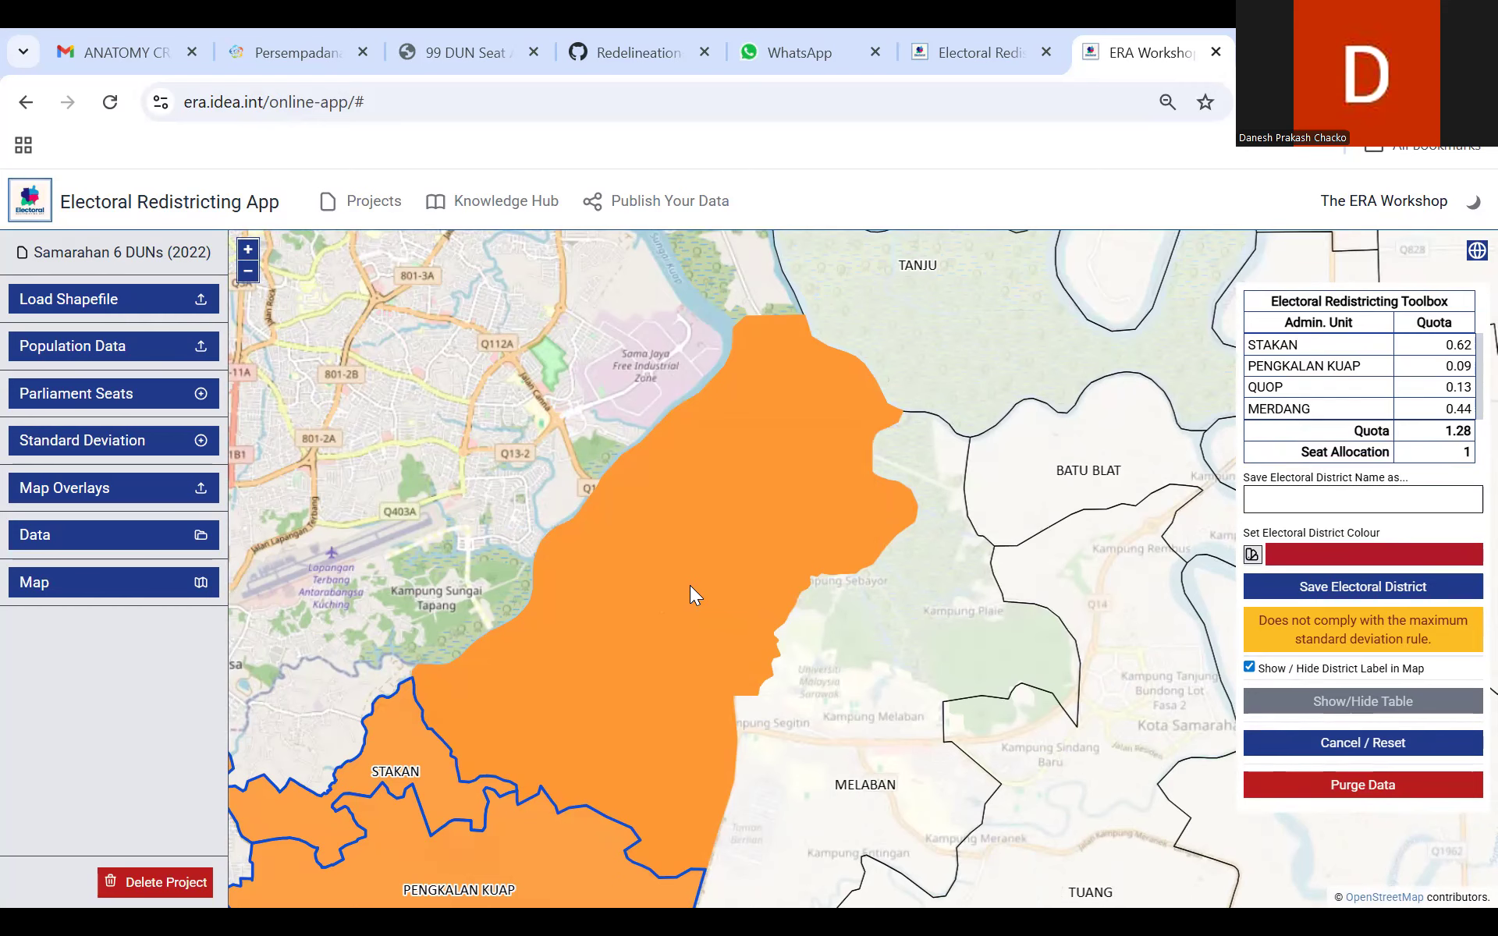
# Step: Deselect the Merdang area, keeping Stakan, Pengkalan Kuap and Quop in the electoral district selection
pyautogui.moveTo(400, 465); pyautogui.dragTo(418, 359)
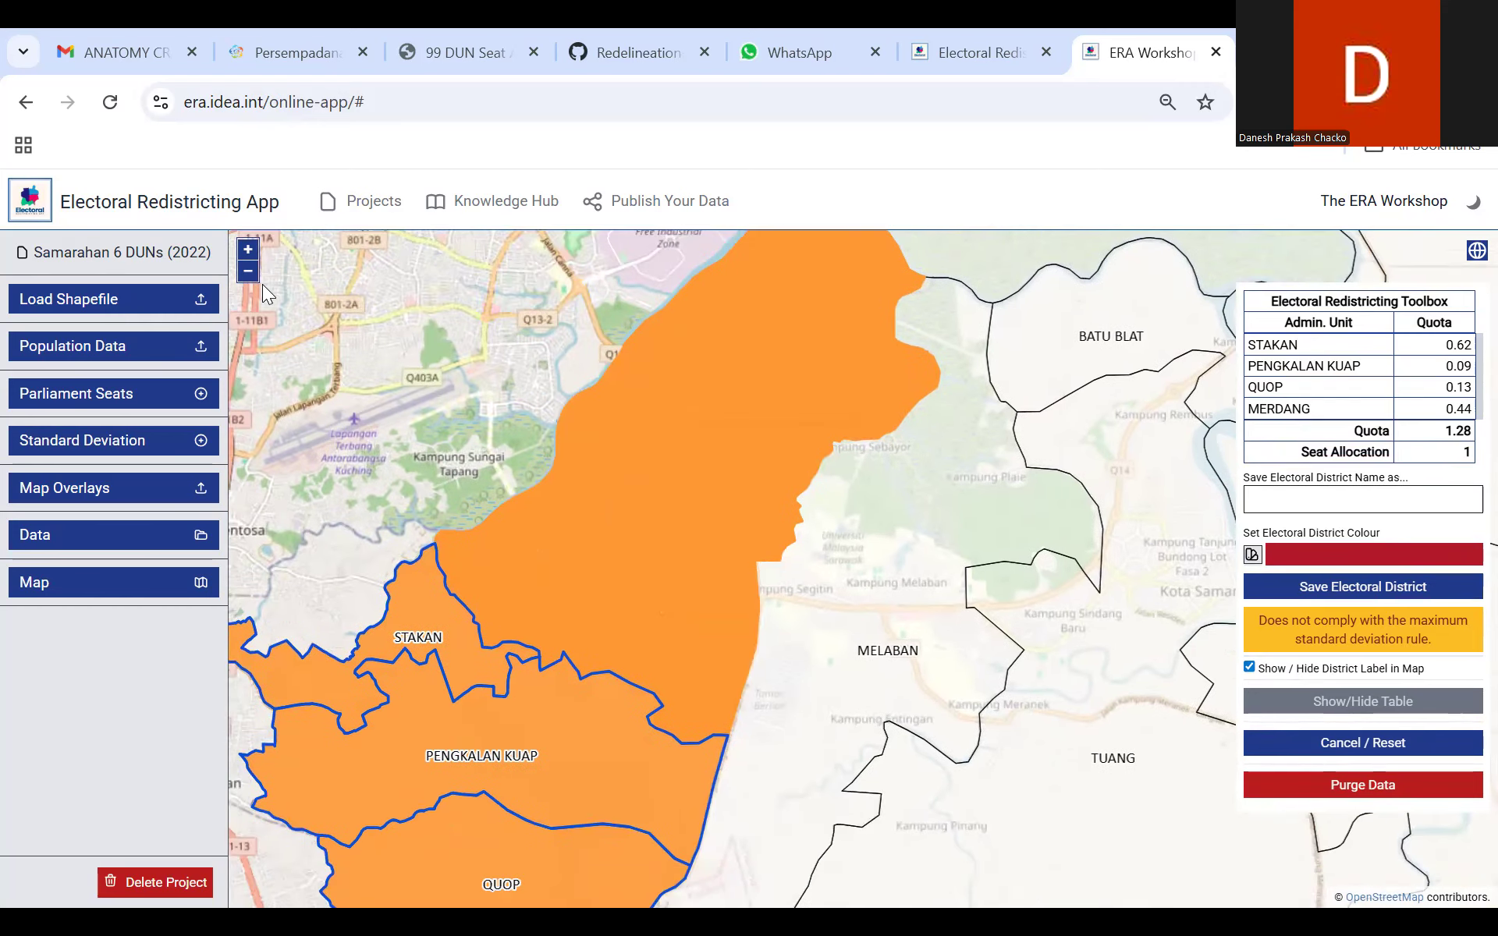
pyautogui.click(248, 271)
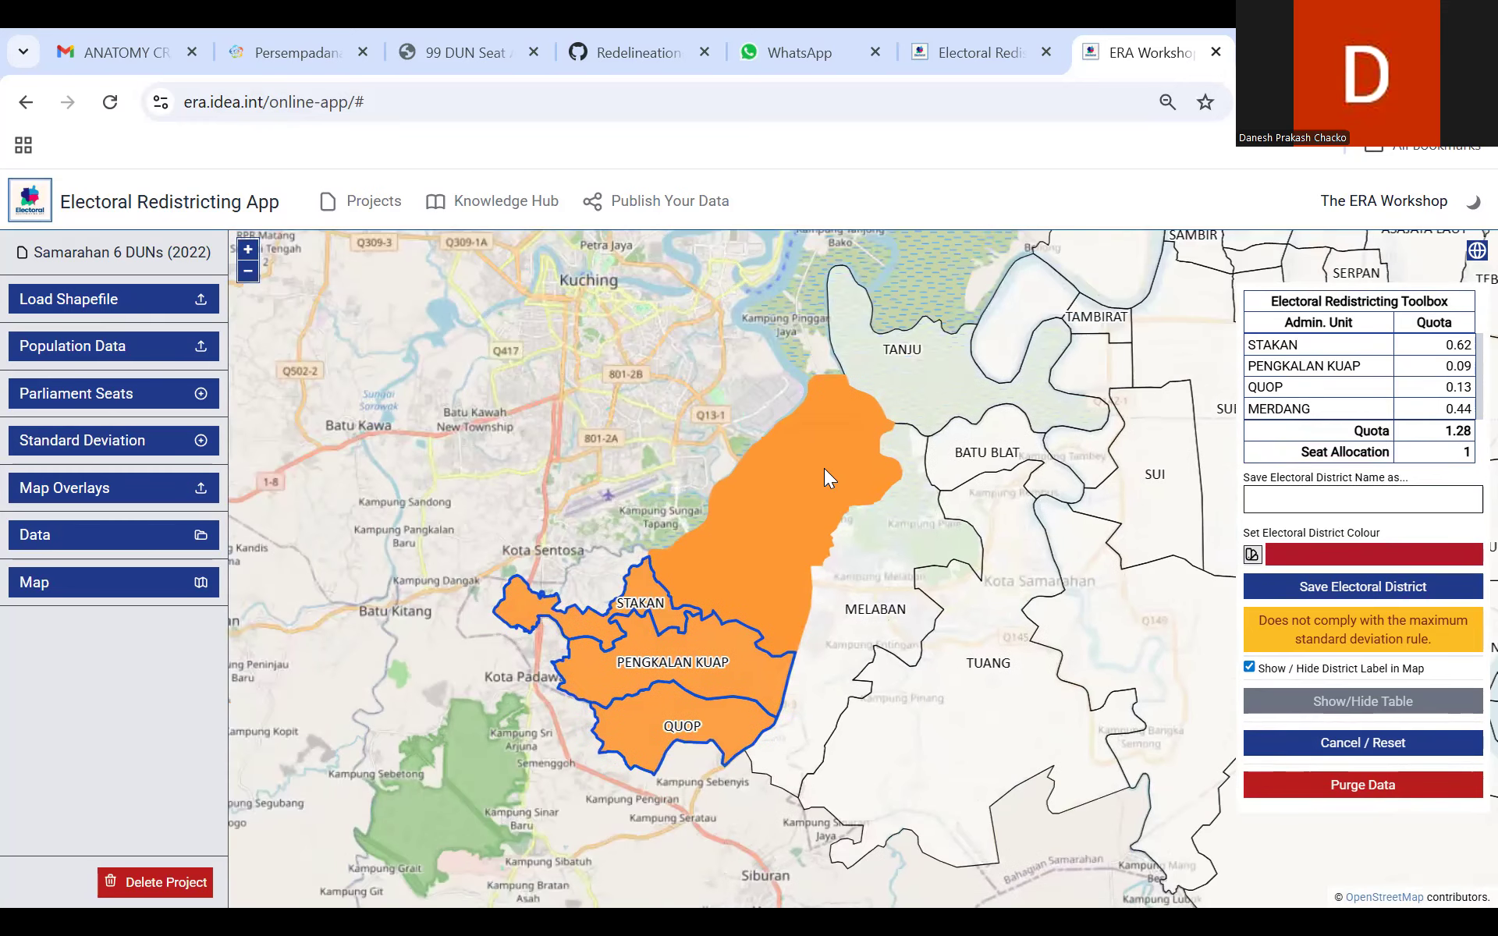
pyautogui.click(771, 499)
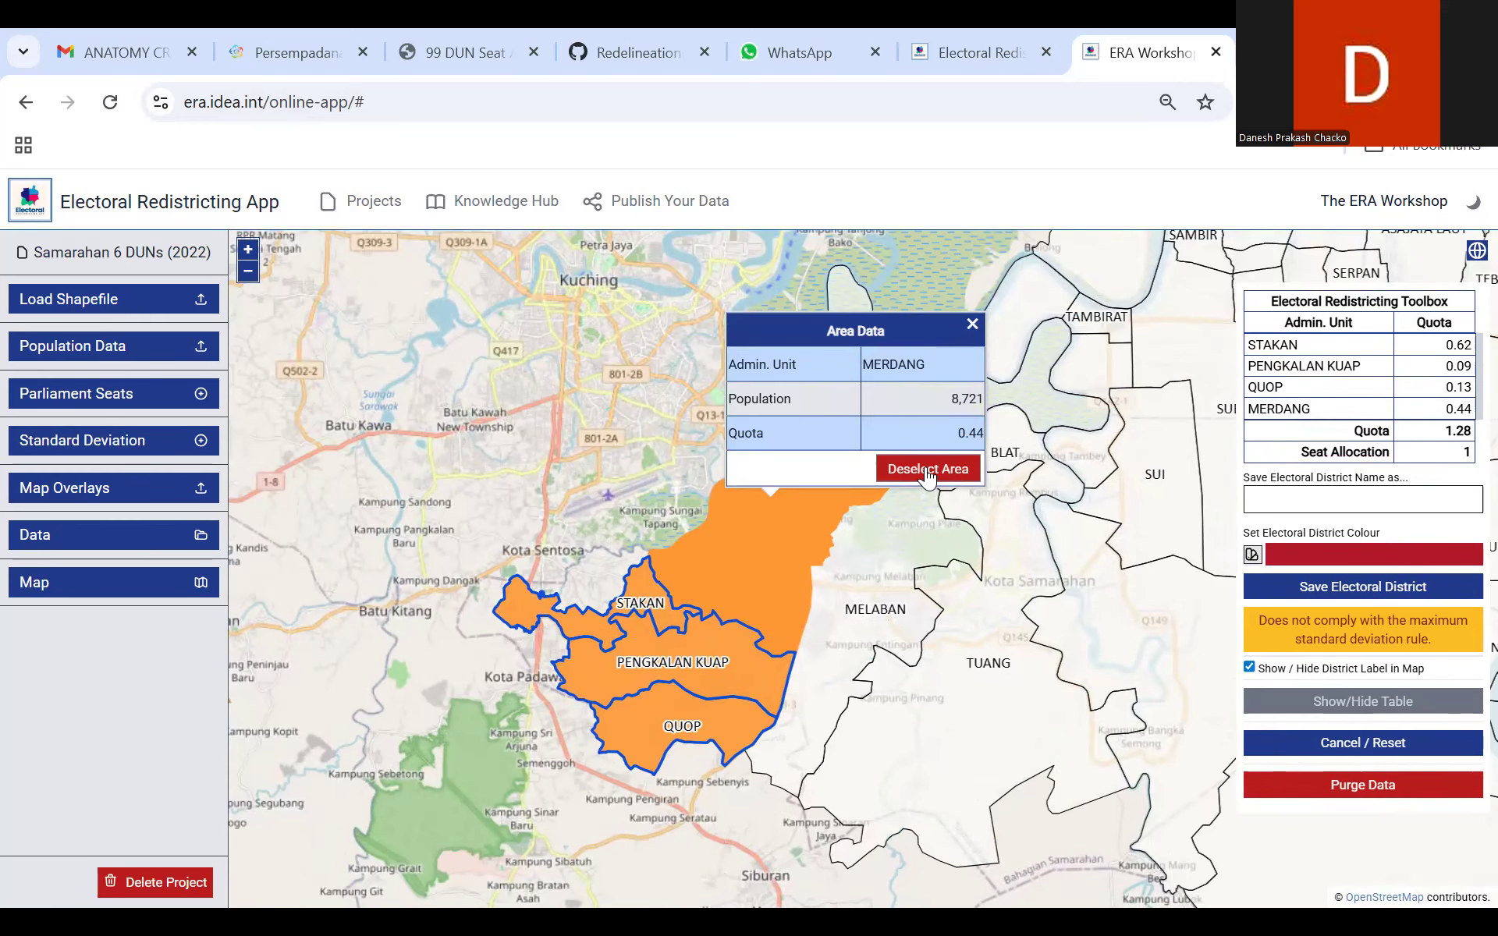
pyautogui.click(926, 470)
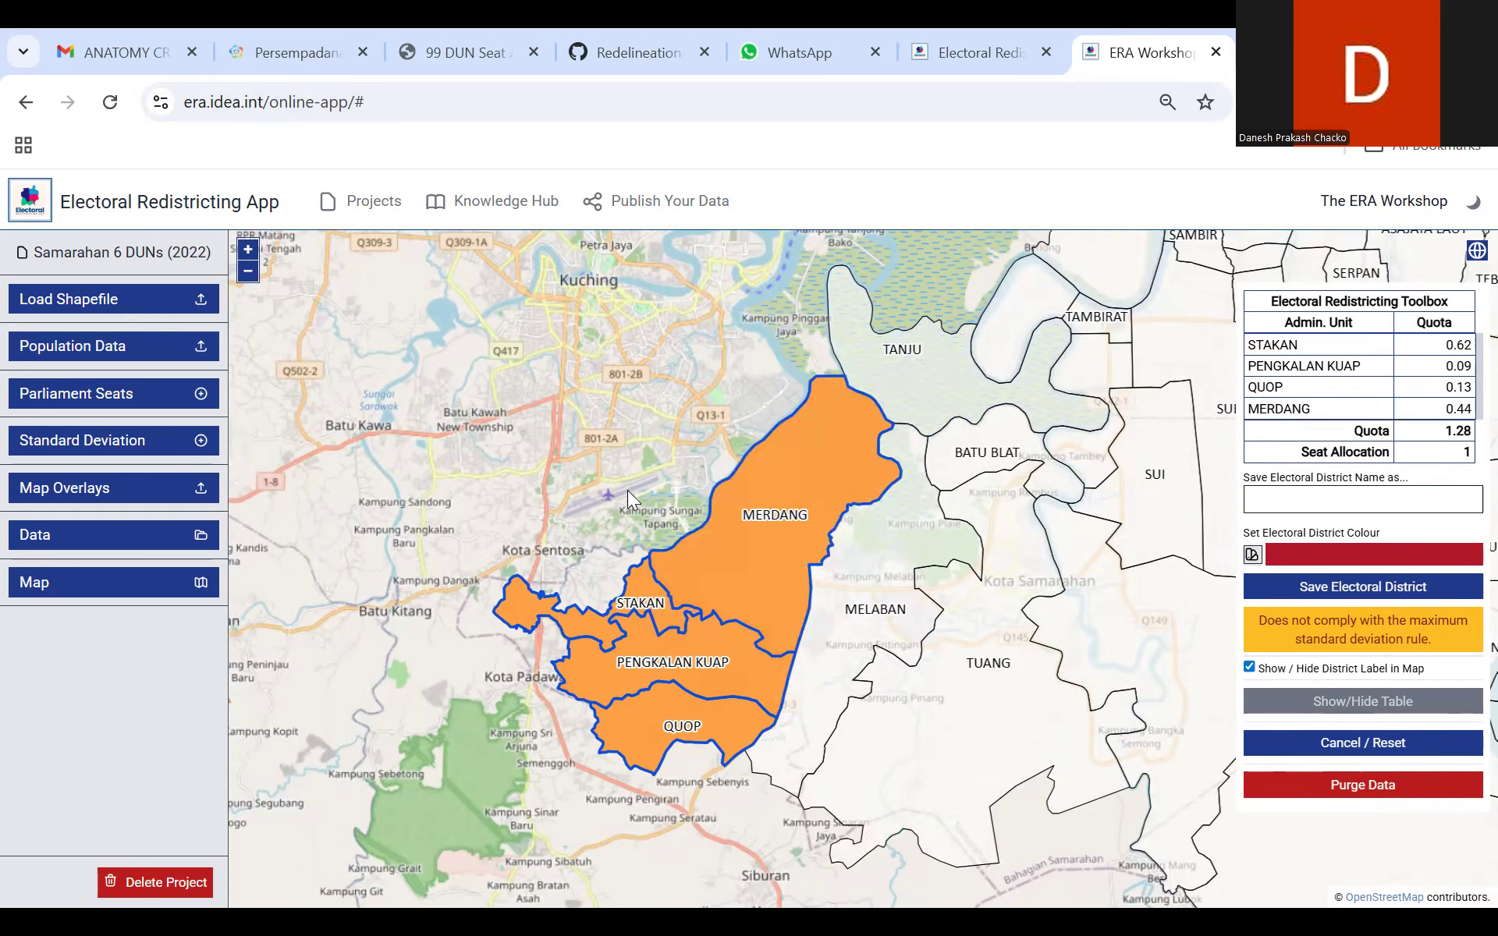
pyautogui.click(773, 575)
pyautogui.click(893, 544)
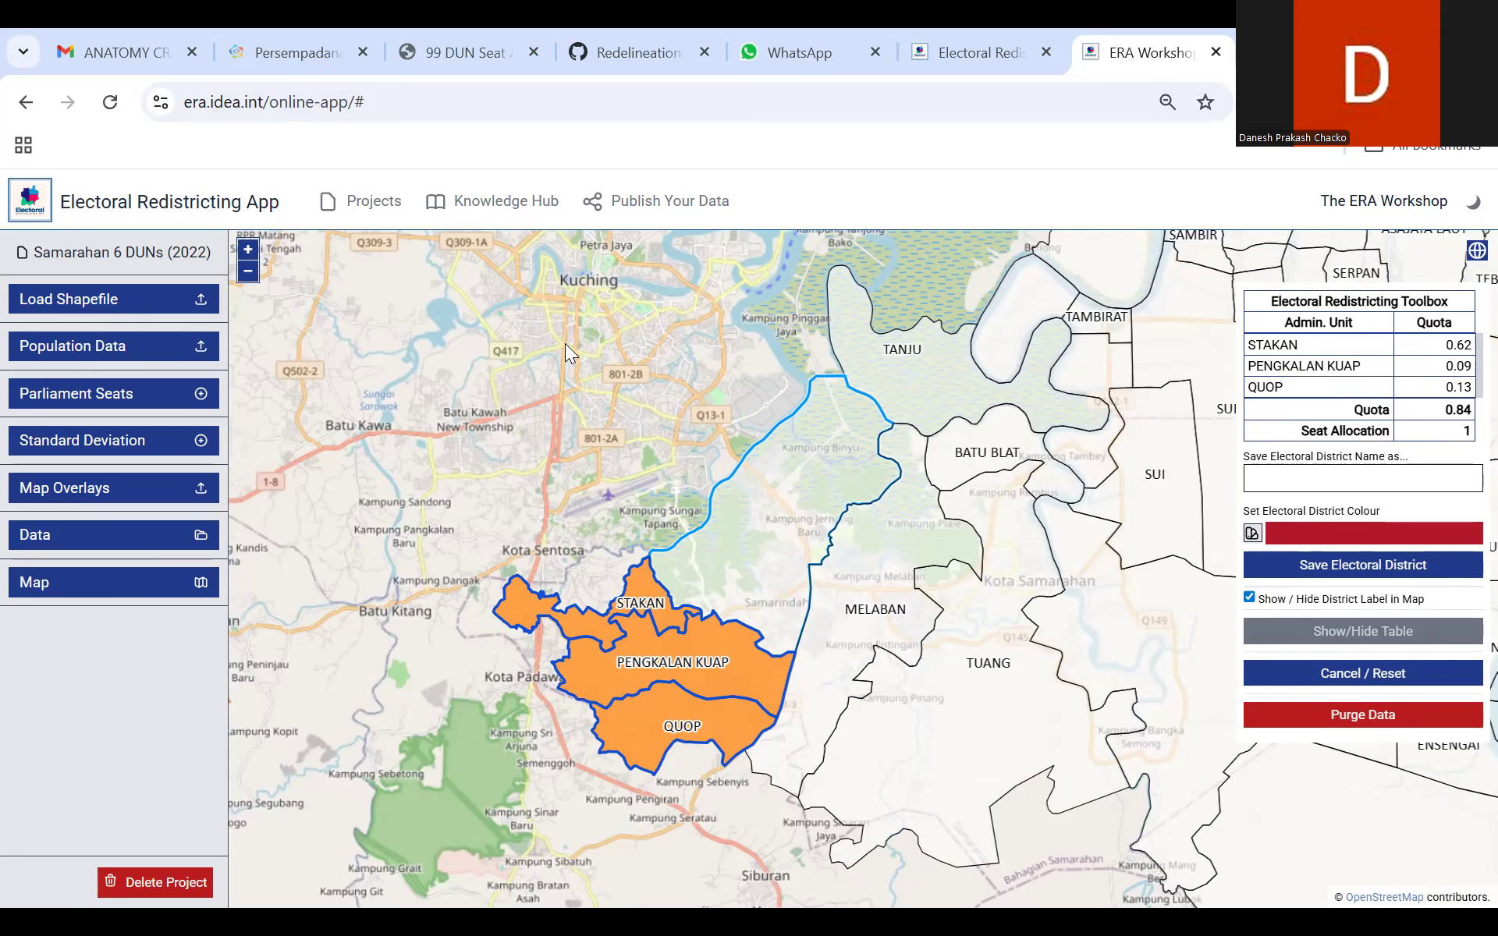
# Step: Save the selection of Stakan, Pengkalan Kuap and Quop as an electoral district named Stakan
pyautogui.click(1324, 474)
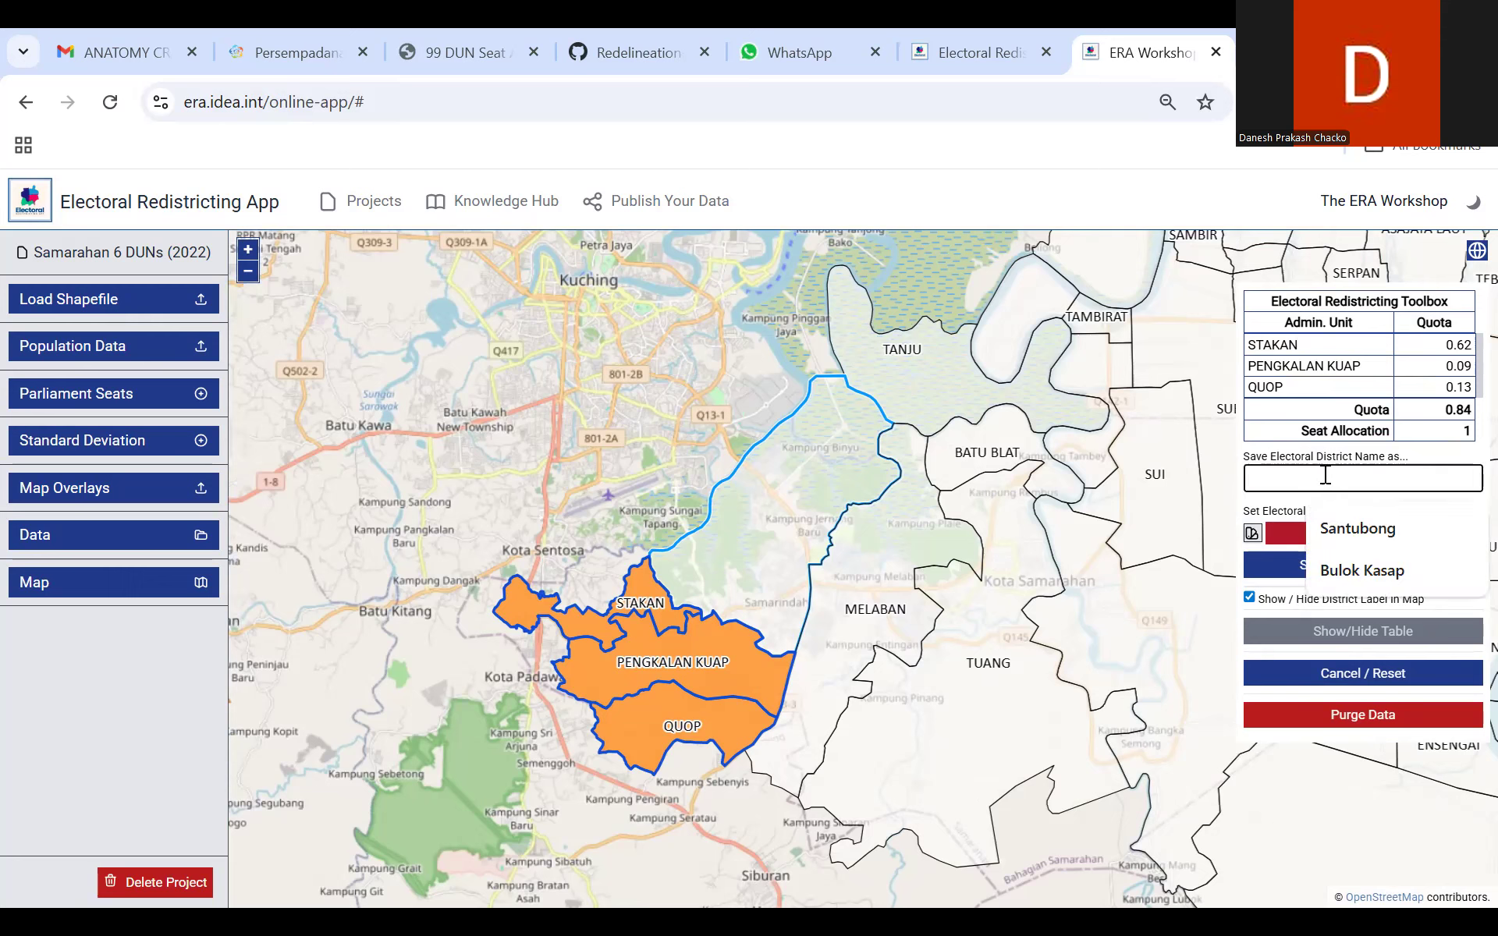
pyautogui.write('Stakan')
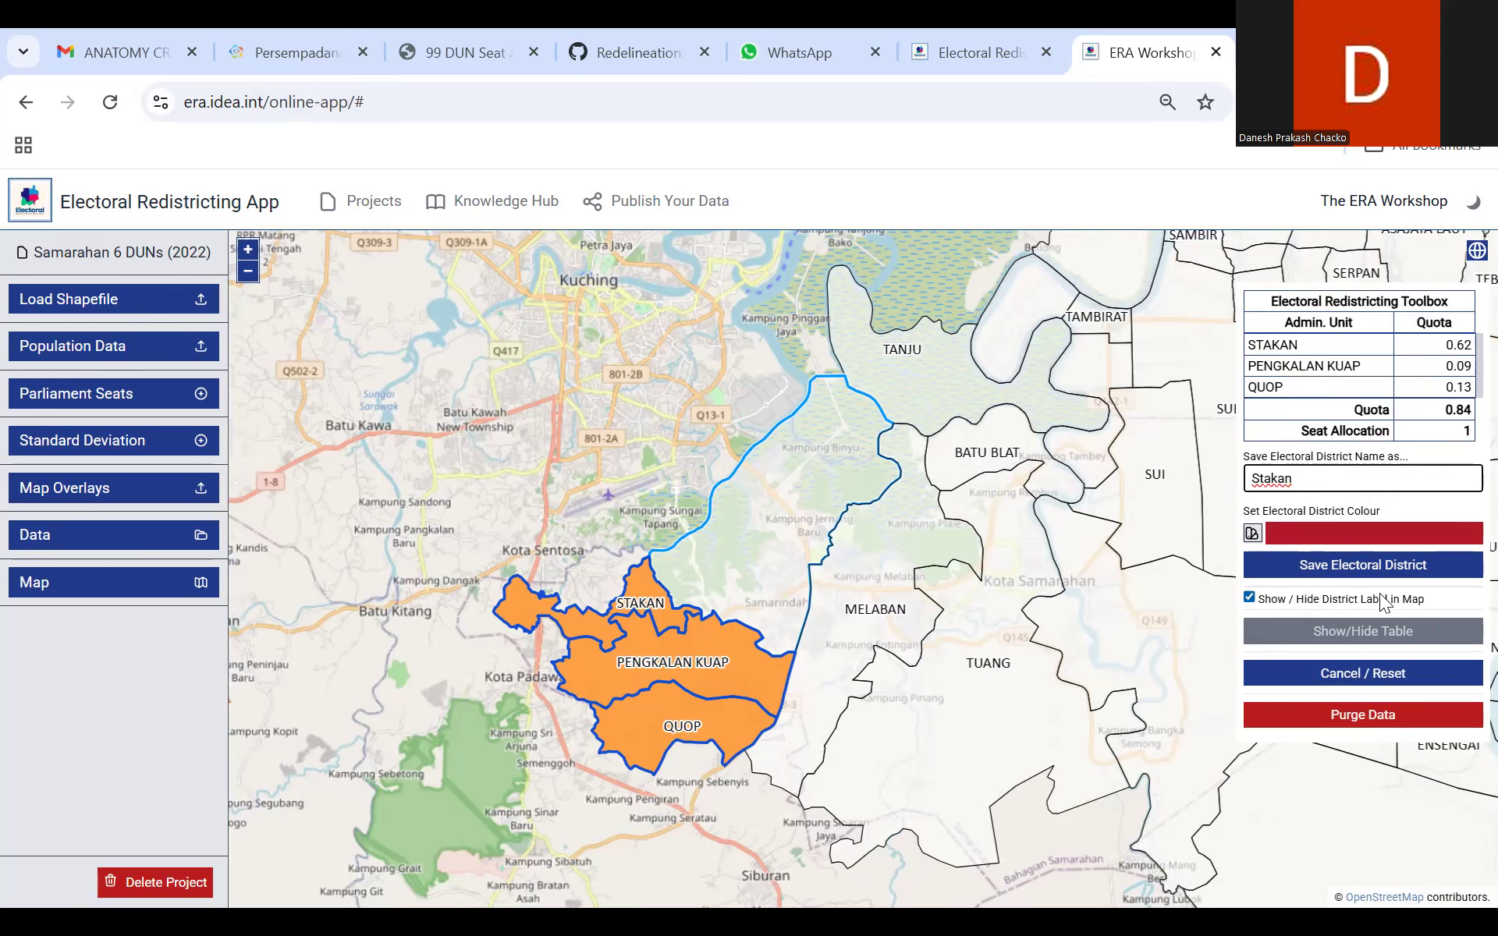
pyautogui.click(1358, 574)
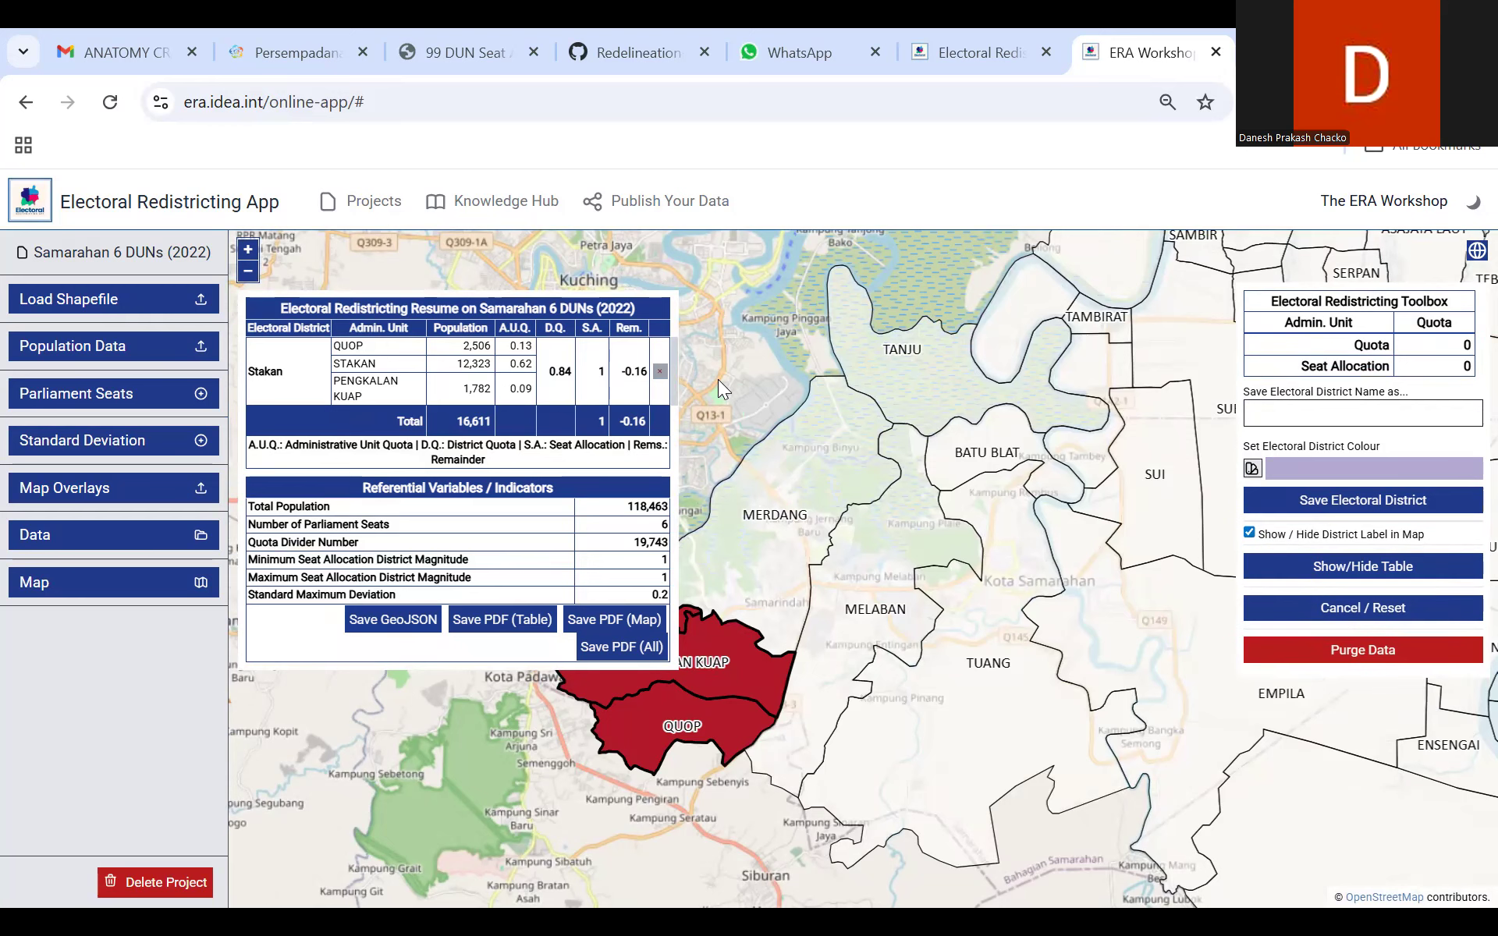
# Step: Select the Merdang and Melaban areas as the first units of a second electoral district
pyautogui.moveTo(718, 379)
pyautogui.mouseDown()
pyautogui.moveTo(811, 422)
pyautogui.moveTo(732, 417)
pyautogui.moveTo(710, 376)
pyautogui.mouseUp()
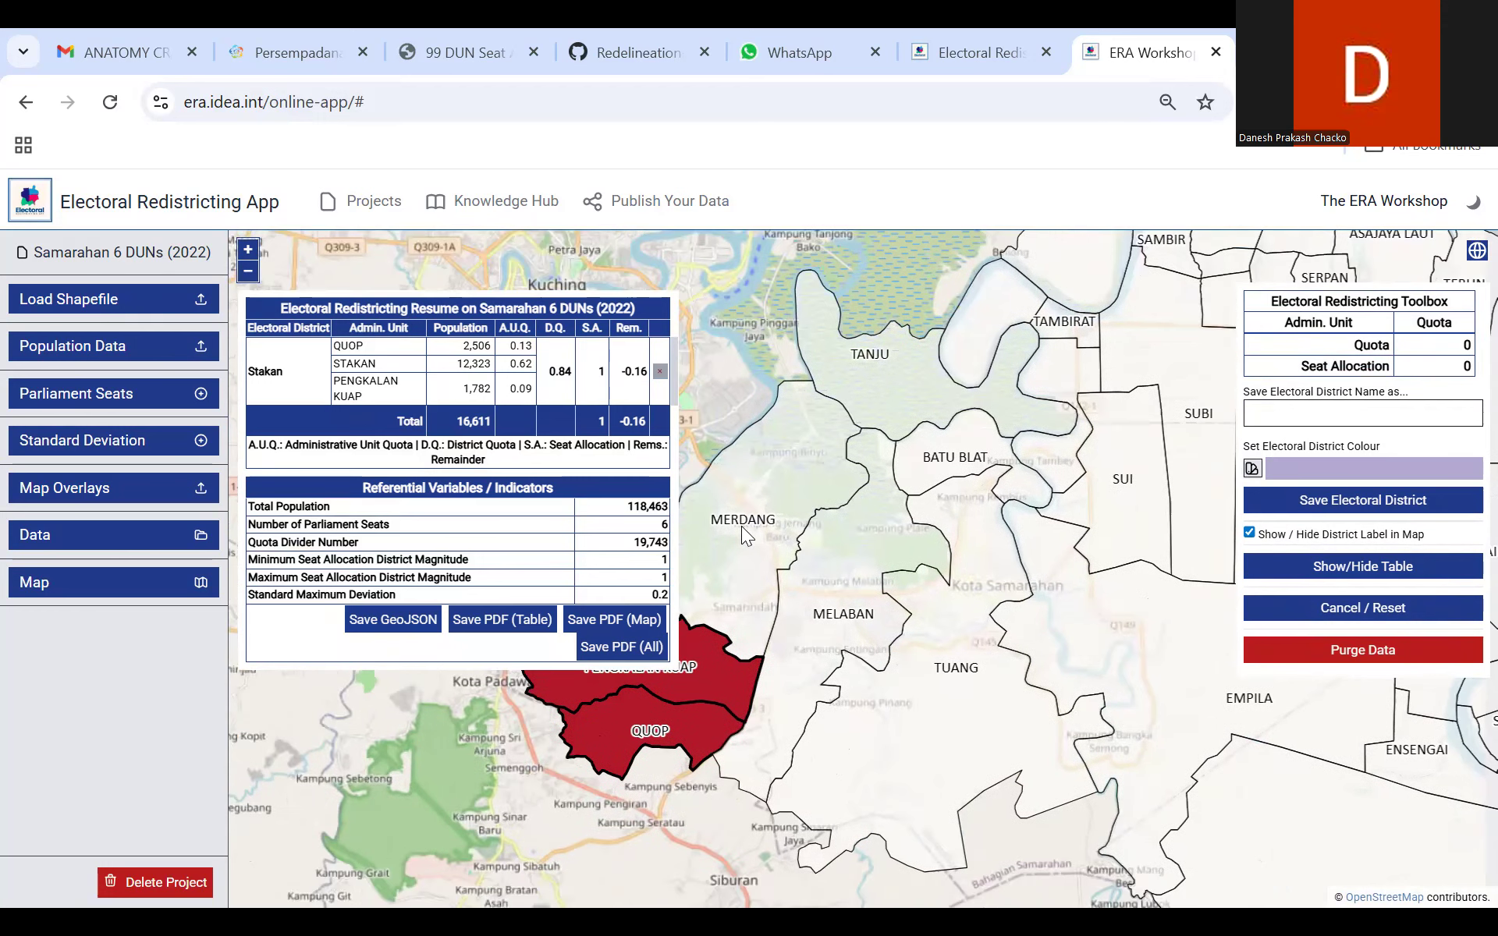
pyautogui.click(771, 516)
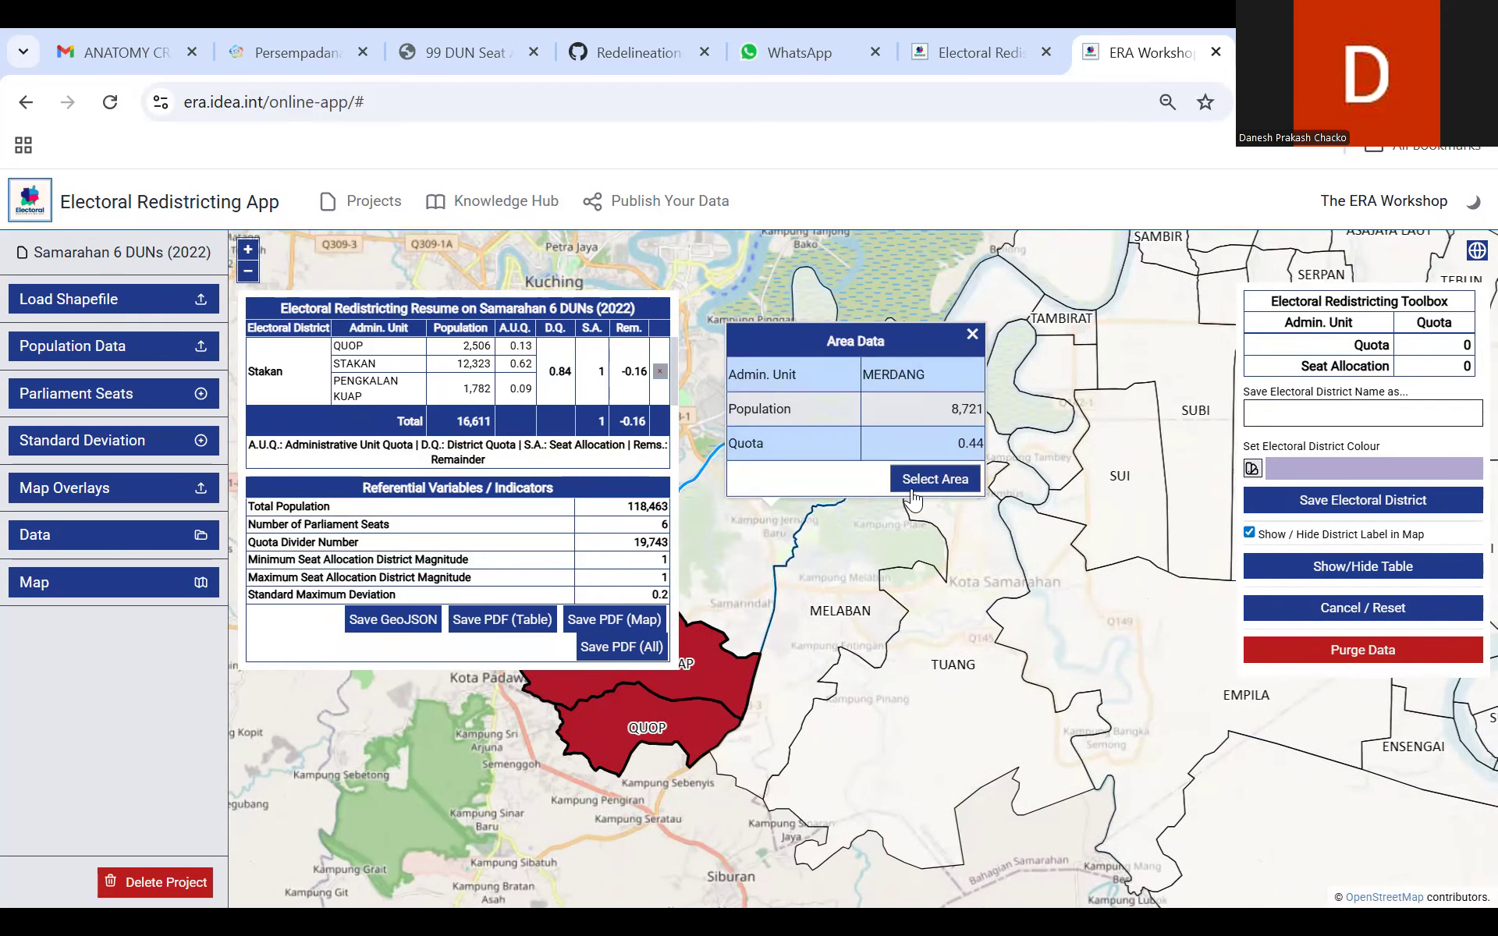
pyautogui.click(909, 484)
pyautogui.click(833, 580)
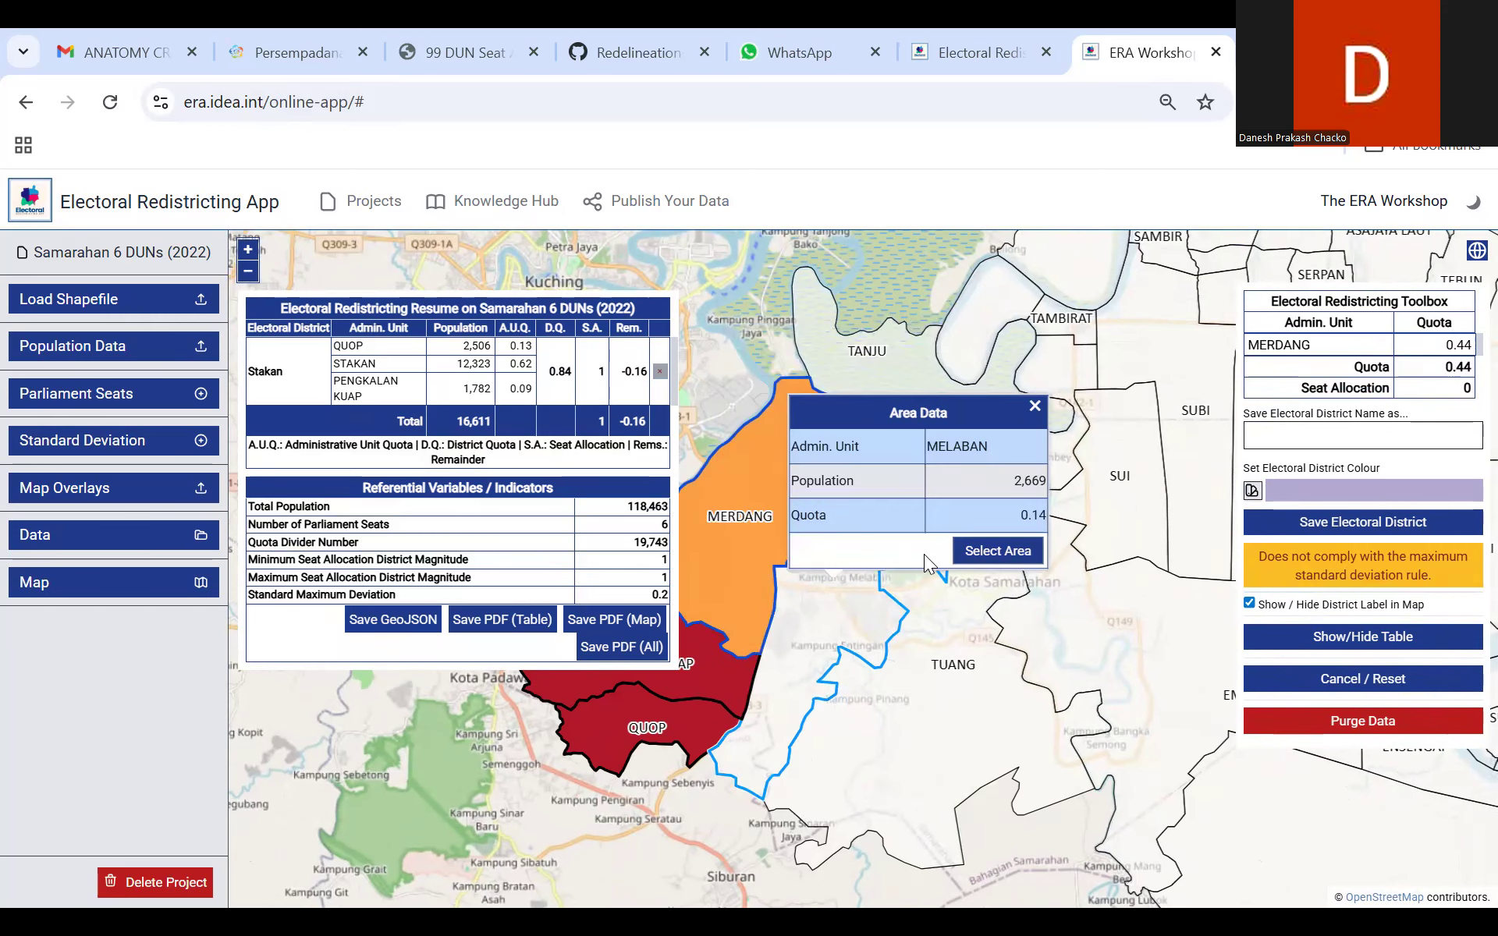
pyautogui.click(976, 551)
# Step: Try adding the Tuang area to the selection of Merdang and Melaban, and check Batu Blat's area data
pyautogui.moveTo(869, 782); pyautogui.dragTo(720, 755)
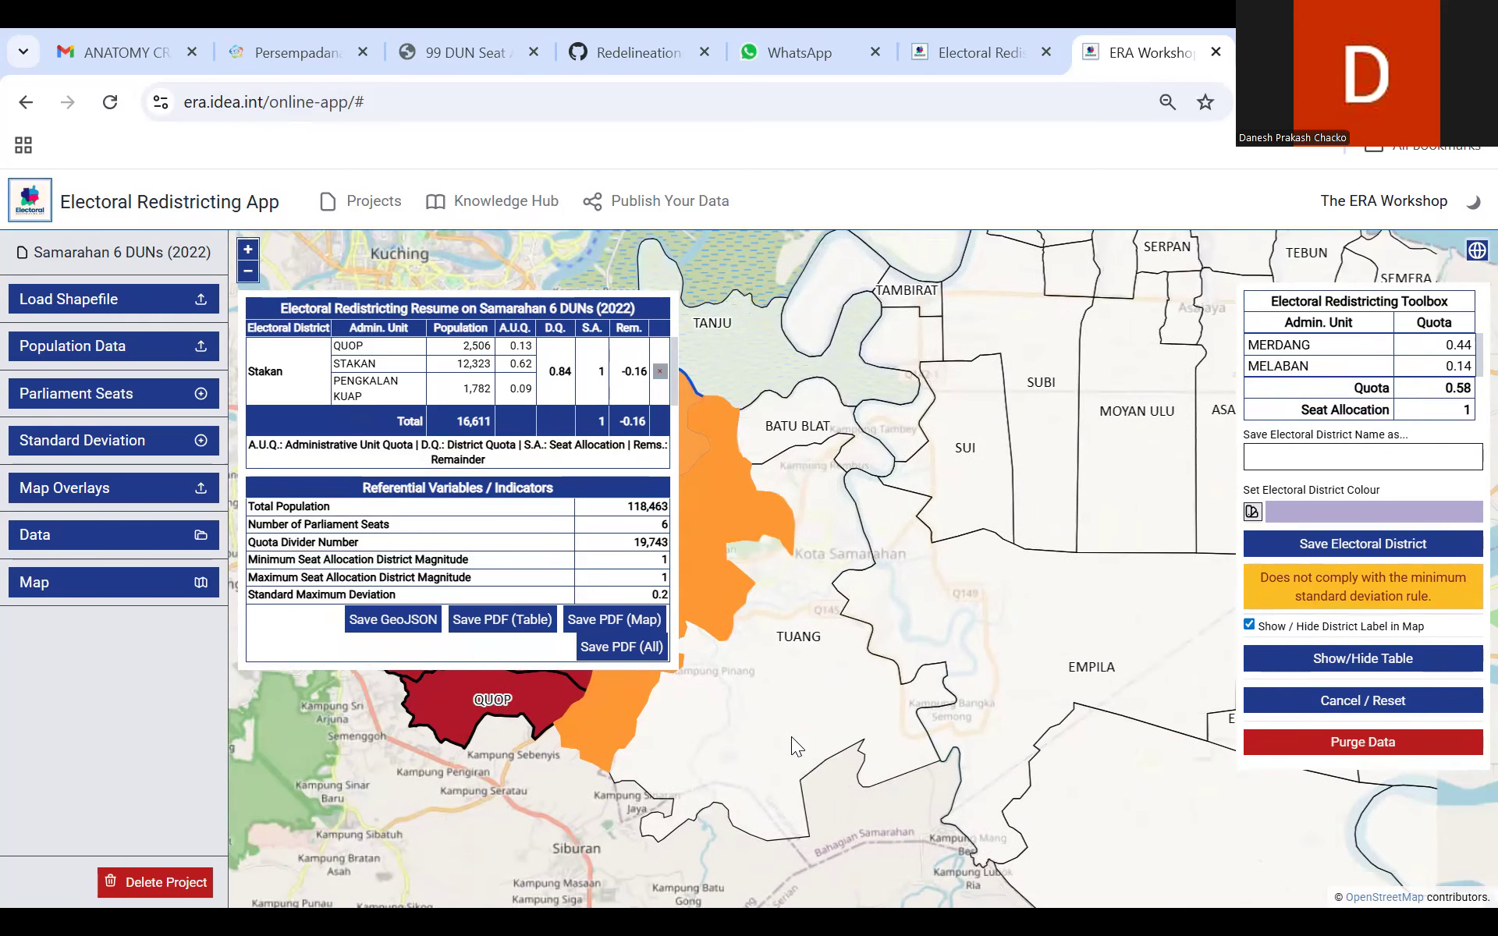
pyautogui.click(788, 711)
pyautogui.click(938, 688)
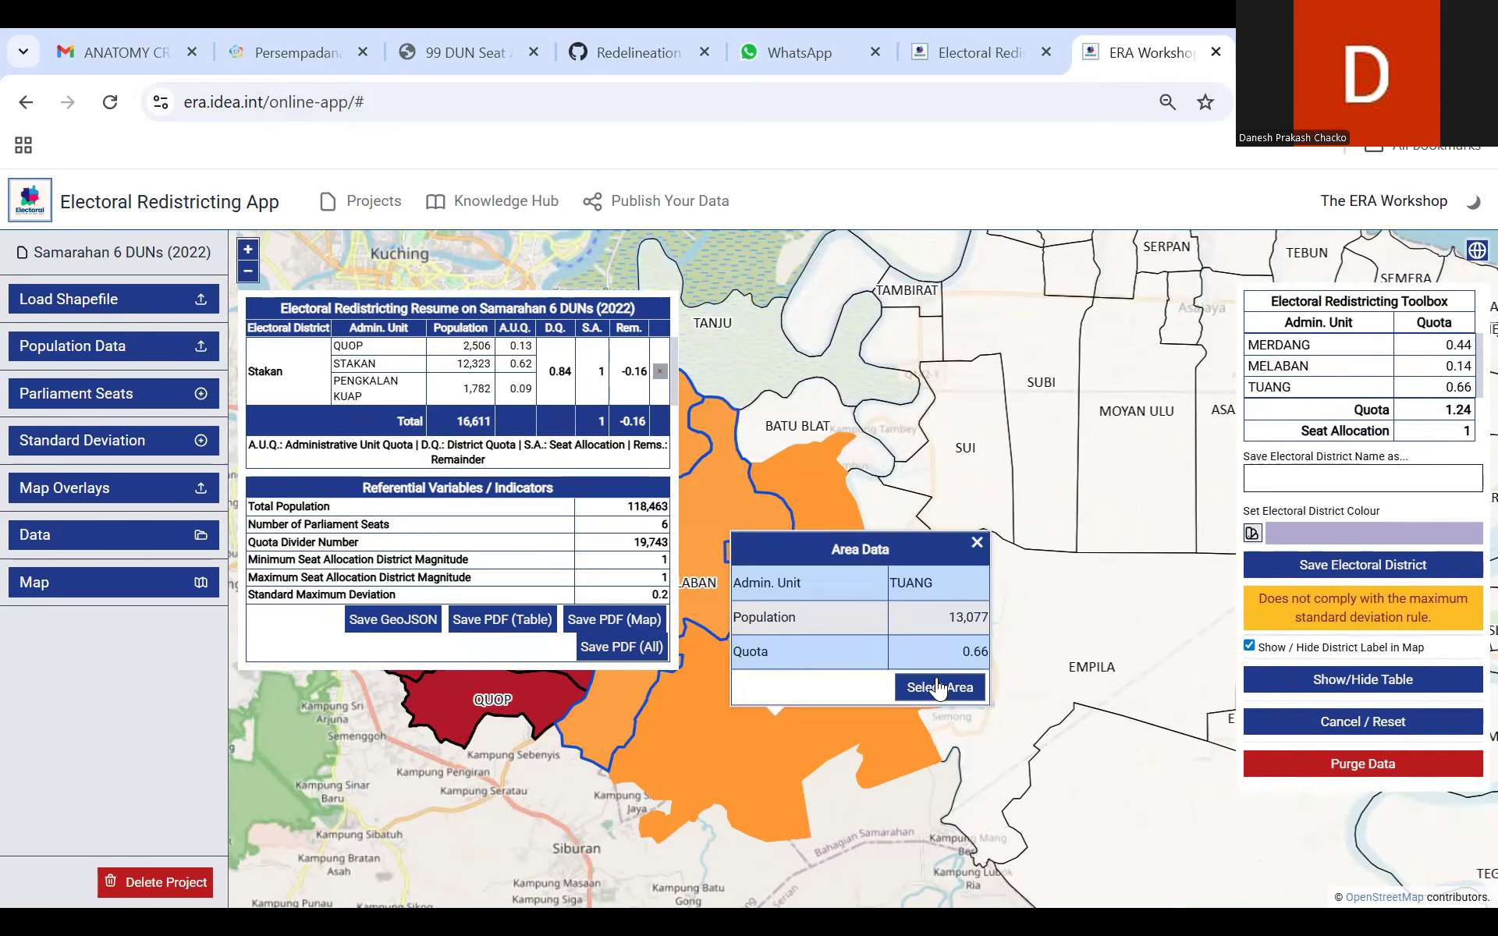
pyautogui.click(791, 426)
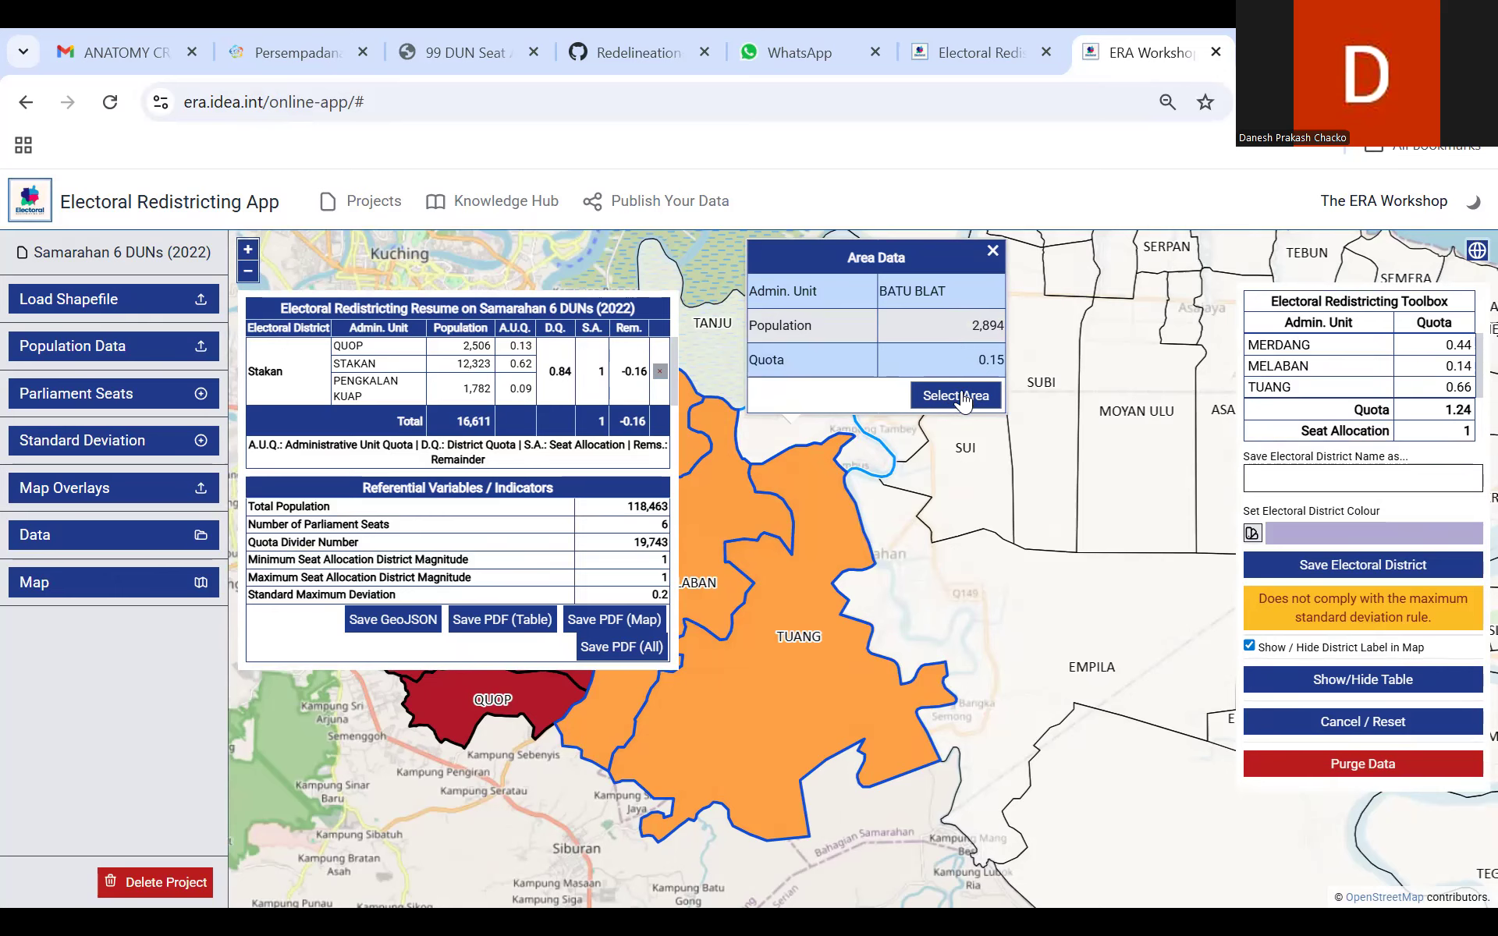
pyautogui.click(992, 250)
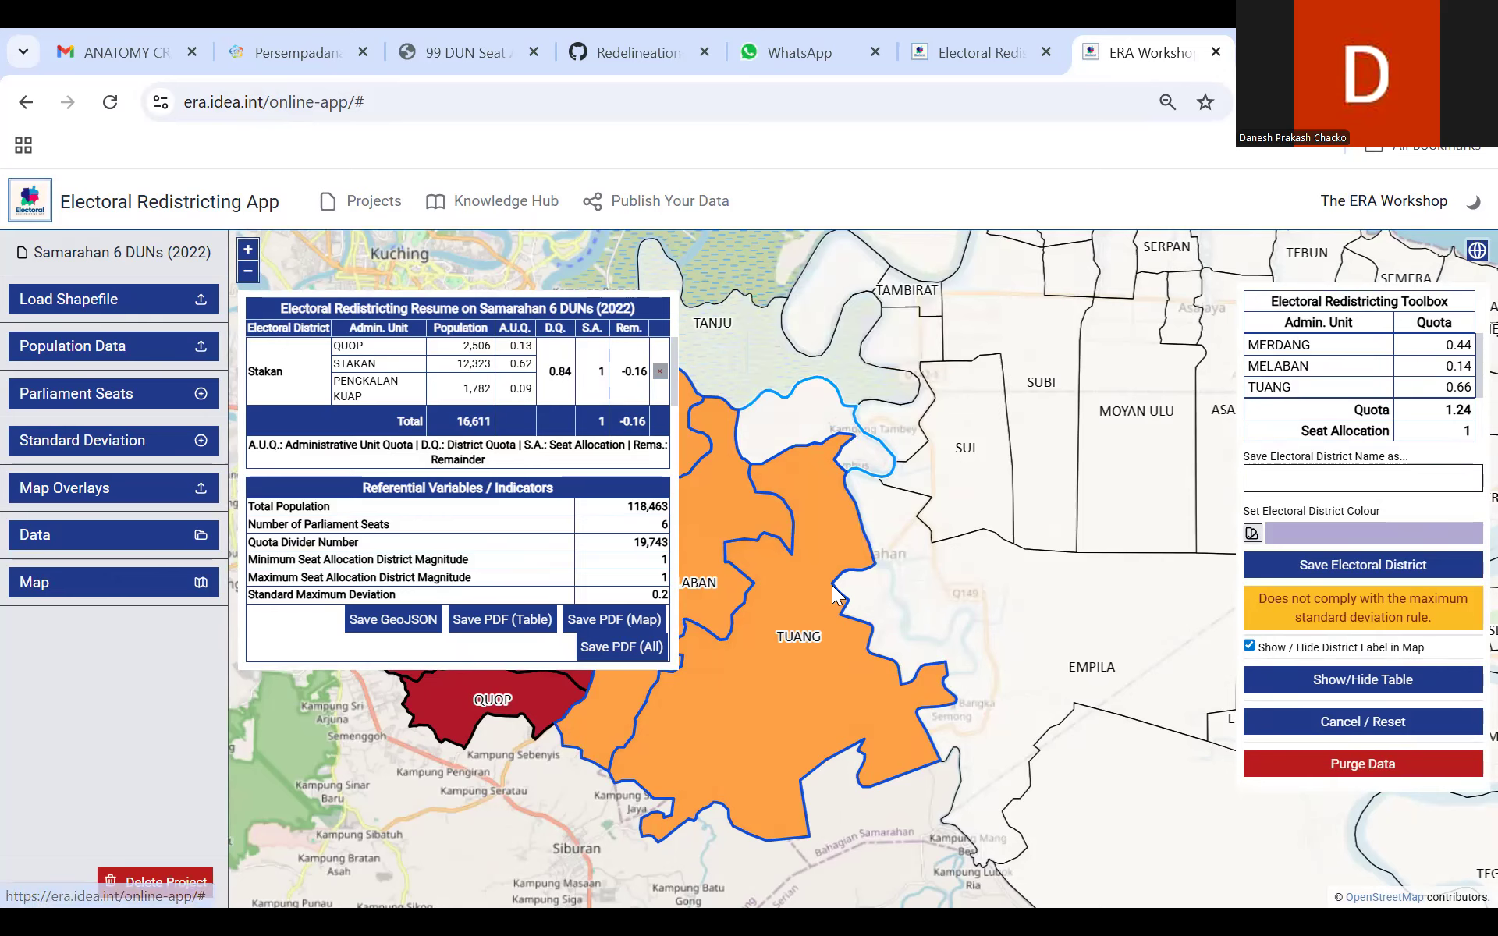
# Step: Replace the Tuang area with Tanju and Batu Blat in the district selection containing Merdang and Melaban
pyautogui.click(814, 678)
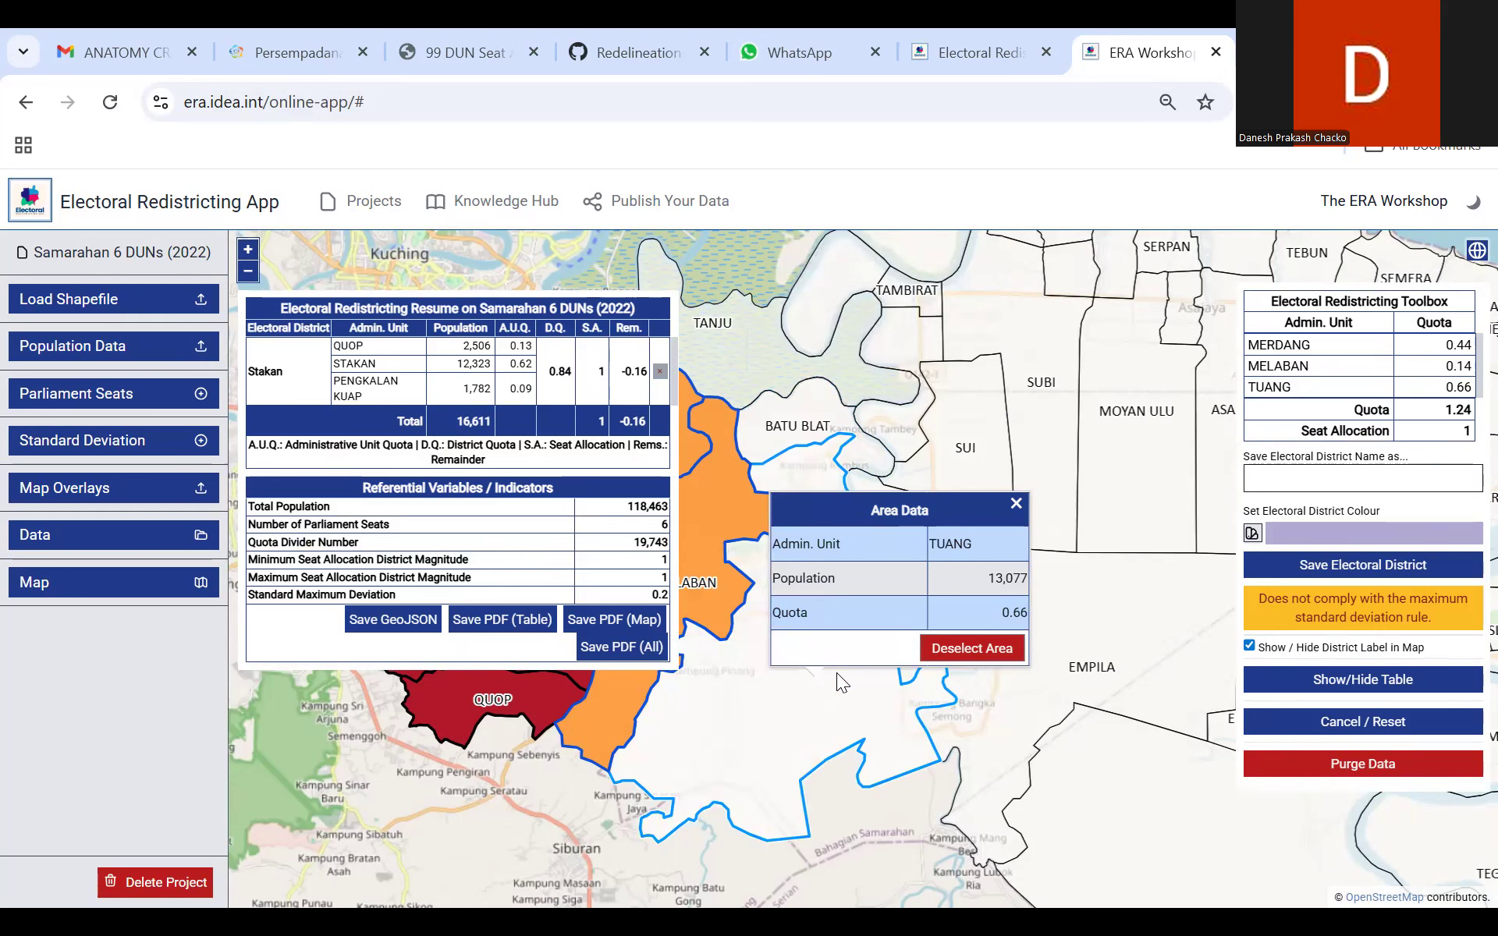
pyautogui.click(967, 648)
pyautogui.moveTo(833, 590); pyautogui.dragTo(885, 638)
pyautogui.click(834, 467)
pyautogui.click(997, 448)
pyautogui.click(811, 413)
pyautogui.click(980, 386)
pyautogui.moveTo(770, 609); pyautogui.dragTo(898, 612)
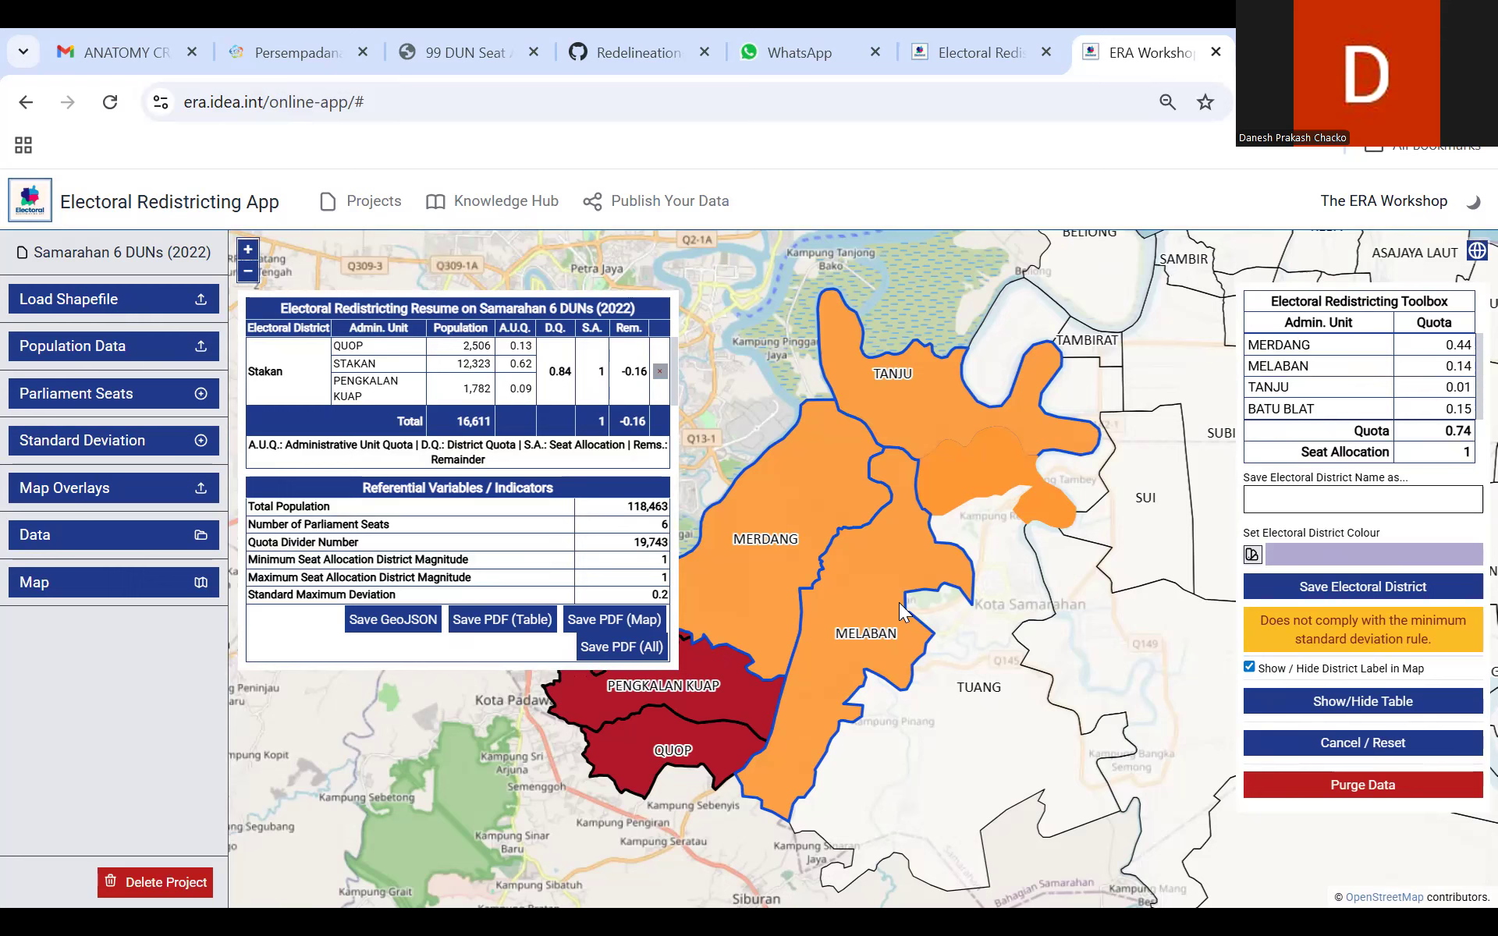
pyautogui.moveTo(901, 609); pyautogui.dragTo(779, 593)
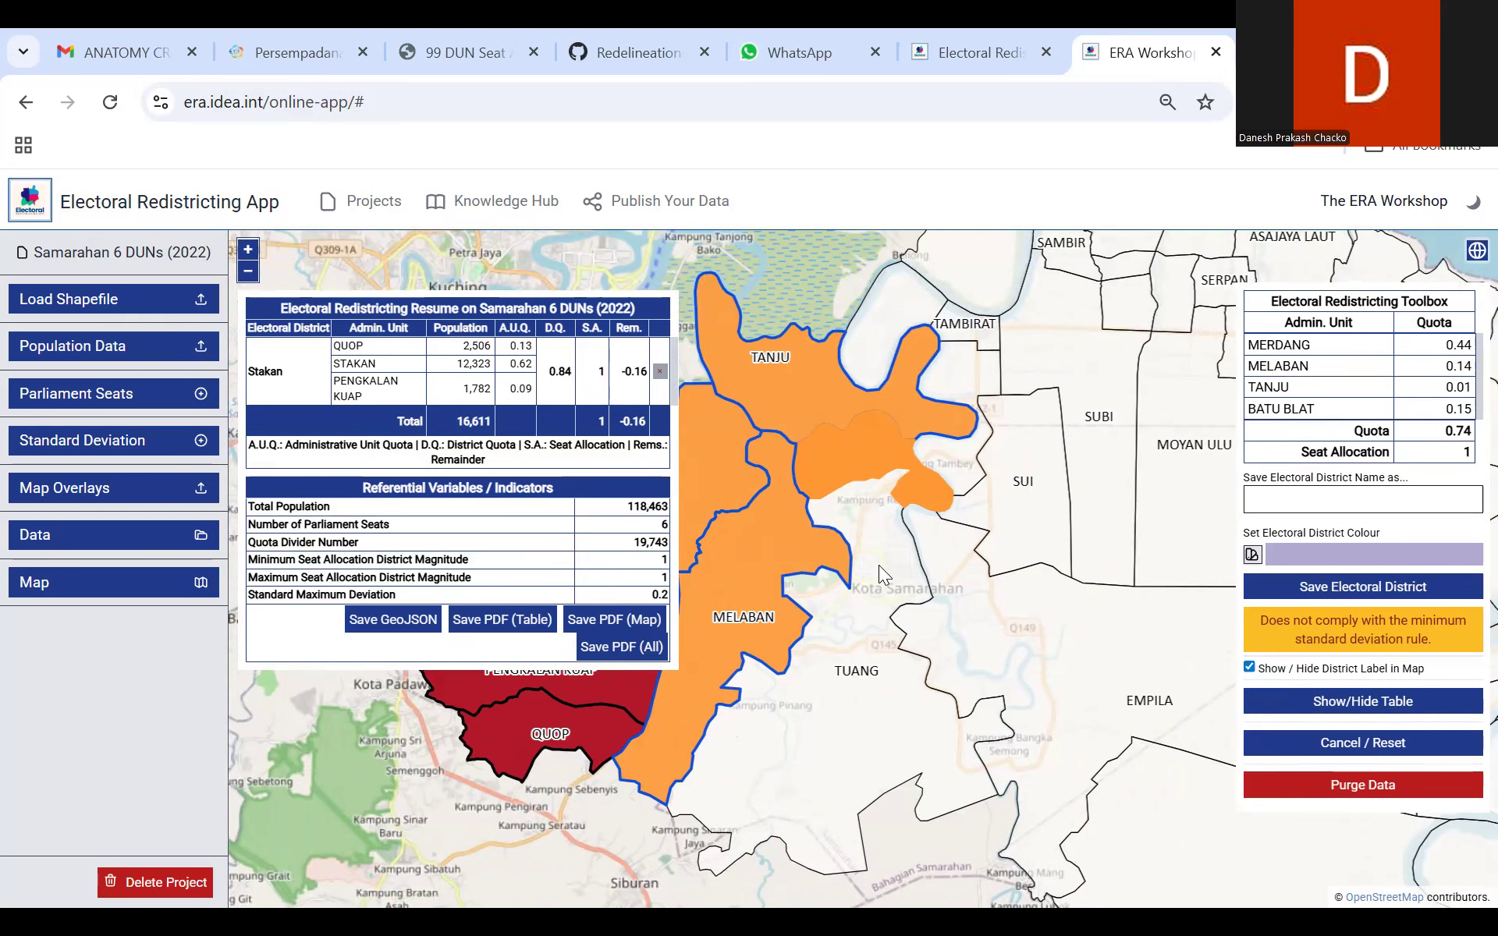
# Step: Deselect the Tanju and Batu Blat areas, keeping Merdang and Melaban in the district selection
pyautogui.click(800, 383)
pyautogui.click(924, 355)
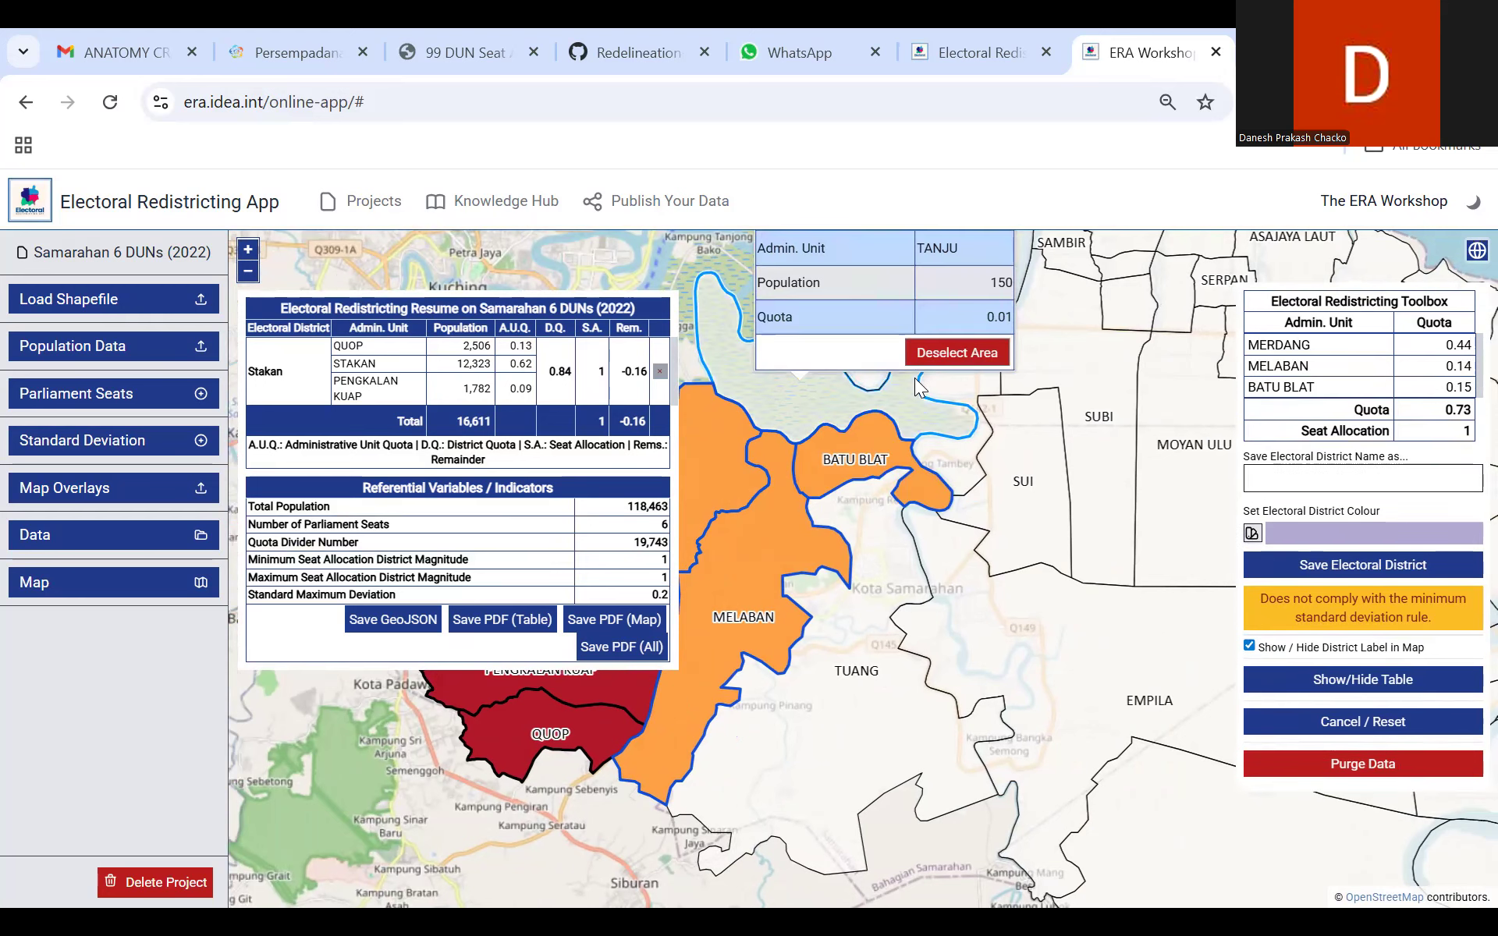
pyautogui.click(872, 457)
pyautogui.click(1014, 418)
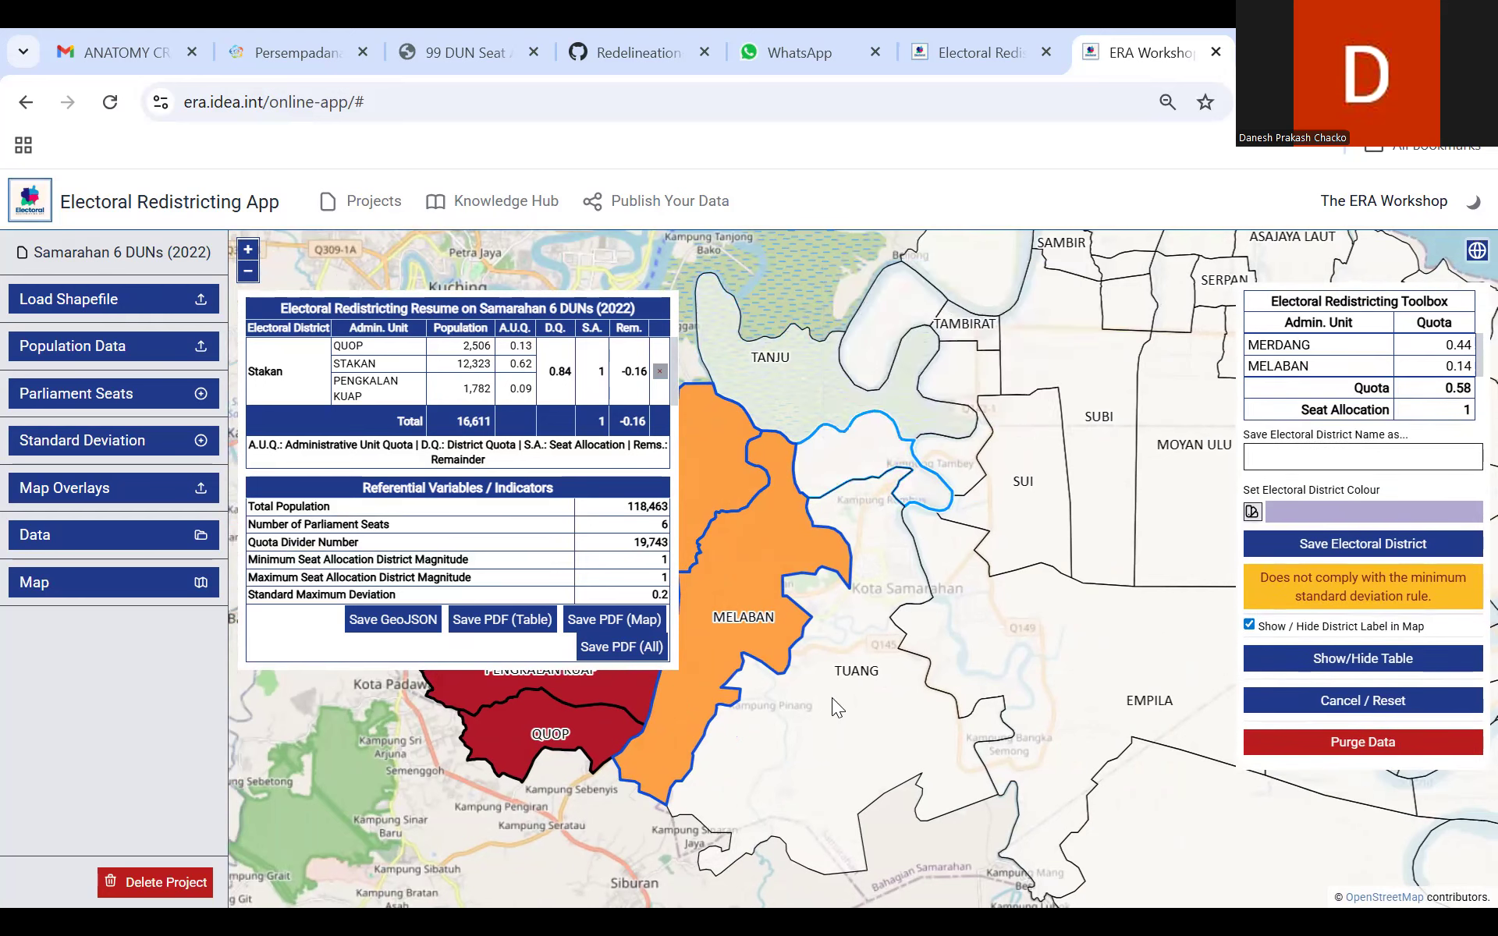
# Step: Deselect the Merdang and Melaban areas to empty the current electoral district selection
pyautogui.moveTo(760, 715); pyautogui.dragTo(936, 737)
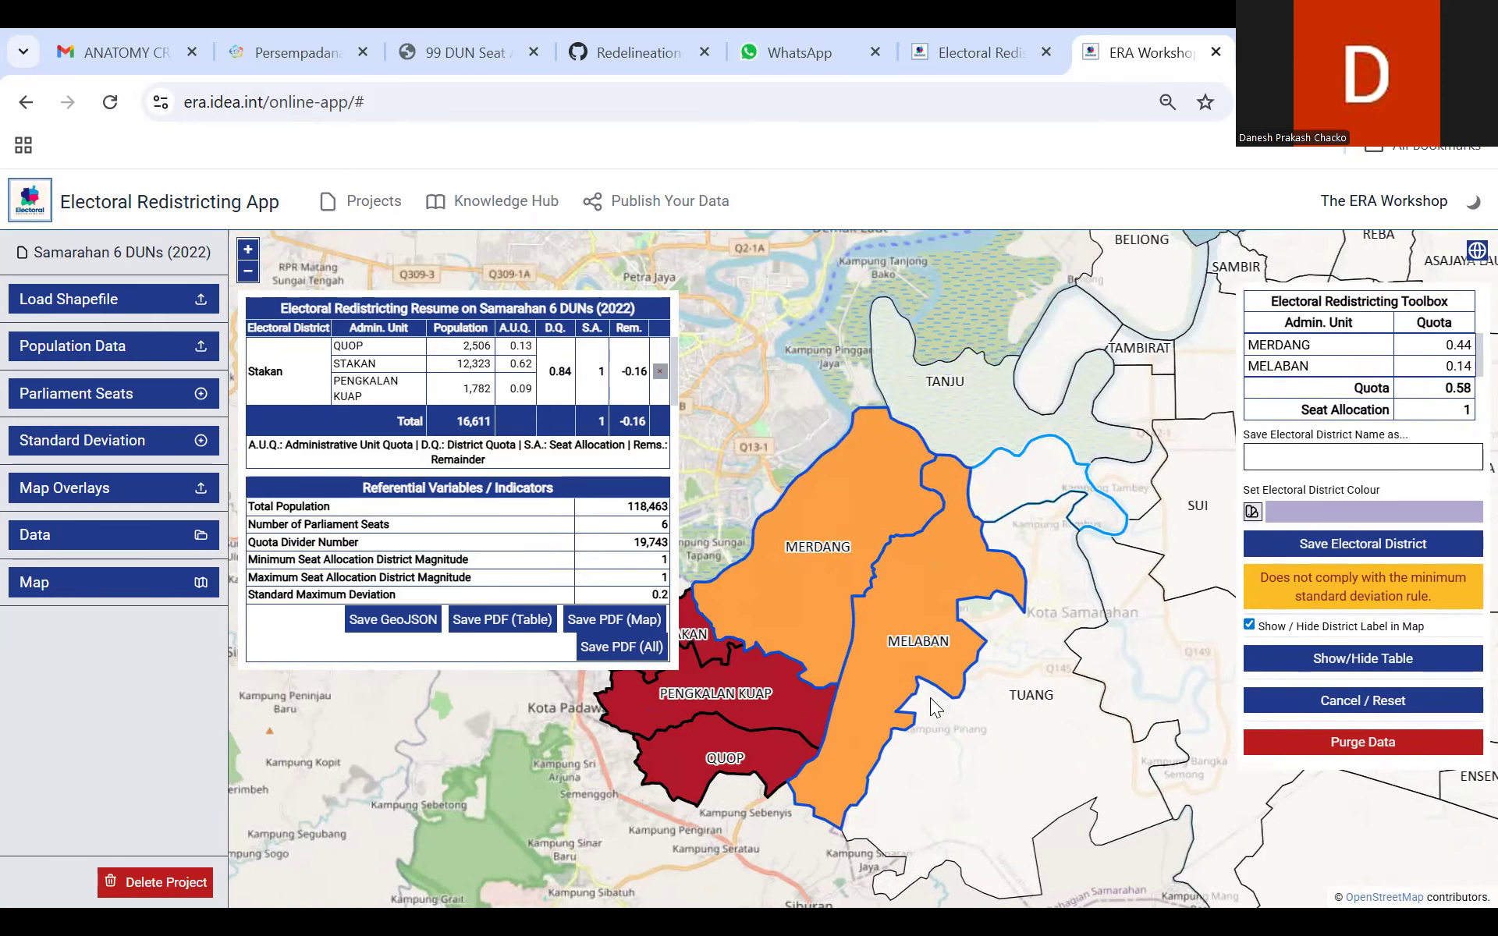
pyautogui.click(833, 585)
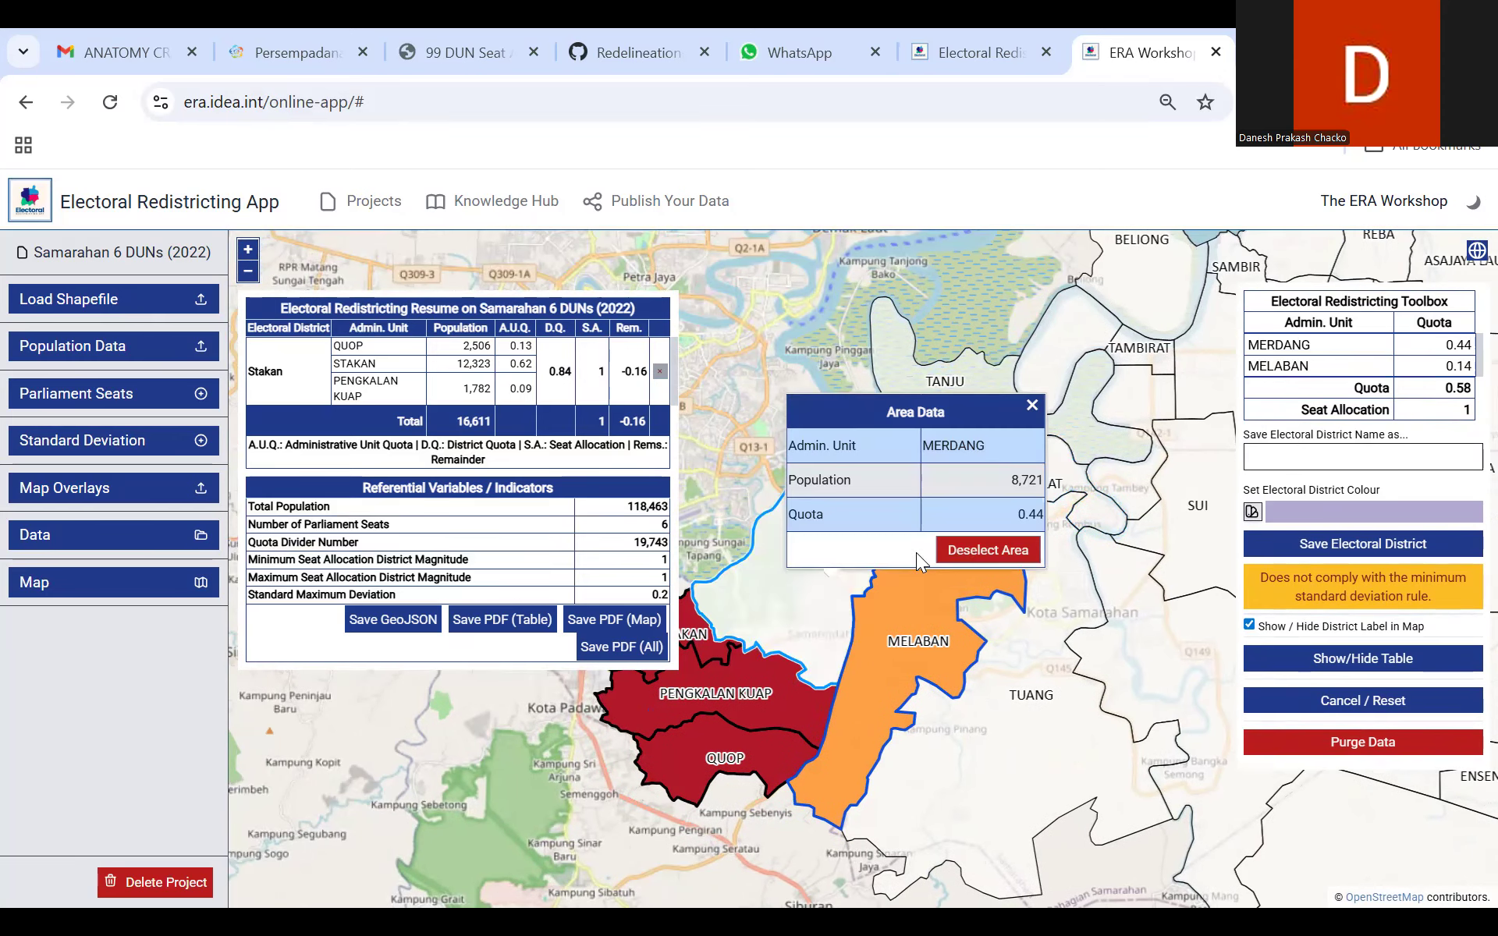
pyautogui.click(969, 556)
pyautogui.click(920, 625)
pyautogui.moveTo(911, 635); pyautogui.dragTo(759, 606)
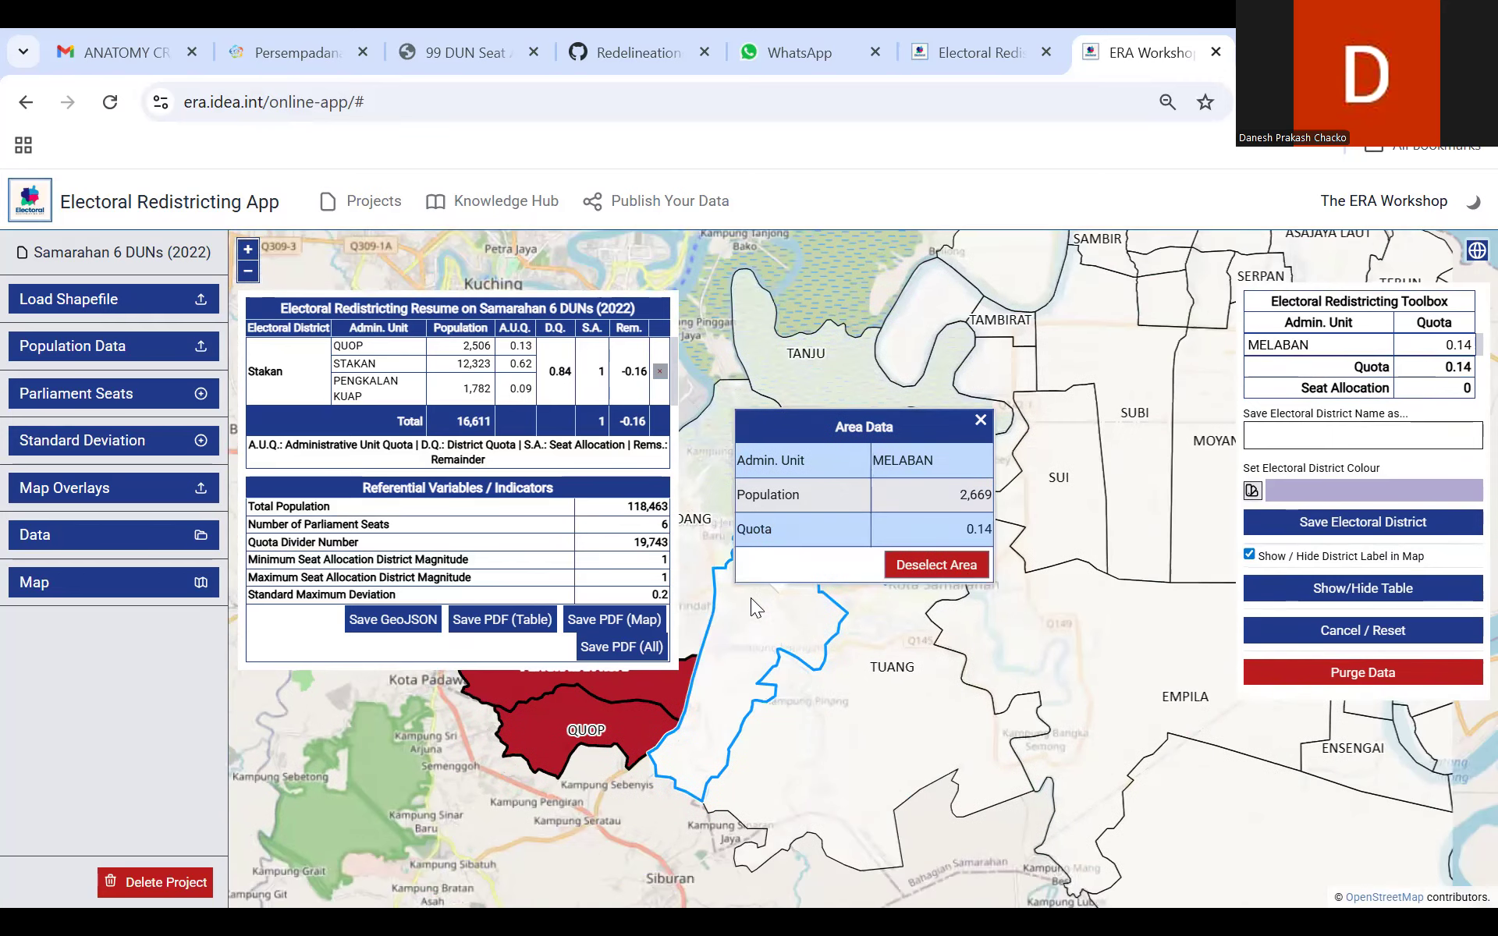
pyautogui.click(952, 567)
pyautogui.moveTo(766, 672); pyautogui.dragTo(953, 615)
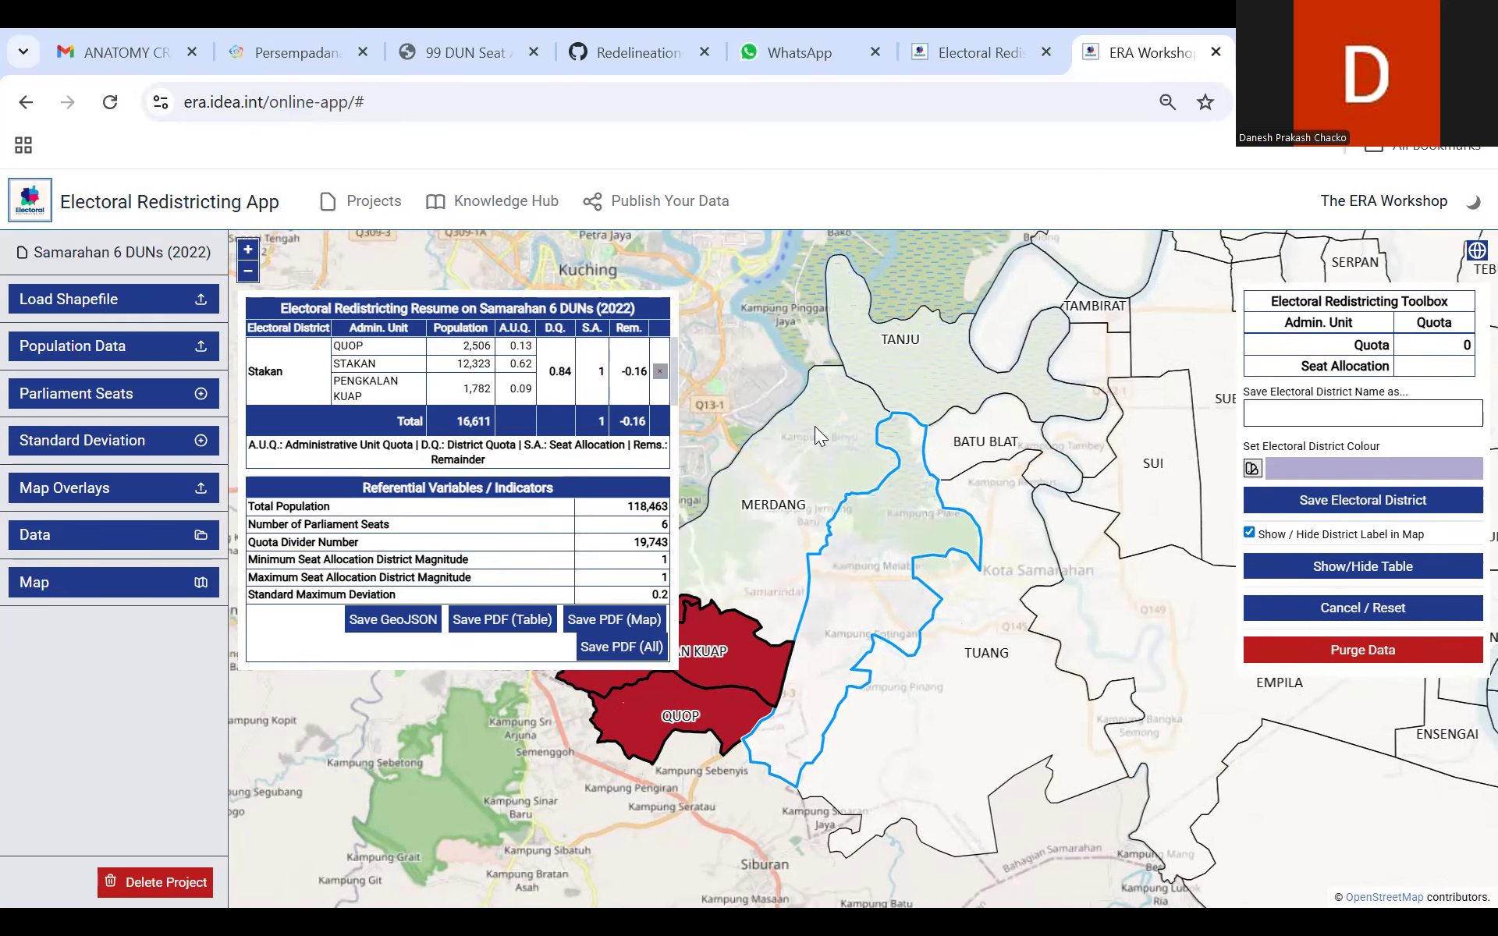
# Step: Reselect the Merdang and Melaban areas for the second electoral district
pyautogui.click(777, 392)
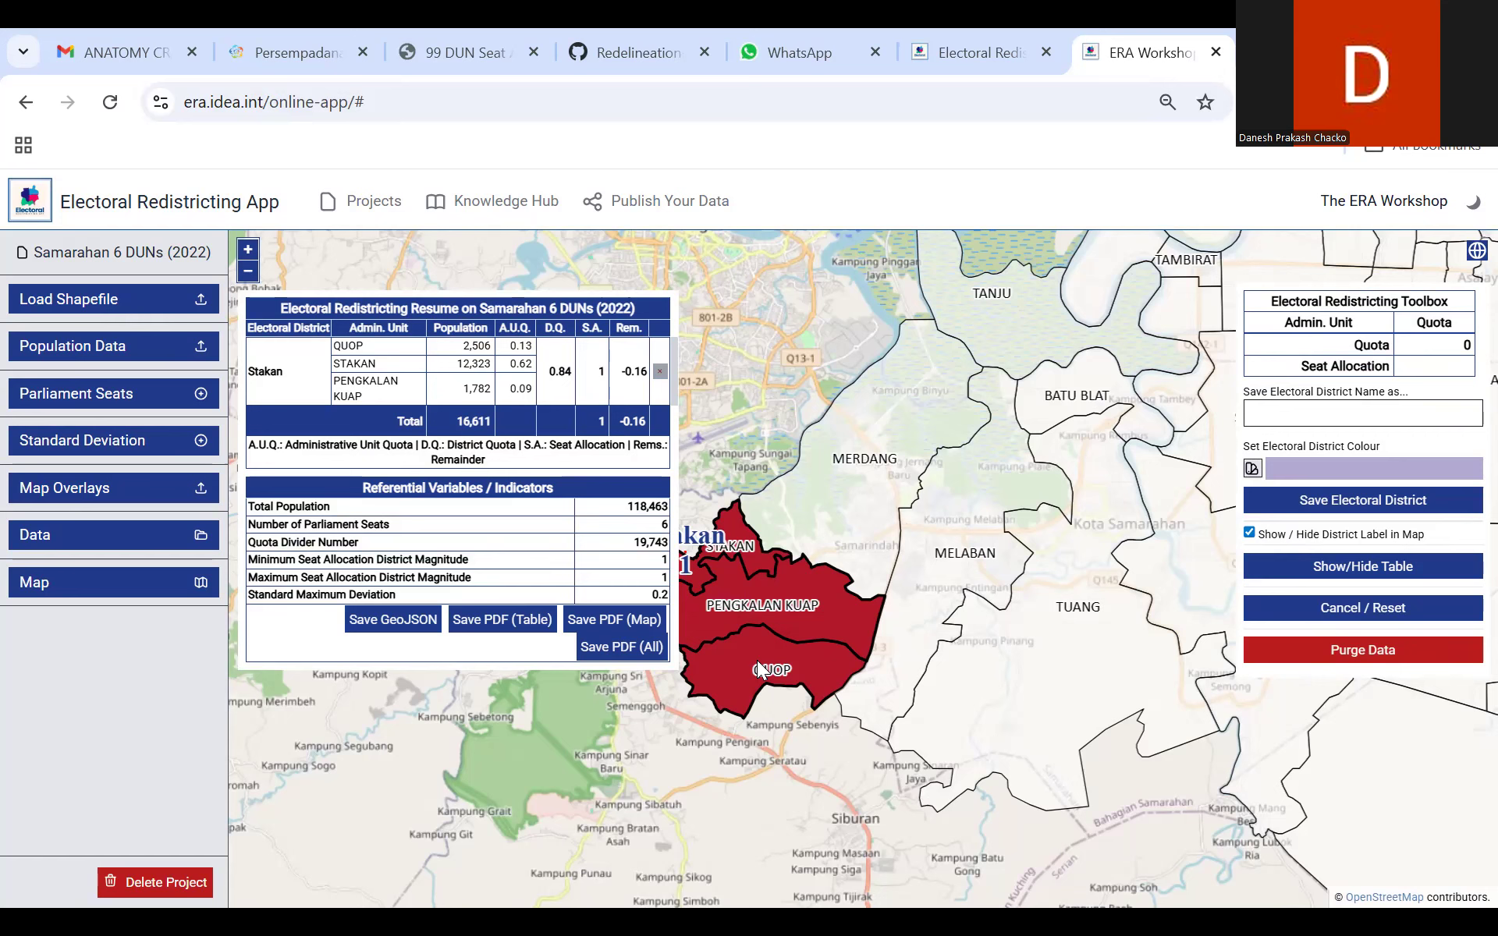
pyautogui.click(856, 470)
pyautogui.click(1006, 435)
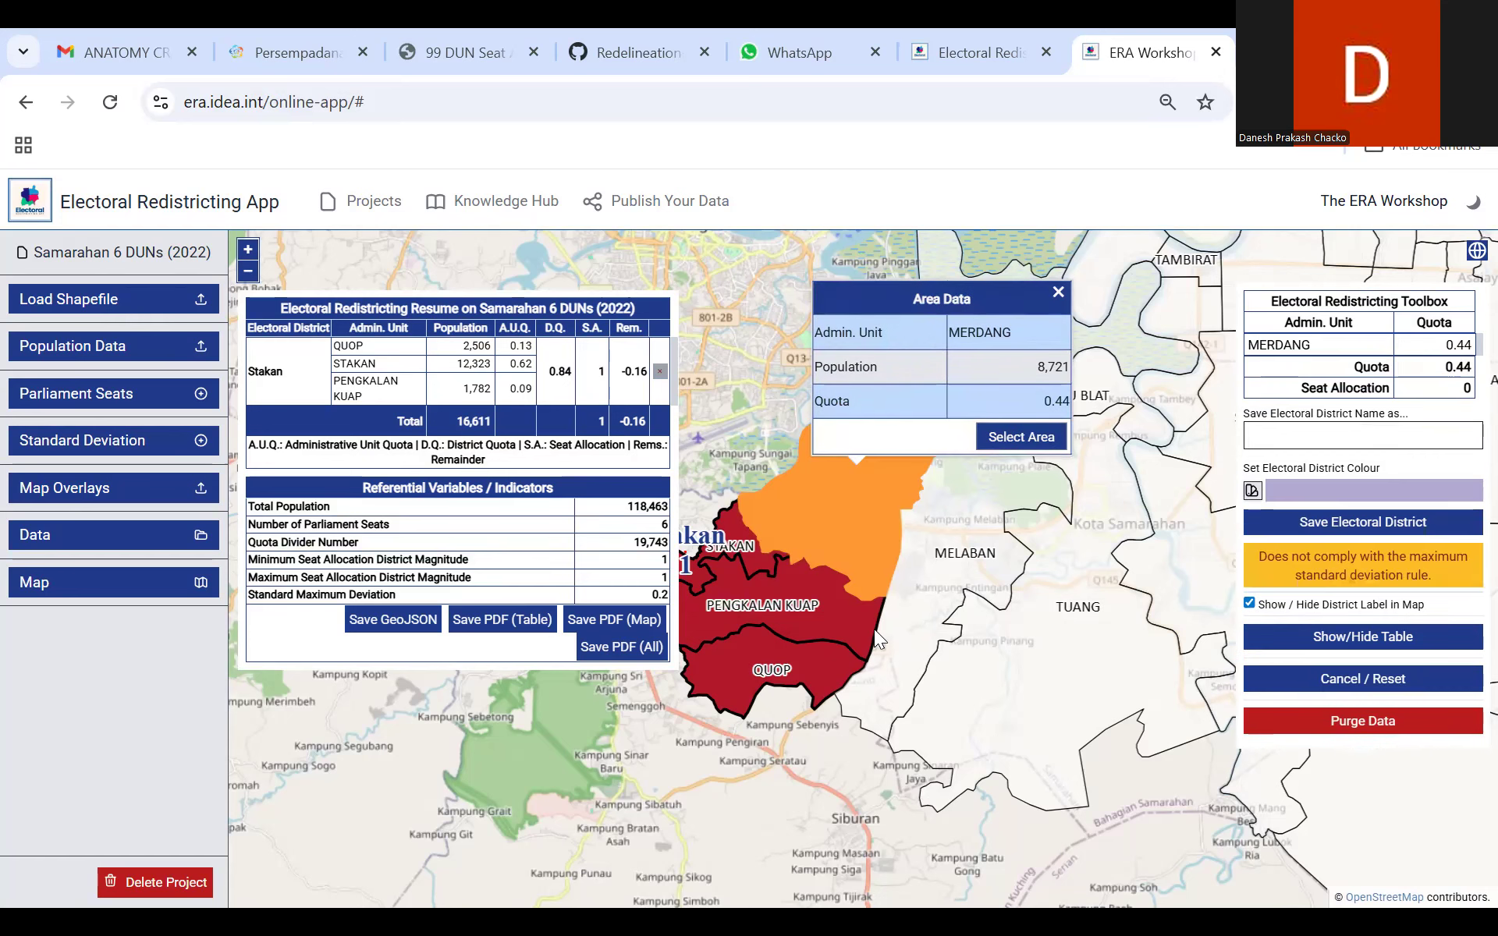
pyautogui.click(850, 543)
pyautogui.click(1006, 502)
# Step: Try adding the Tuang area again to the reselected Merdang and Melaban areas
pyautogui.moveTo(905, 693); pyautogui.dragTo(742, 755)
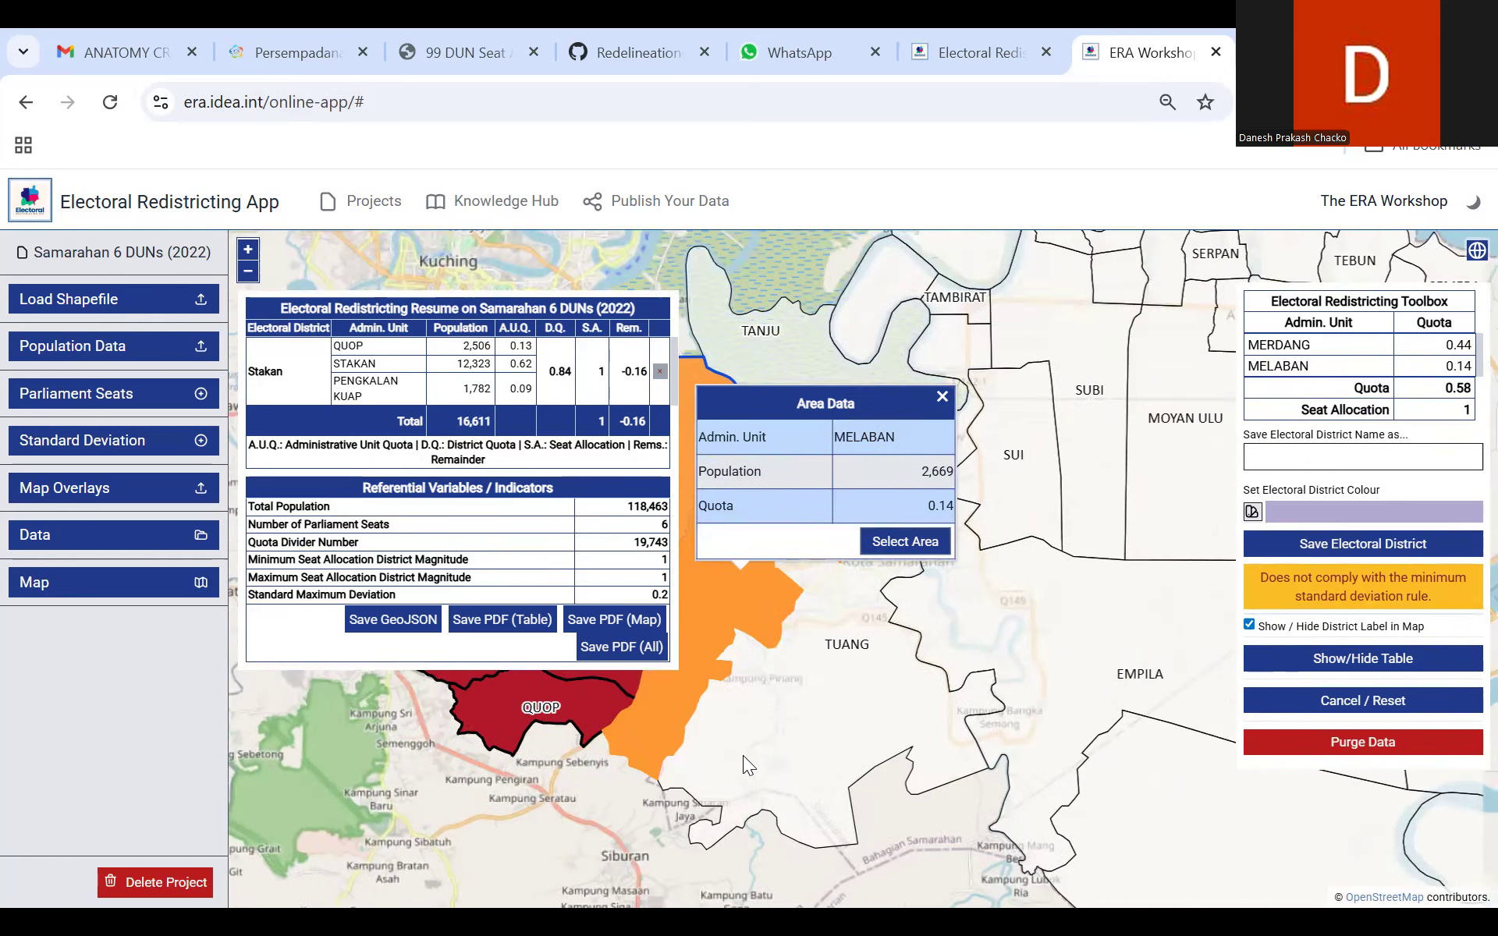
pyautogui.click(789, 695)
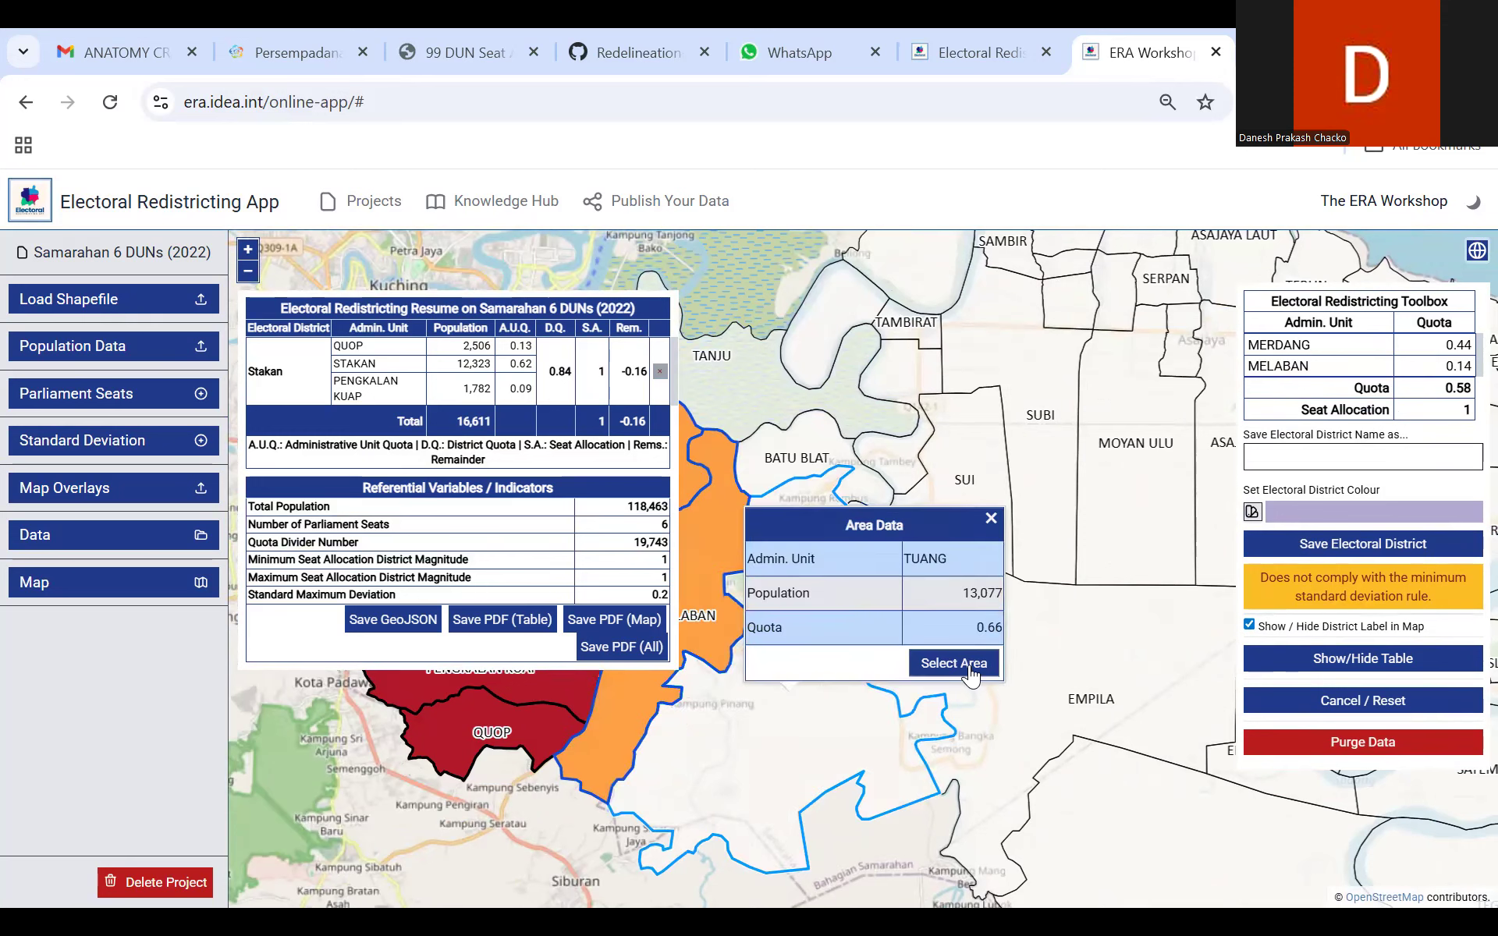
pyautogui.click(953, 663)
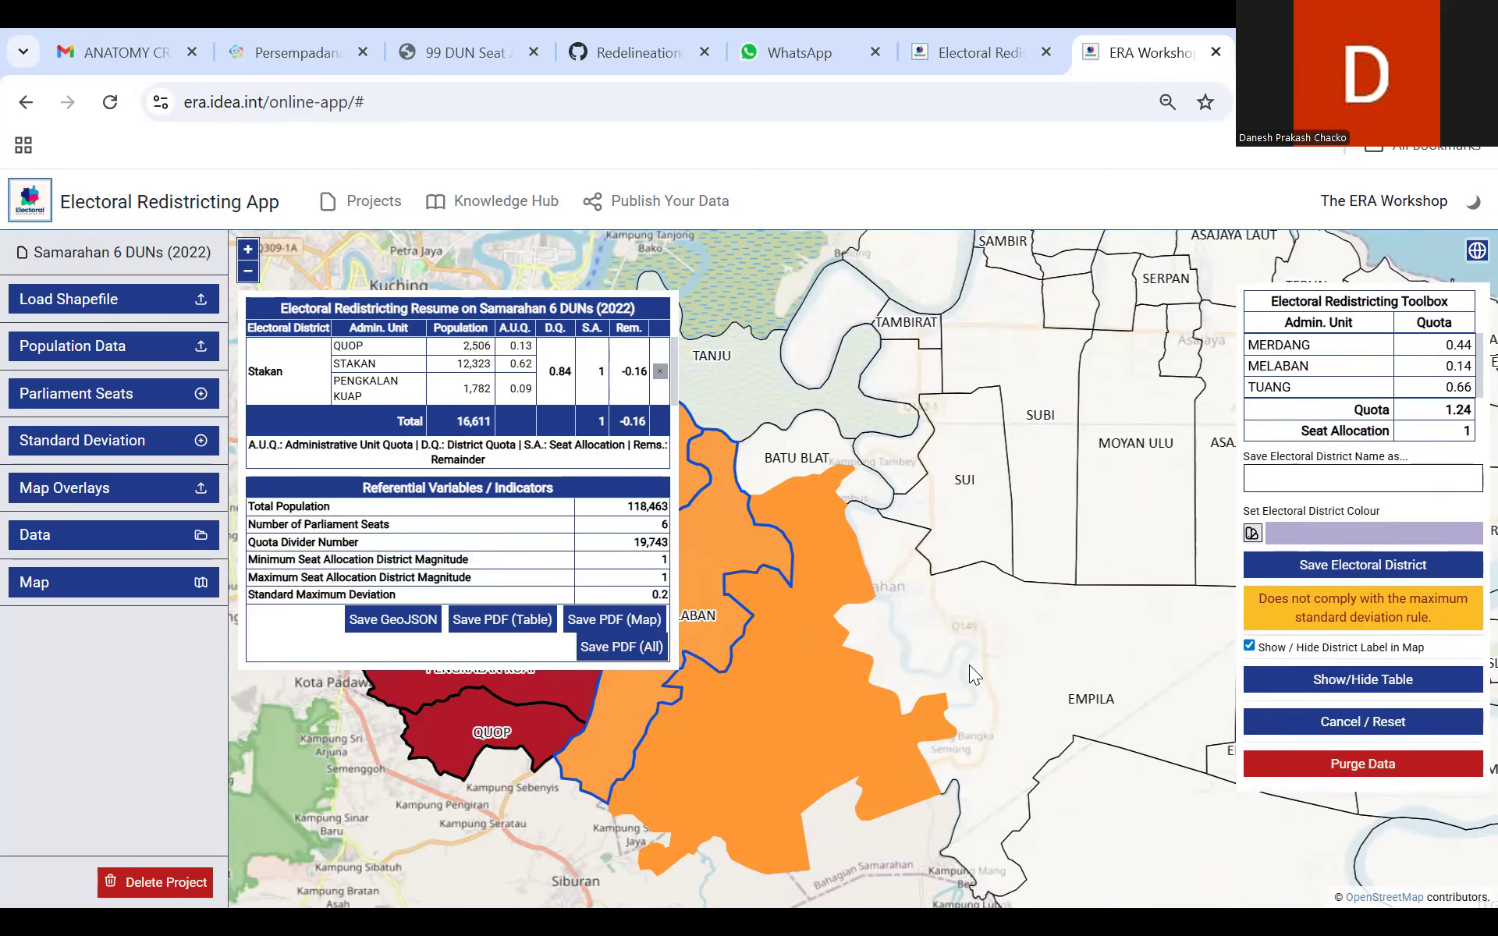
# Step: Clear the district selection by deselecting the Melaban, Tuang and Merdang areas
pyautogui.moveTo(749, 688); pyautogui.dragTo(888, 616)
pyautogui.click(913, 629)
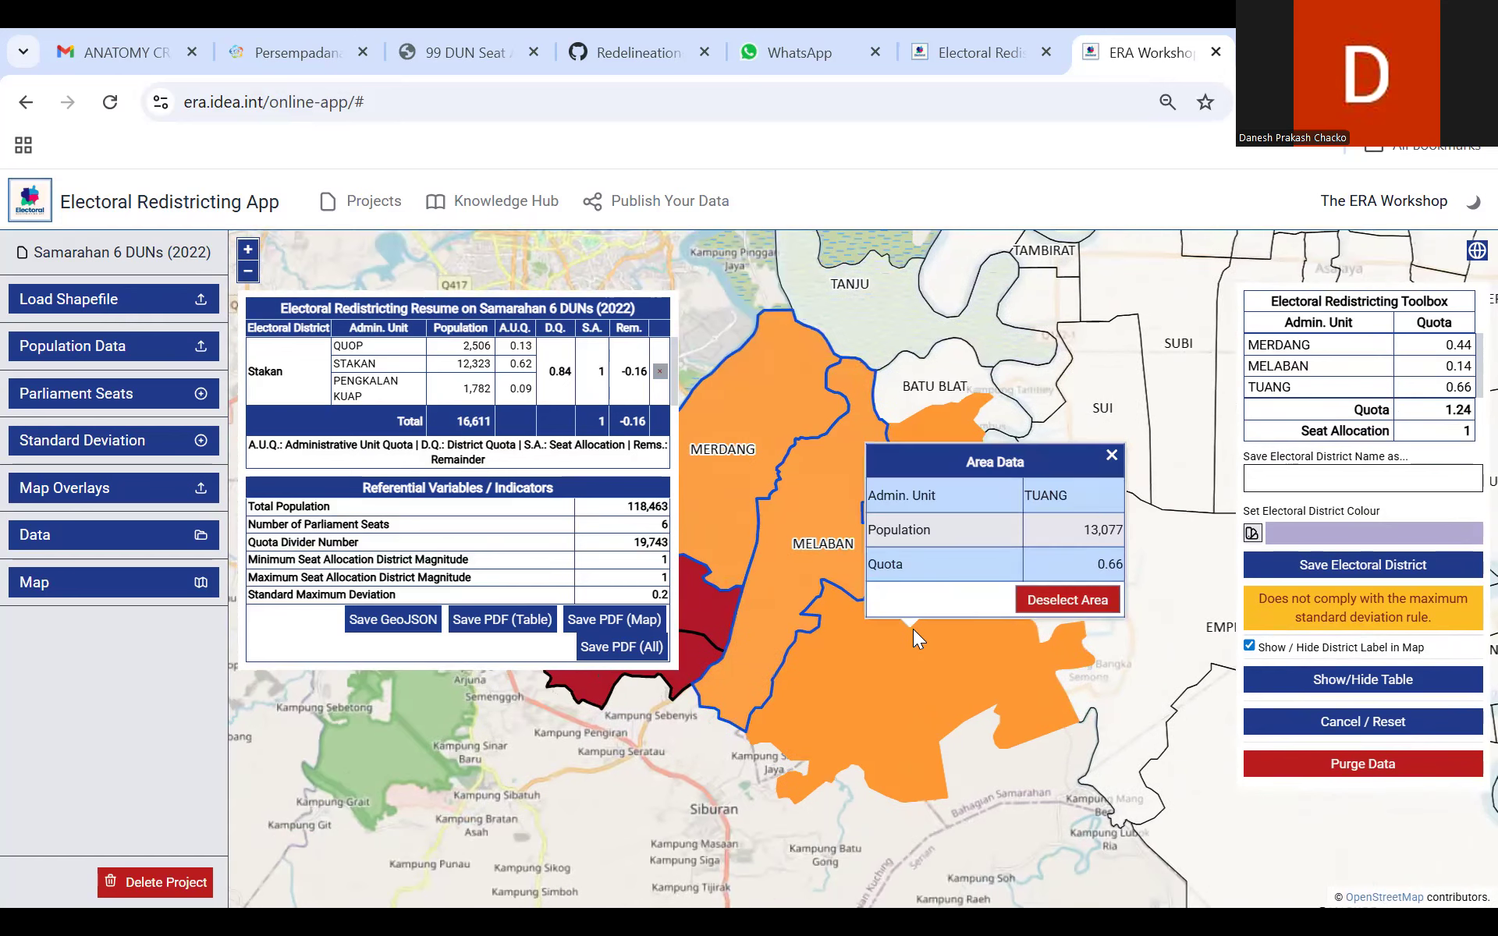
pyautogui.click(1015, 604)
pyautogui.click(847, 529)
pyautogui.click(971, 507)
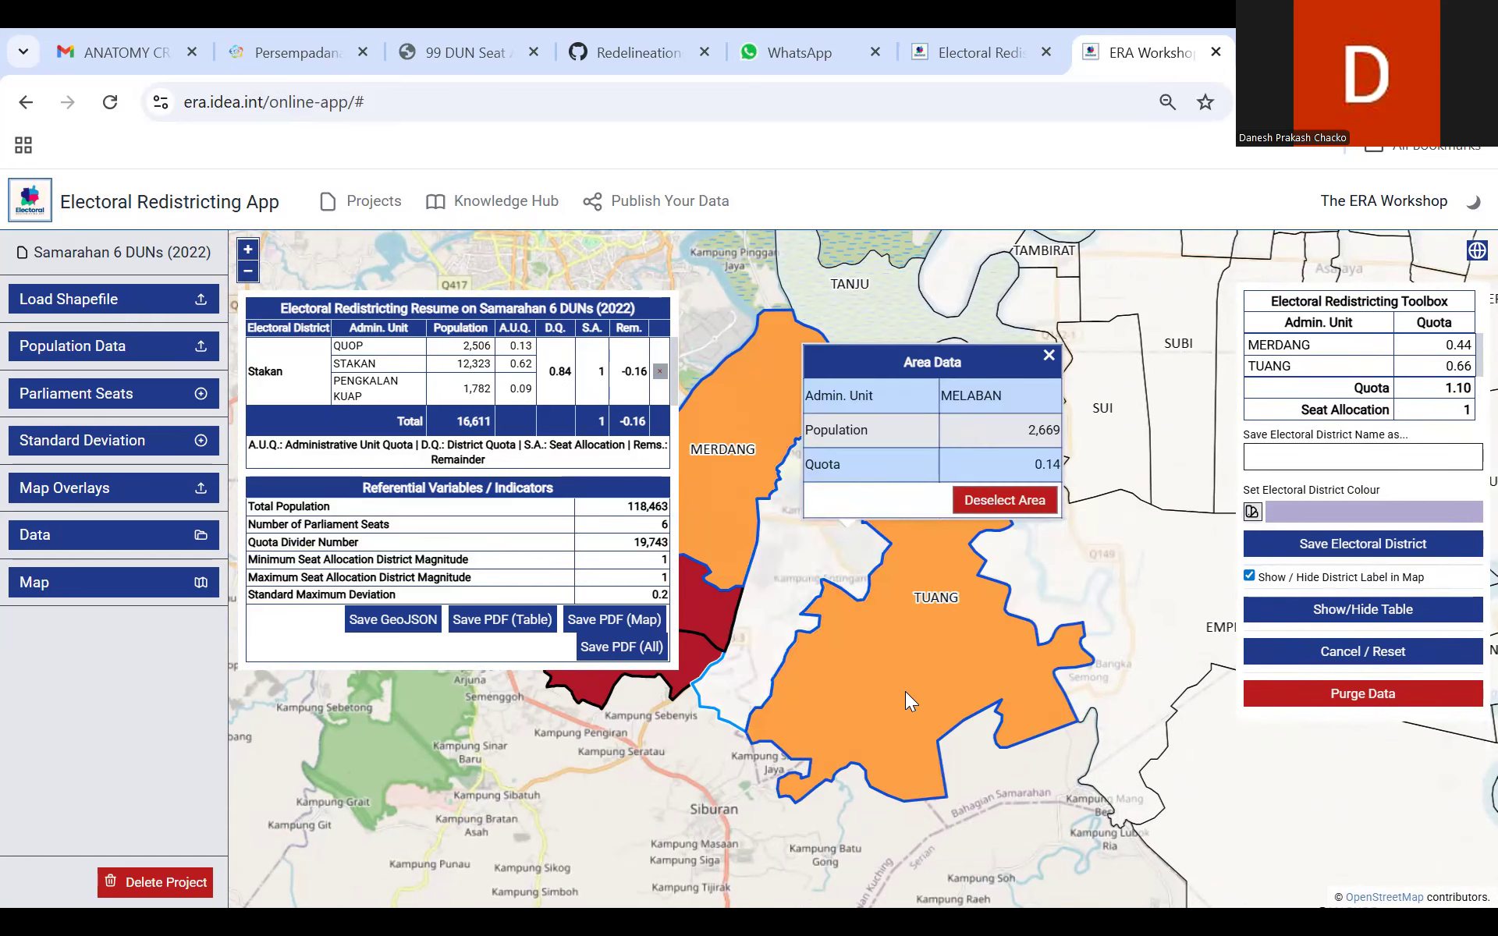
pyautogui.click(905, 690)
pyautogui.moveTo(916, 695); pyautogui.dragTo(822, 704)
pyautogui.click(978, 669)
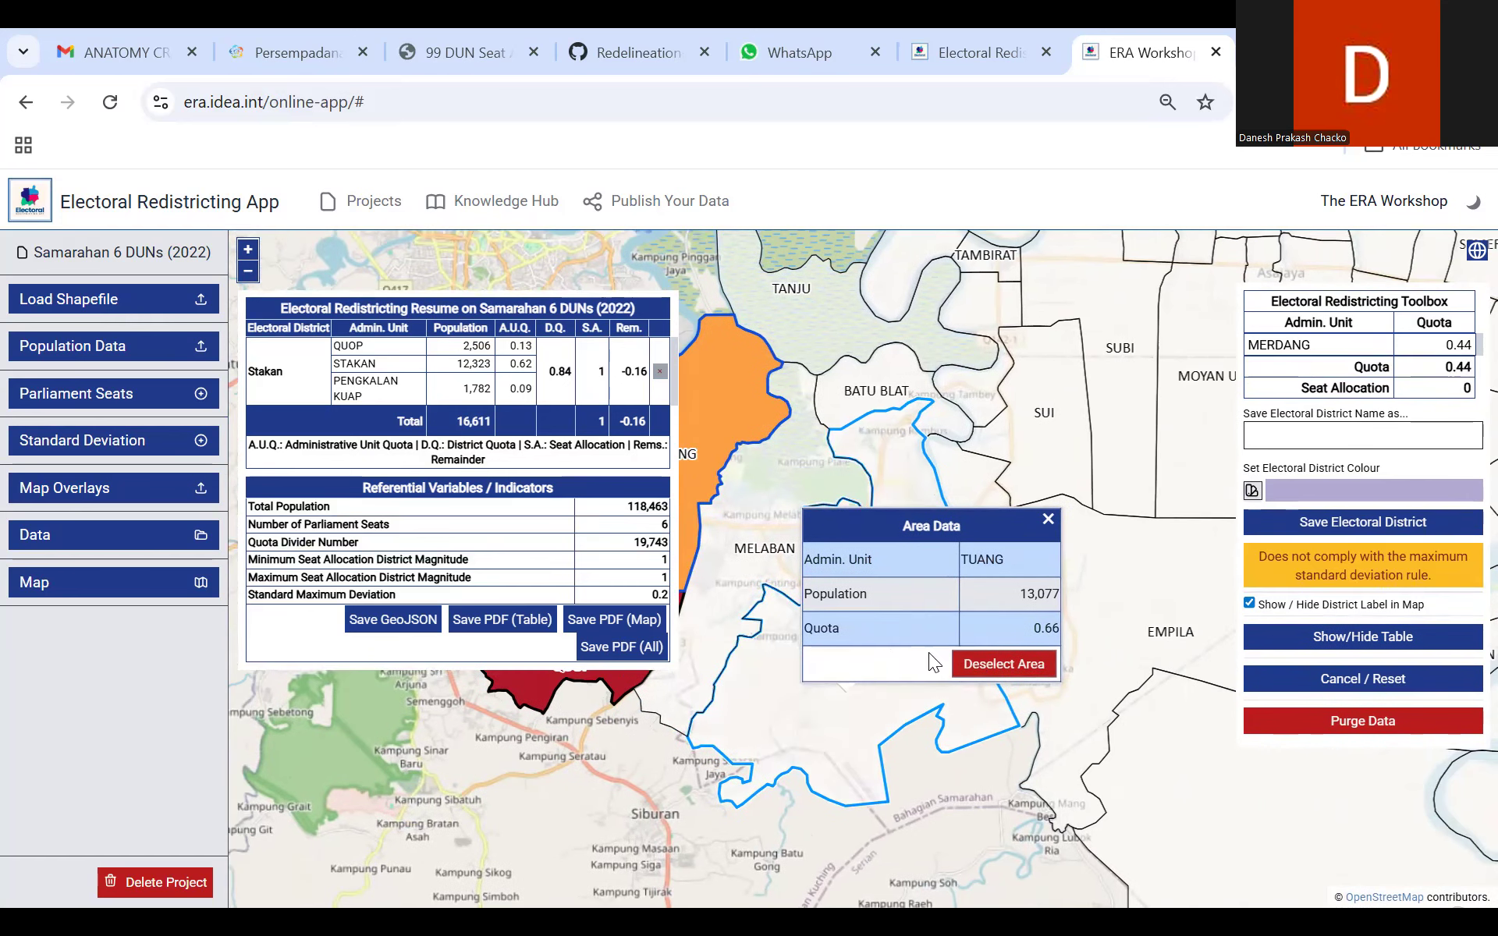
pyautogui.click(773, 415)
pyautogui.click(866, 375)
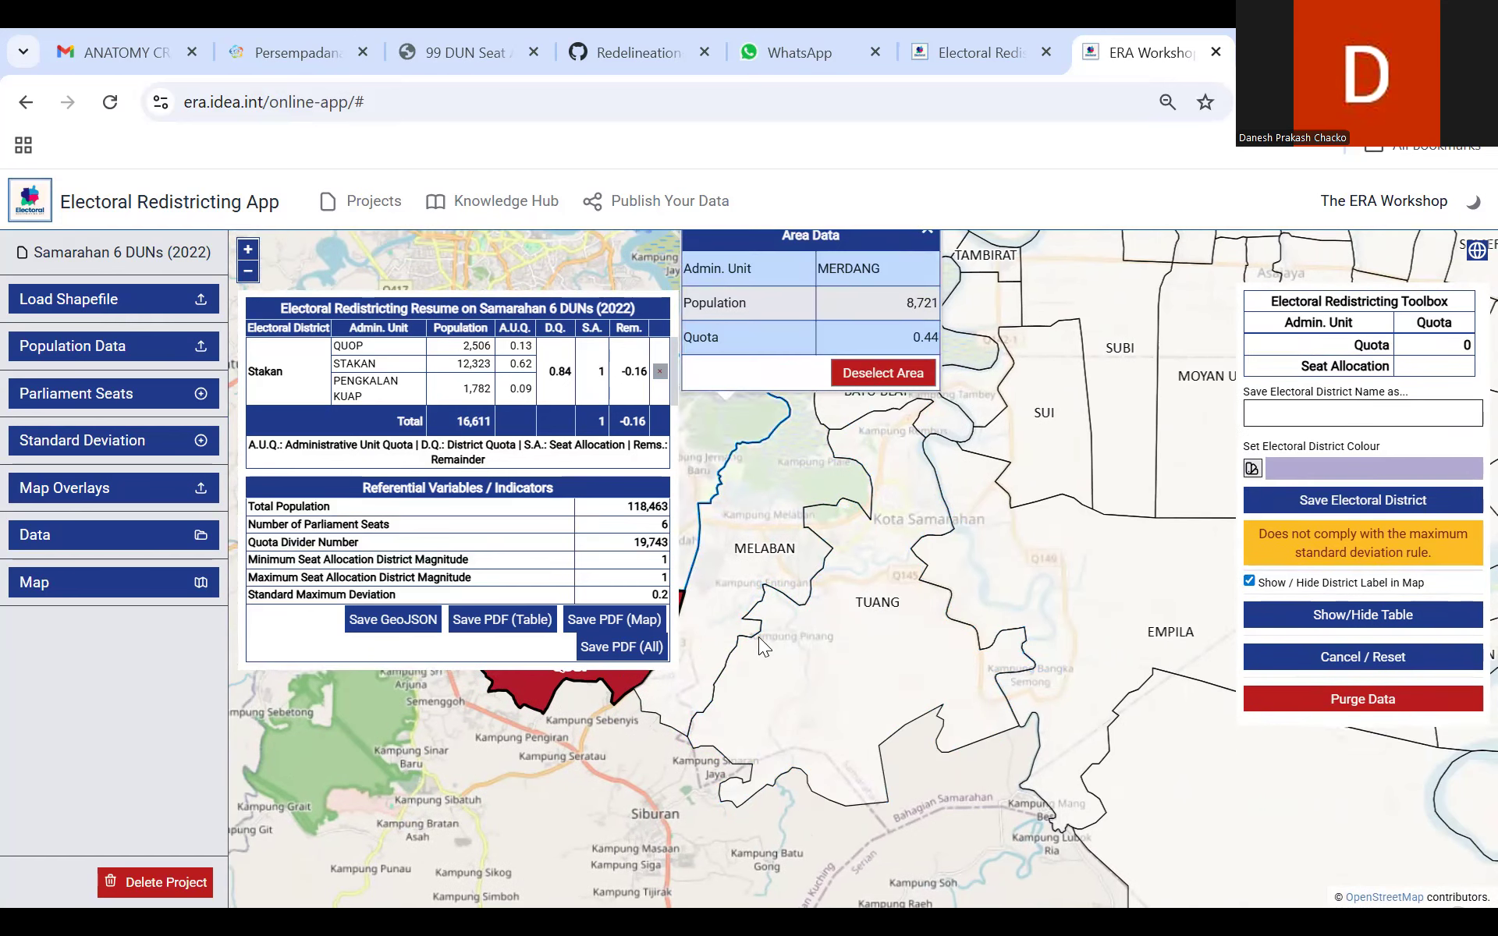
# Step: Try to deselect the Quop area from the saved Stakan district, and delete the entire Stakan district instead
pyautogui.moveTo(758, 637); pyautogui.dragTo(1007, 650)
pyautogui.click(799, 663)
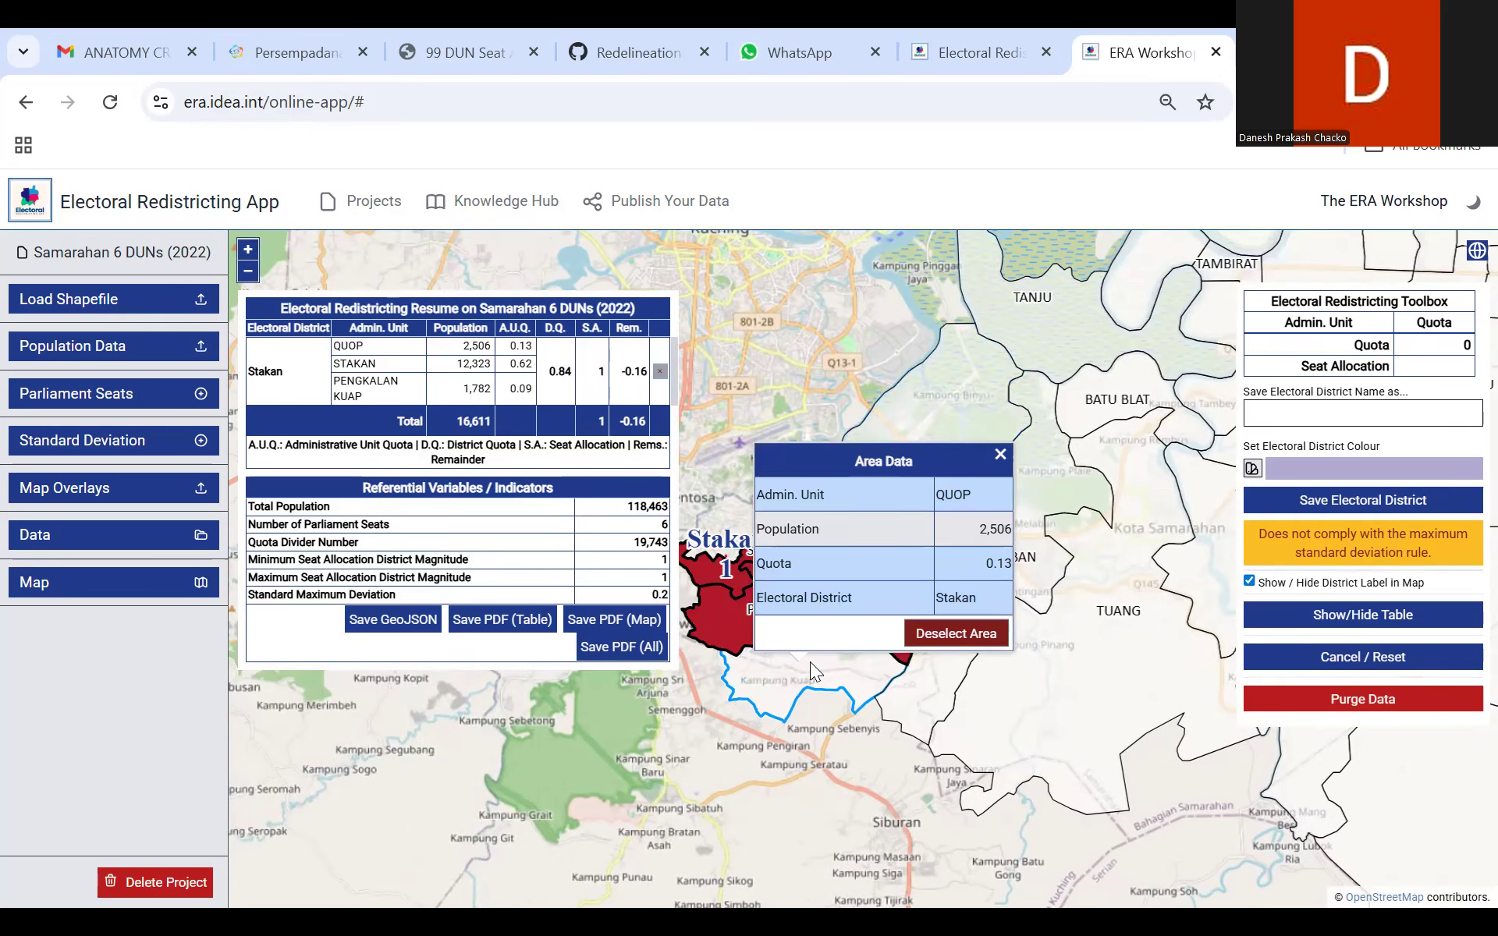
pyautogui.click(930, 639)
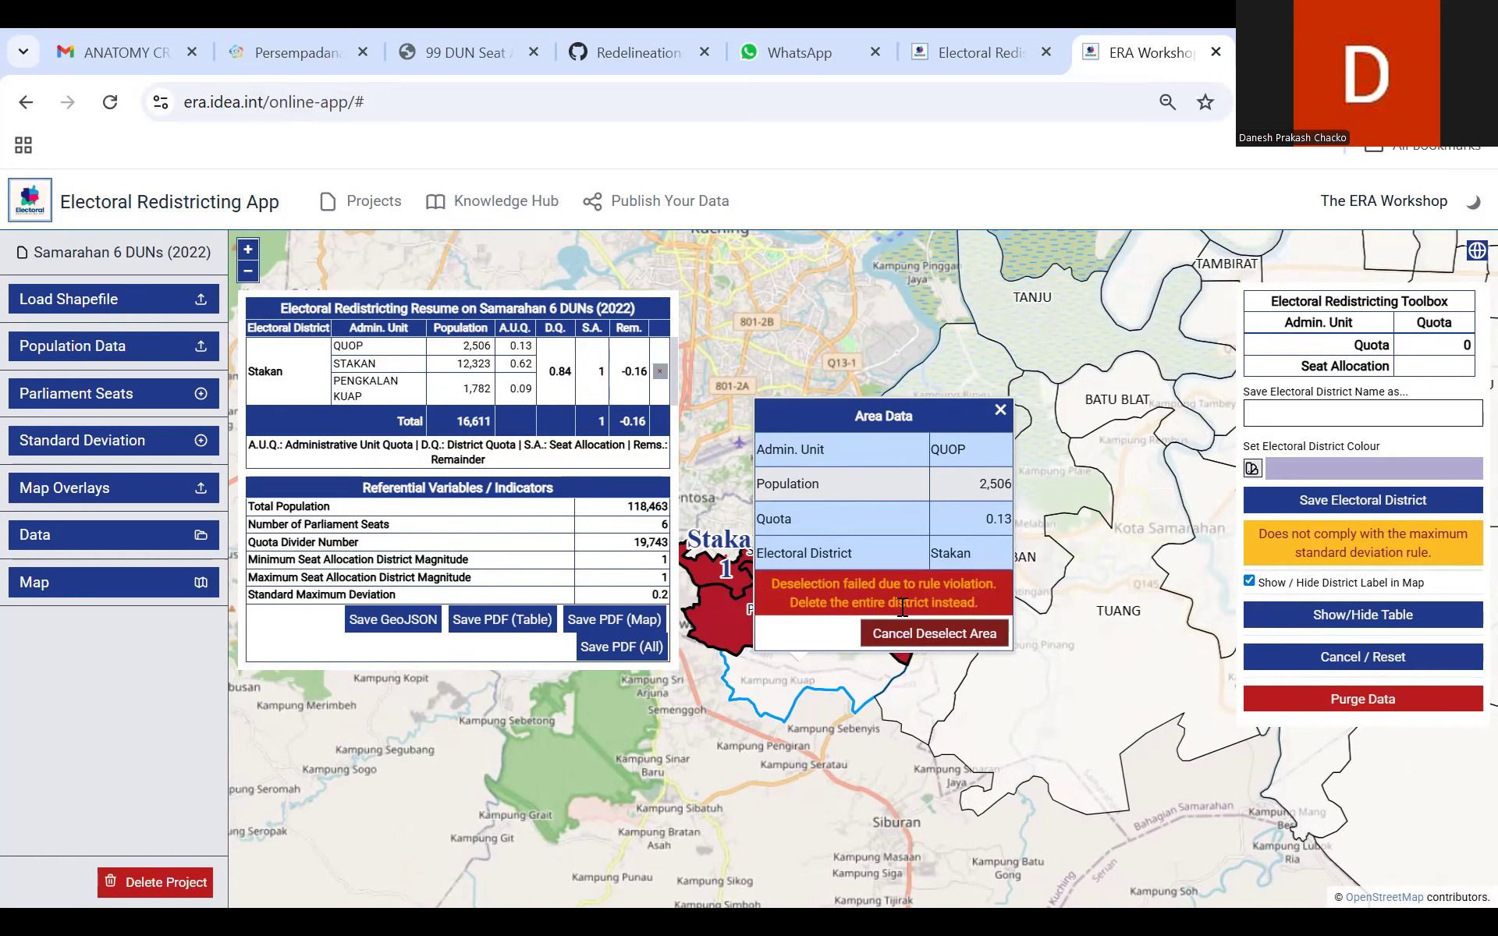
pyautogui.click(1001, 411)
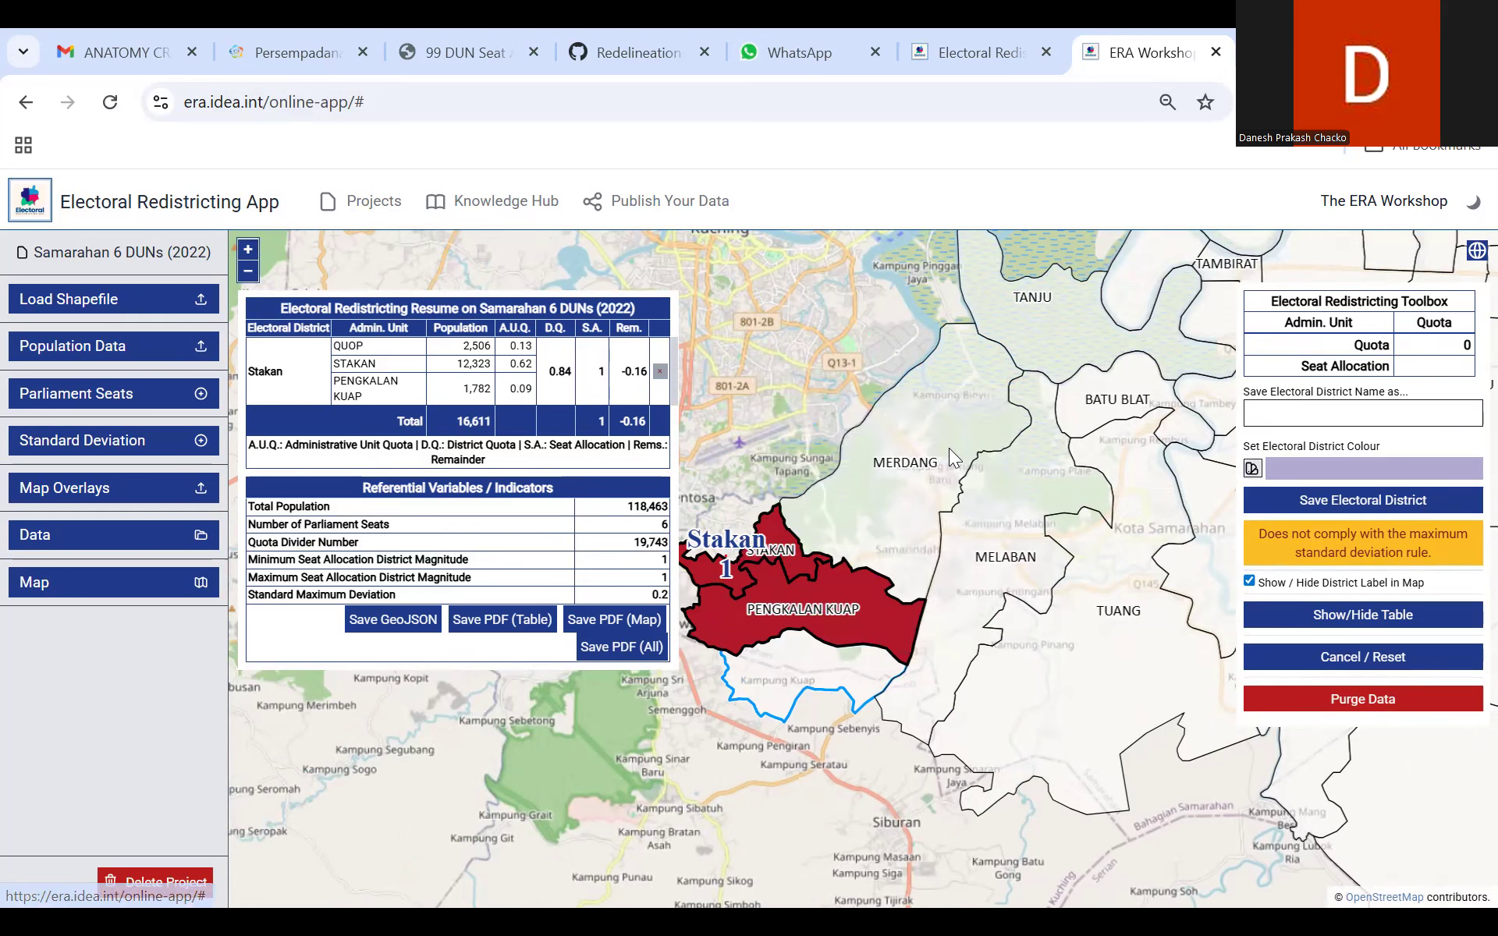
pyautogui.click(660, 373)
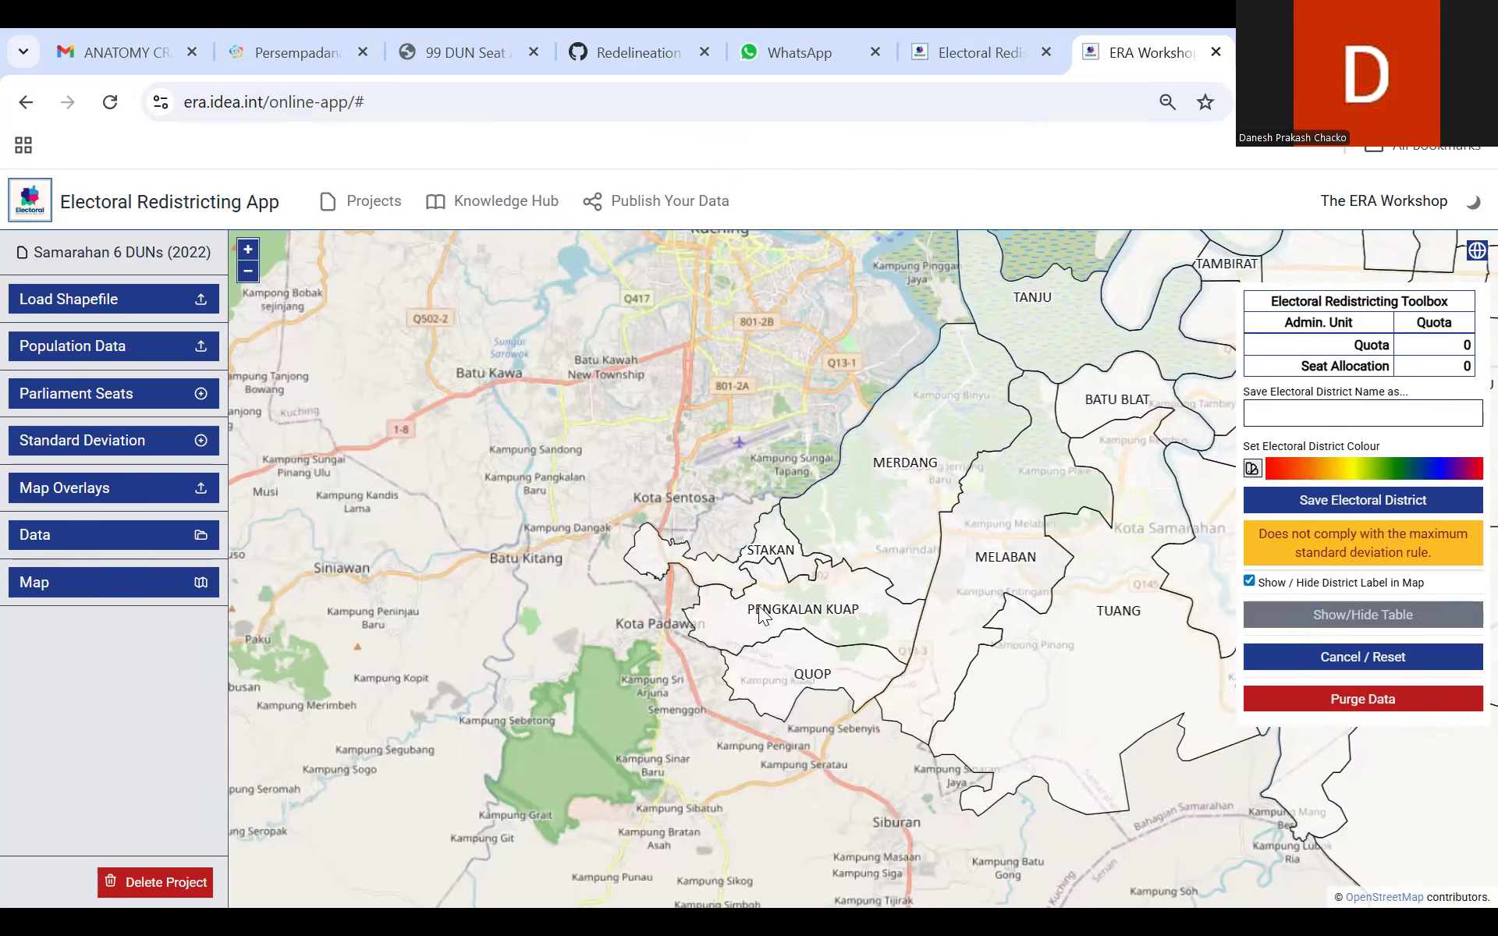
# Step: Select the Stakan and Pengkalan Kuap areas as units of a new electoral district
pyautogui.click(790, 563)
pyautogui.click(868, 536)
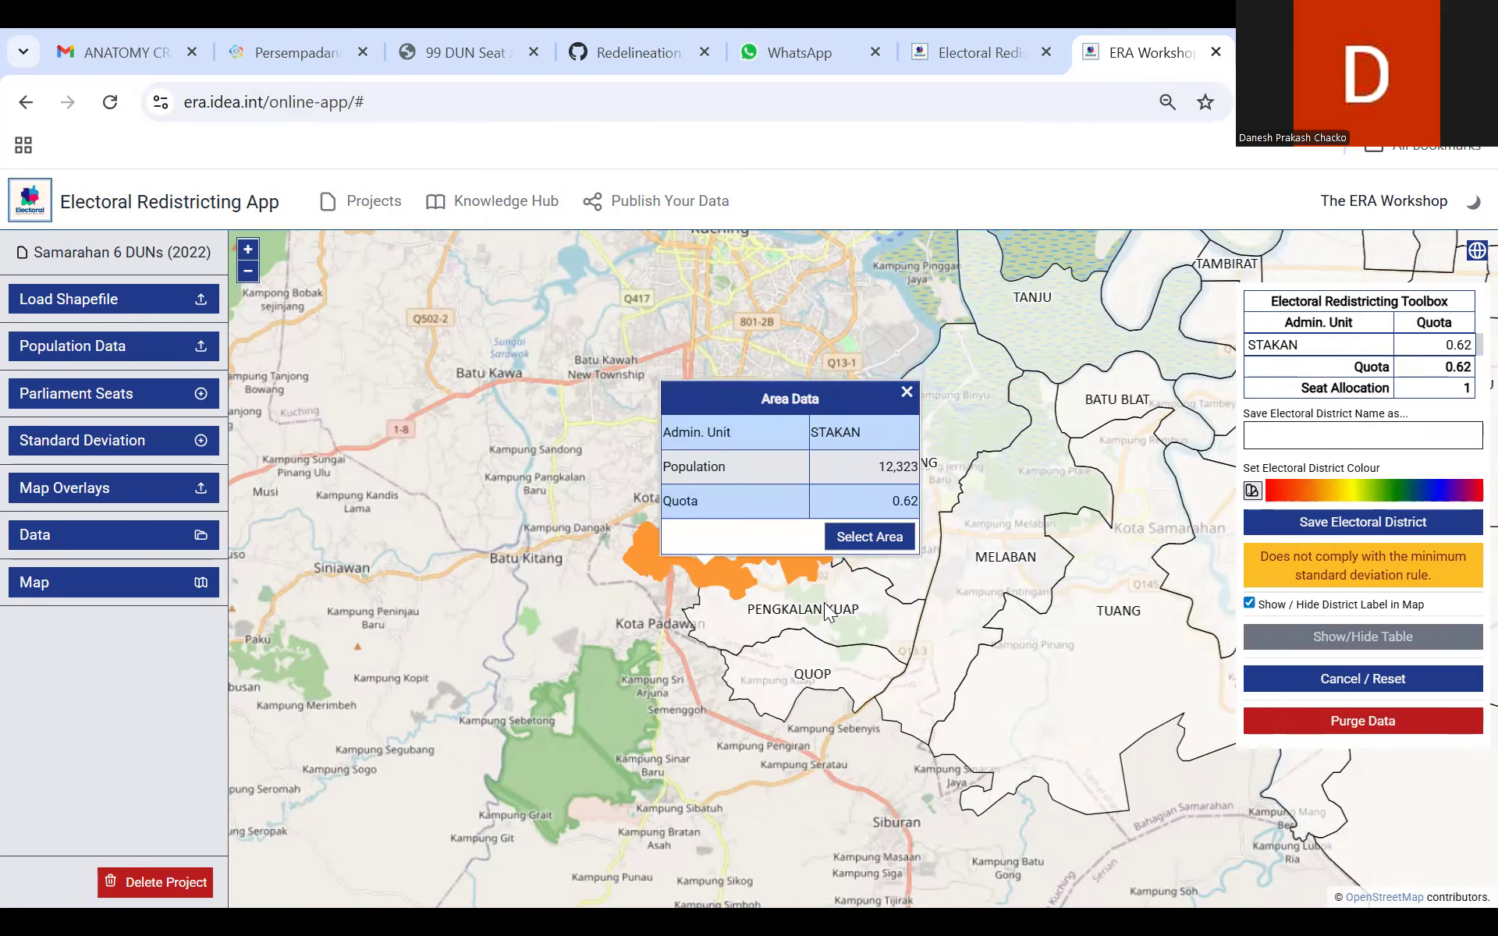
pyautogui.click(847, 602)
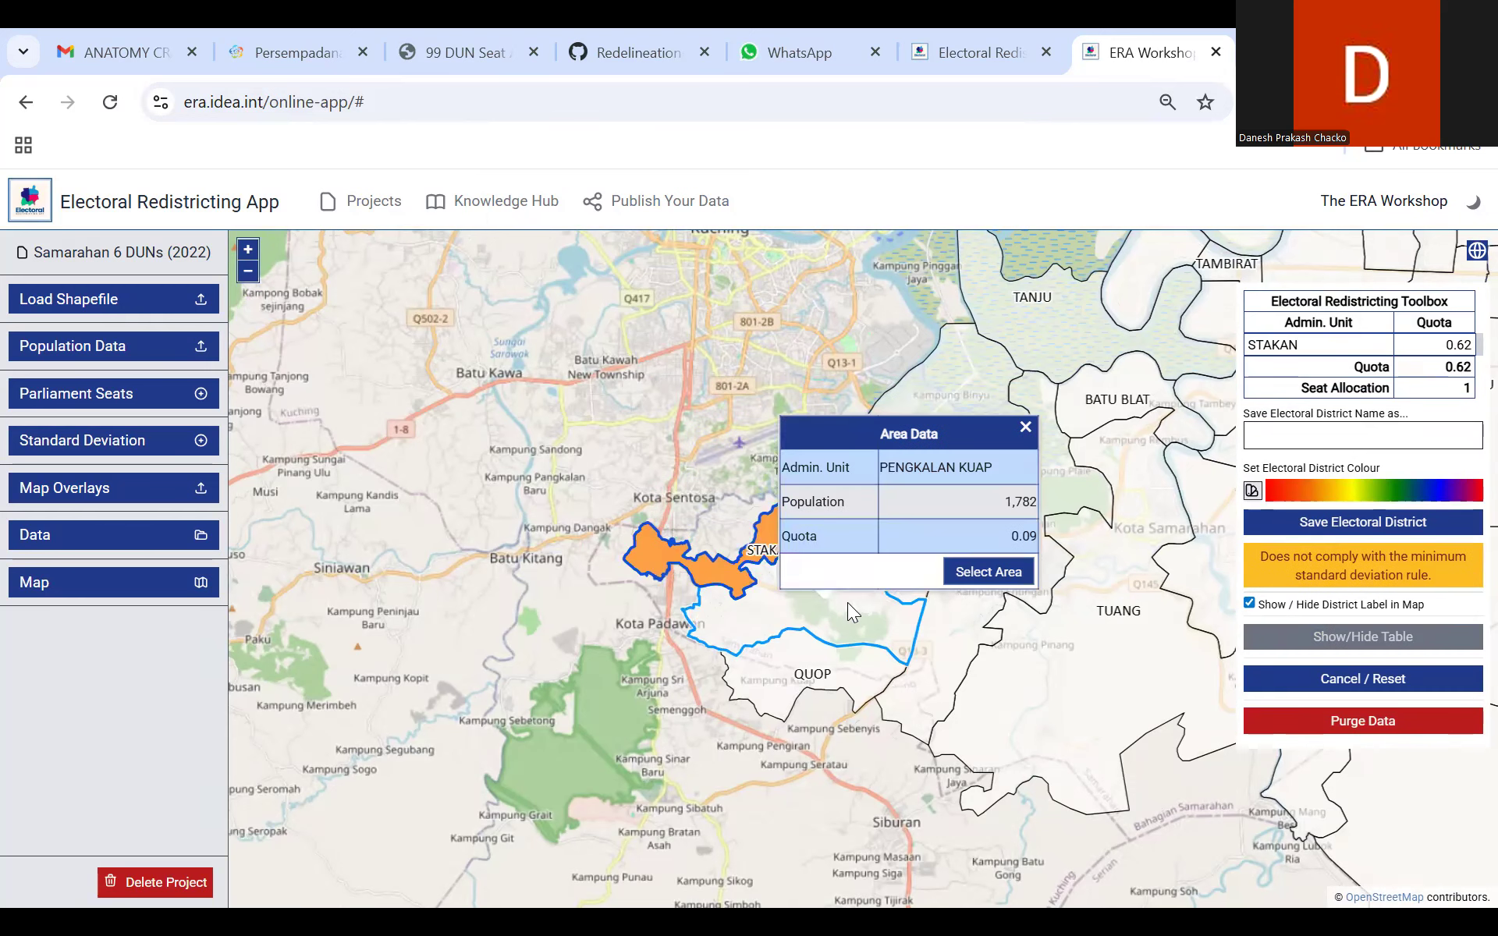
pyautogui.click(971, 572)
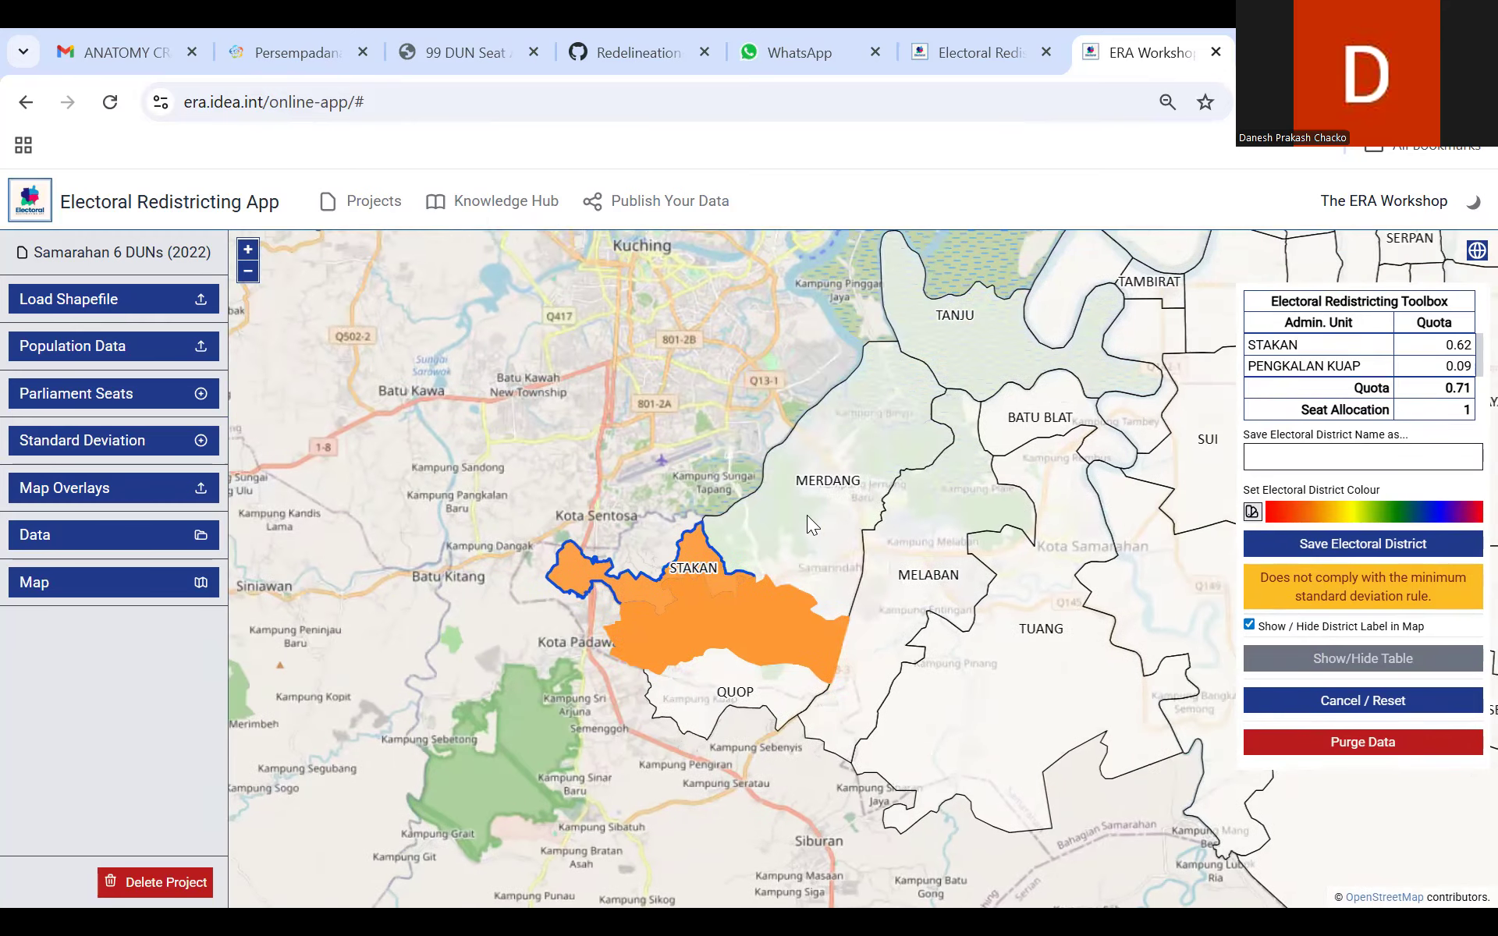
# Step: Add the Merdang area to the Stakan and Pengkalan Kuap selection and save the electoral district as Stakan
pyautogui.click(806, 514)
pyautogui.click(970, 484)
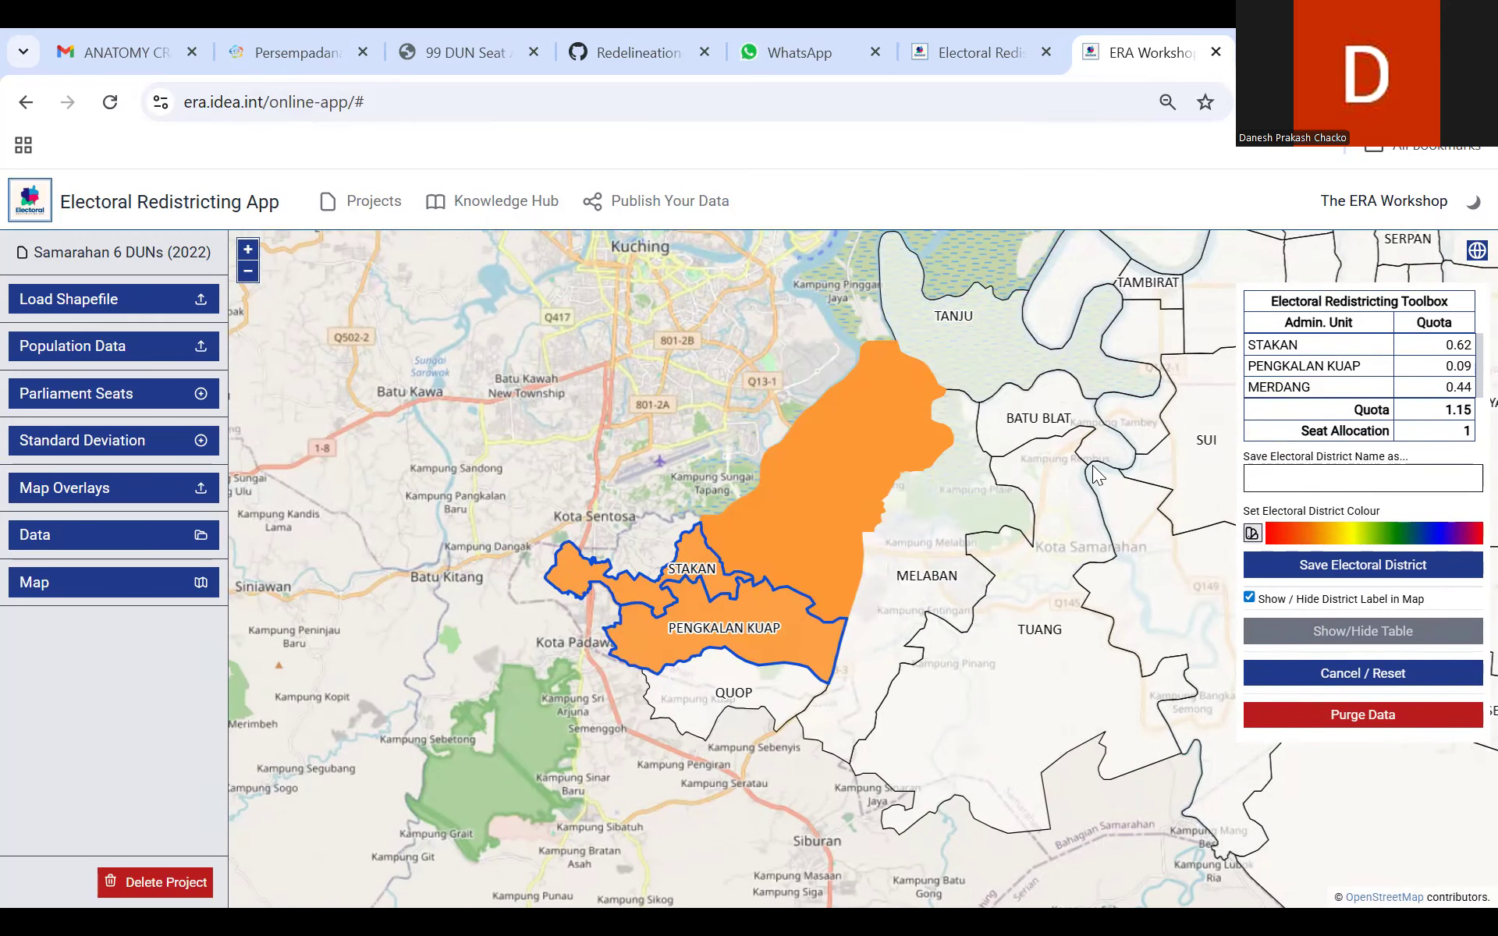
pyautogui.click(1299, 484)
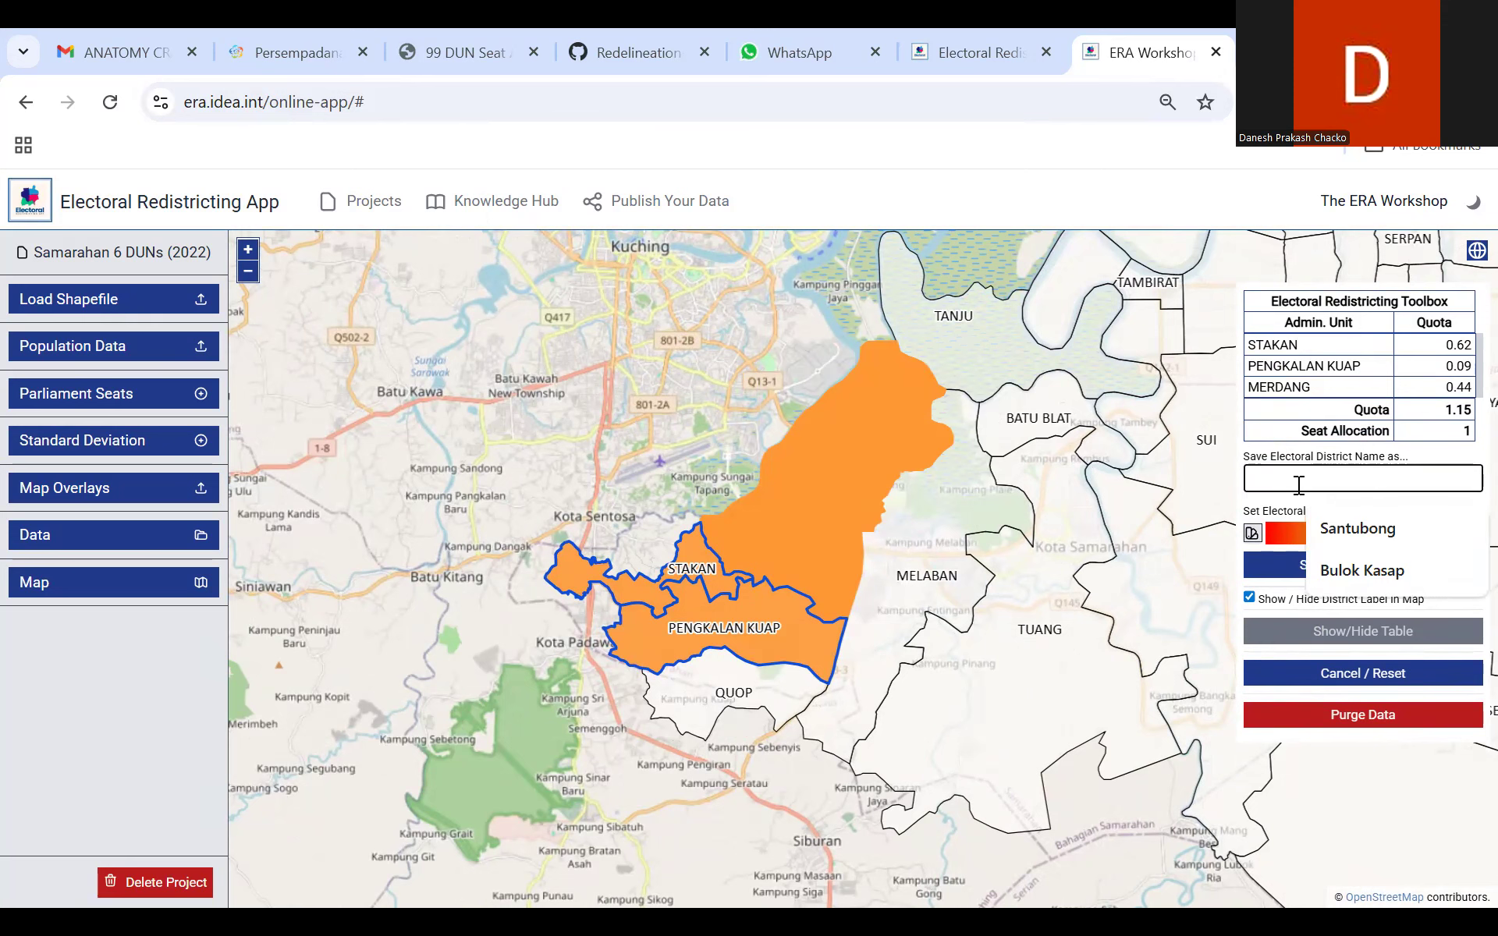
pyautogui.write('Stakan')
pyautogui.click(1413, 581)
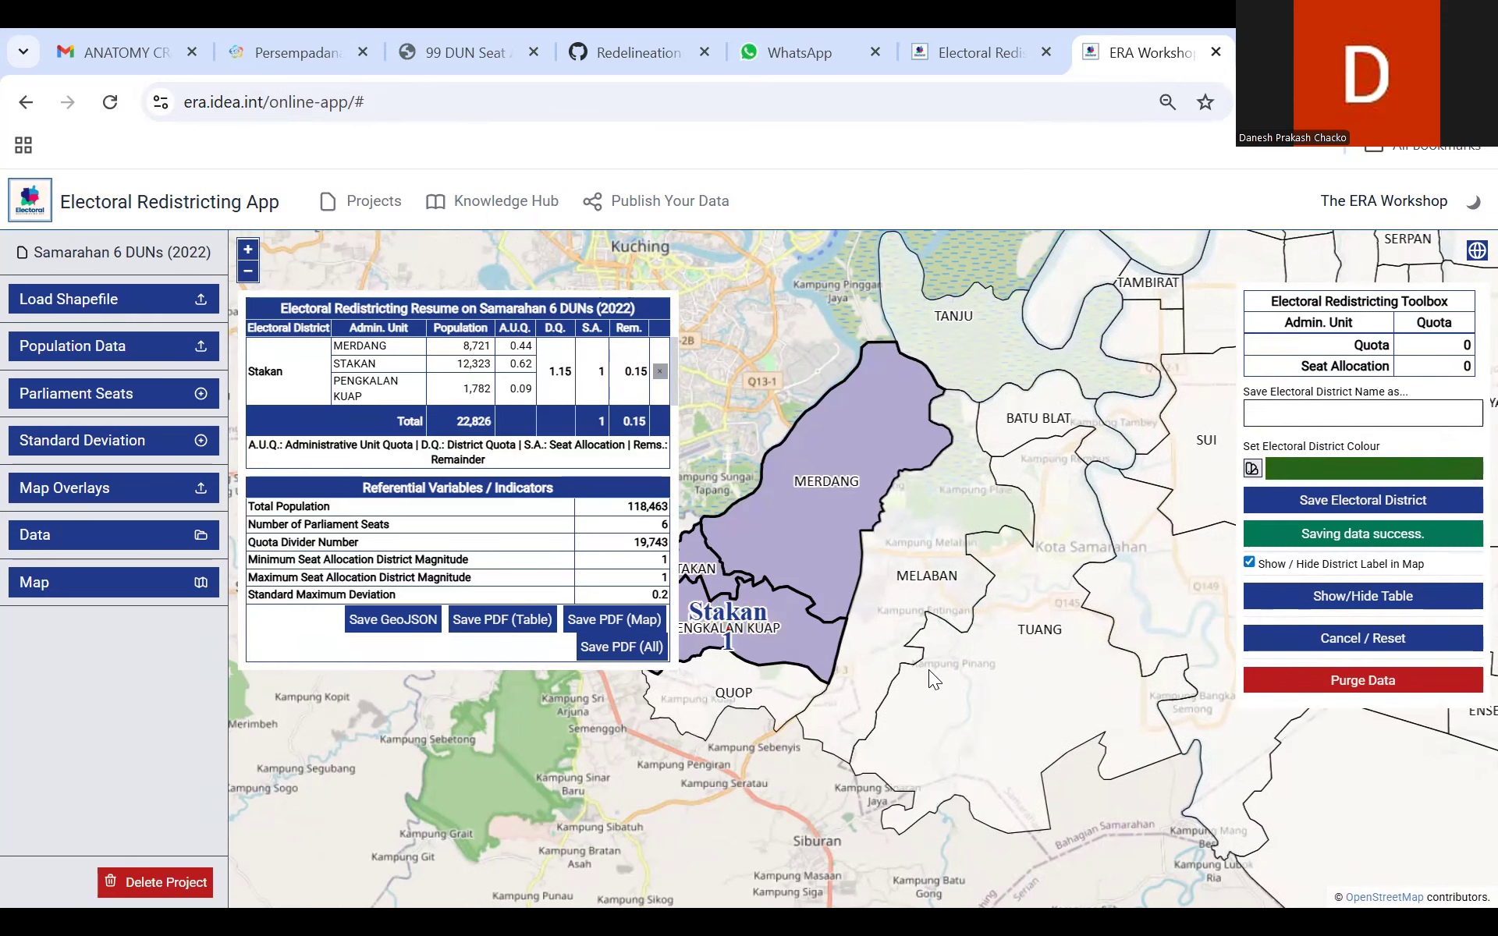
# Step: Select the Melaban and Tuang areas as units of a new electoral district
pyautogui.moveTo(905, 638); pyautogui.dragTo(791, 605)
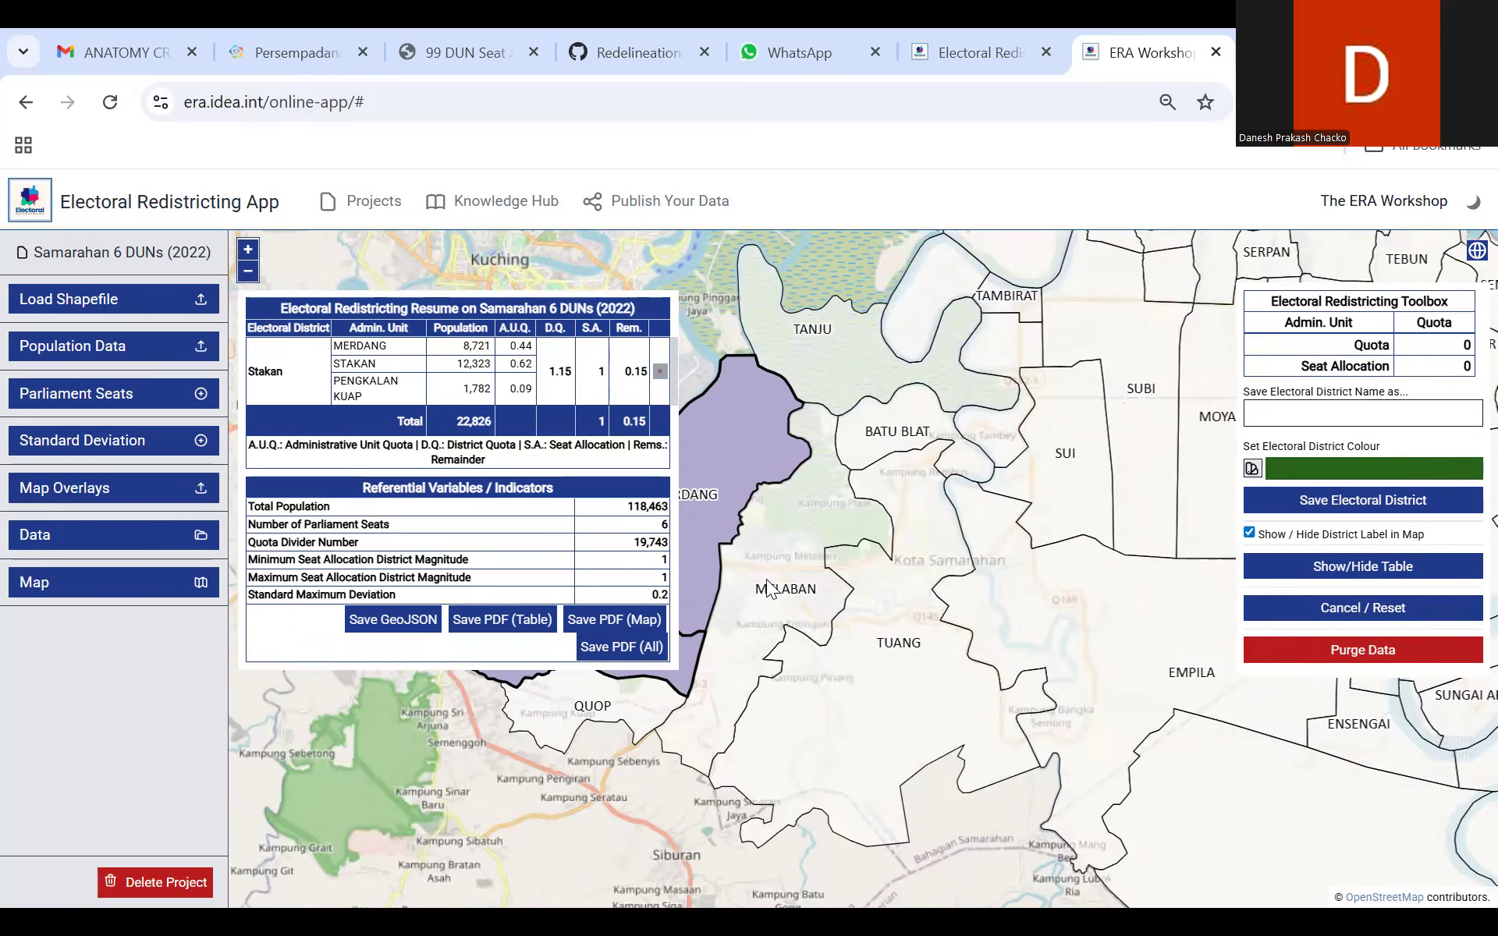
pyautogui.click(768, 589)
pyautogui.click(768, 585)
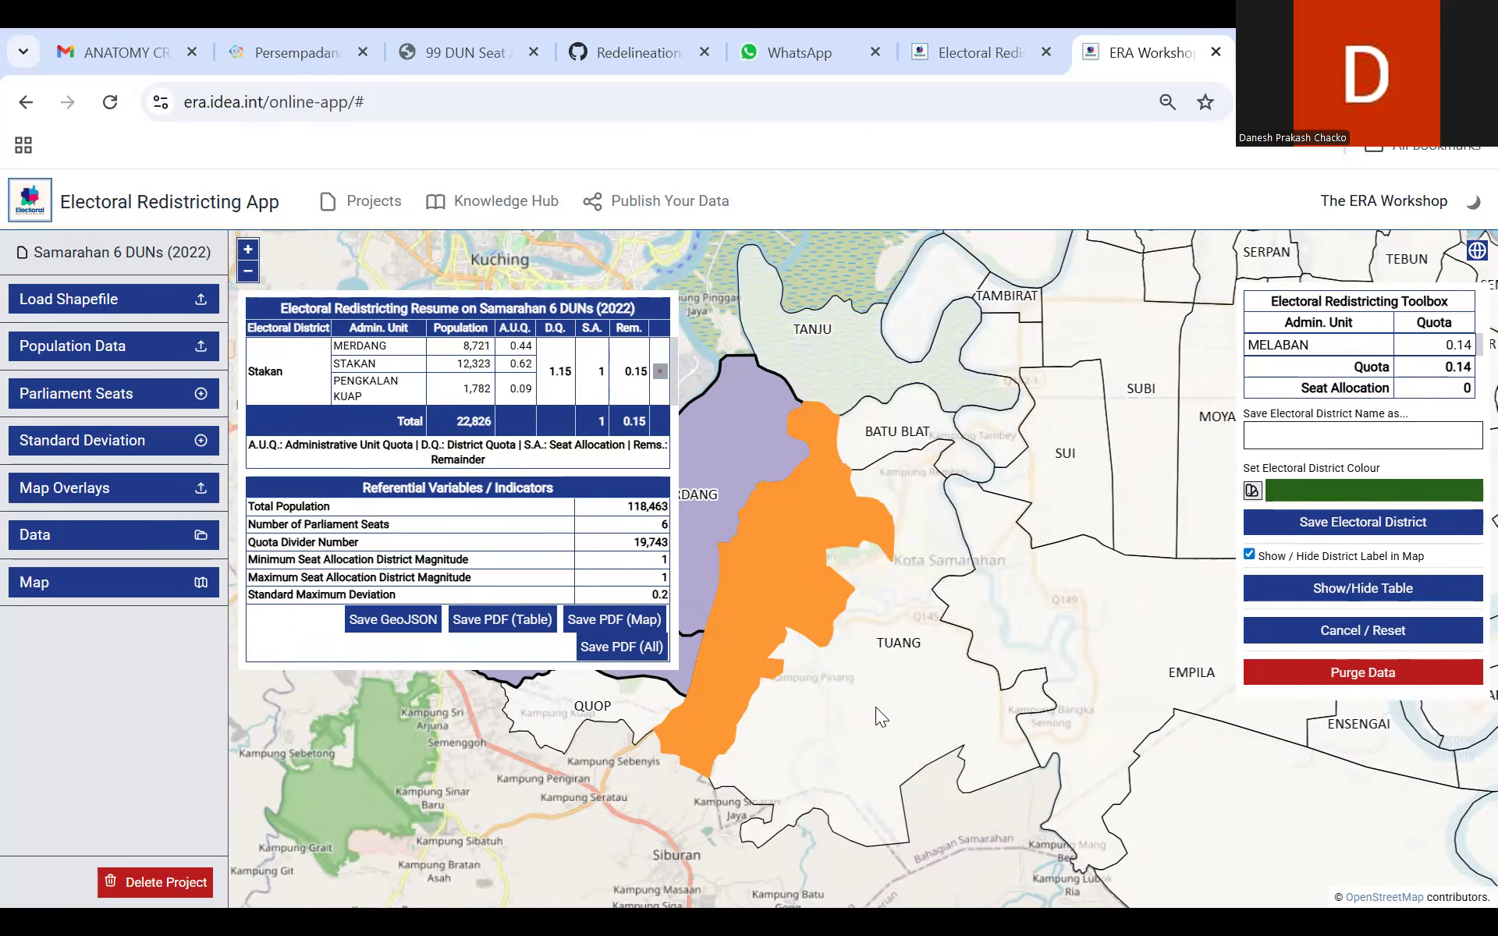
pyautogui.click(876, 706)
pyautogui.moveTo(860, 720); pyautogui.dragTo(729, 745)
pyautogui.click(918, 704)
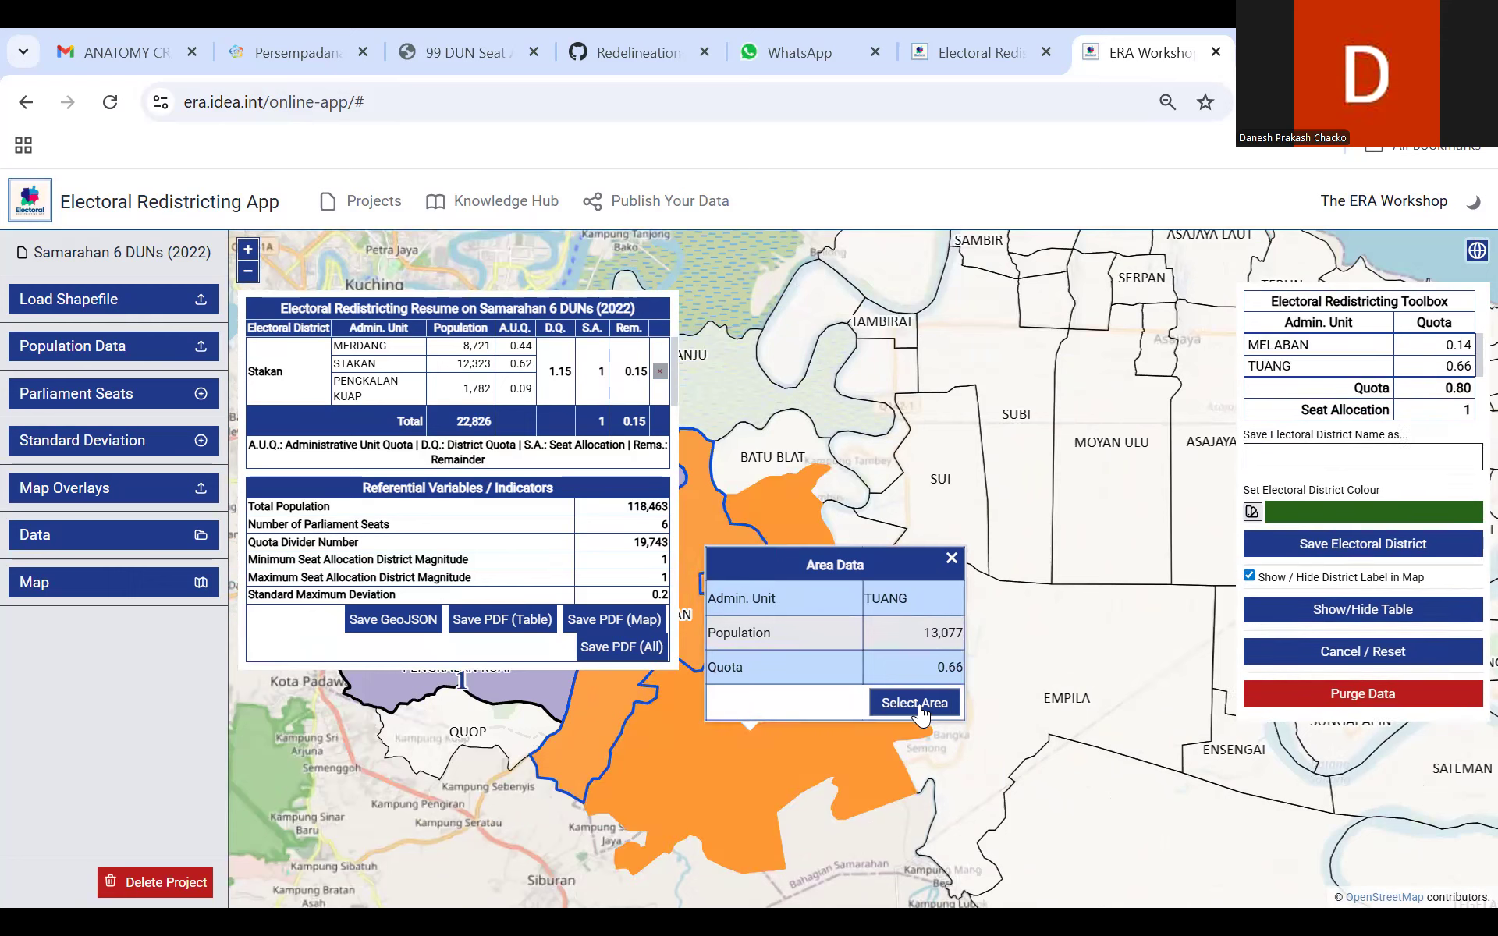
# Step: Add the Batu Blat and Tanju areas to the Melaban and Tuang selection
pyautogui.click(774, 450)
pyautogui.click(905, 427)
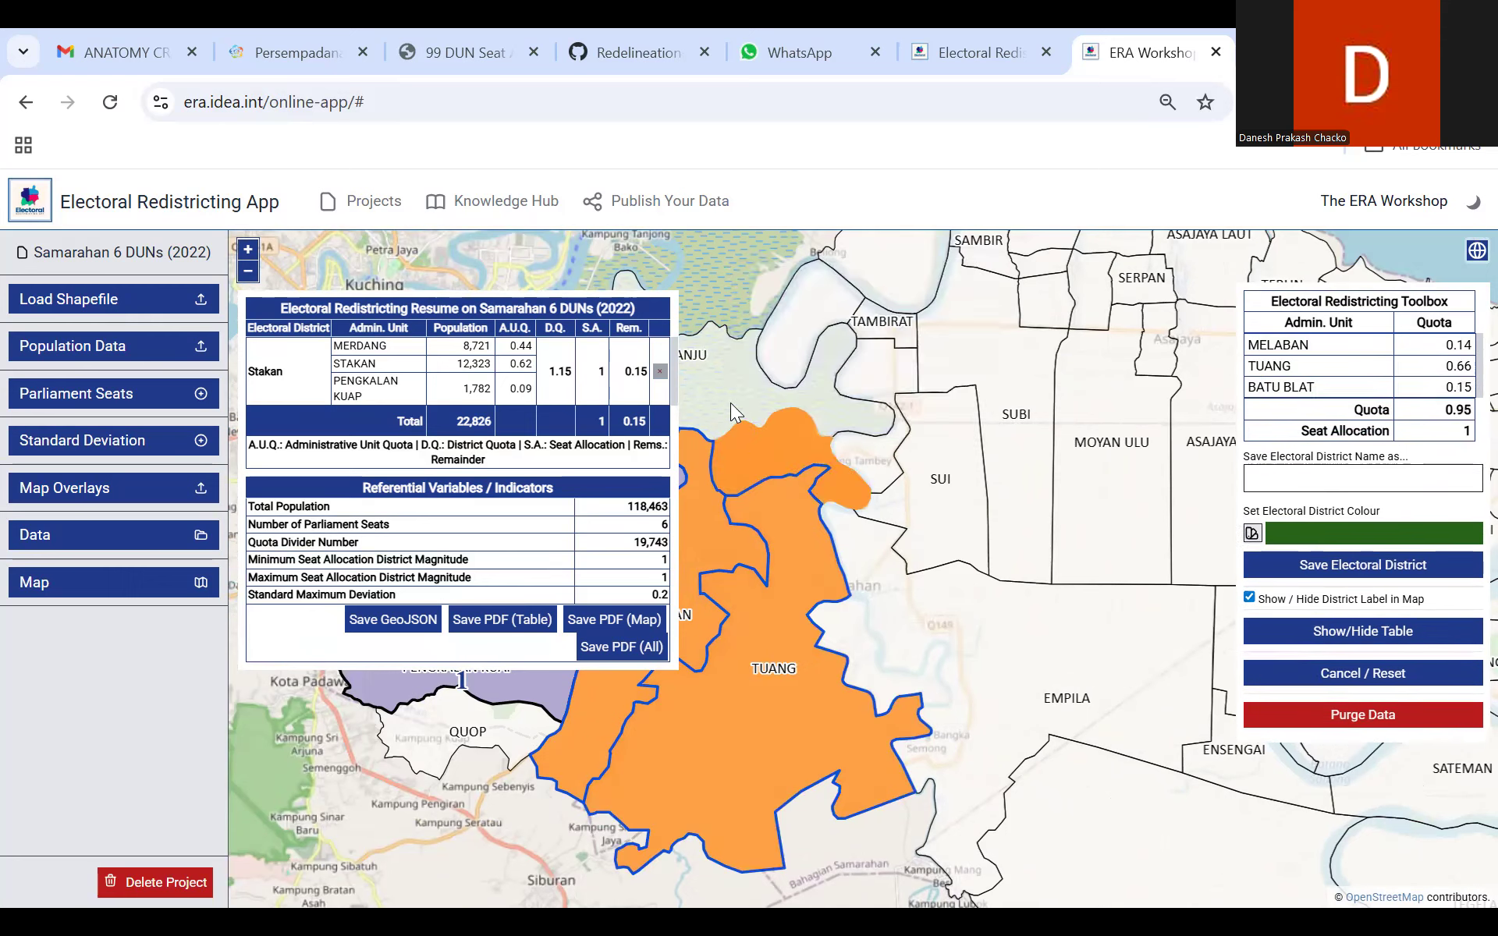
pyautogui.click(730, 403)
pyautogui.click(895, 374)
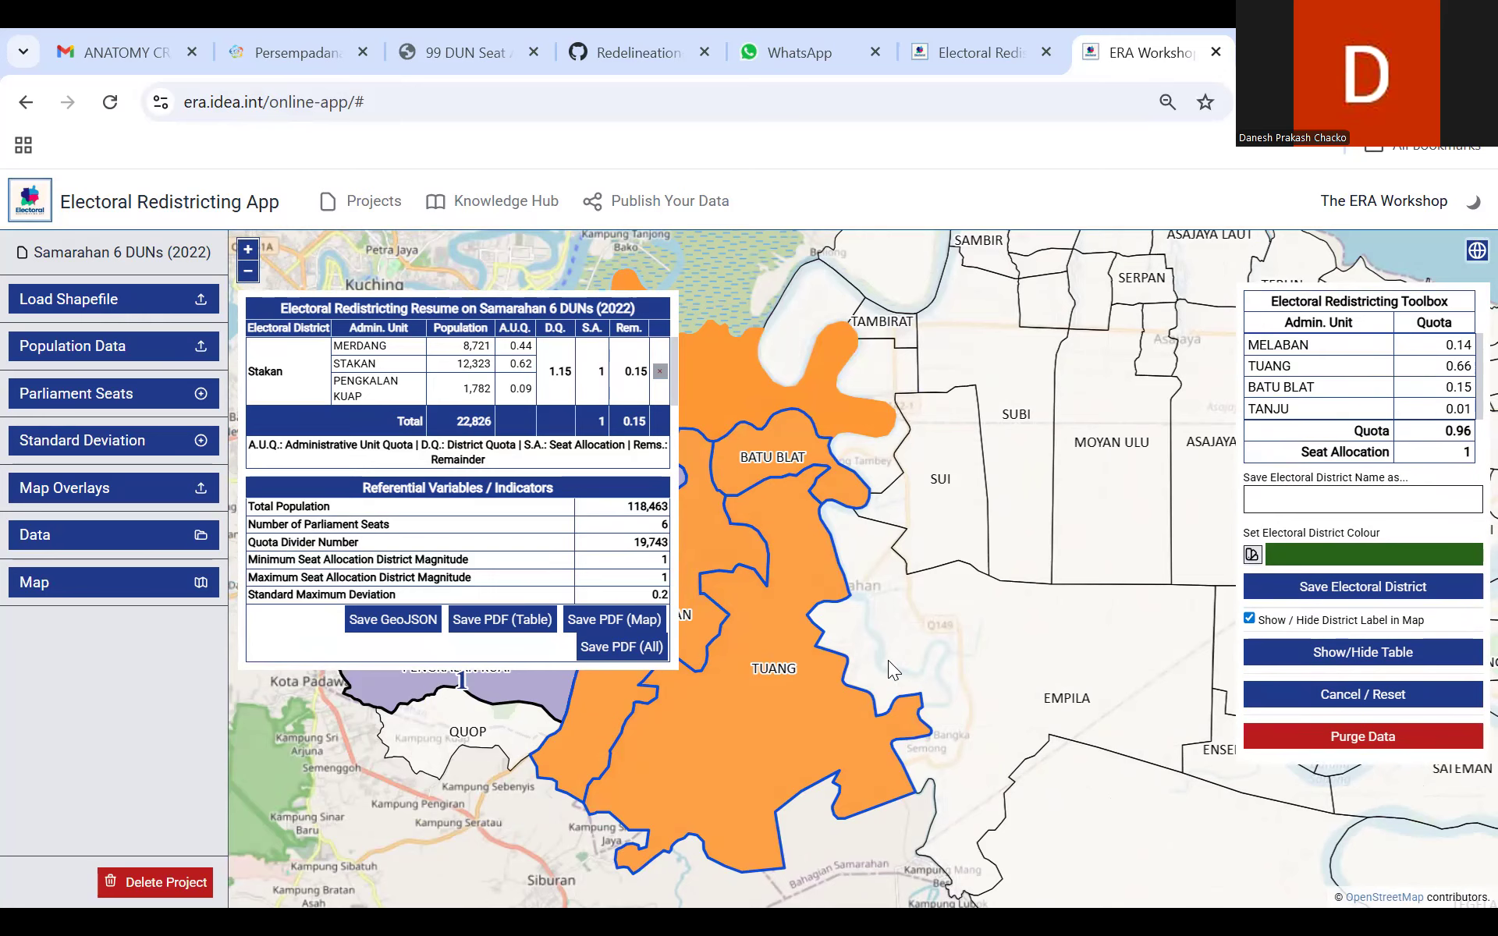
# Step: Name the selected group of areas Tuang and save it as an electoral district
pyautogui.moveTo(886, 684); pyautogui.dragTo(917, 715)
pyautogui.click(1370, 500)
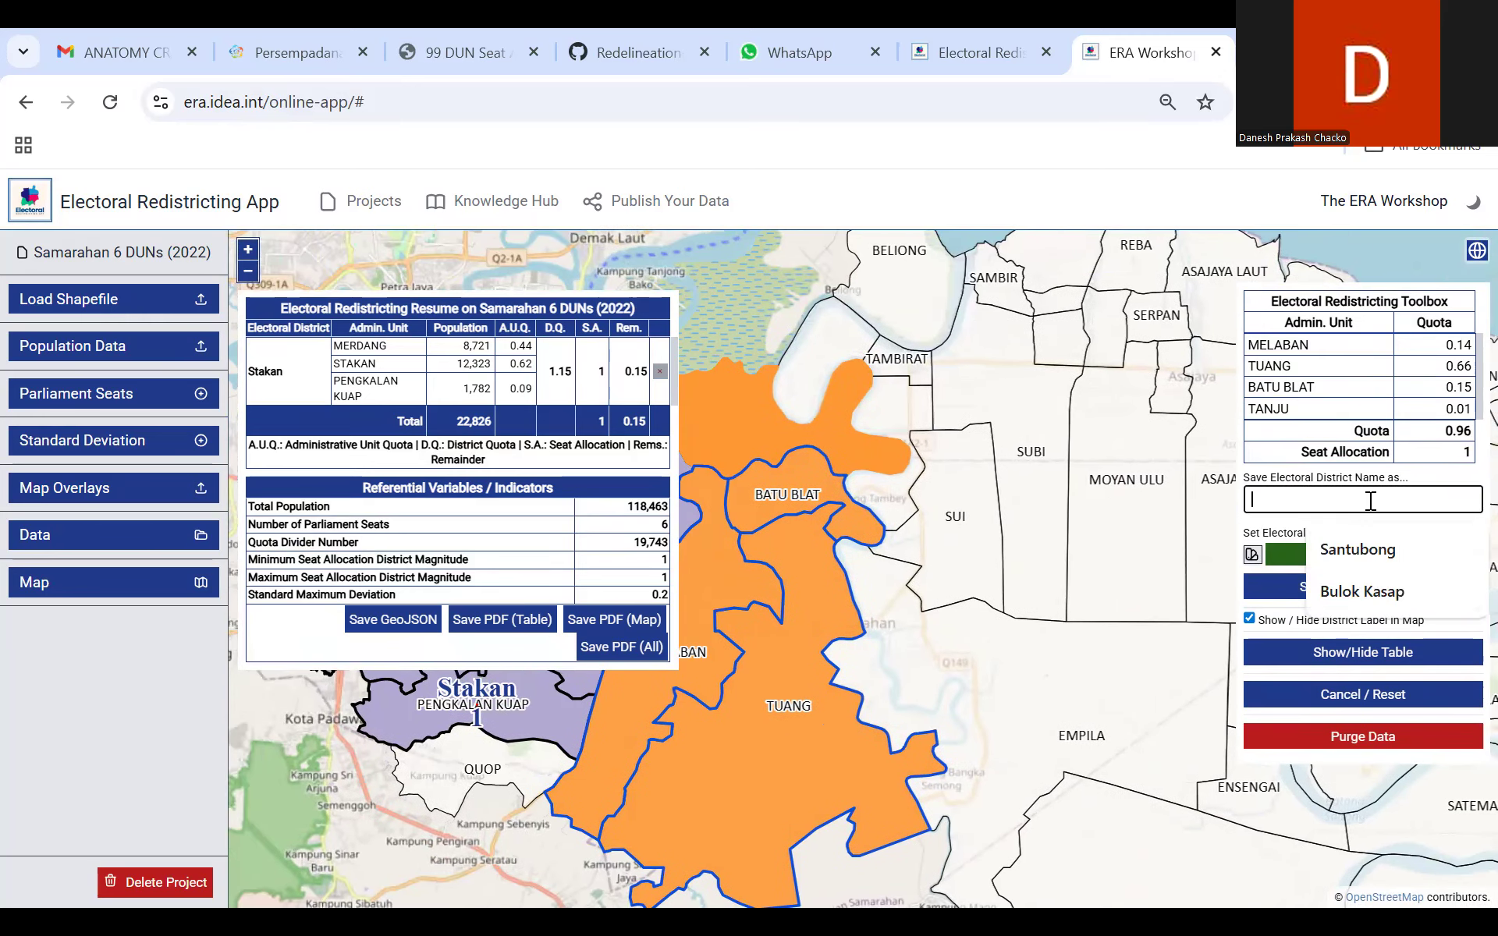
pyautogui.write('Tuang')
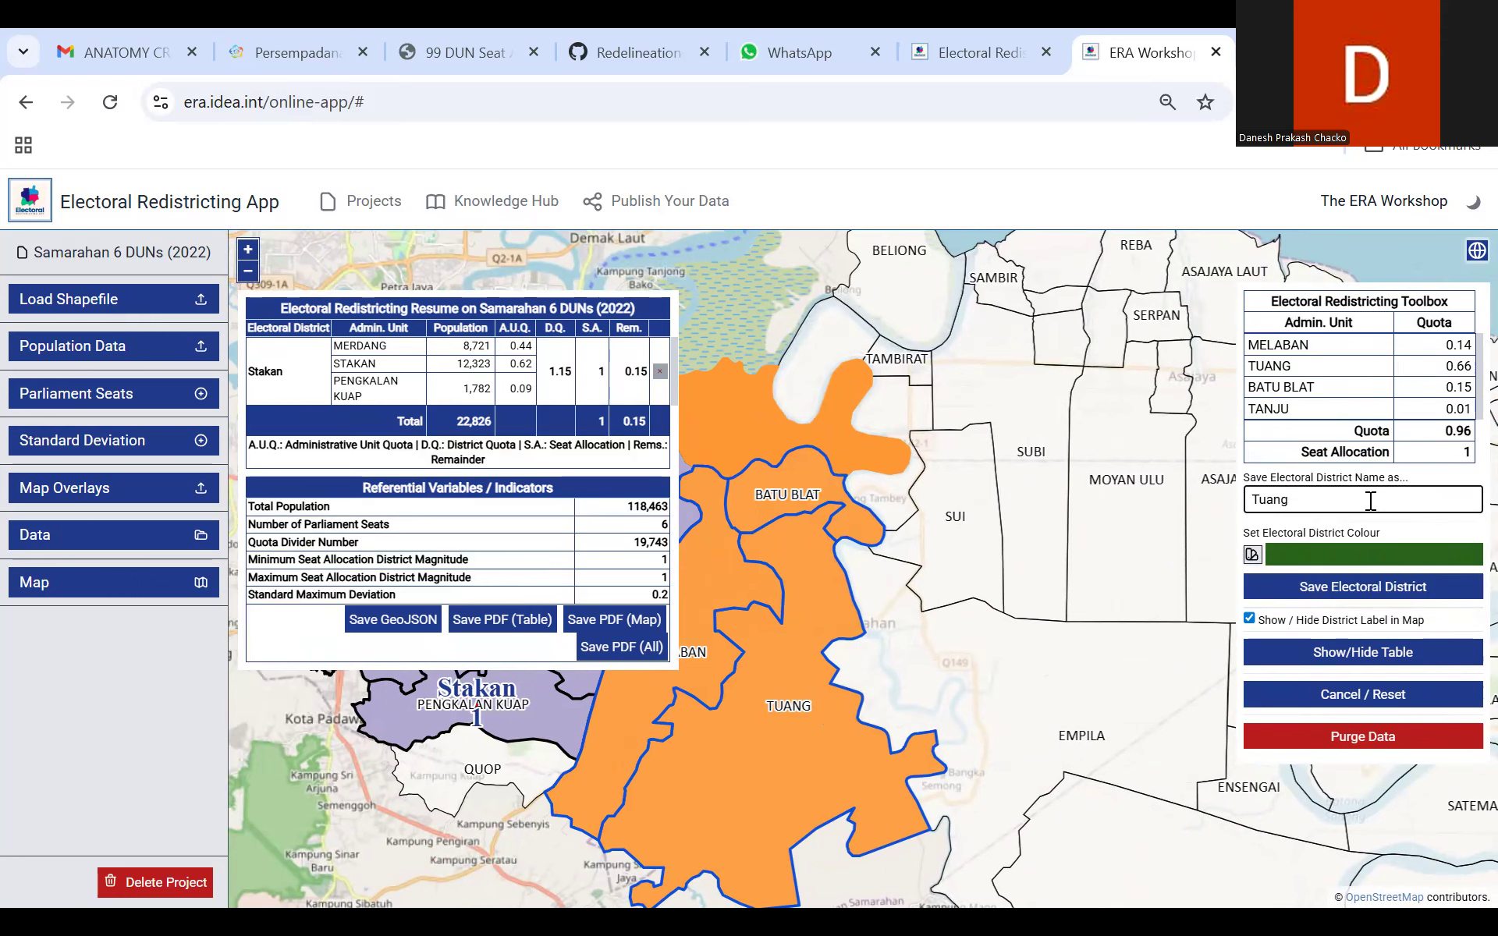
pyautogui.click(1372, 592)
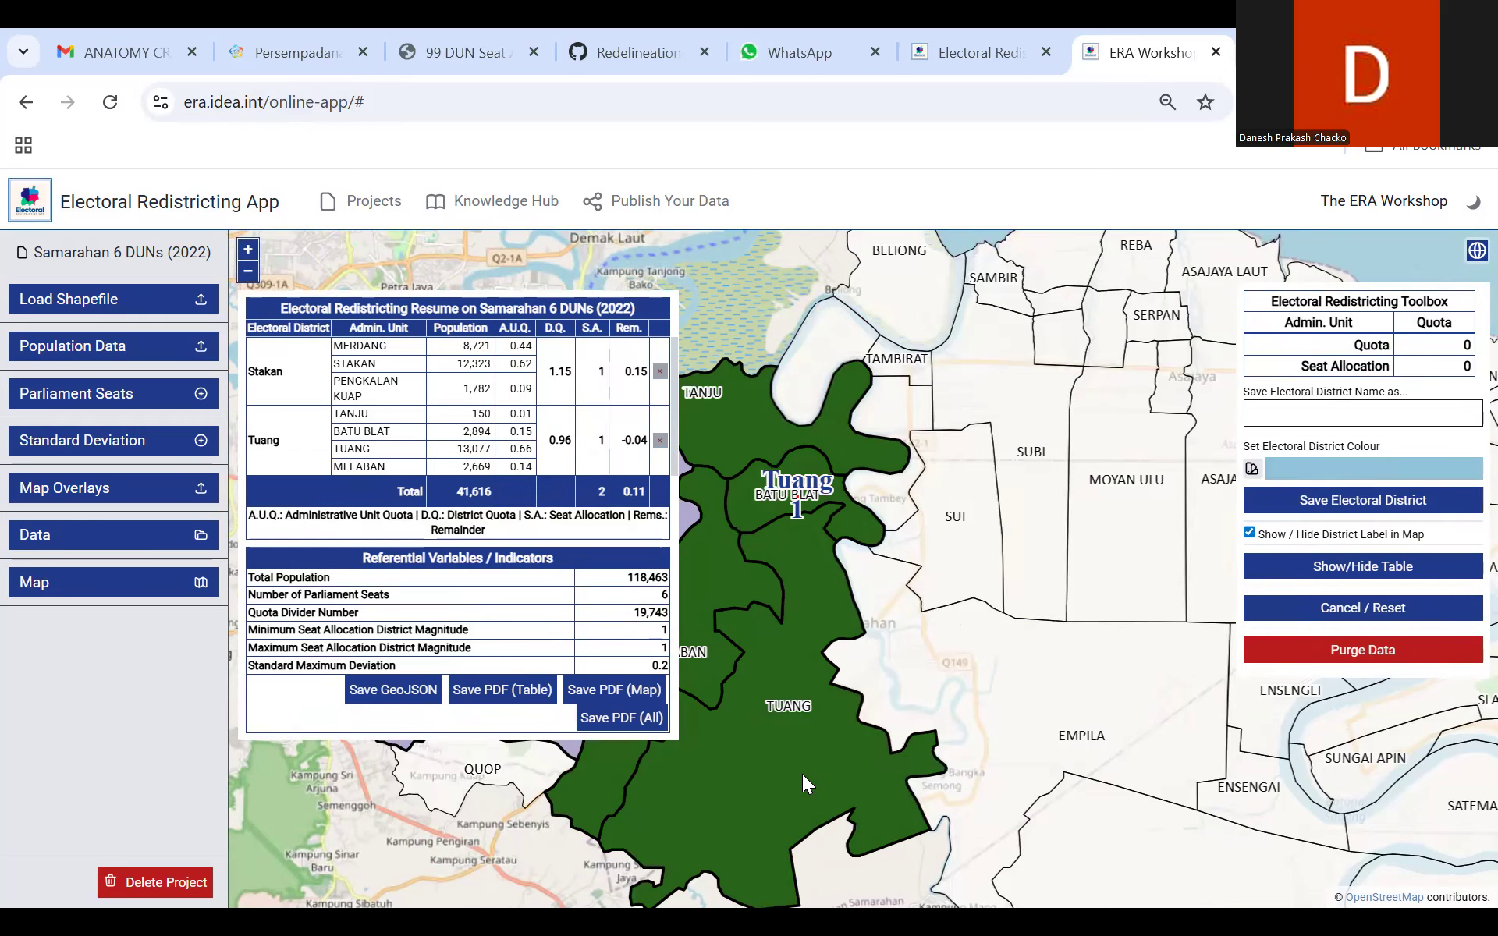
# Step: Show the Sarawak Daerah overlay on the map around the unassigned areas east of the Tuang district
pyautogui.moveTo(919, 716); pyautogui.dragTo(833, 744)
pyautogui.moveTo(850, 682); pyautogui.dragTo(850, 749)
pyautogui.moveTo(792, 597); pyautogui.dragTo(813, 569)
pyautogui.moveTo(773, 699); pyautogui.dragTo(891, 615)
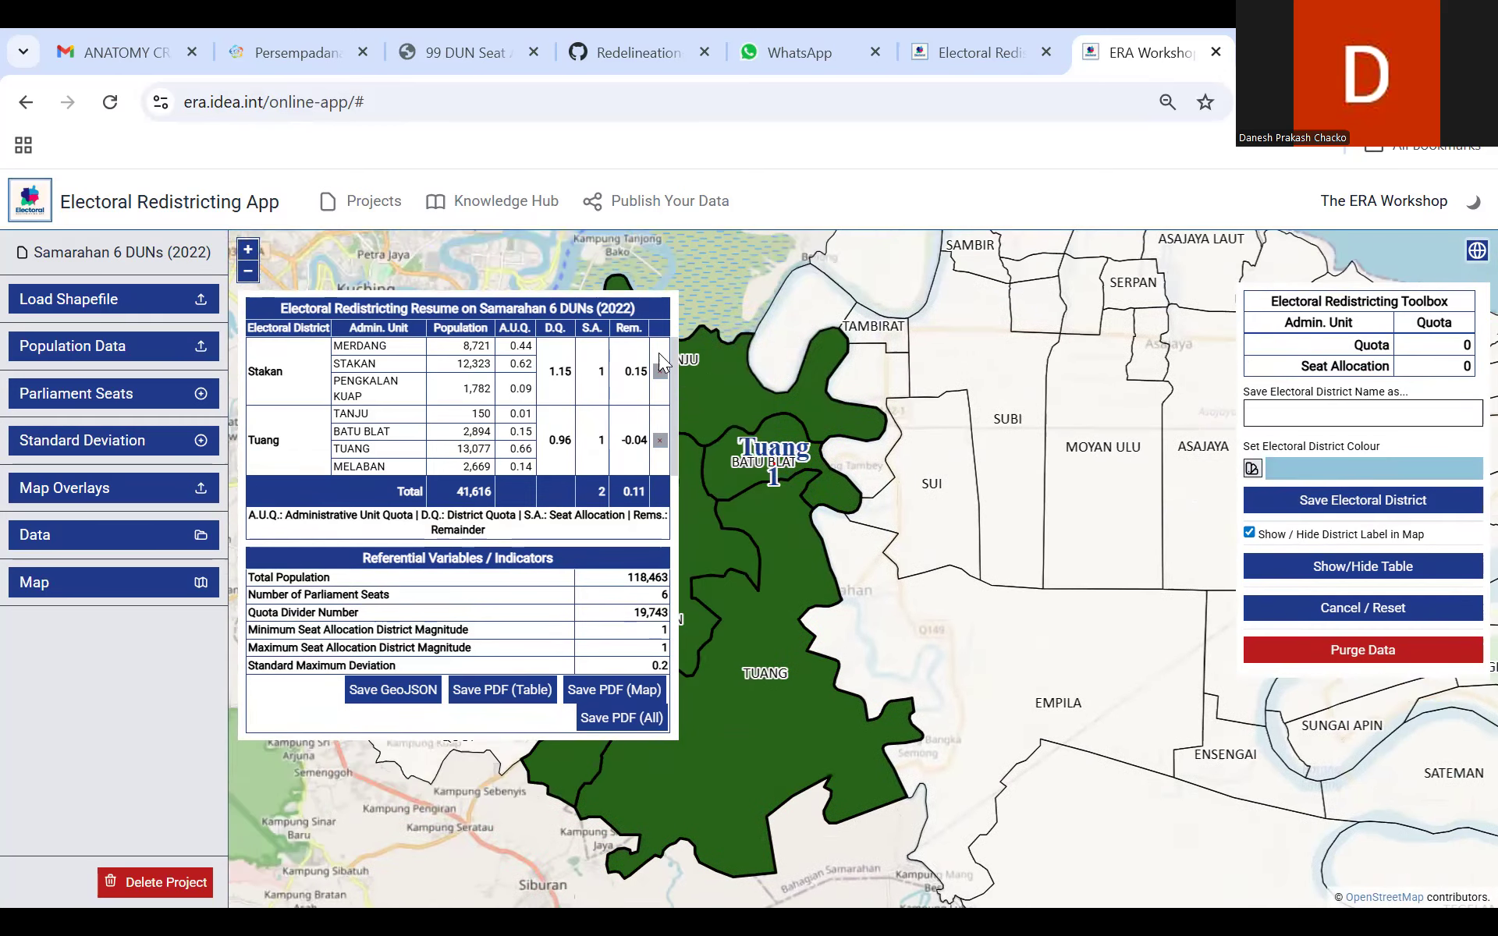
pyautogui.click(247, 270)
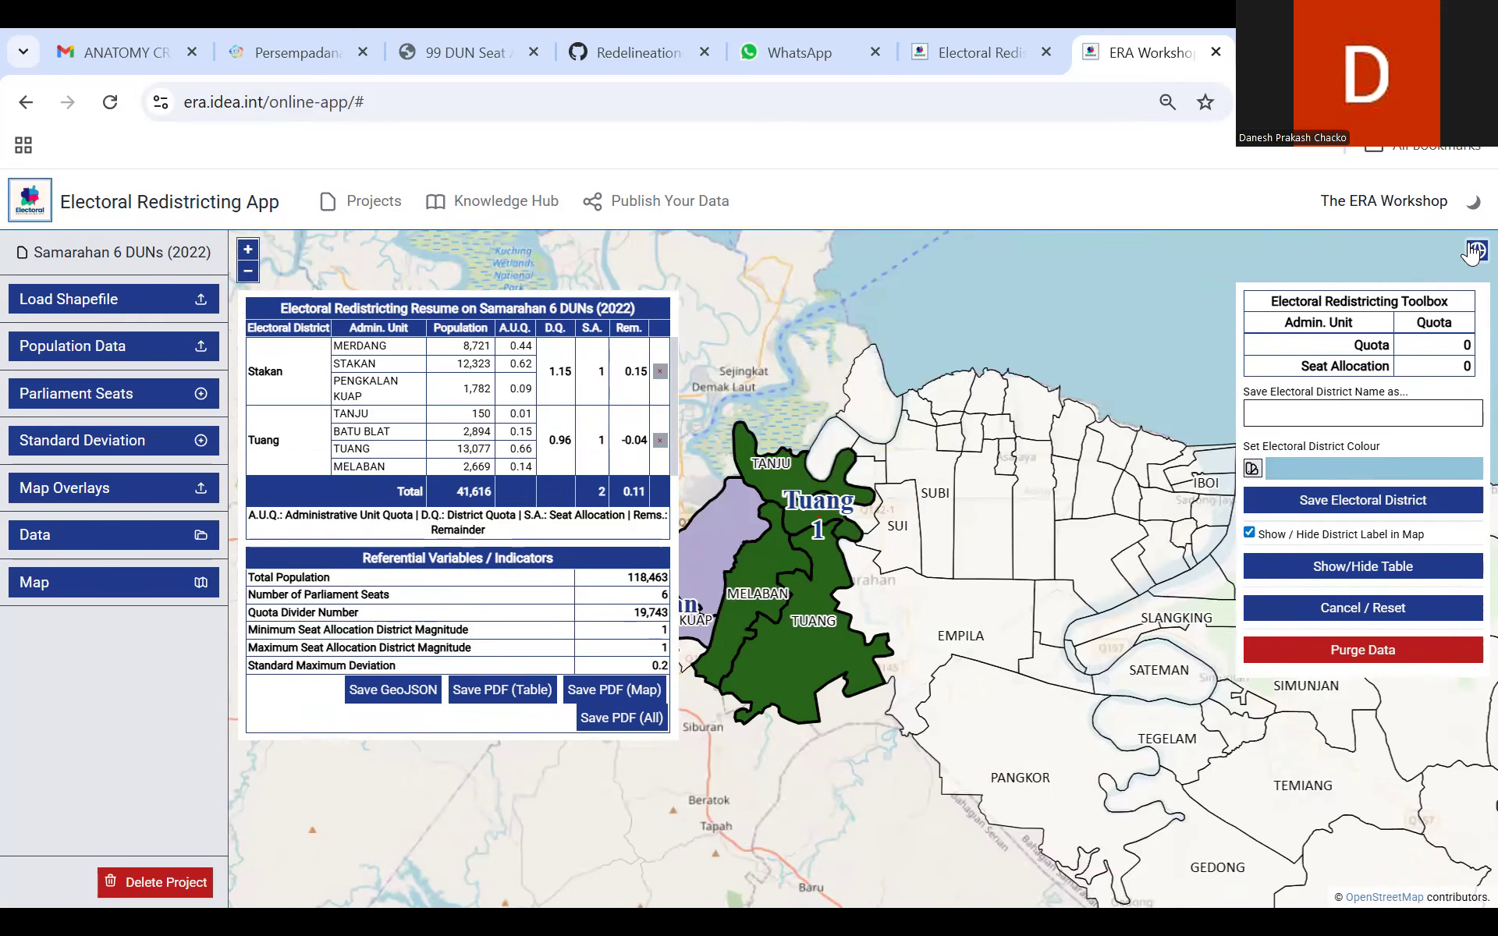
pyautogui.click(1473, 251)
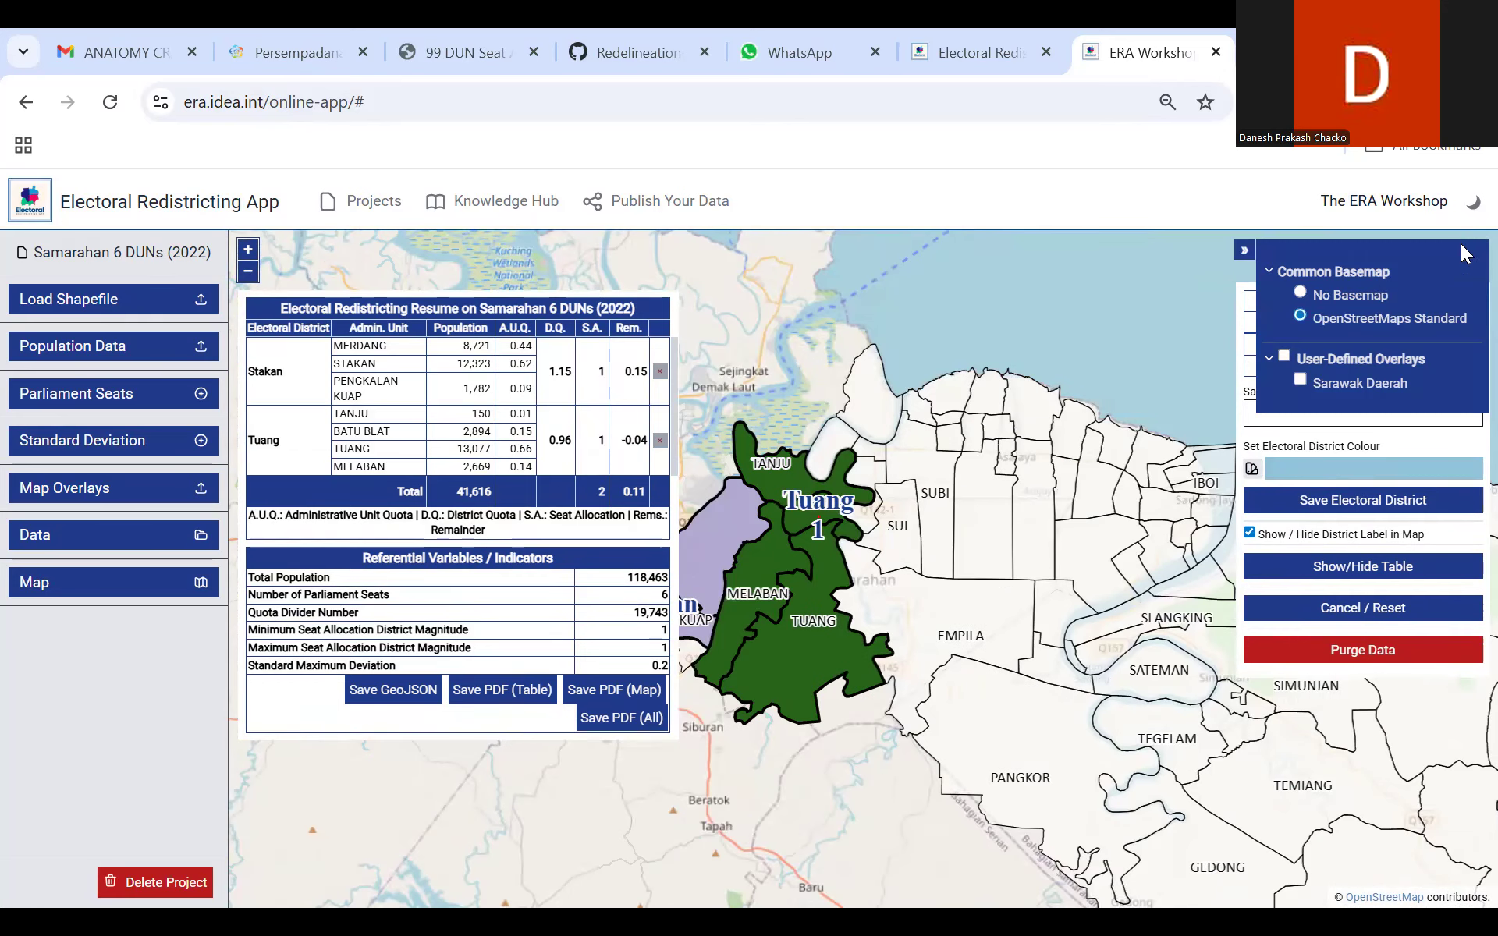
pyautogui.click(1284, 356)
pyautogui.moveTo(891, 582); pyautogui.dragTo(865, 599)
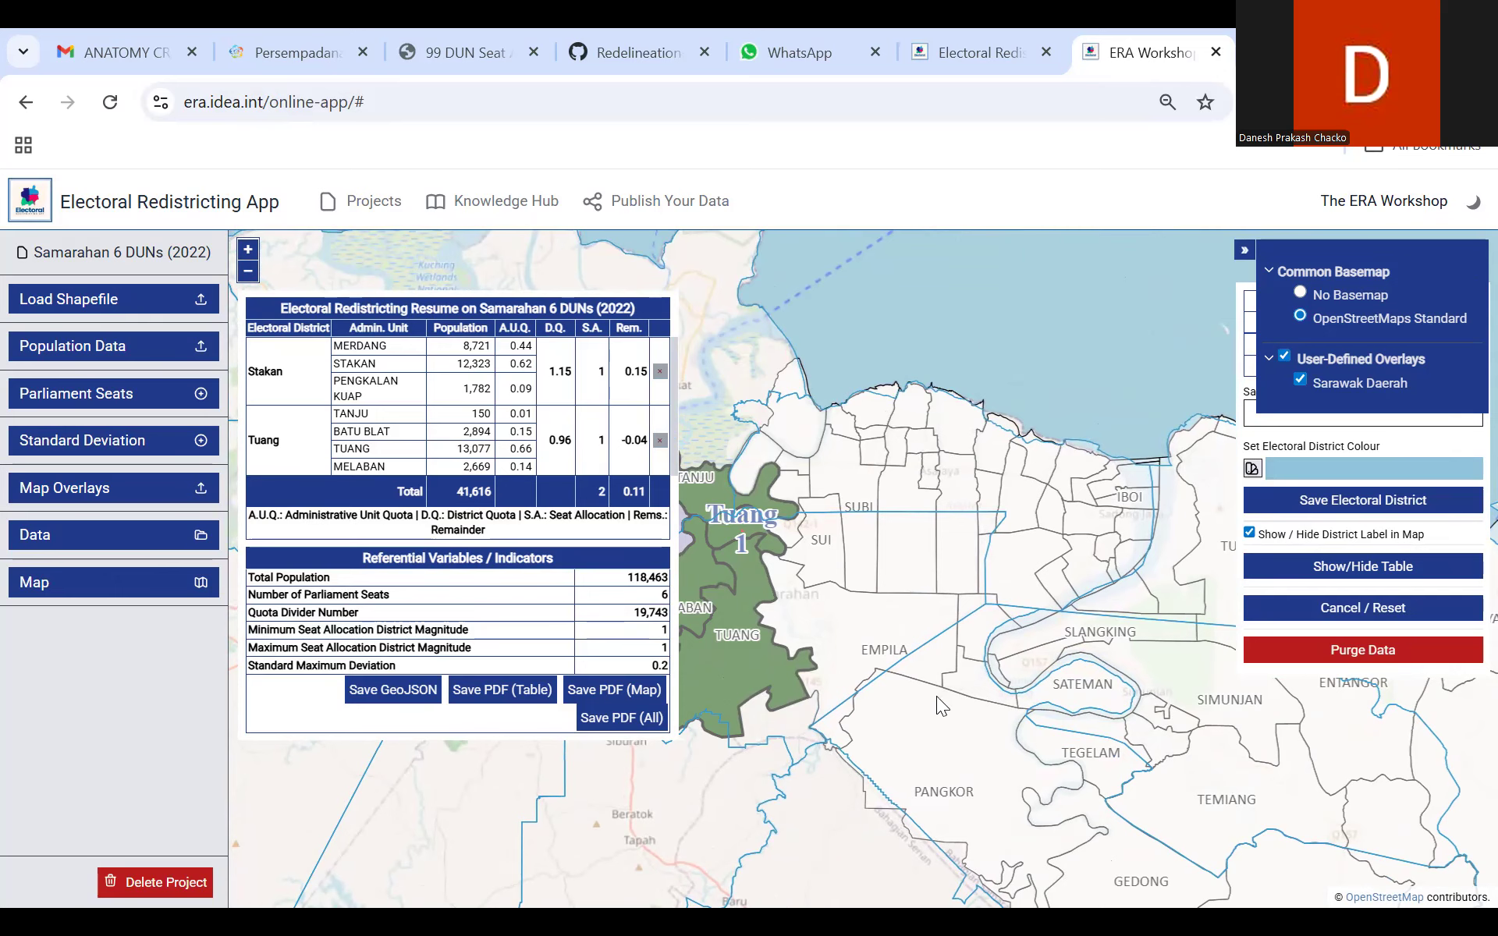
# Step: Examine how the Daerah boundaries cross Empila and the neighbouring areas, and hide the Sarawak Daerah overlay
pyautogui.scroll(1, 967, 478)
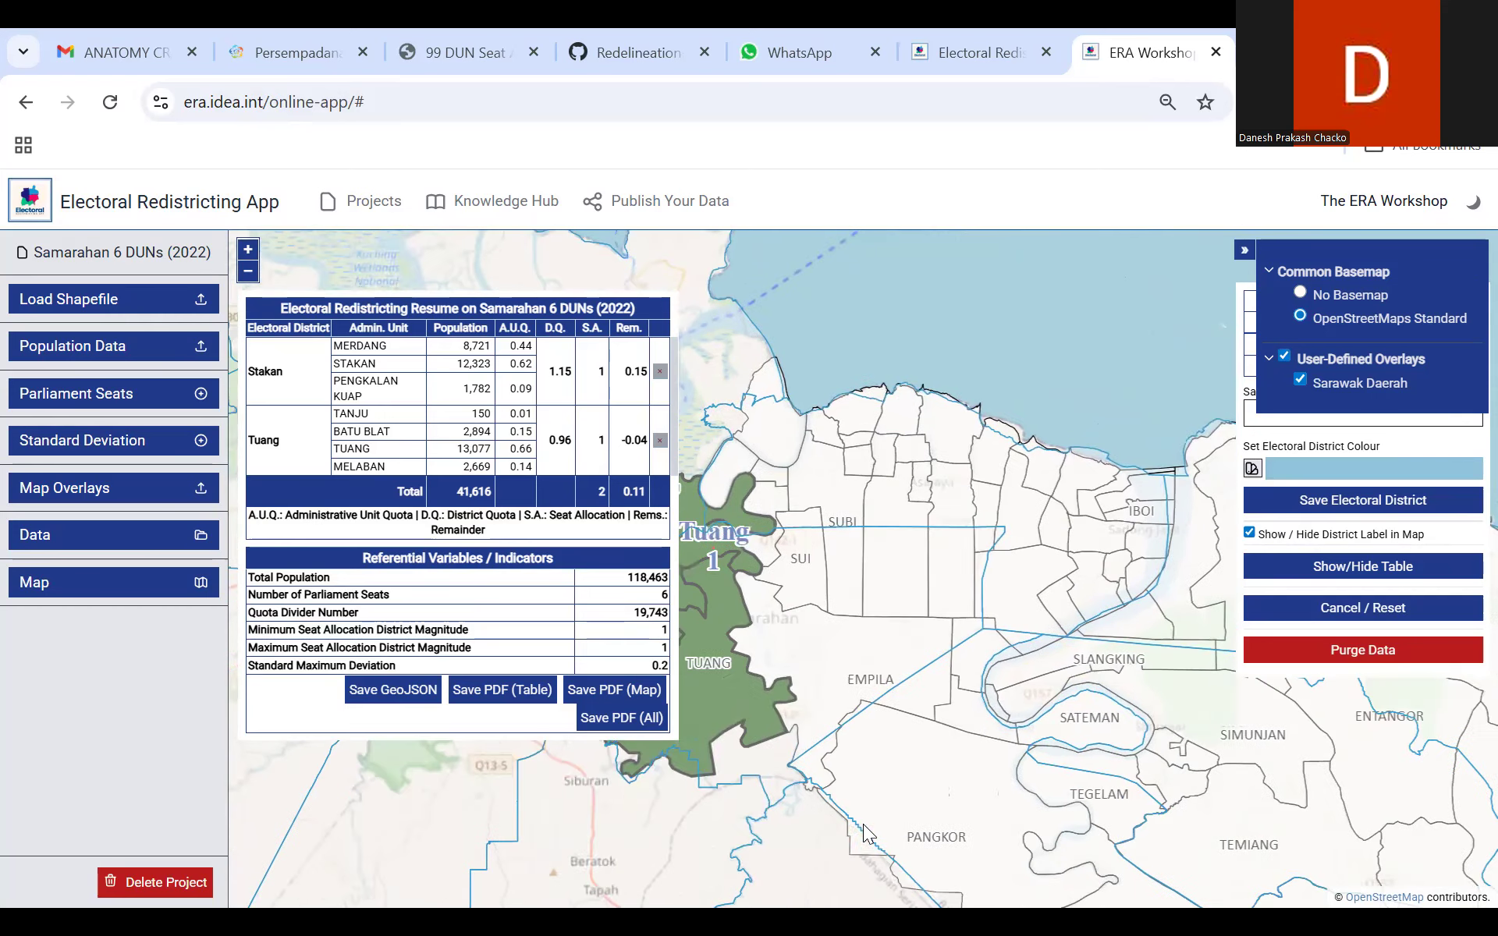
pyautogui.scroll(2, 899, 543)
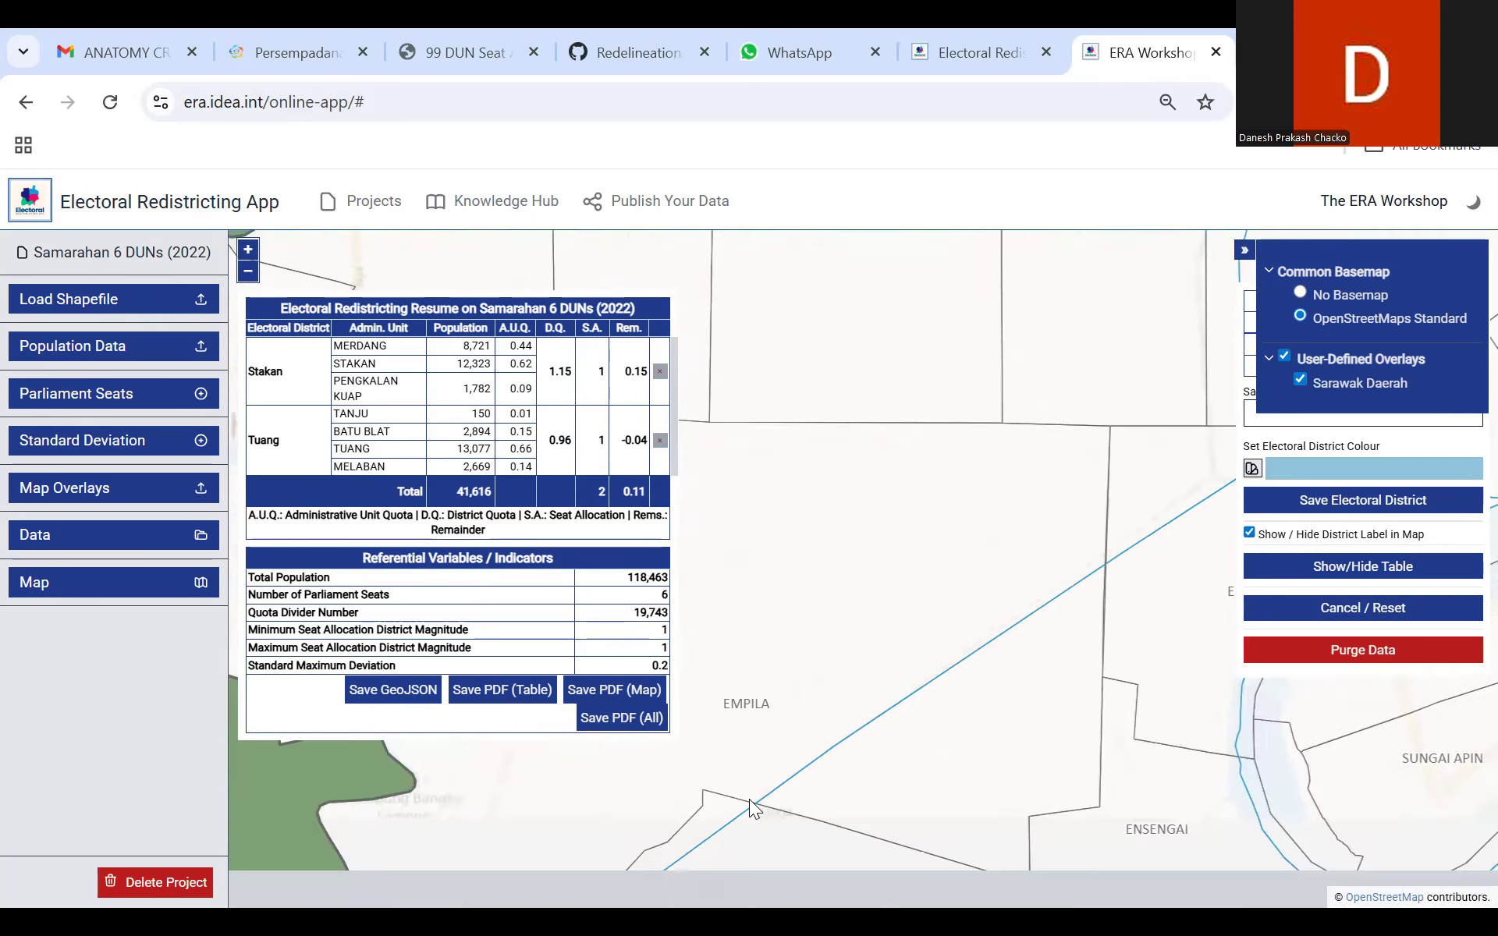
pyautogui.scroll(-1, 751, 797)
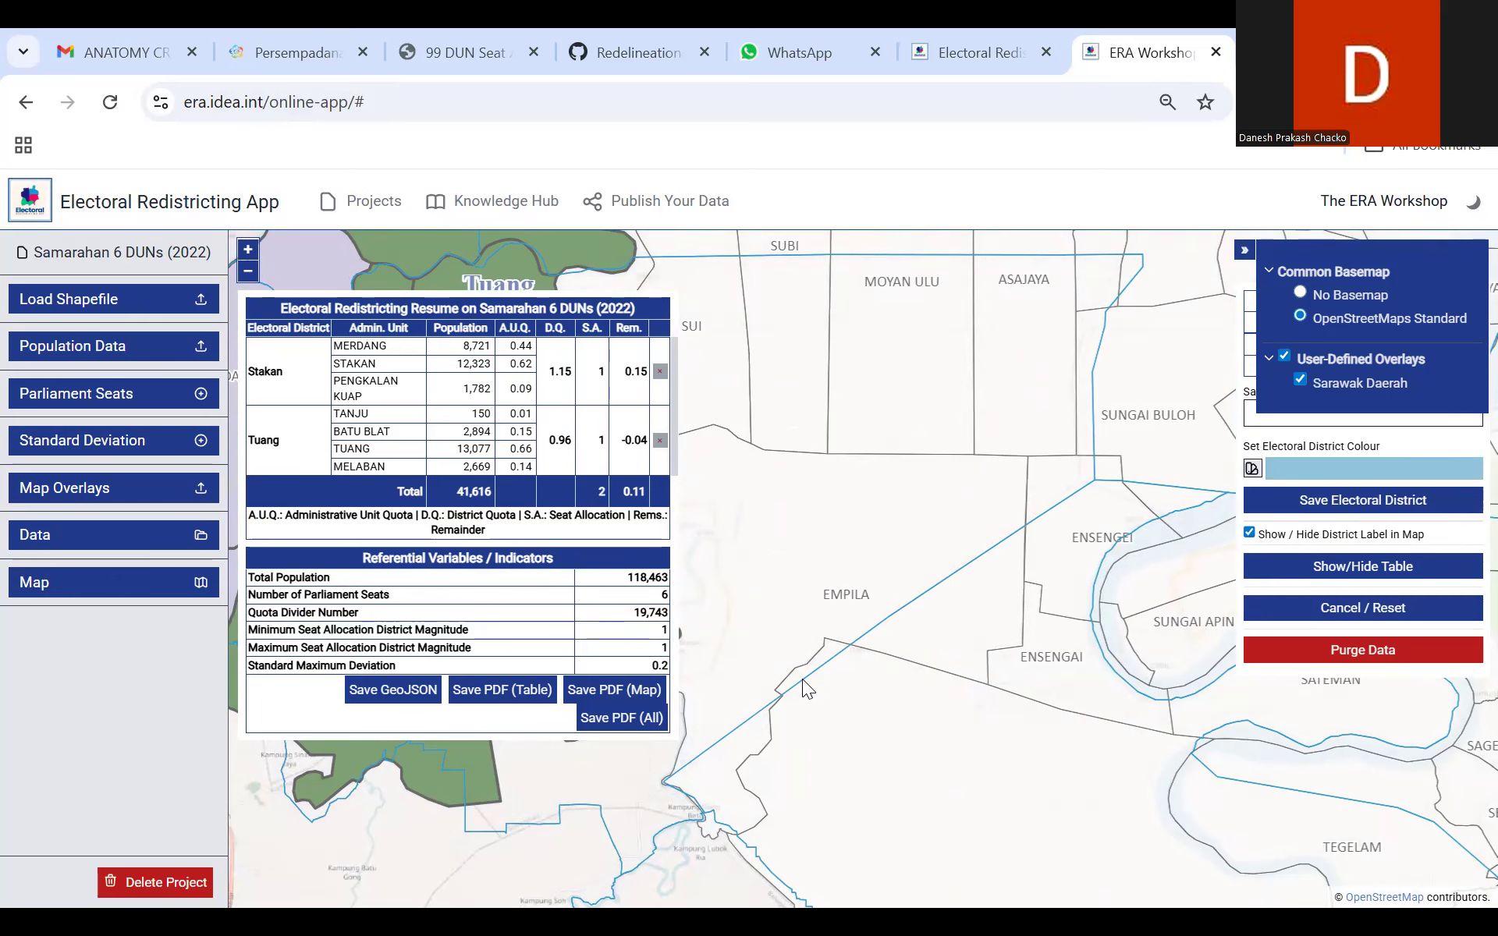
pyautogui.moveTo(888, 797); pyautogui.dragTo(902, 907)
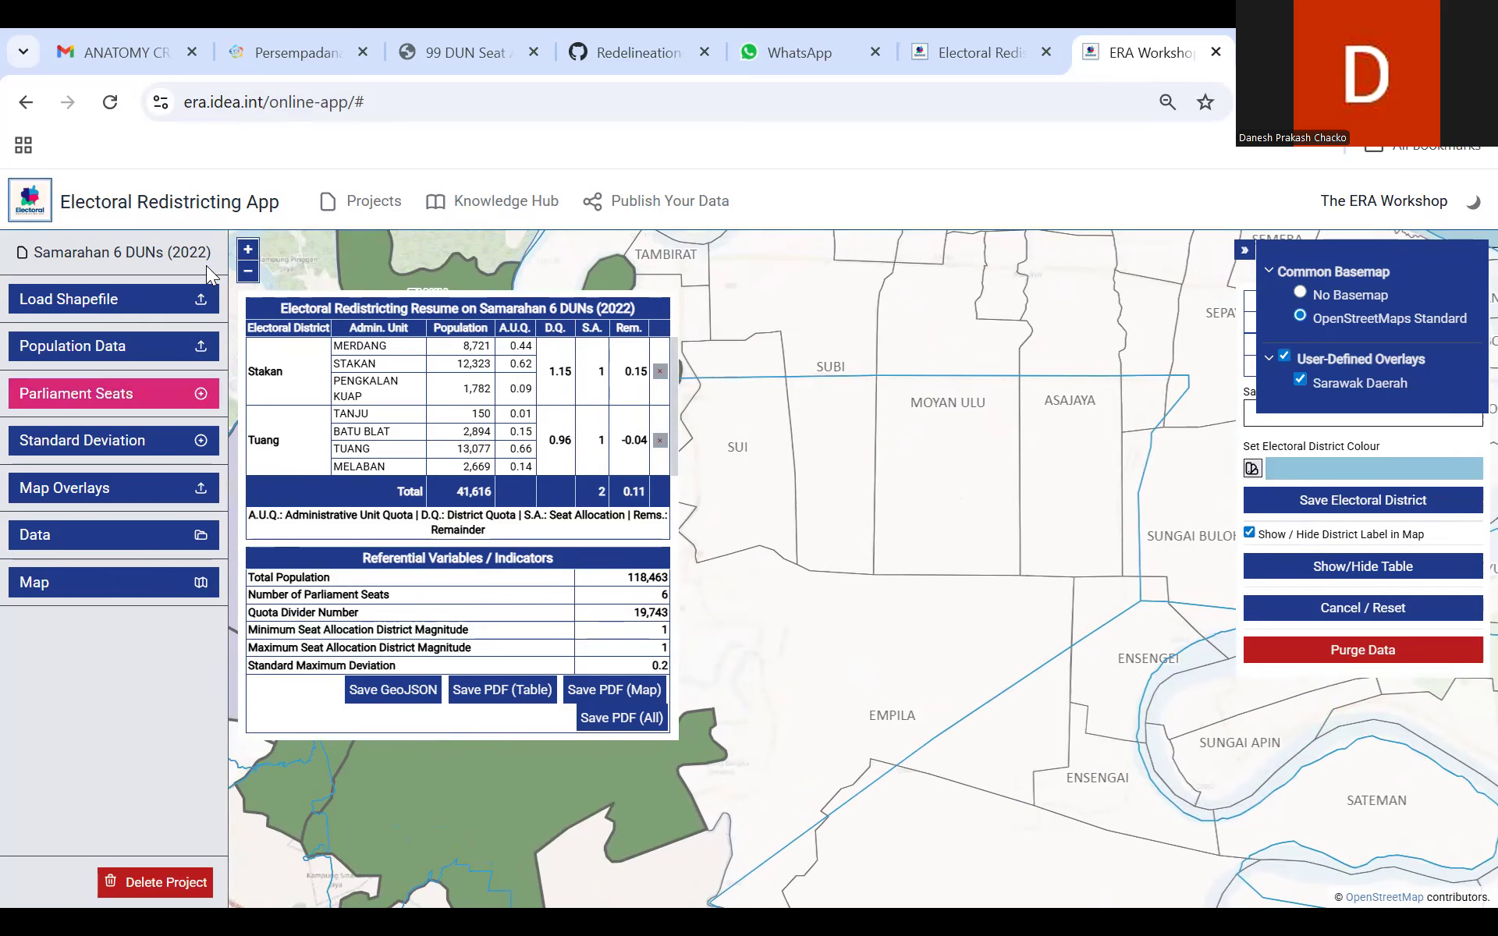
pyautogui.click(248, 271)
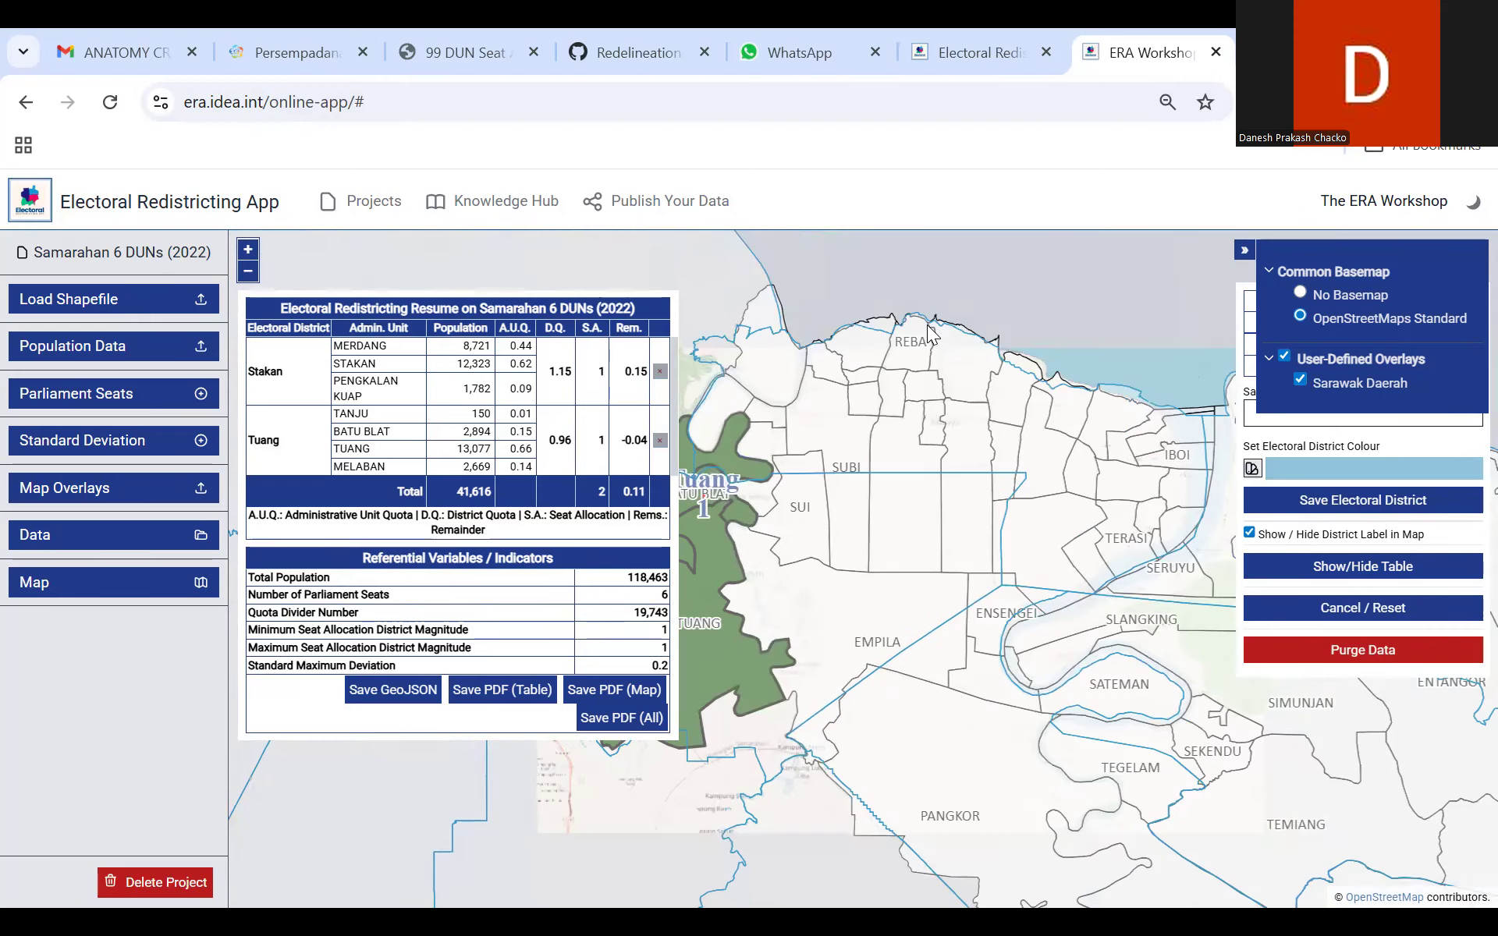
pyautogui.moveTo(1092, 345); pyautogui.dragTo(1192, 355)
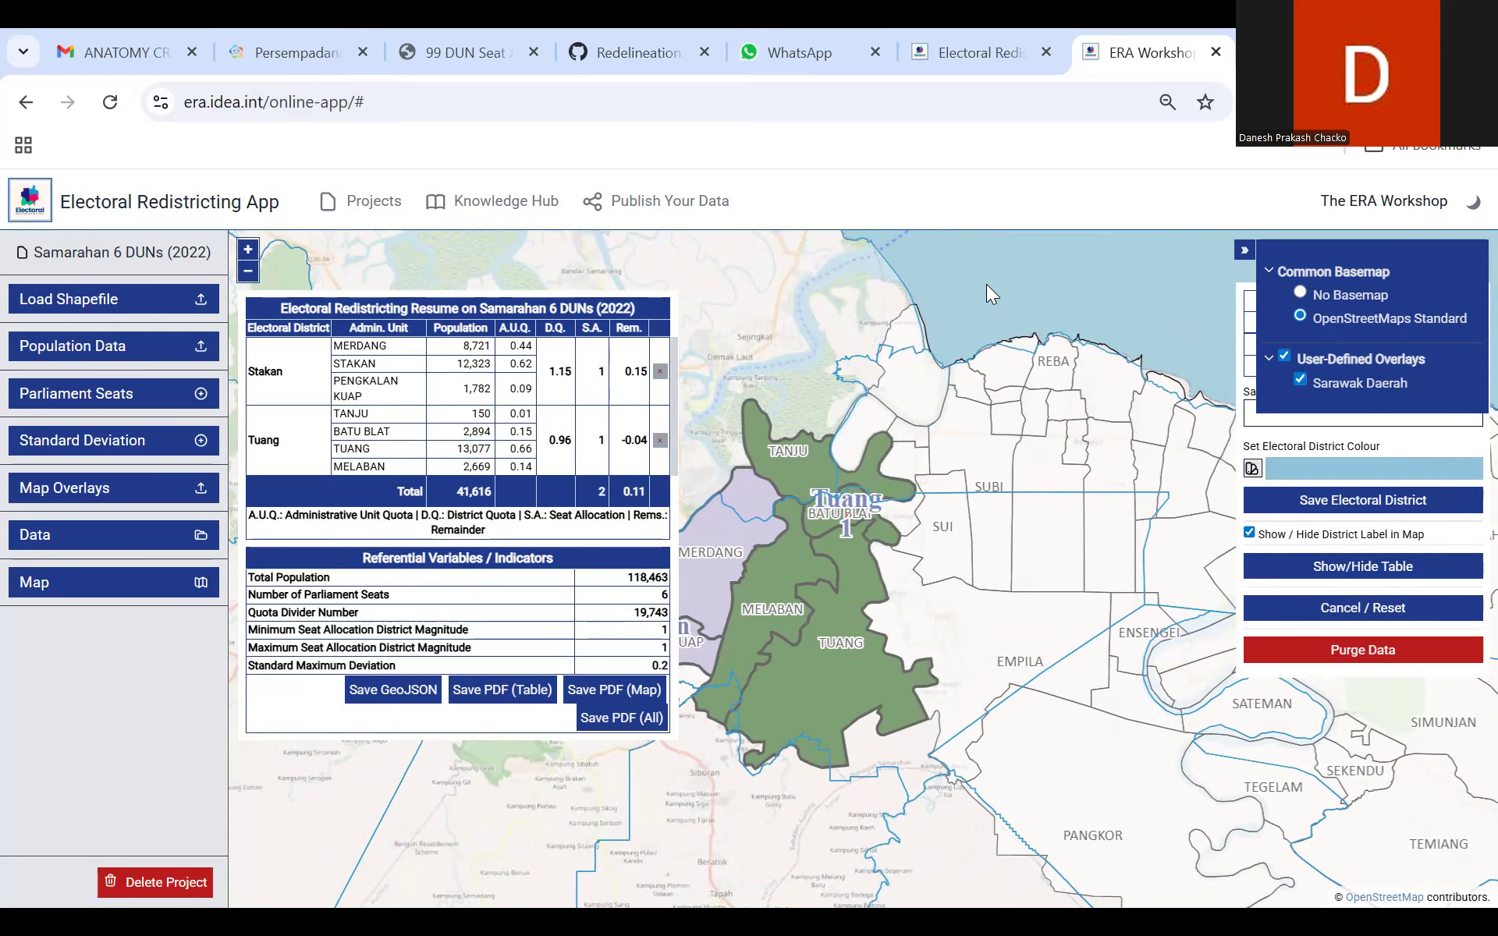
pyautogui.click(1283, 355)
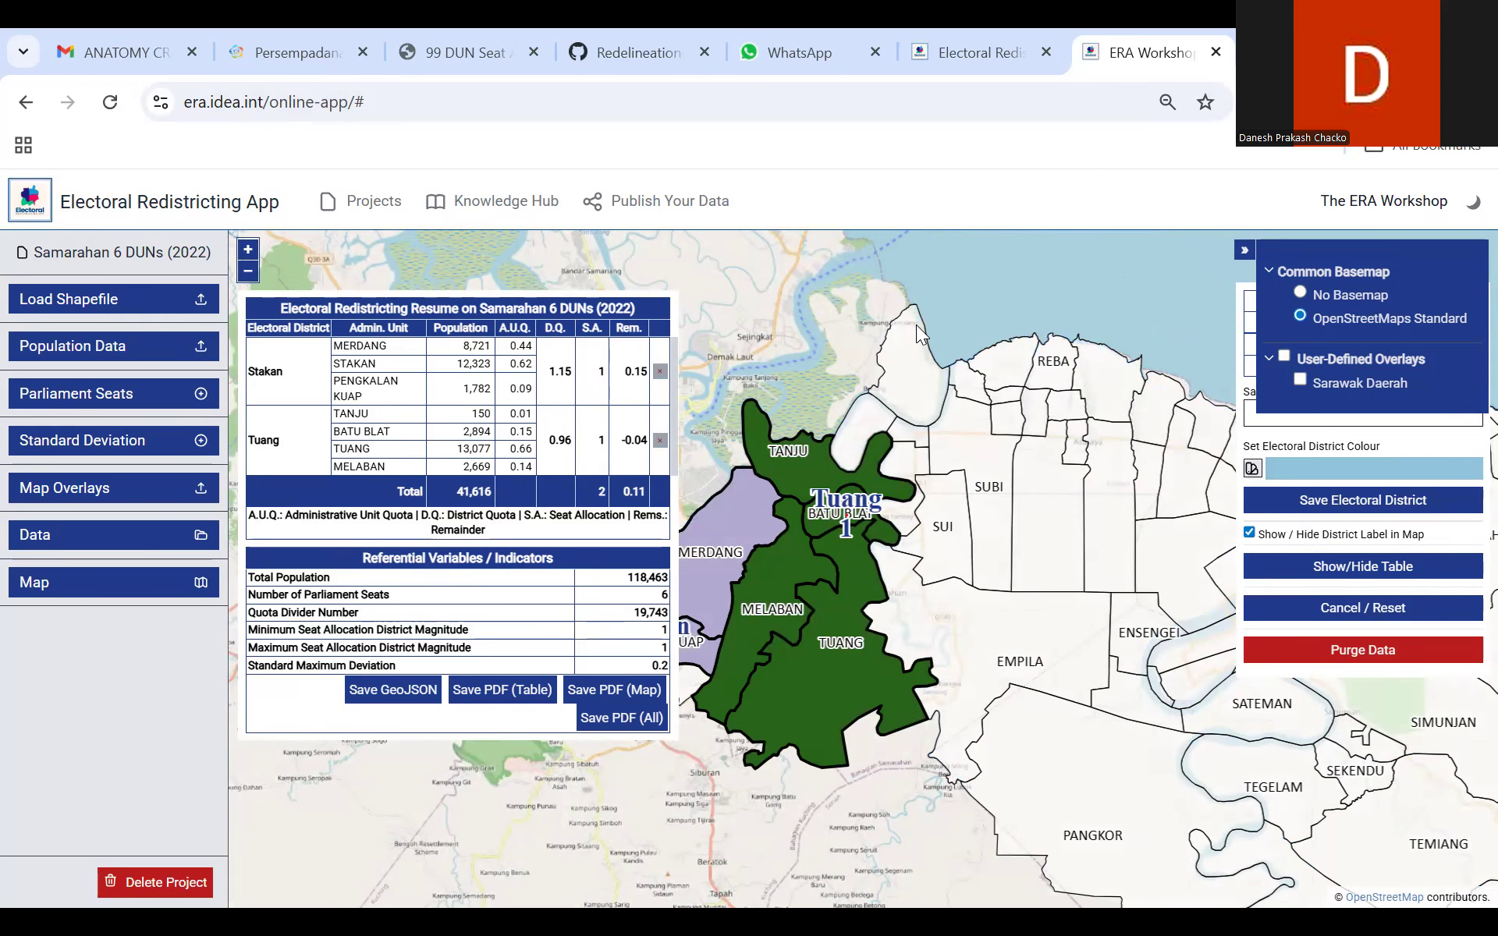
# Step: Select the Empila, Sui and Tambey areas as units of a new electoral district
pyautogui.moveTo(928, 644); pyautogui.dragTo(739, 599)
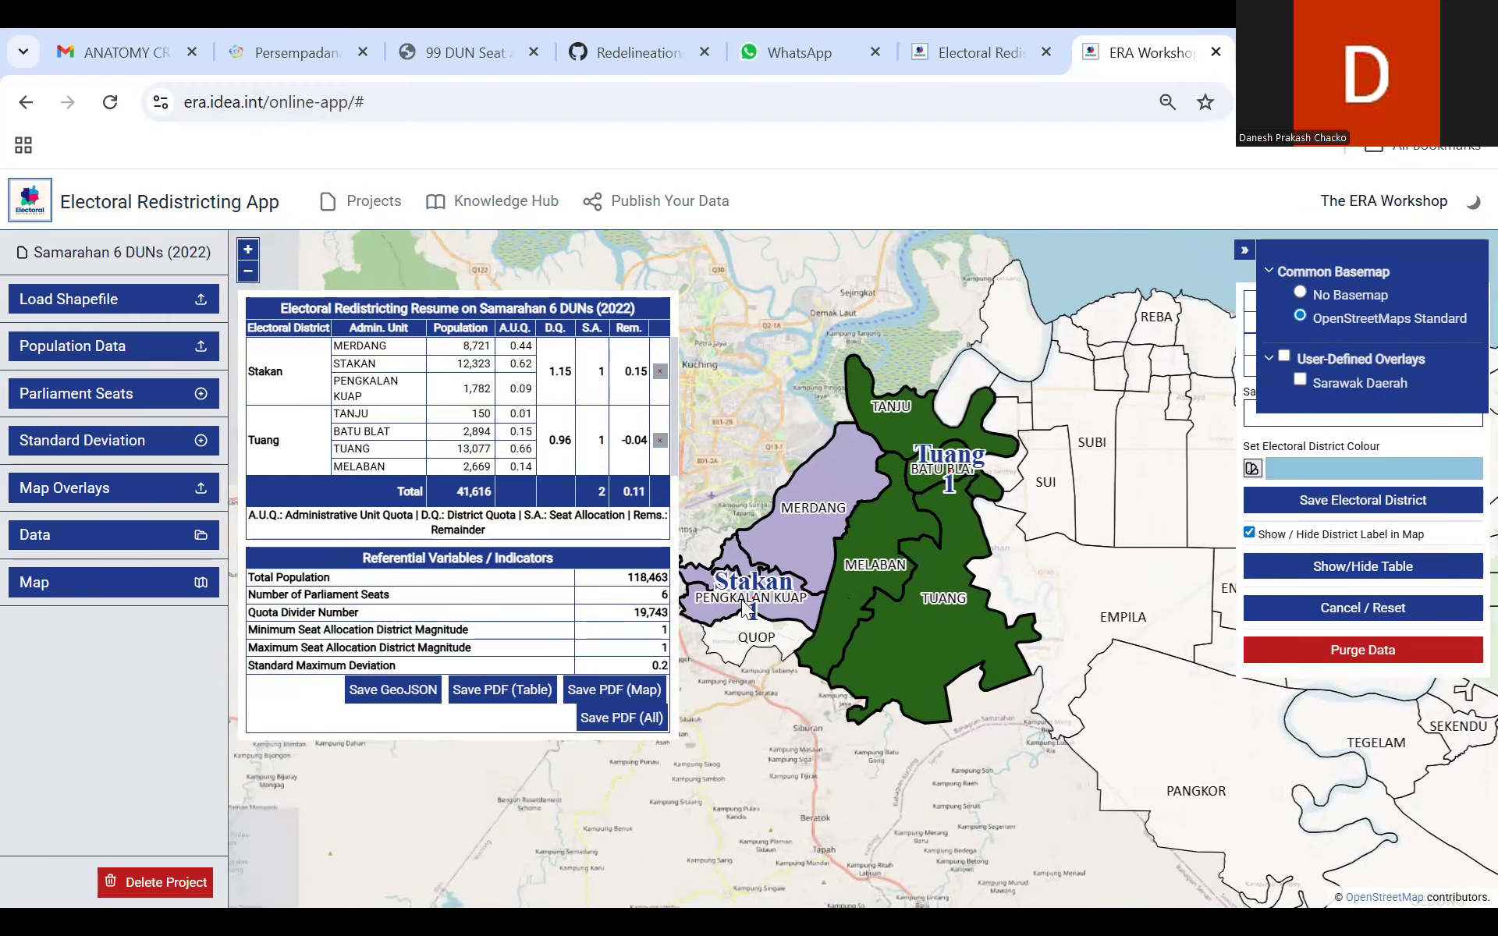
pyautogui.click(801, 584)
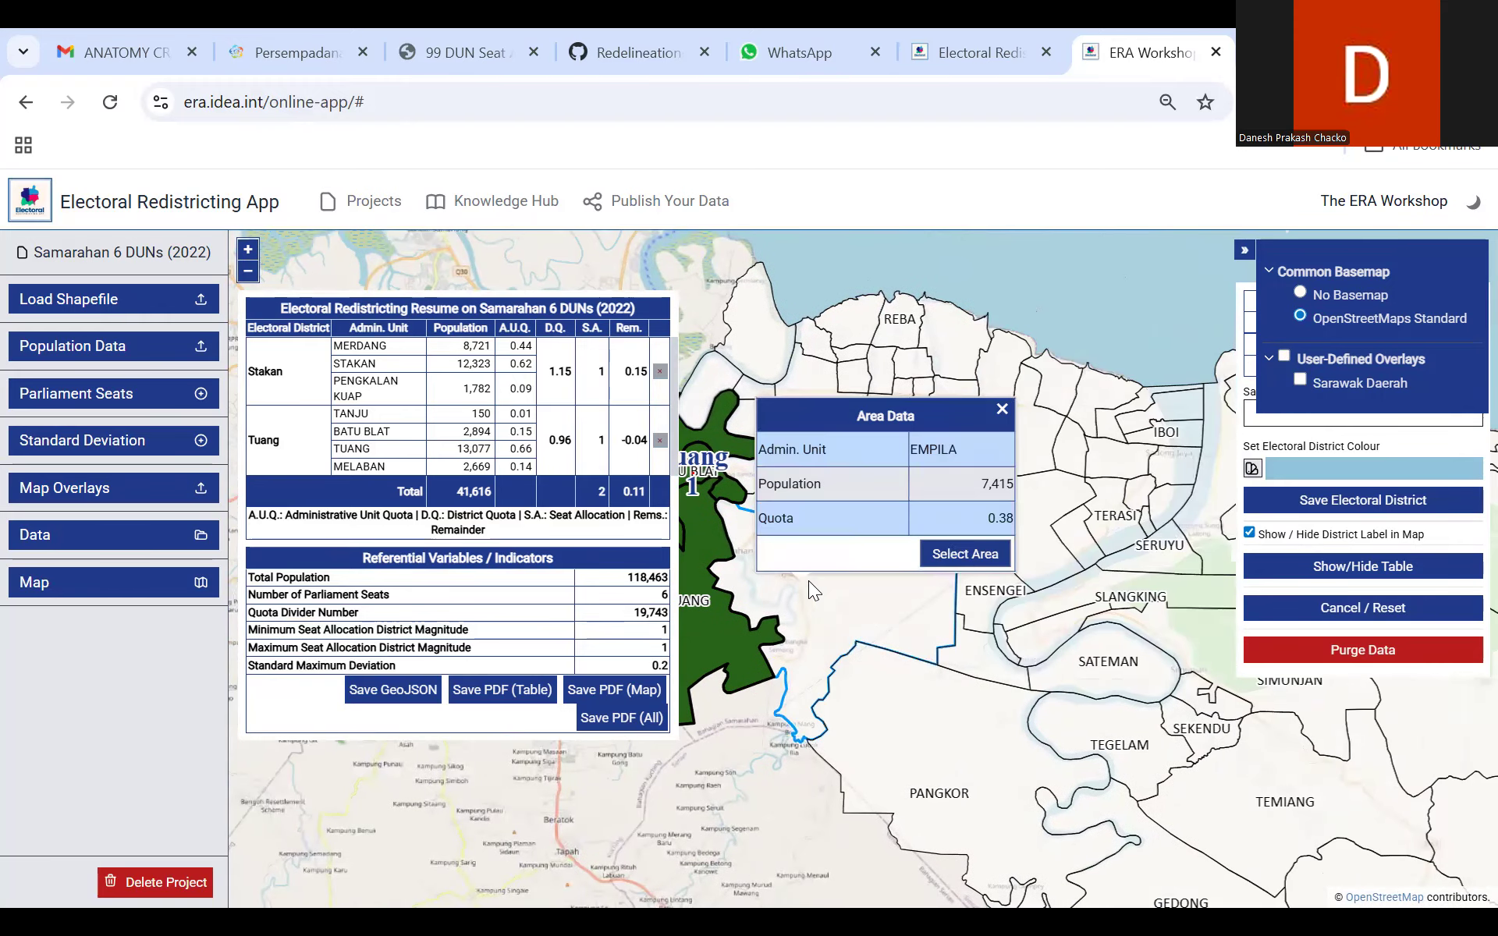
pyautogui.click(964, 556)
pyautogui.click(786, 490)
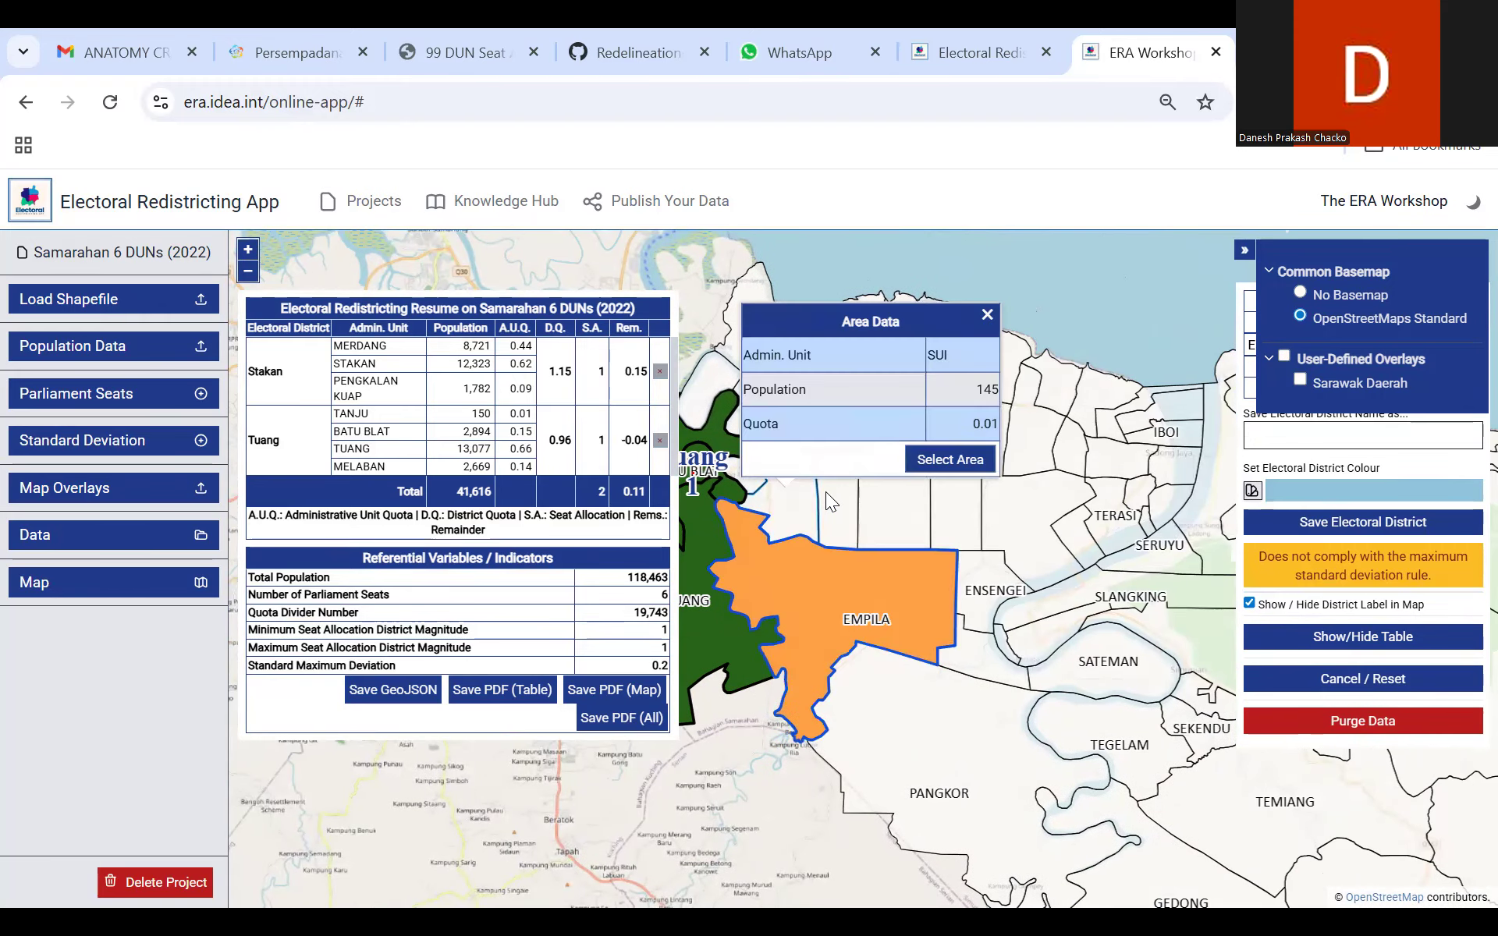
pyautogui.click(940, 461)
pyautogui.click(747, 478)
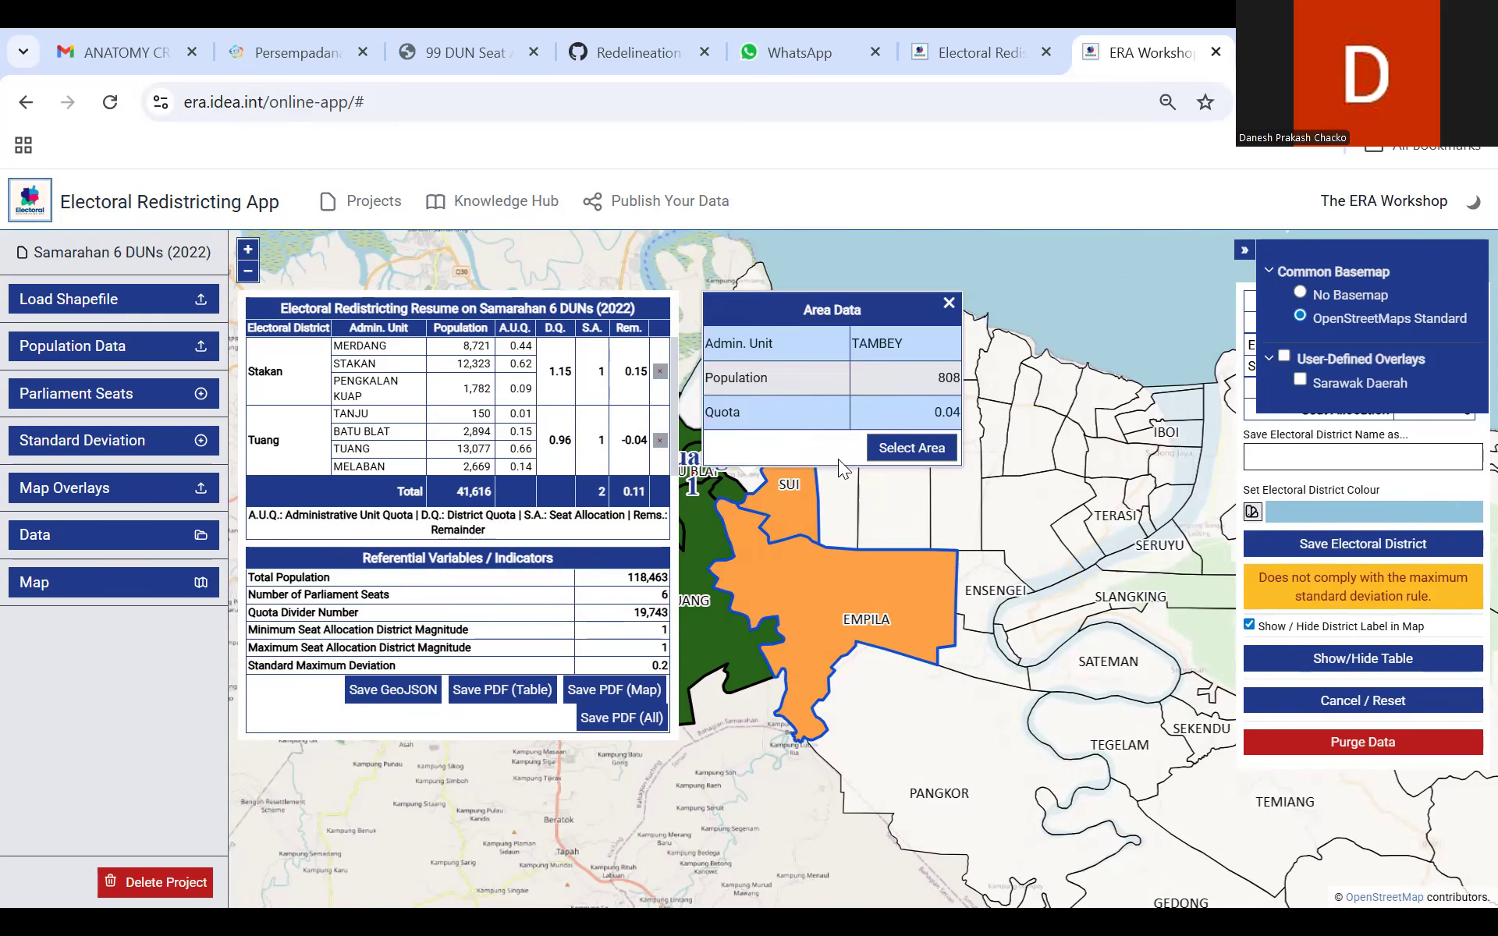
pyautogui.click(910, 447)
# Step: Add the river-bend area beside Tanju and the Tambirat and Subi areas to the Empila selection
pyautogui.moveTo(811, 593); pyautogui.dragTo(885, 685)
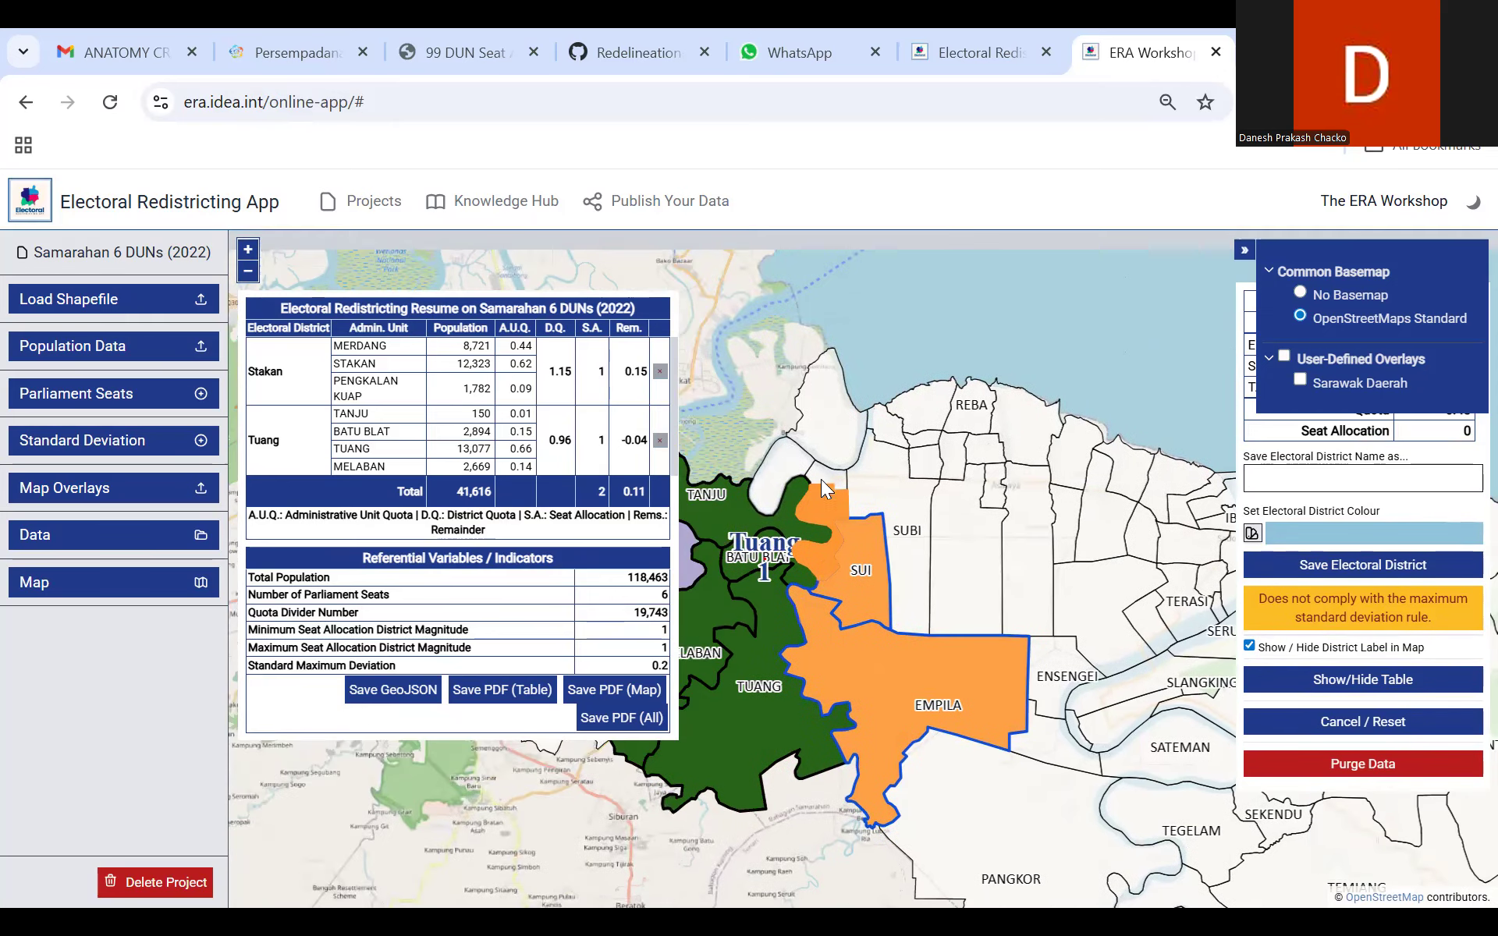
pyautogui.click(786, 470)
pyautogui.click(934, 451)
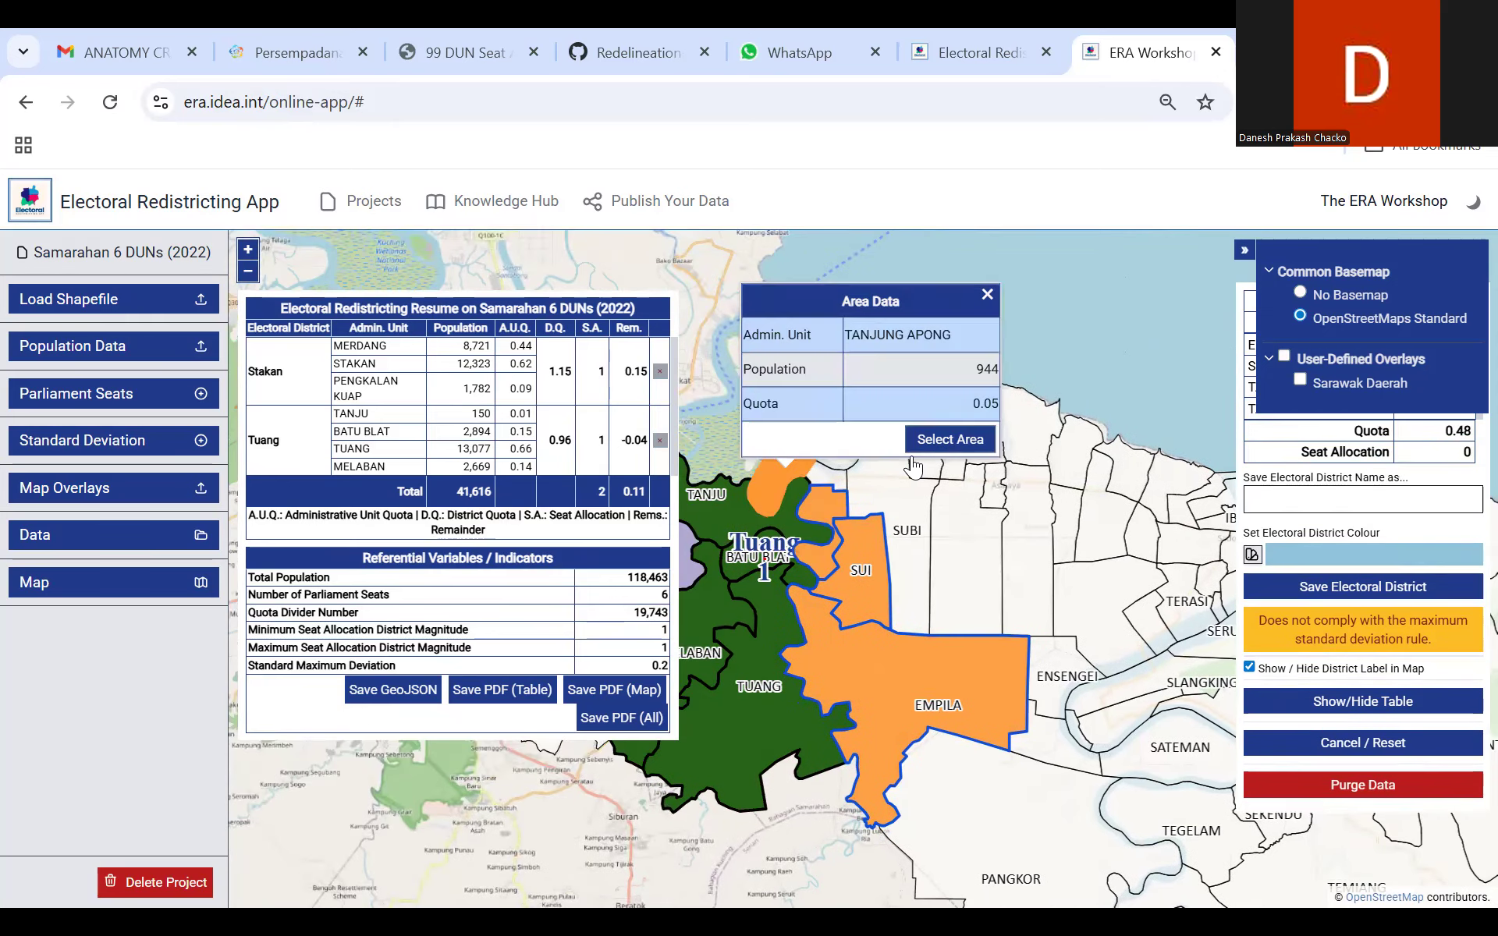
pyautogui.click(834, 478)
pyautogui.click(992, 451)
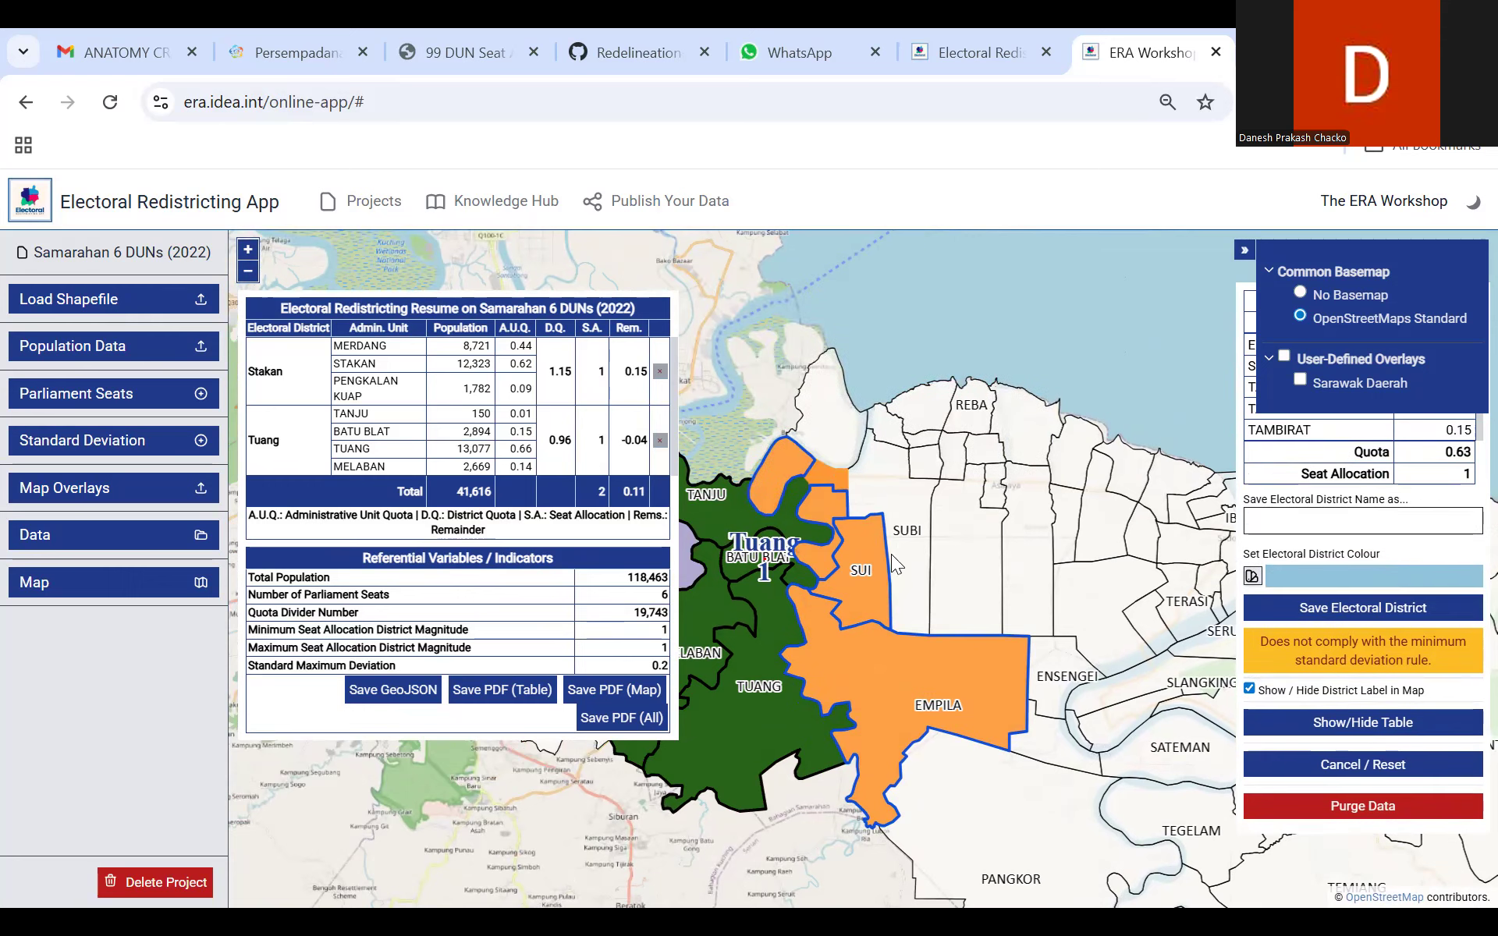
pyautogui.click(878, 490)
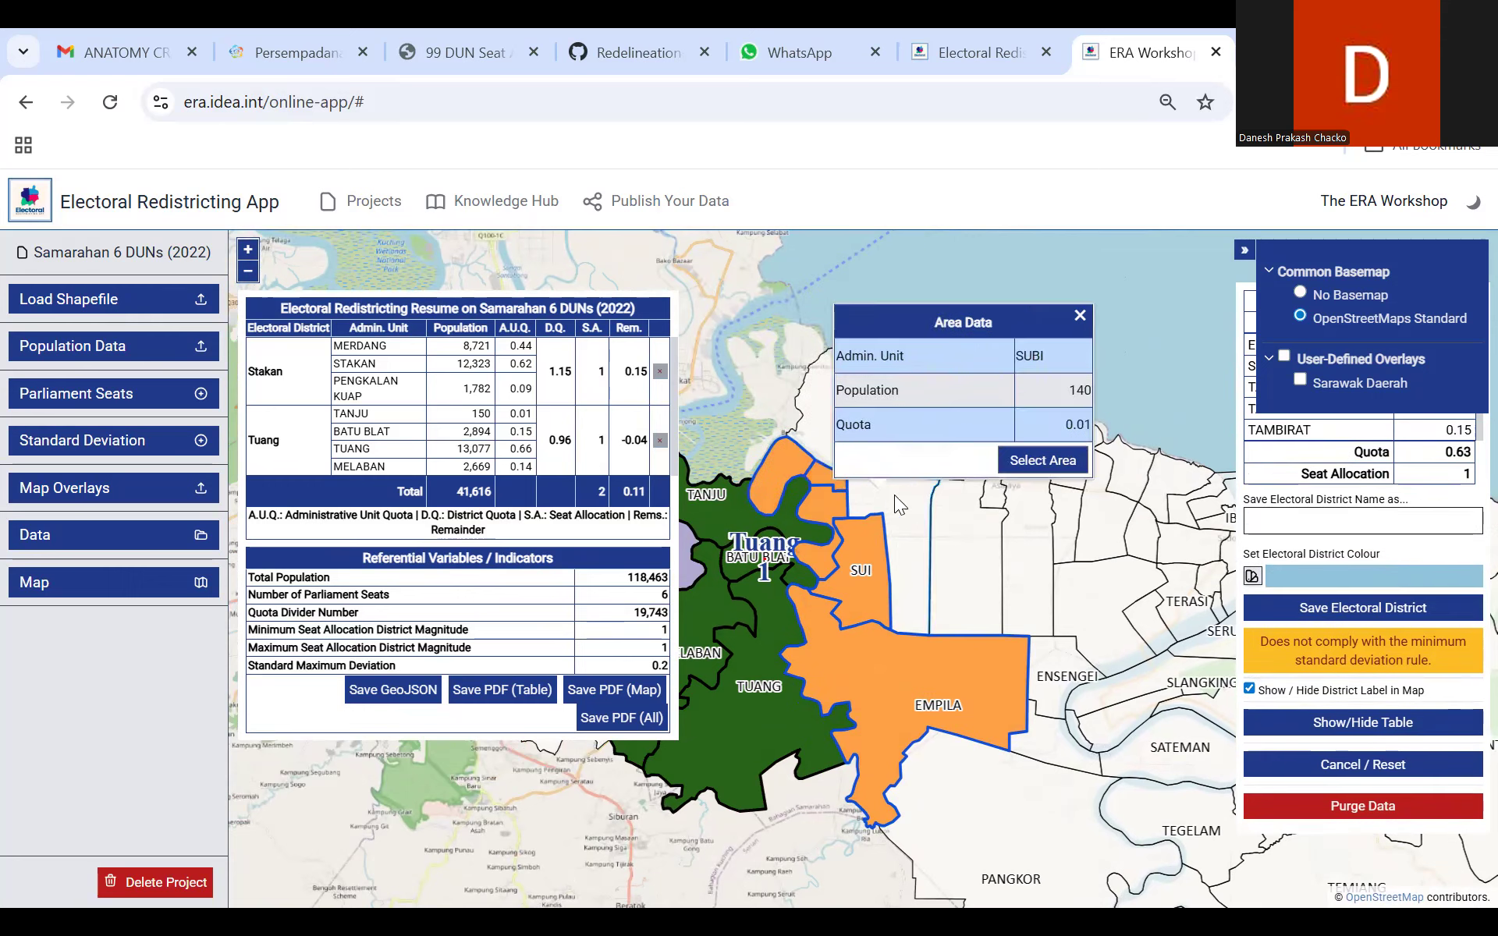
pyautogui.click(1006, 461)
# Step: Add the Sambir, Sebandi Matang, Sebandi Ulu and Moyan Ledang areas north of Subi to the Empila selection
pyautogui.moveTo(847, 385); pyautogui.dragTo(744, 423)
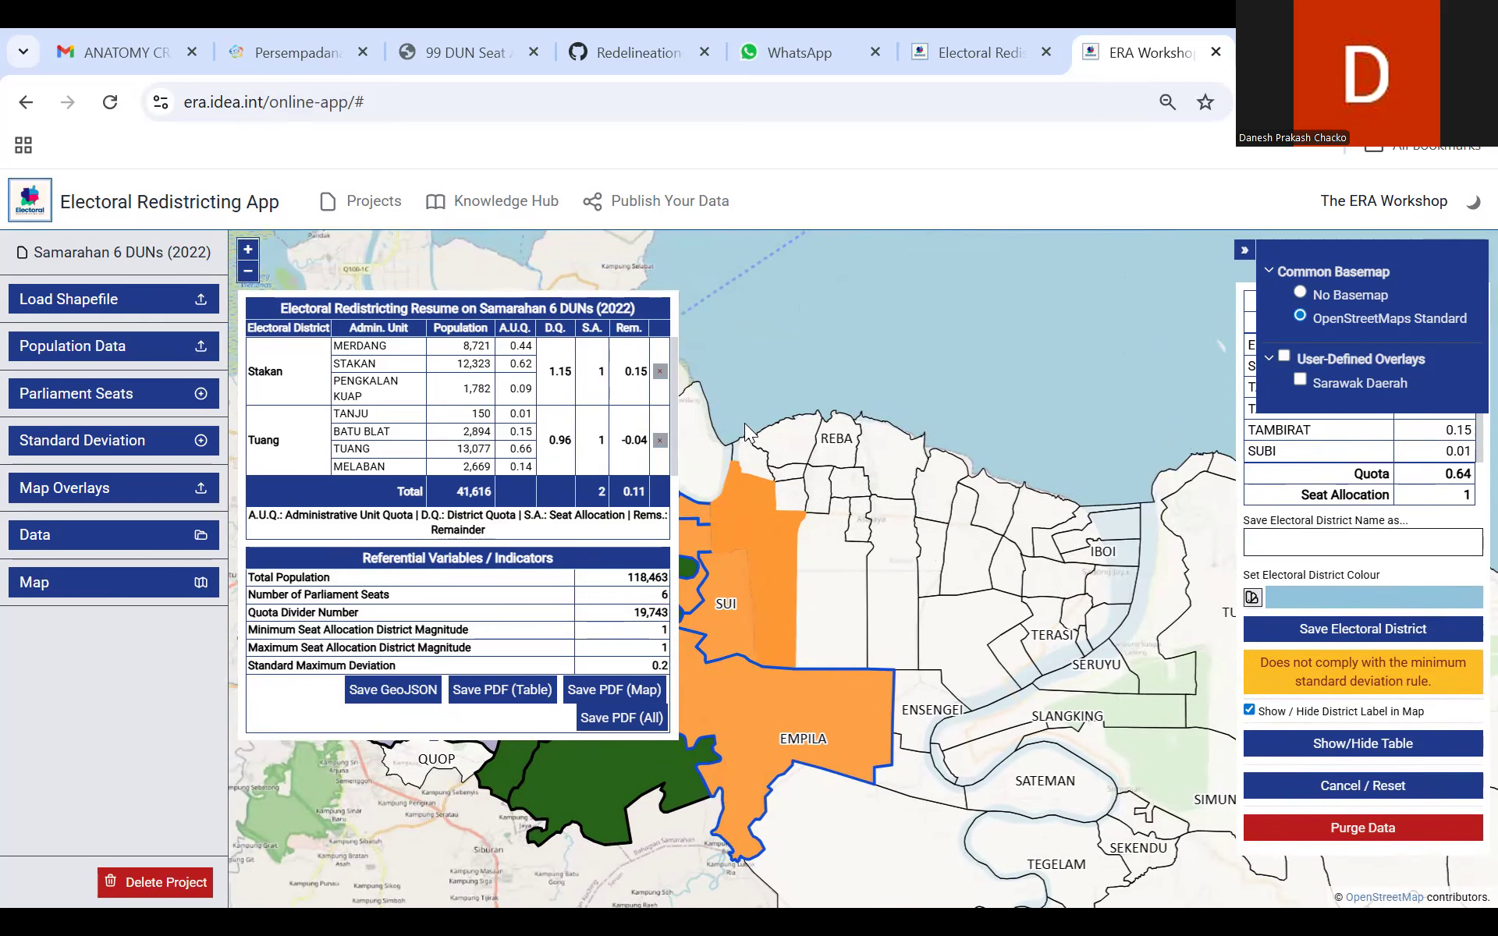
pyautogui.click(751, 465)
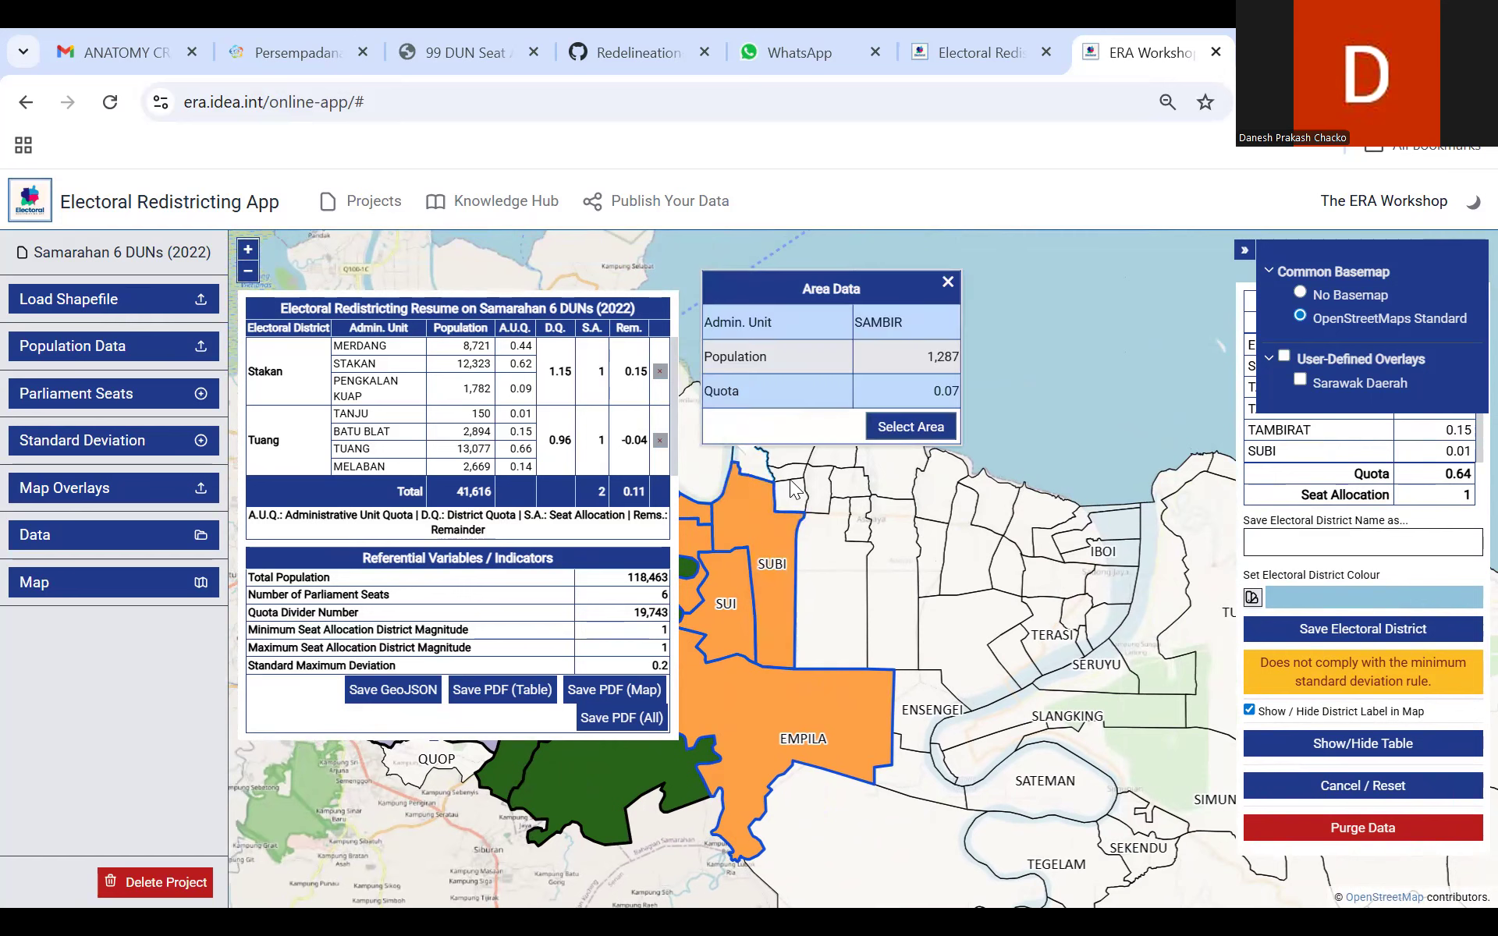
pyautogui.click(806, 460)
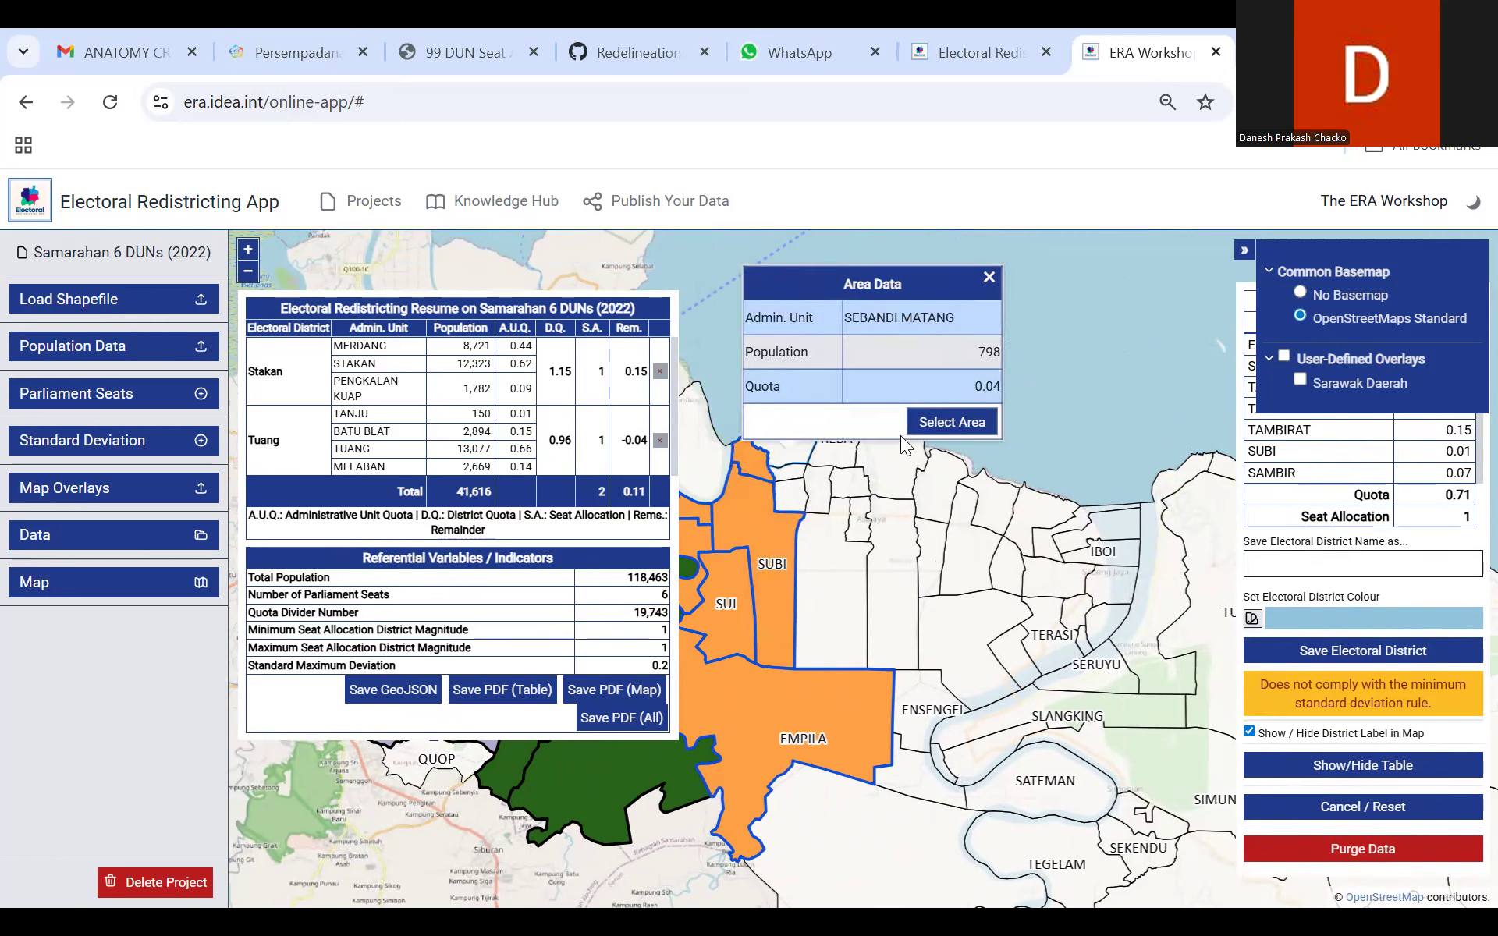
pyautogui.click(948, 423)
pyautogui.click(798, 483)
pyautogui.click(955, 441)
pyautogui.click(791, 493)
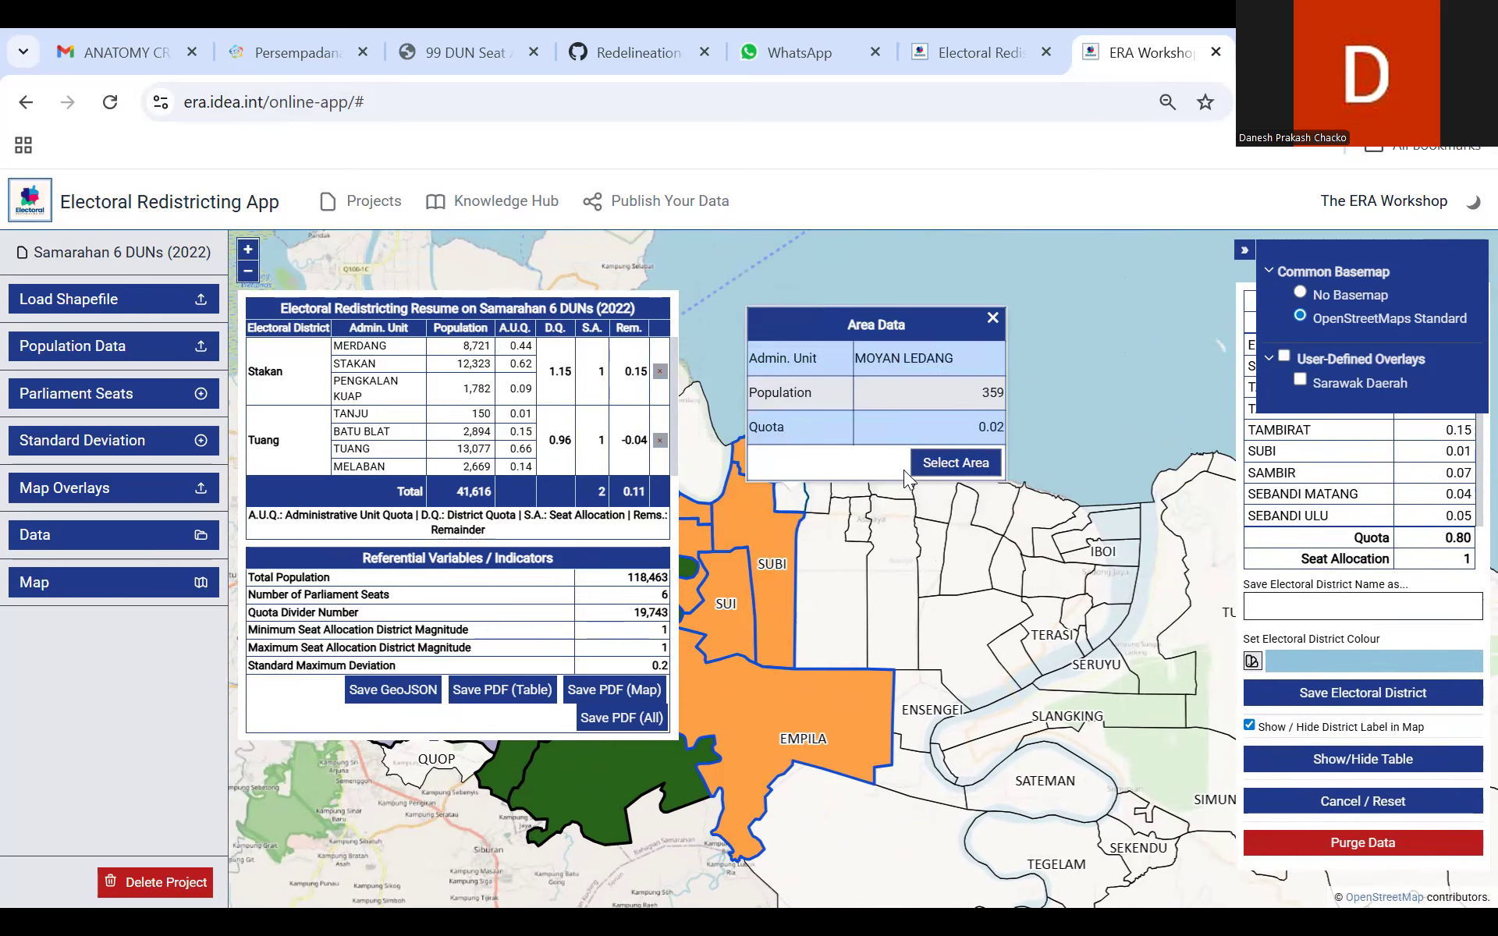
pyautogui.click(944, 461)
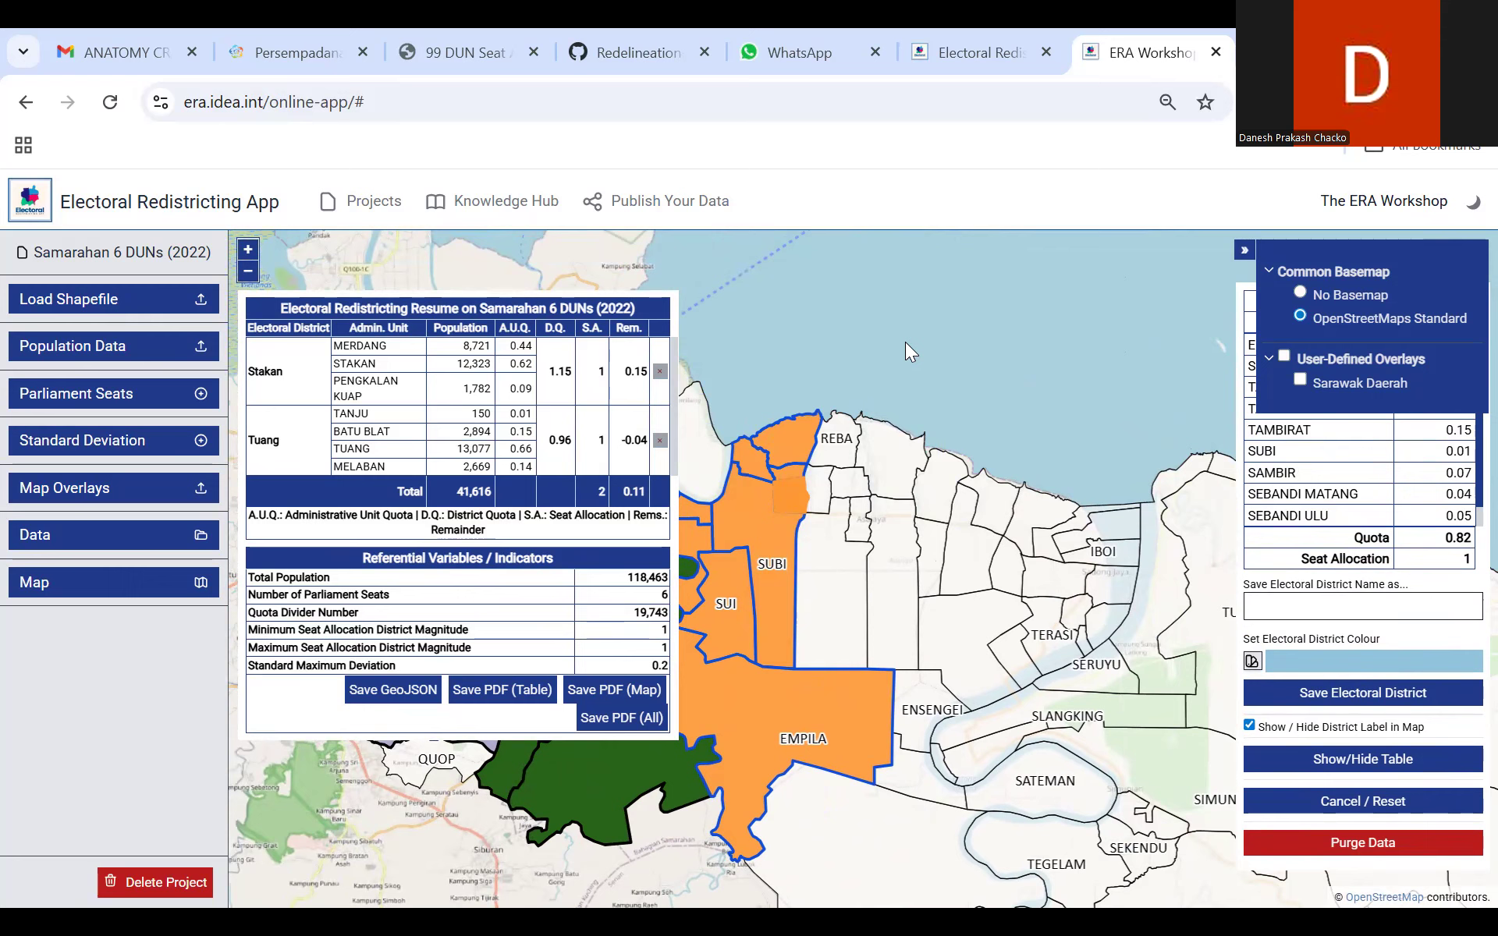
# Step: Add the Moyan Ulu, Moyan, Serpan, Serpan Ulu and Reba areas to the Empila selection
pyautogui.click(828, 610)
pyautogui.click(965, 582)
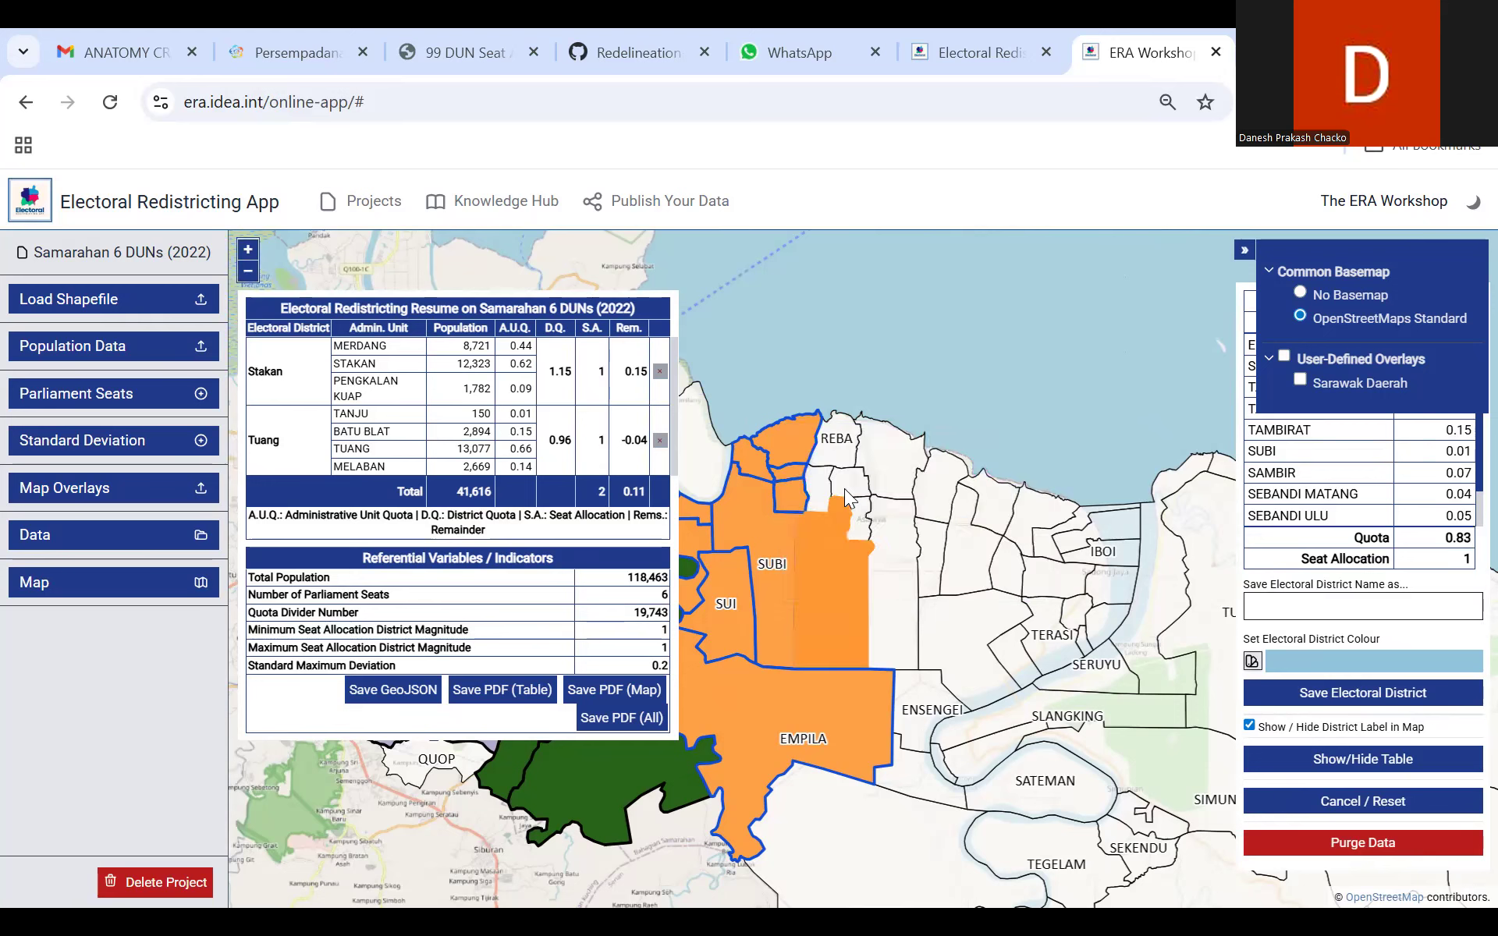
pyautogui.click(821, 497)
pyautogui.click(1075, 454)
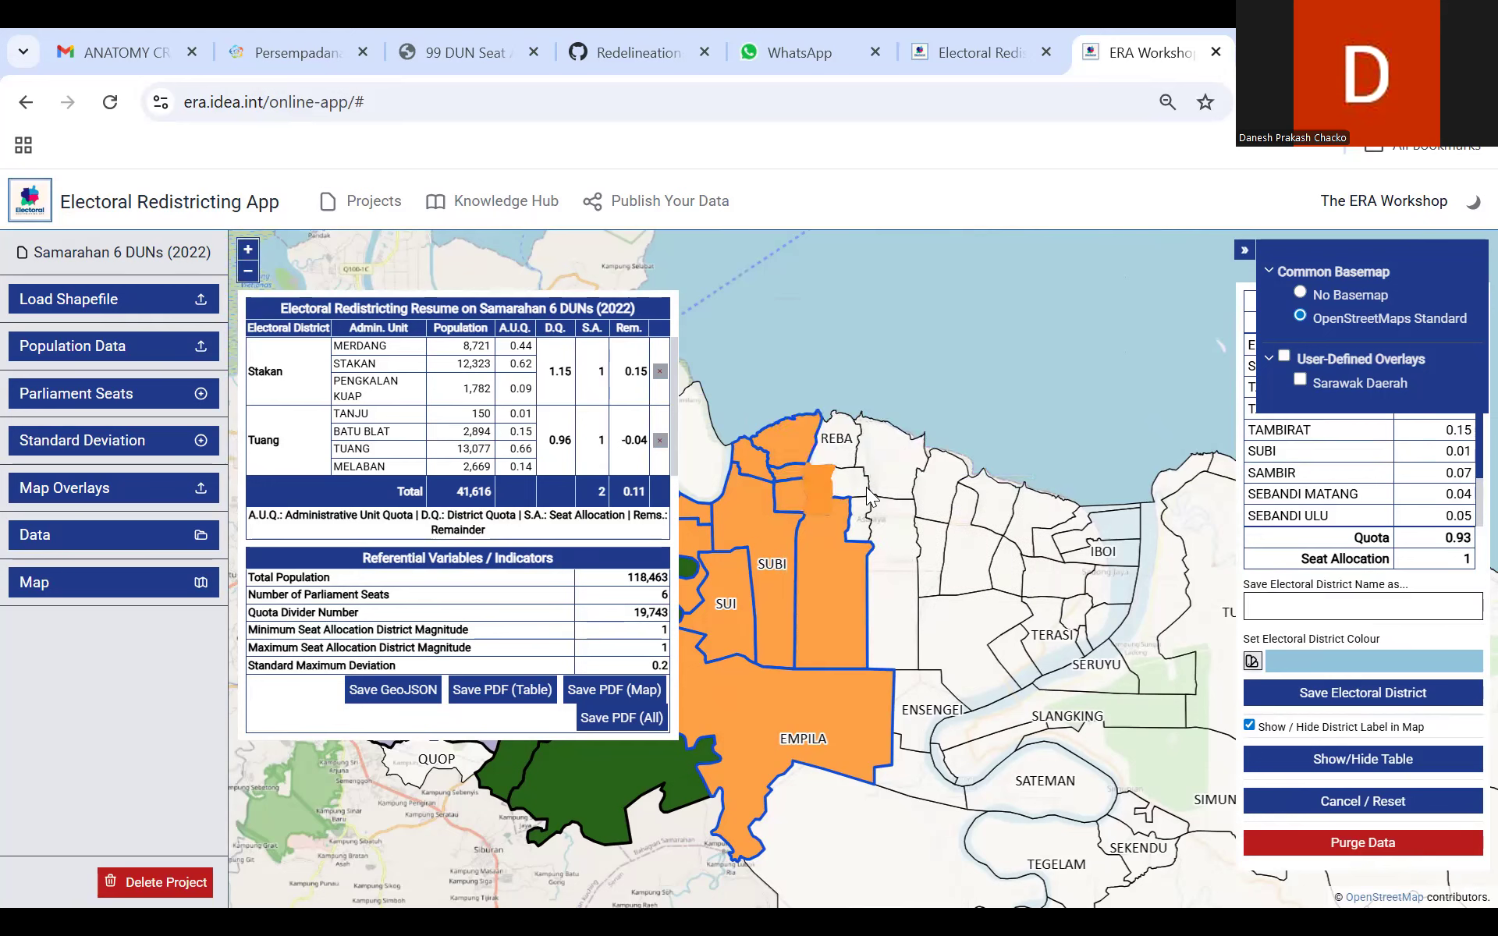
pyautogui.click(847, 482)
pyautogui.click(984, 456)
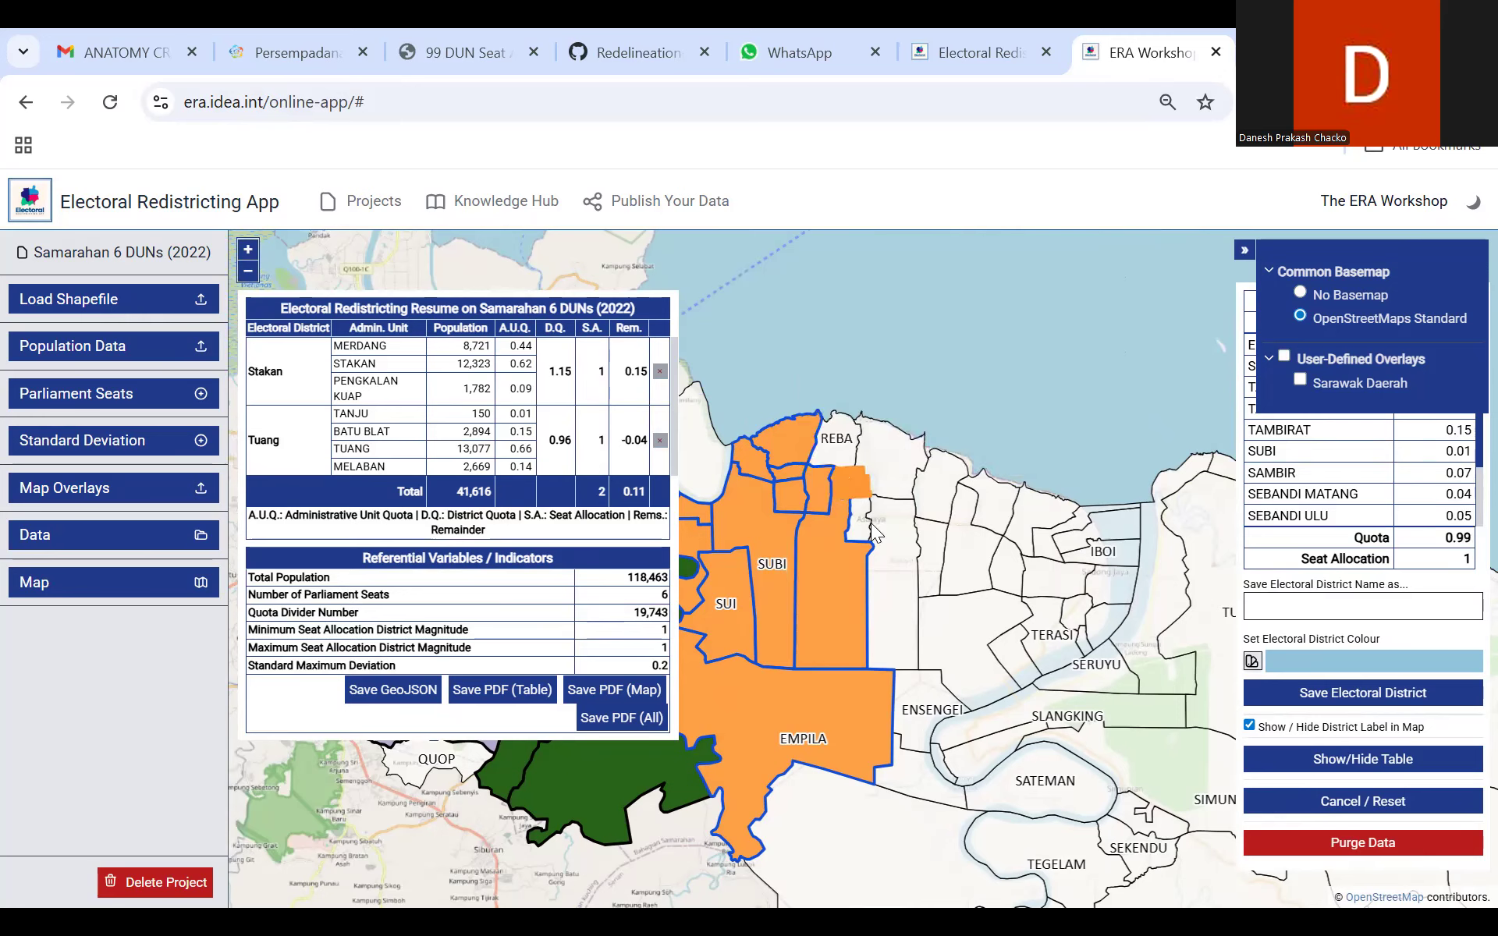
pyautogui.click(921, 509)
pyautogui.click(975, 500)
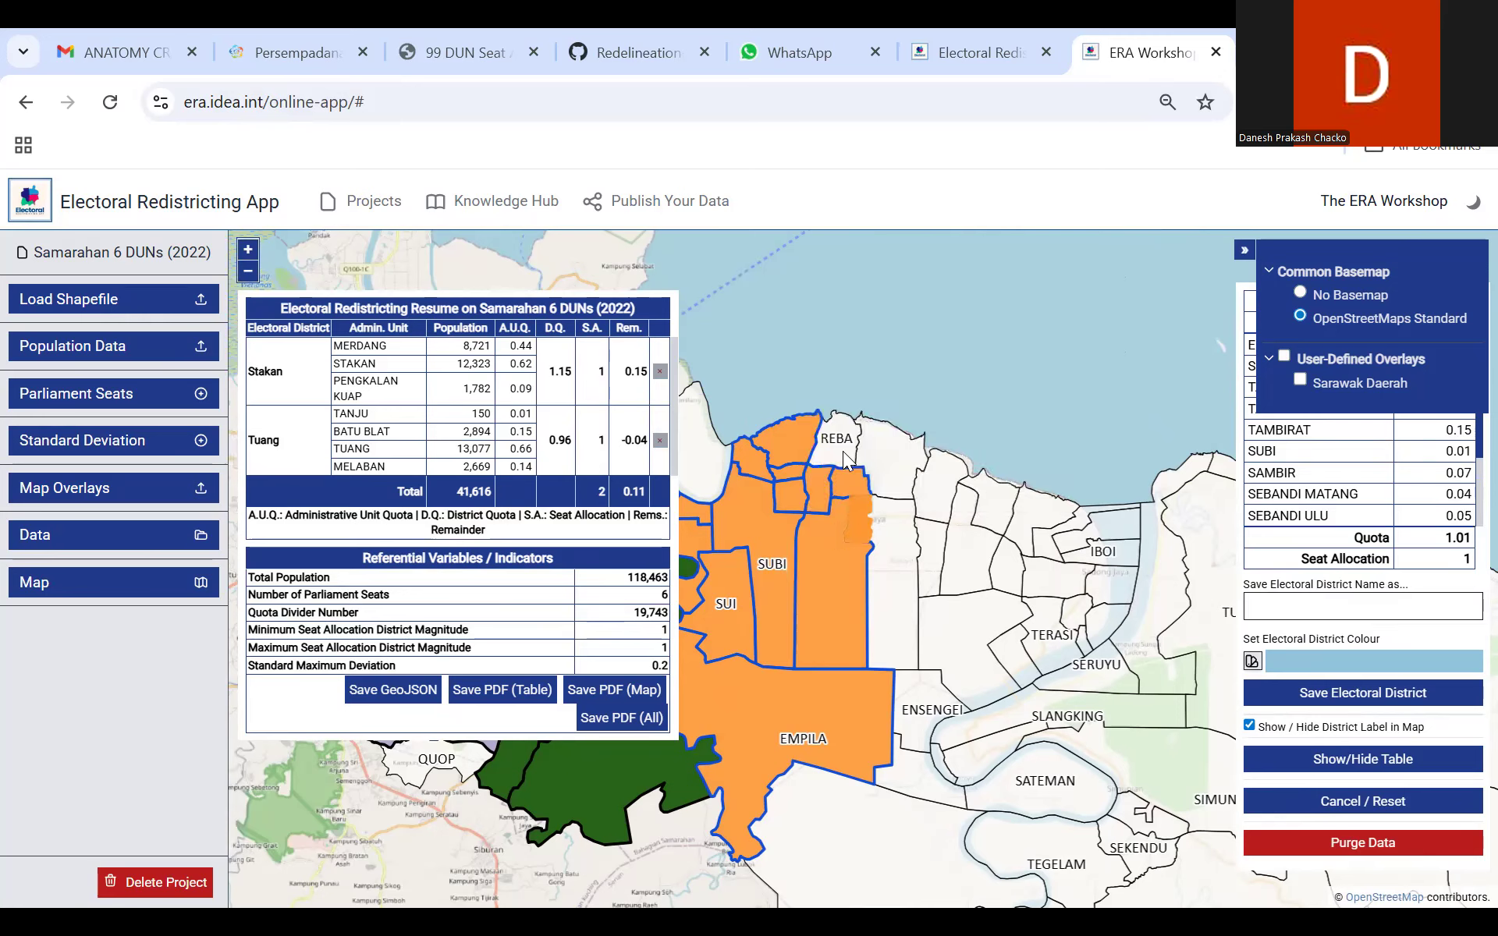
pyautogui.click(909, 441)
pyautogui.click(1001, 435)
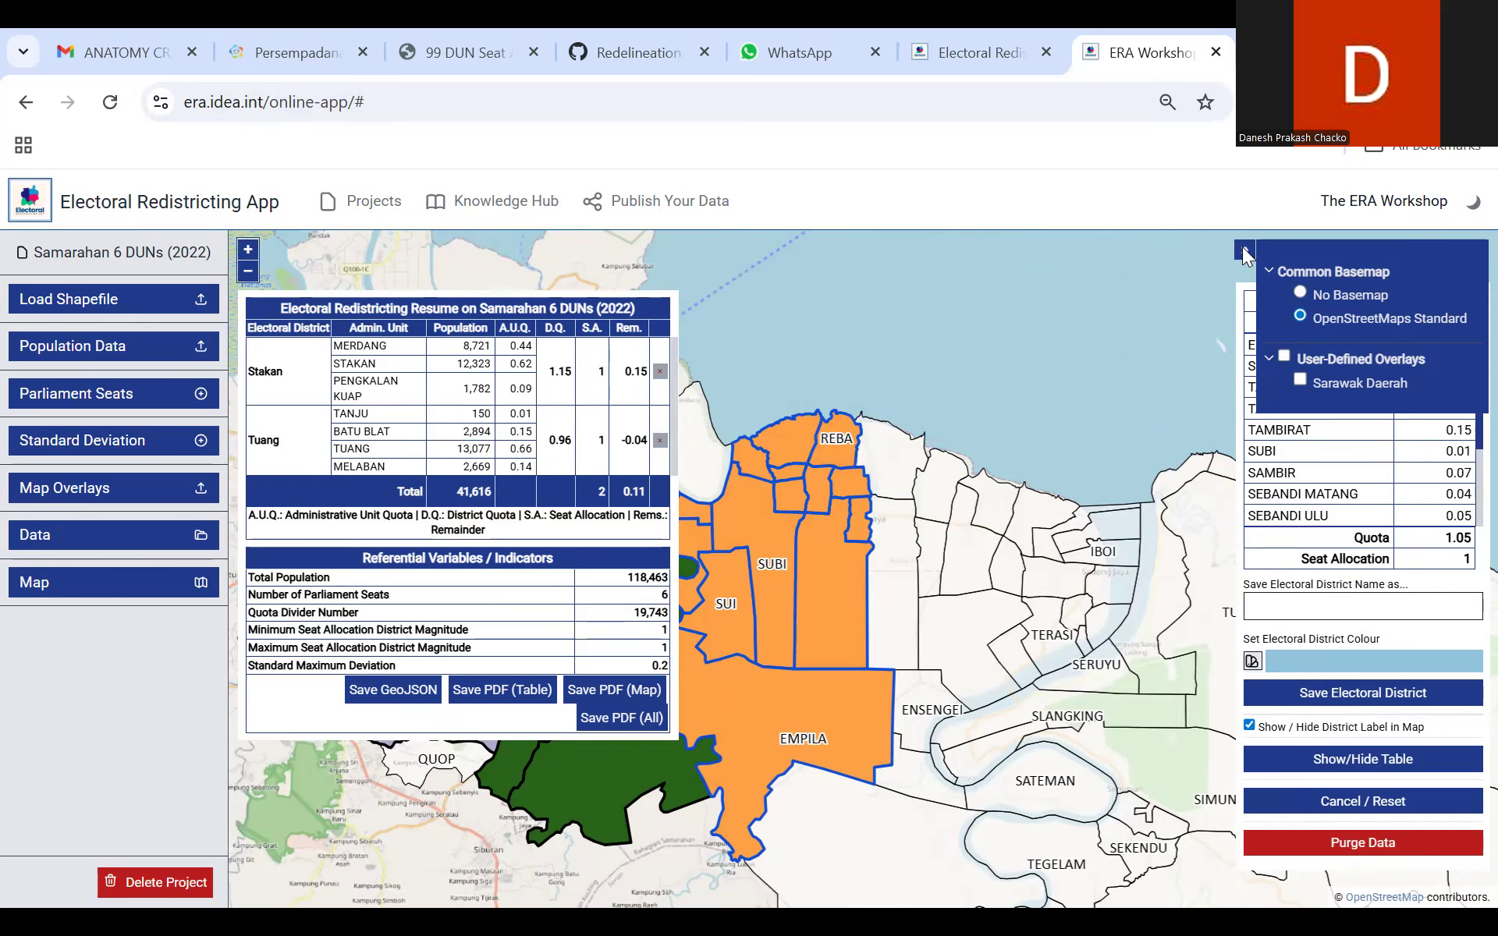
# Step: Examine the selected units' quotas and how the selection from Tambirat and Empila up to Reba borders the Tuang district
pyautogui.scroll(-3, 1463, 425)
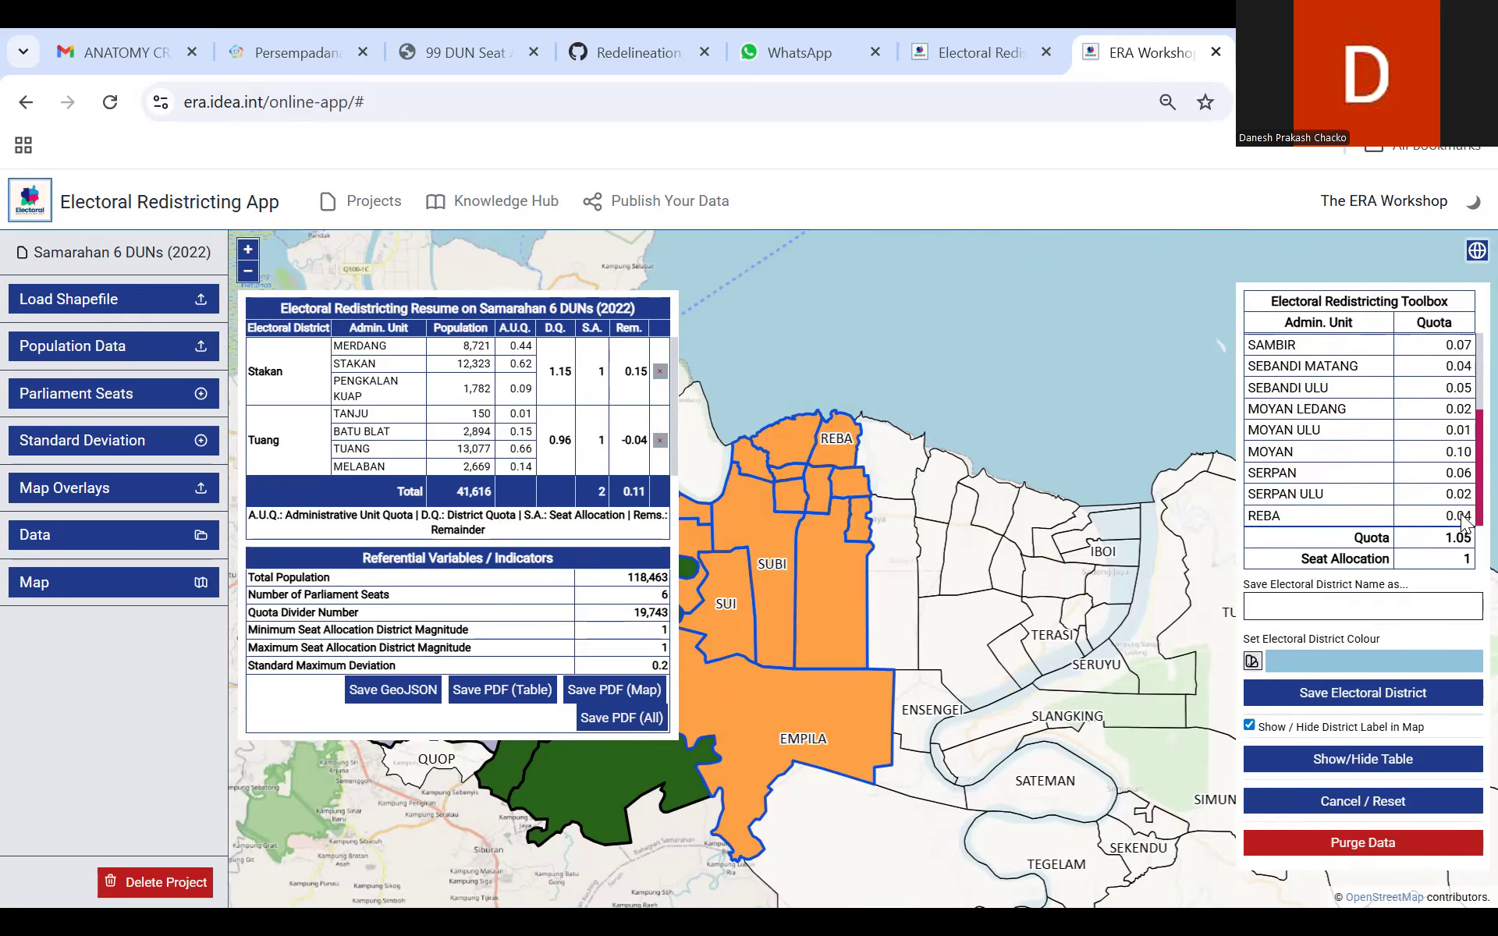
pyautogui.scroll(3, 1464, 453)
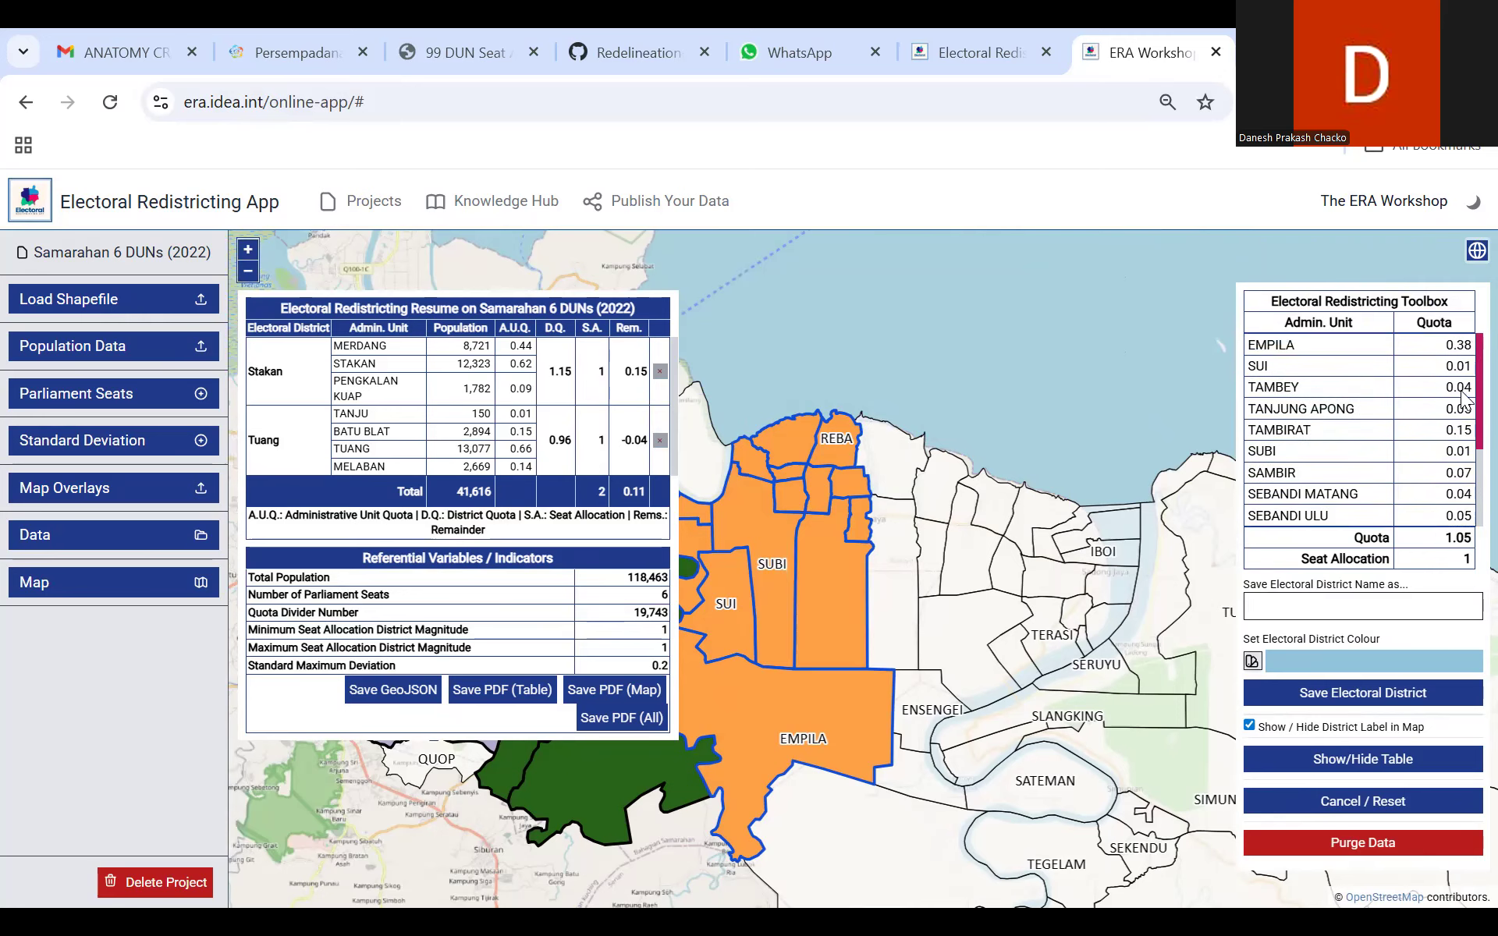
pyautogui.scroll(-3, 1465, 460)
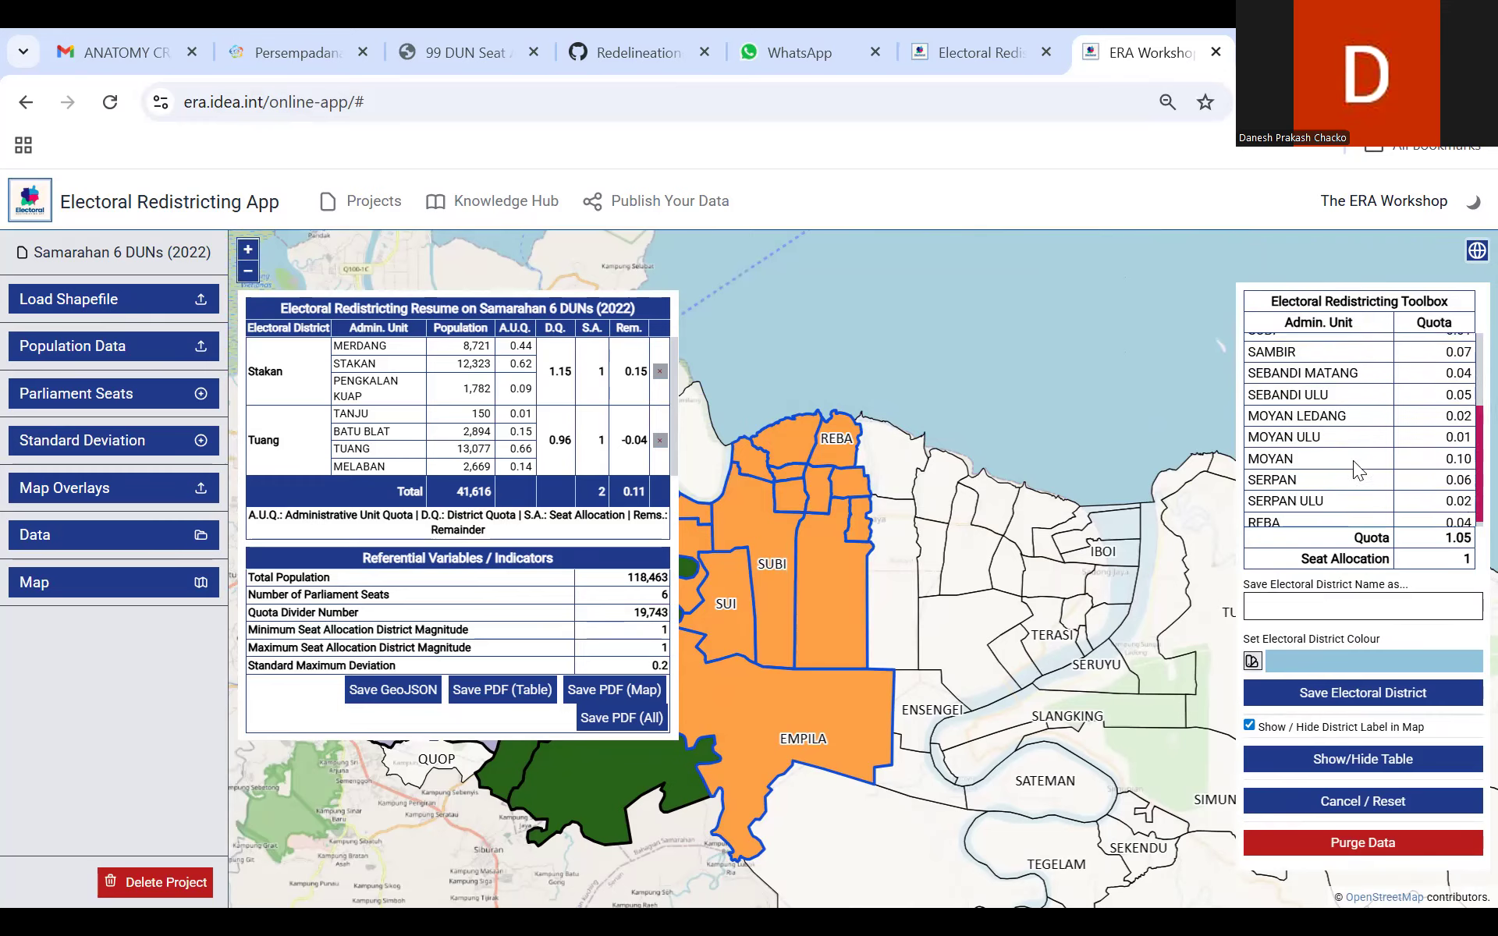
pyautogui.moveTo(767, 392); pyautogui.dragTo(934, 359)
pyautogui.scroll(3, 936, 359)
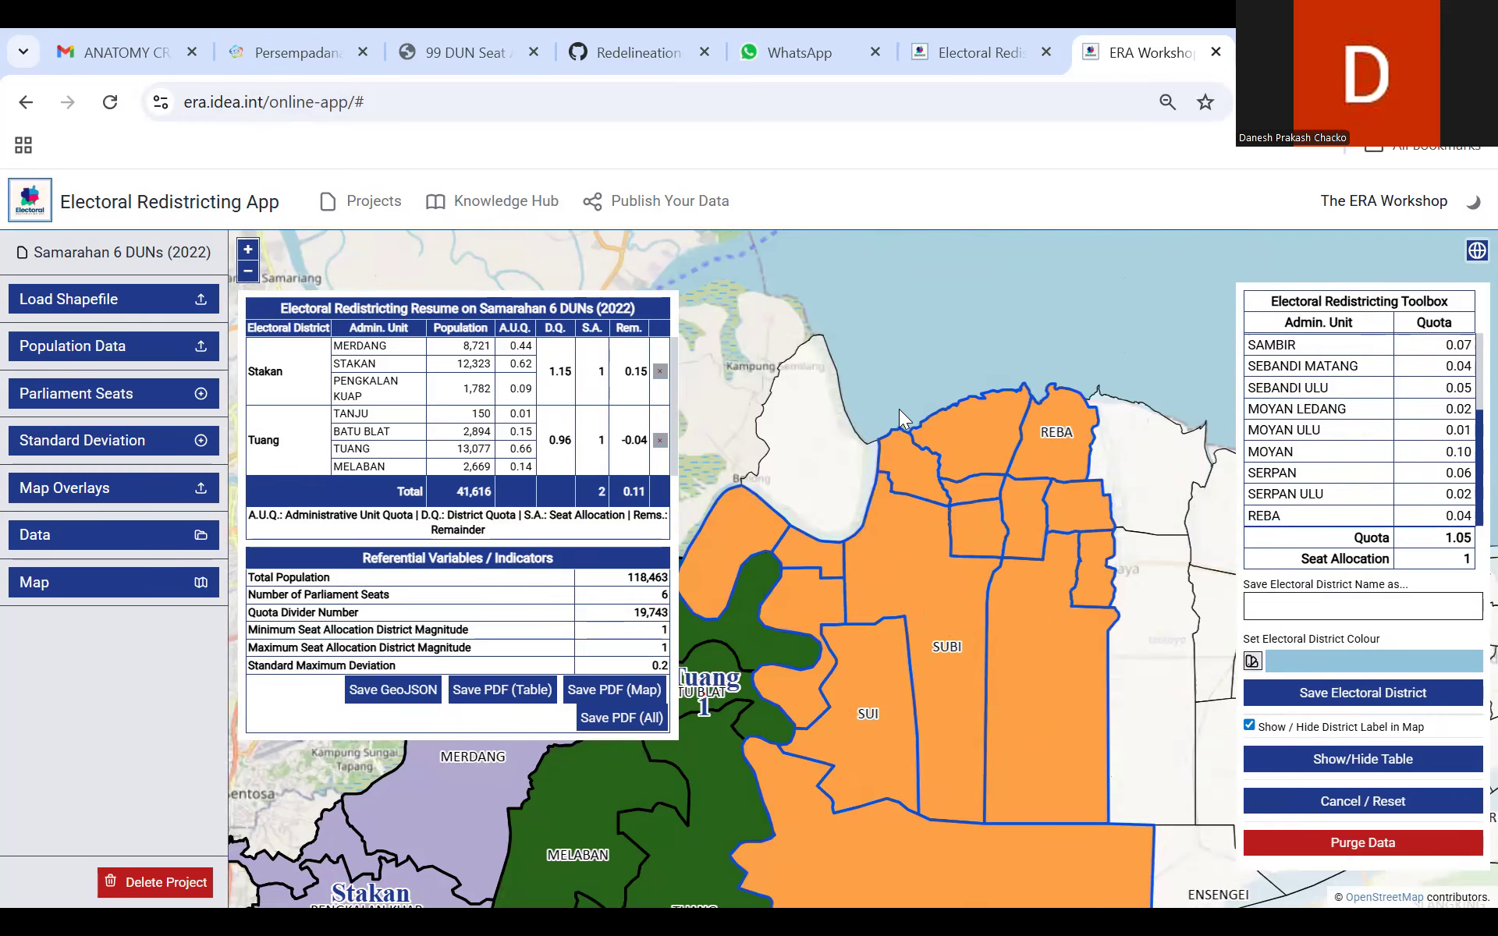
pyautogui.moveTo(841, 780); pyautogui.dragTo(834, 453)
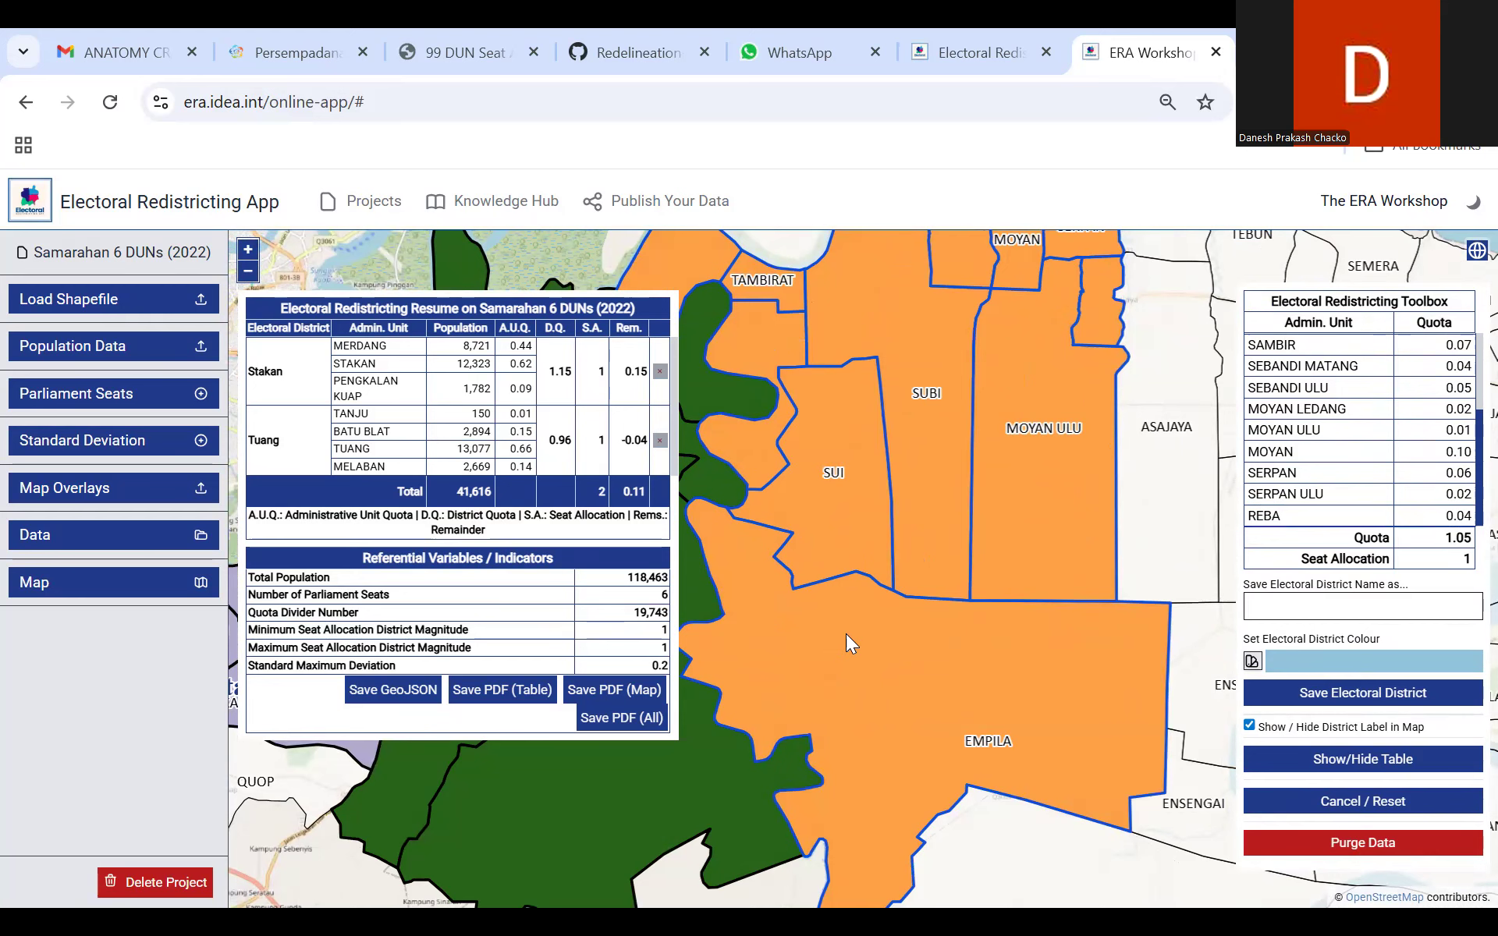
pyautogui.moveTo(843, 679); pyautogui.dragTo(716, 693)
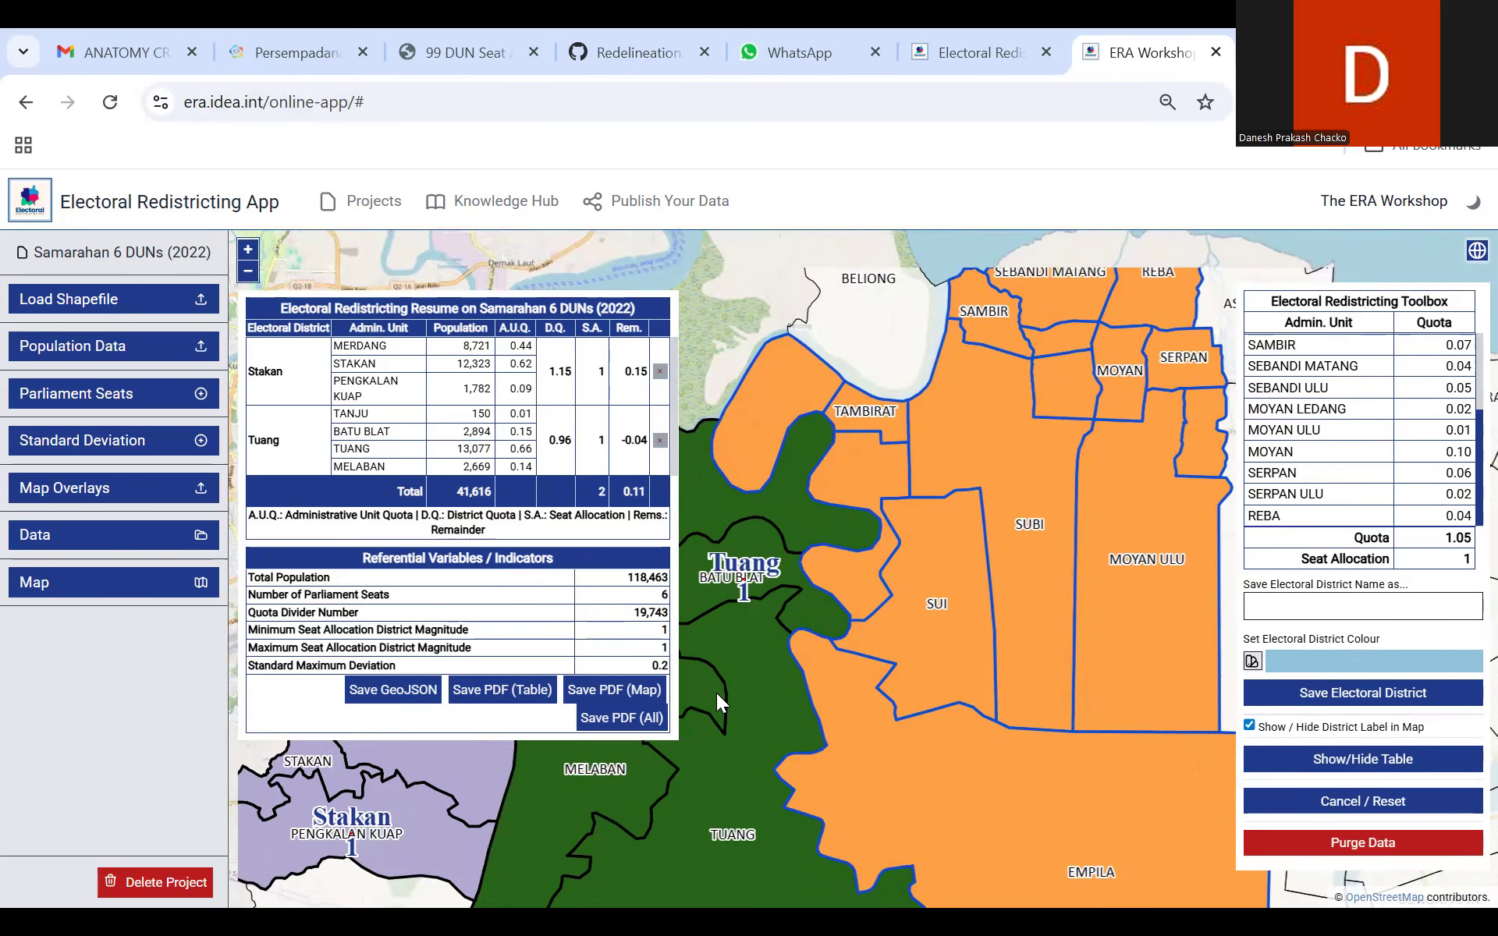
pyautogui.moveTo(803, 662); pyautogui.dragTo(877, 645)
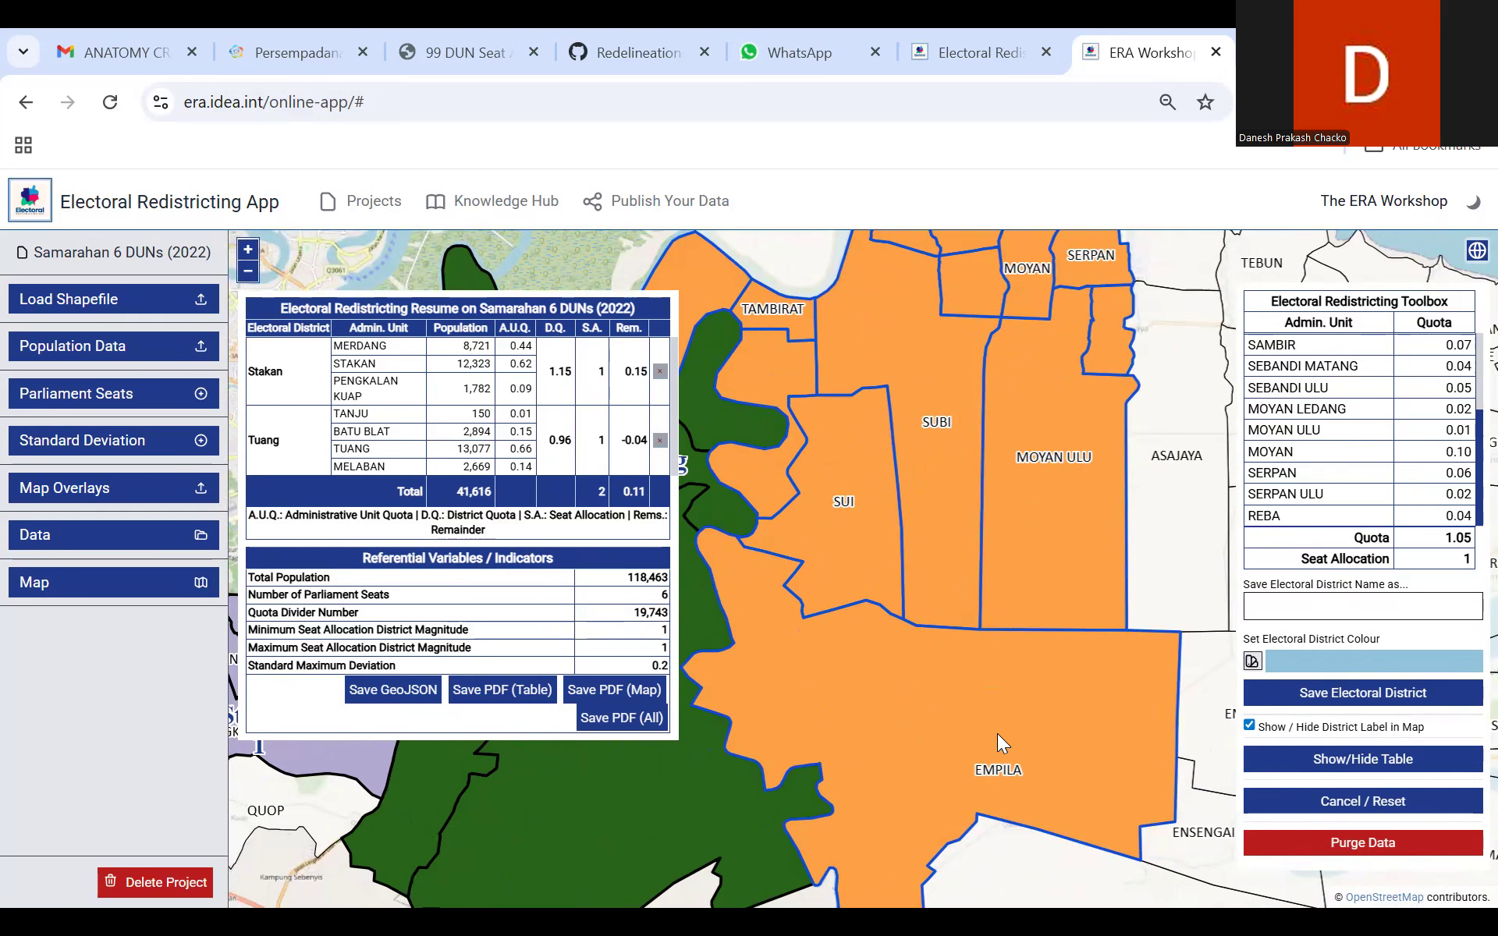
pyautogui.moveTo(958, 439); pyautogui.dragTo(885, 603)
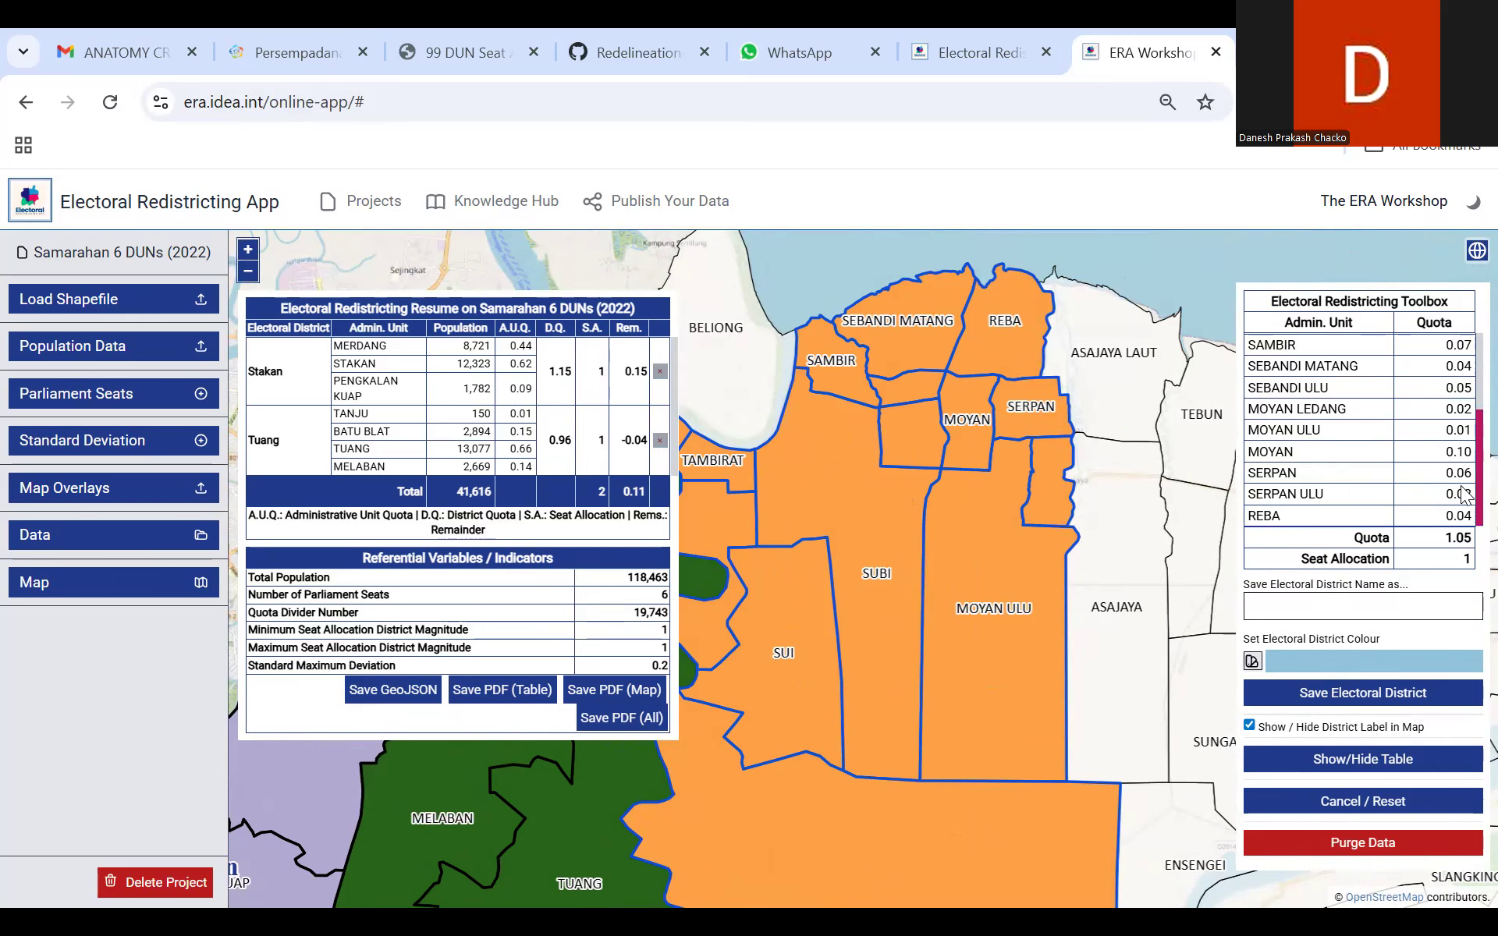
pyautogui.scroll(3, 1463, 503)
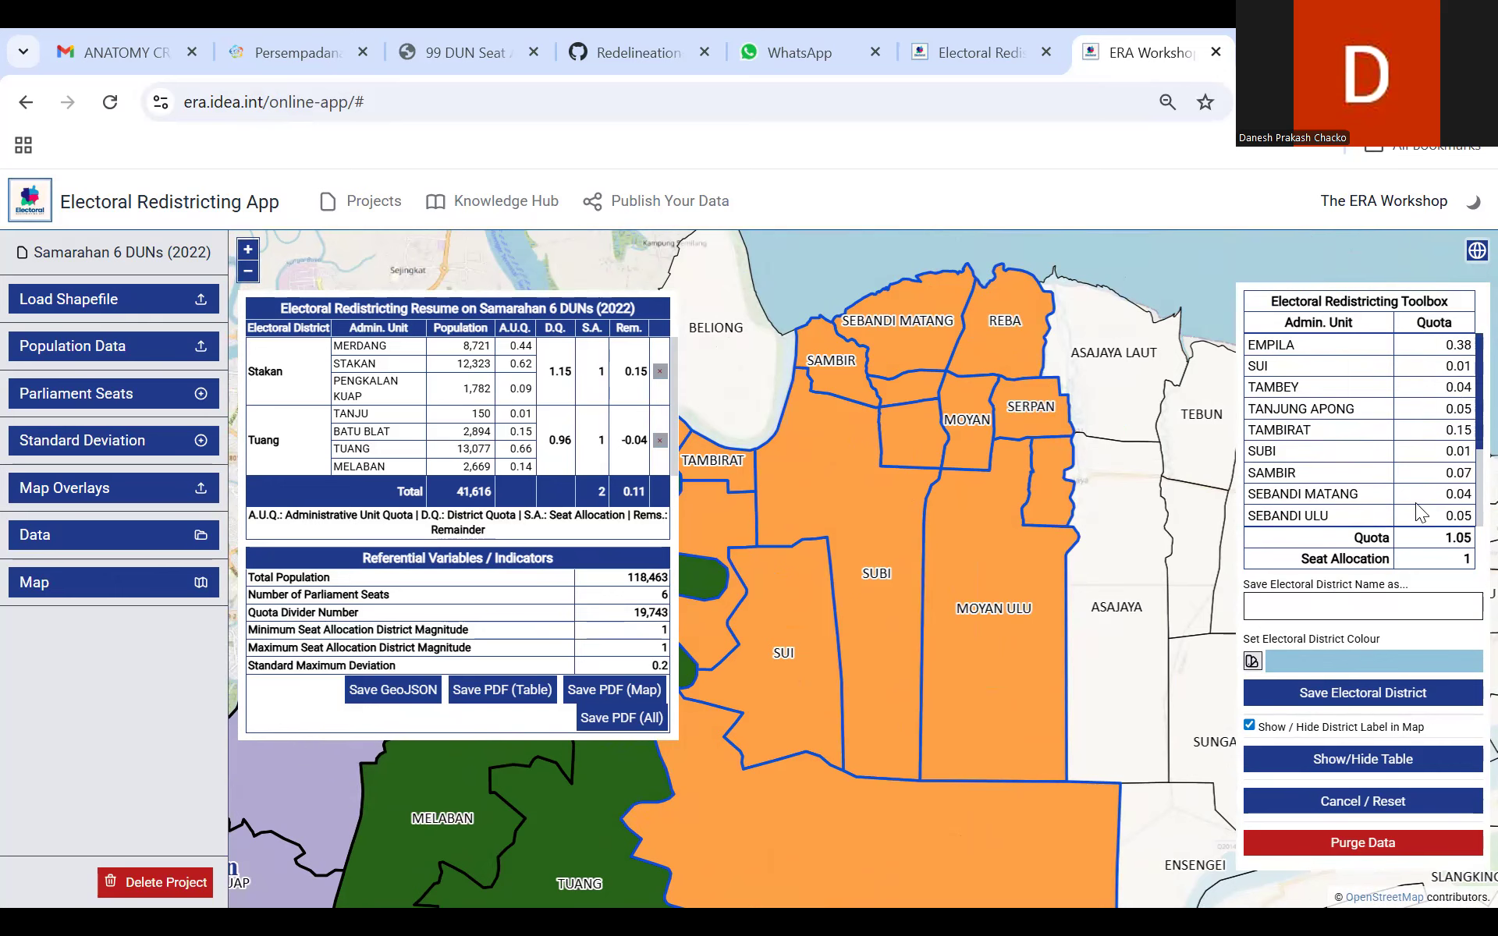
# Step: Save the selected areas as the electoral district Empila and review the saved districts in the resume table
pyautogui.click(1369, 609)
pyautogui.write('Empila')
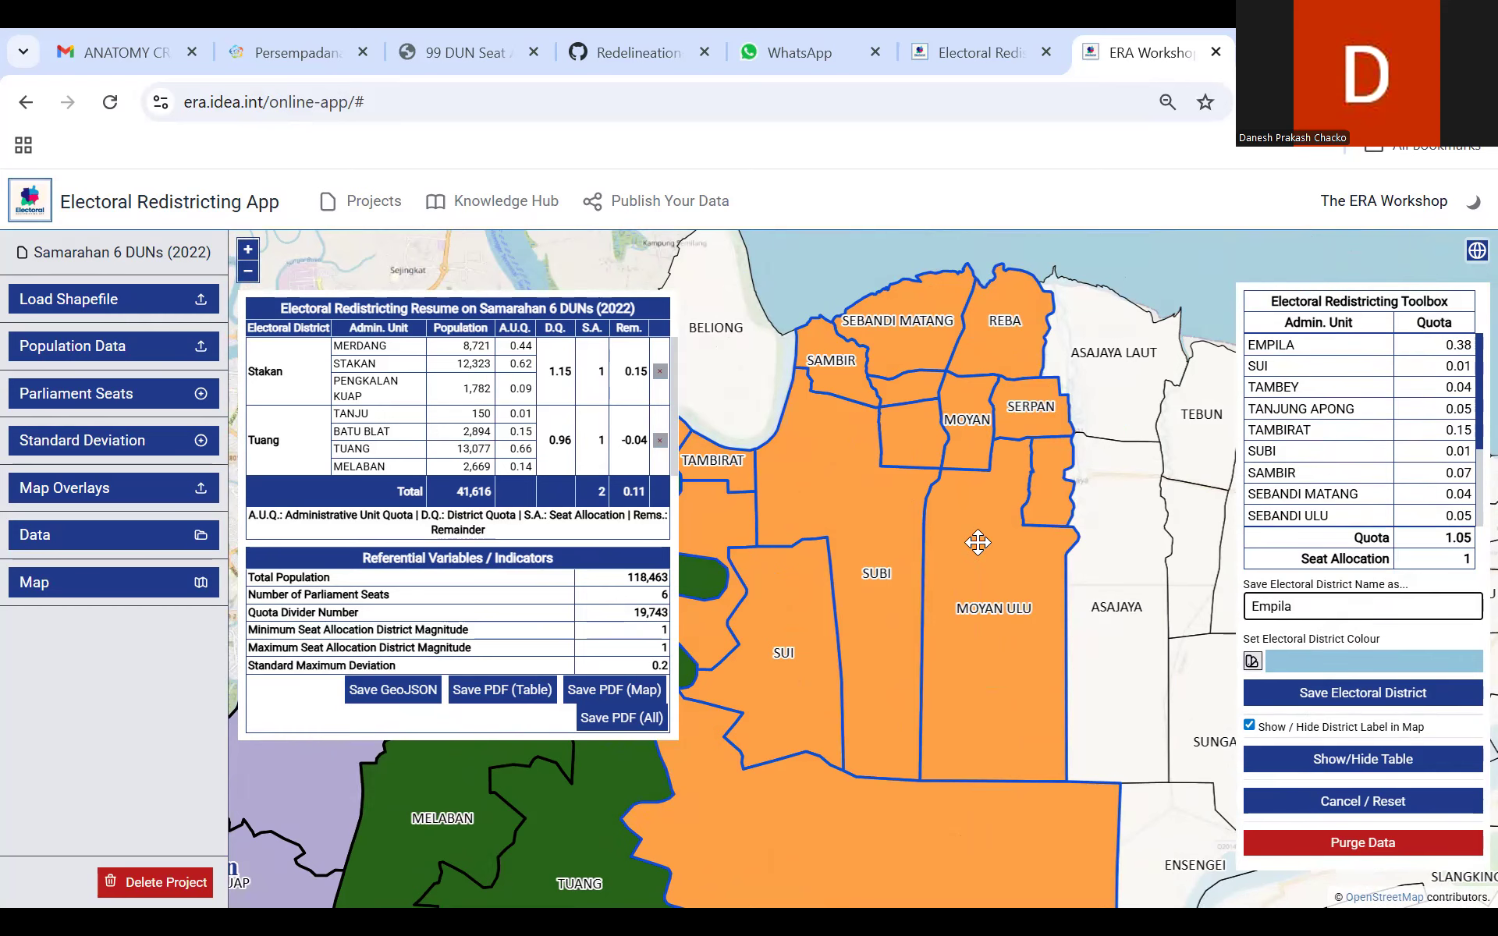
pyautogui.click(1310, 699)
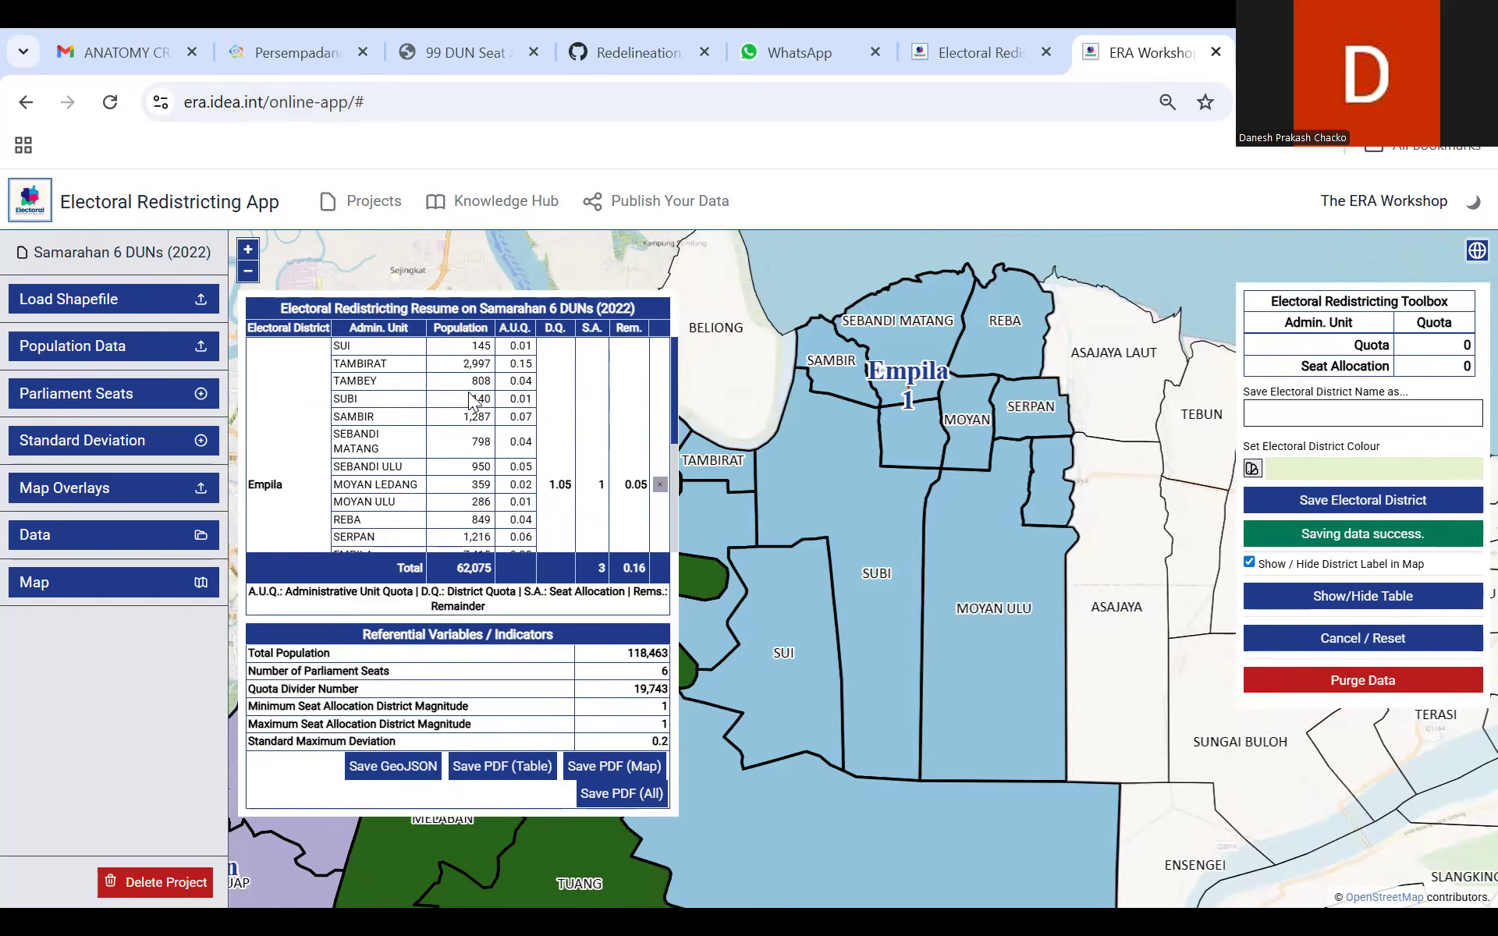
pyautogui.click(254, 275)
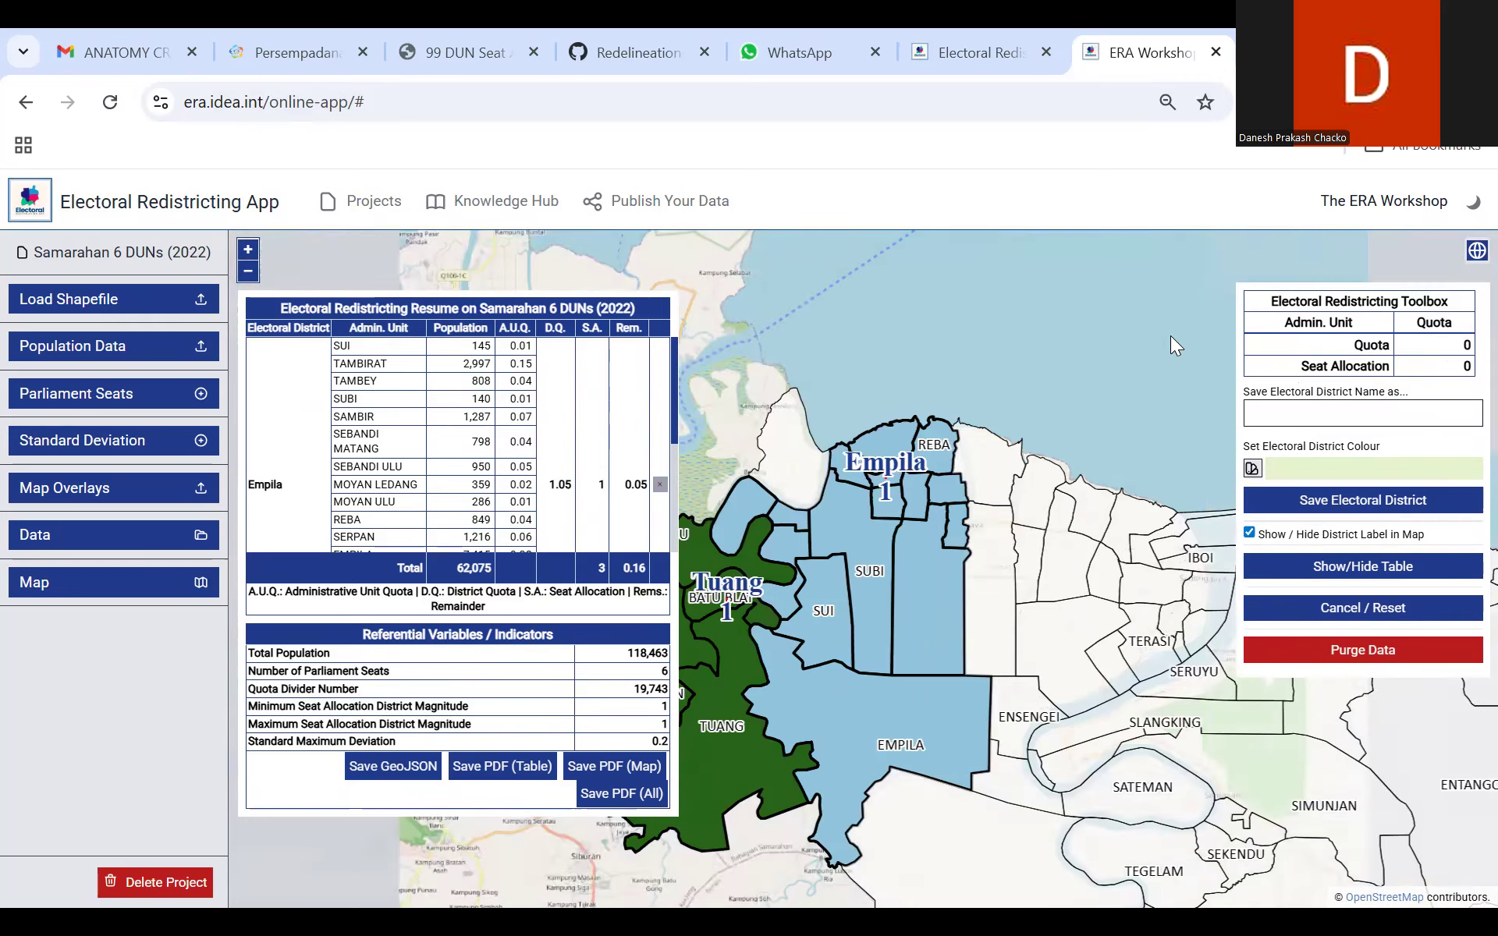
pyautogui.moveTo(1210, 315); pyautogui.dragTo(1123, 326)
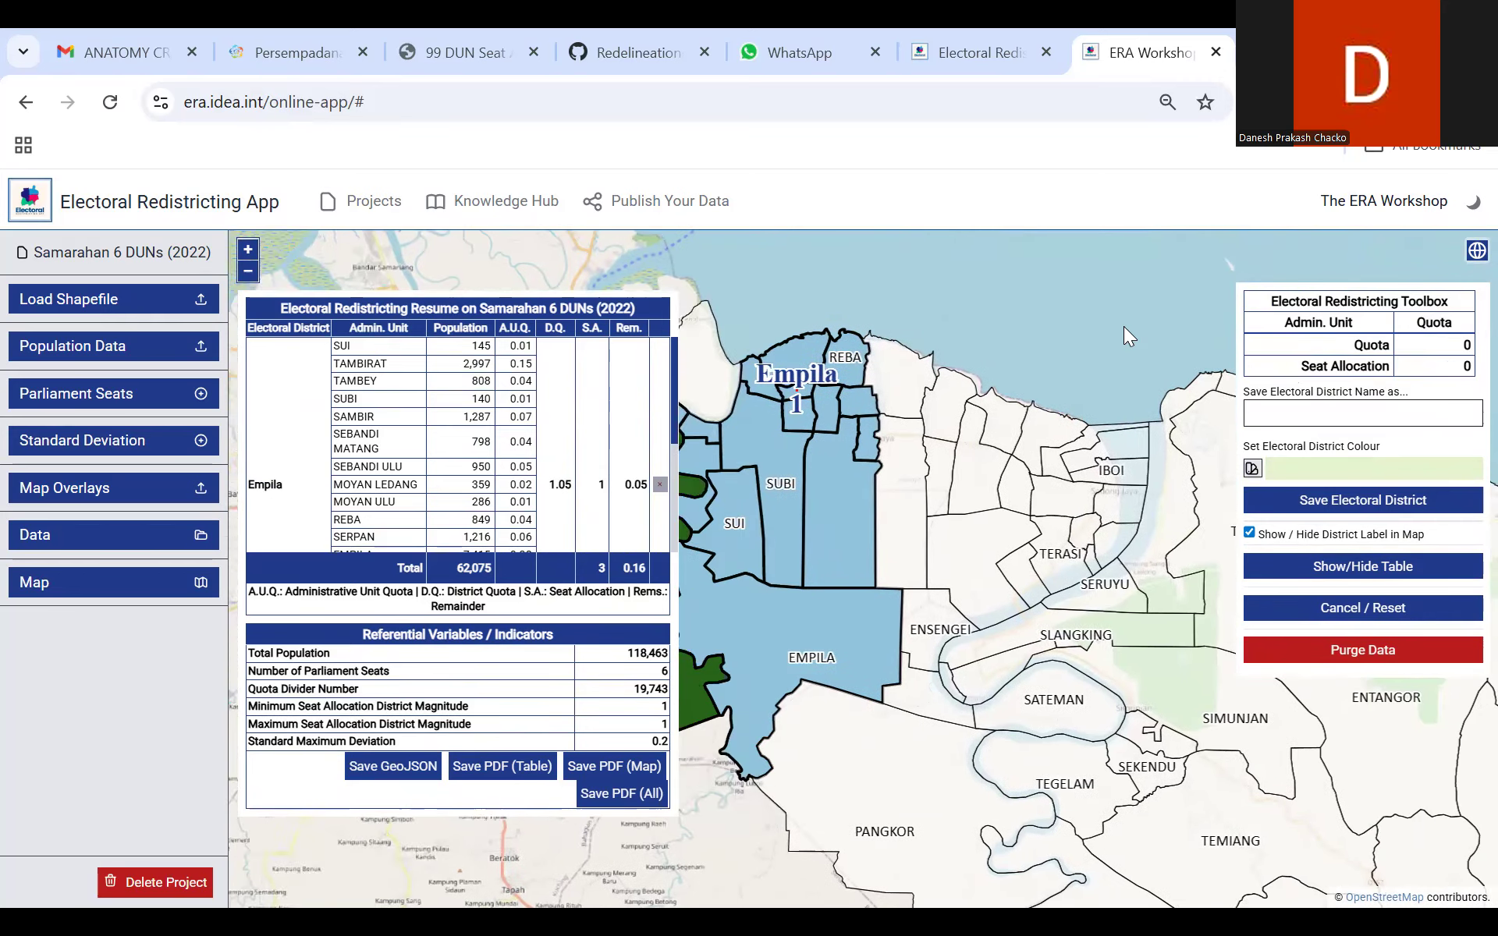
pyautogui.scroll(-3, 579, 443)
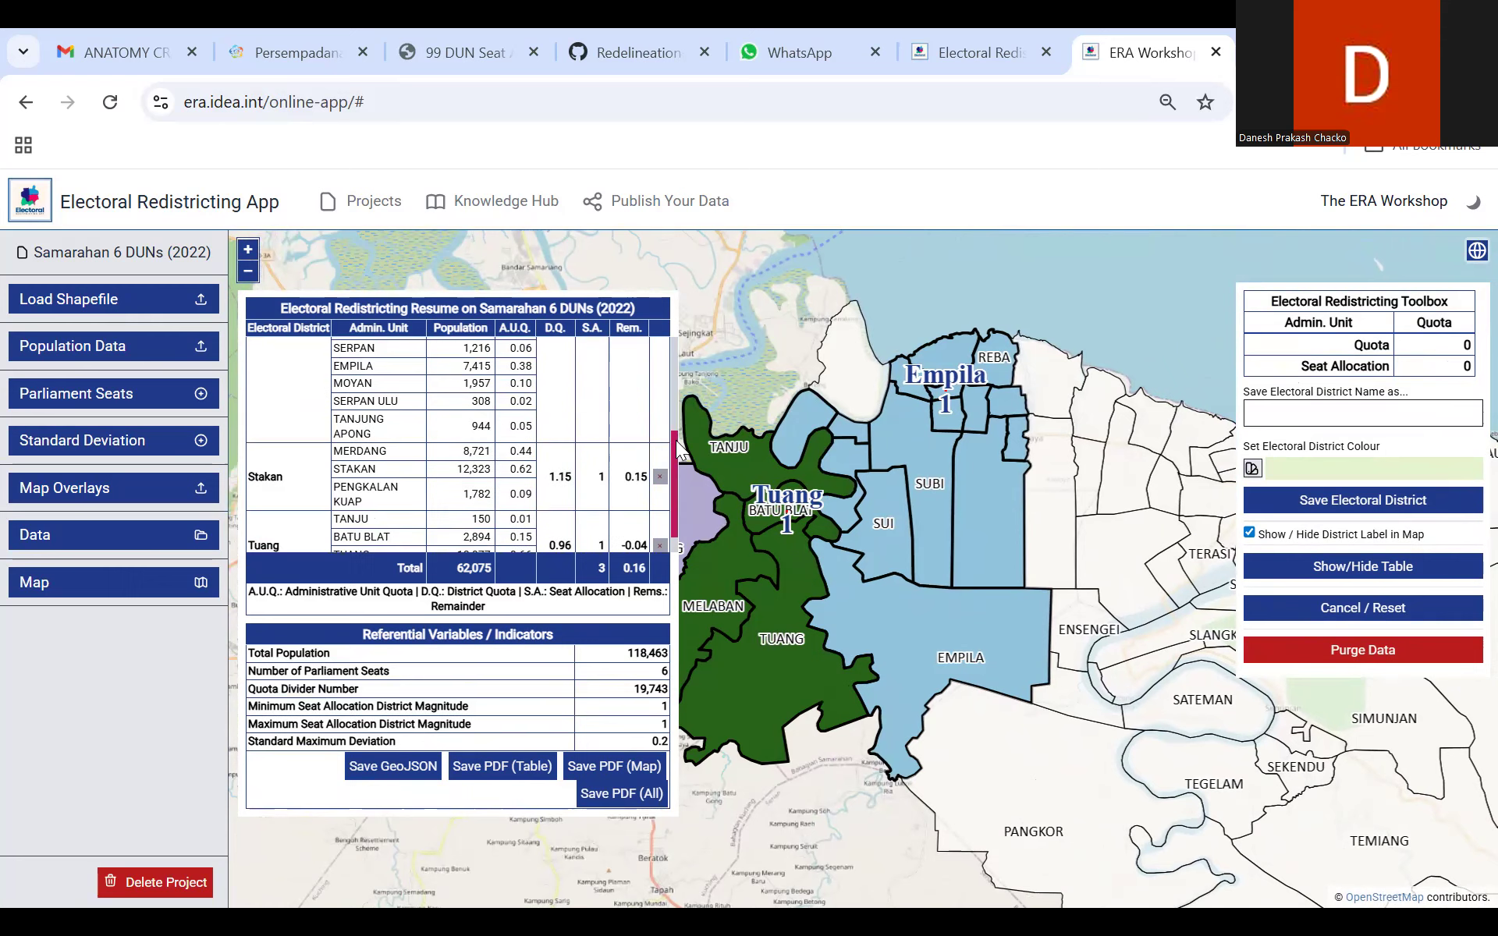
pyautogui.moveTo(674, 508)
pyautogui.mouseDown()
pyautogui.moveTo(672, 522)
pyautogui.moveTo(670, 362)
pyautogui.moveTo(677, 543)
pyautogui.moveTo(676, 383)
pyautogui.moveTo(672, 529)
pyautogui.mouseUp()
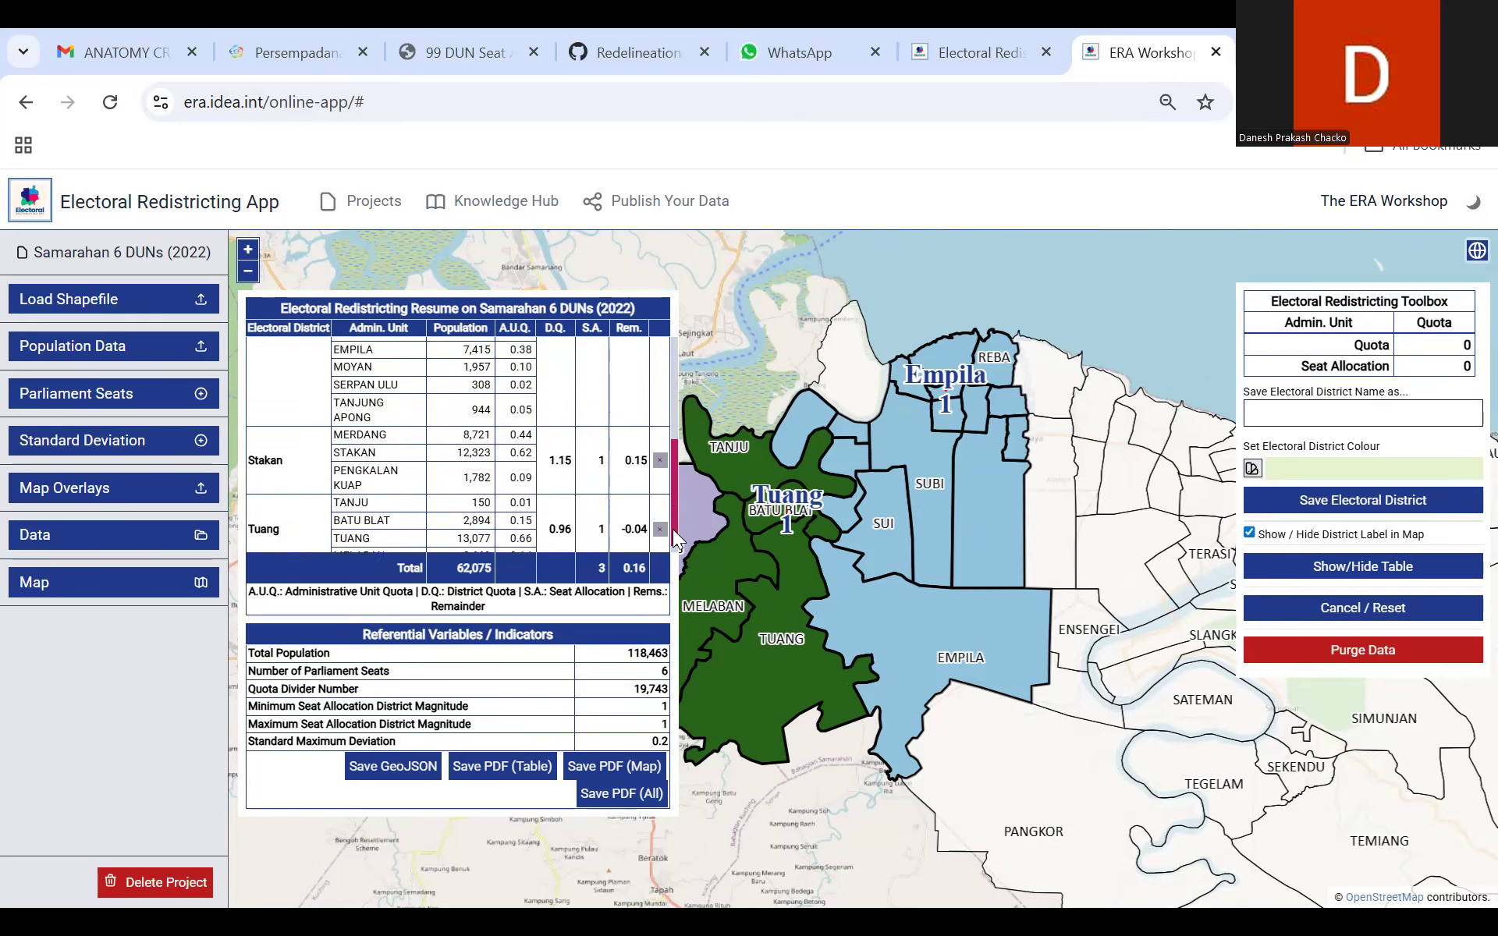
pyautogui.scroll(-1, 672, 529)
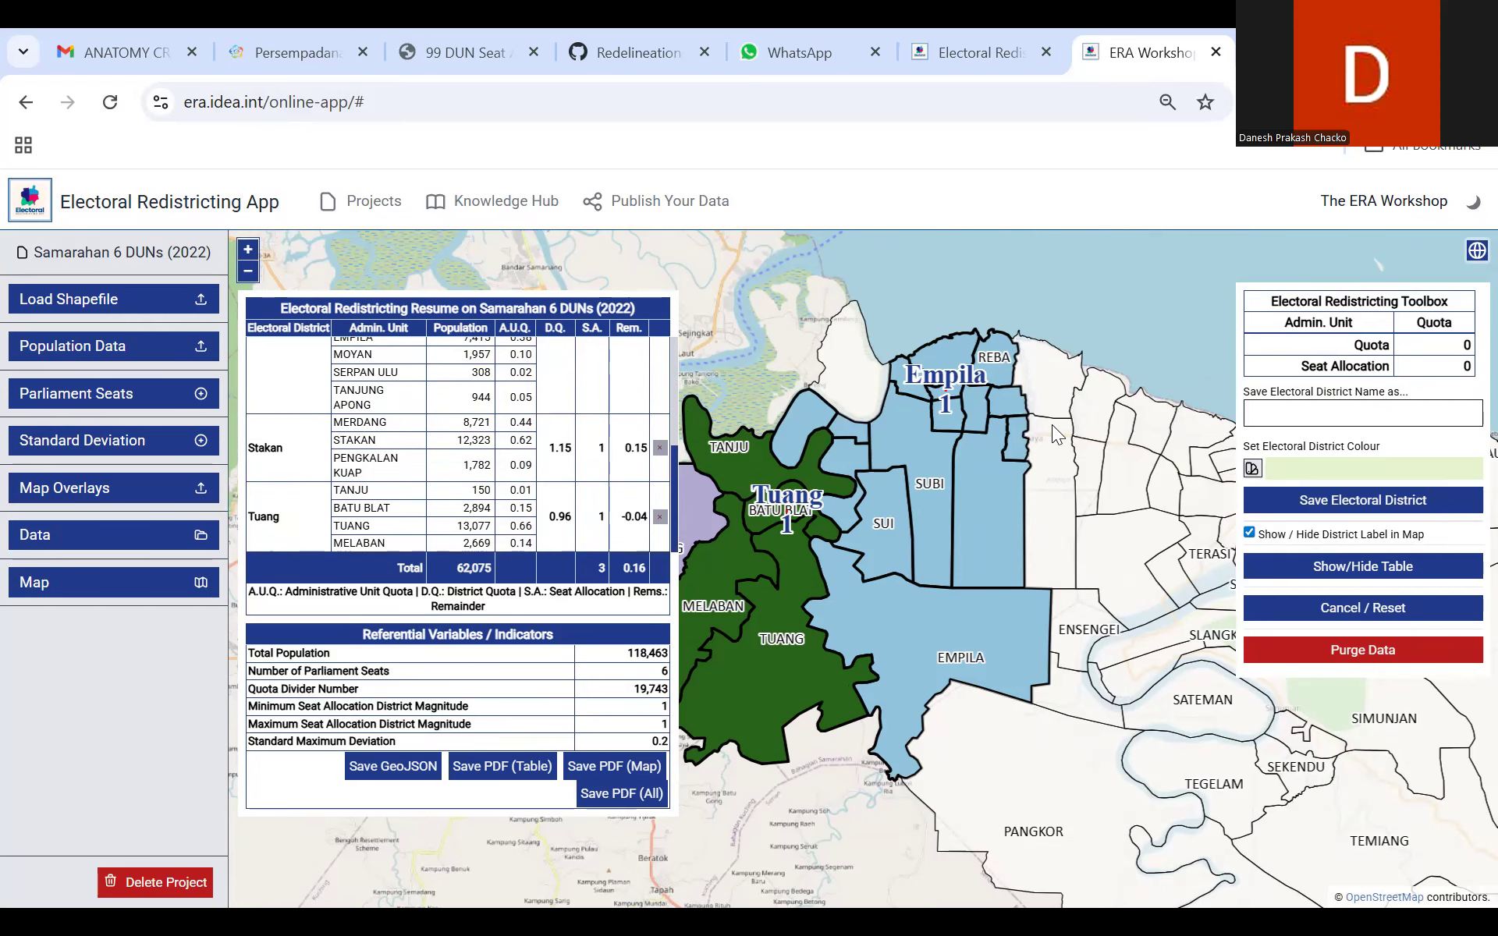
# Step: Select the coastal areas Asajaya Laut, Tebun, Semera and Jemukan, east of Reba, as units of a new electoral district
pyautogui.moveTo(934, 413); pyautogui.dragTo(864, 421)
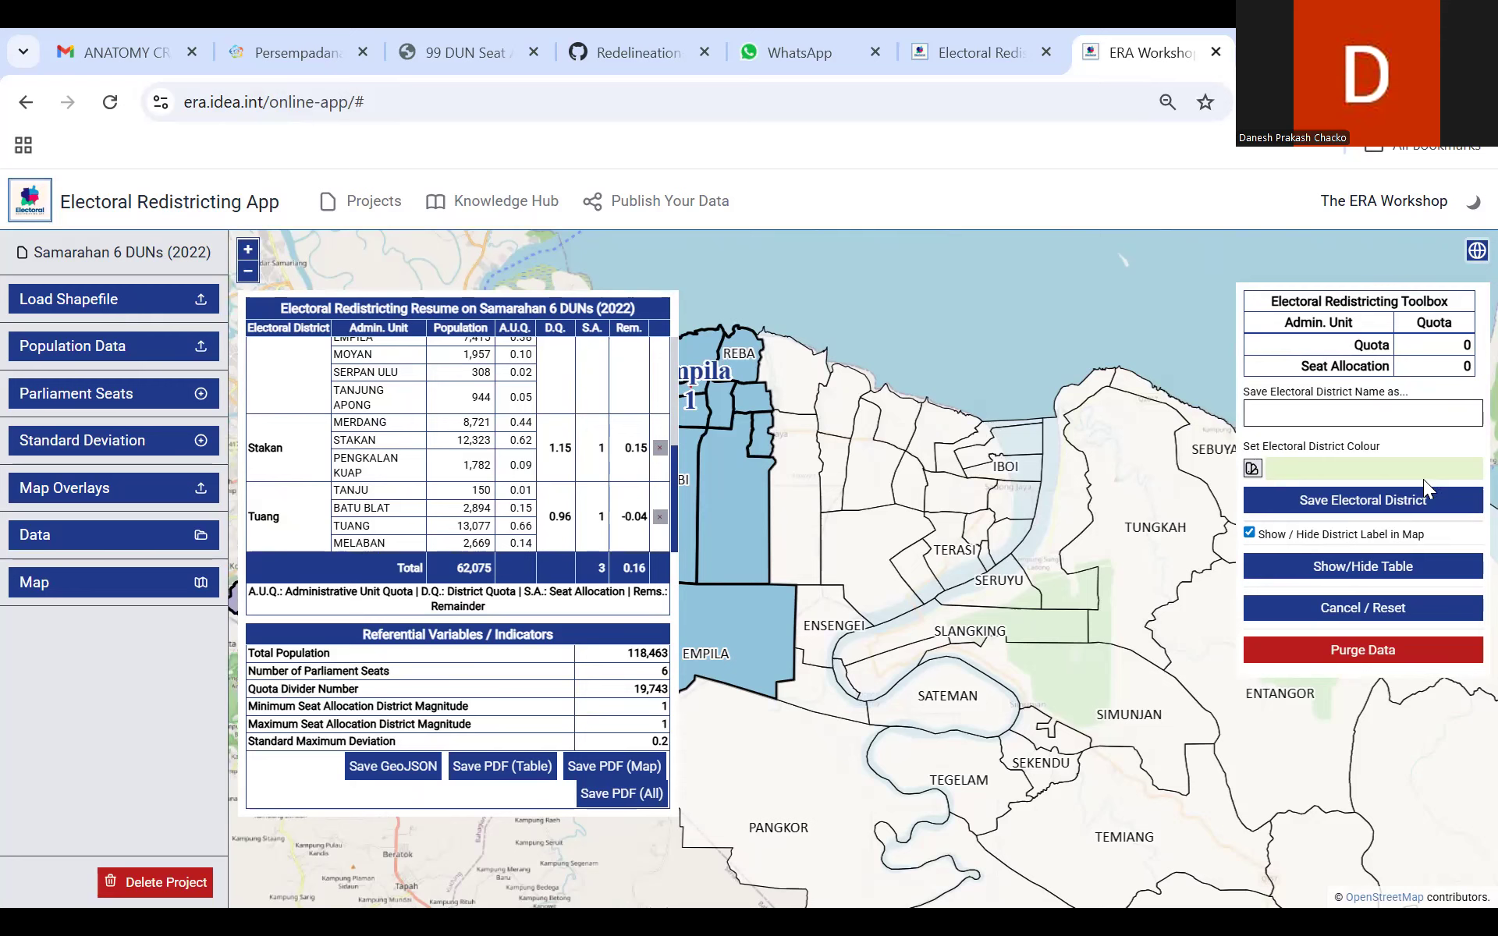
pyautogui.click(802, 389)
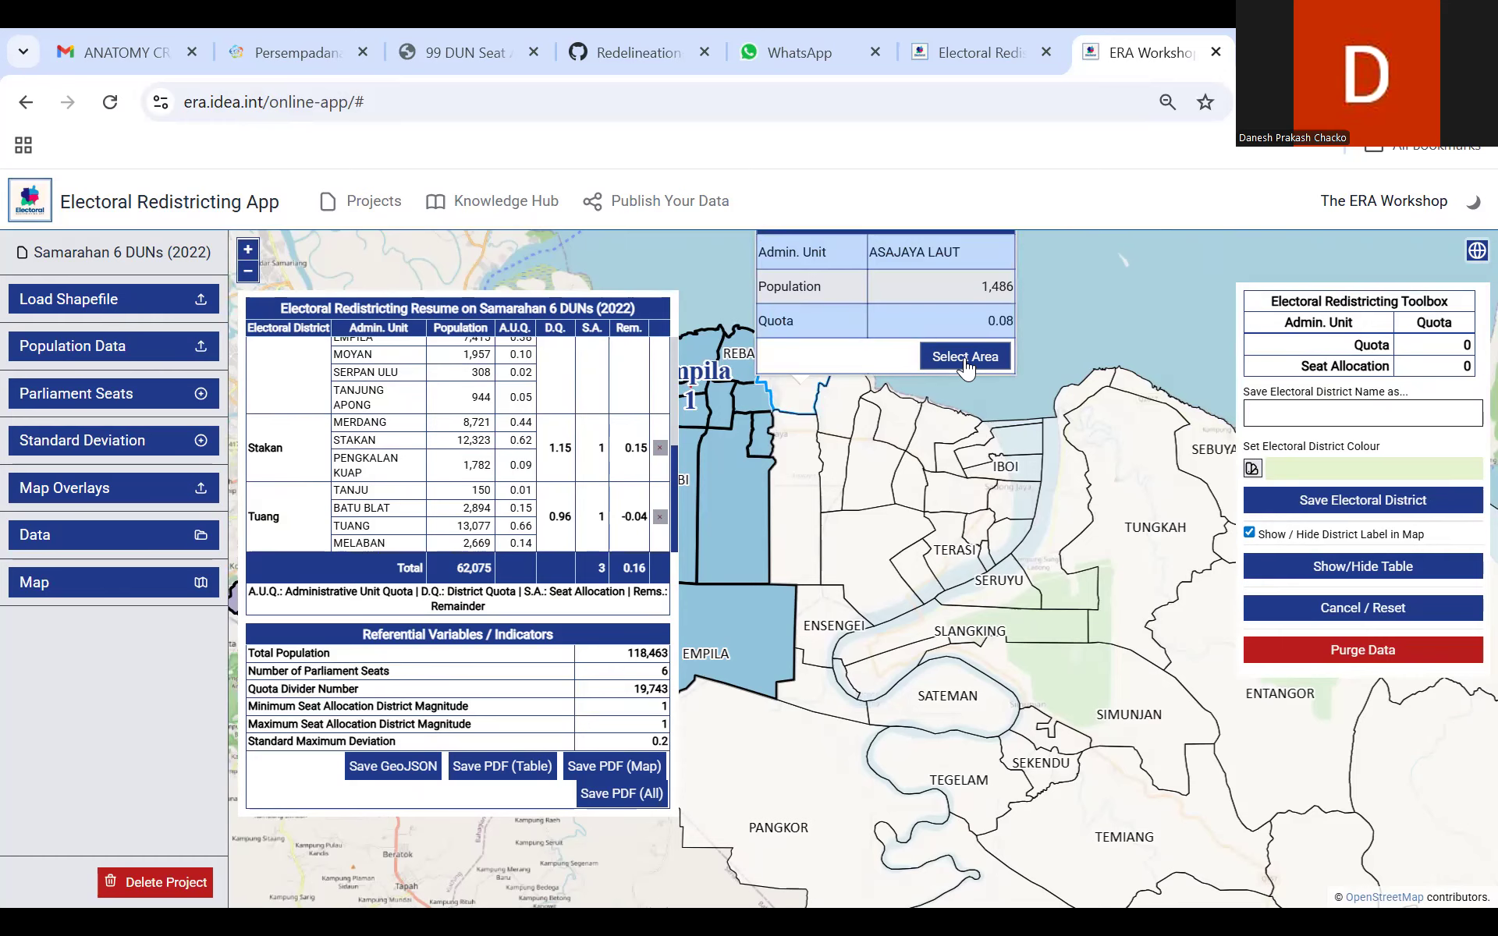
pyautogui.click(965, 363)
pyautogui.click(845, 403)
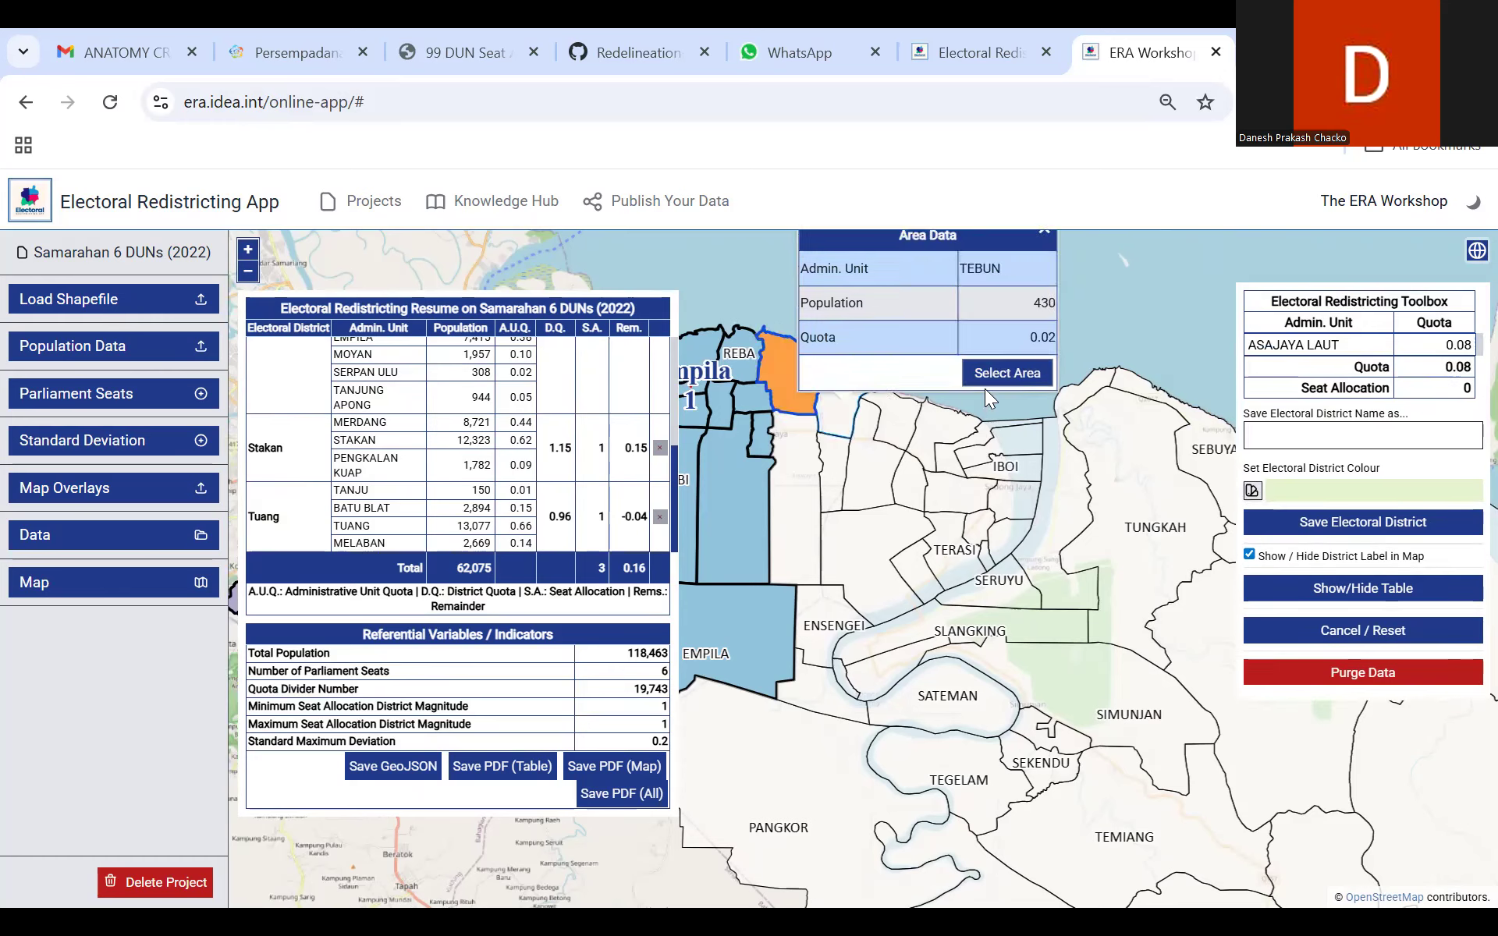
pyautogui.click(1018, 382)
pyautogui.click(897, 421)
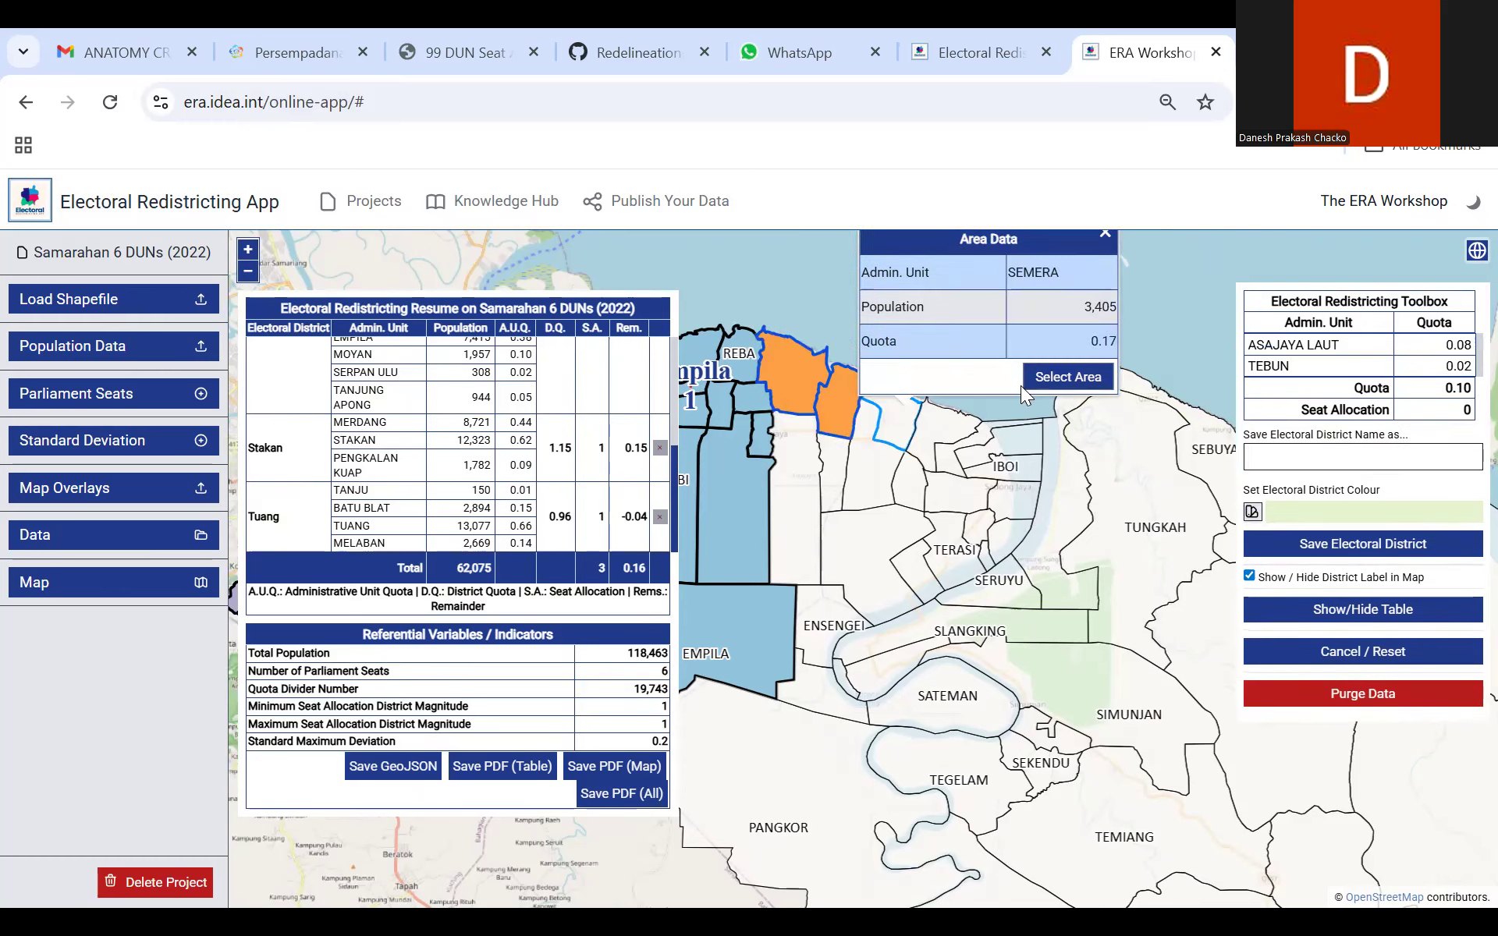
pyautogui.click(1068, 376)
pyautogui.click(944, 431)
pyautogui.click(1096, 388)
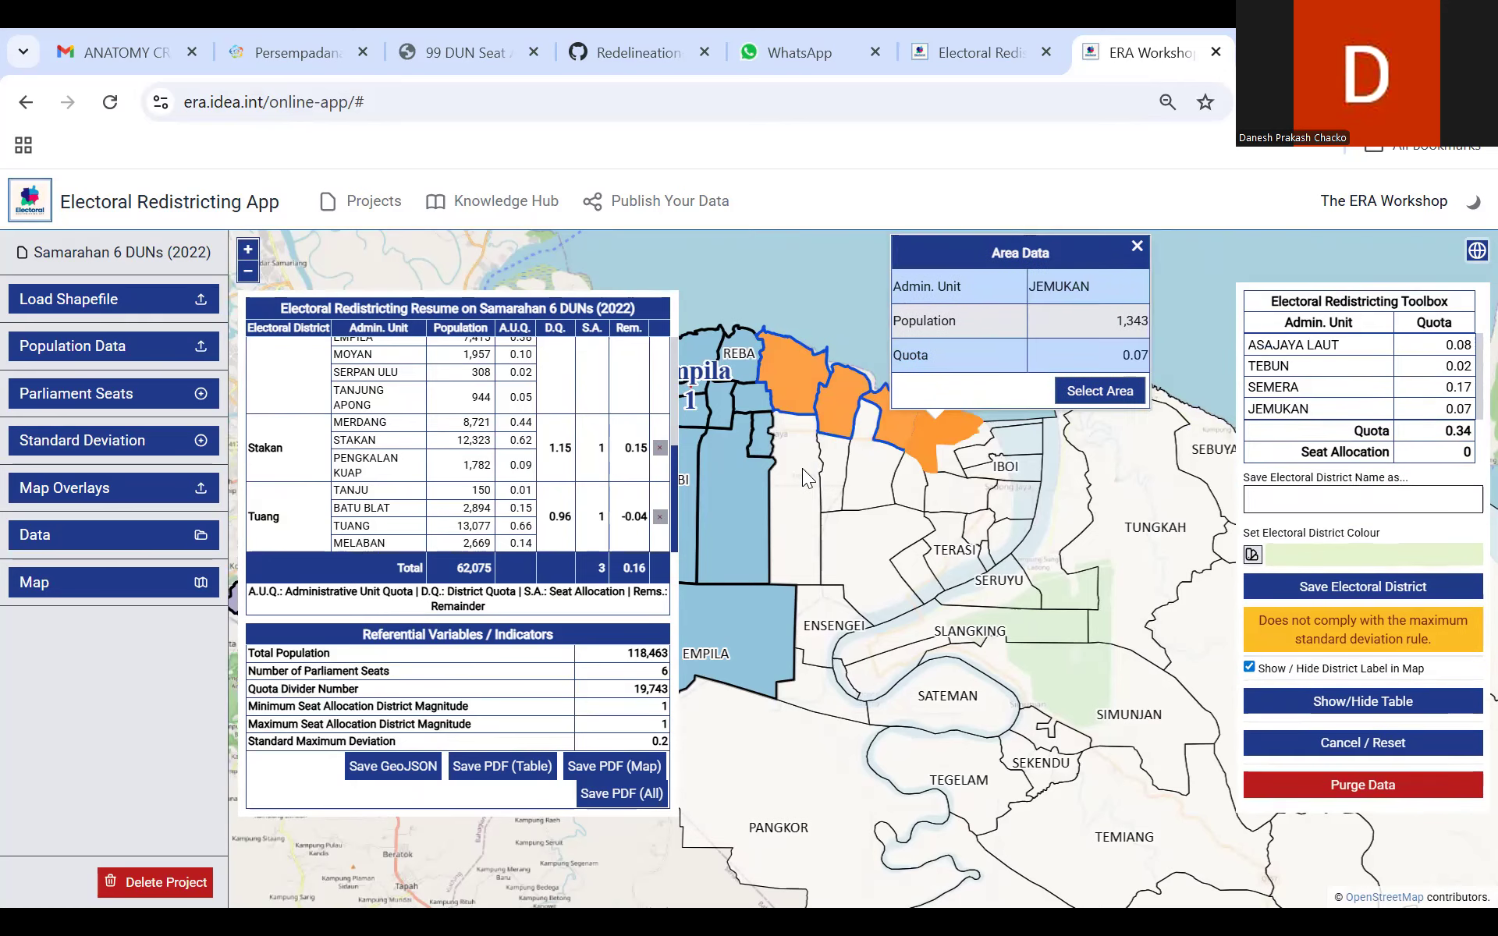
# Step: Add the Asajaya, Sampun and Sepayor areas south of the coastal units to the new district's selection
pyautogui.click(802, 468)
pyautogui.click(945, 441)
pyautogui.click(843, 469)
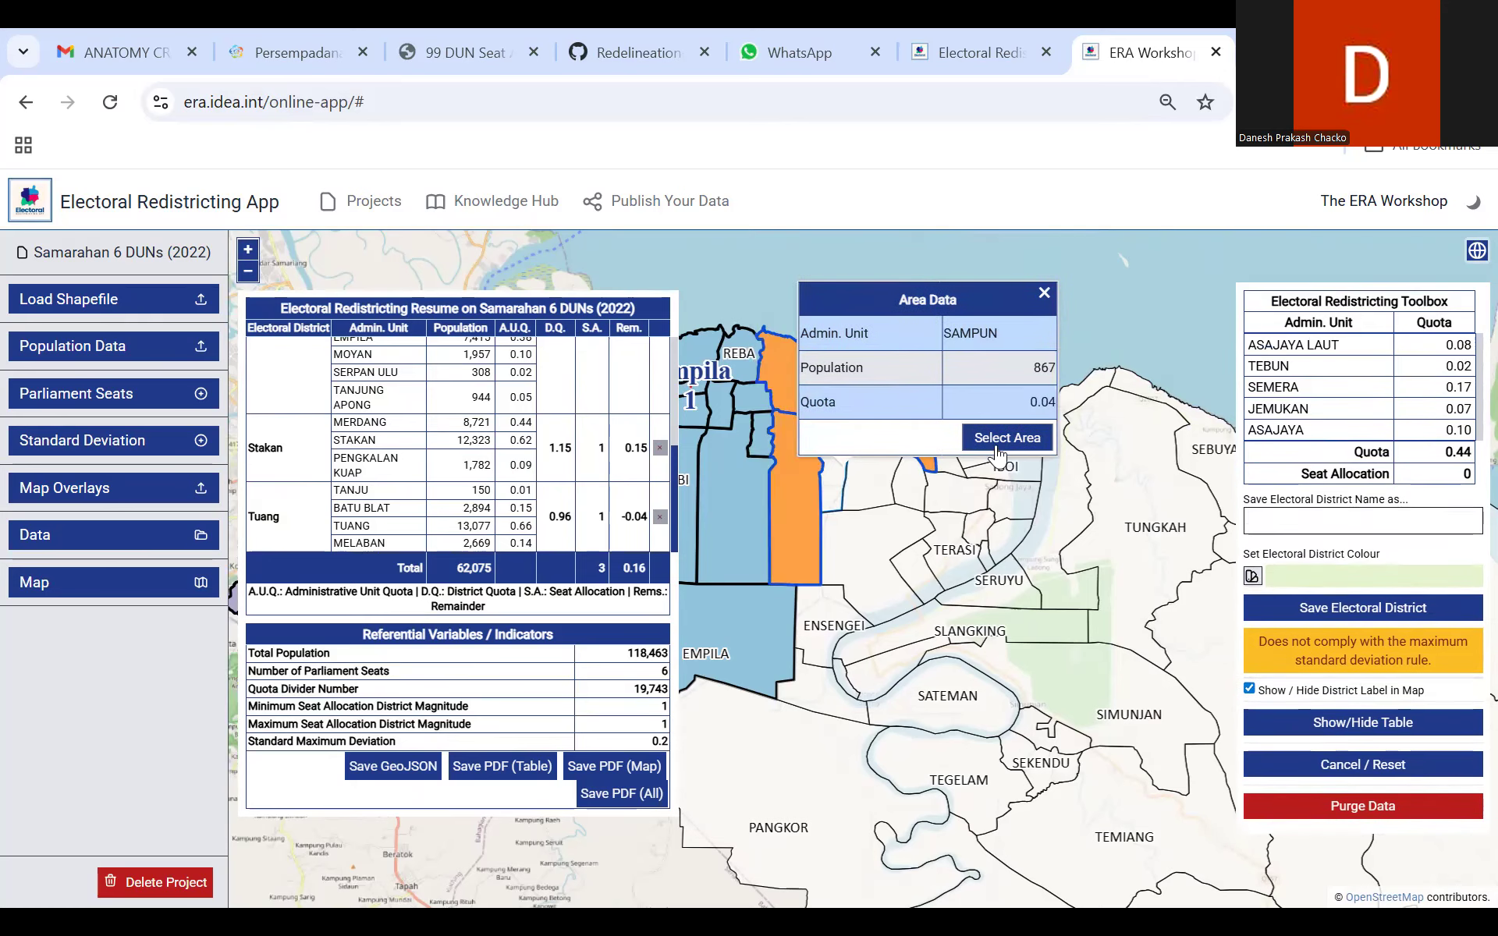
pyautogui.click(1002, 441)
pyautogui.click(888, 483)
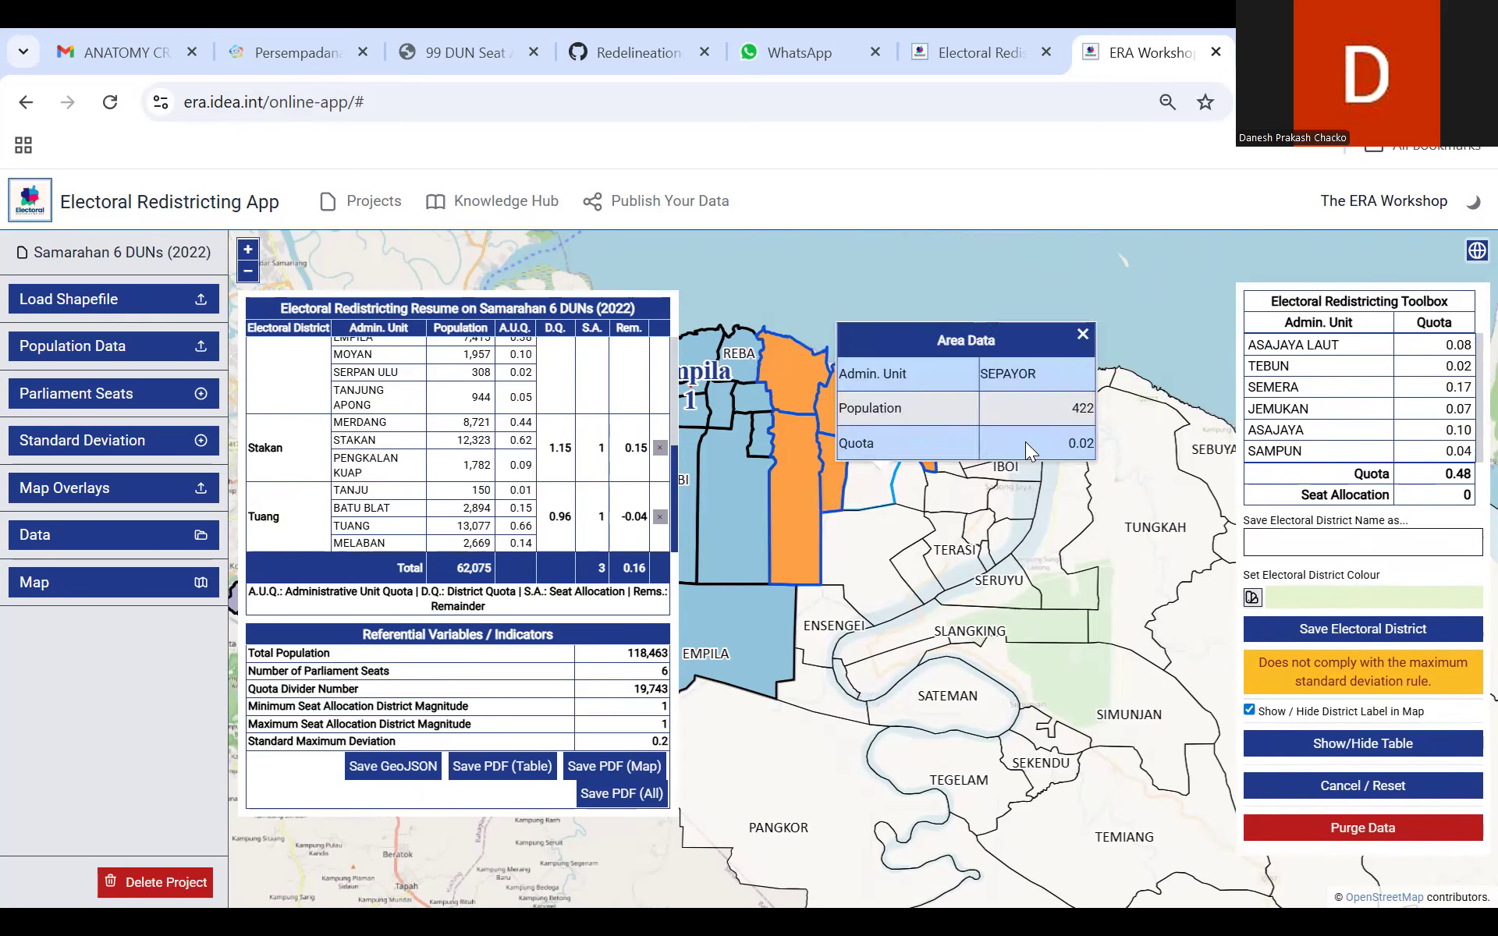
pyautogui.click(1082, 333)
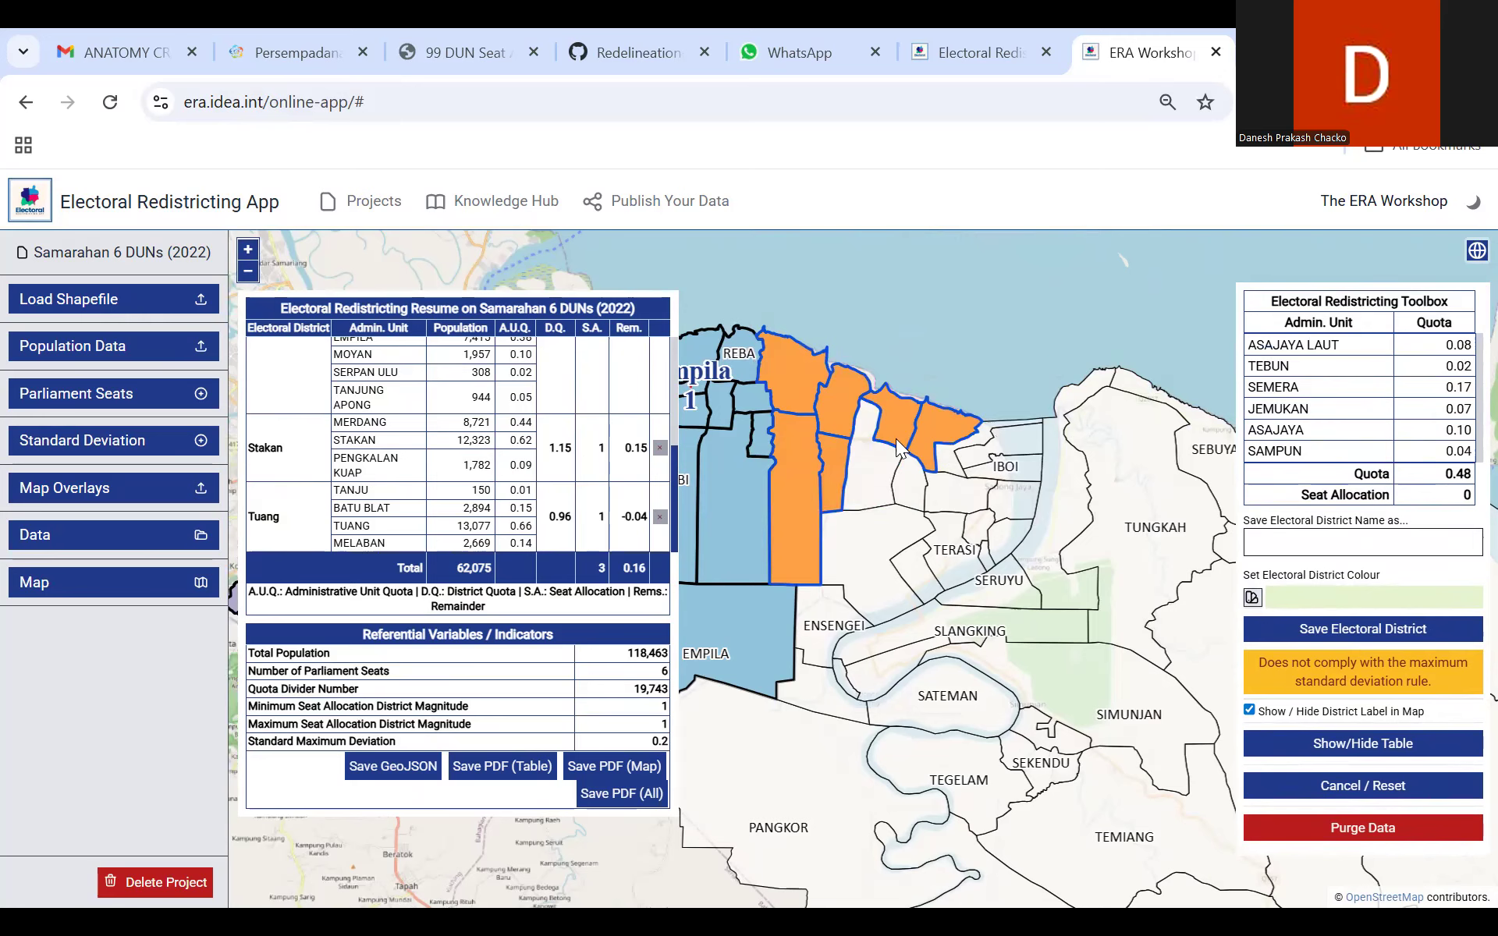
pyautogui.click(901, 468)
pyautogui.click(1009, 431)
# Step: Add Jemukan Ulu, Sadong Jaya Ulu and the riverside area east of them to the new district's selection
pyautogui.click(911, 493)
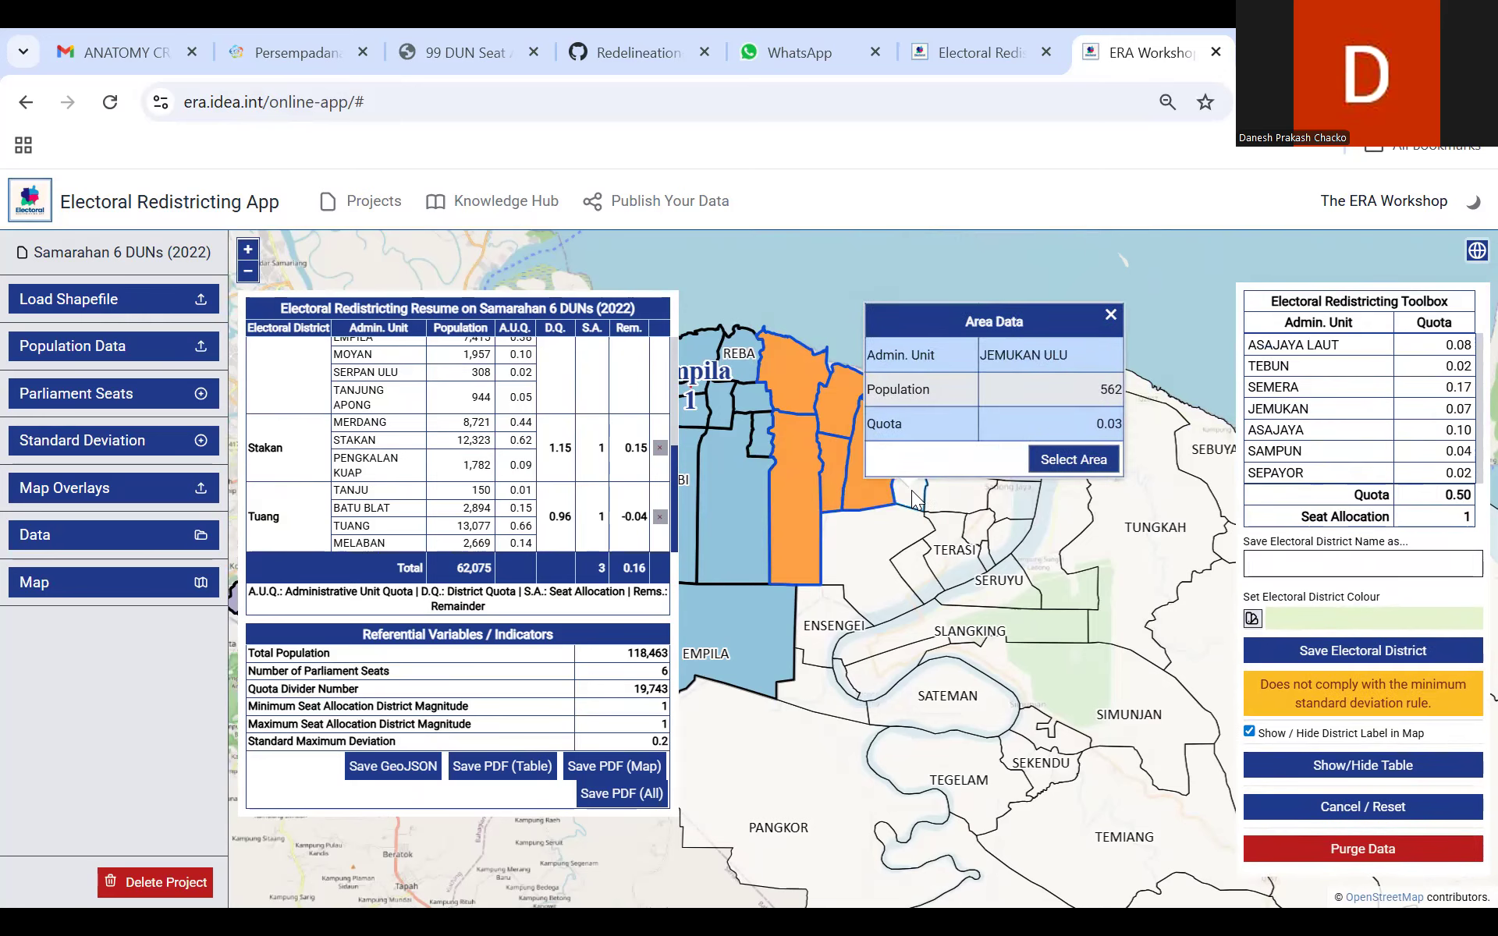
pyautogui.click(1057, 462)
pyautogui.click(1008, 493)
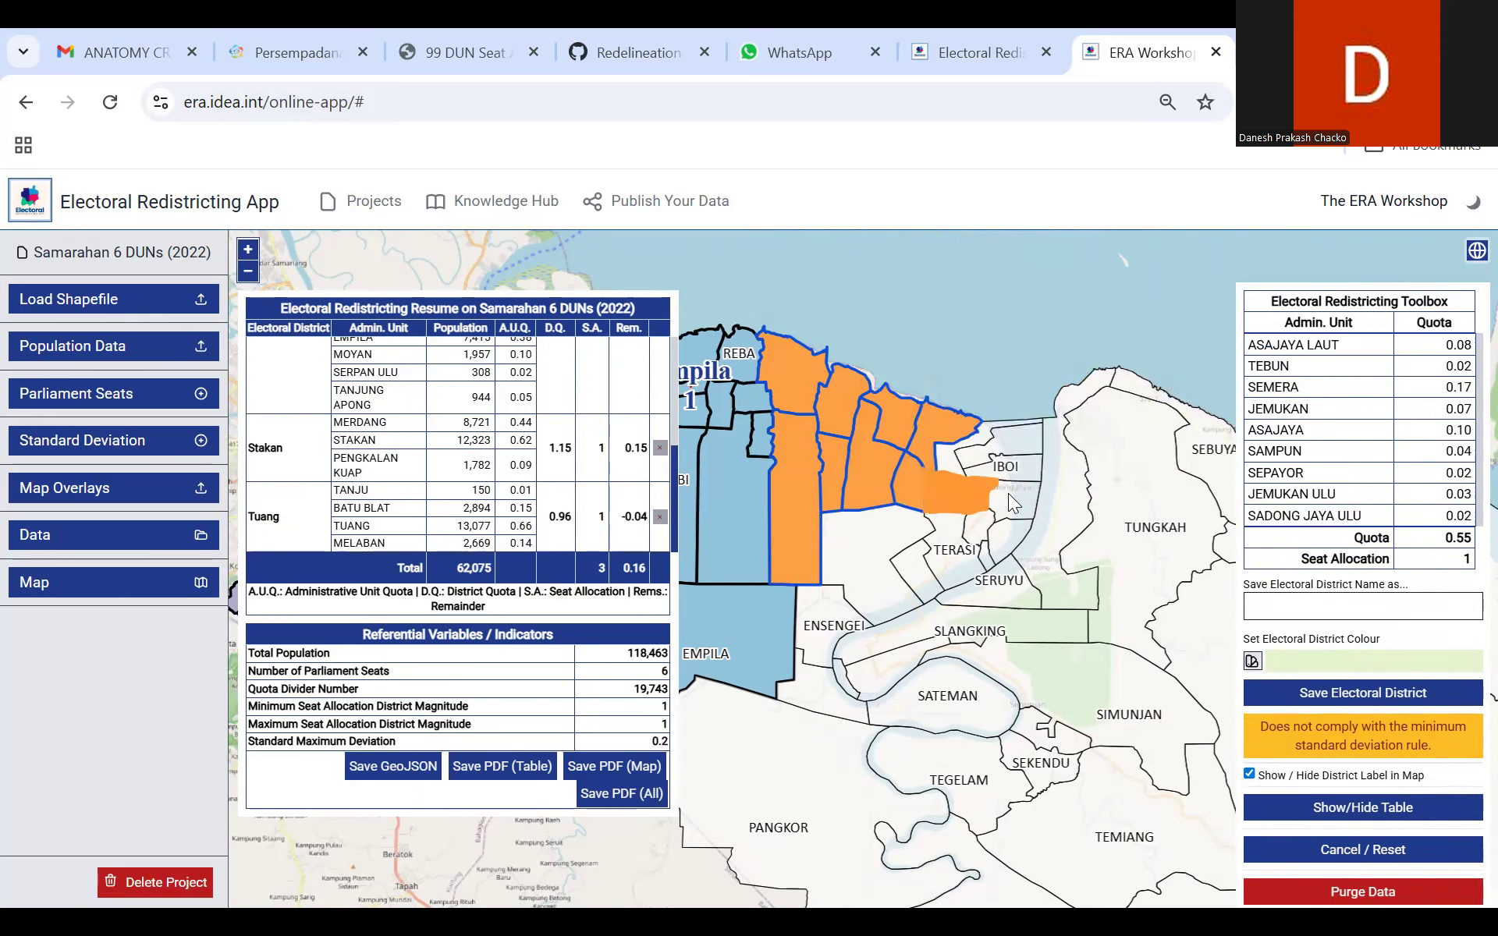
pyautogui.click(1157, 467)
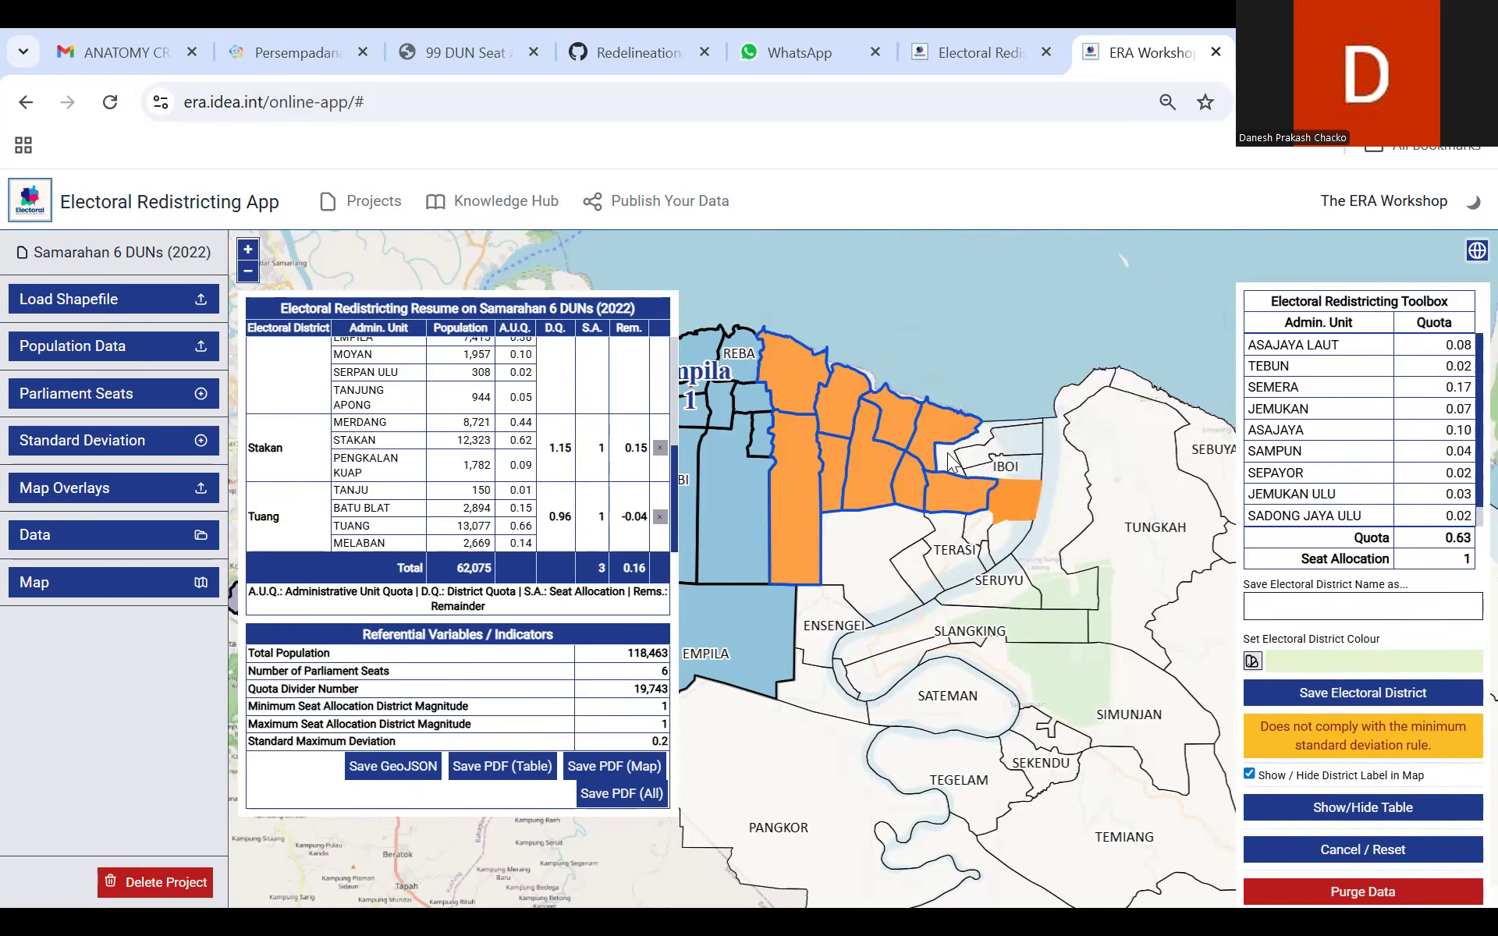
# Step: Add Pelandok, Iboi and the remaining adjoining area near the river mouth to the new district's selection
pyautogui.click(999, 456)
pyautogui.click(1014, 447)
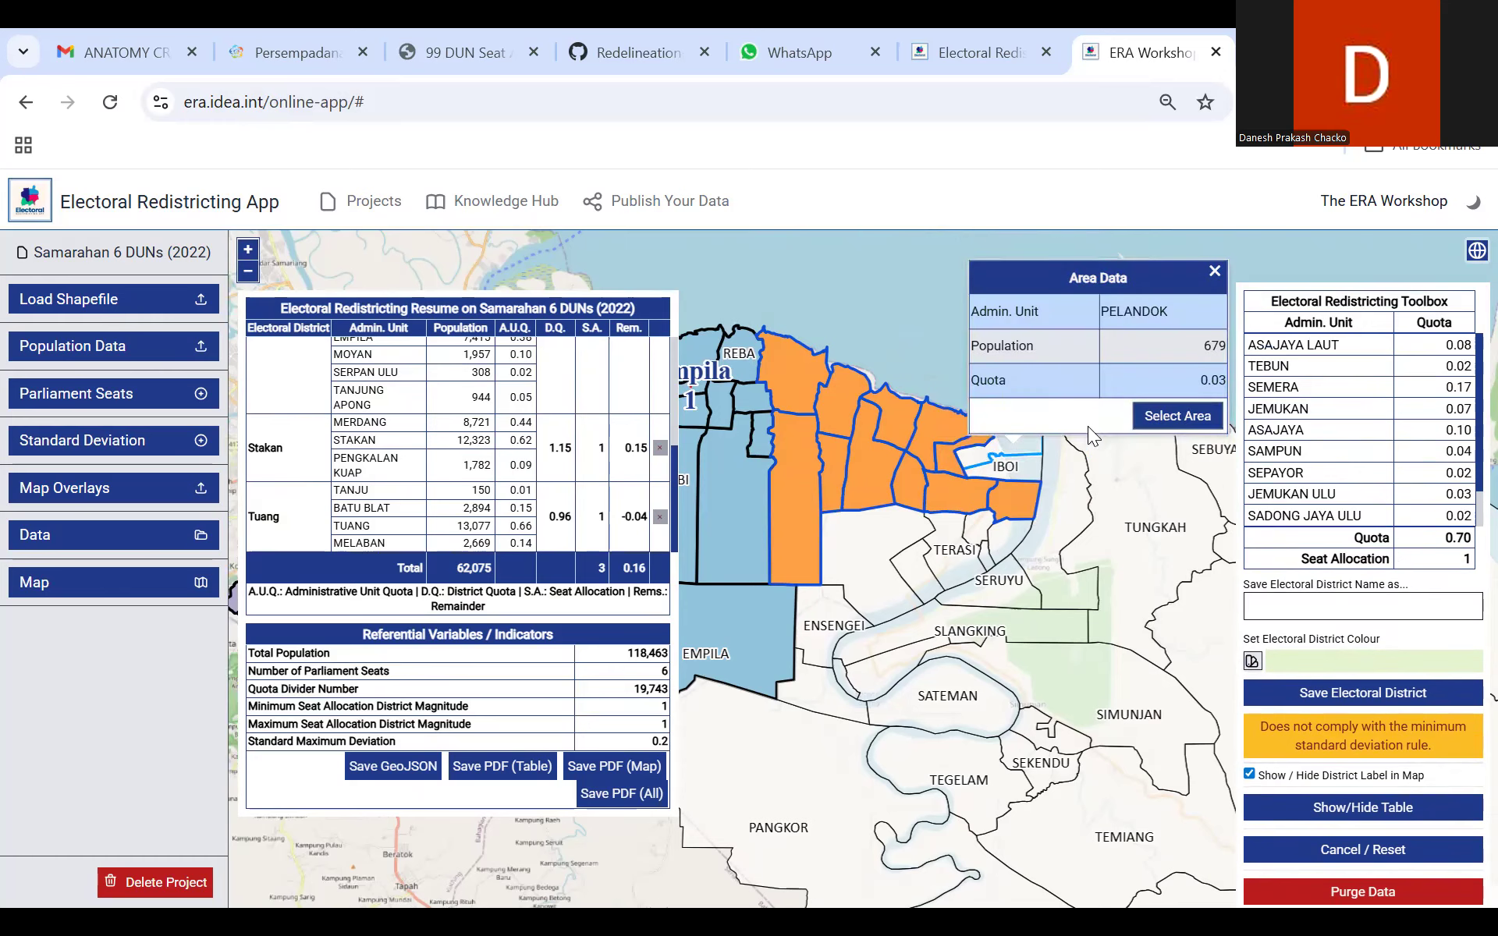
pyautogui.click(1014, 463)
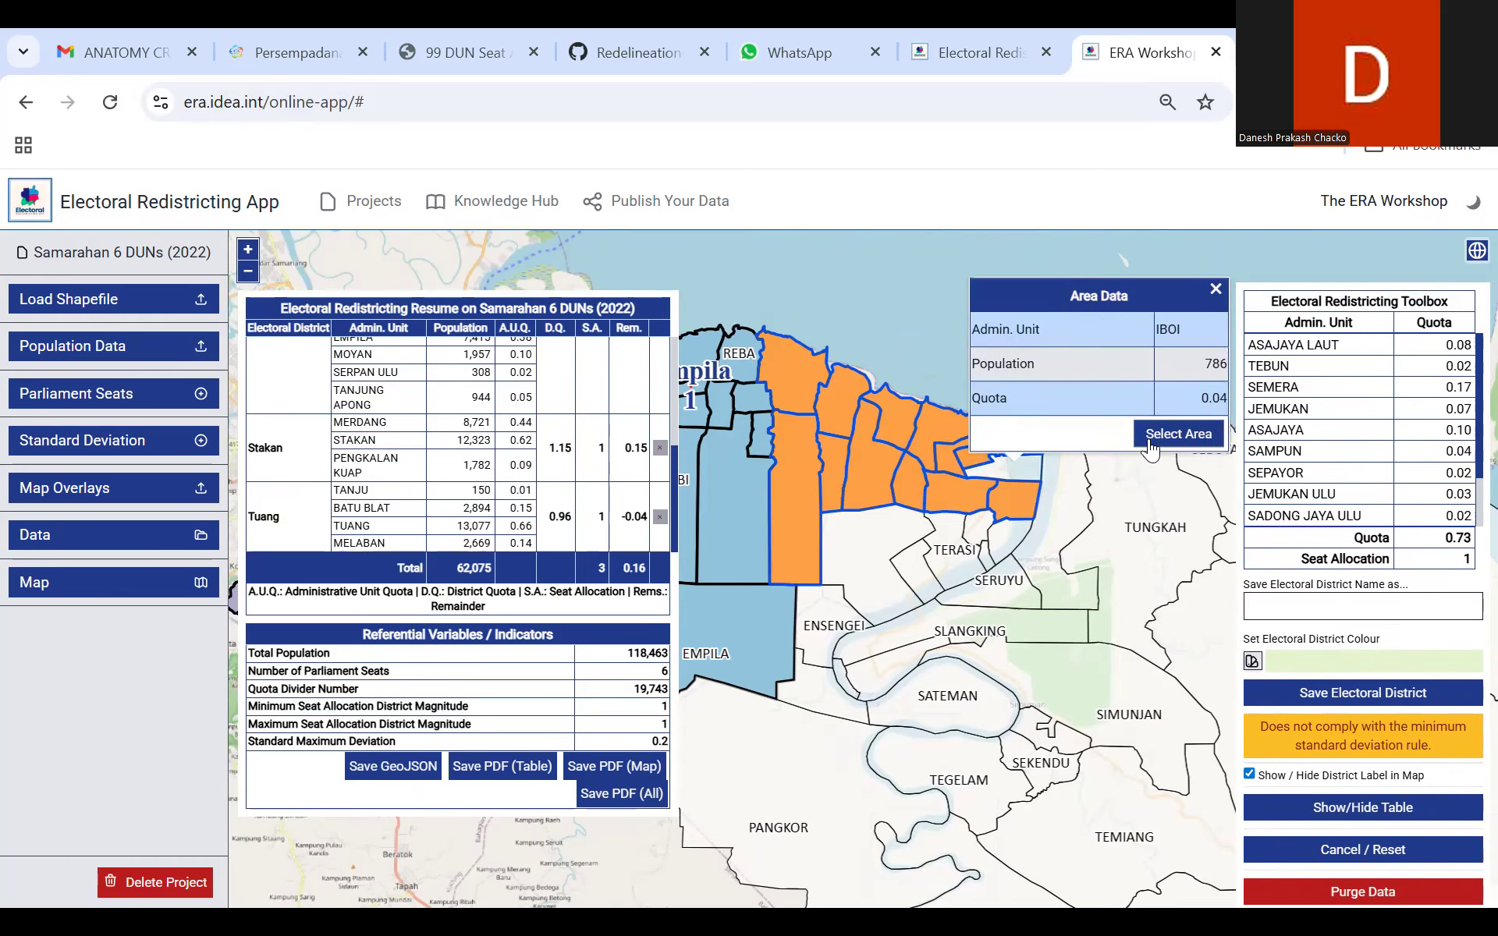
pyautogui.click(1151, 450)
pyautogui.moveTo(938, 338); pyautogui.dragTo(953, 247)
pyautogui.click(950, 448)
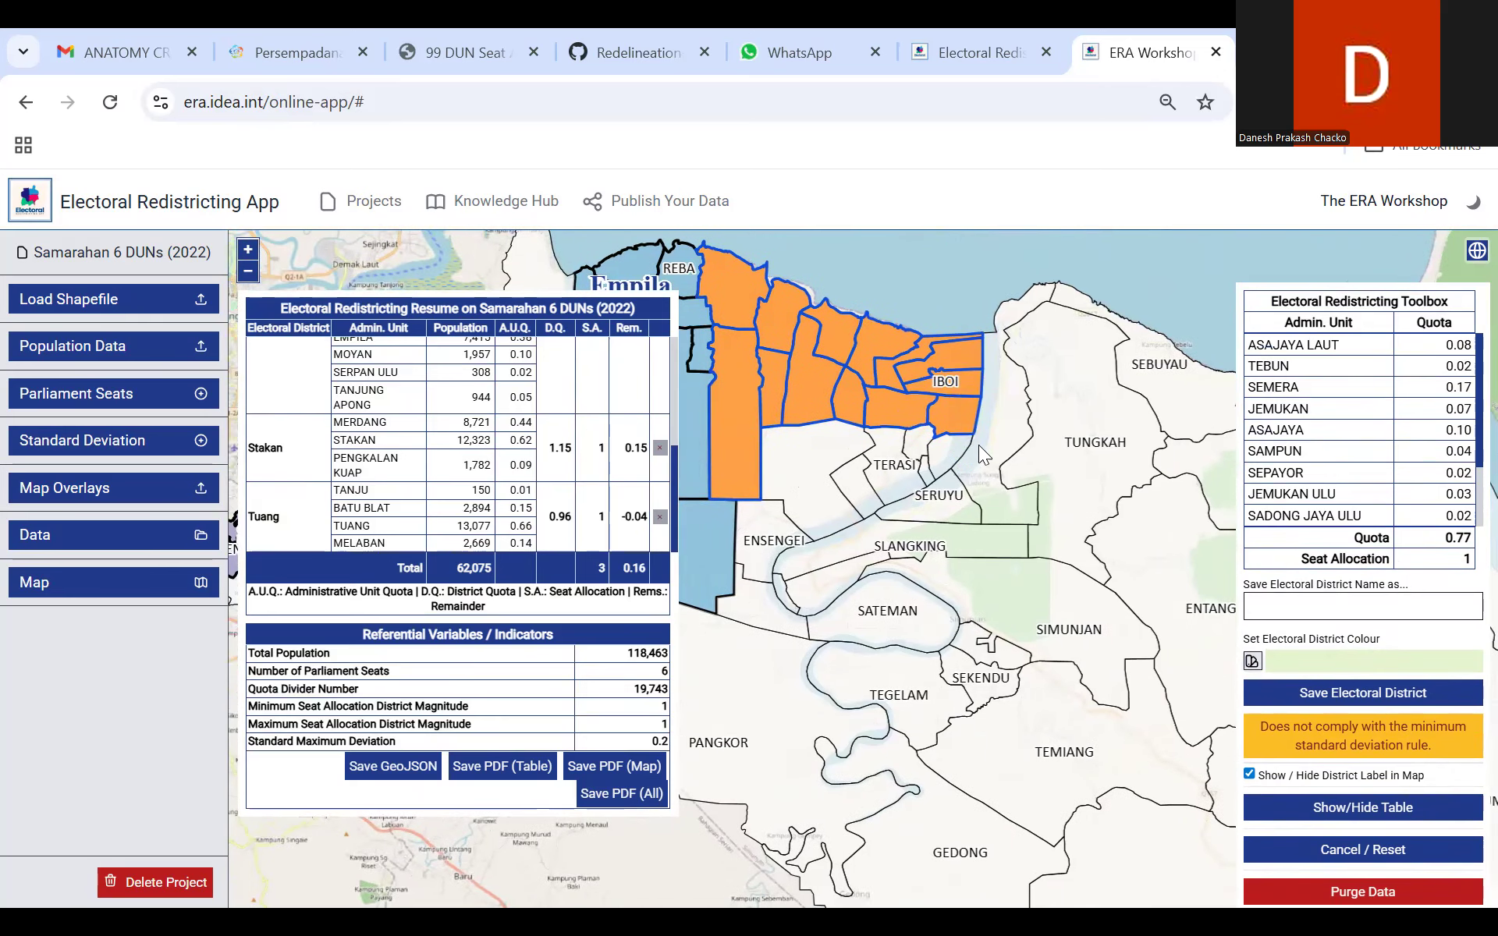
# Step: Add the three small riverside areas between Iboi and Terasi to the new district's selection
pyautogui.click(1118, 422)
pyautogui.click(911, 457)
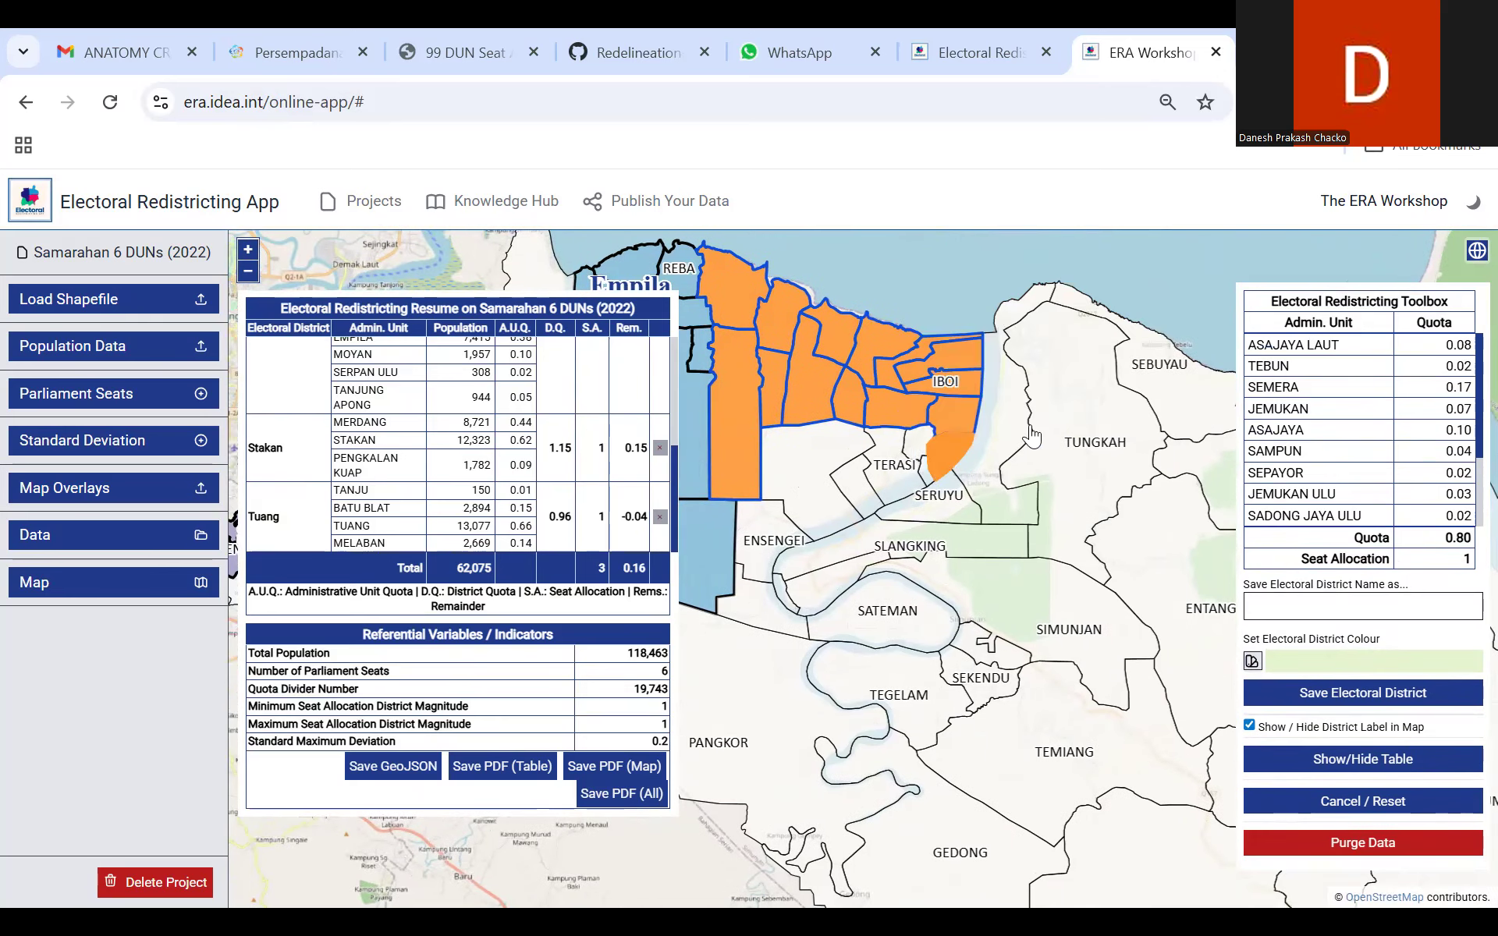
pyautogui.click(1070, 411)
pyautogui.click(930, 479)
pyautogui.click(1096, 448)
# Step: Add the Terasi, Senangeh and Sungai Buloh areas to the new district's selection
pyautogui.click(899, 486)
pyautogui.click(1042, 461)
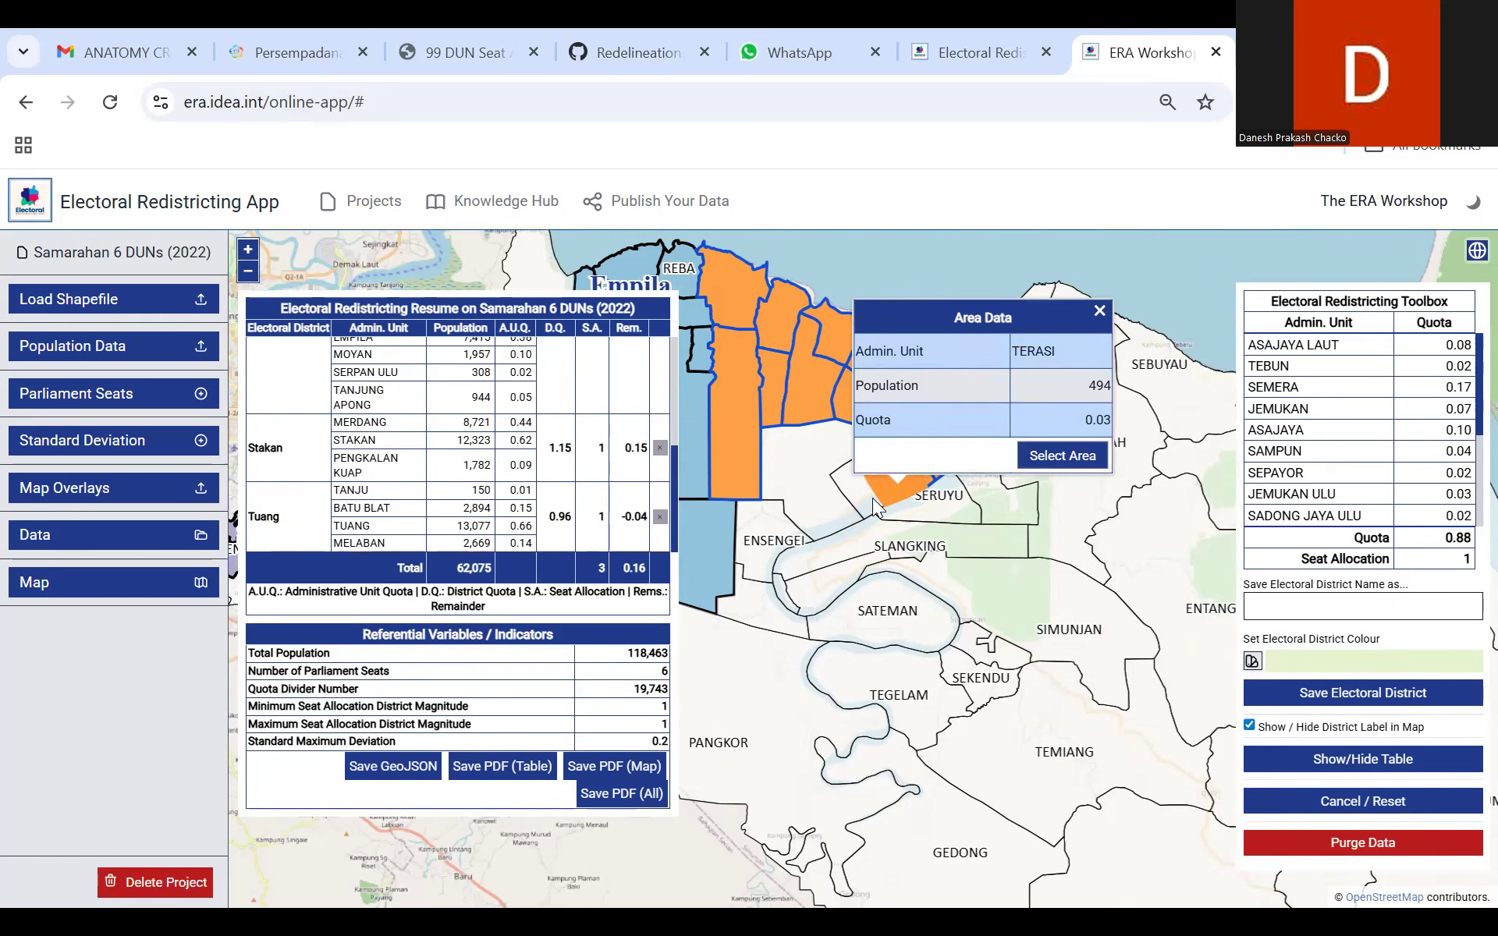
pyautogui.click(960, 496)
pyautogui.click(1014, 468)
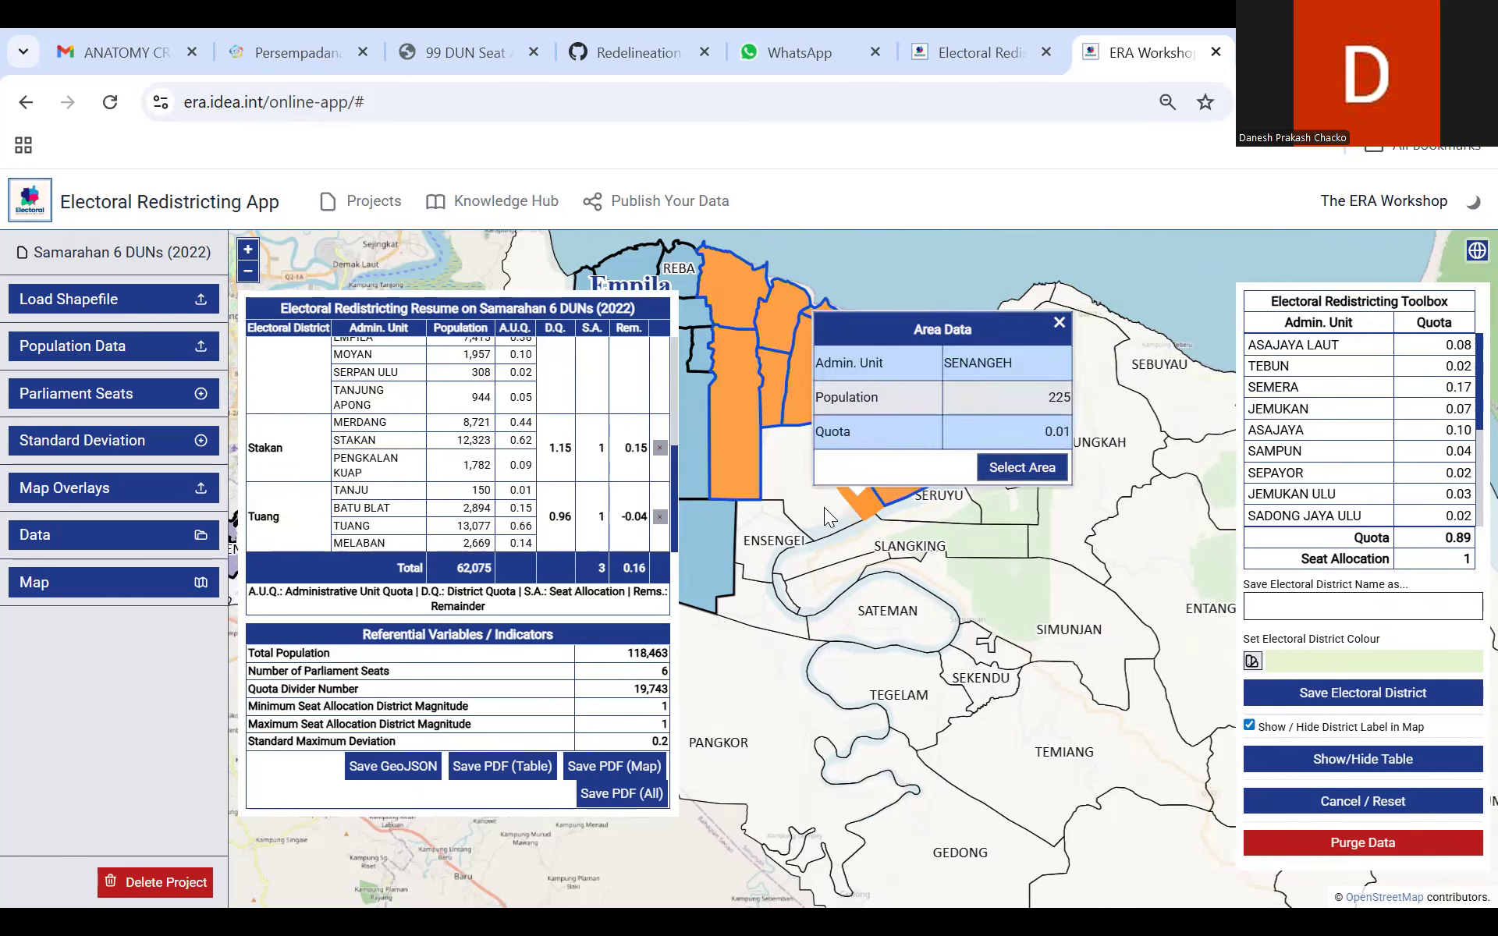
pyautogui.click(823, 507)
pyautogui.click(988, 479)
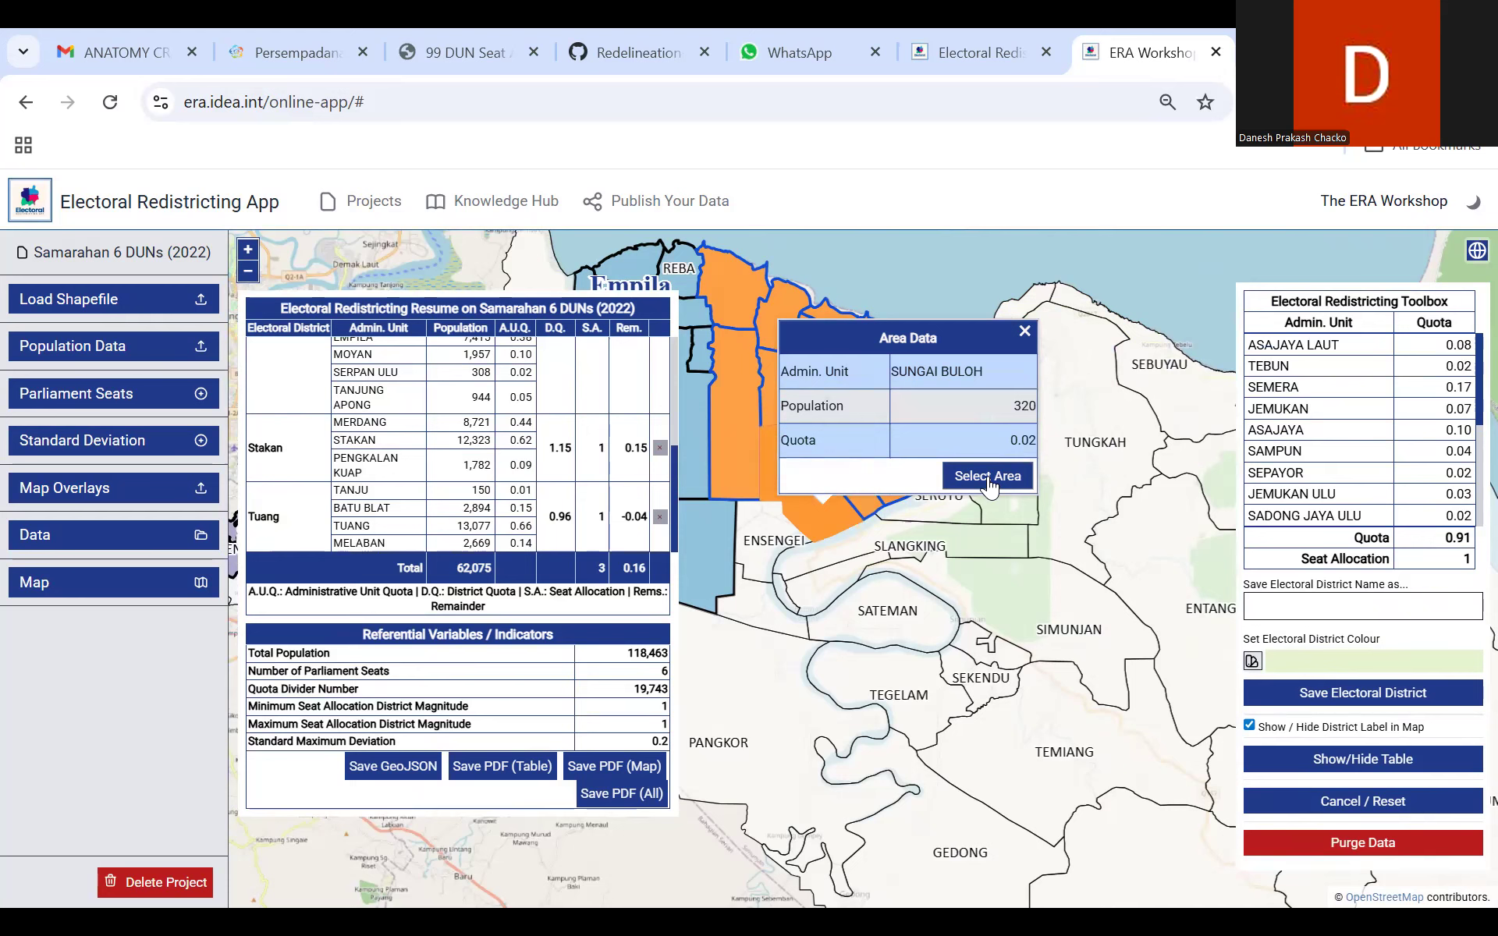
# Step: Compare the selected coastal areas with the Sarawak Daerah overlay and review the quotas of the selected units
pyautogui.moveTo(1471, 246)
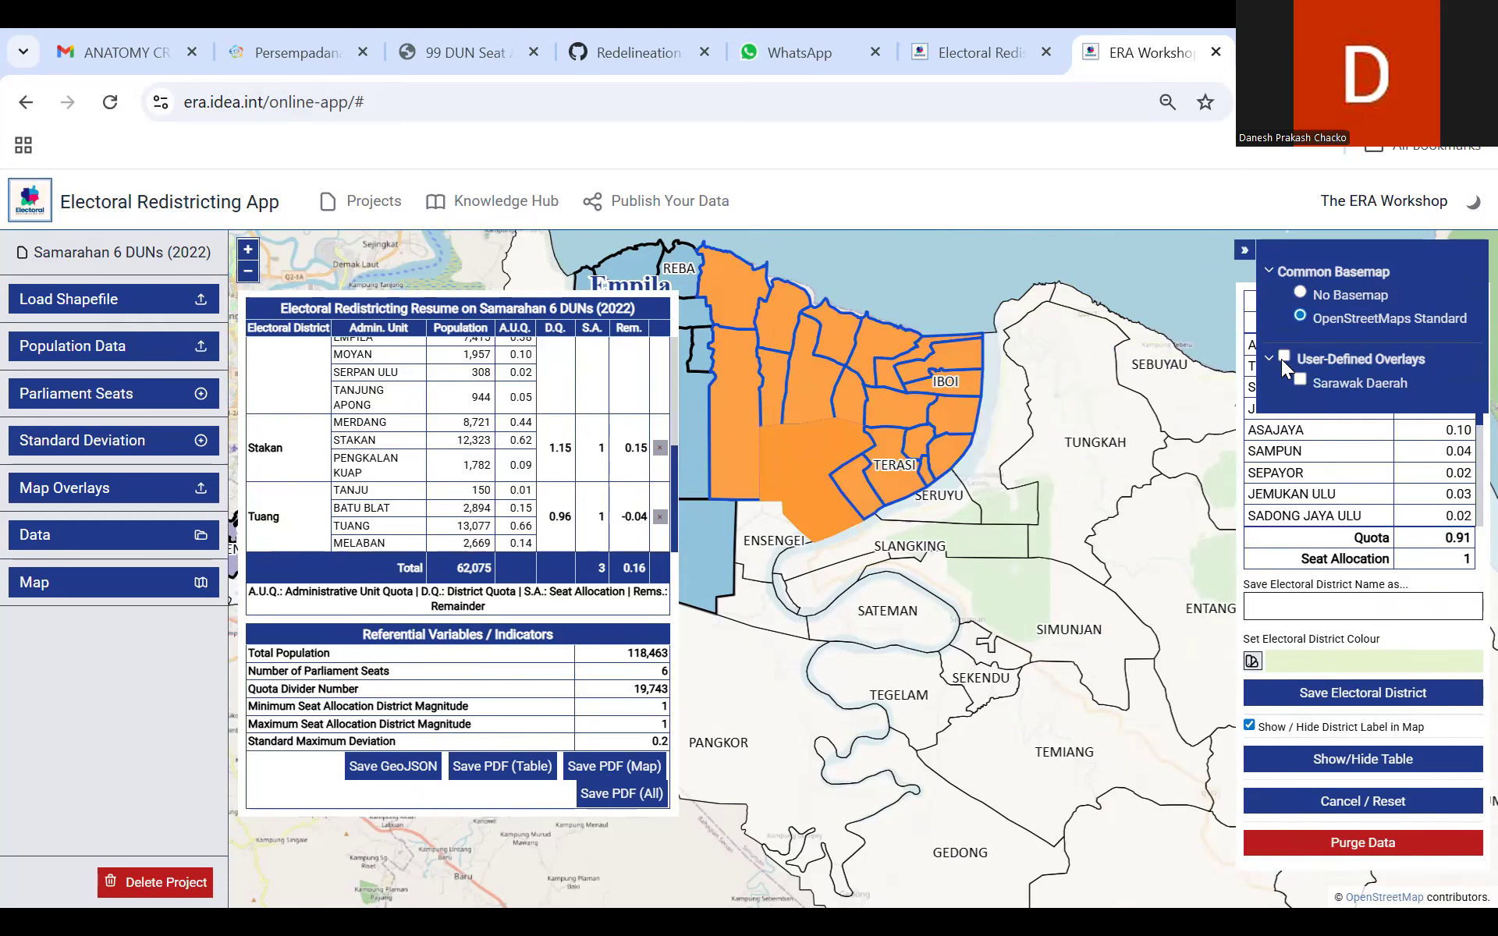
pyautogui.click(1283, 357)
pyautogui.click(1283, 356)
pyautogui.moveTo(926, 297); pyautogui.dragTo(847, 317)
pyautogui.scroll(1, 849, 319)
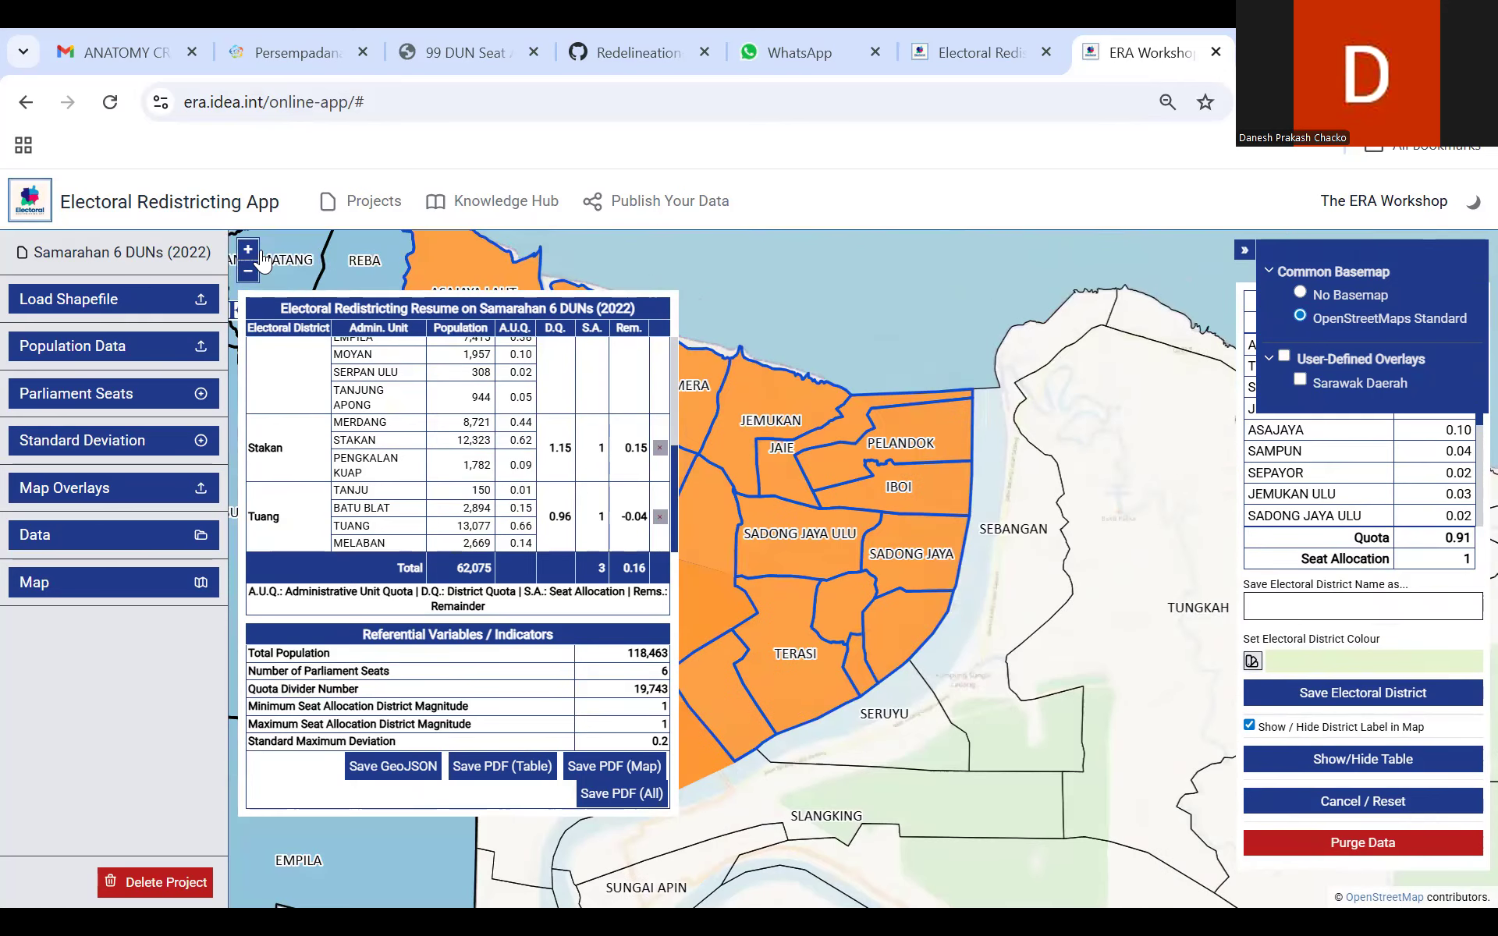
pyautogui.scroll(-1, 853, 422)
pyautogui.moveTo(853, 421)
pyautogui.mouseDown()
pyautogui.moveTo(840, 434)
pyautogui.moveTo(863, 431)
pyautogui.mouseUp()
pyautogui.click(1248, 253)
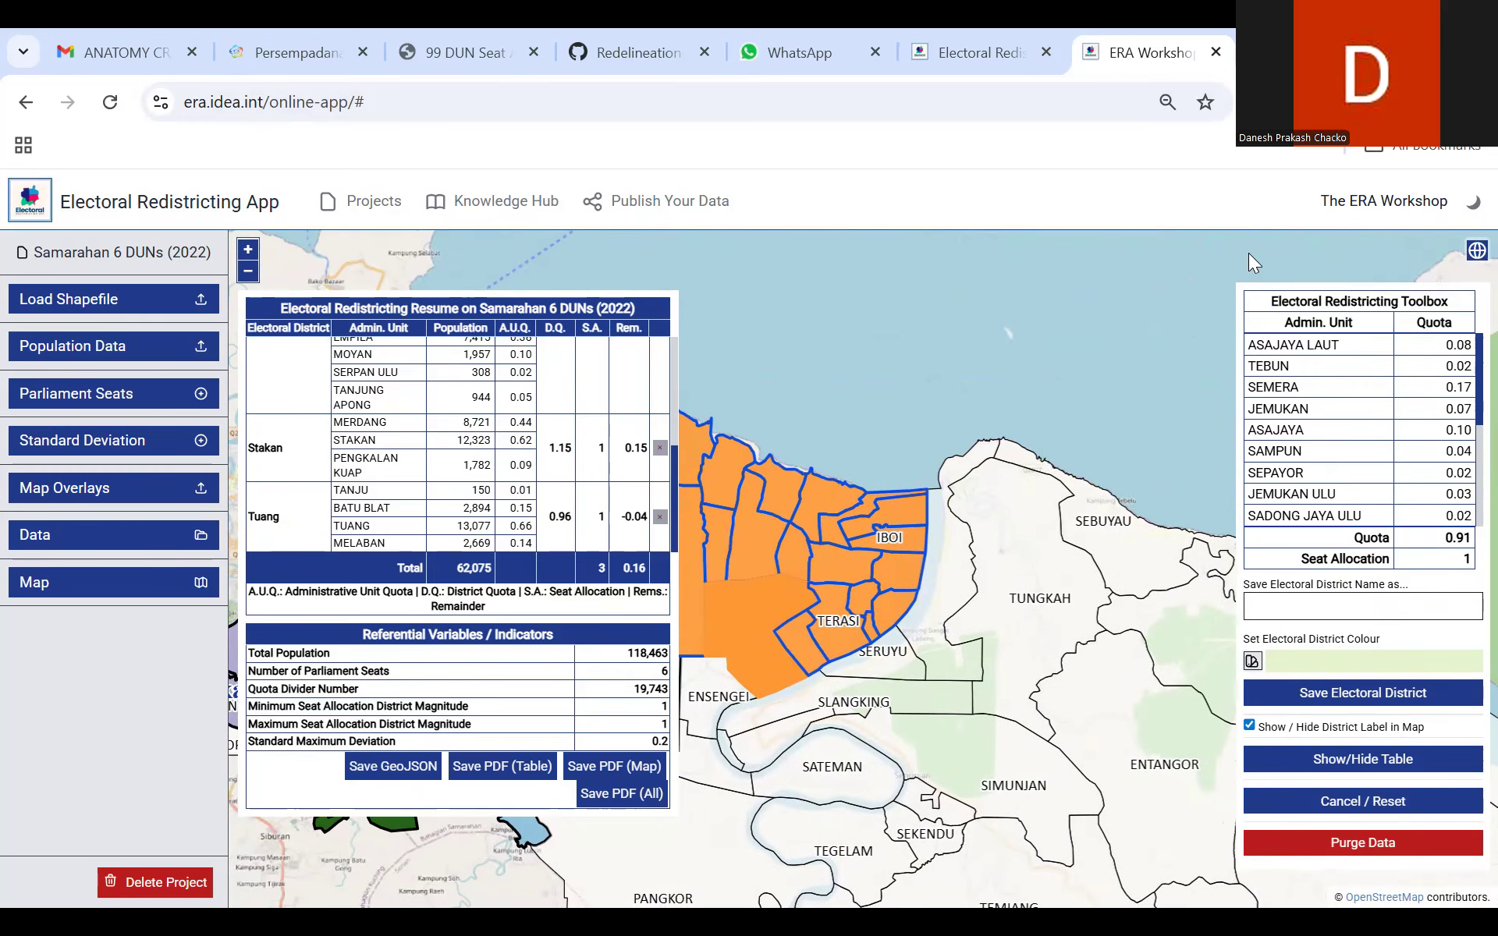
pyautogui.scroll(-3, 1462, 414)
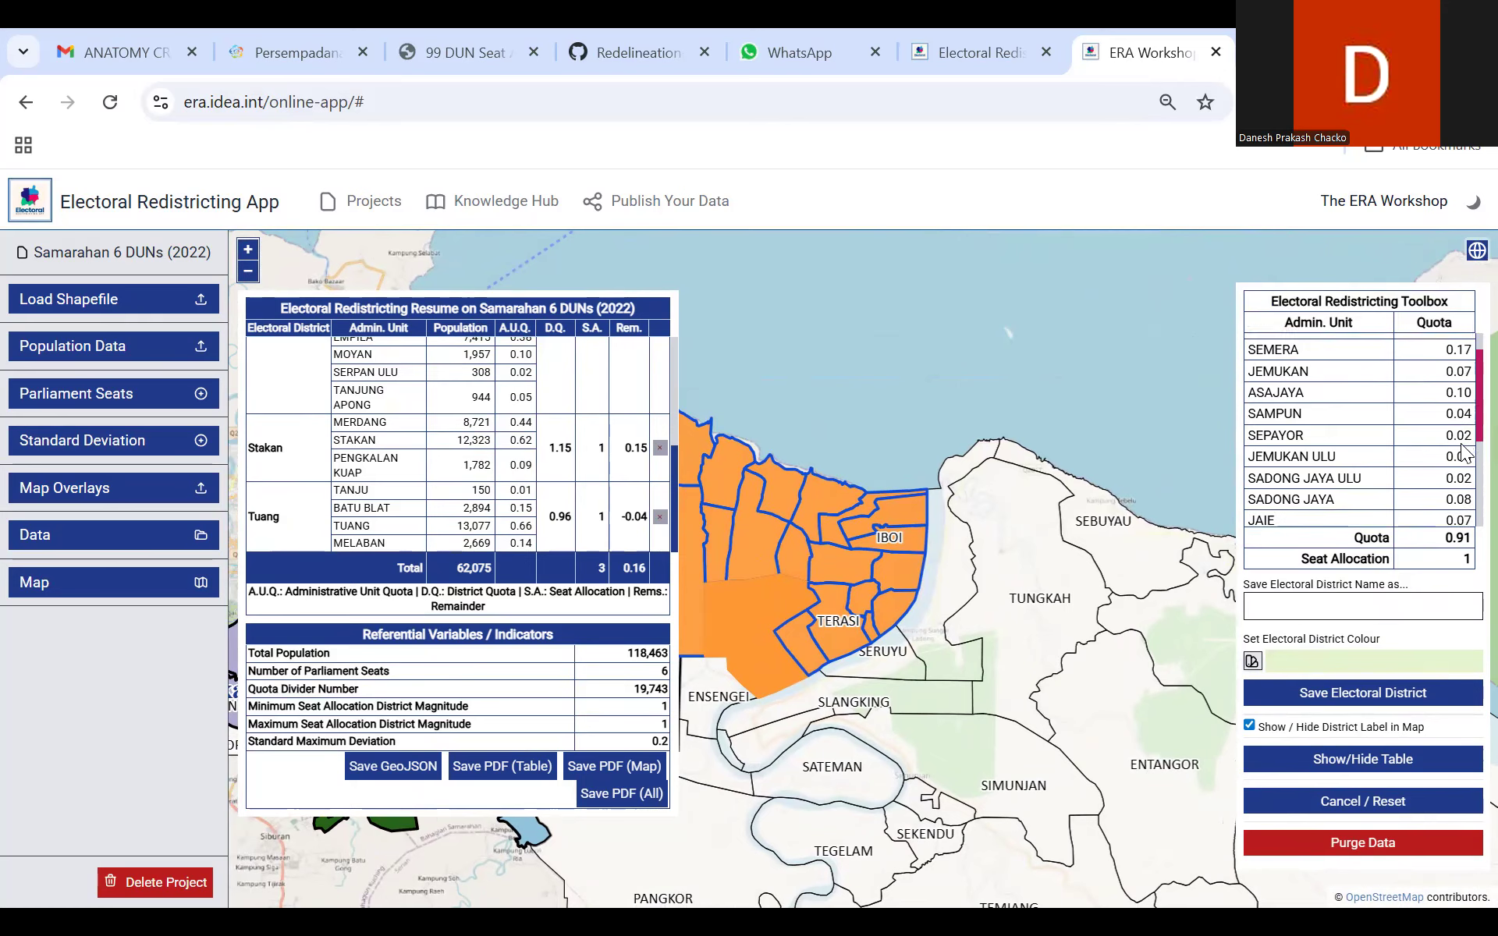
pyautogui.scroll(3, 1463, 524)
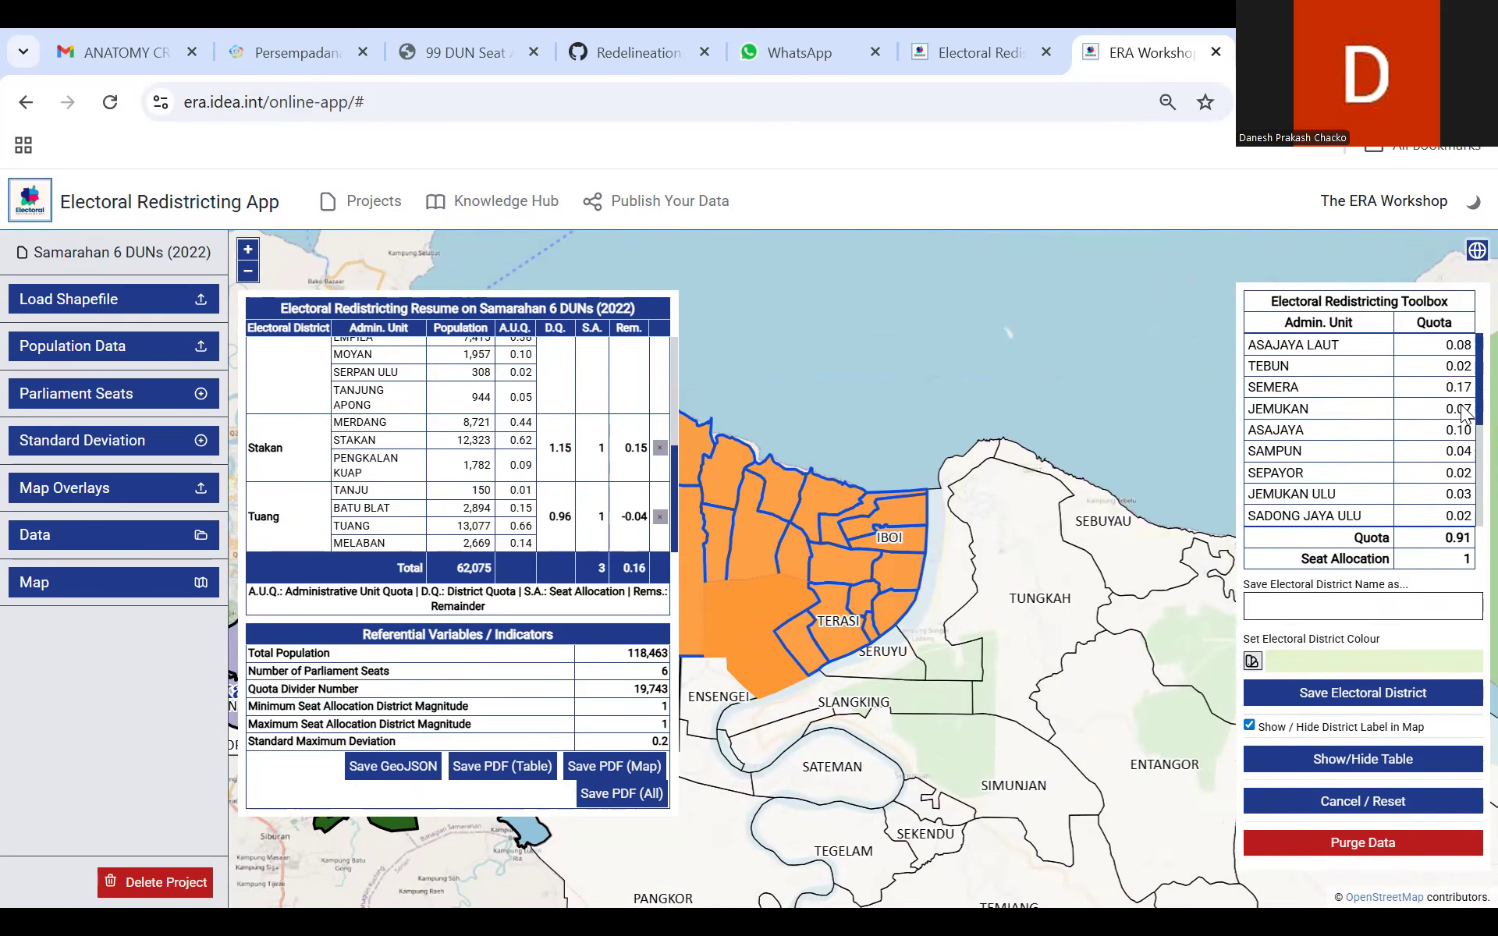
# Step: Name the selected areas Asajaya and save them as an electoral district
pyautogui.click(1380, 601)
pyautogui.write('Asajaya')
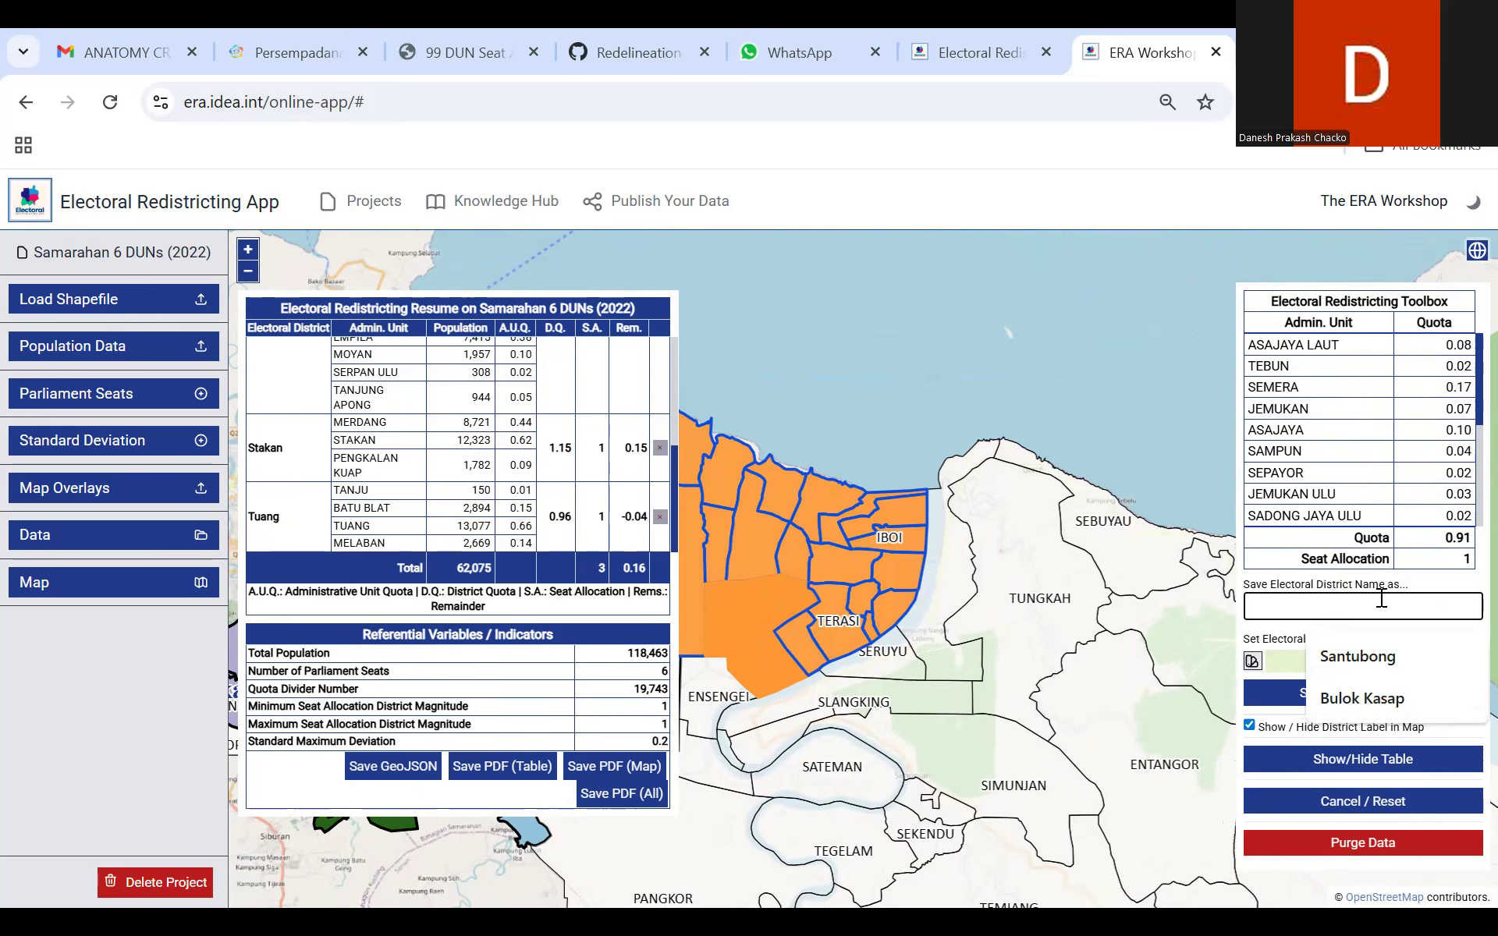
pyautogui.click(1347, 697)
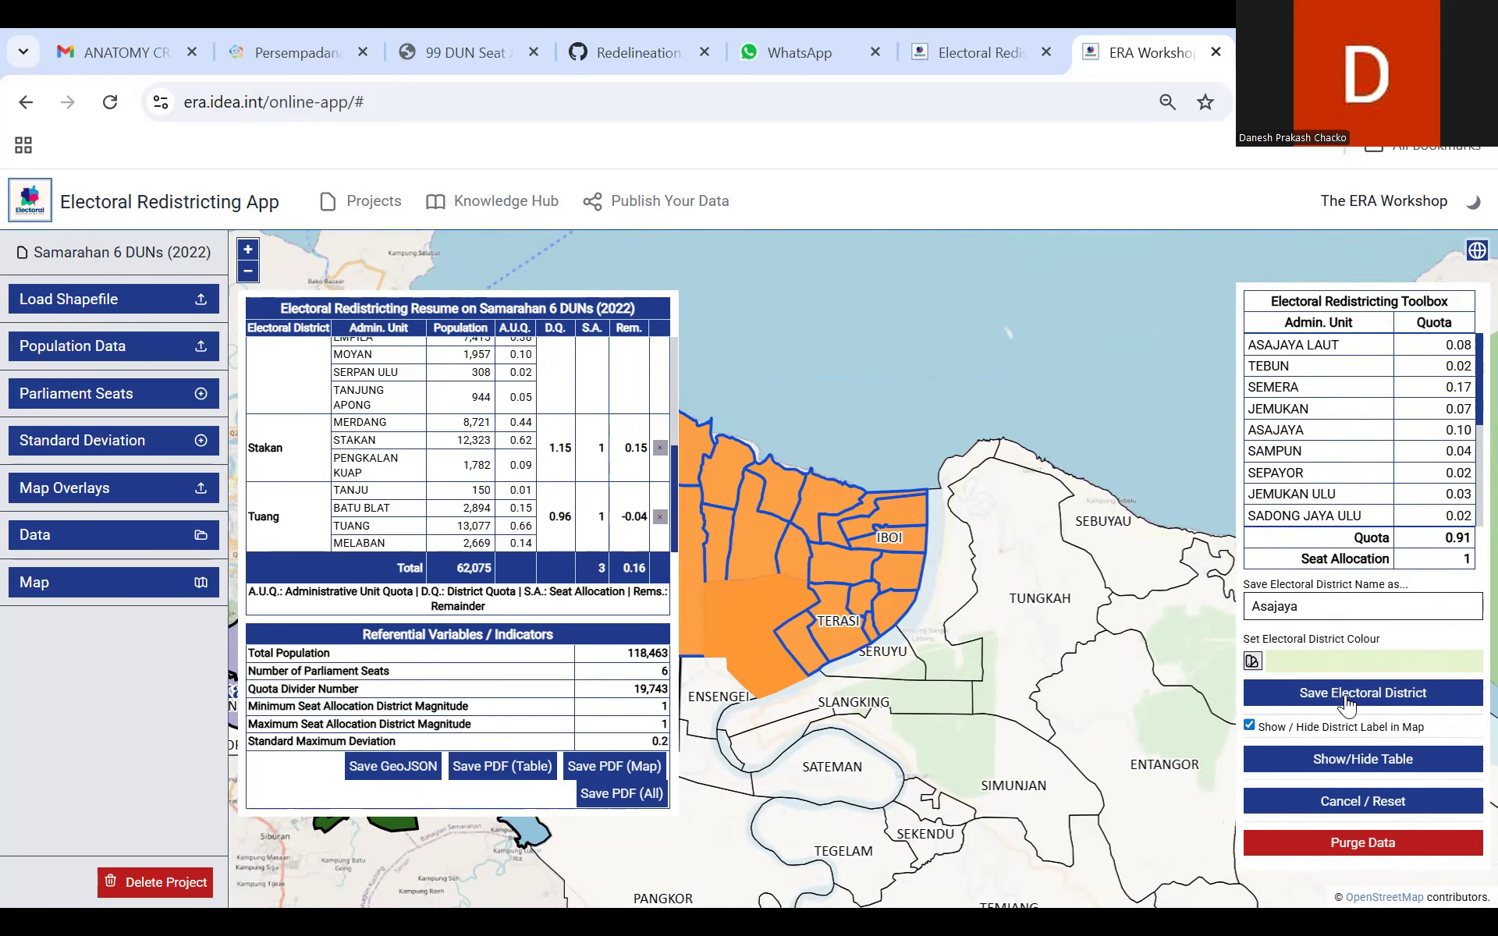
# Step: Select the Sebangan, Tungkah and Sebuyau areas east of Asajaya as units of a new electoral district
pyautogui.moveTo(837, 461); pyautogui.dragTo(967, 302)
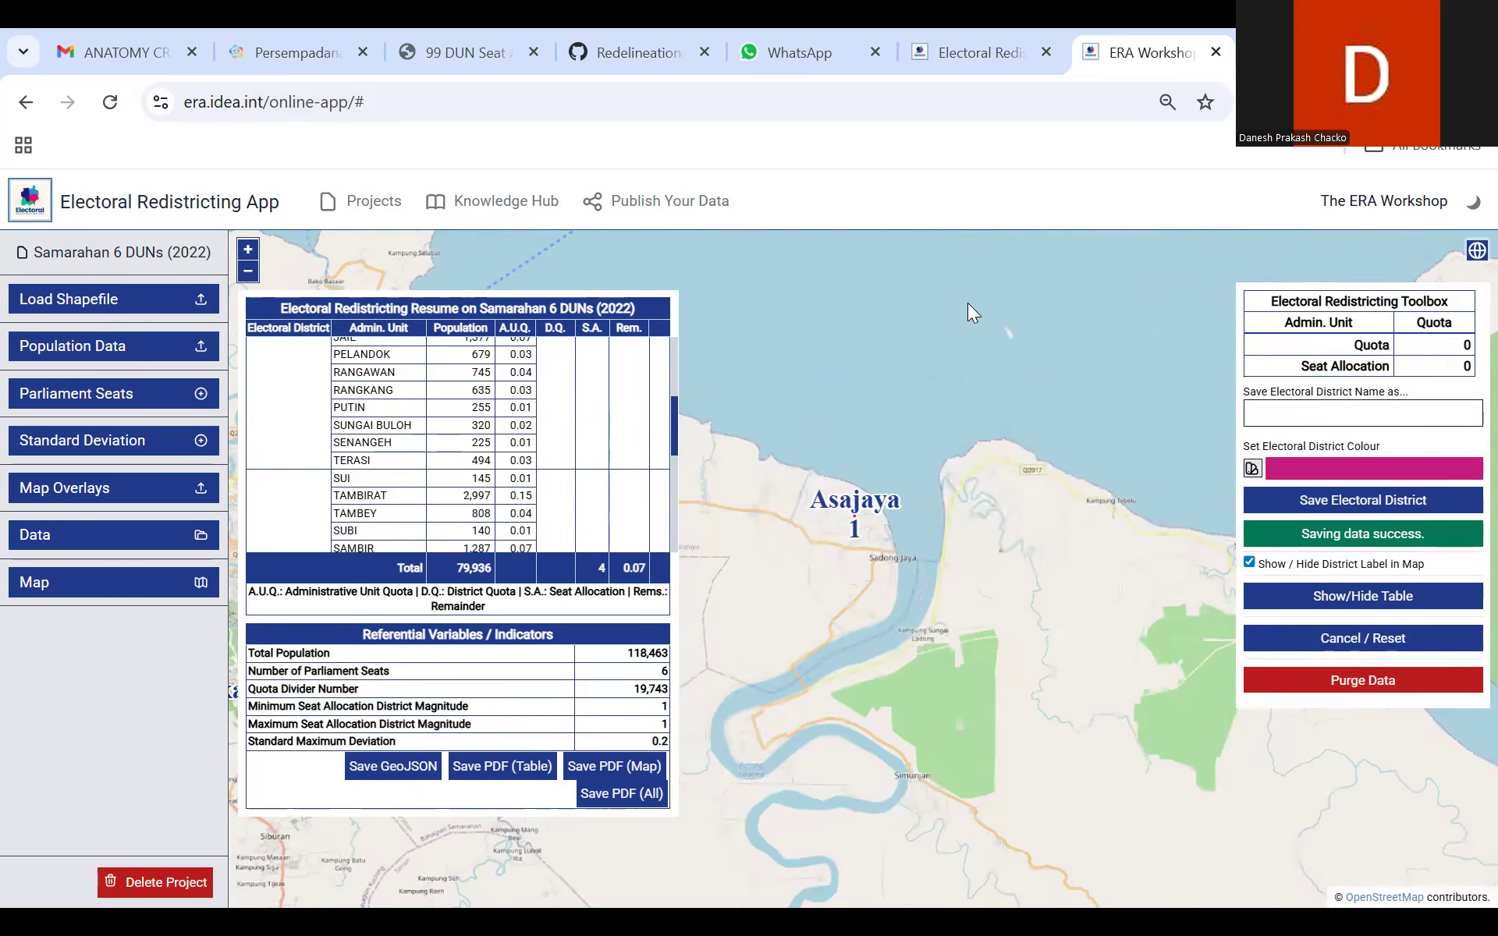
pyautogui.scroll(-1, 982, 299)
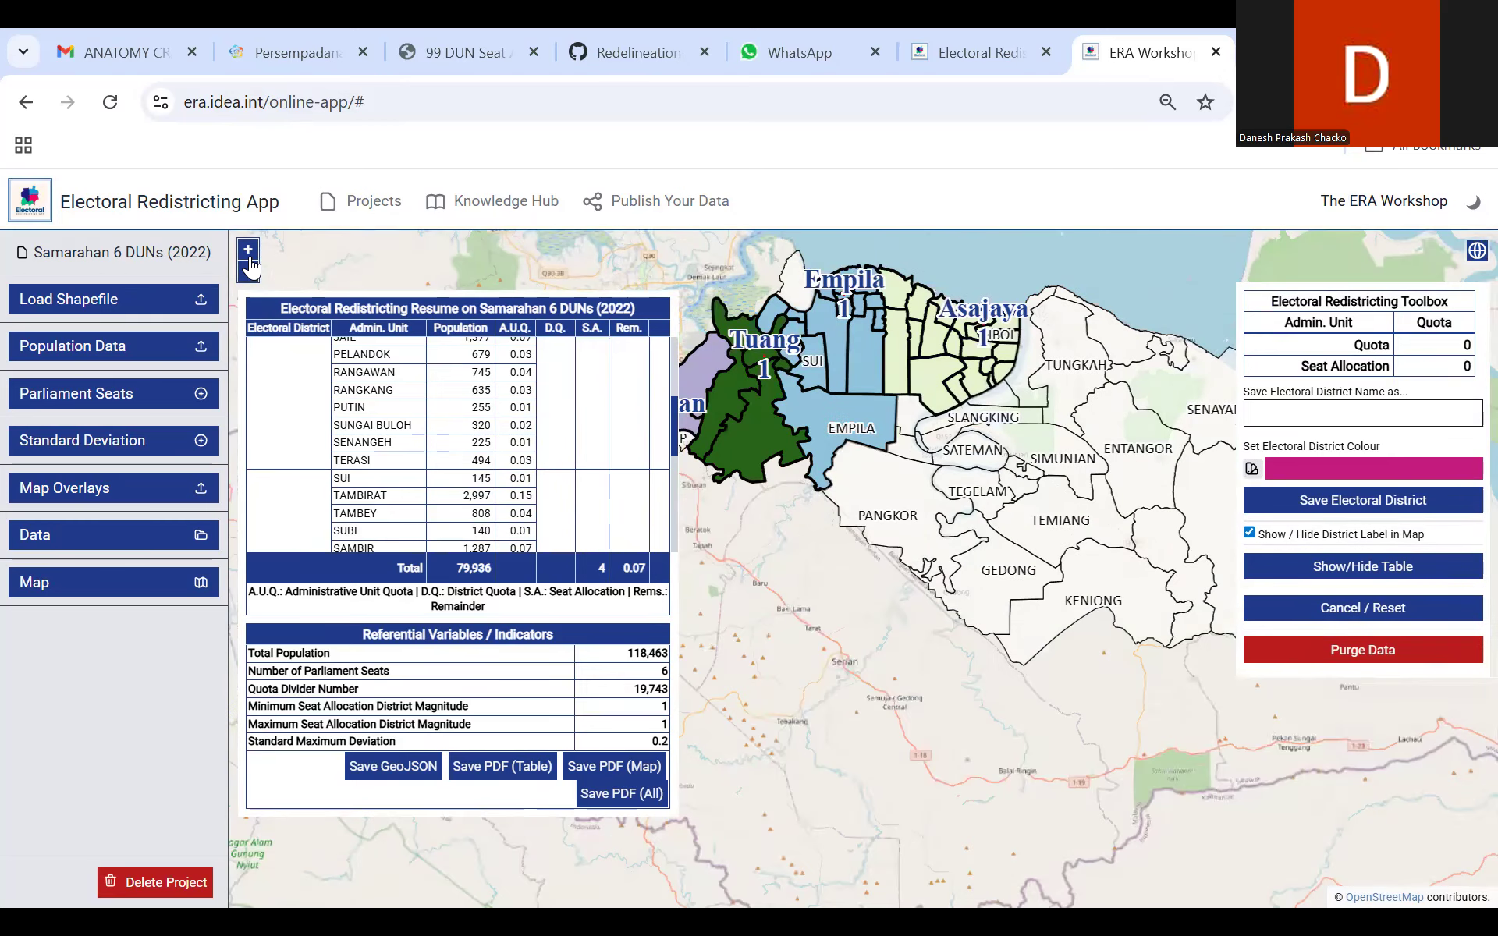
pyautogui.scroll(1, 931, 536)
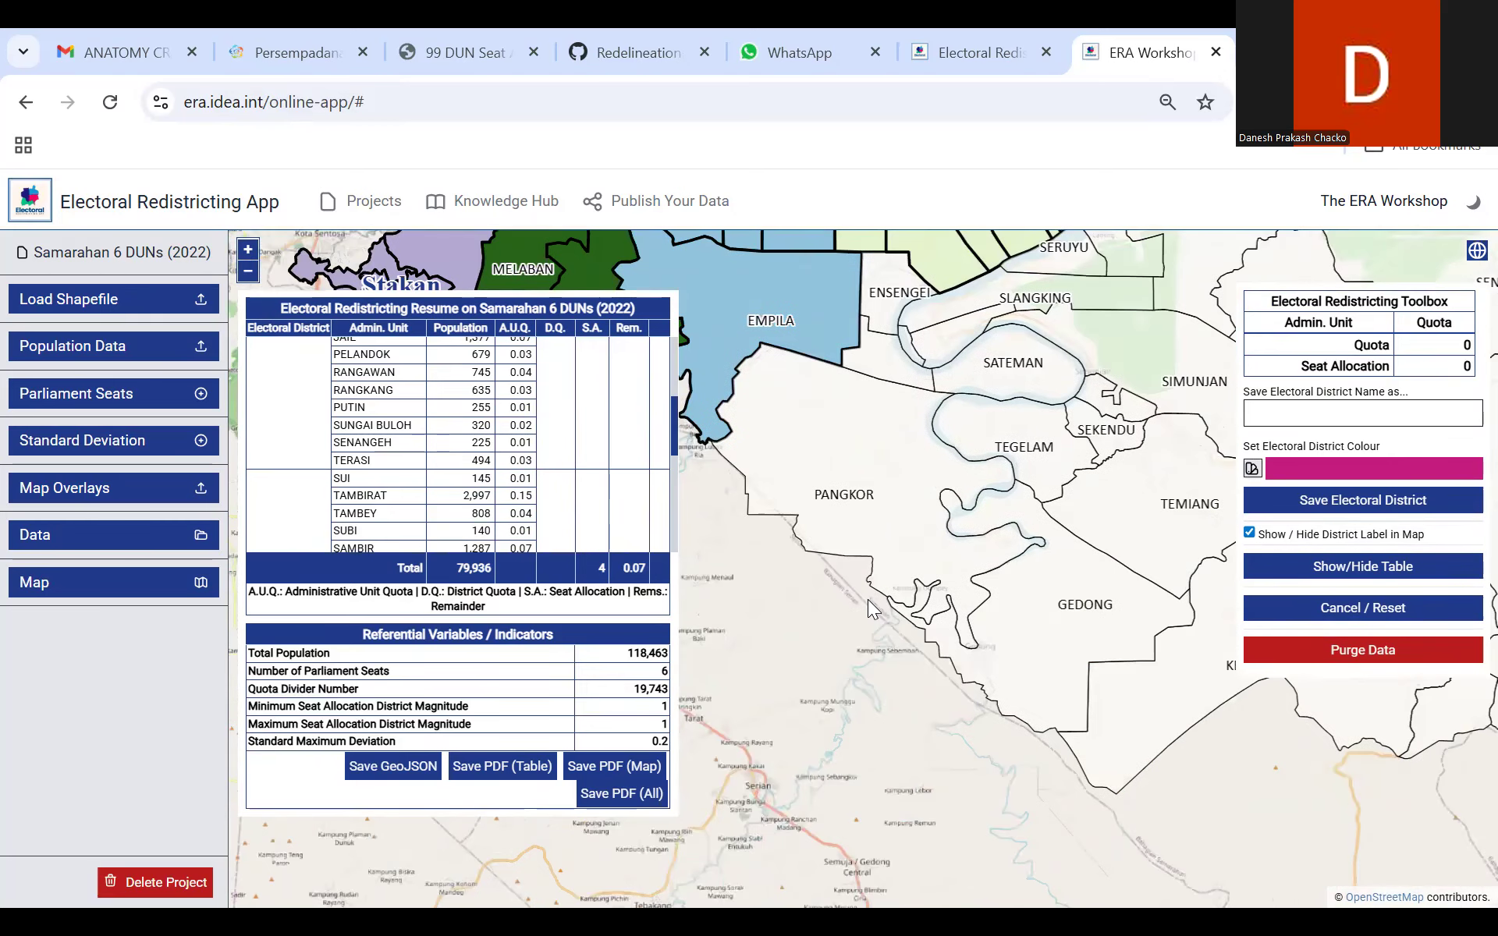
pyautogui.moveTo(851, 410); pyautogui.dragTo(868, 599)
pyautogui.moveTo(1129, 382); pyautogui.dragTo(789, 446)
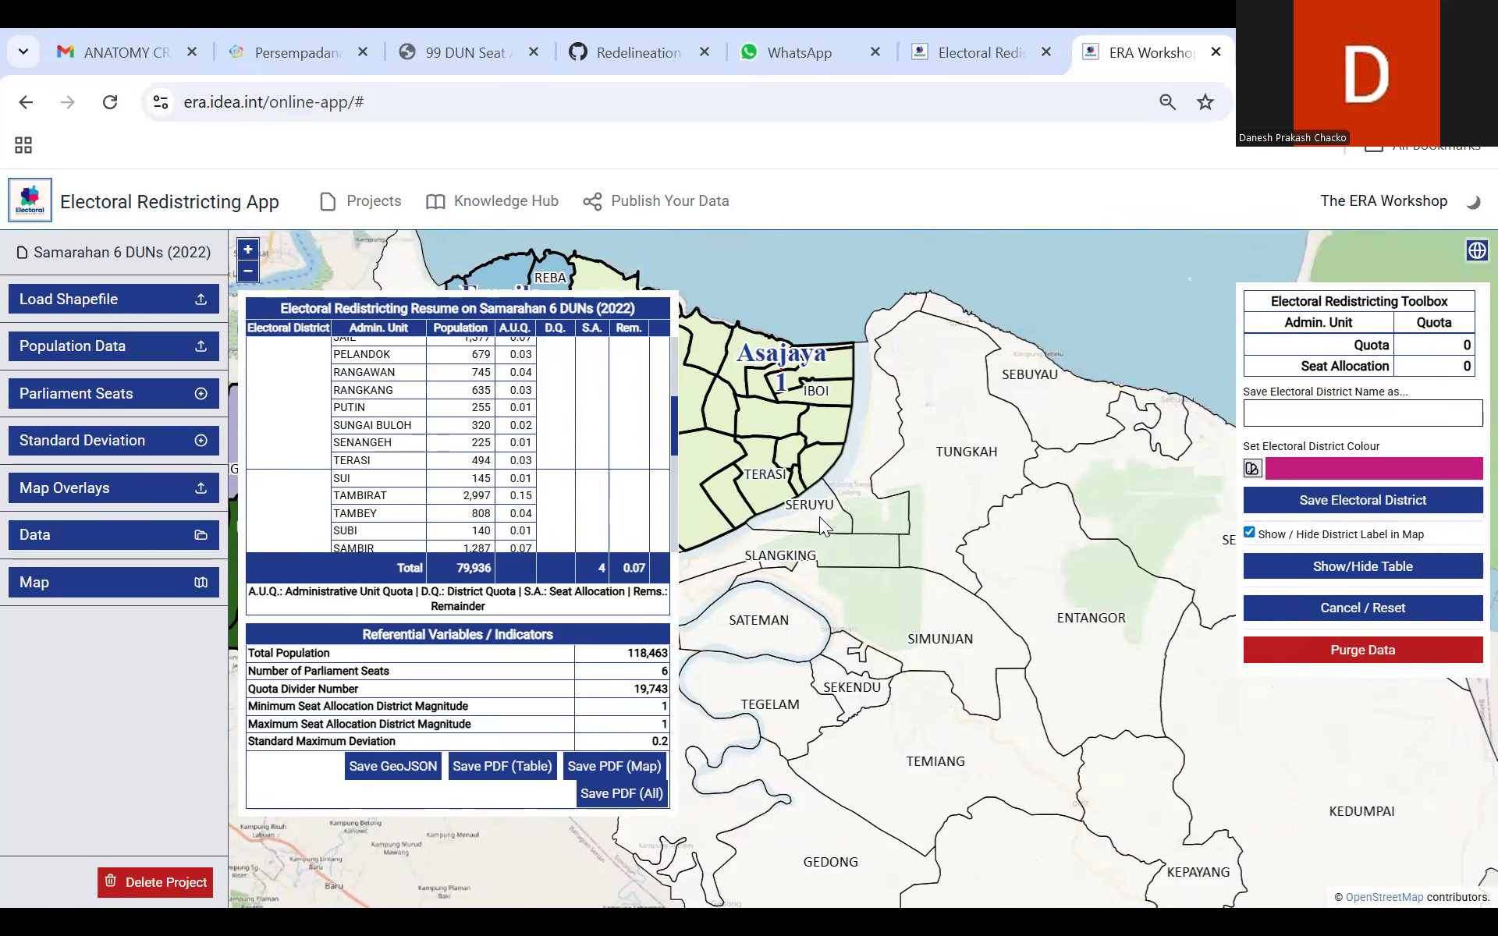
pyautogui.click(883, 418)
pyautogui.click(1046, 387)
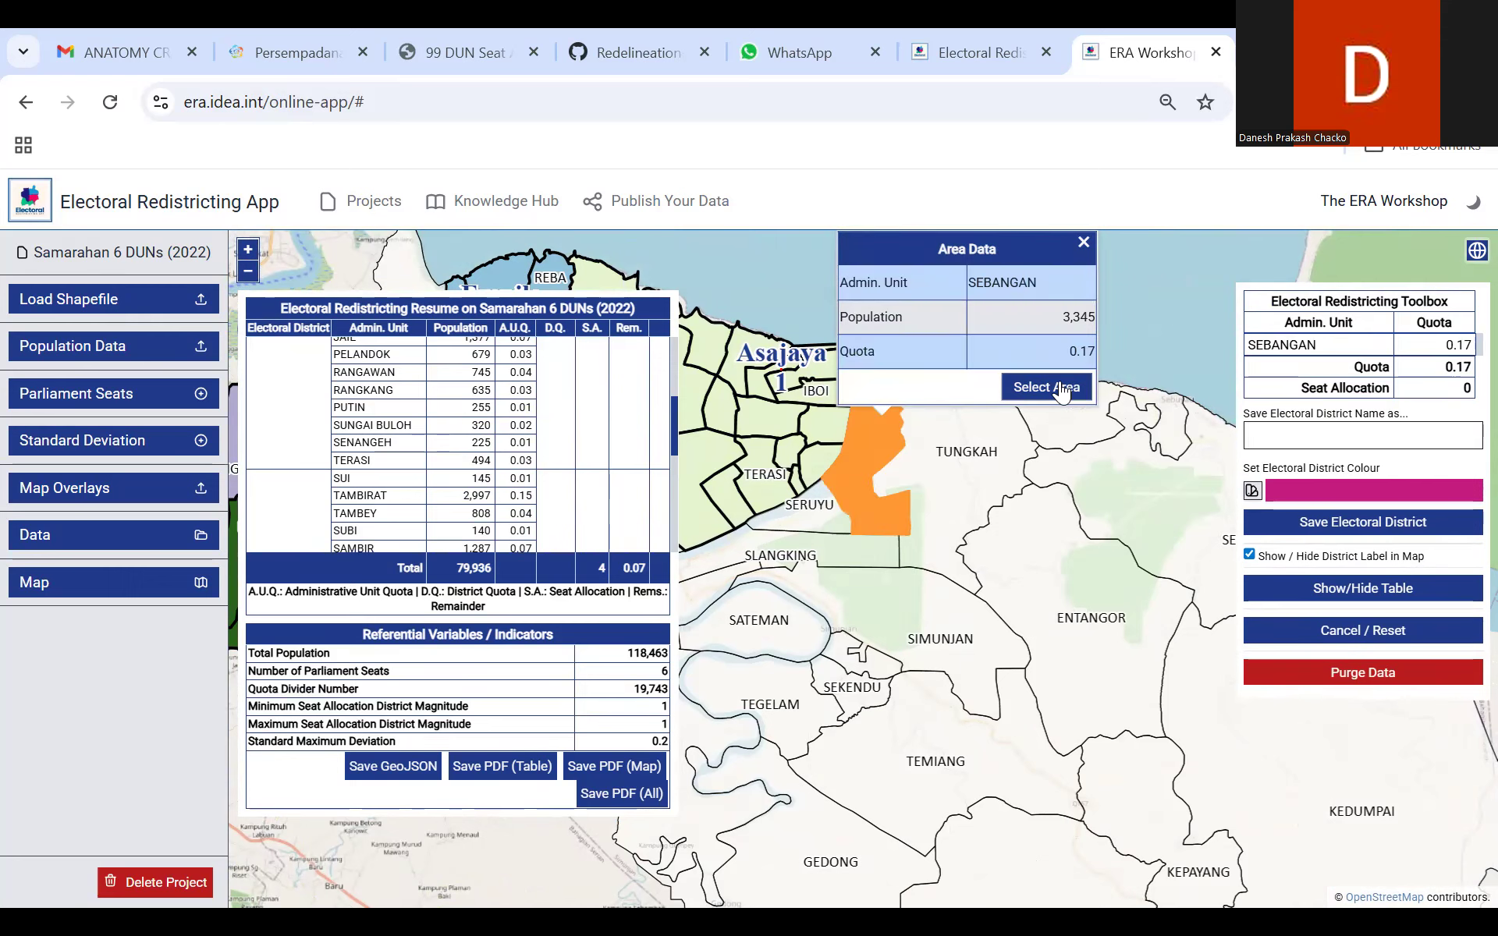
pyautogui.click(953, 459)
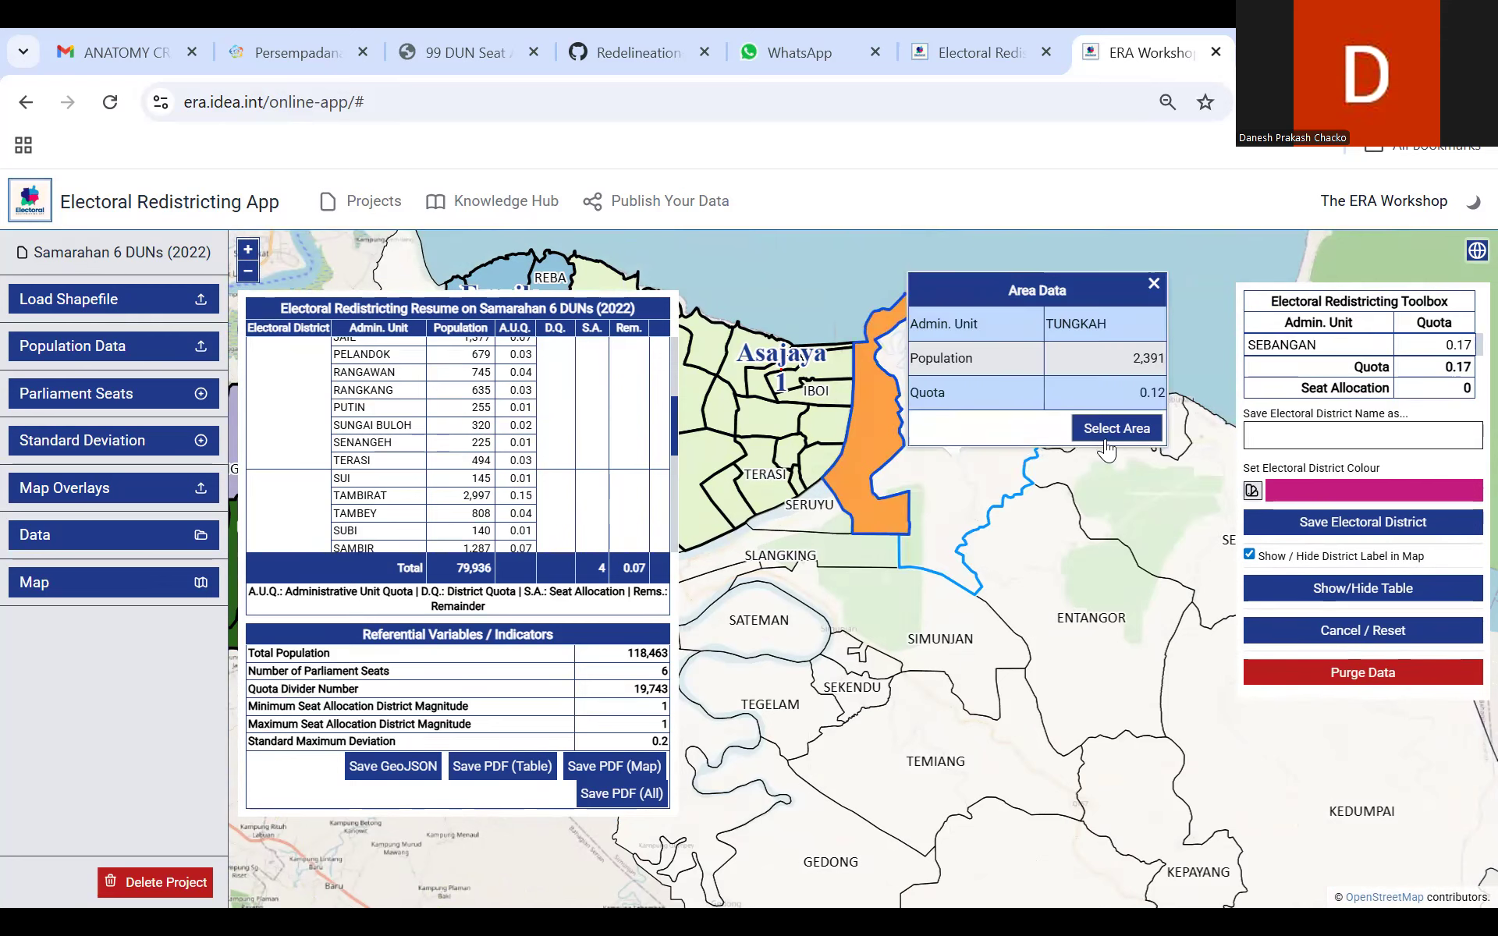
pyautogui.click(1116, 428)
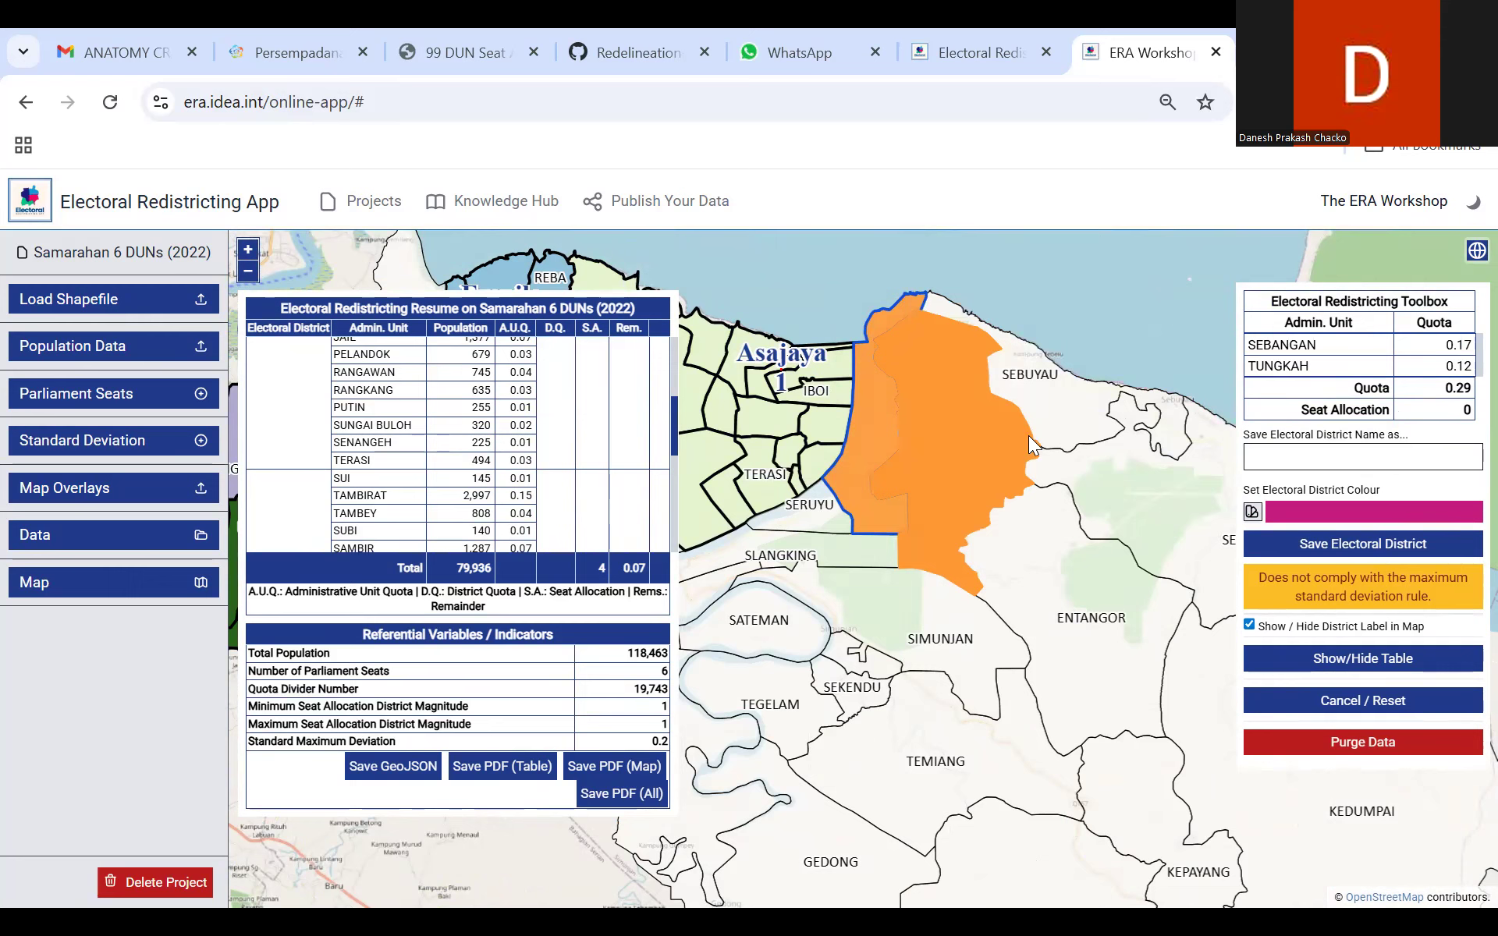
pyautogui.click(1075, 415)
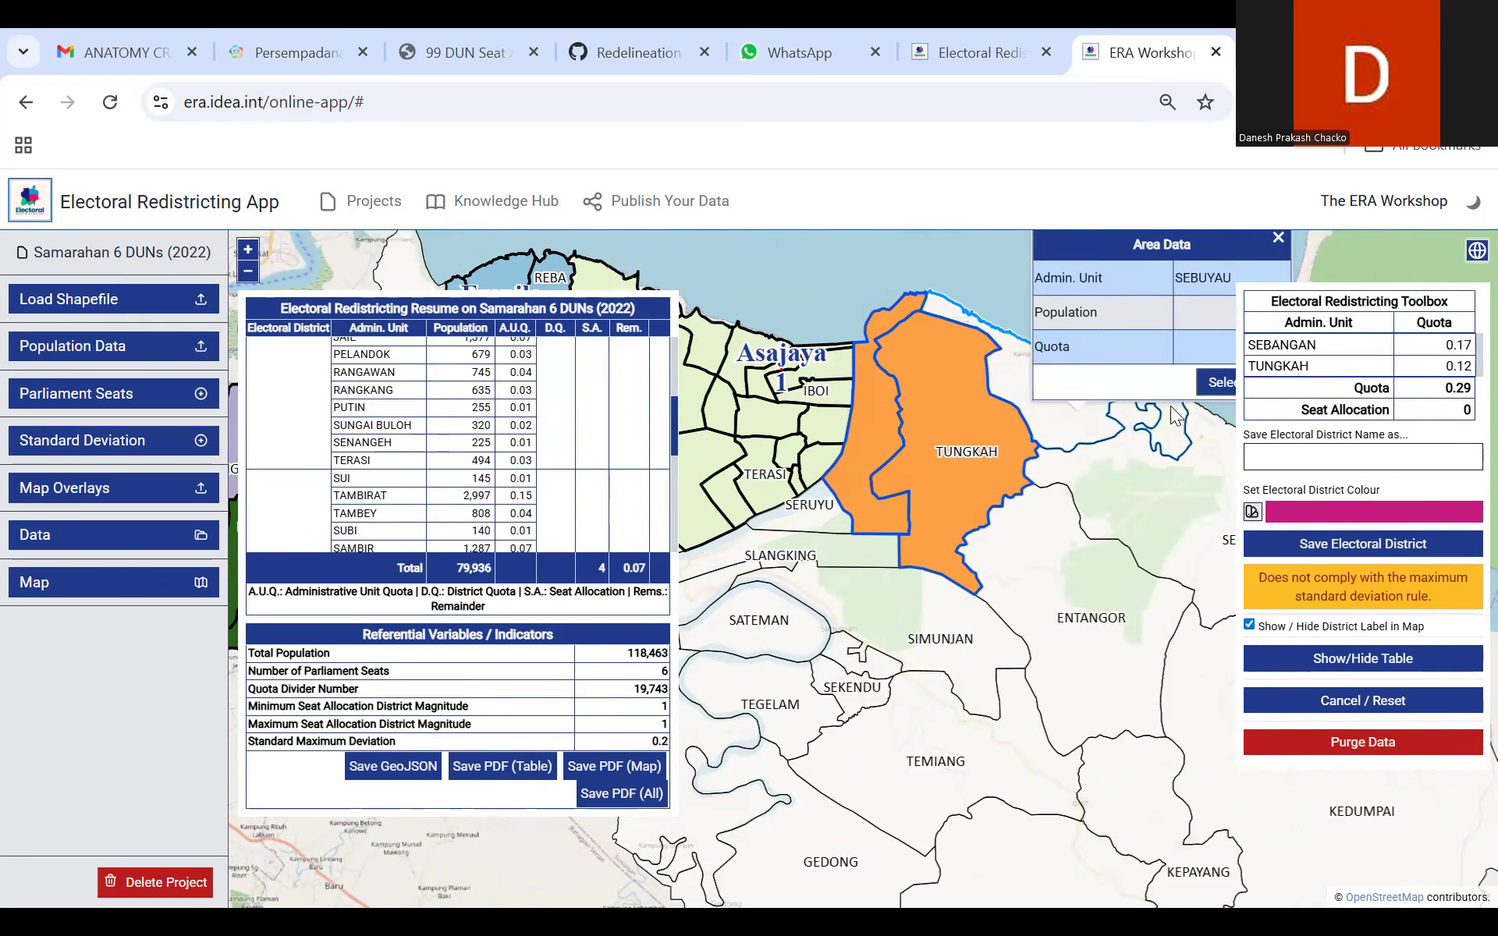
pyautogui.click(1213, 383)
# Step: Add the Senayang, Entangor and Kedumpai areas to the new district's selection
pyautogui.click(980, 449)
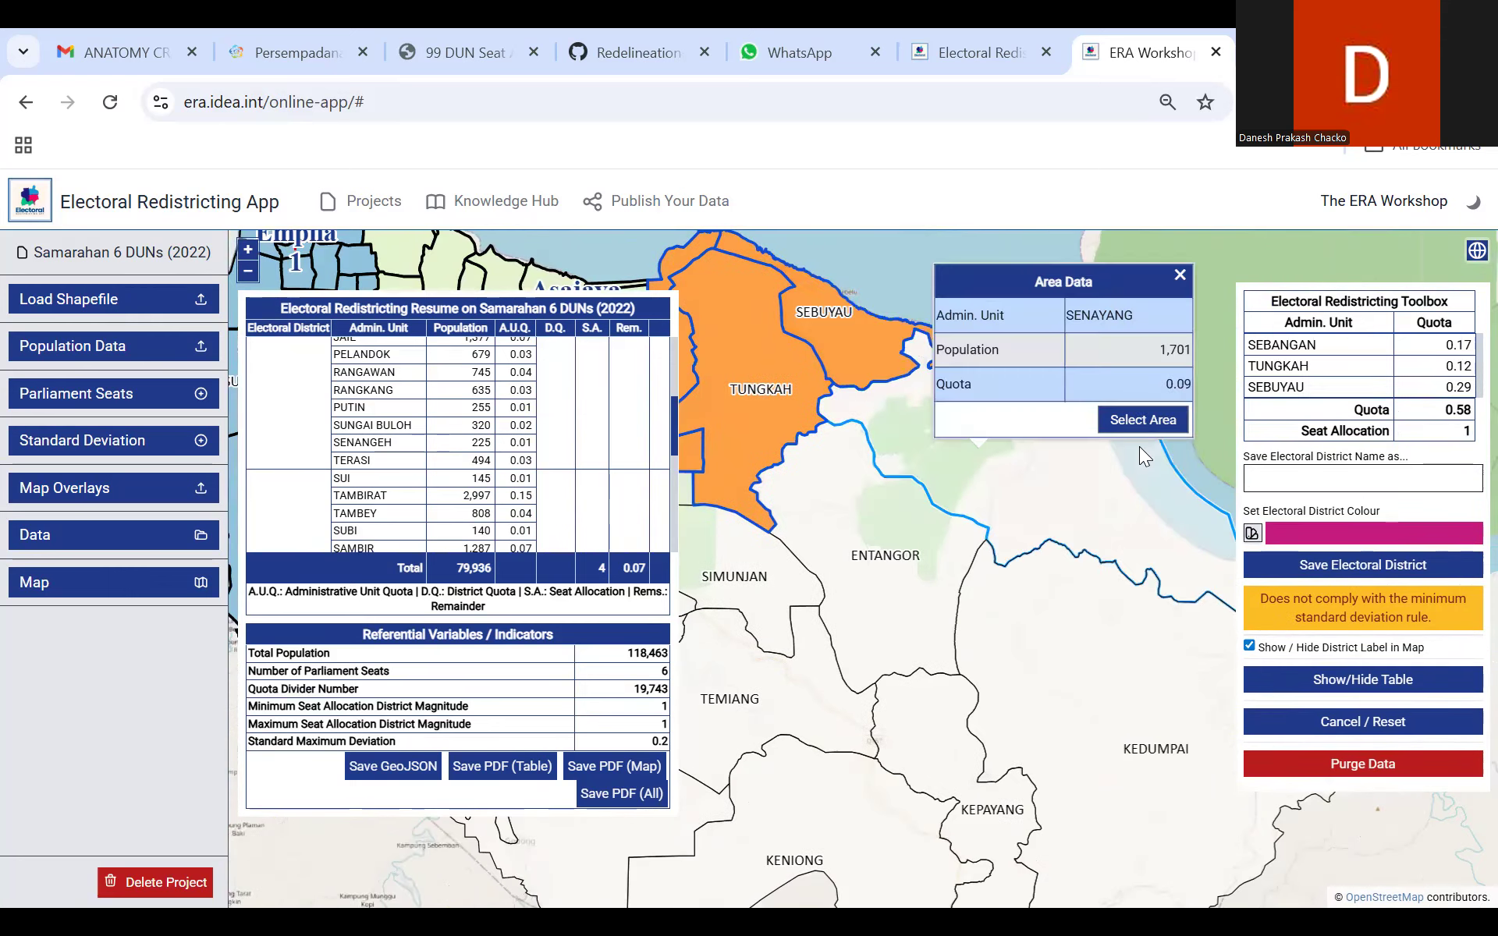
pyautogui.click(1139, 422)
pyautogui.click(897, 511)
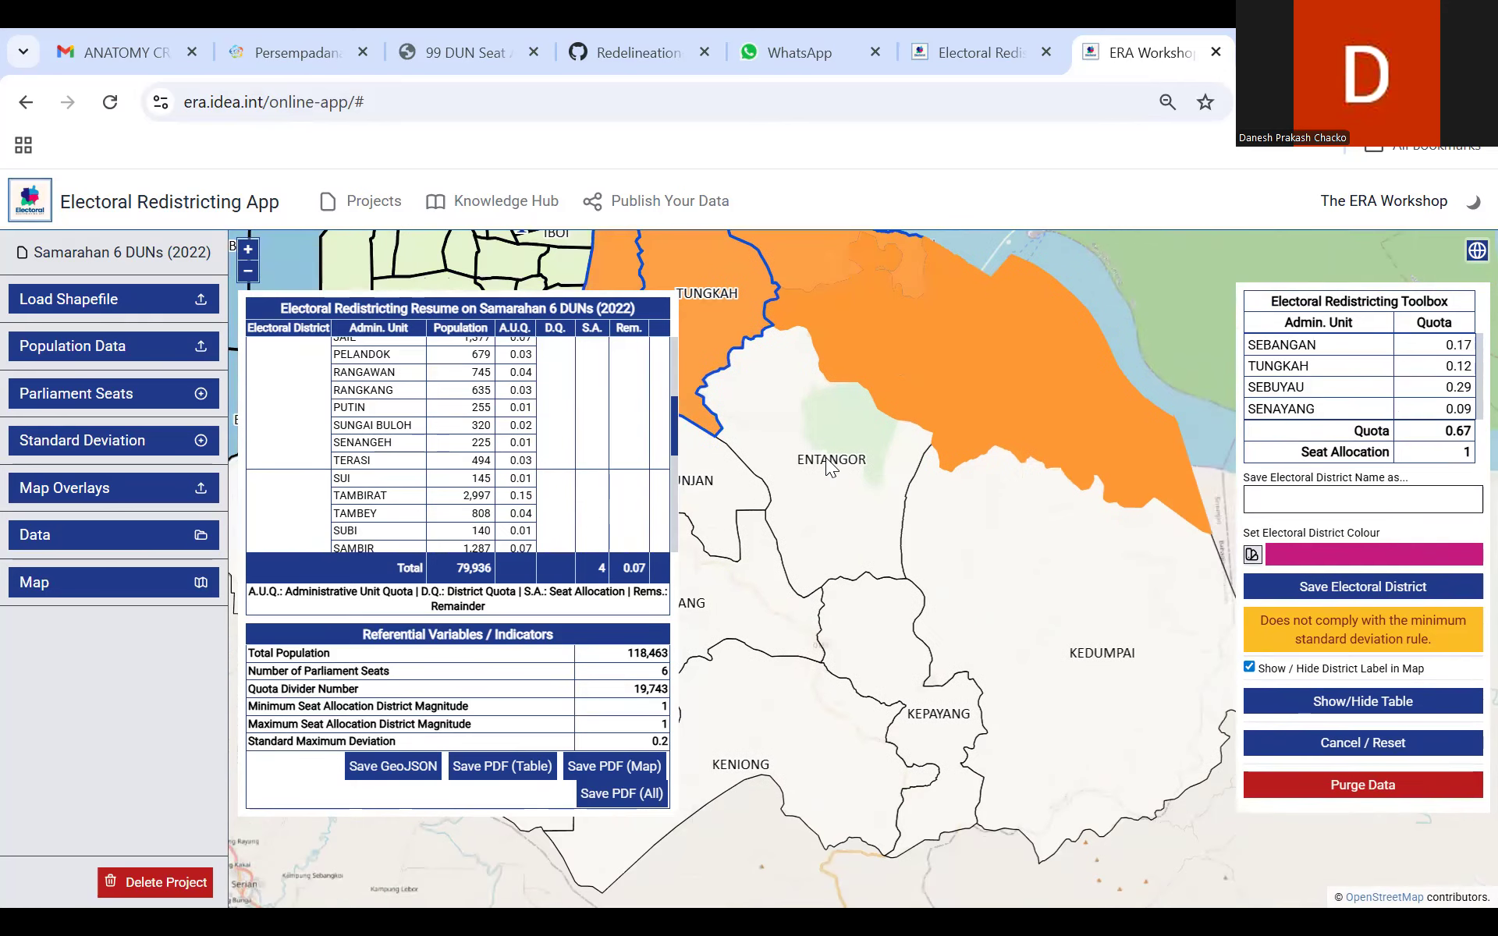
pyautogui.click(1021, 509)
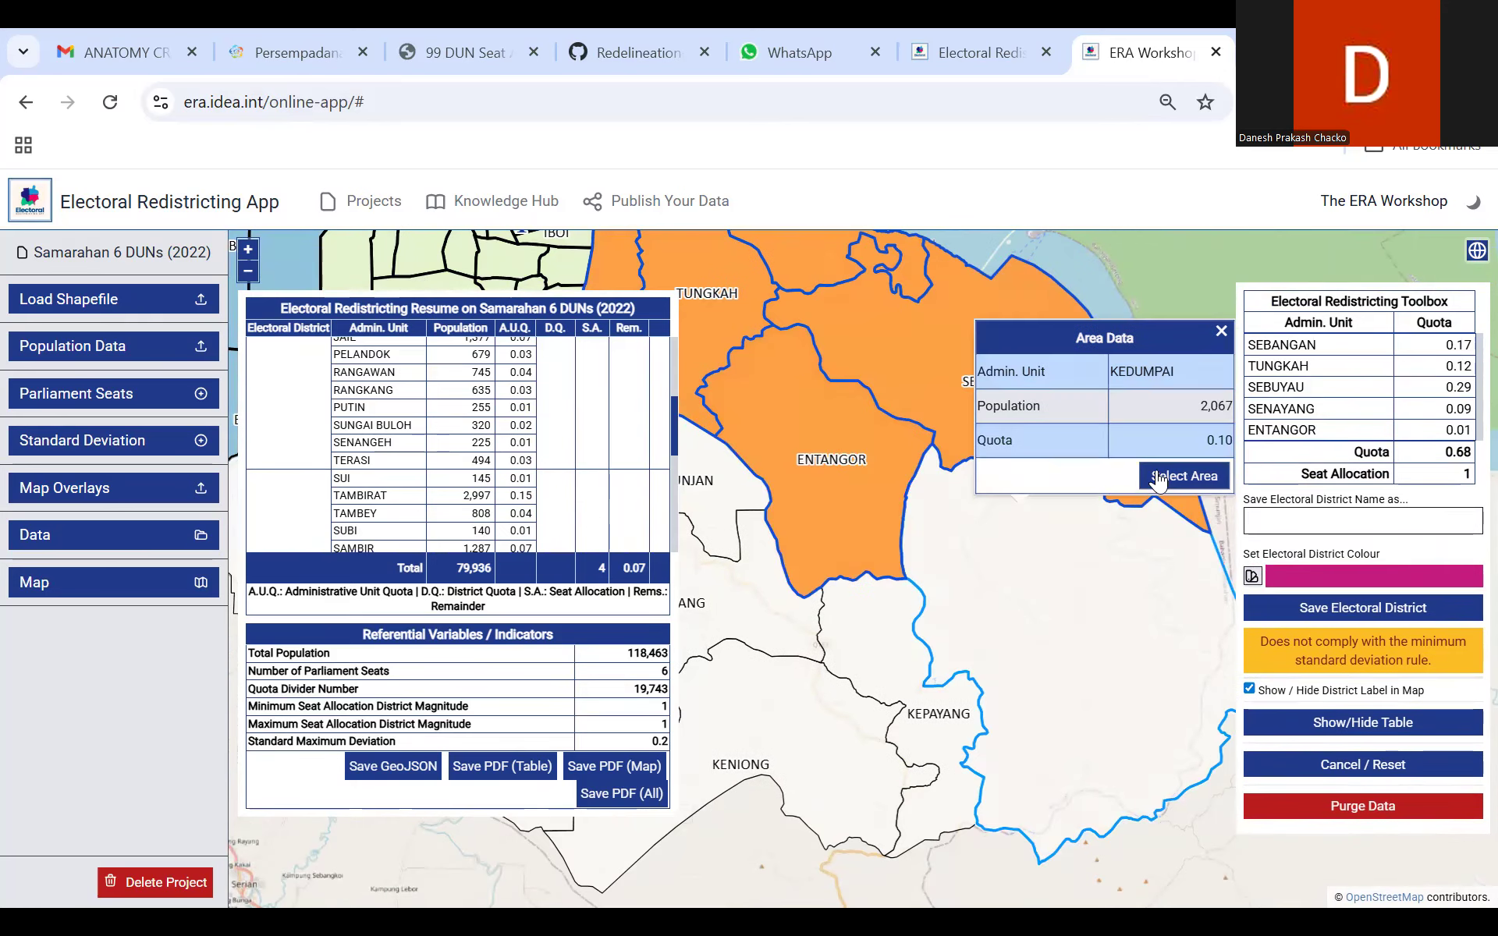
pyautogui.click(1166, 490)
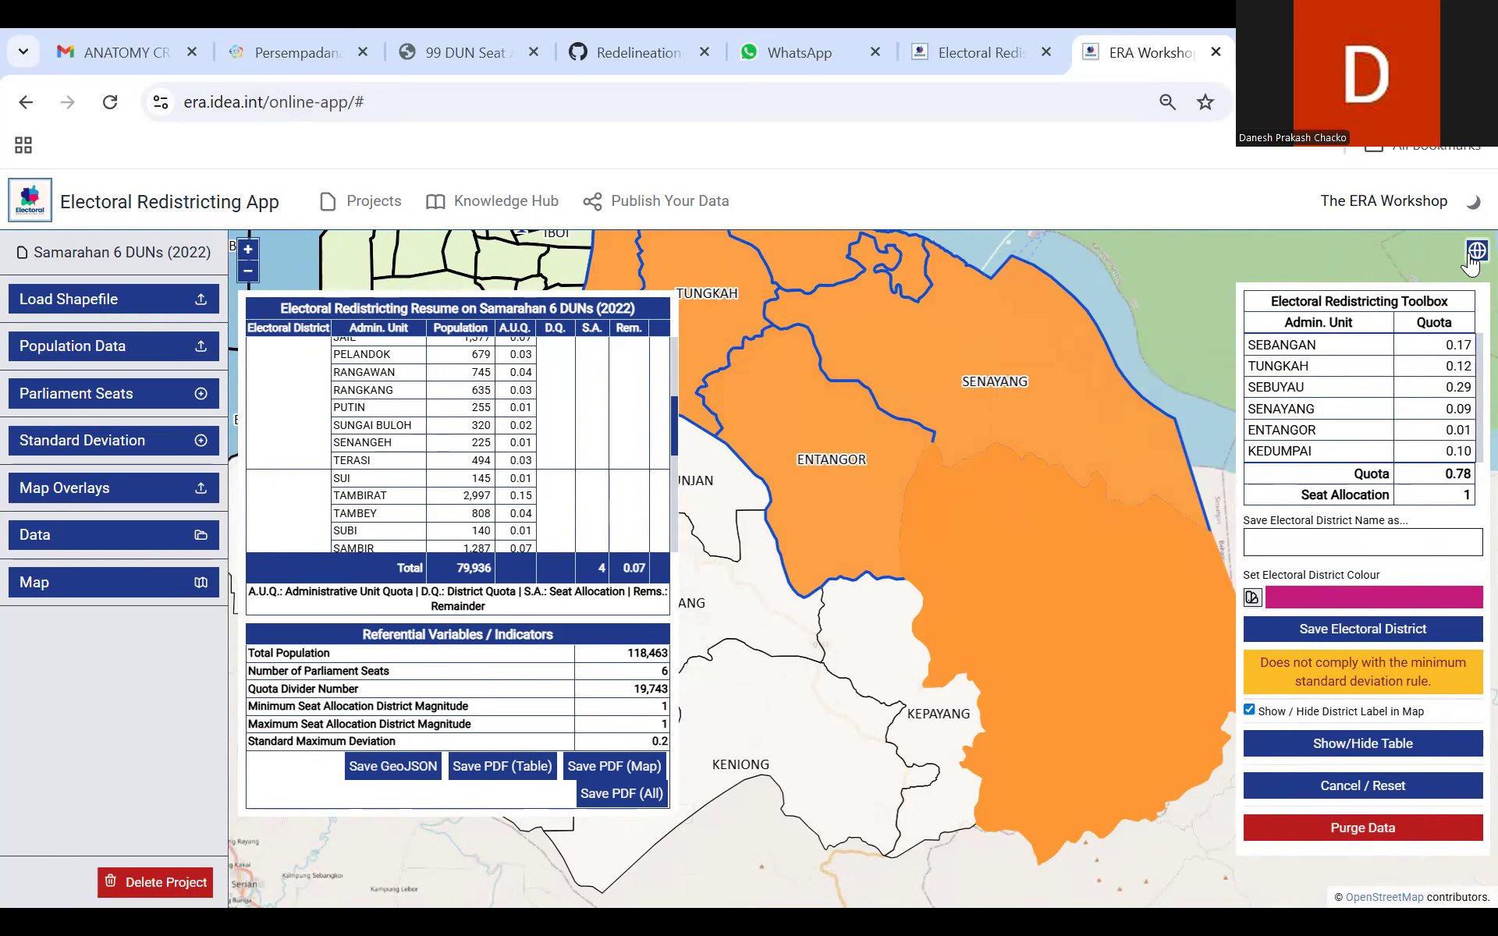
# Step: Check the areas around Entangor and Seruyu against the Sarawak Daerah overlay, and hide the overlay again
pyautogui.click(1471, 260)
pyautogui.click(1285, 358)
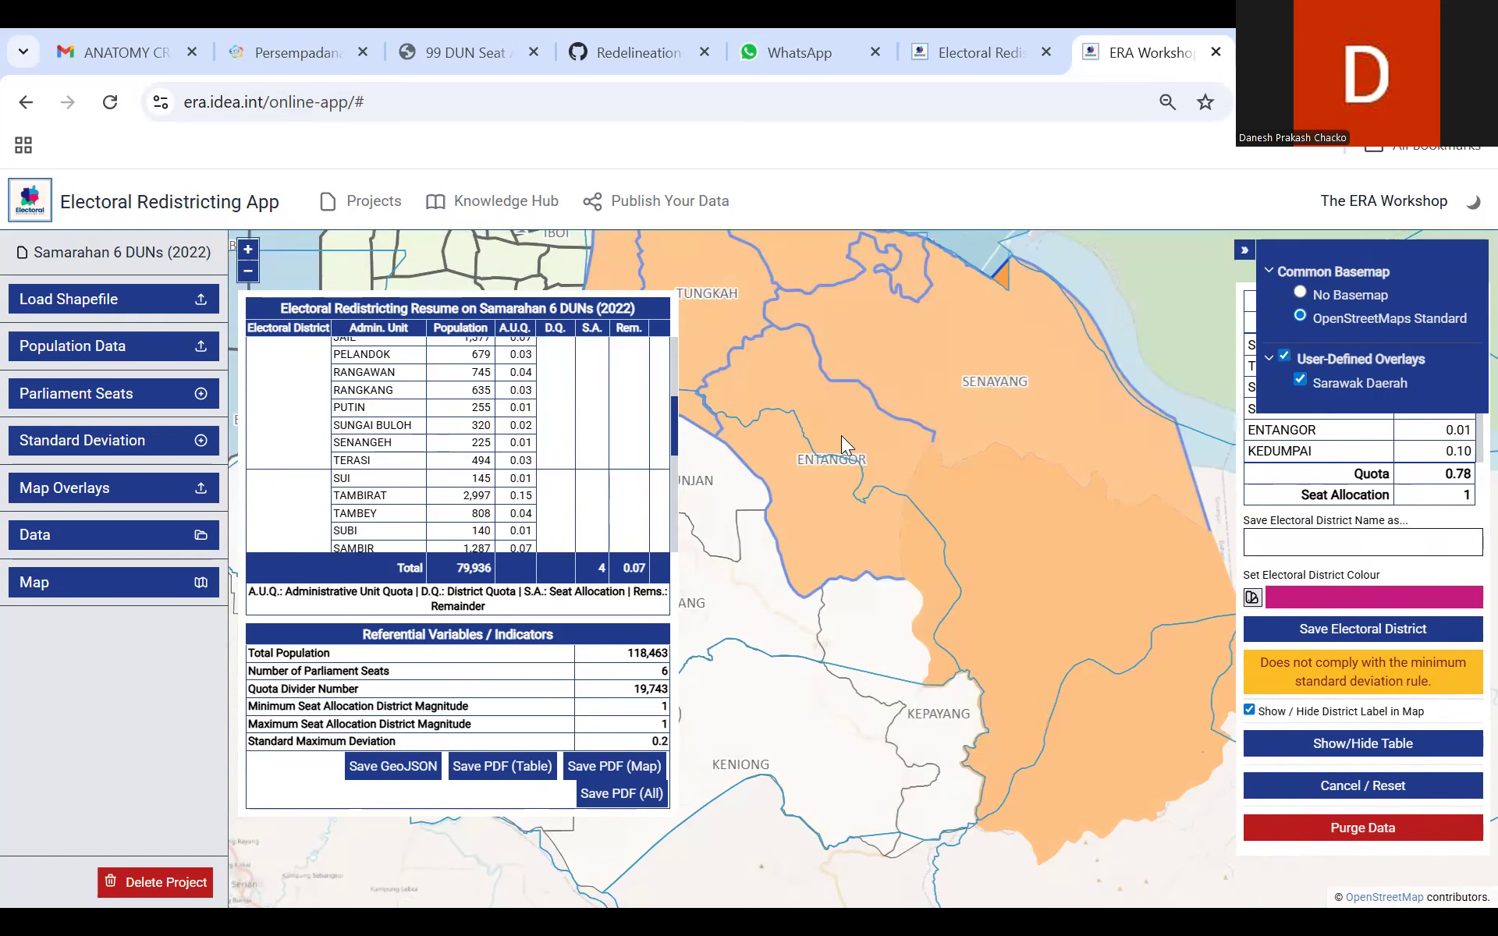
pyautogui.moveTo(841, 436); pyautogui.dragTo(1053, 426)
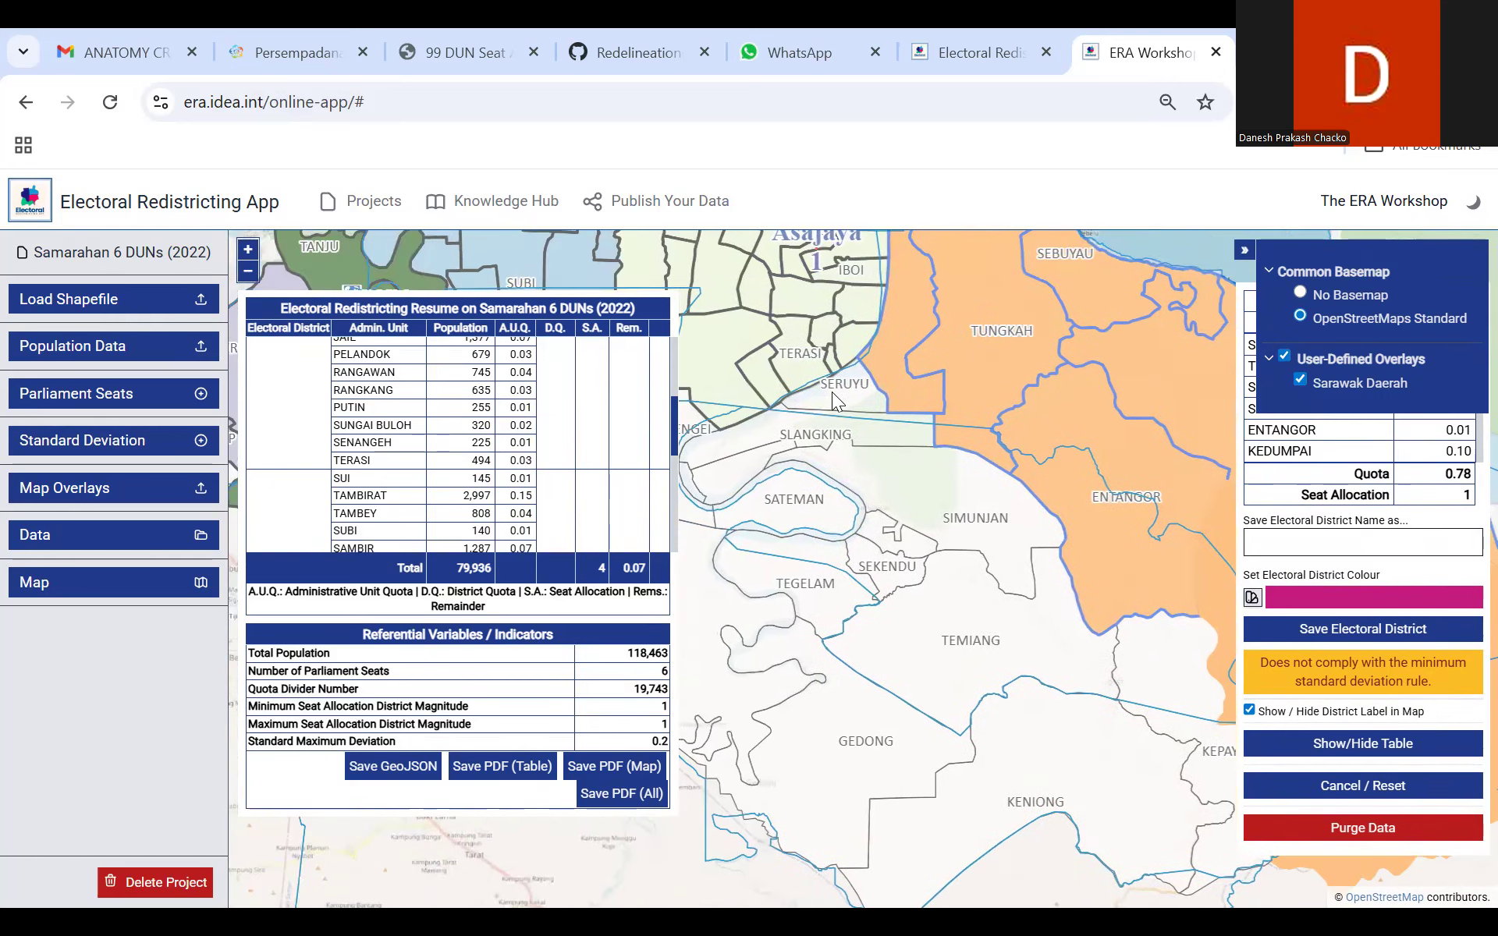
pyautogui.click(832, 392)
pyautogui.click(1284, 357)
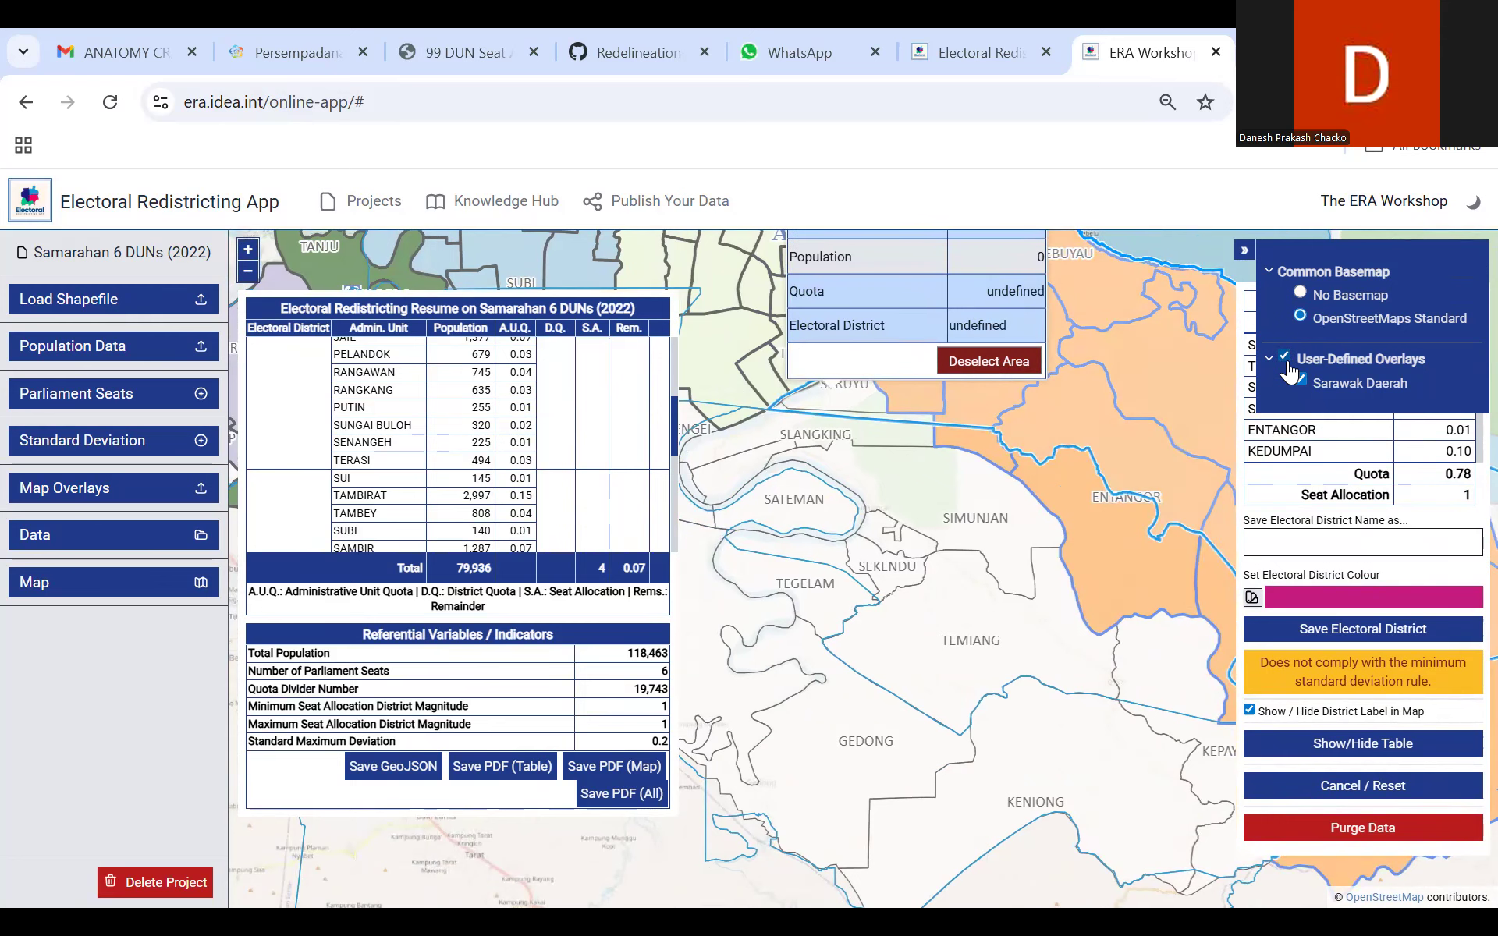
pyautogui.click(1185, 259)
# Step: Add the Seruyu and Slangking areas south of Asajaya to the new district's selection
pyautogui.click(829, 388)
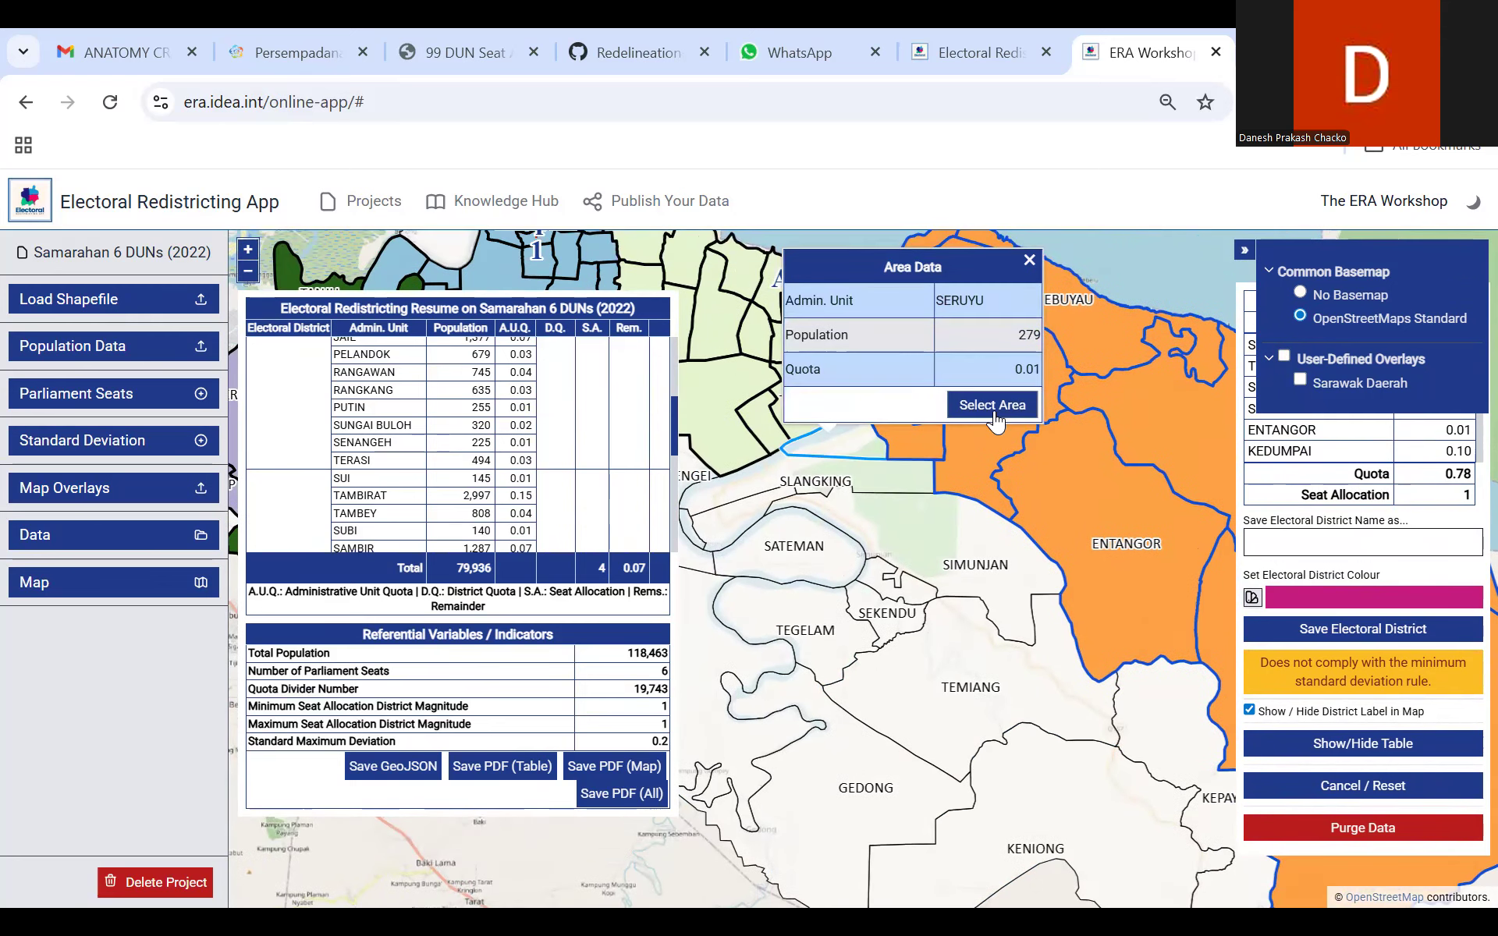
pyautogui.click(992, 404)
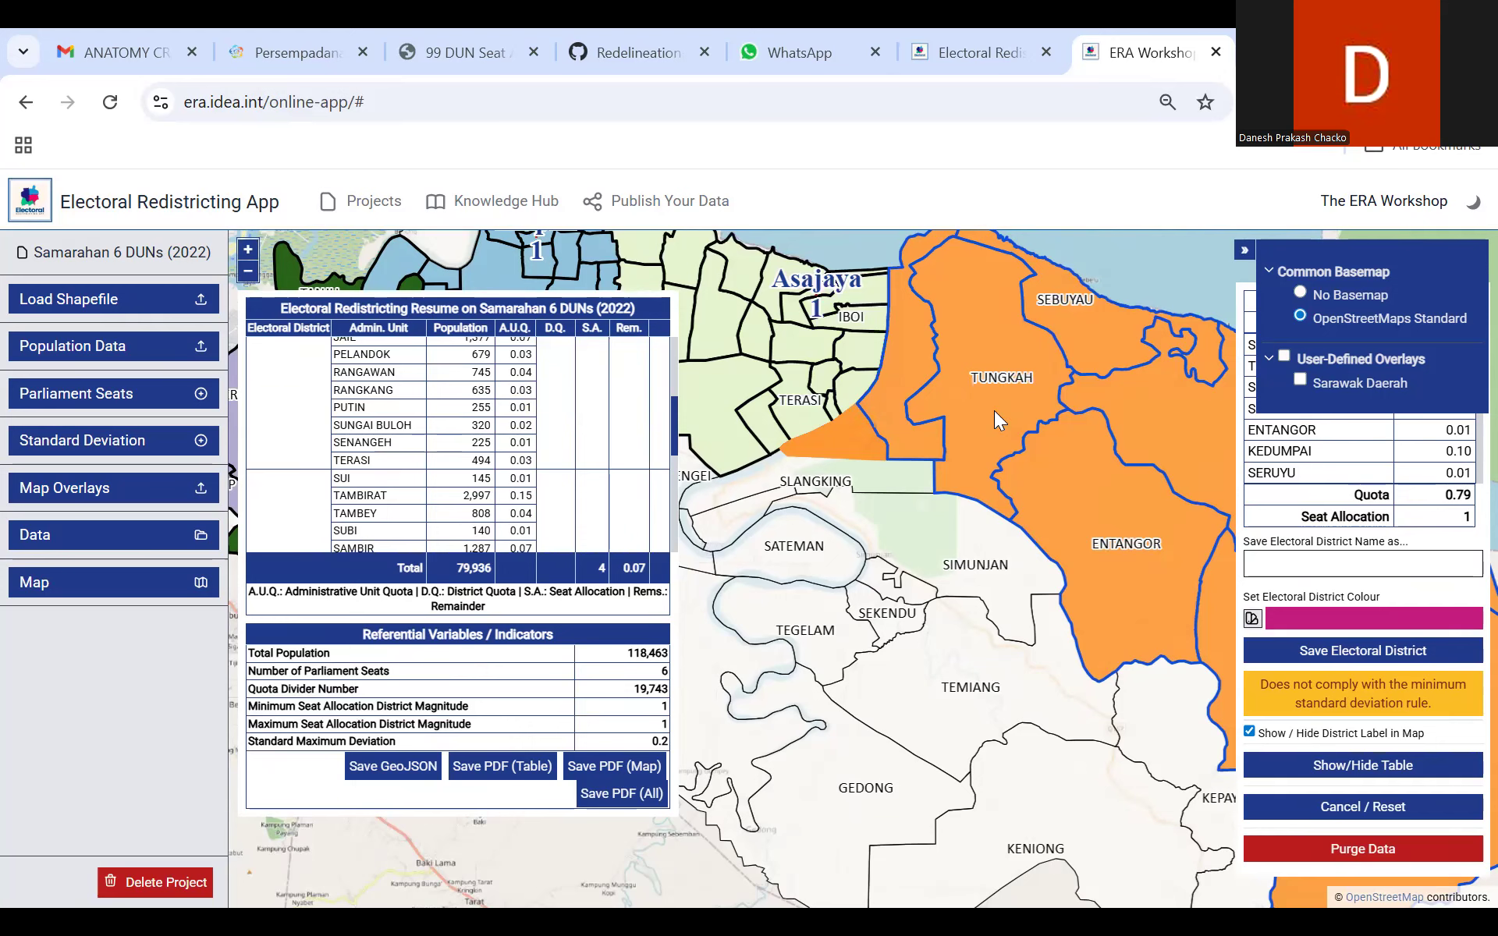
pyautogui.moveTo(820, 478); pyautogui.dragTo(922, 462)
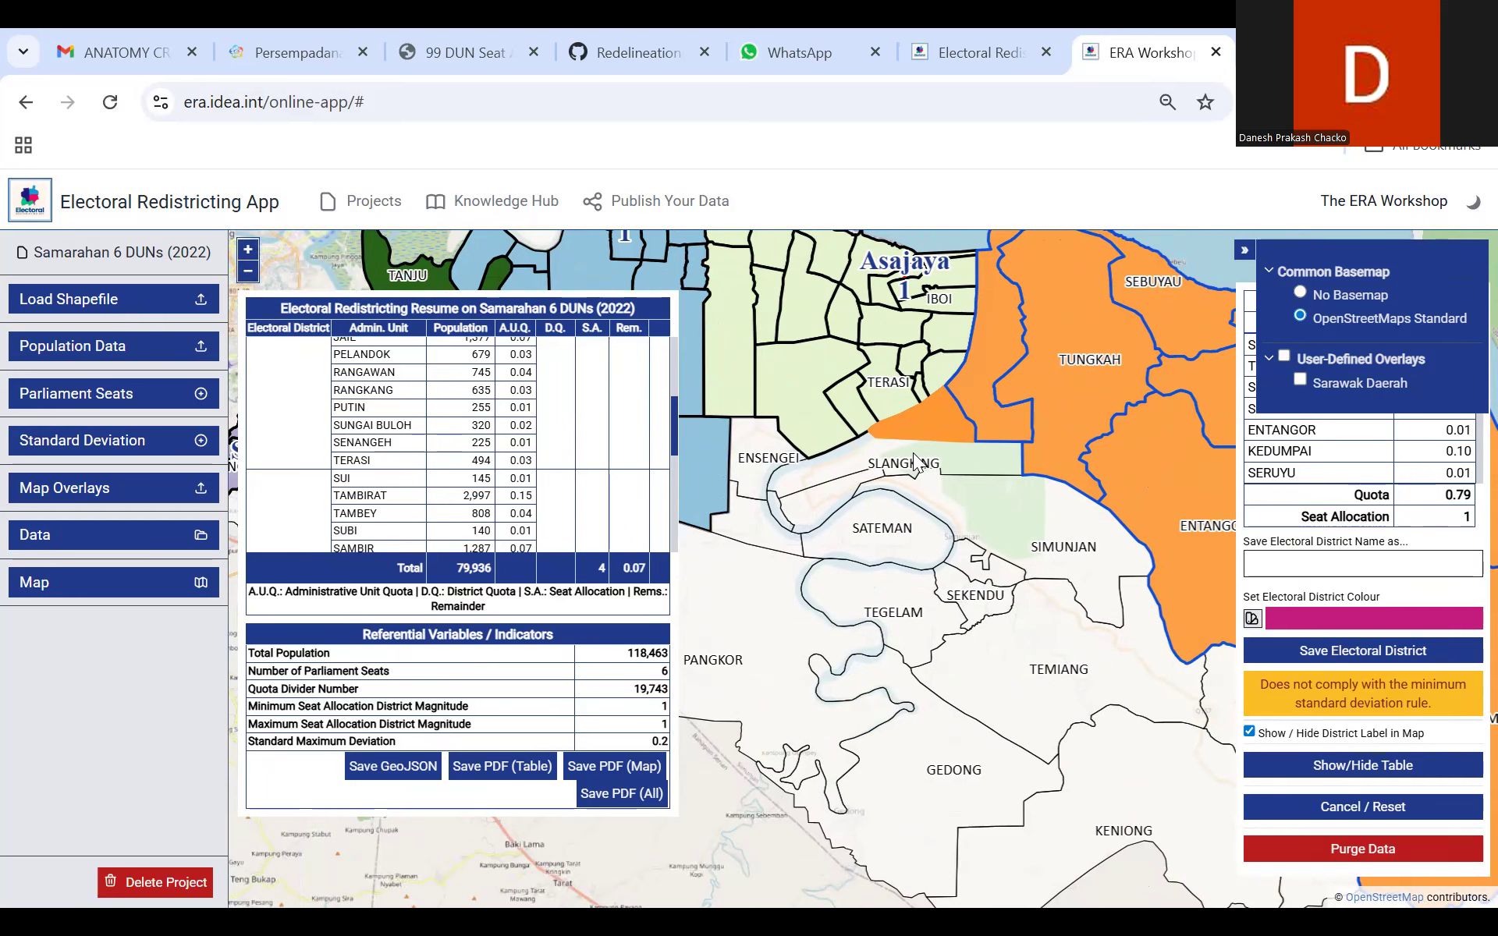
pyautogui.click(922, 462)
pyautogui.click(1075, 424)
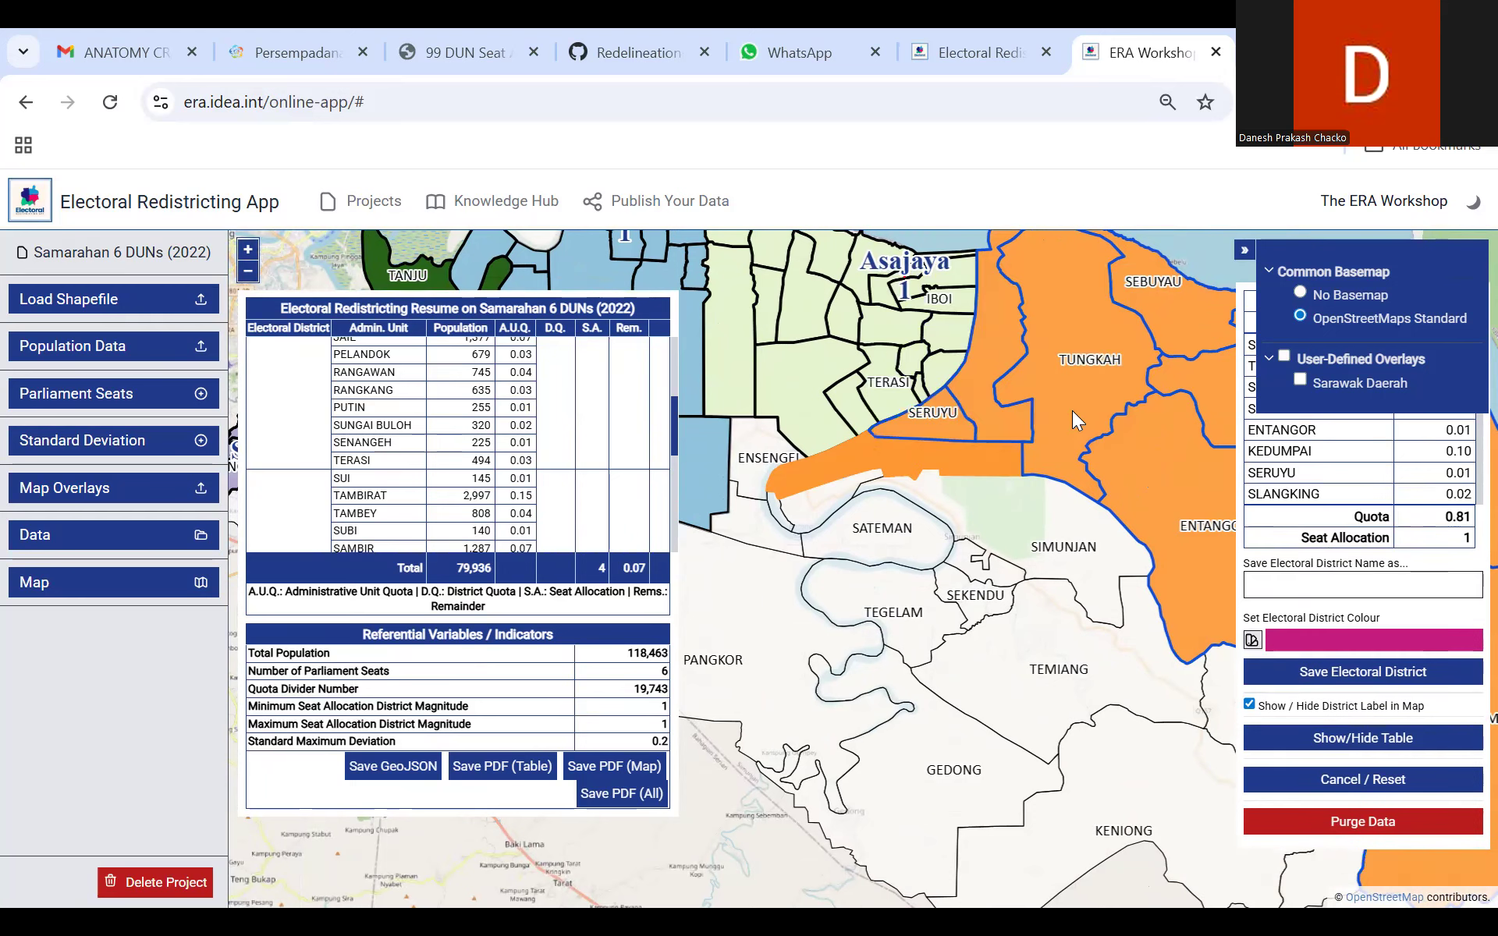
# Step: Examine Asajaya's entry in the resume table and compare the extended selection with the Sarawak Daerah overlay
pyautogui.moveTo(674, 419); pyautogui.dragTo(679, 365)
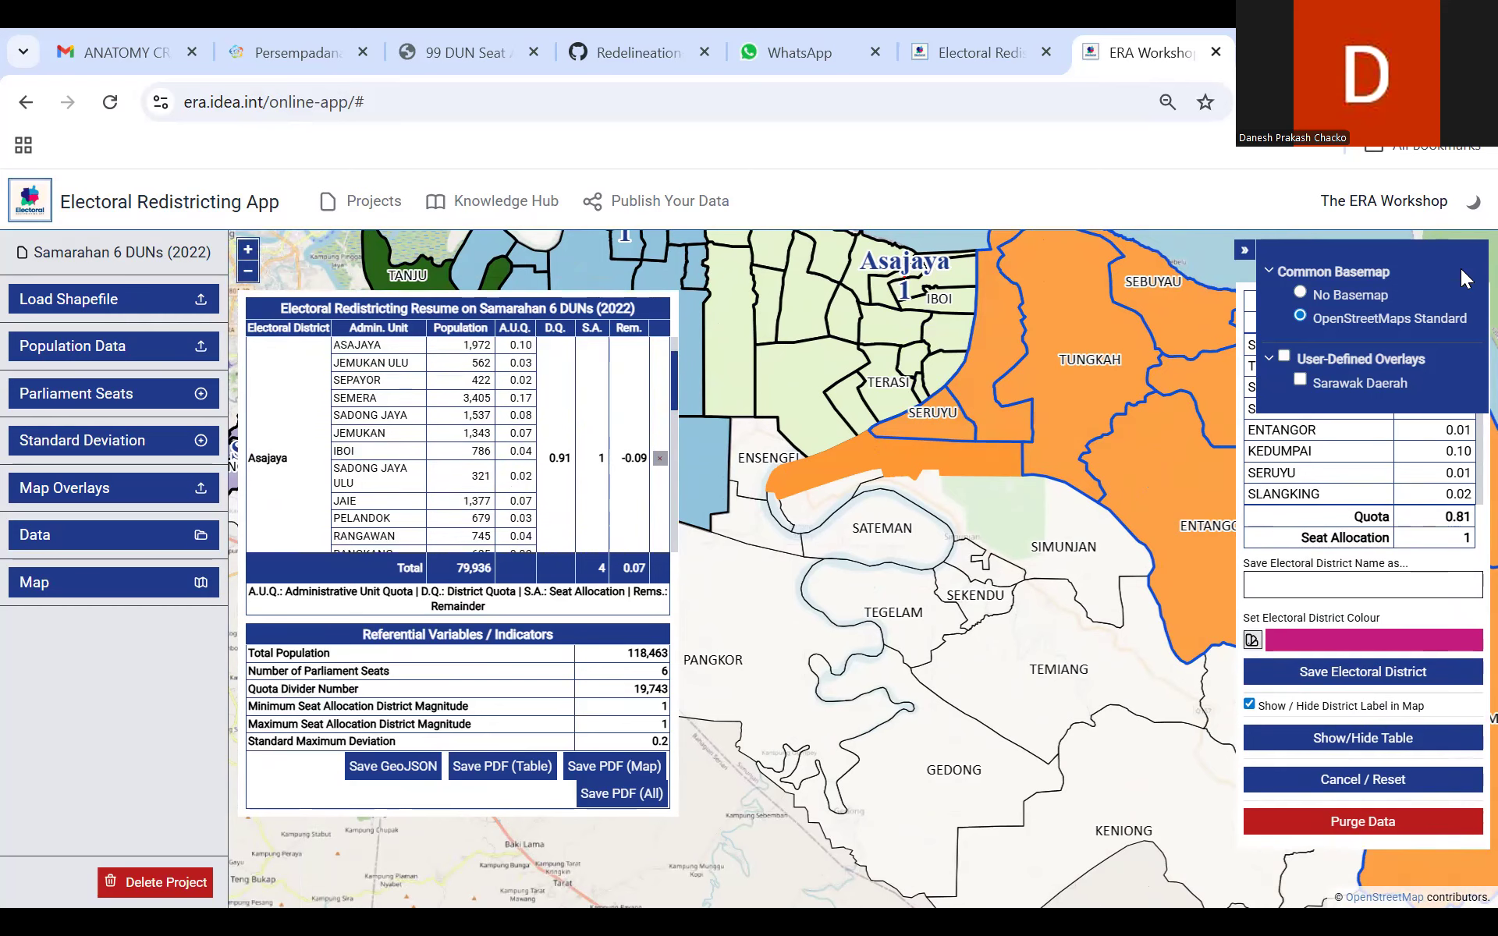
pyautogui.click(1285, 356)
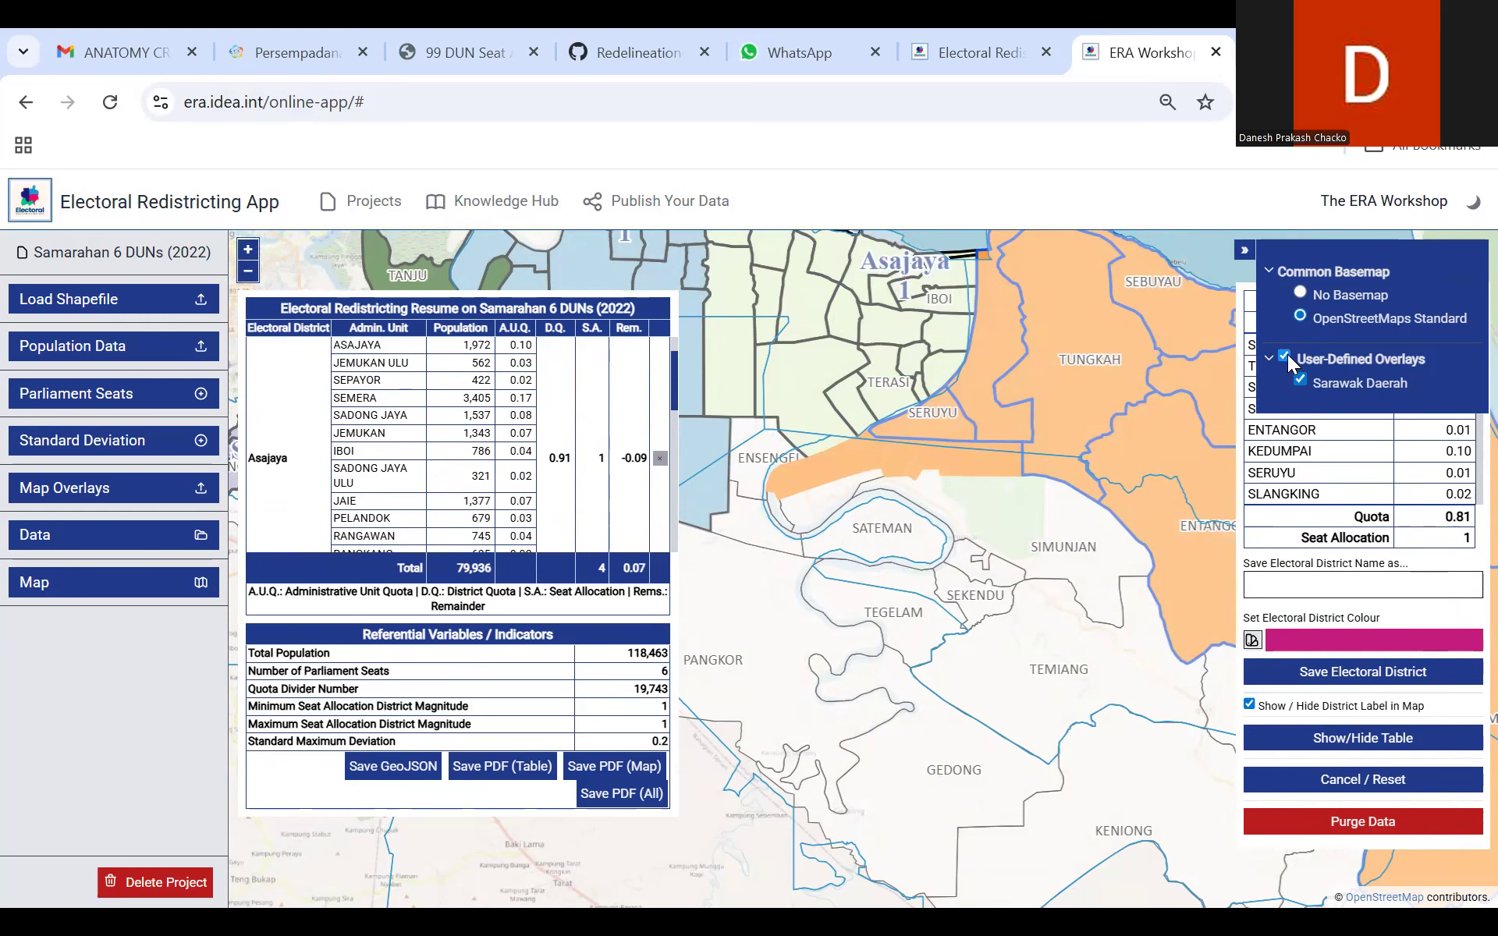
pyautogui.click(1285, 356)
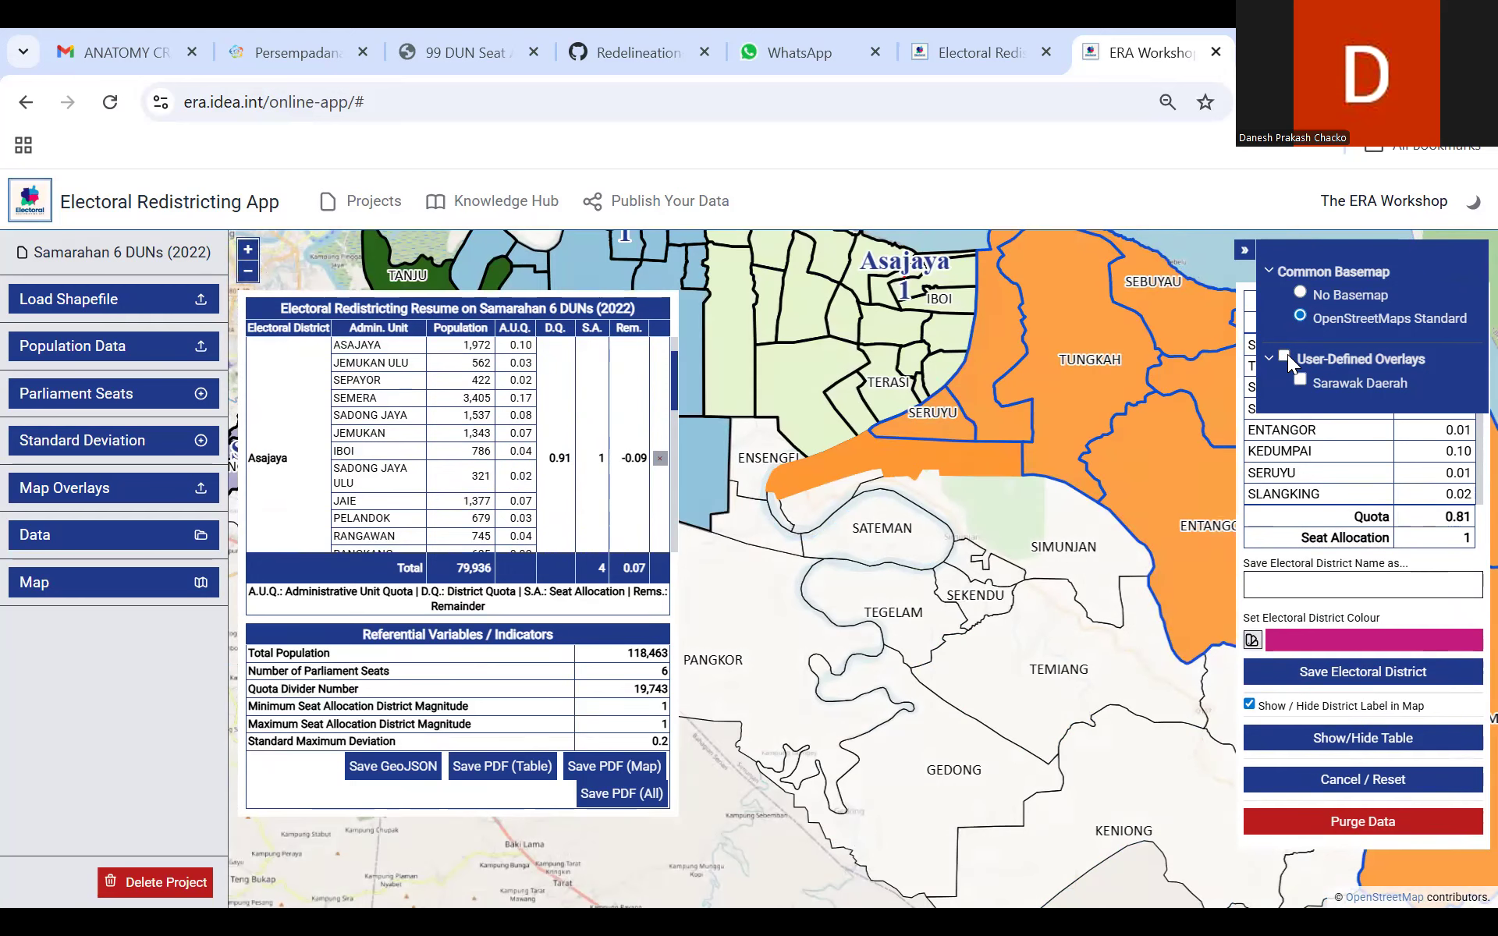
# Step: Save the current selection of areas as the electoral district Sebuyau
pyautogui.moveTo(1114, 418); pyautogui.dragTo(995, 392)
pyautogui.click(1310, 576)
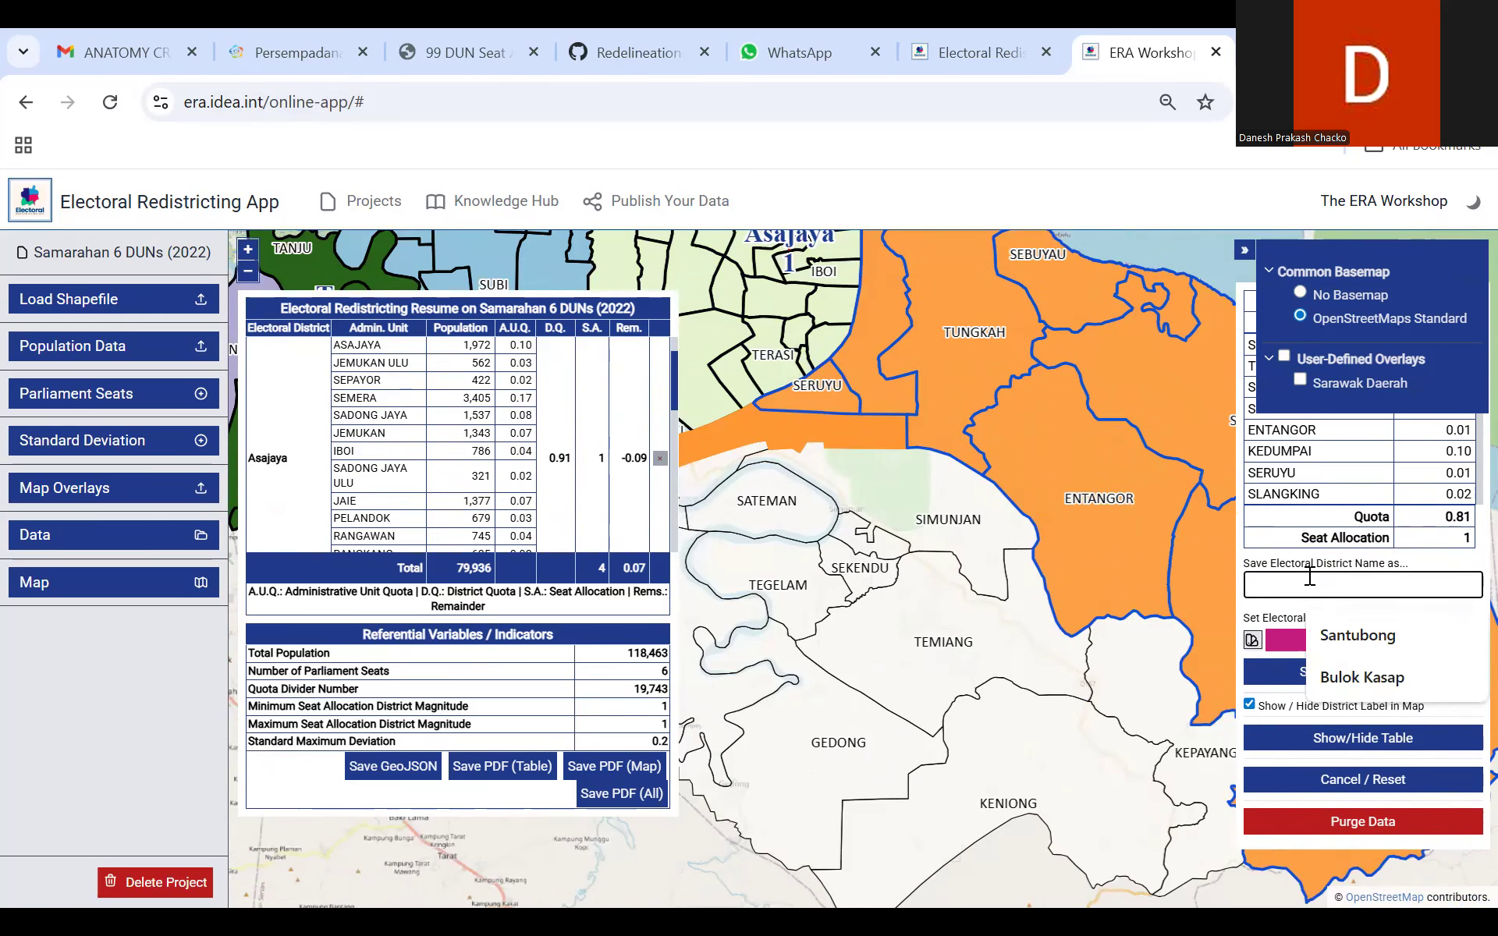
pyautogui.write('Sebuyau')
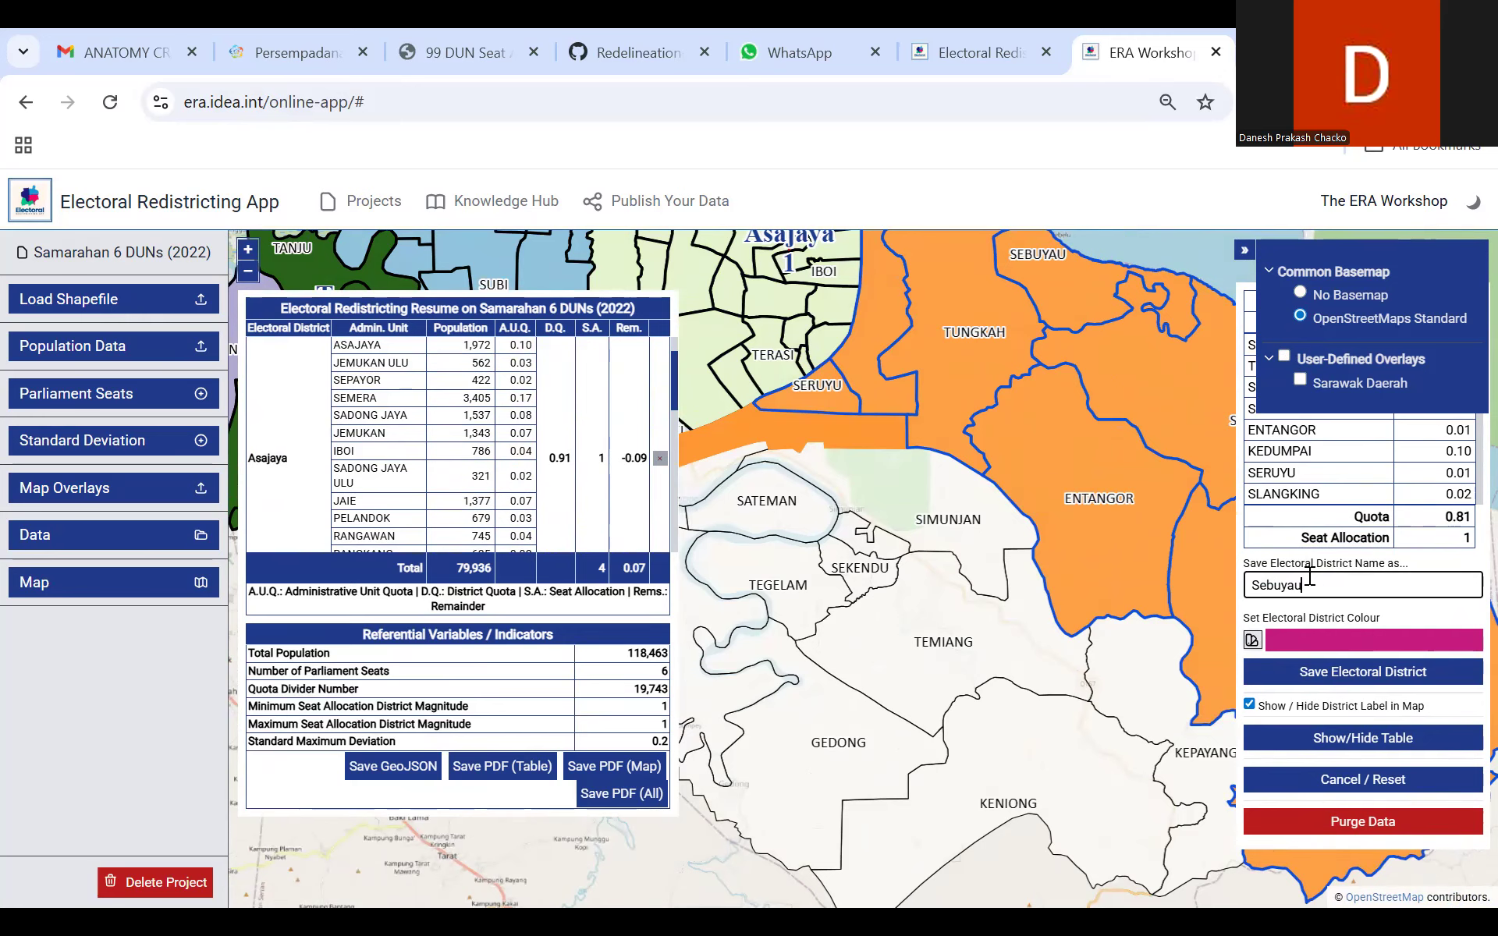
pyautogui.click(1362, 675)
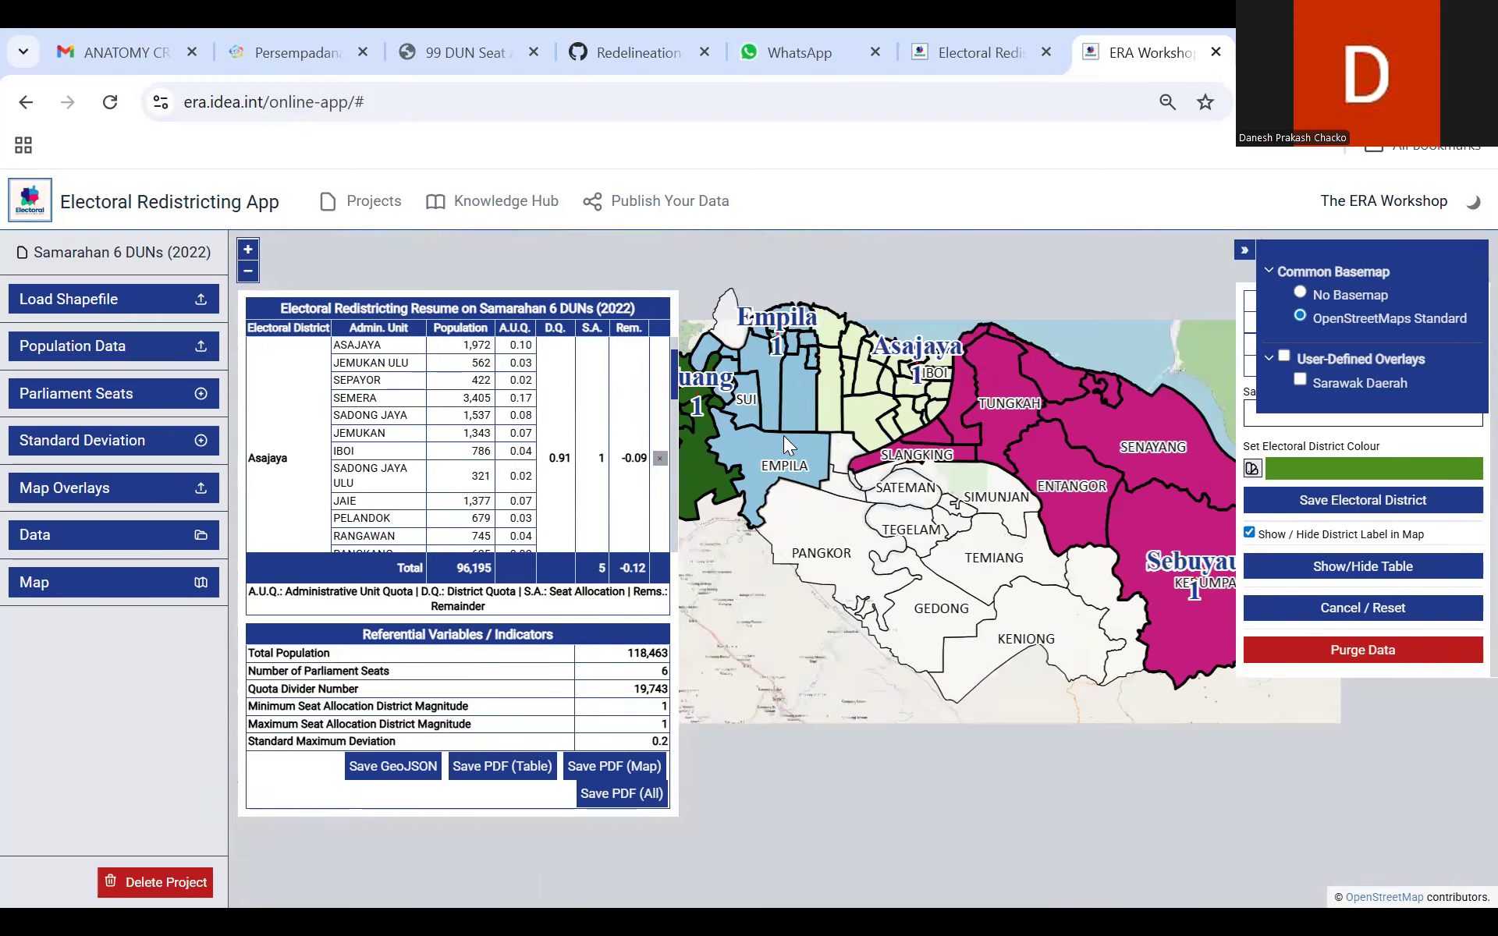
# Step: Start a new district selection south of Slangking with Ensengei, Ensengai, Tanjong Beluku, Sungai Apin and Simunjan
pyautogui.click(248, 251)
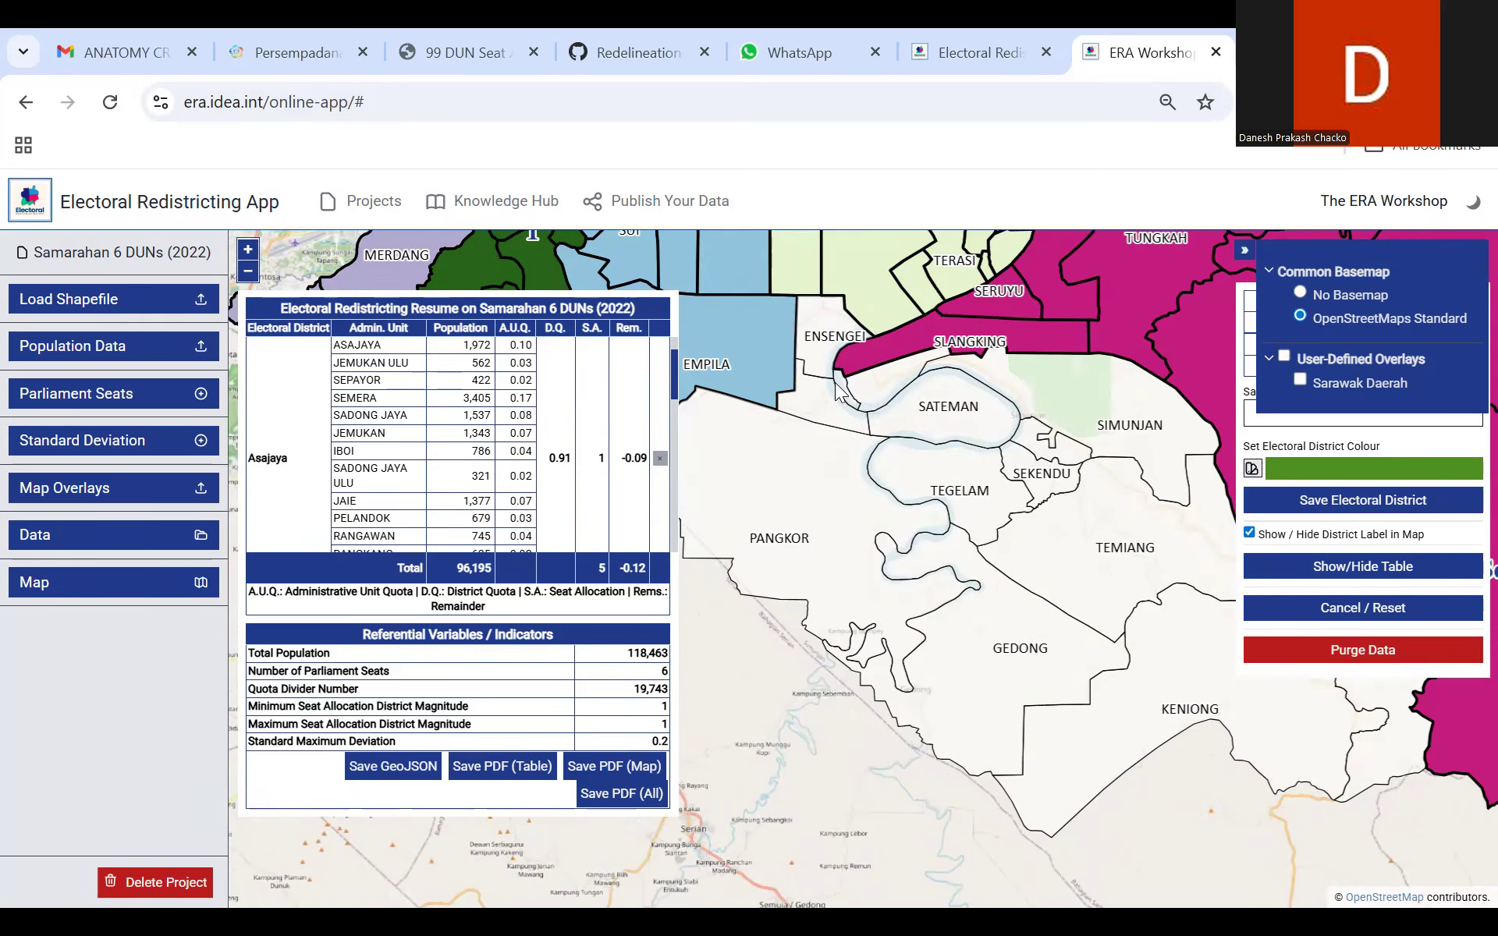
pyautogui.click(825, 361)
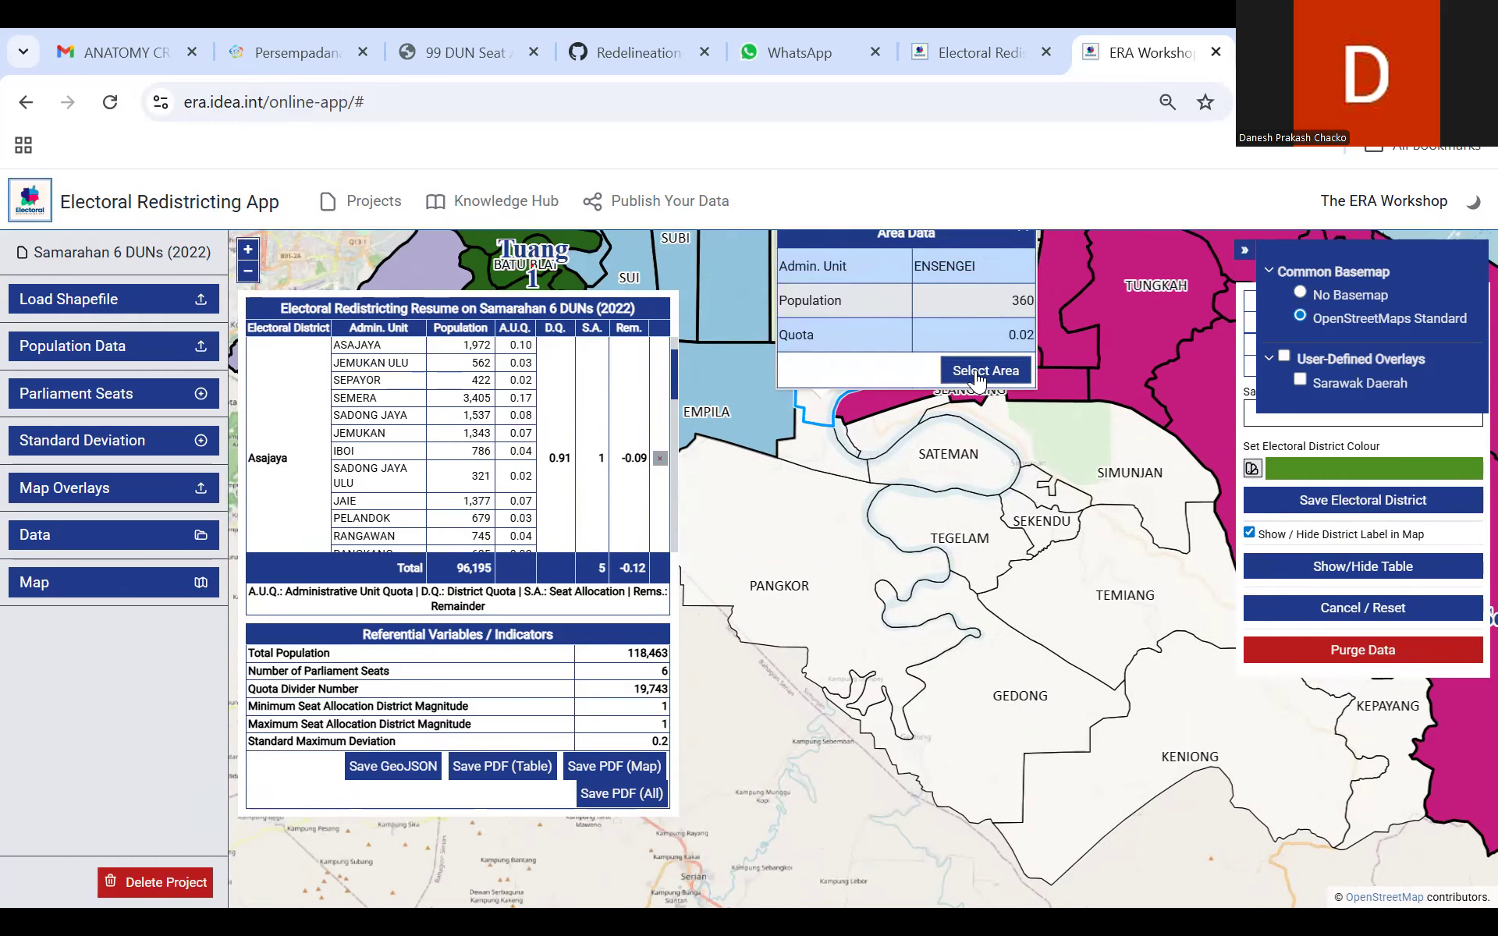
pyautogui.click(1004, 421)
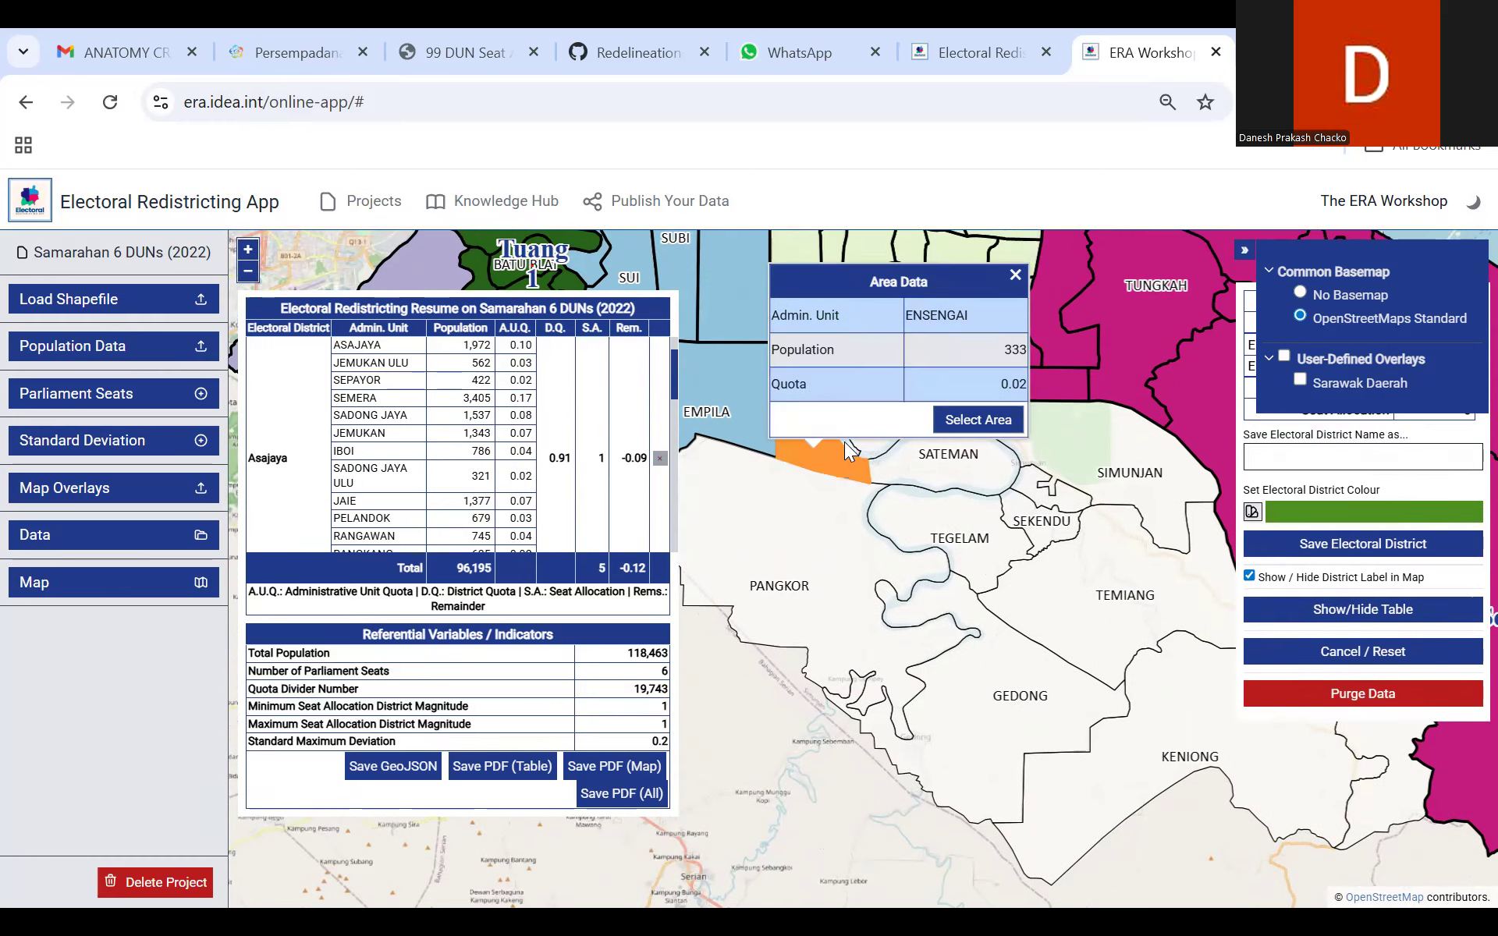
pyautogui.click(990, 425)
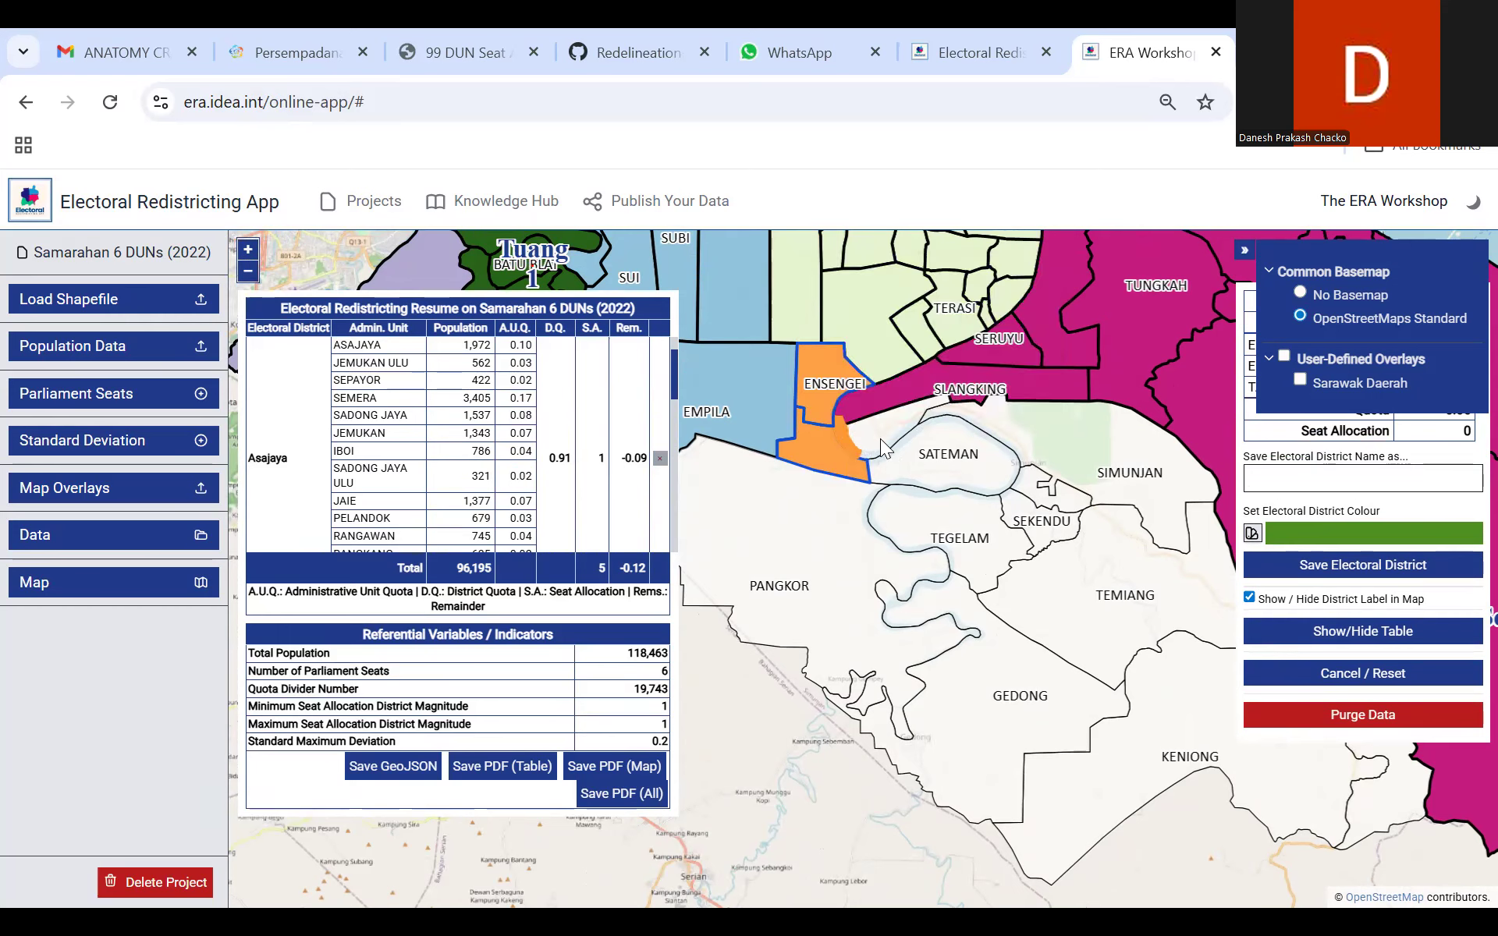
pyautogui.click(1081, 444)
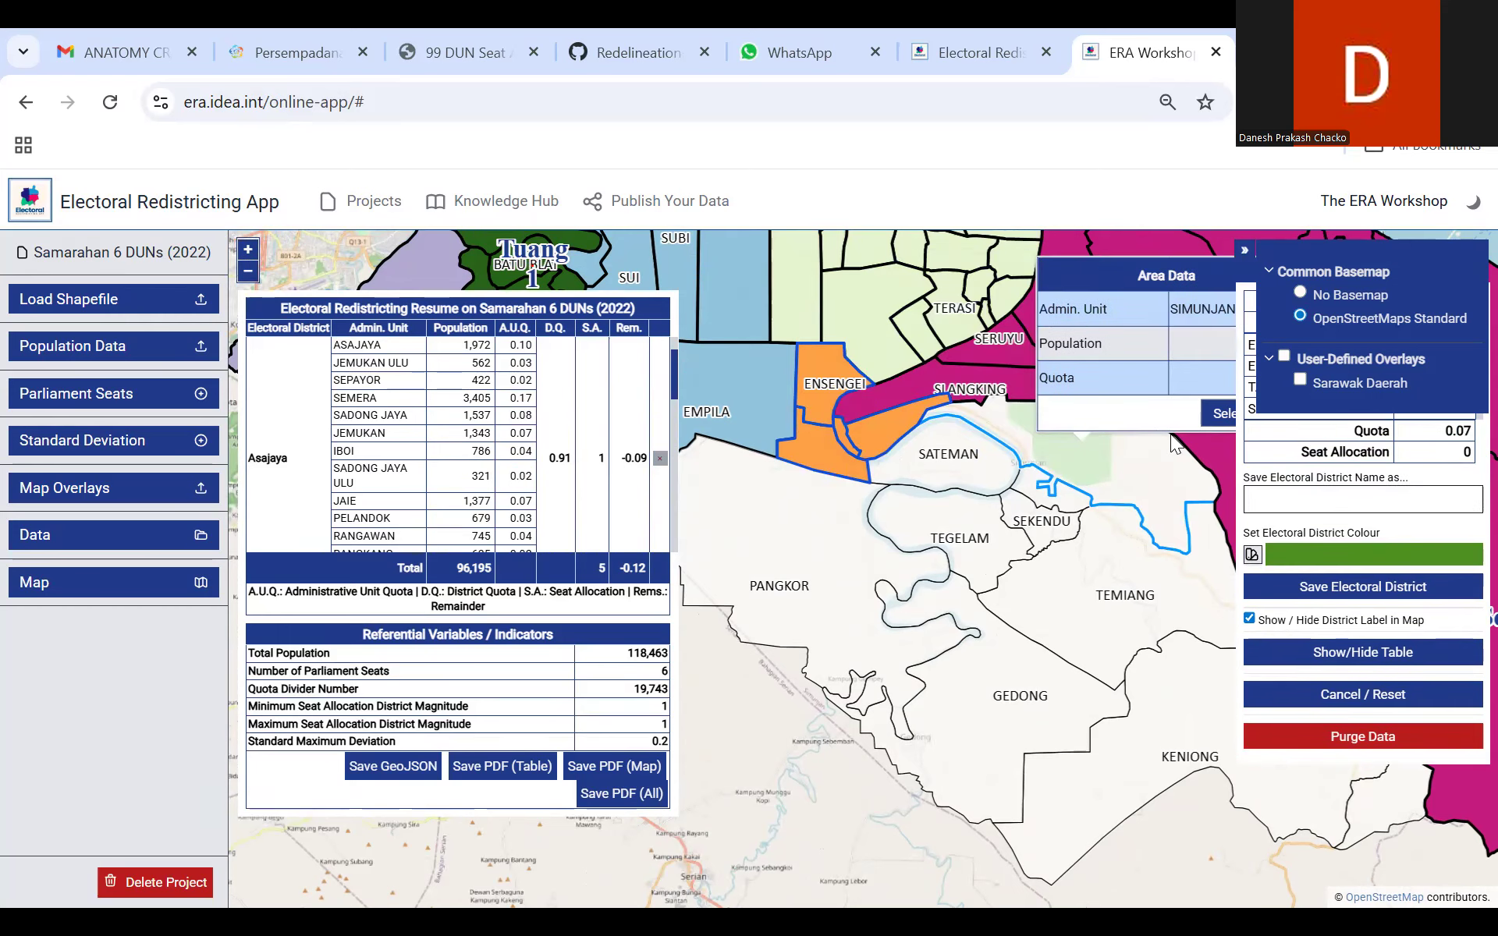
pyautogui.click(1213, 415)
# Step: Add the Sateman, Sageng, Pangkor and Gedong areas to the new district's selection
pyautogui.click(938, 472)
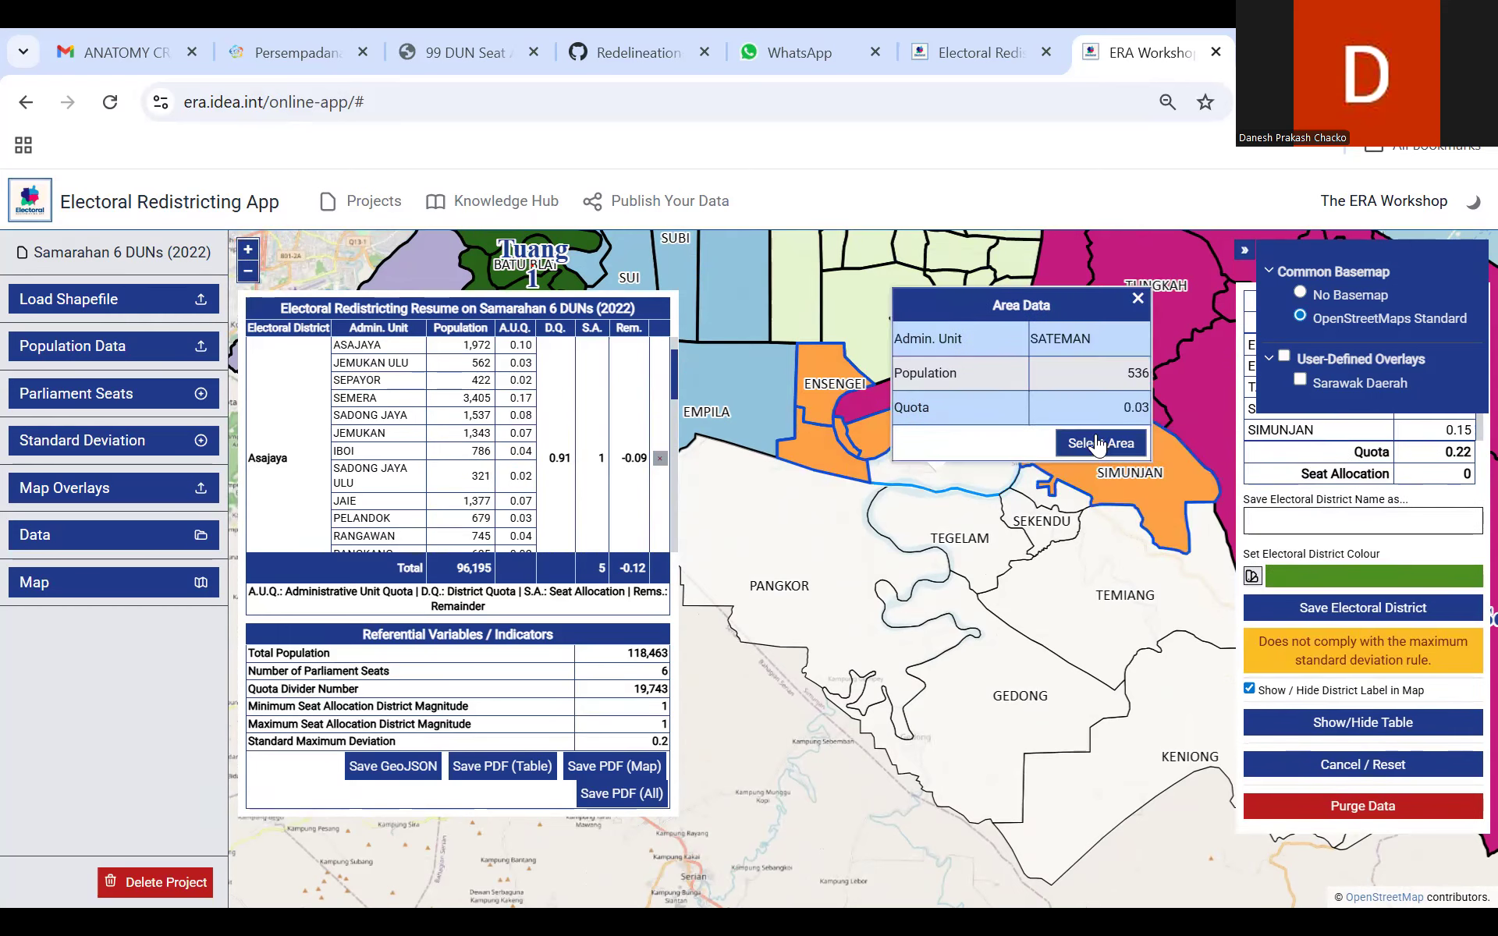
pyautogui.click(1098, 444)
pyautogui.click(1037, 496)
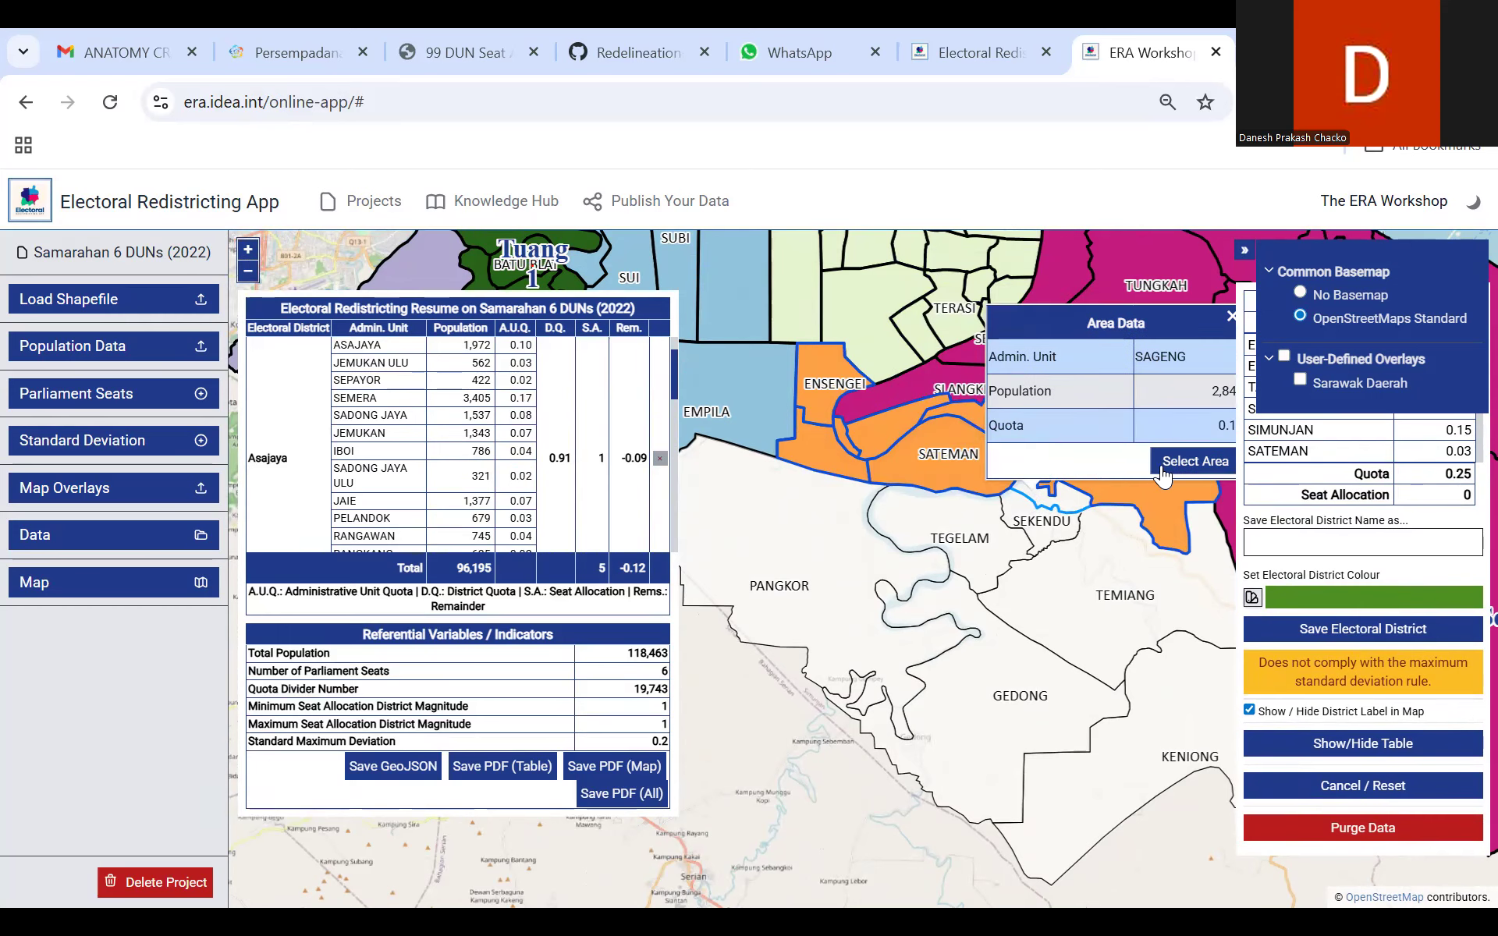
pyautogui.click(1162, 464)
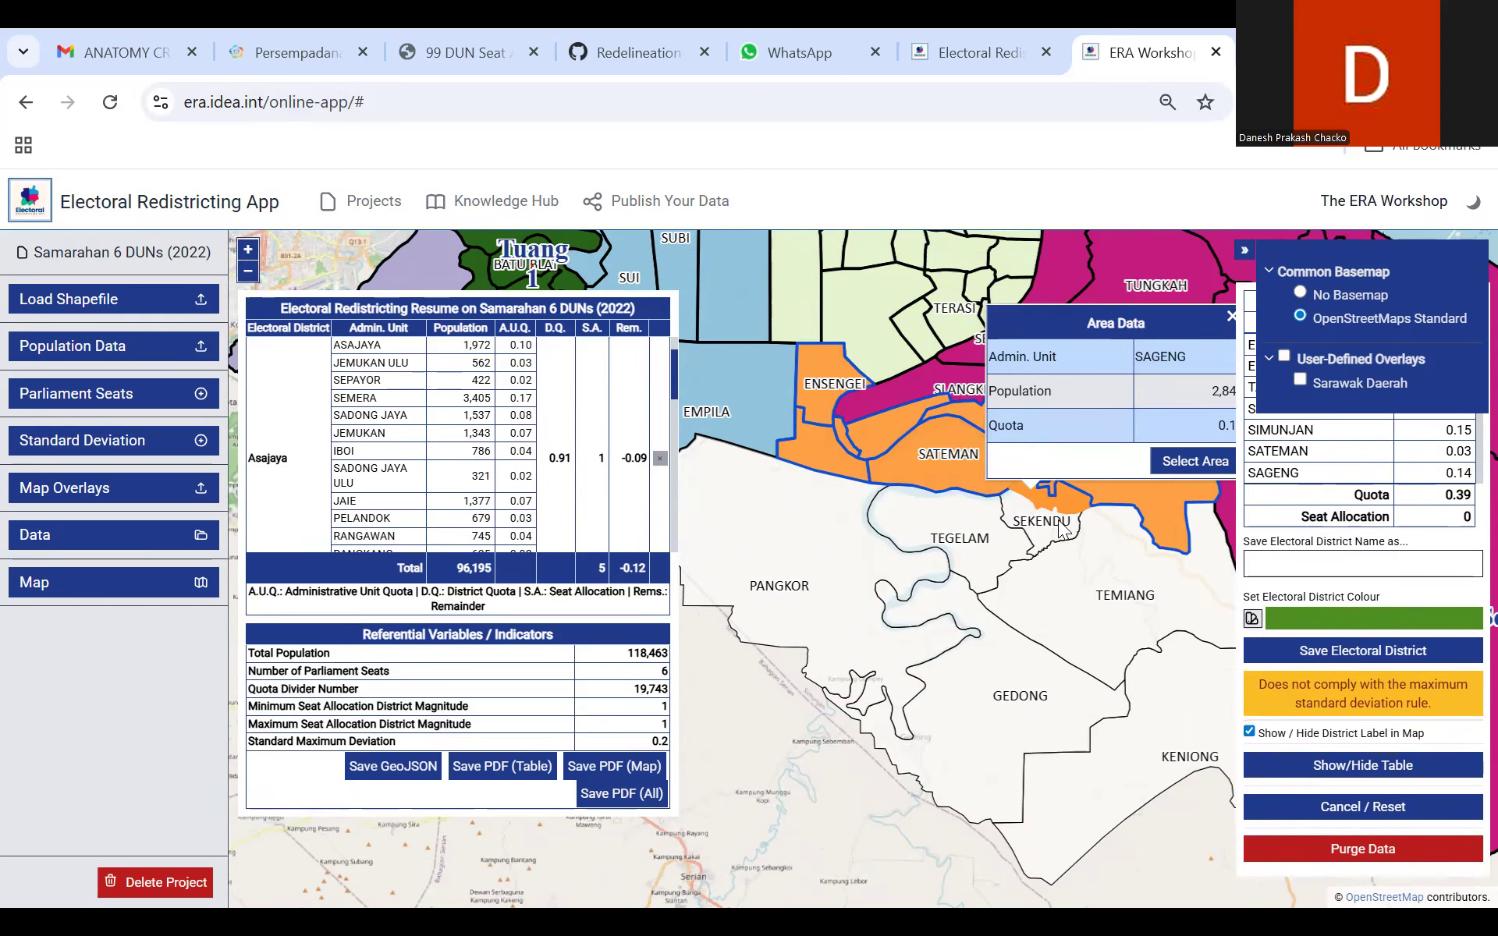
pyautogui.click(786, 460)
pyautogui.click(1011, 438)
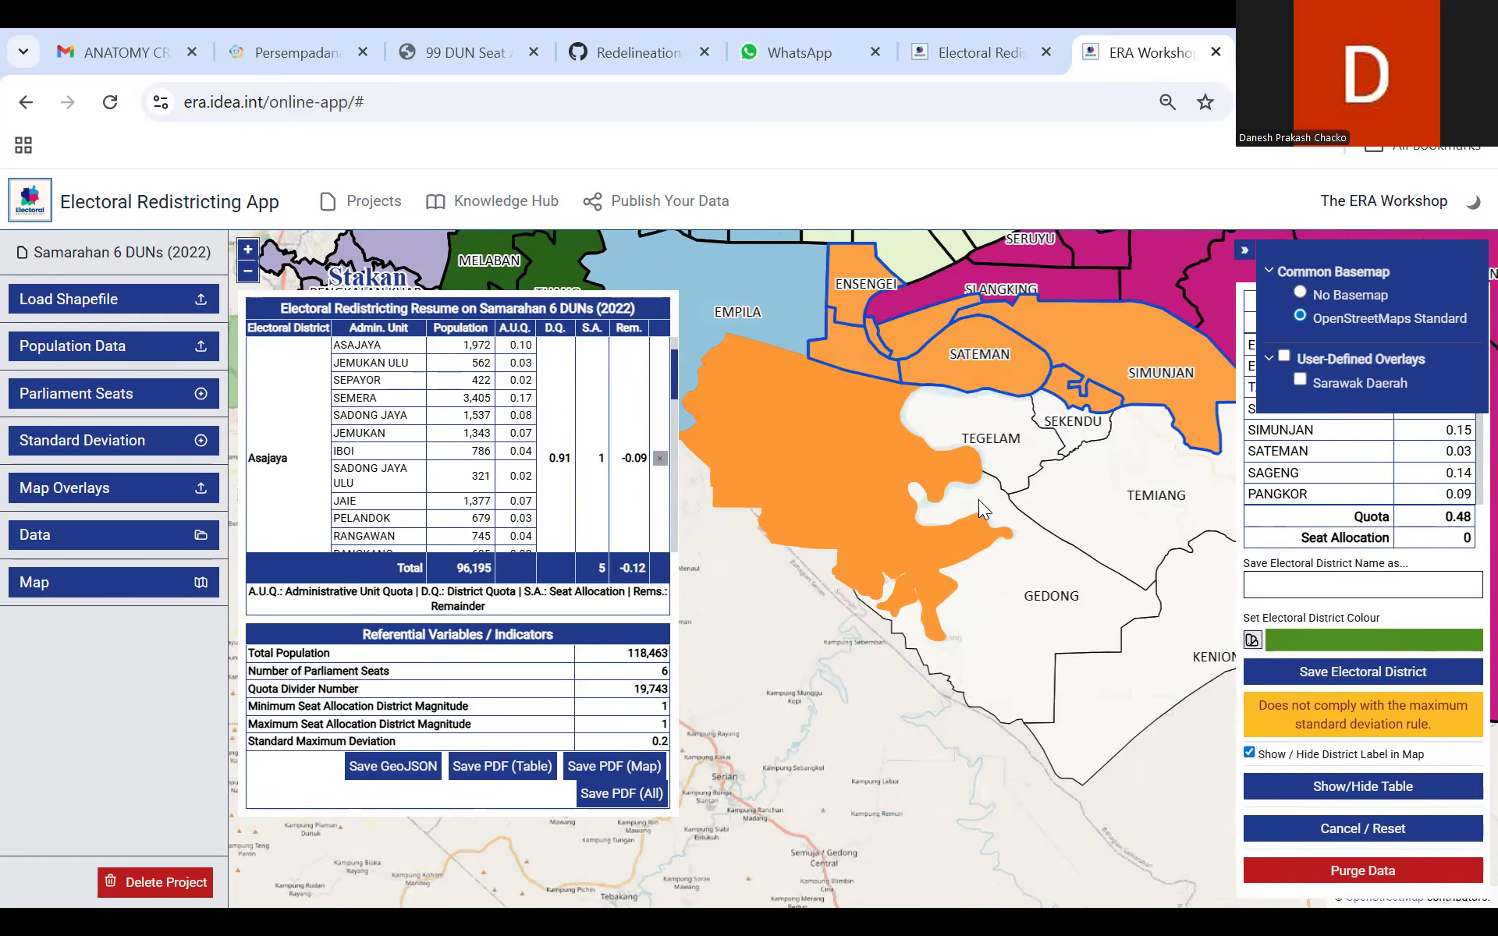
pyautogui.click(978, 499)
pyautogui.click(1123, 470)
# Step: Add the Tegelam, Sekendu and Temiang areas to the new district's selection
pyautogui.moveTo(1100, 504); pyautogui.dragTo(939, 474)
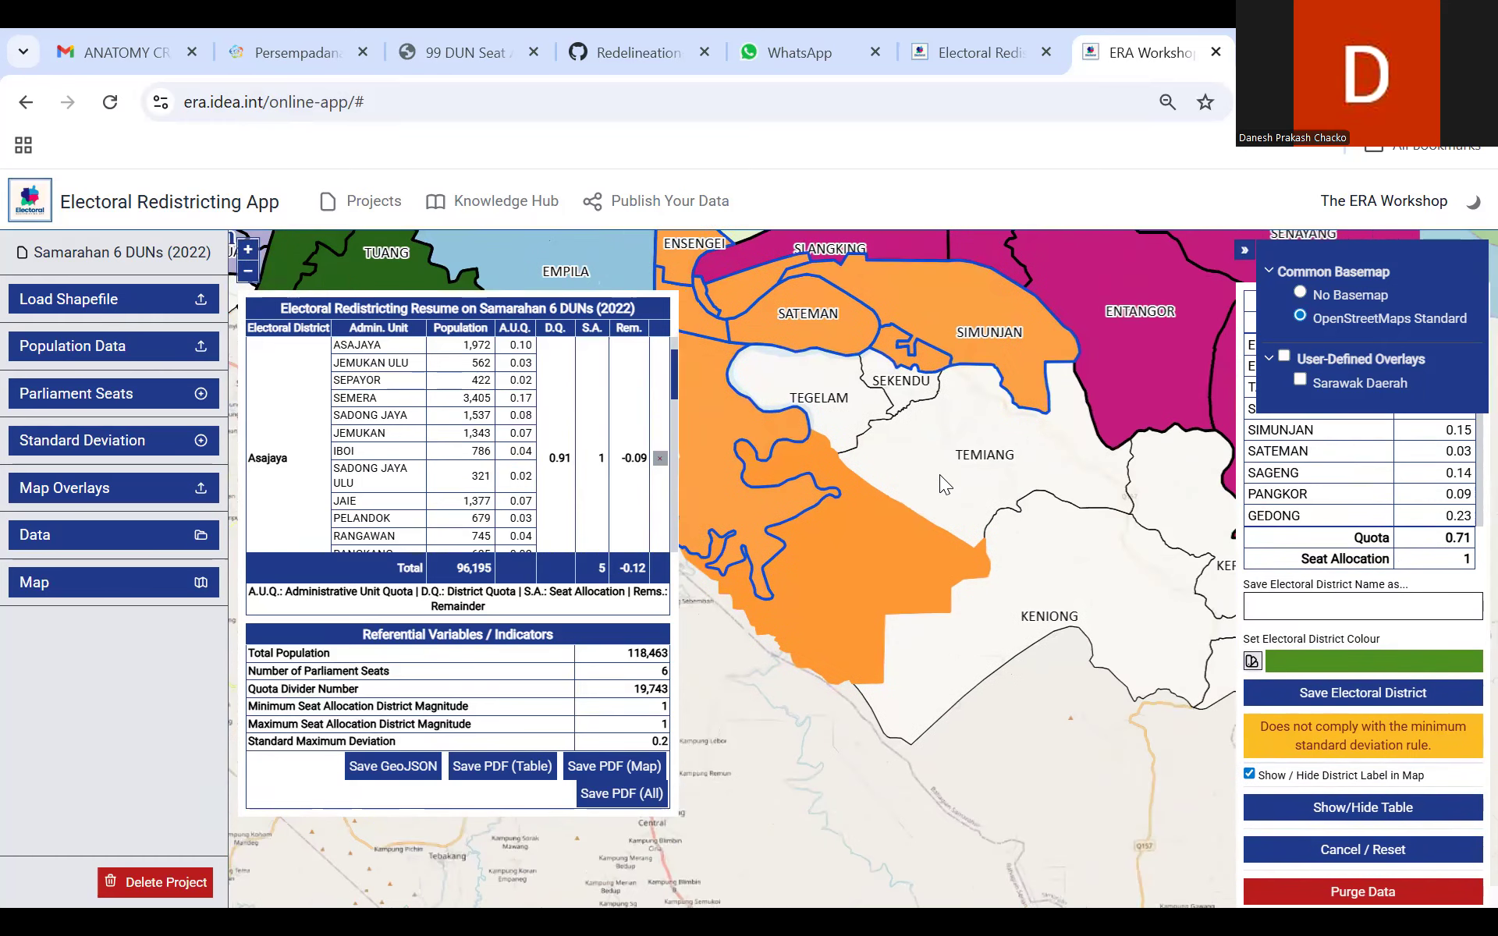
pyautogui.click(859, 405)
pyautogui.click(1016, 380)
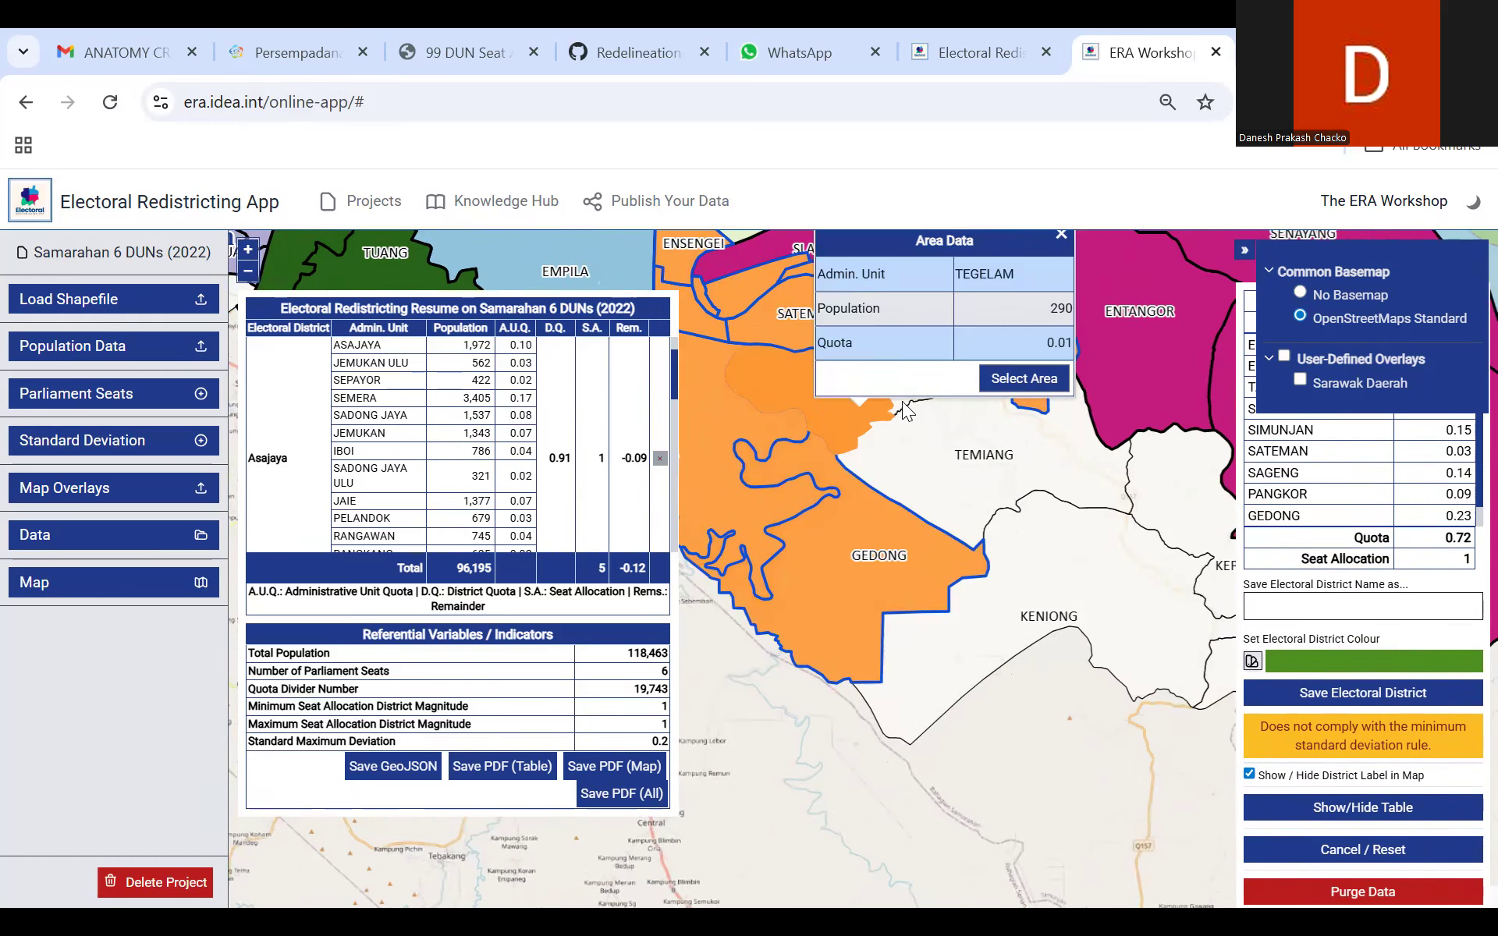
pyautogui.click(901, 400)
pyautogui.click(1067, 371)
pyautogui.click(1014, 429)
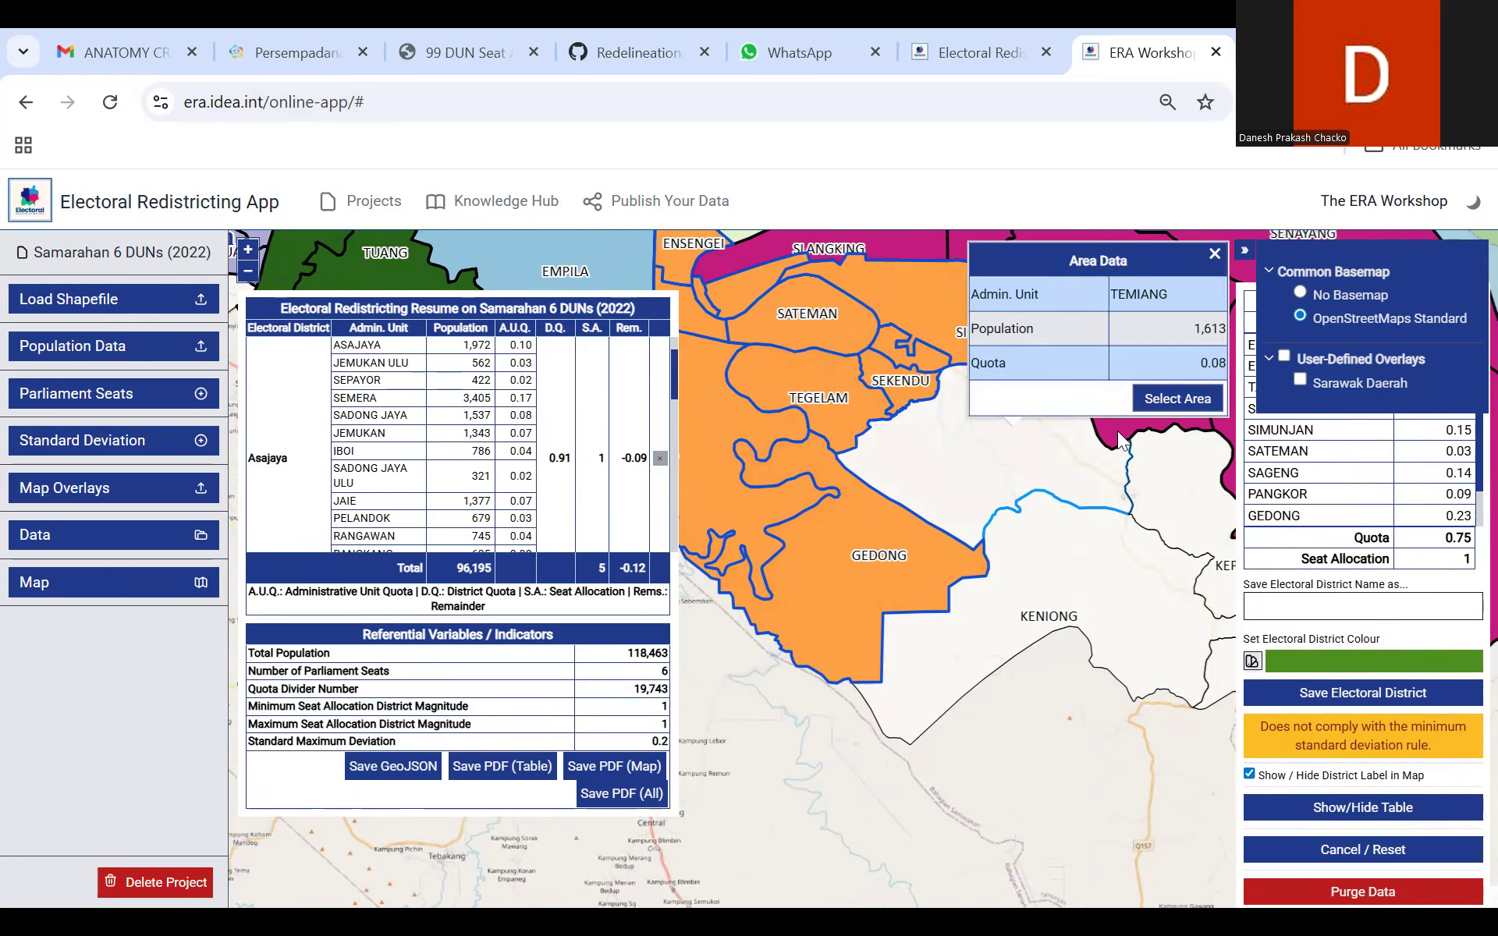
pyautogui.click(1148, 401)
# Step: Add the Kepayang and Keniong areas between Temiang and Sebuyau to the new district's selection
pyautogui.moveTo(975, 485); pyautogui.dragTo(858, 440)
pyautogui.moveTo(1081, 469); pyautogui.dragTo(944, 451)
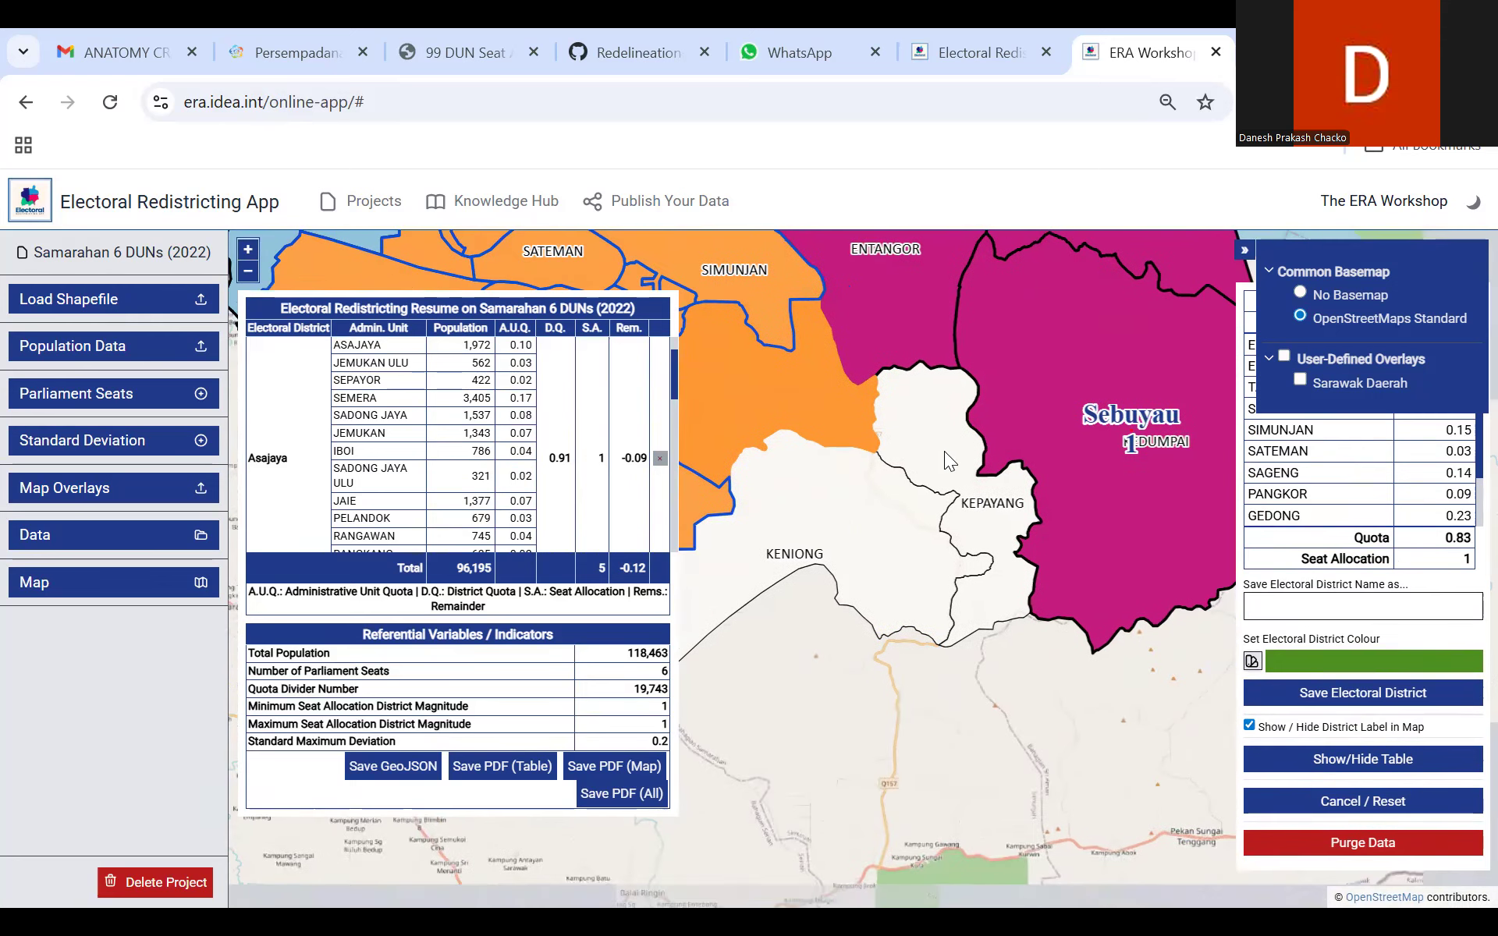
pyautogui.click(911, 440)
pyautogui.click(1054, 413)
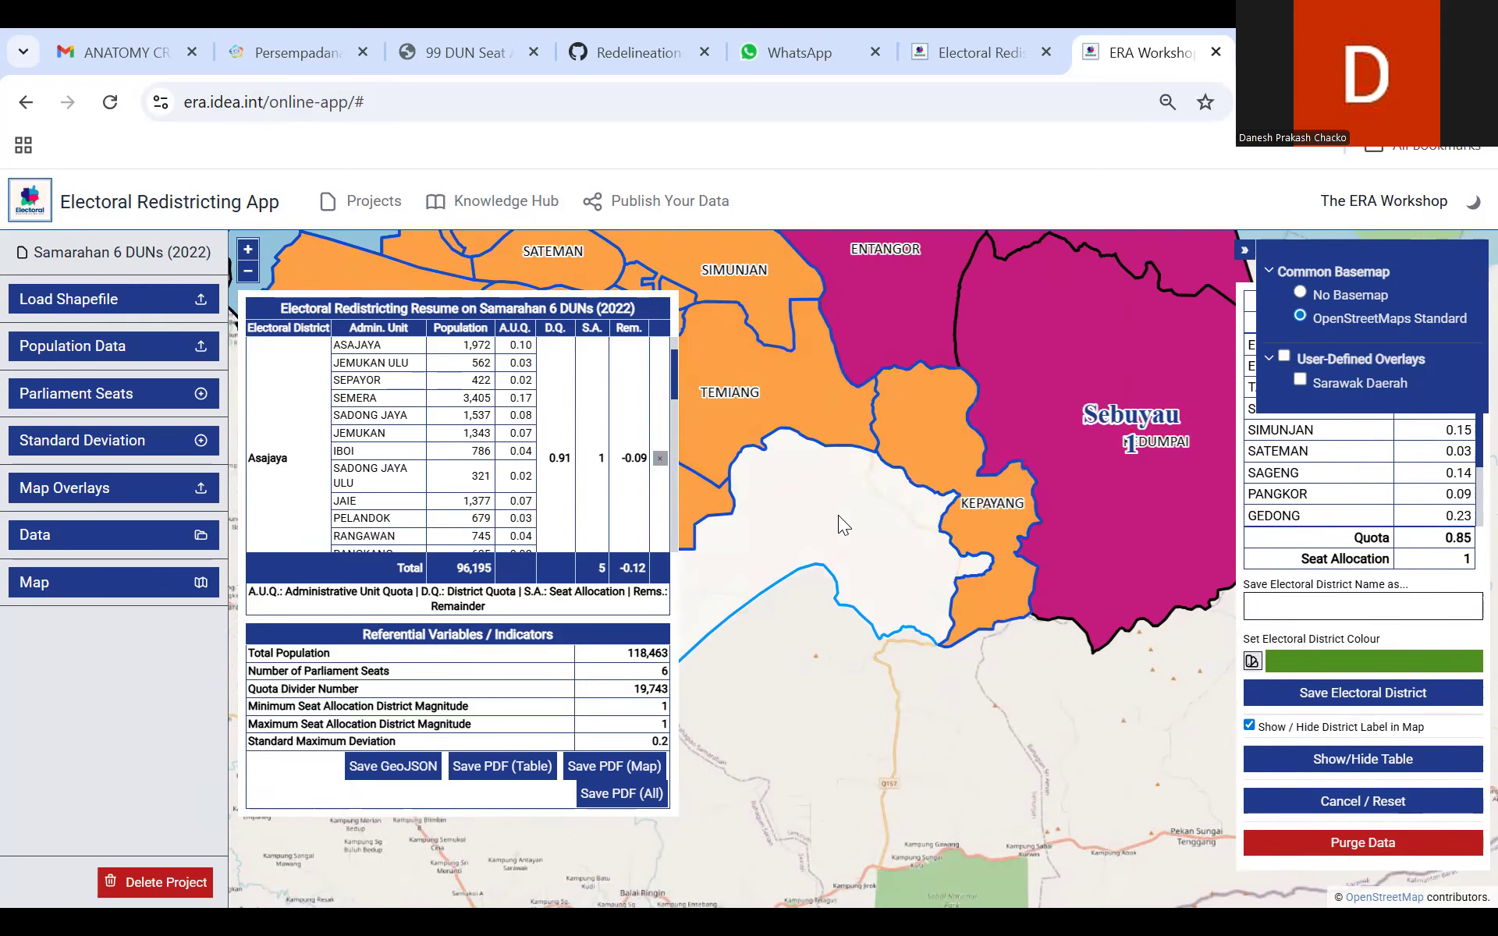
pyautogui.click(831, 525)
pyautogui.click(822, 537)
pyautogui.click(976, 512)
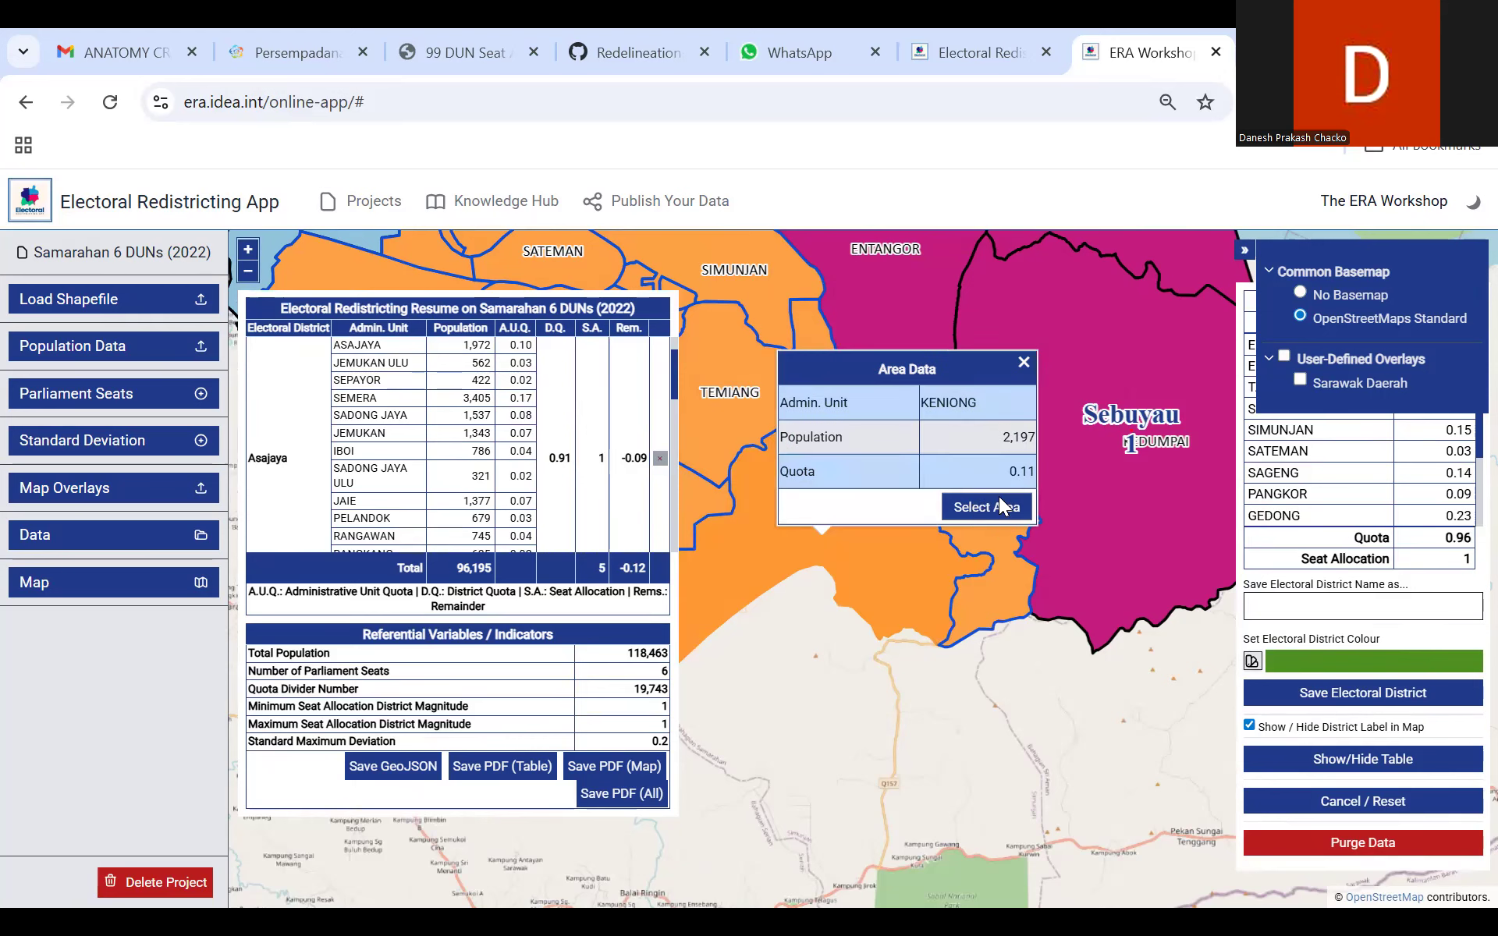
# Step: Save the selected areas as the electoral district Gedong
pyautogui.moveTo(971, 793); pyautogui.dragTo(1178, 890)
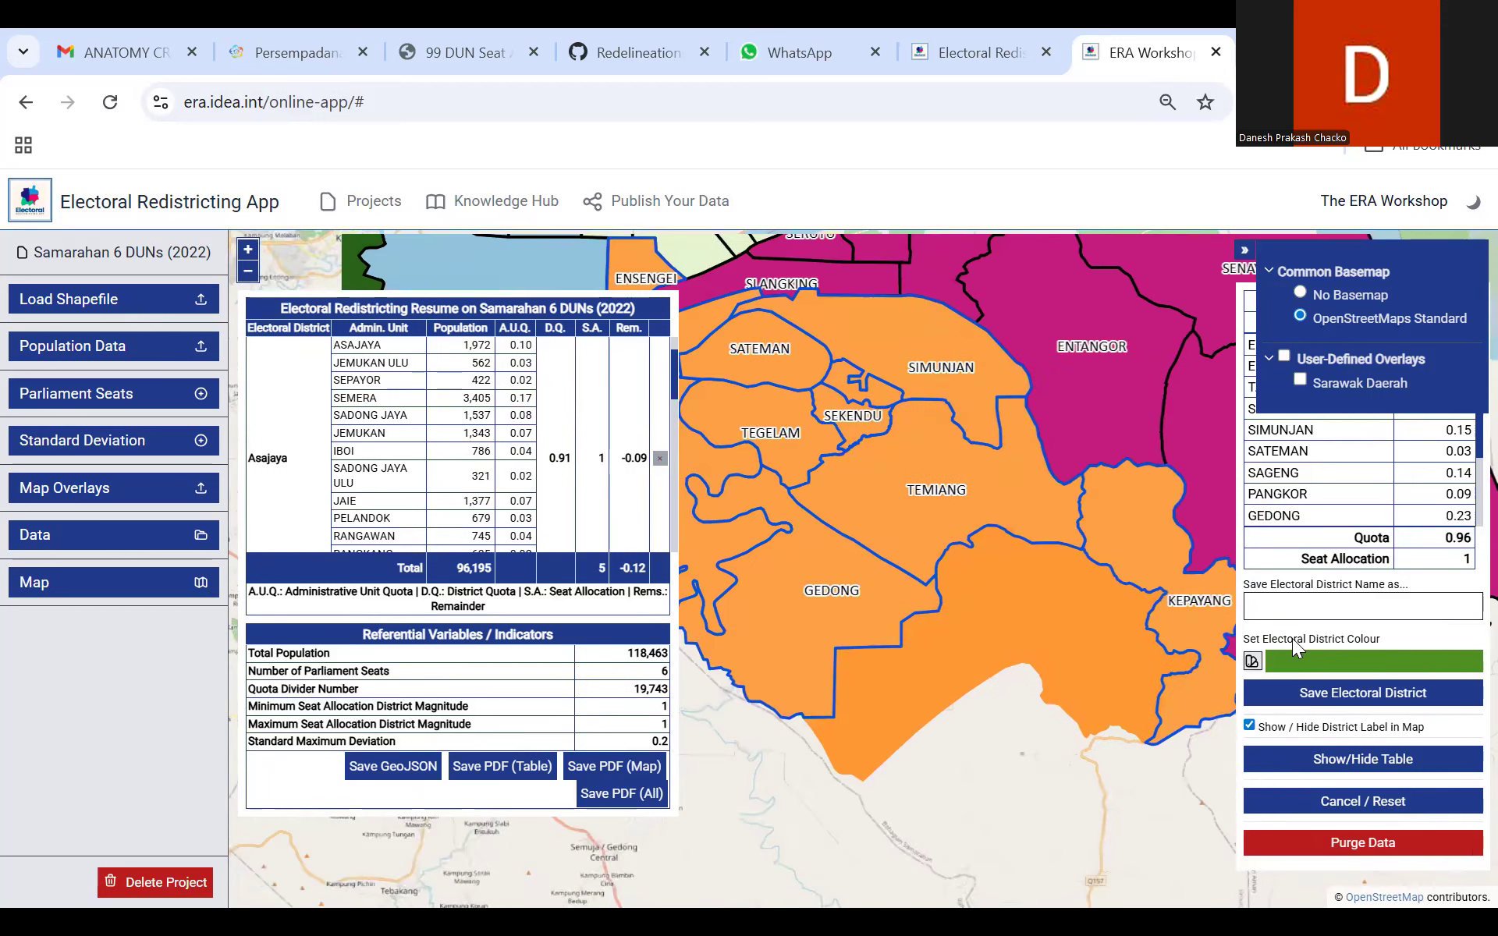
pyautogui.click(1307, 605)
pyautogui.write('Gedong')
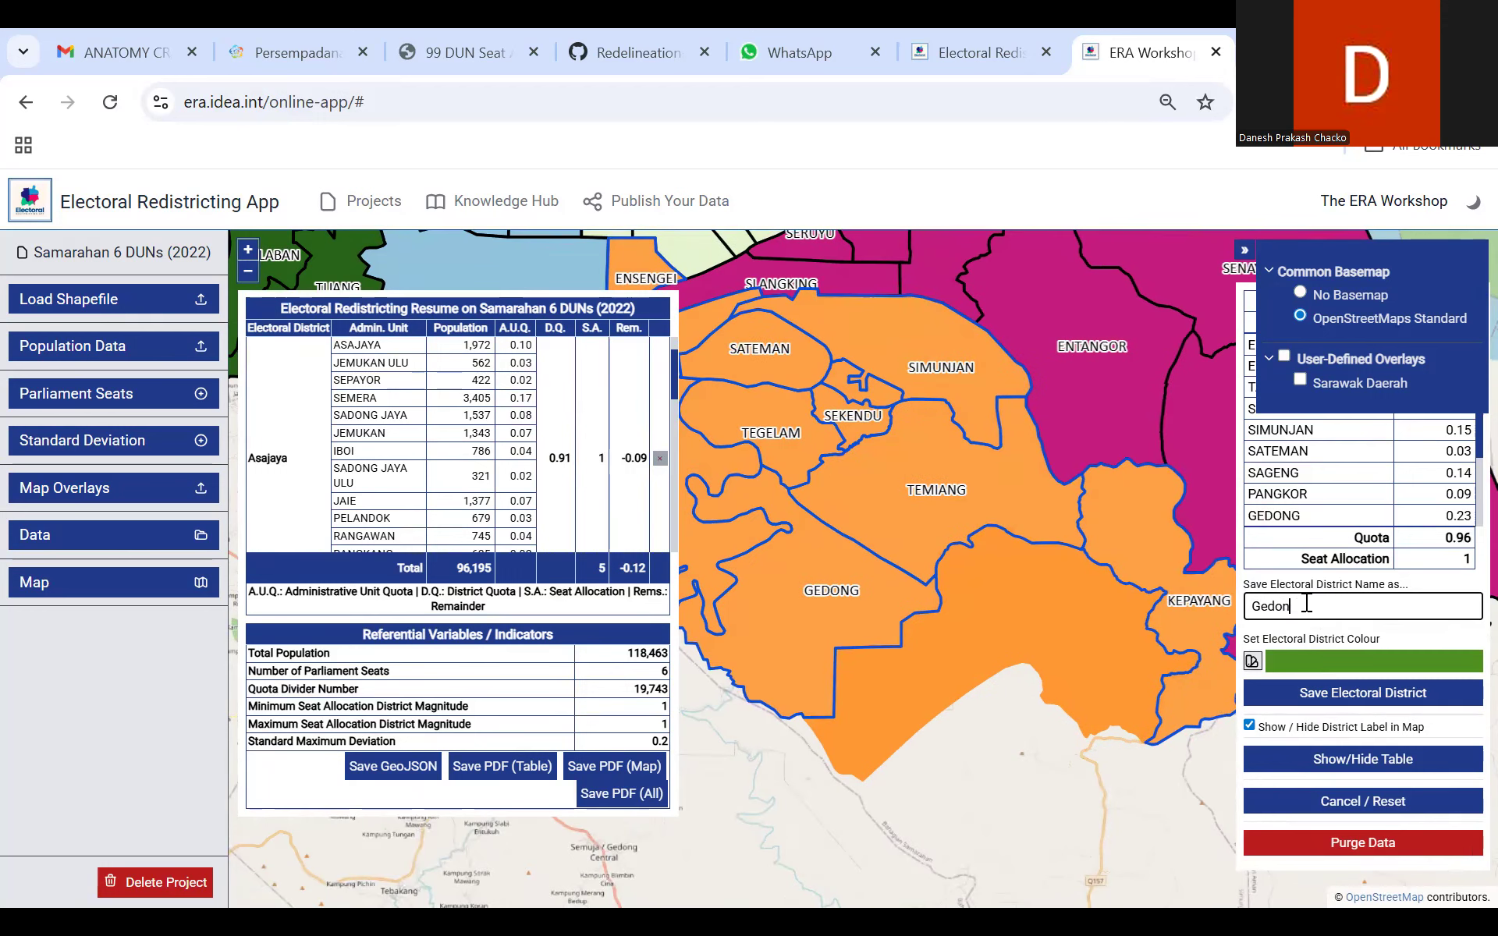
pyautogui.click(1334, 693)
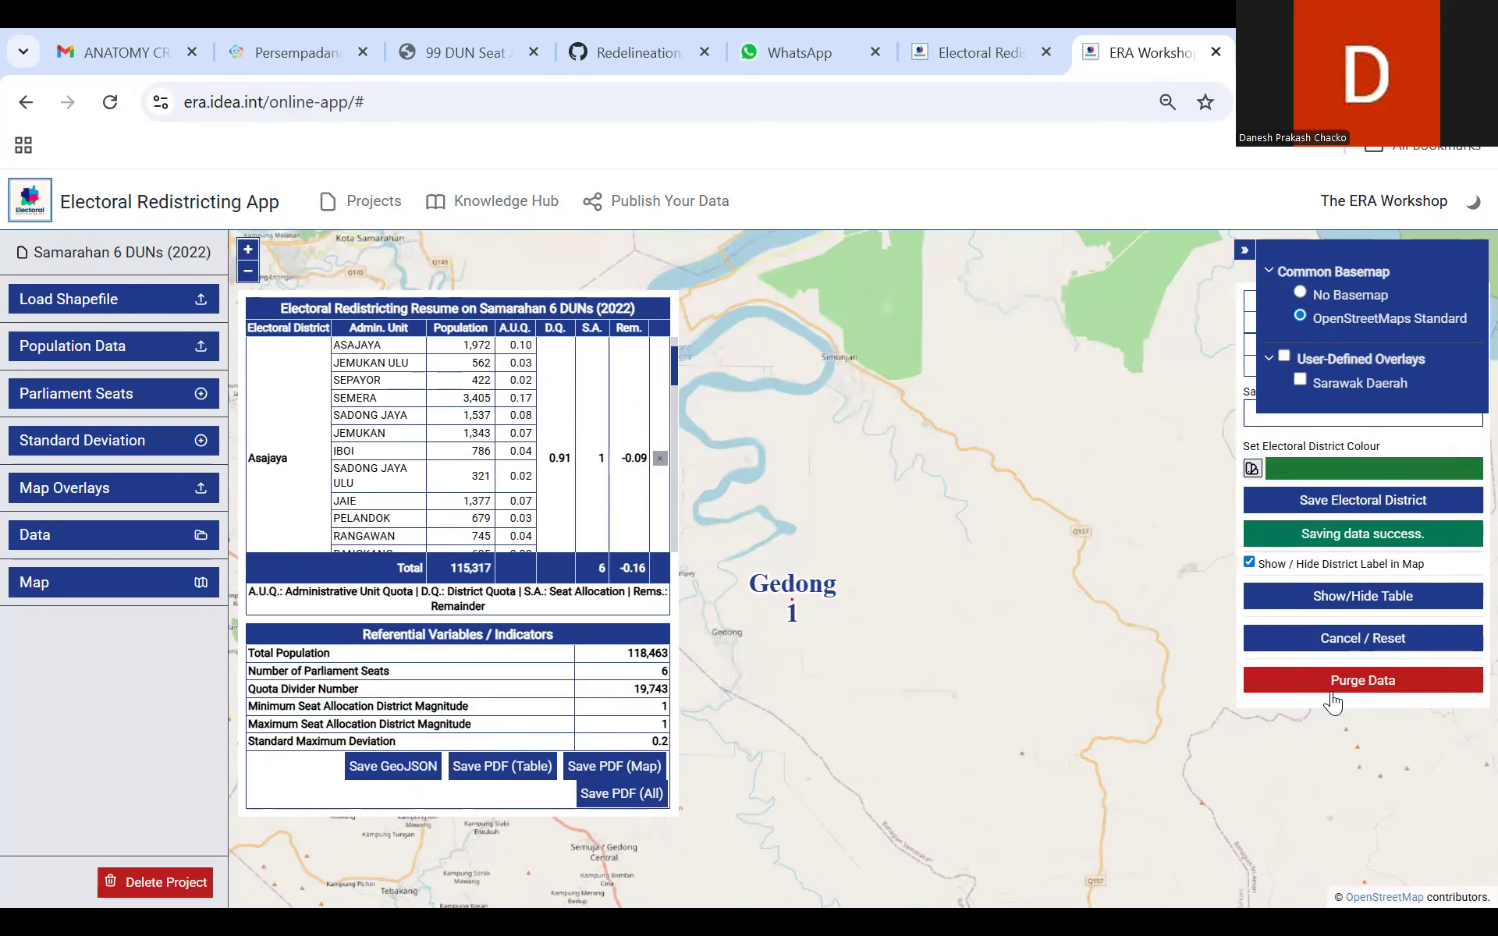
# Step: Review the saved districts on the map for areas left unassigned, examining the coast near Empila closely
pyautogui.click(248, 272)
pyautogui.moveTo(1020, 313); pyautogui.dragTo(1147, 313)
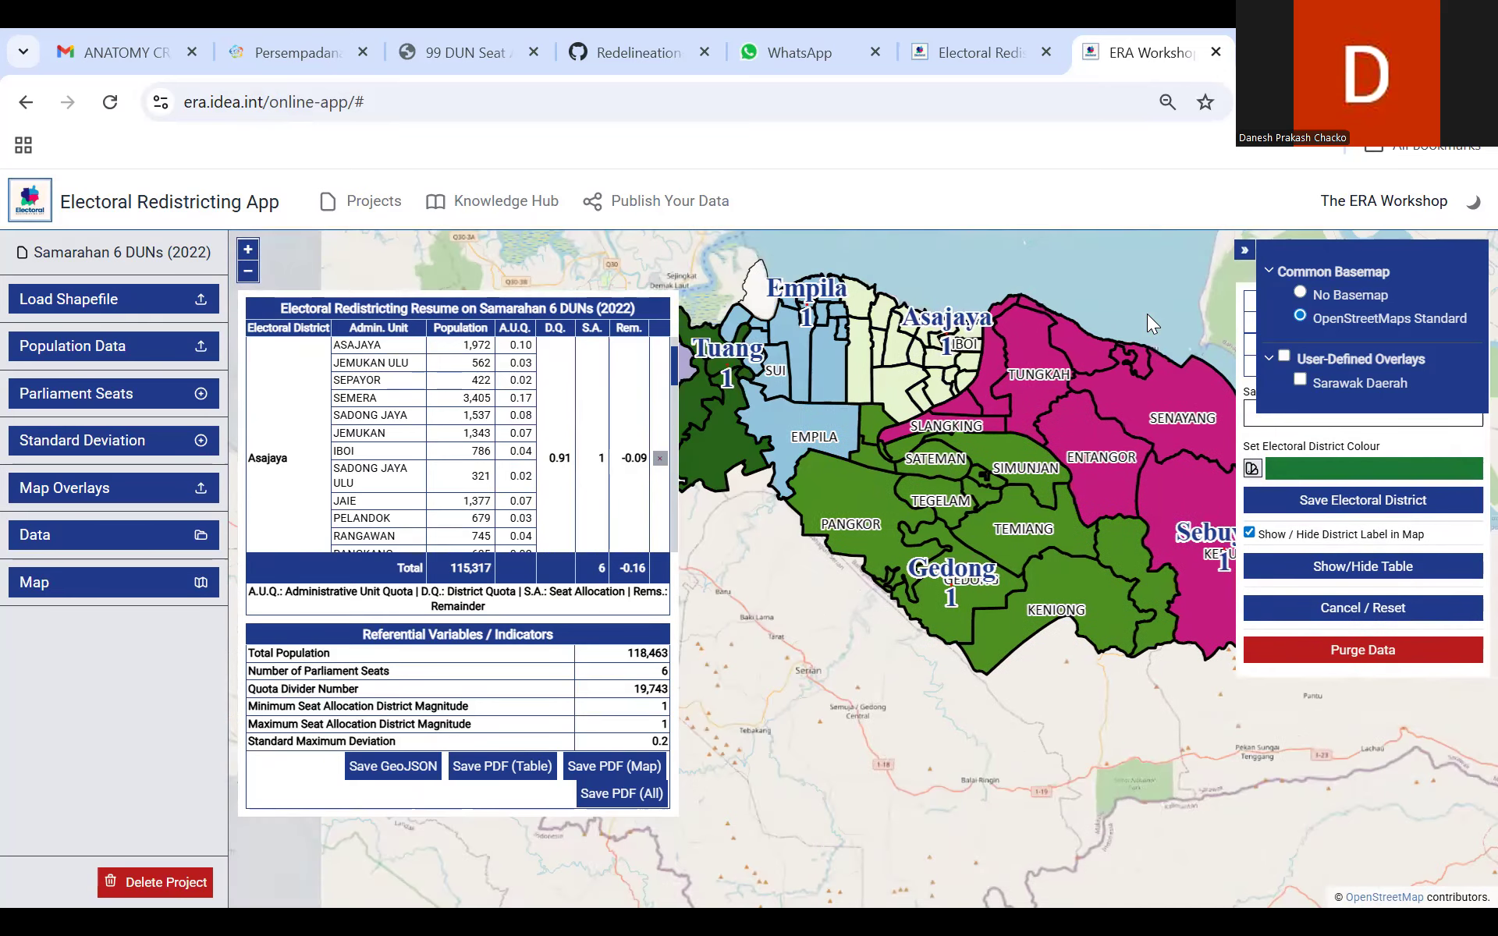
pyautogui.moveTo(939, 283); pyautogui.dragTo(1046, 340)
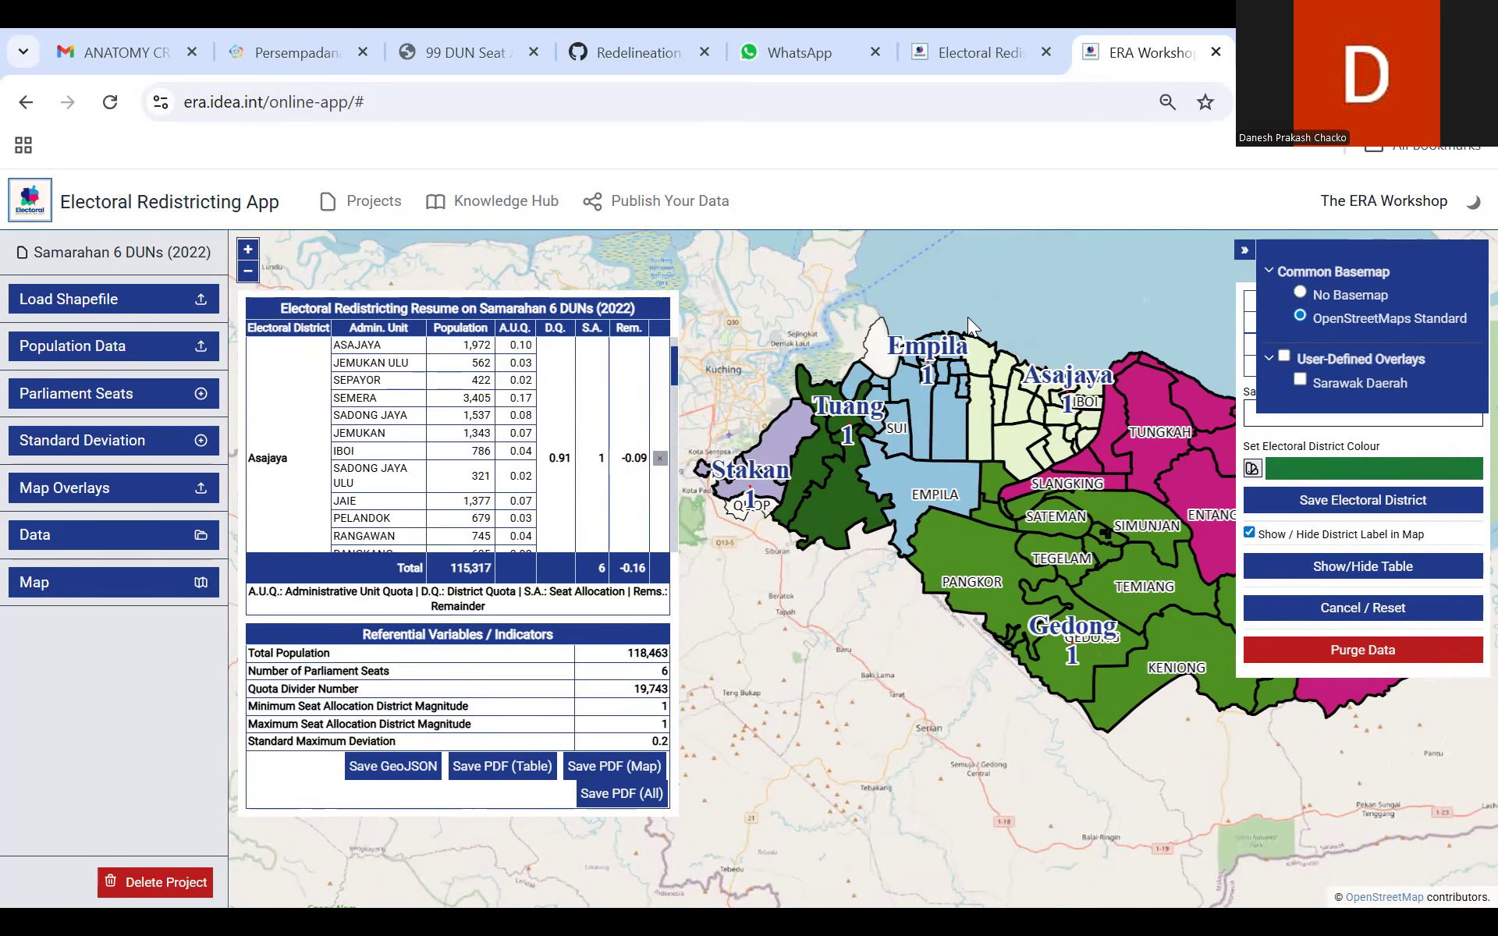
pyautogui.click(248, 250)
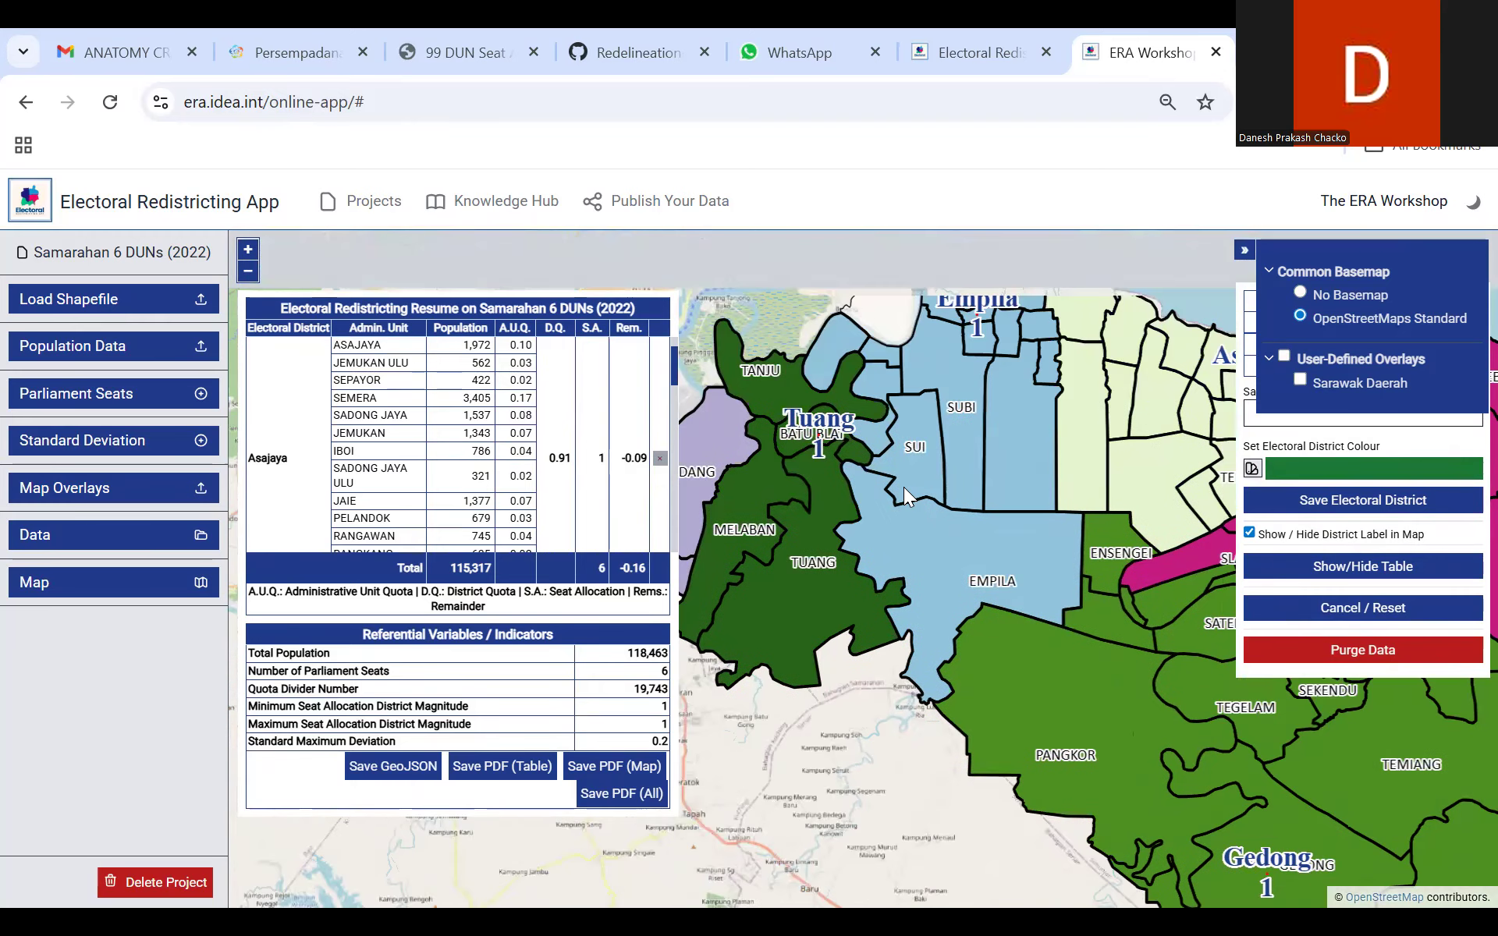
pyautogui.click(1244, 250)
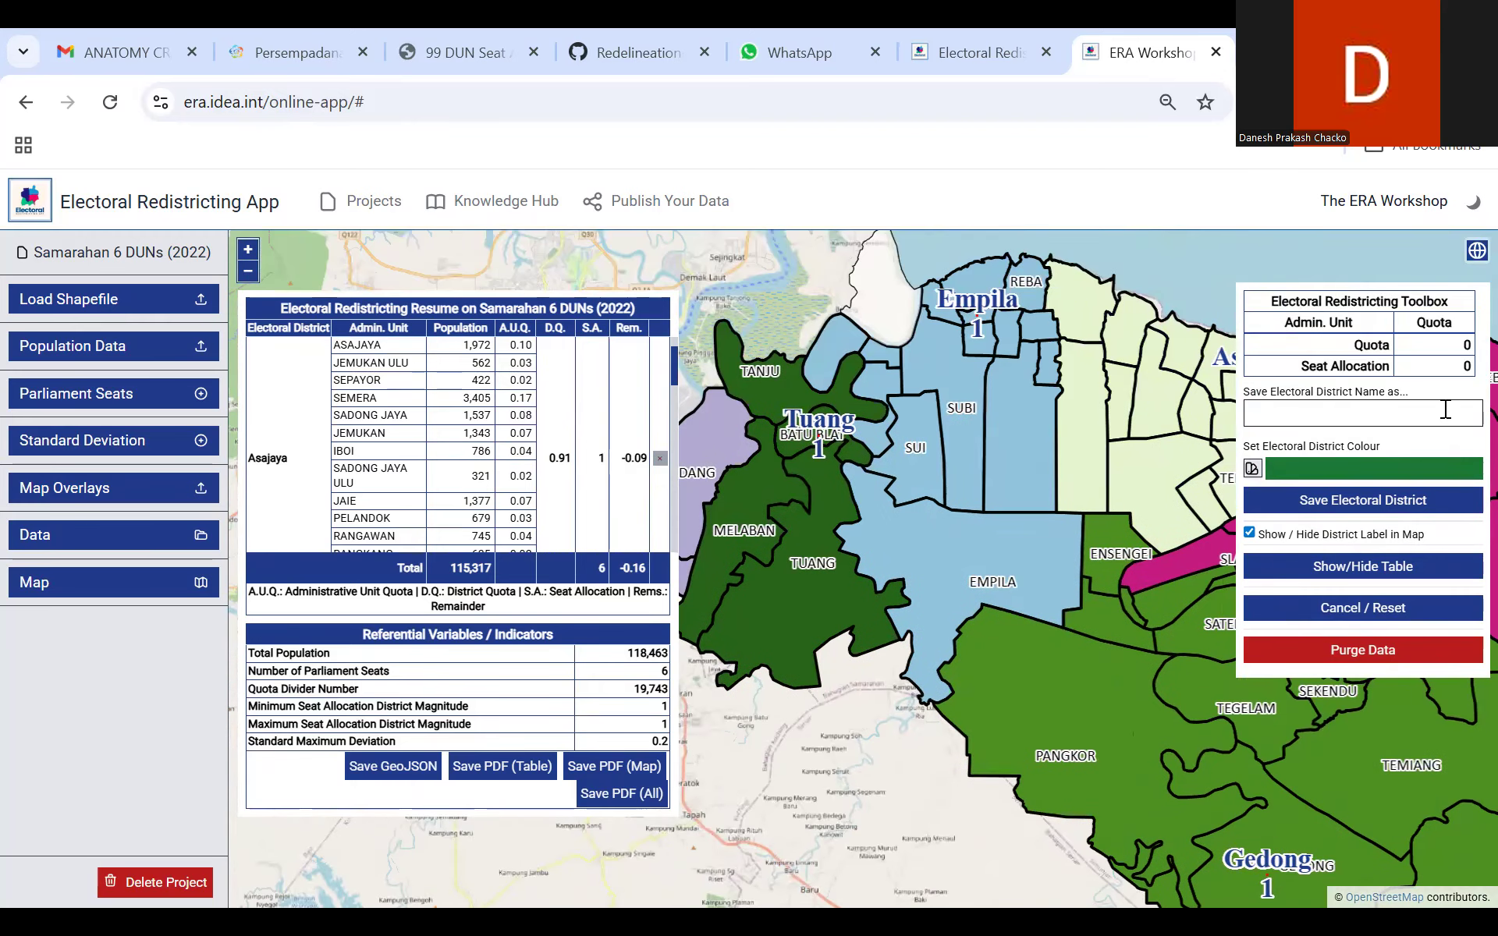
pyautogui.moveTo(996, 369); pyautogui.dragTo(1014, 508)
pyautogui.scroll(1, 958, 372)
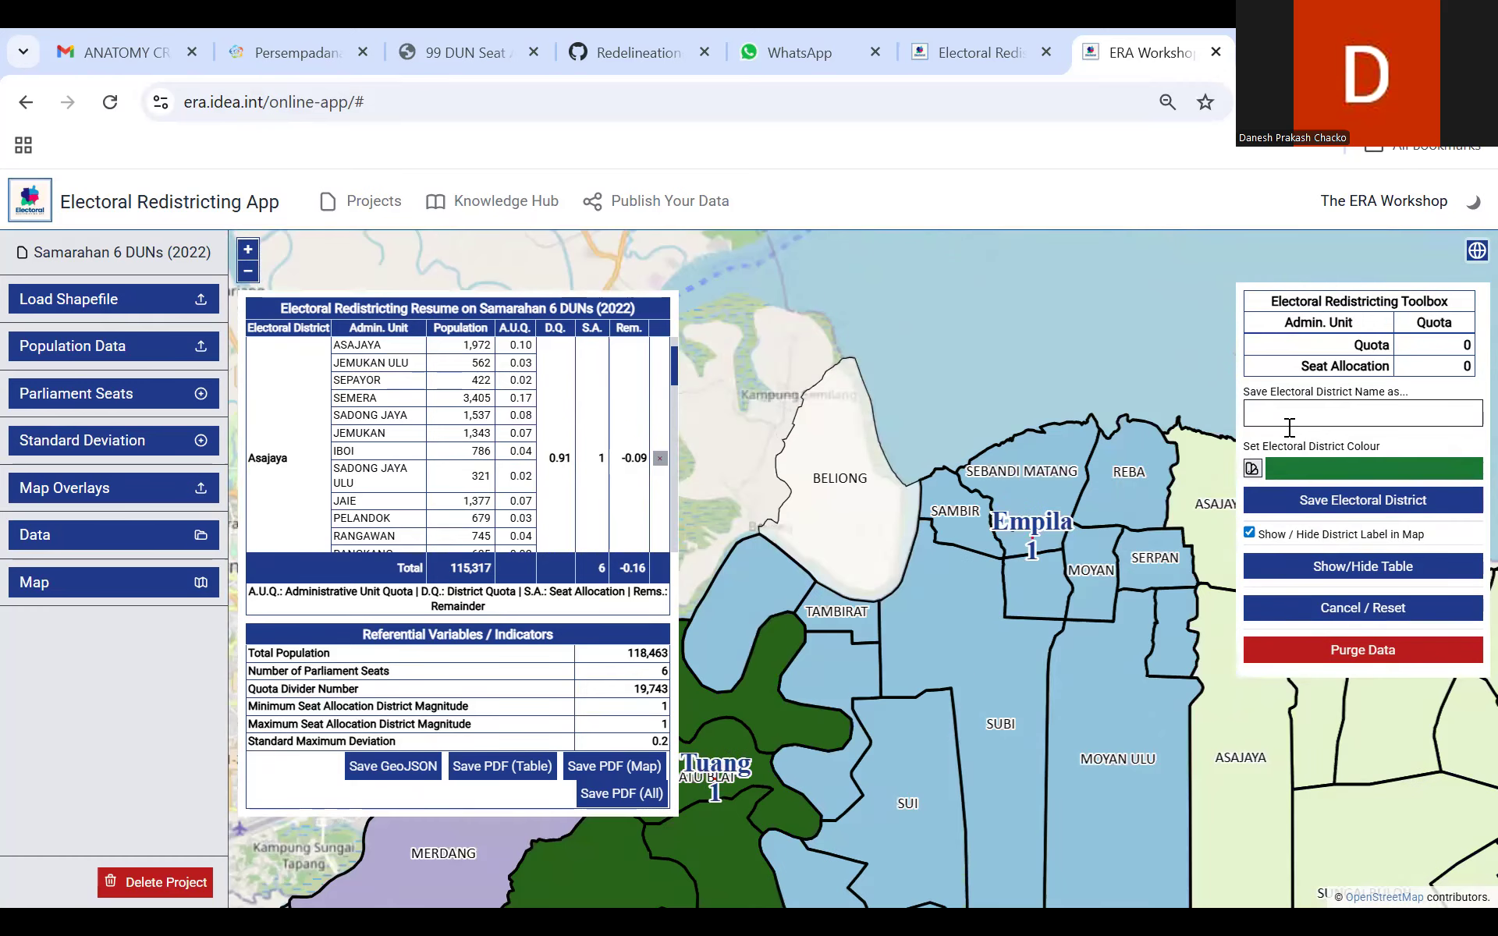
# Step: Examine Empila's entry in the resume table and check Beliong against the Sarawak Daerah overlay
pyautogui.moveTo(672, 362); pyautogui.dragTo(669, 424)
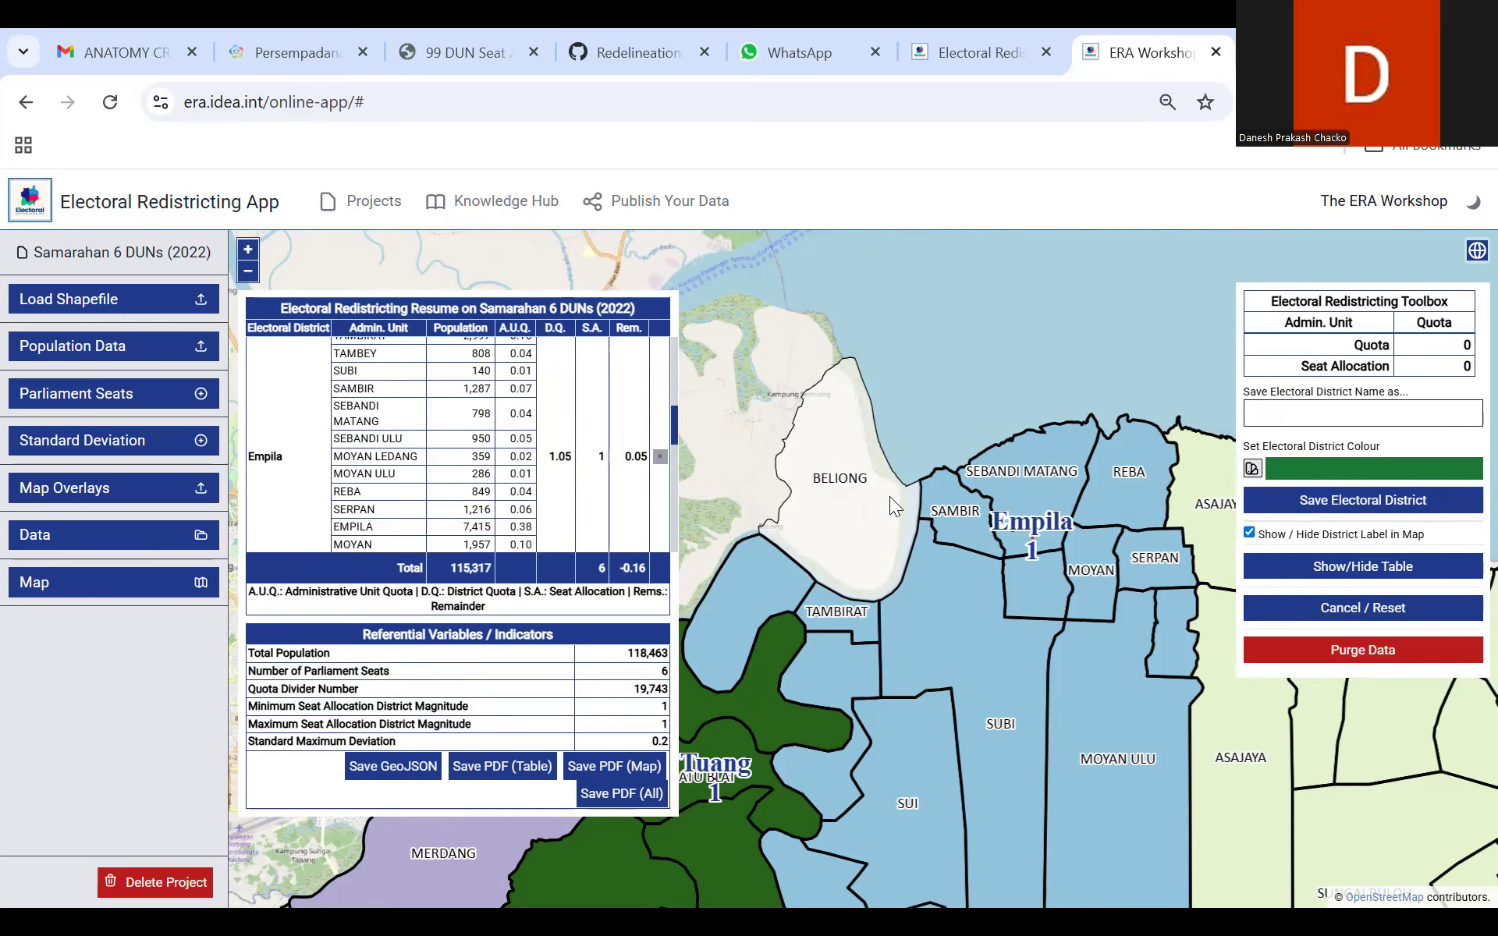
pyautogui.click(1477, 249)
pyautogui.click(1284, 357)
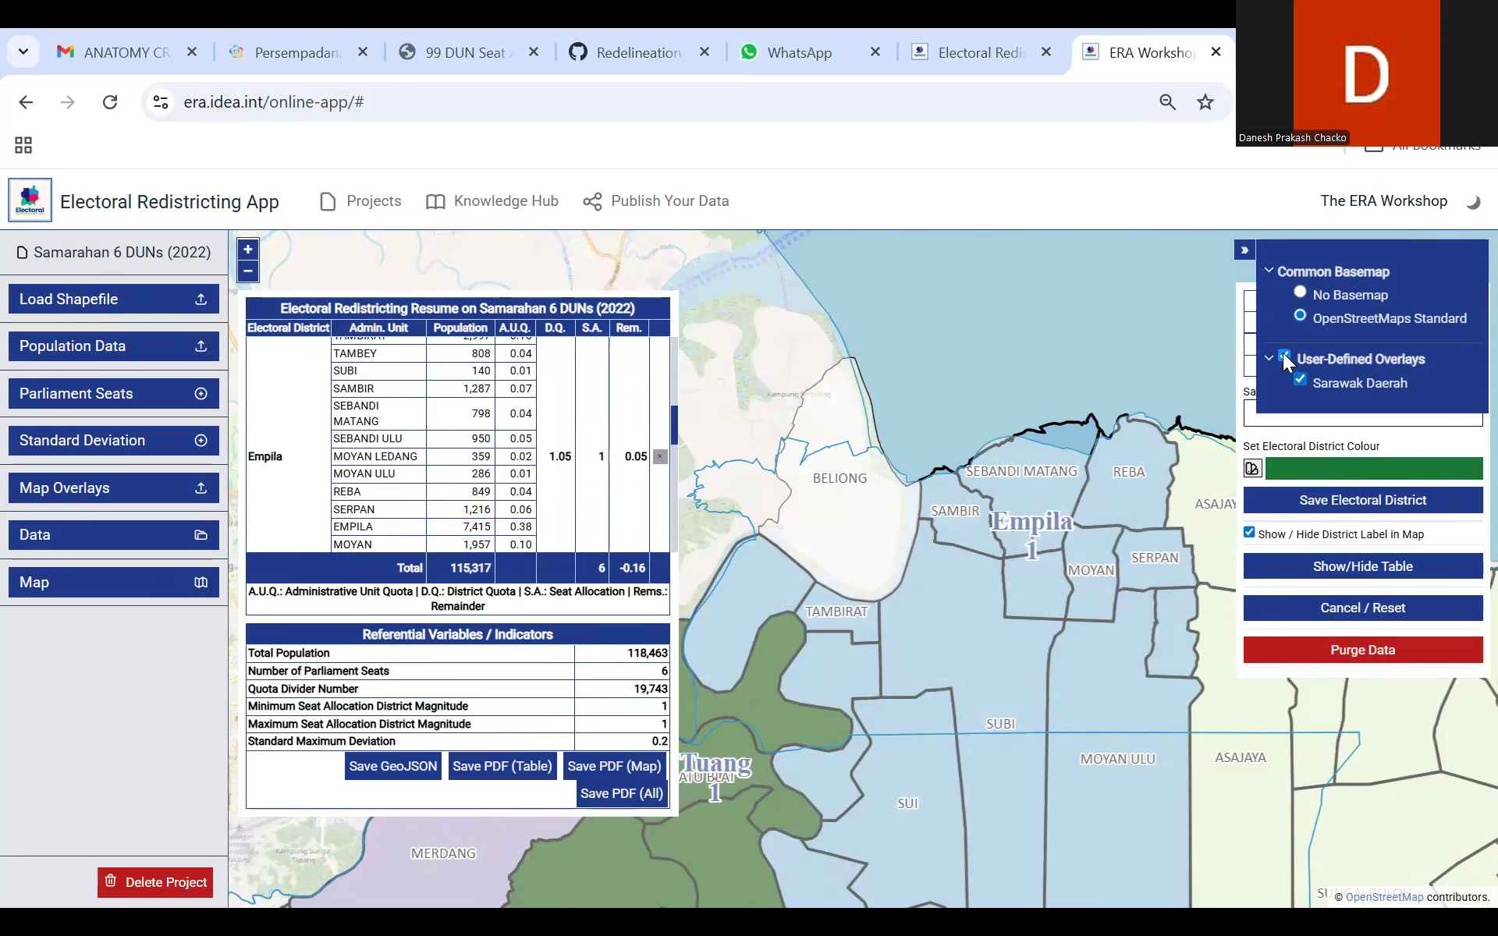
pyautogui.click(1284, 357)
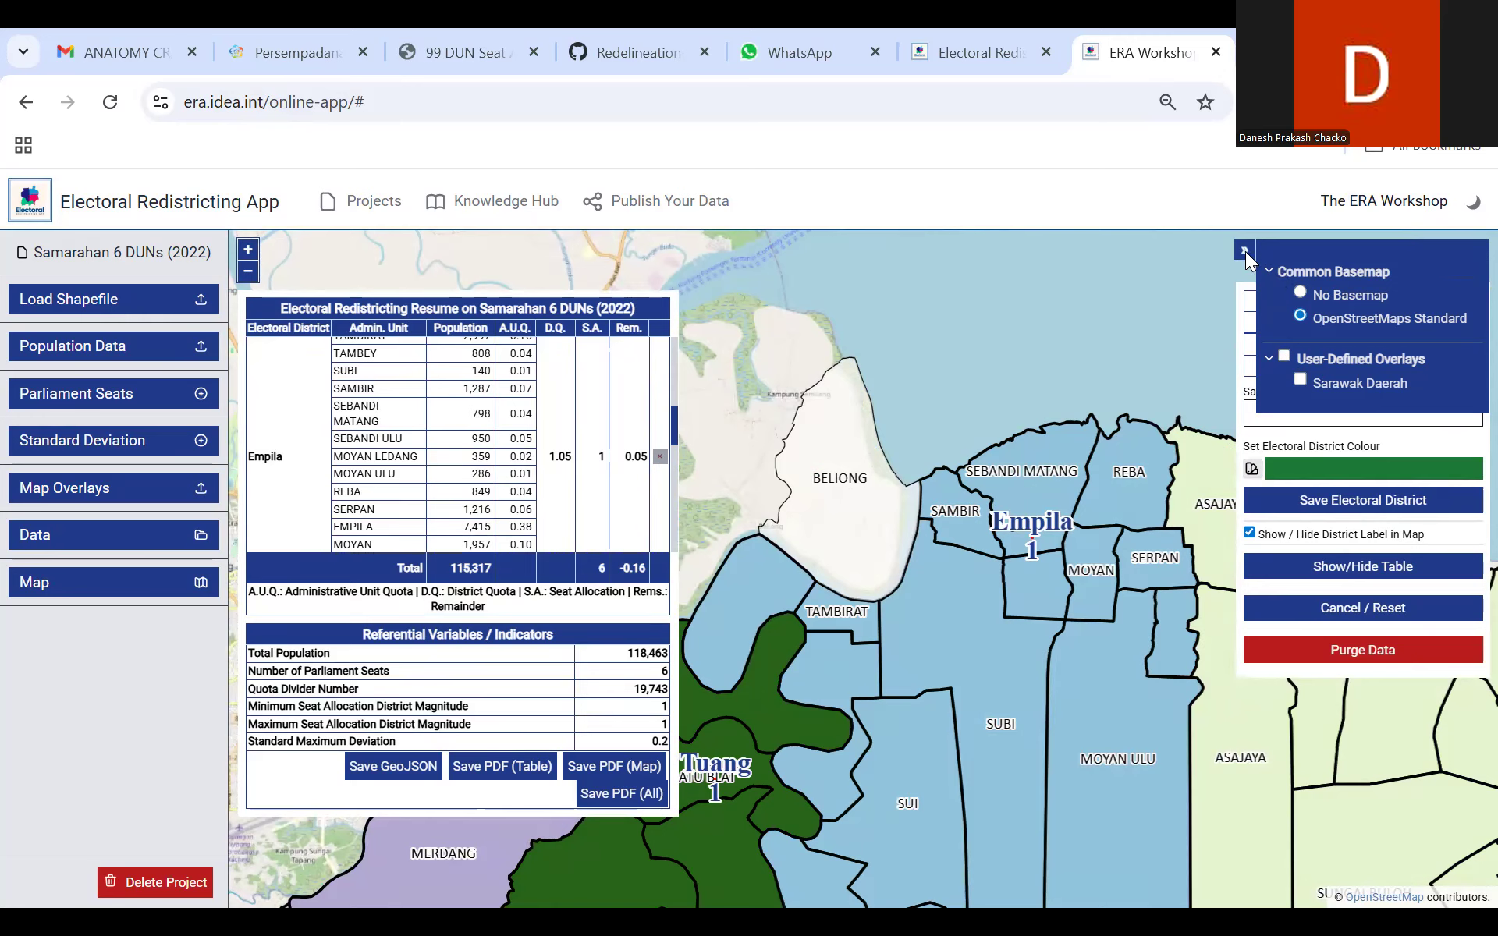
pyautogui.click(1245, 251)
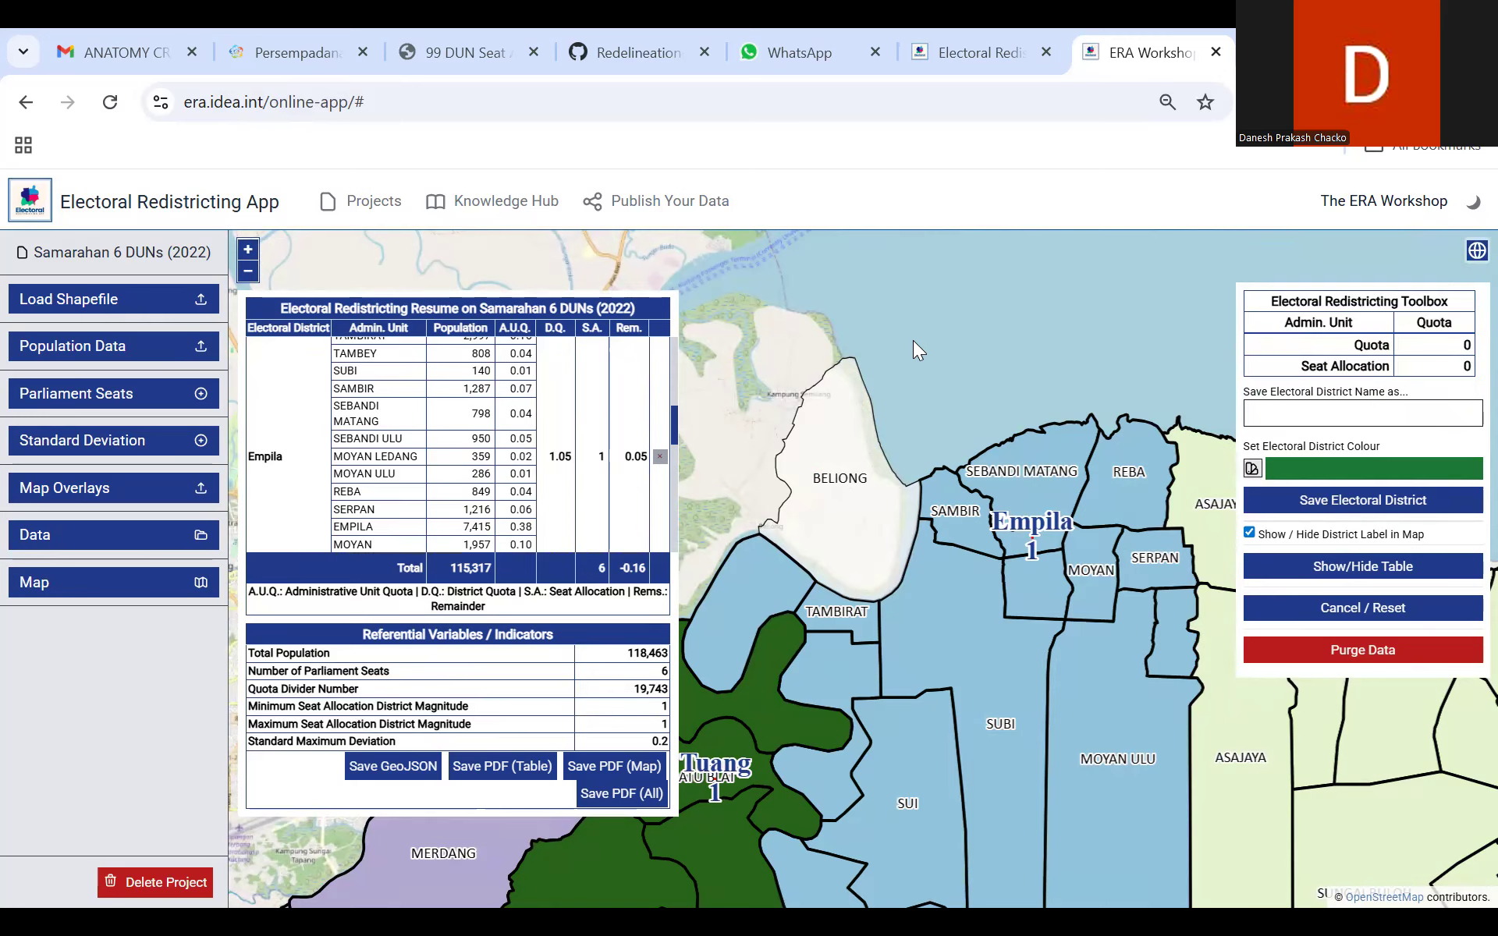
# Step: Reset the Empila district and start its new selection with the Beliong area
pyautogui.click(660, 458)
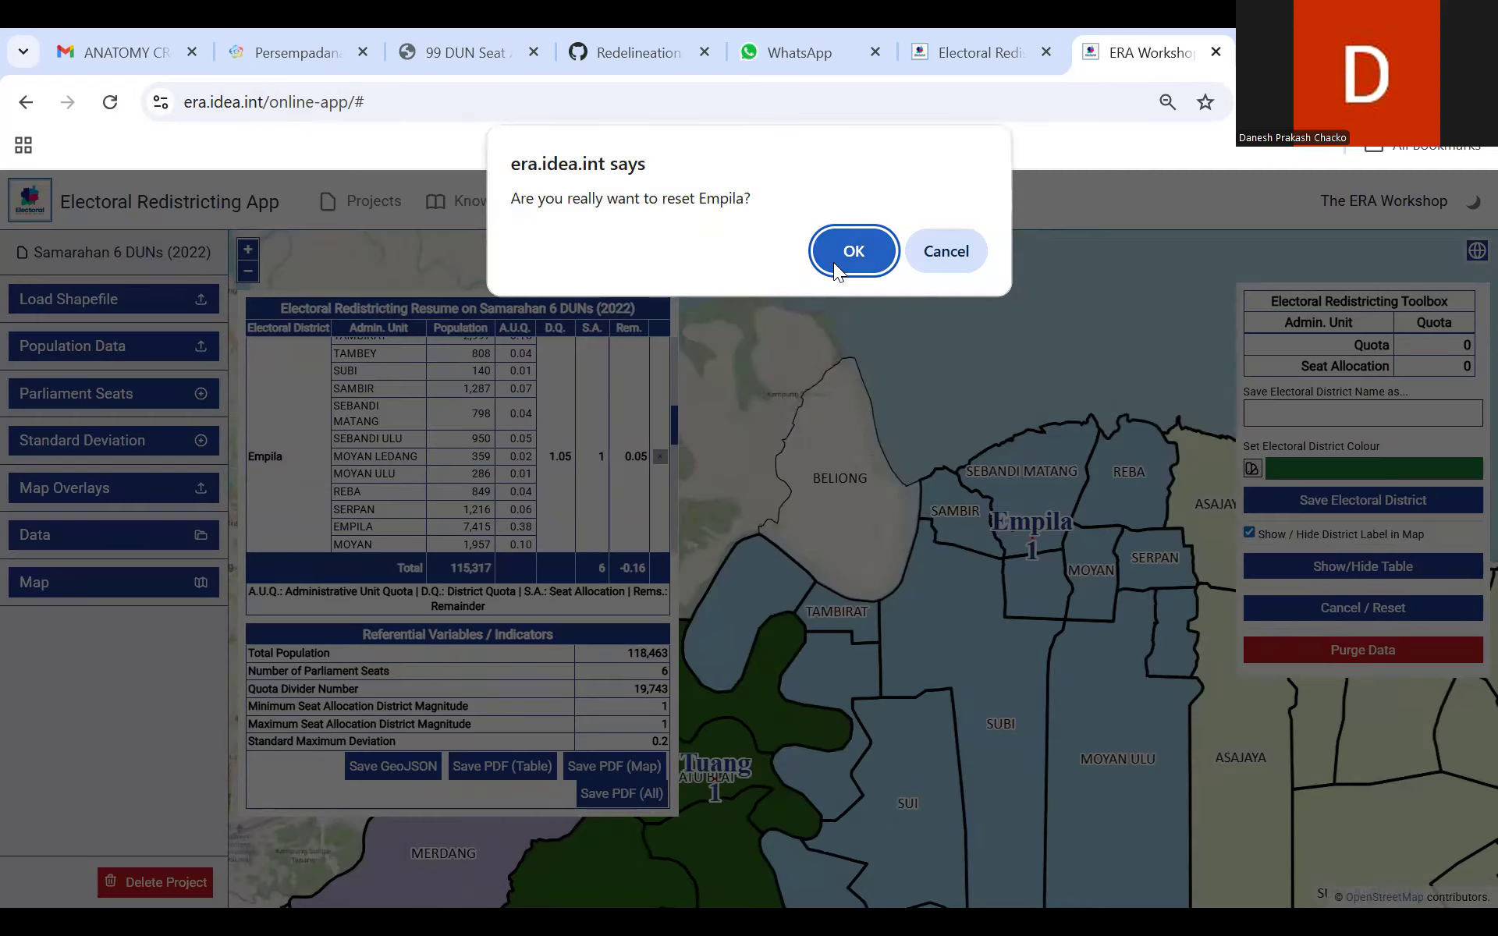
pyautogui.click(834, 262)
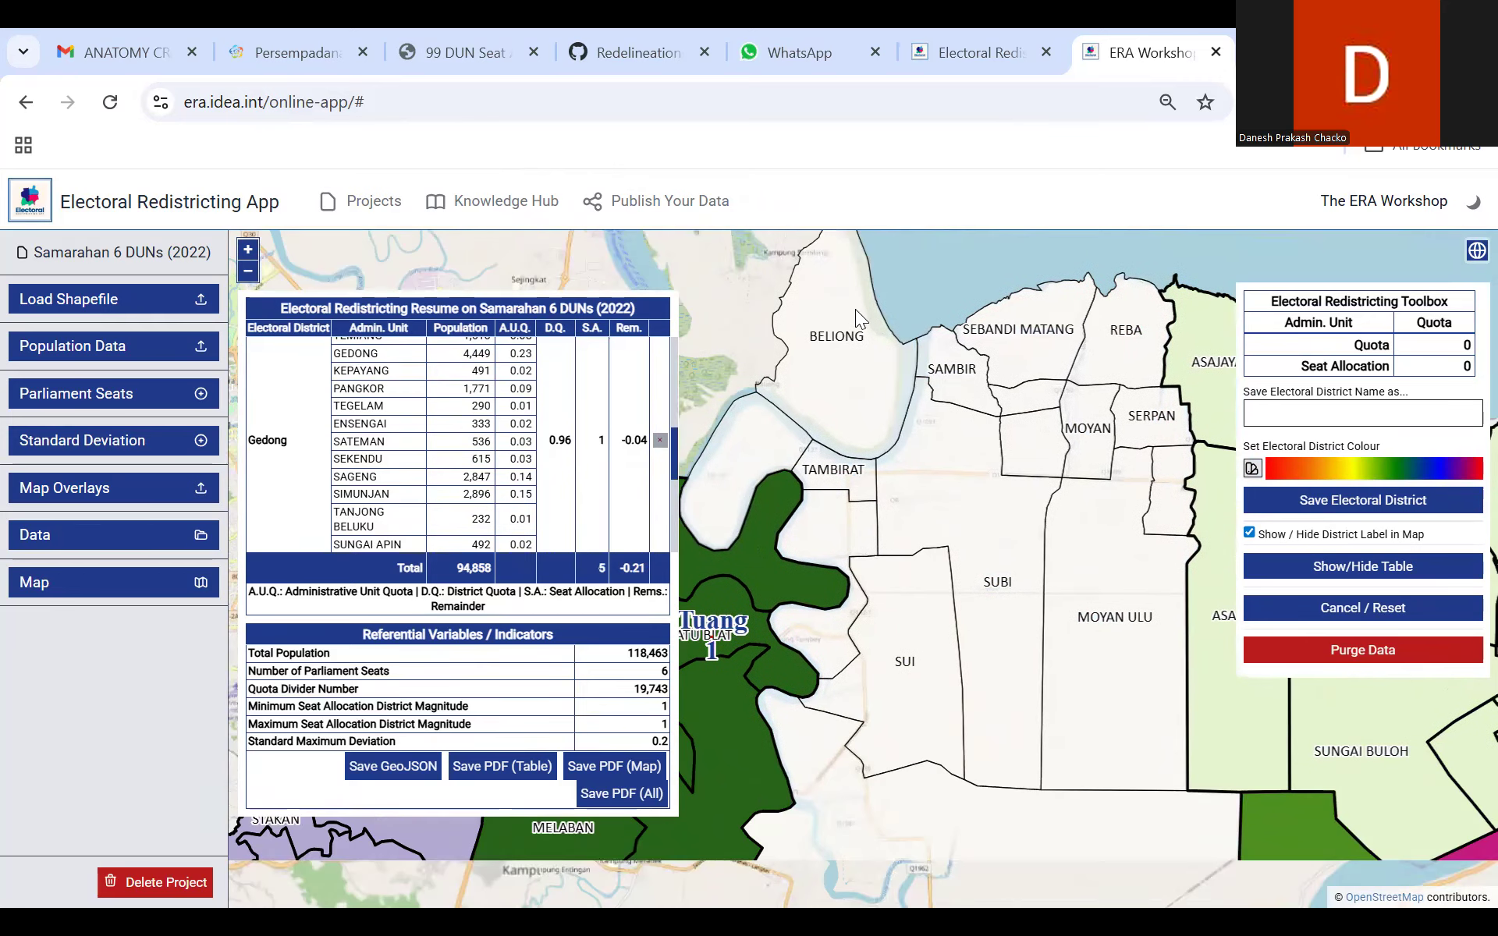
pyautogui.click(820, 354)
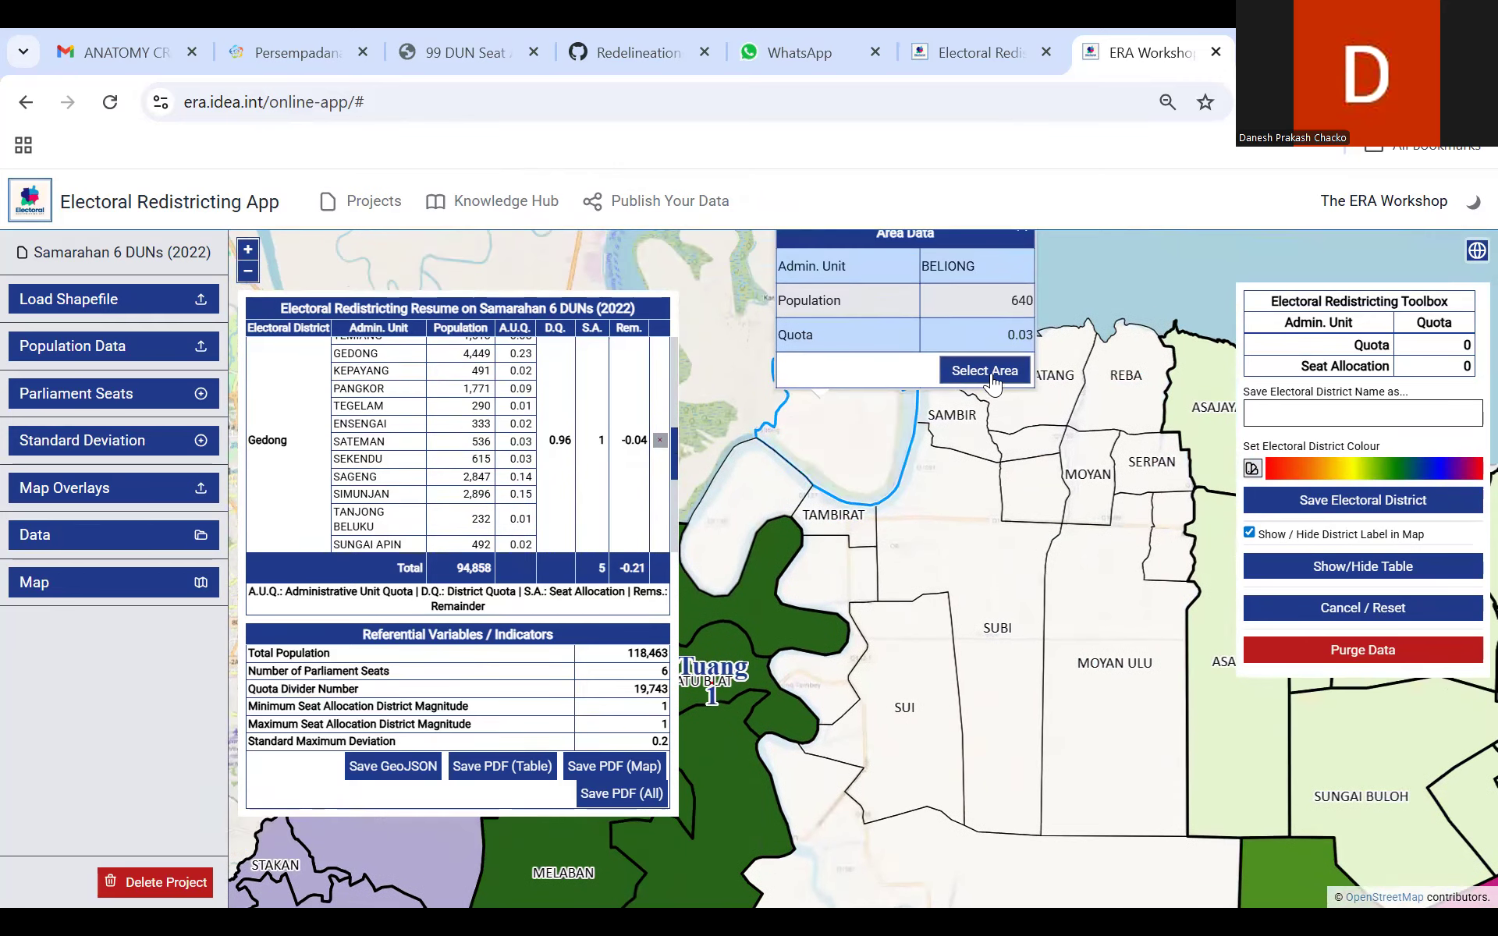
pyautogui.click(984, 369)
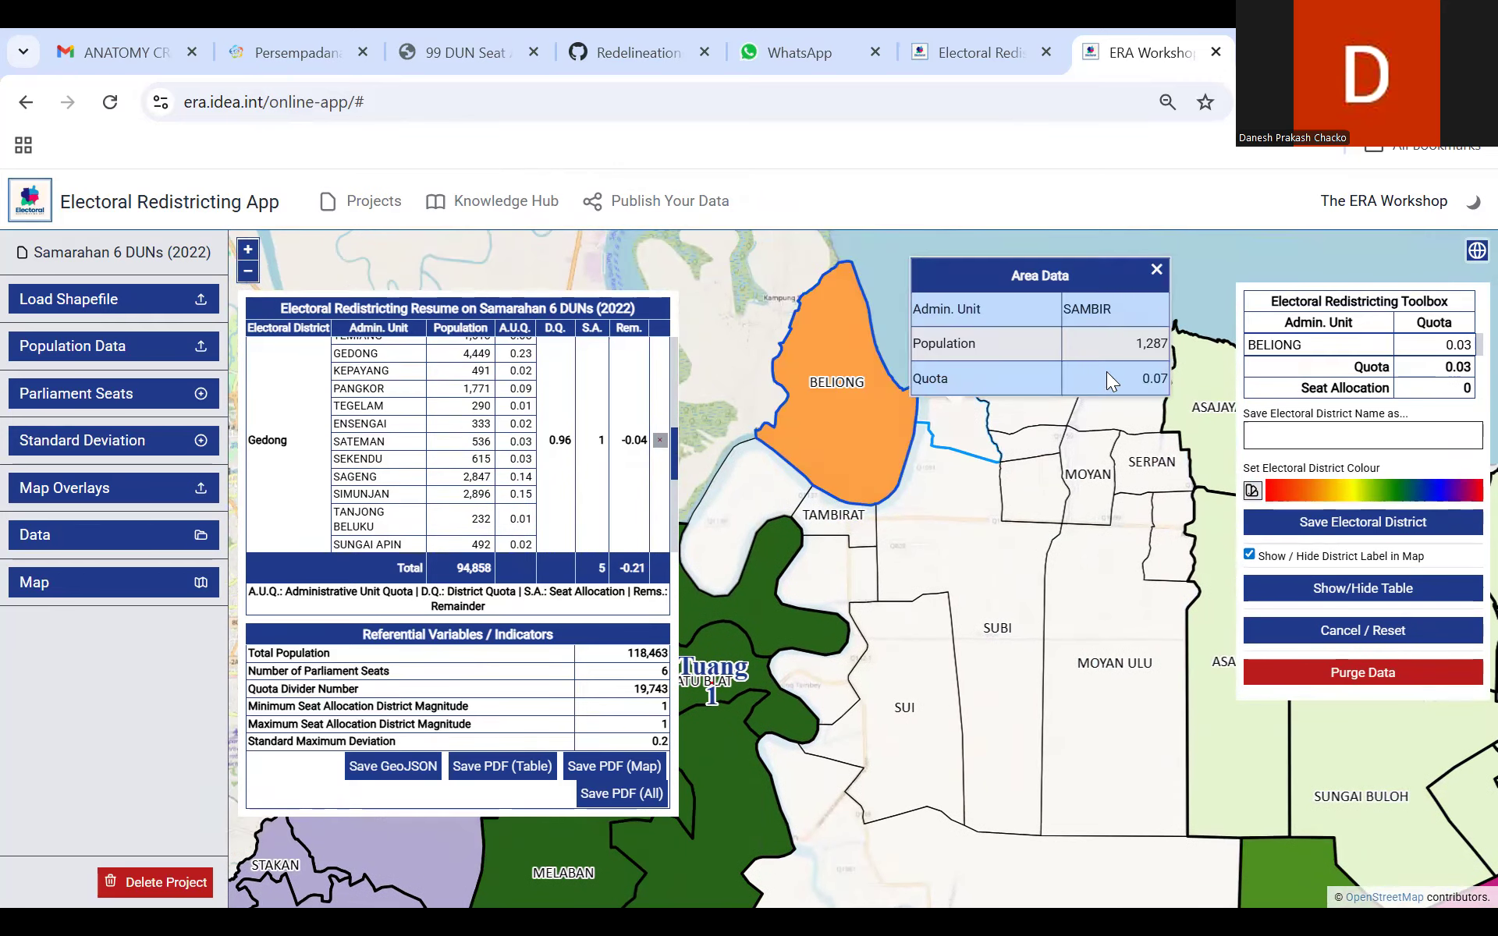
# Step: Add the coastal Sambir and Sebandi Matang areas to the selection beside Beliong
pyautogui.click(940, 386)
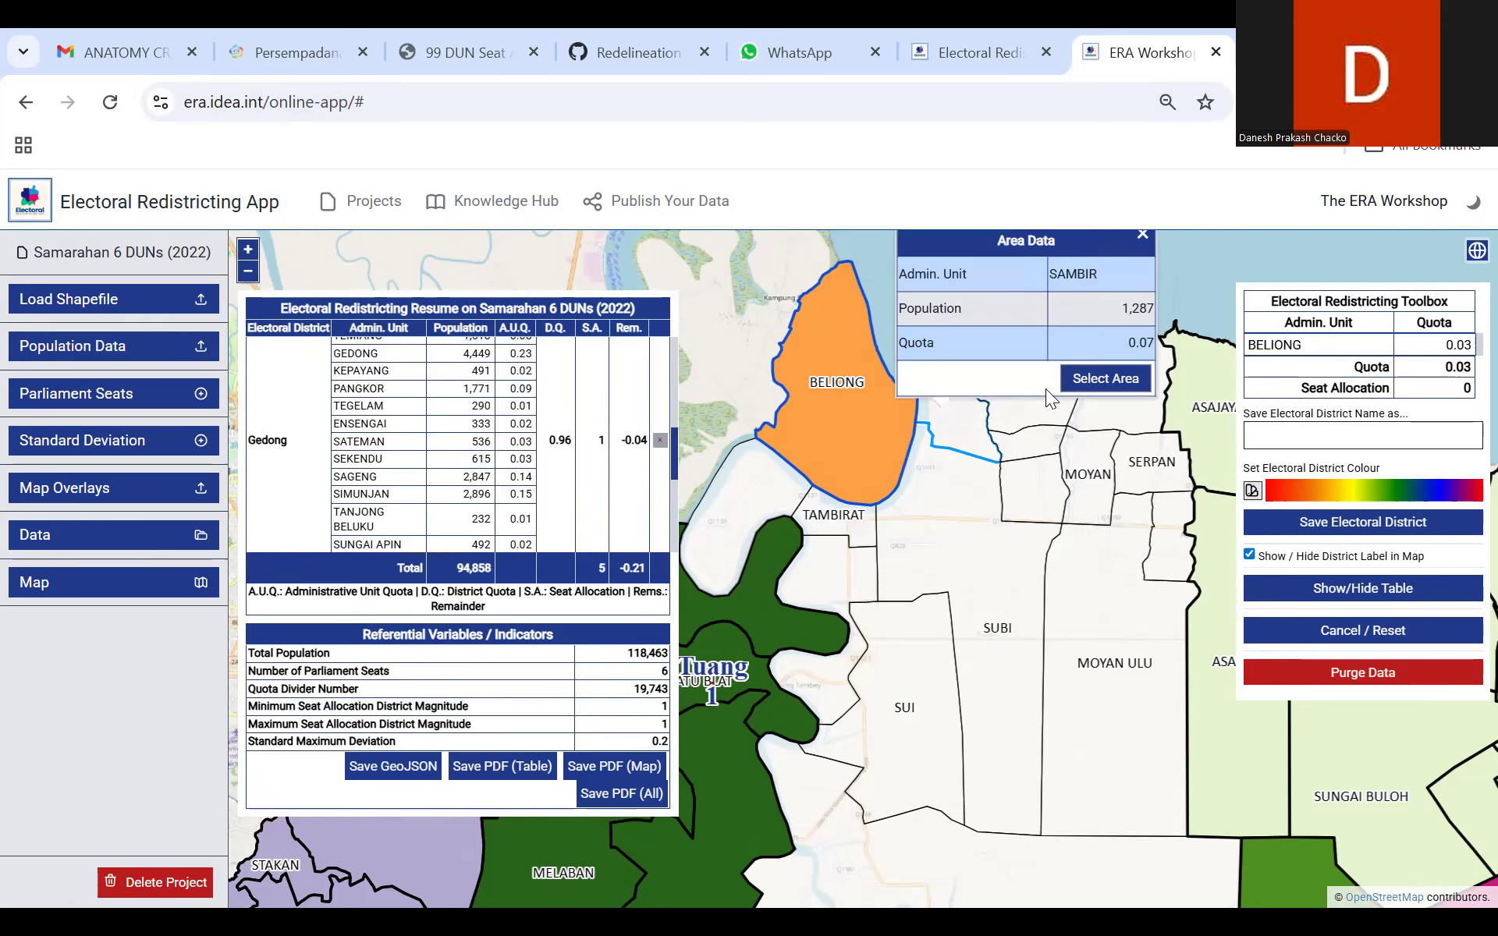
pyautogui.click(1102, 377)
pyautogui.click(1017, 381)
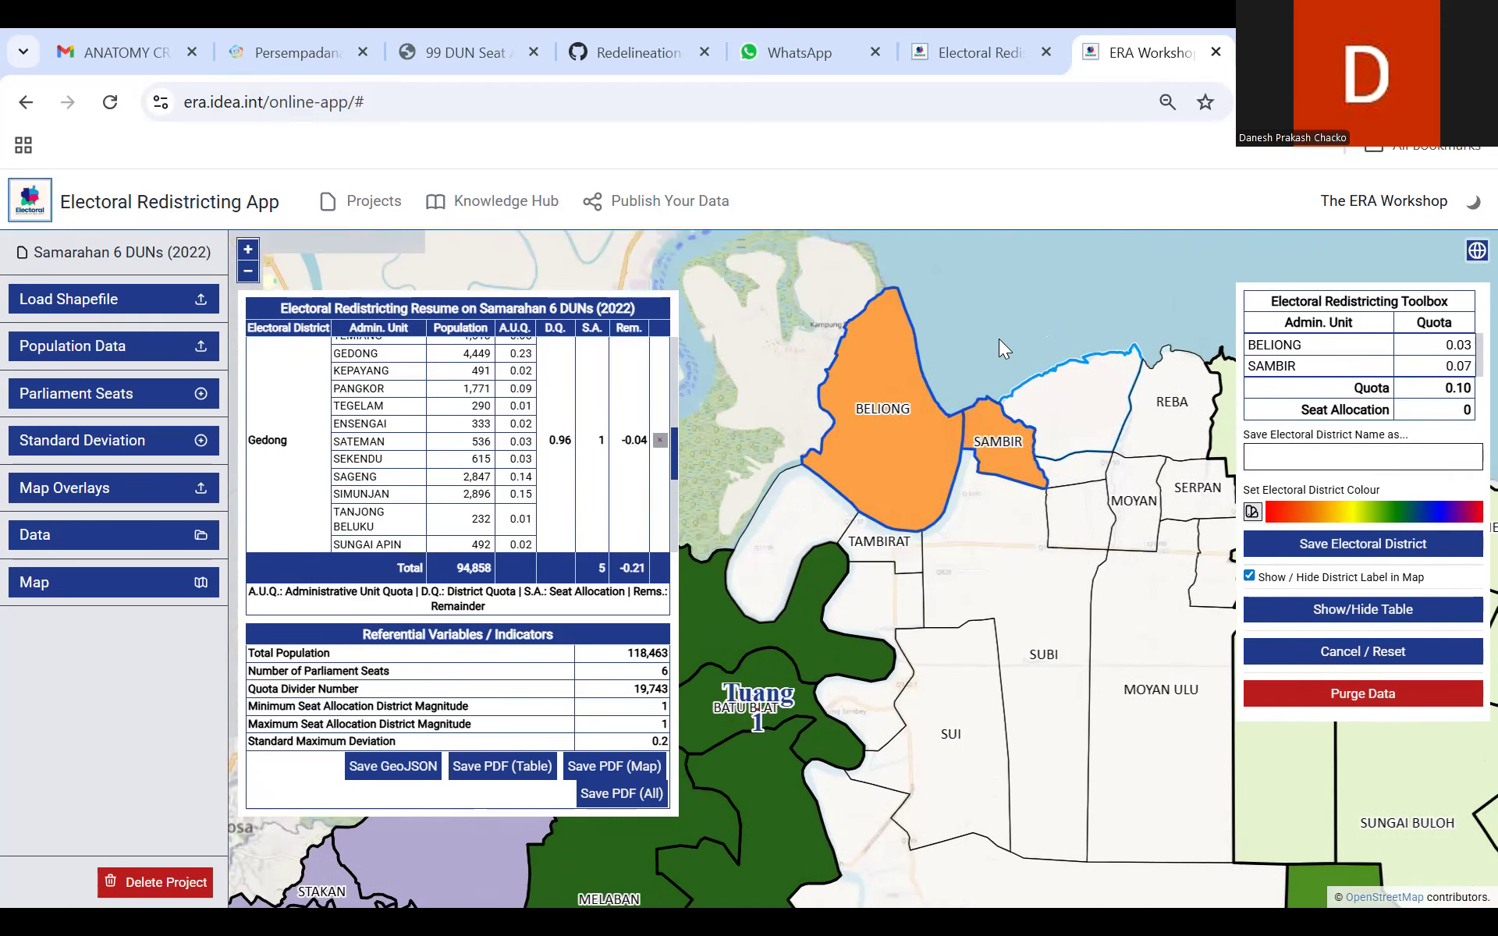
pyautogui.click(1213, 378)
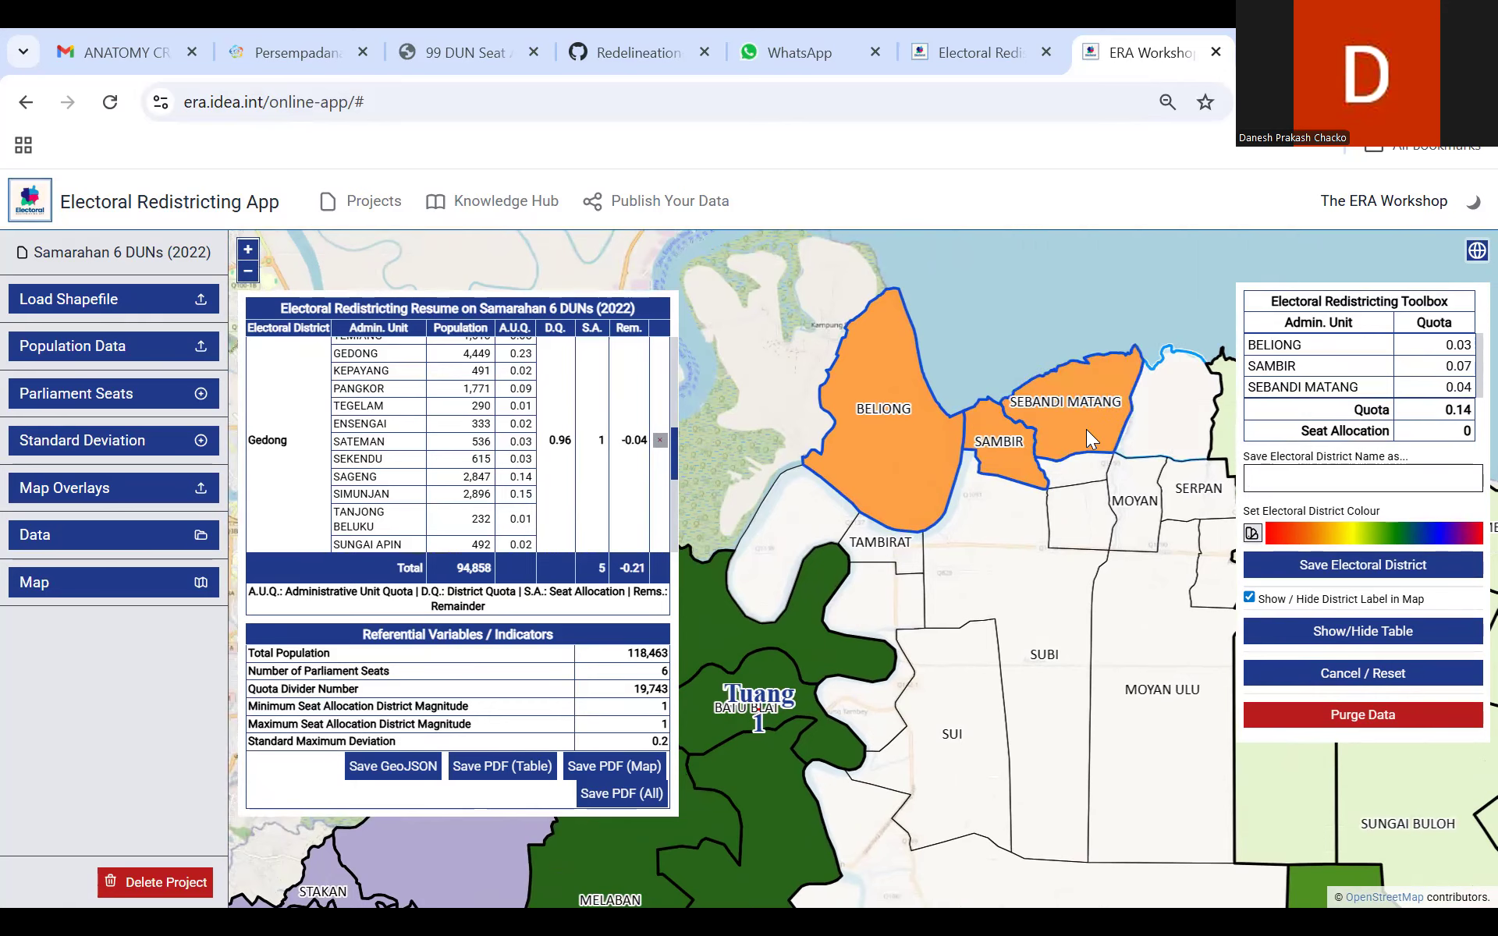
# Step: Add the Reba and Serpan areas bordering Asajaya Laut to the district selection
pyautogui.moveTo(1028, 353); pyautogui.dragTo(838, 276)
pyautogui.click(1090, 358)
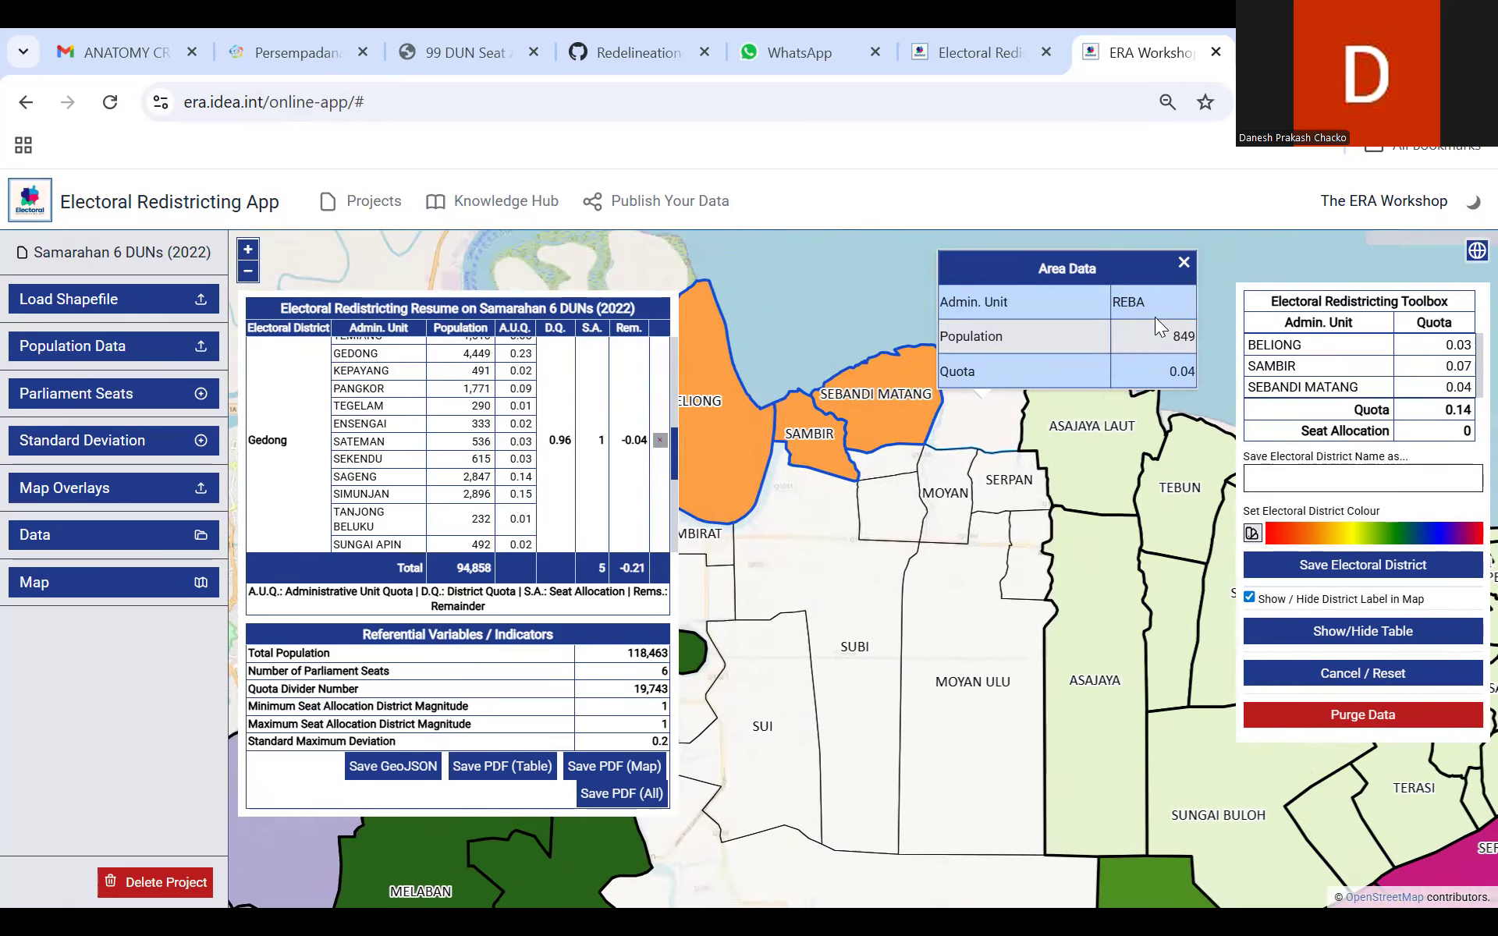
pyautogui.click(986, 426)
pyautogui.click(1137, 391)
pyautogui.click(1038, 474)
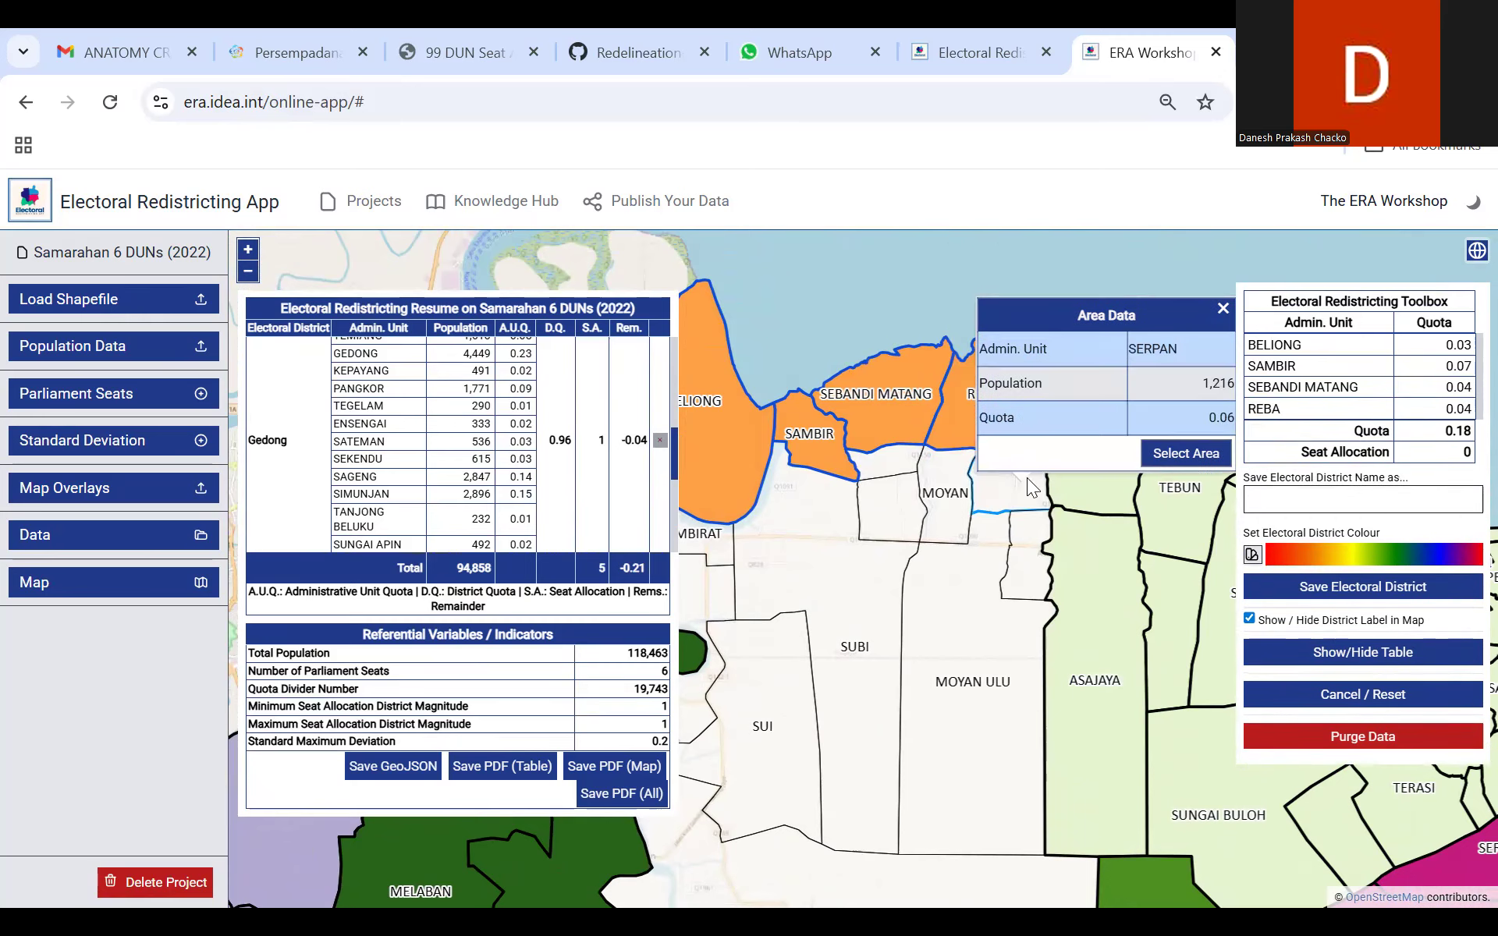
pyautogui.click(1186, 453)
# Step: Add the Sebandi Ulu, Moyan and Moyan Ledang areas south of Sebandi Matang to the district selection
pyautogui.click(892, 459)
pyautogui.click(1058, 426)
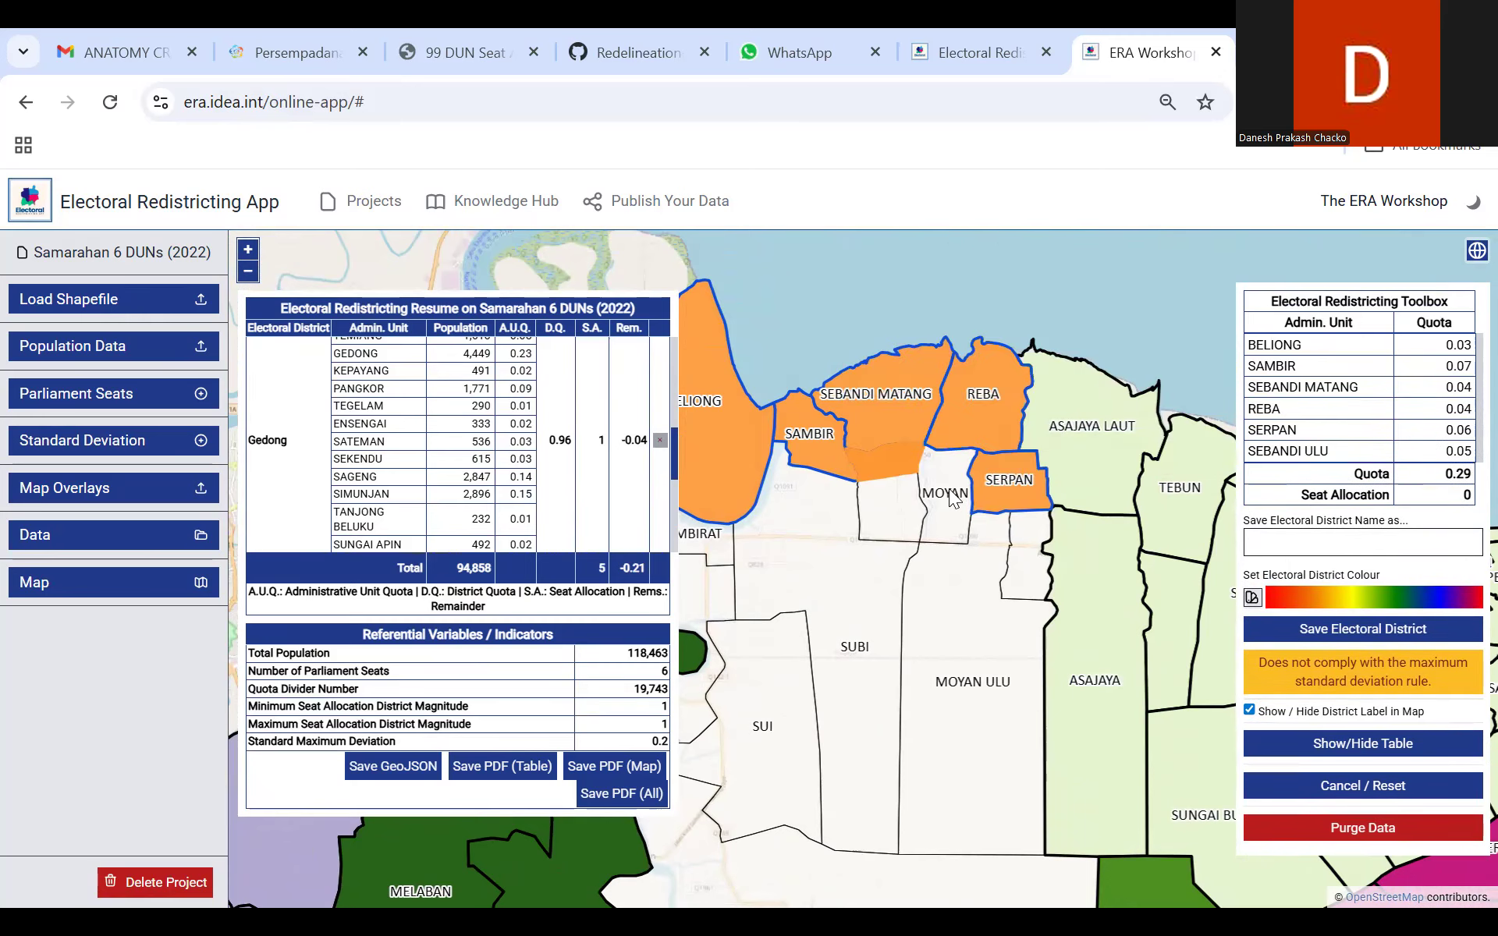
pyautogui.click(952, 500)
pyautogui.click(1098, 458)
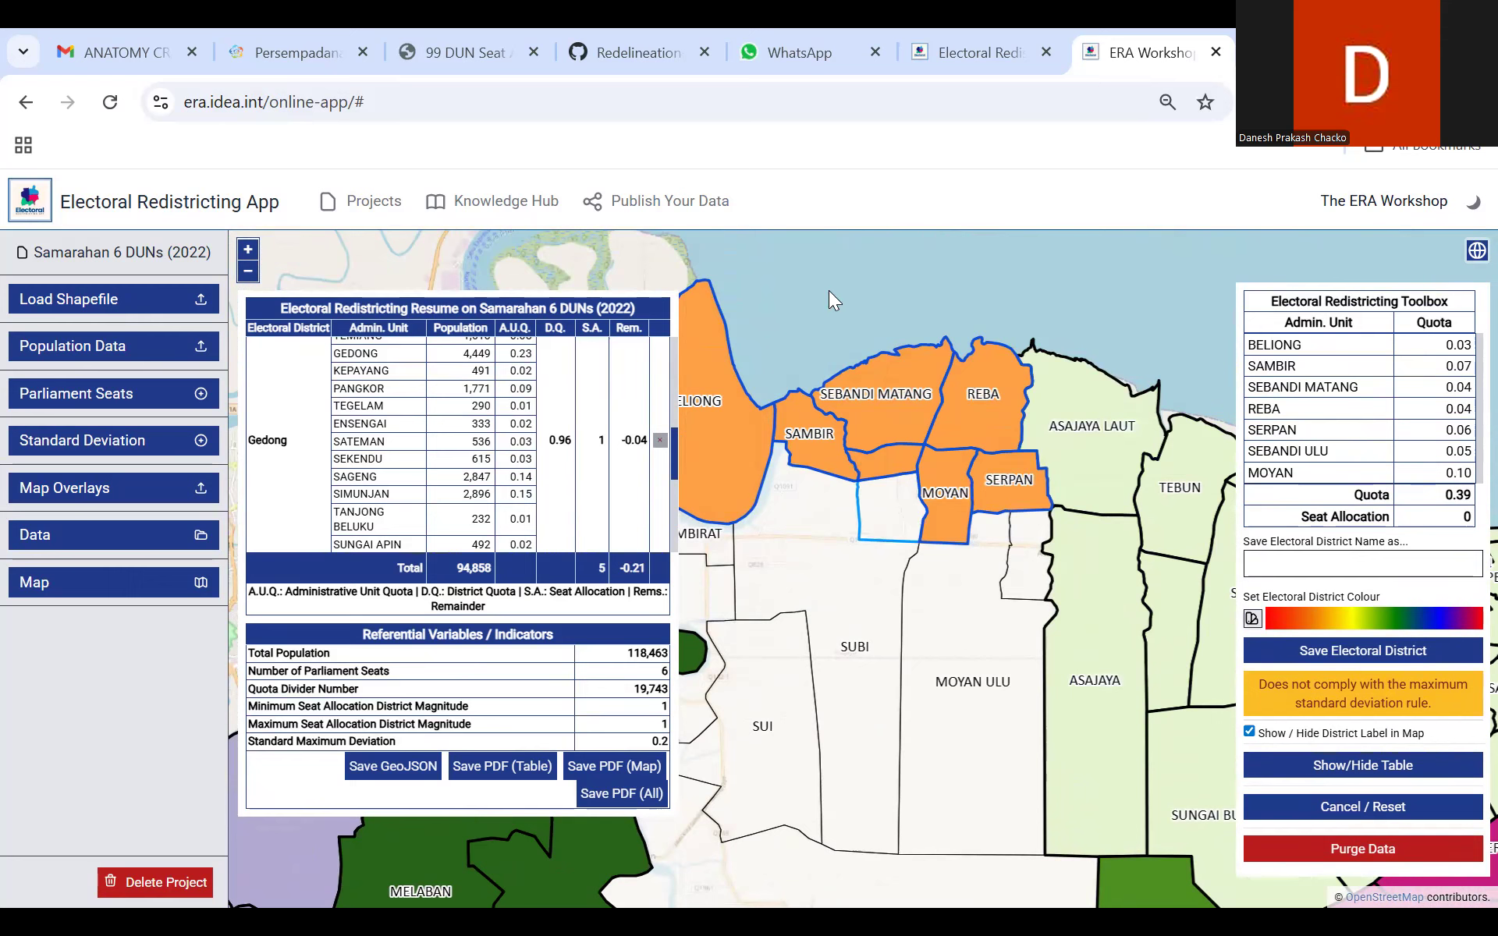
pyautogui.click(883, 498)
pyautogui.click(1047, 469)
# Step: Add Moyan Ulu, Subi and the small unlabelled area directly south of Serpan to the district selection
pyautogui.moveTo(1139, 508); pyautogui.dragTo(1127, 337)
pyautogui.click(953, 439)
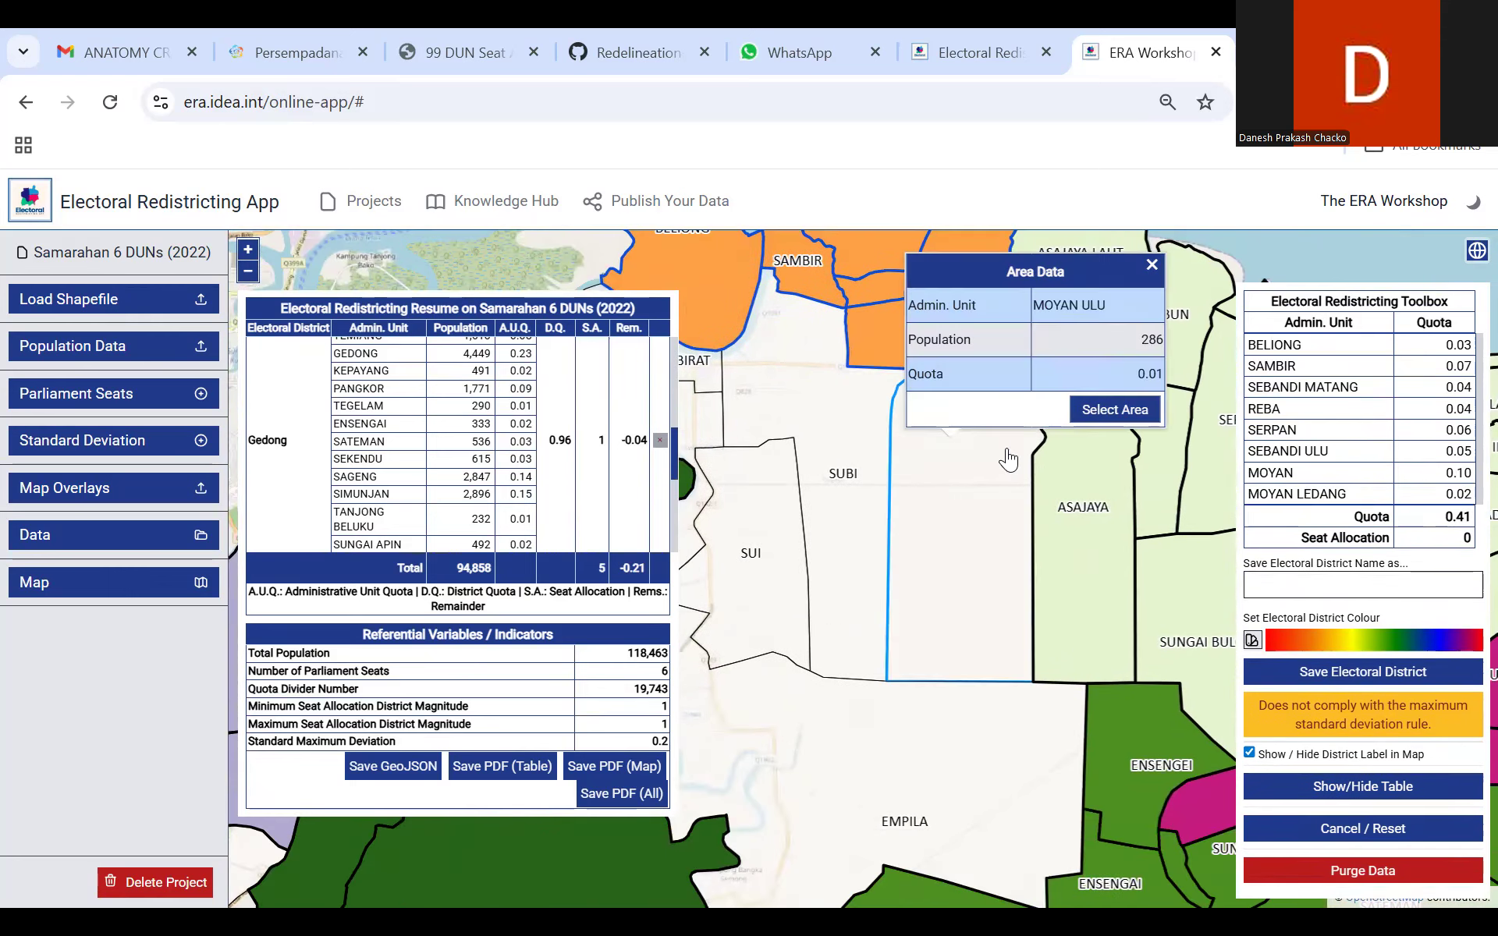
pyautogui.click(1099, 412)
pyautogui.click(839, 456)
pyautogui.click(1023, 421)
pyautogui.click(1036, 278)
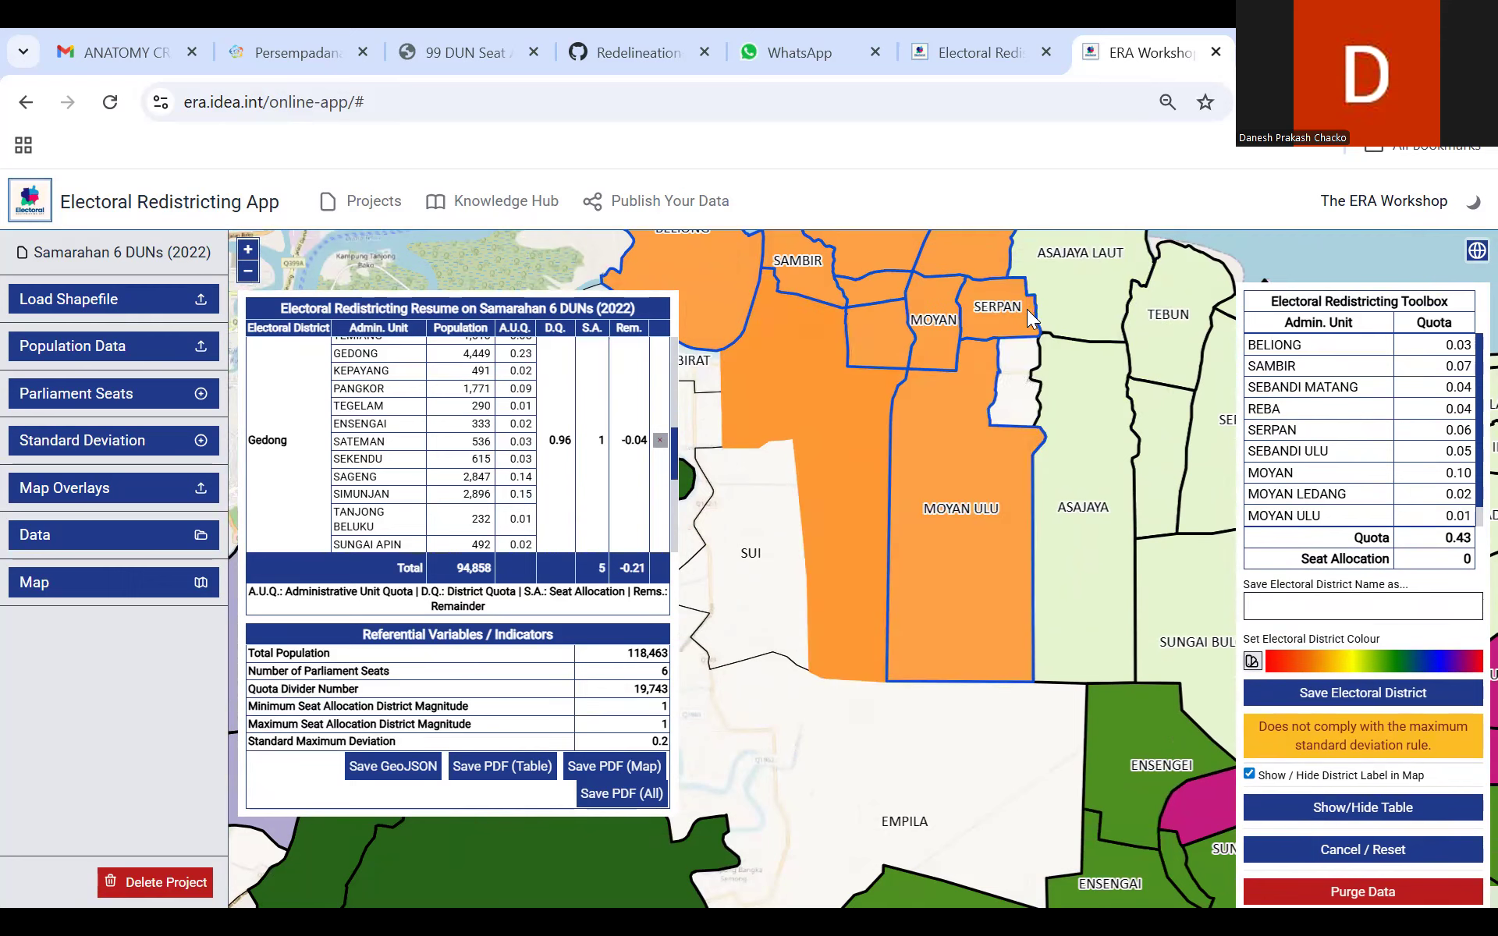
pyautogui.click(1013, 362)
pyautogui.click(1173, 361)
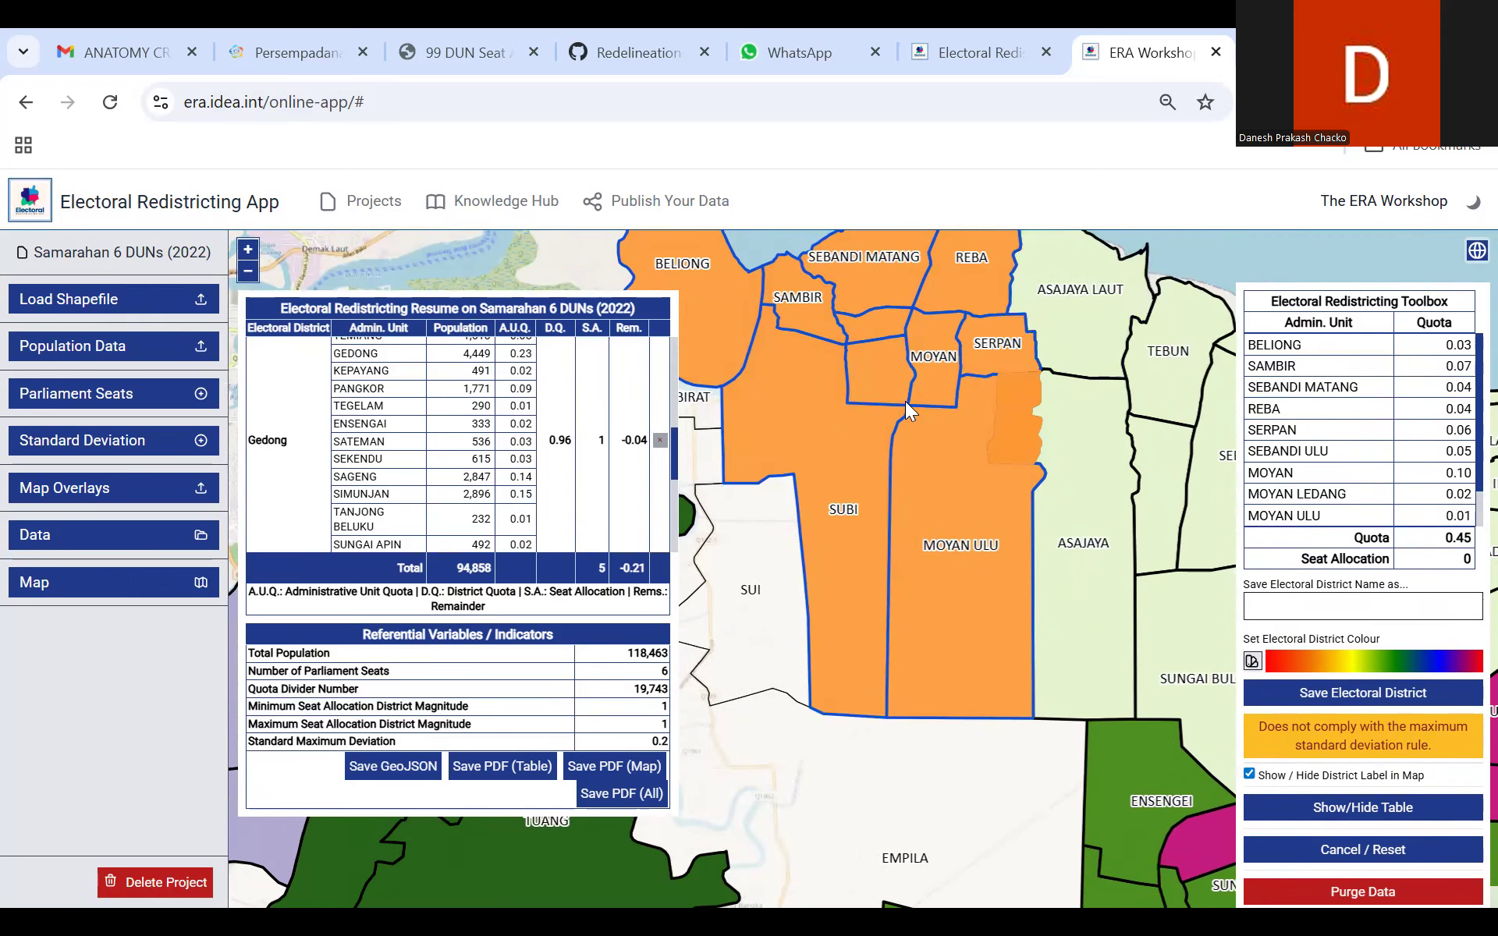
# Step: Add the Tanjung Apong, Tambirat and Tambey areas between Tuang and Subi to the district selection
pyautogui.moveTo(905, 401); pyautogui.dragTo(943, 425)
pyautogui.click(764, 318)
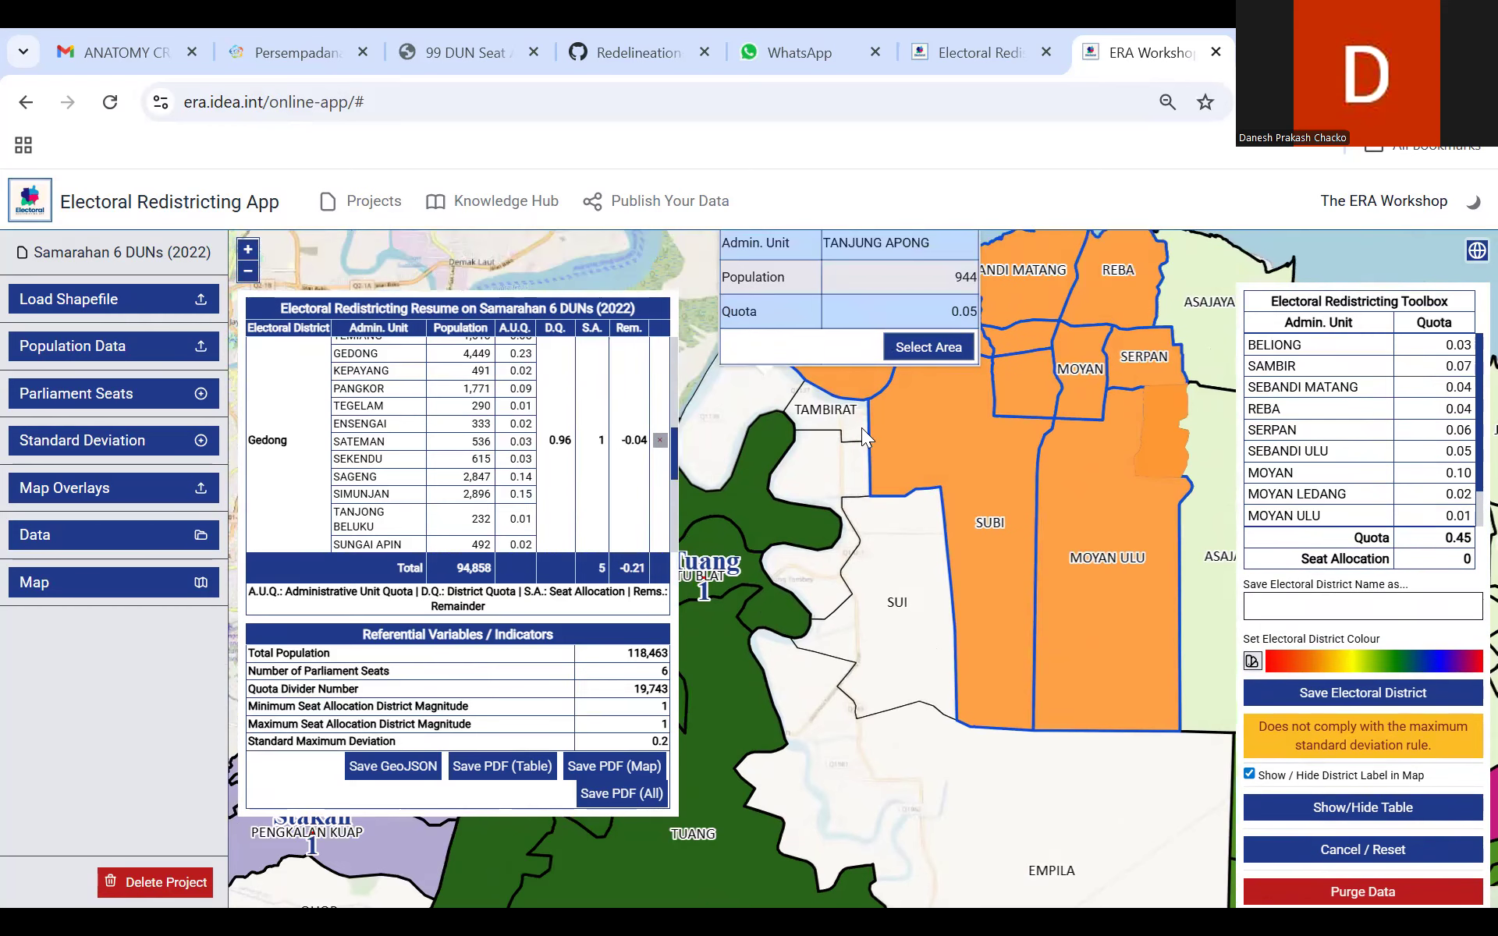
pyautogui.click(828, 422)
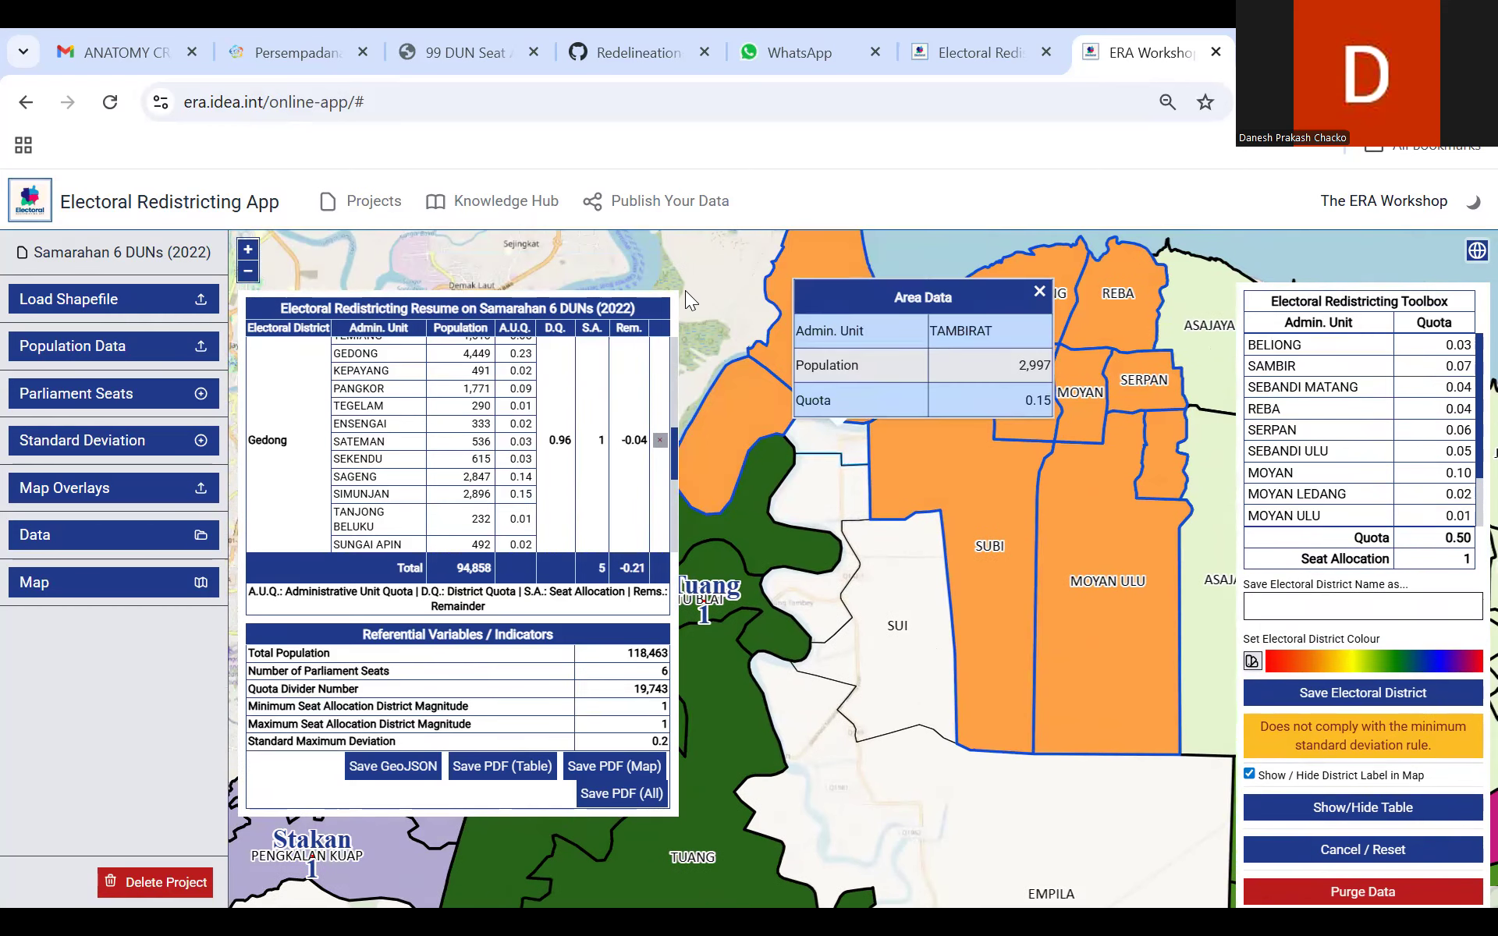
pyautogui.moveTo(802, 428); pyautogui.dragTo(802, 430)
pyautogui.click(865, 492)
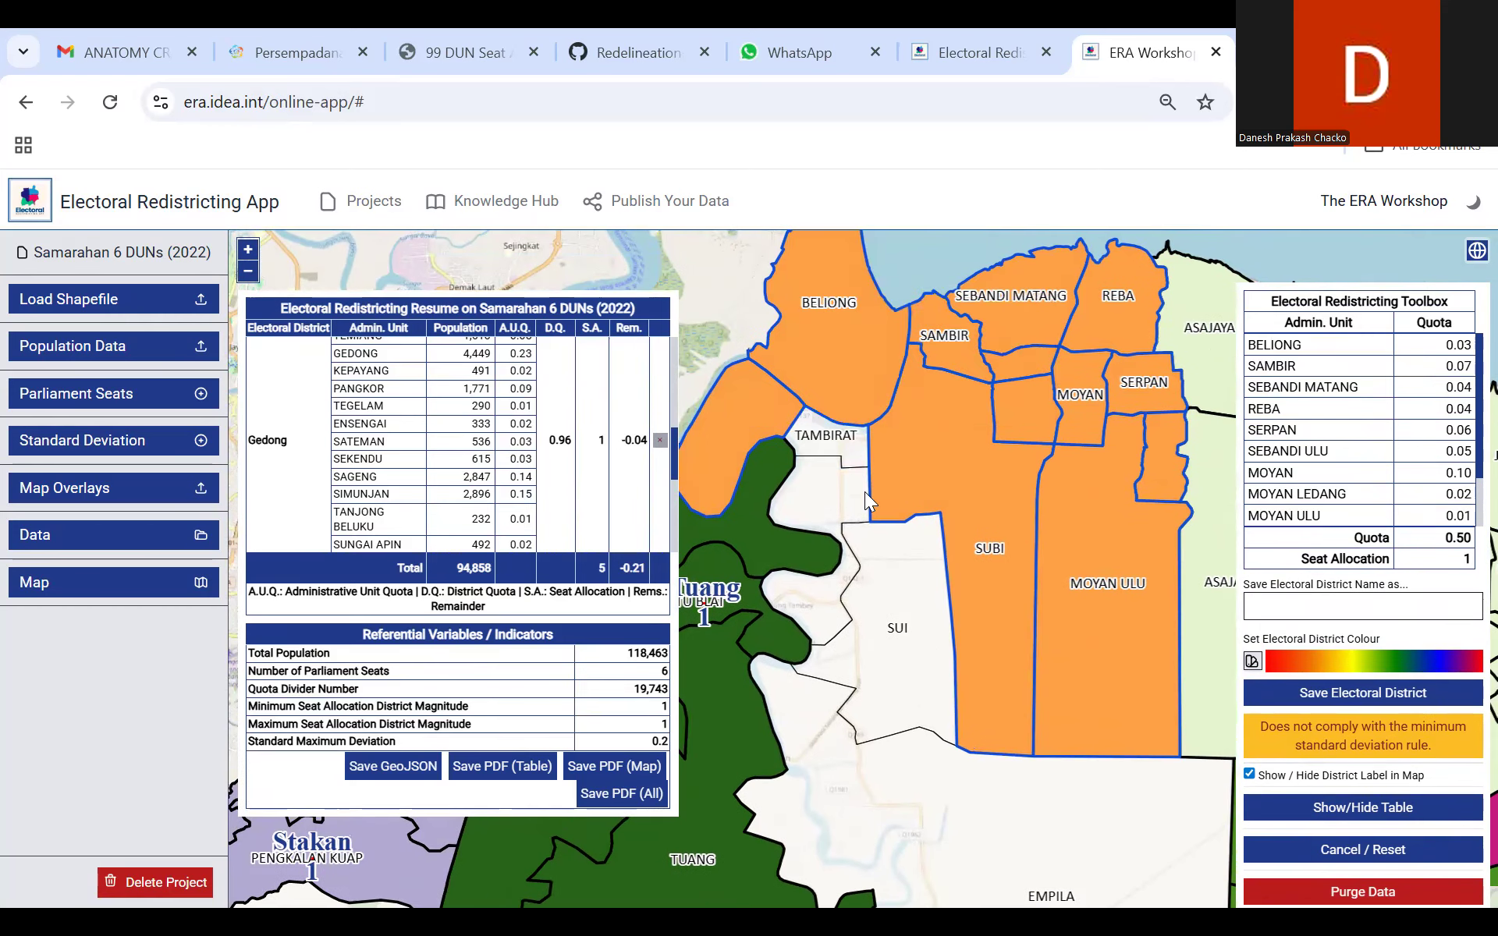
pyautogui.click(841, 450)
pyautogui.click(995, 422)
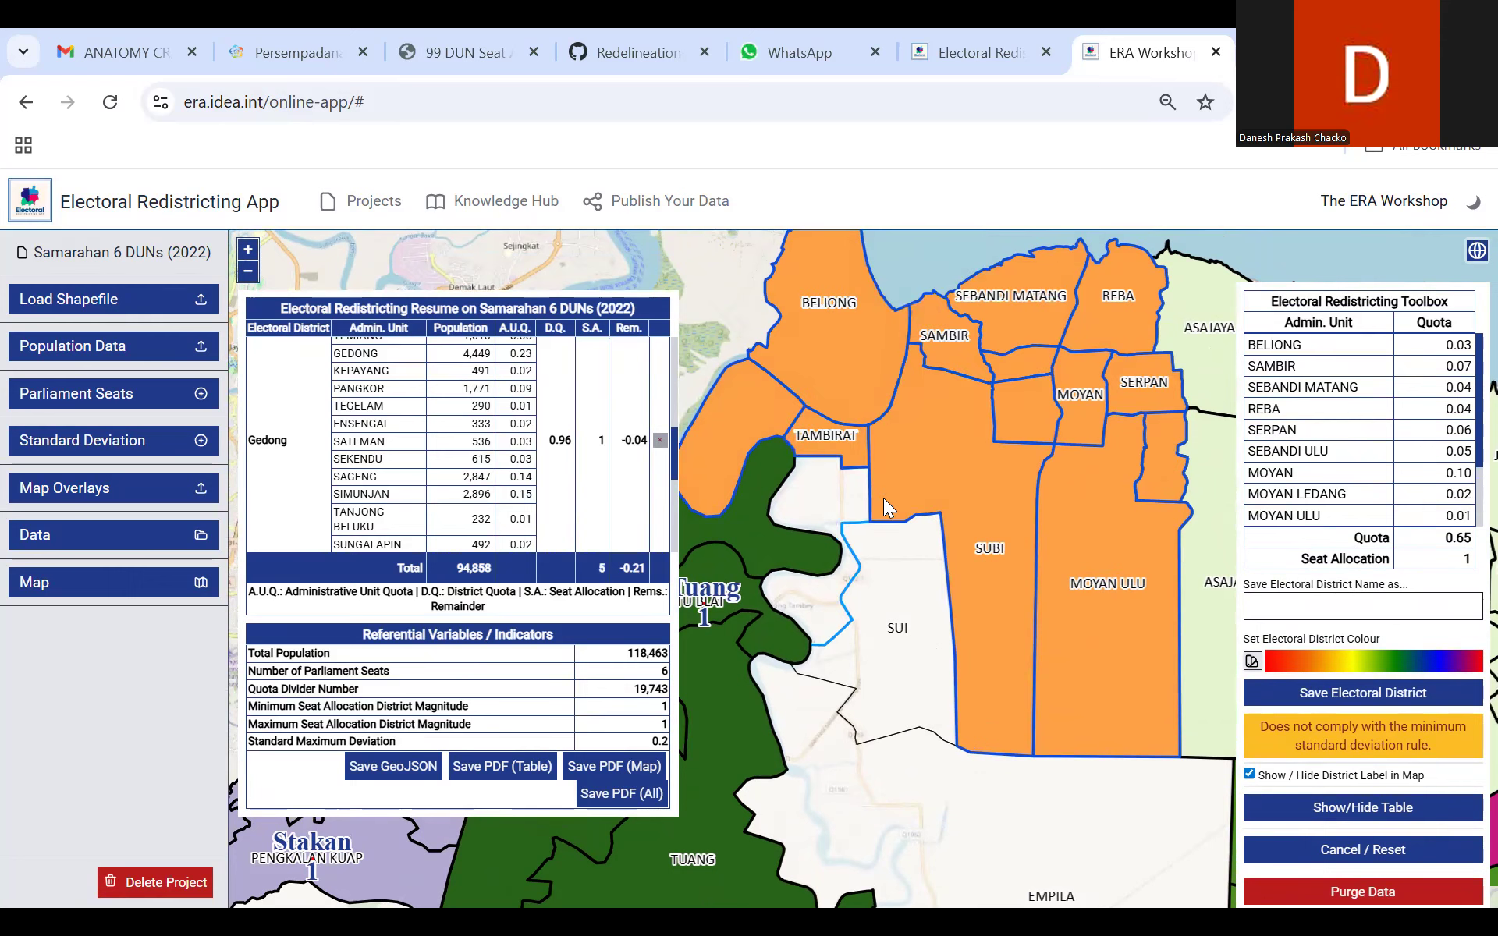
pyautogui.click(810, 479)
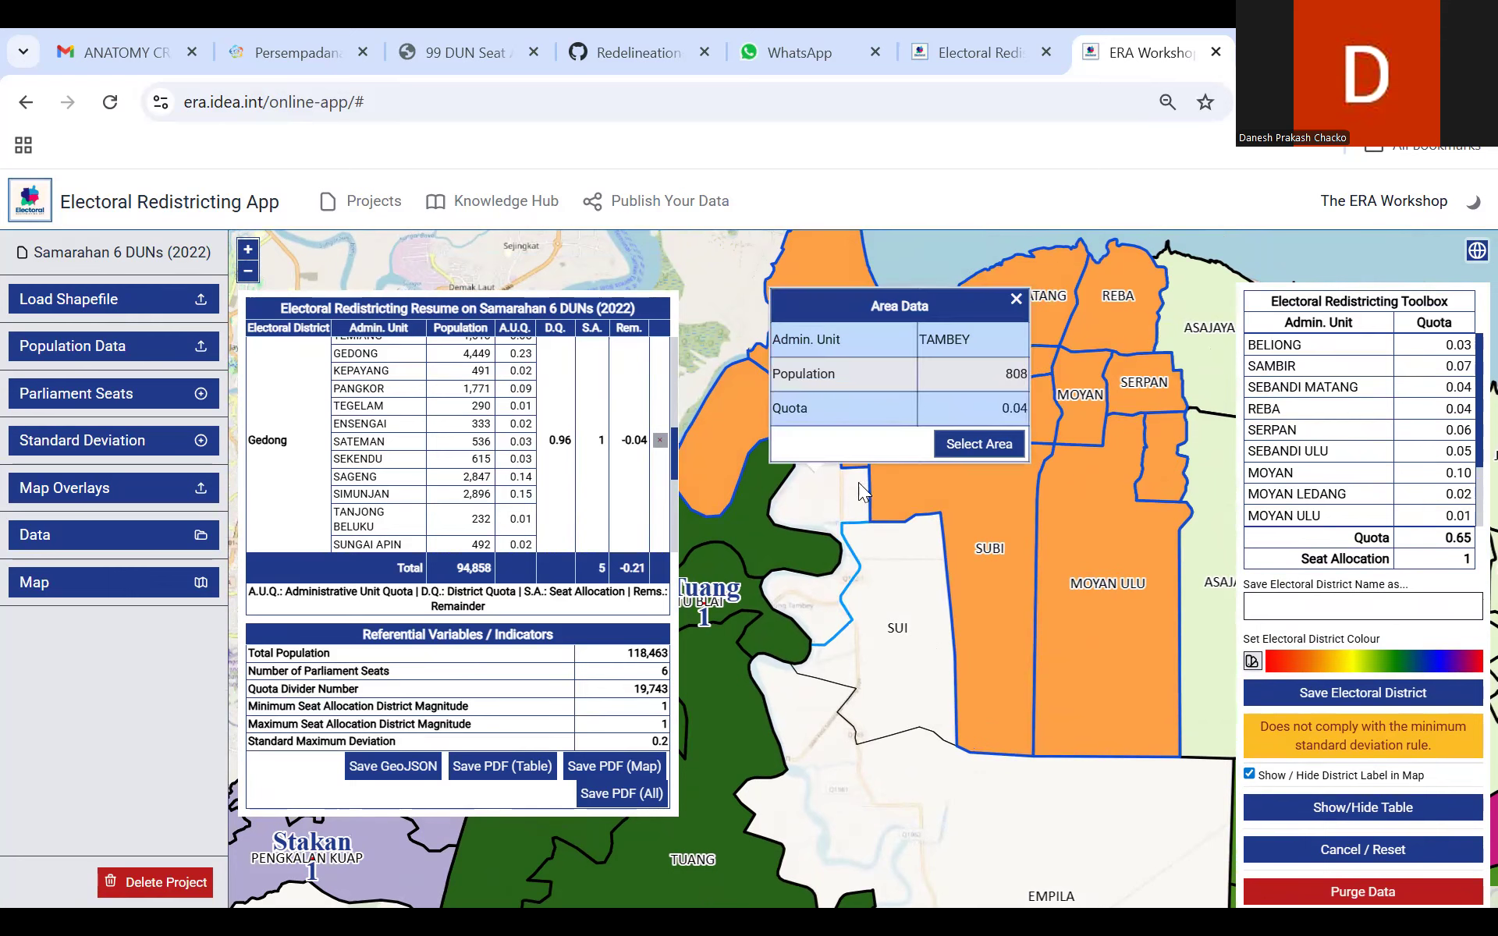
pyautogui.click(966, 462)
# Step: Add the Sui area and the large southern Empila area to the district selection
pyautogui.moveTo(809, 571); pyautogui.dragTo(813, 350)
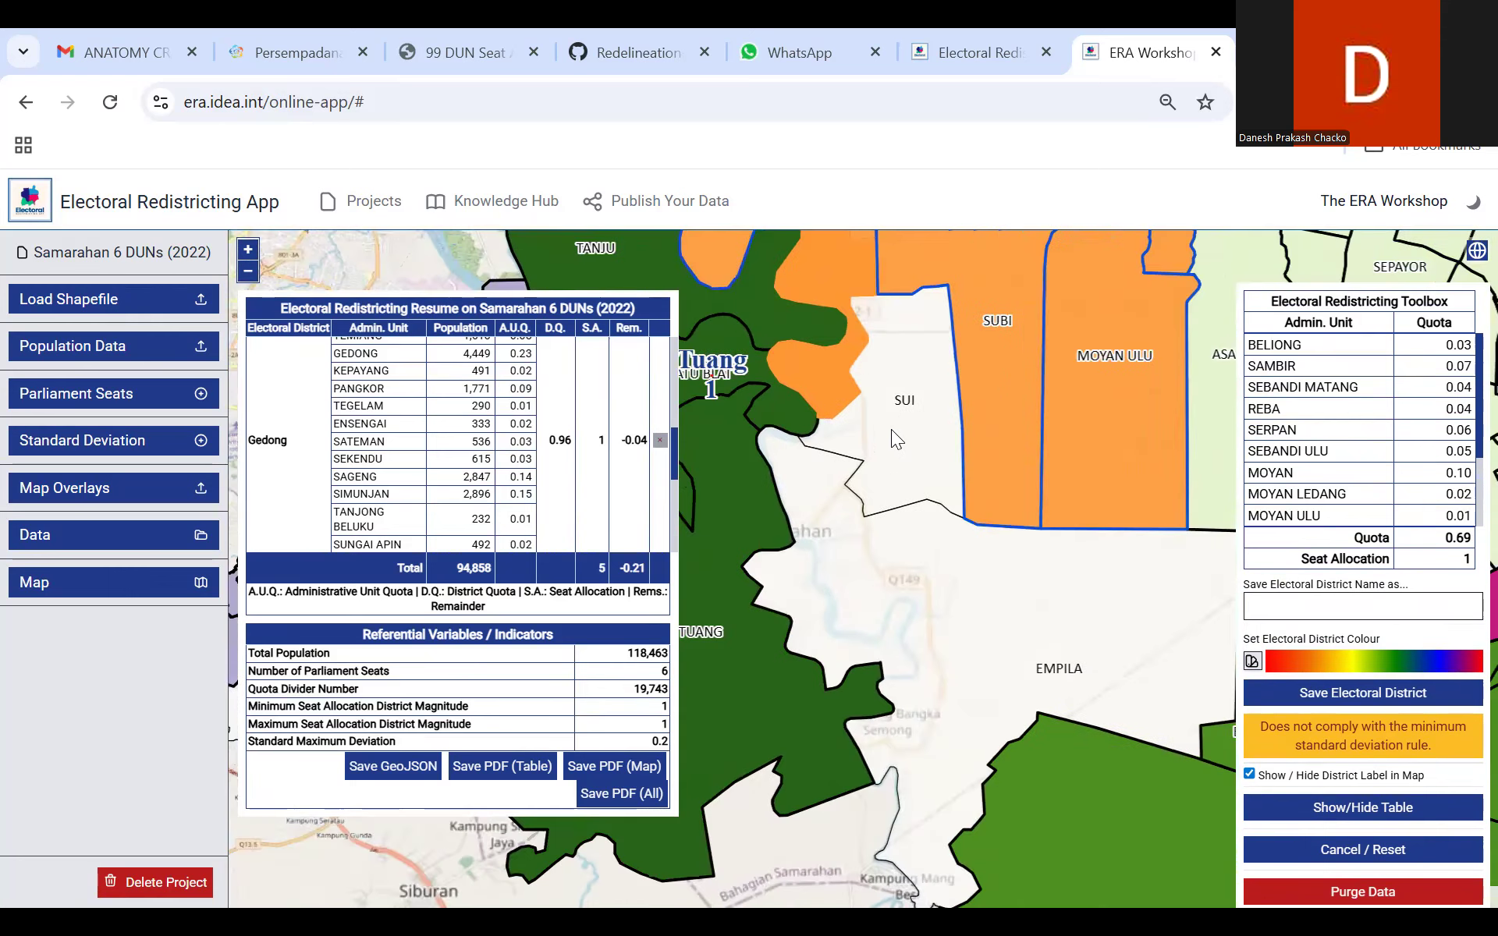
pyautogui.click(891, 429)
pyautogui.click(1042, 403)
pyautogui.click(920, 538)
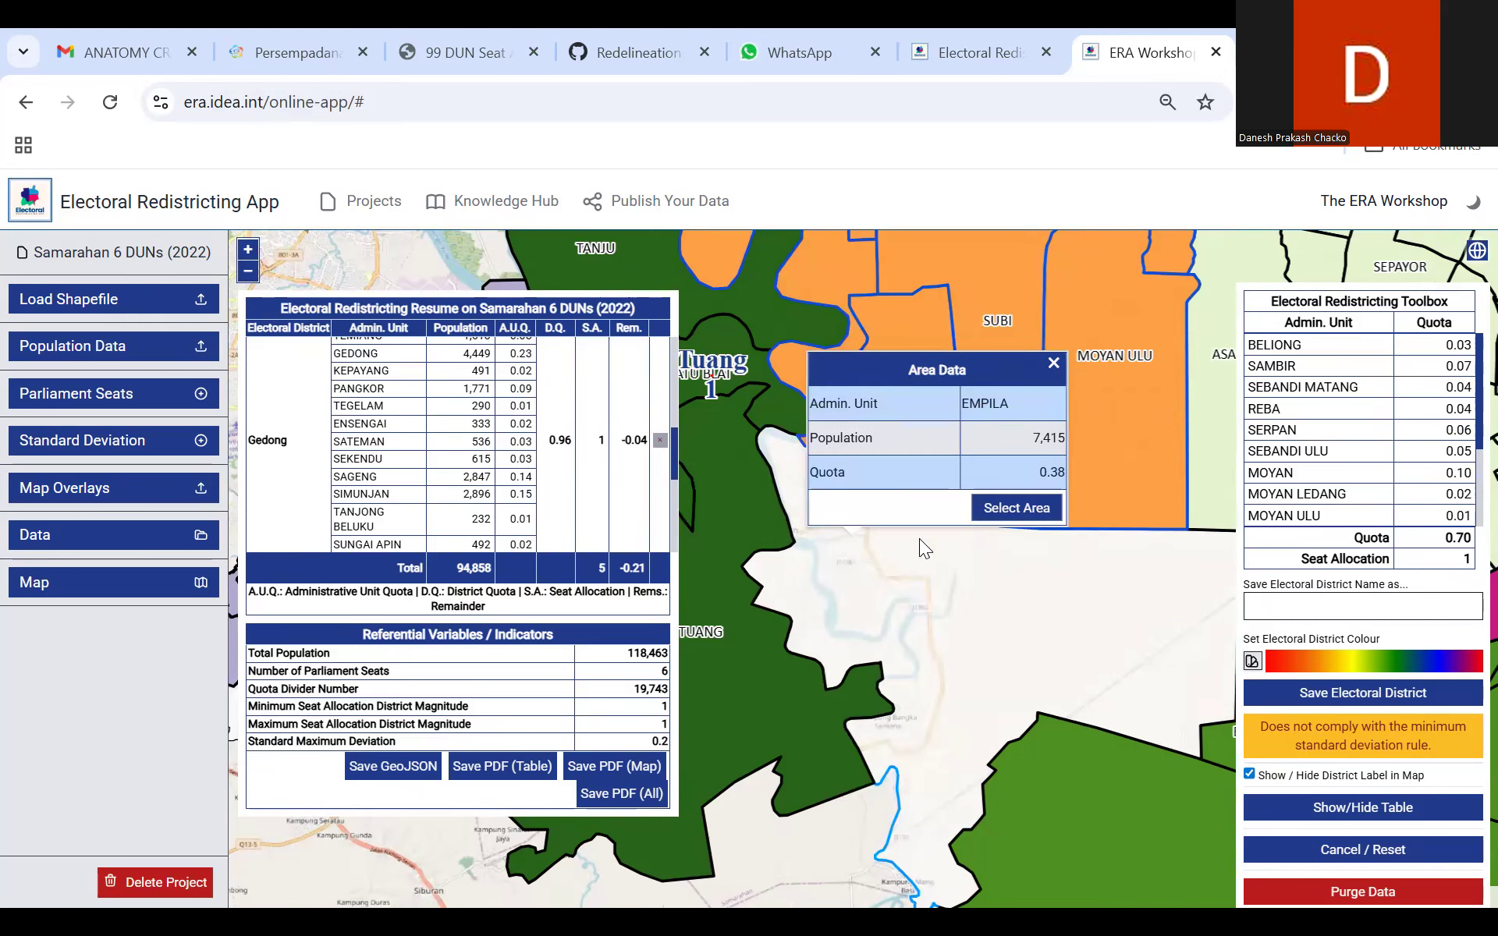
pyautogui.click(1009, 513)
# Step: Save the selected areas as the electoral district Empila
pyautogui.moveTo(862, 839); pyautogui.dragTo(866, 766)
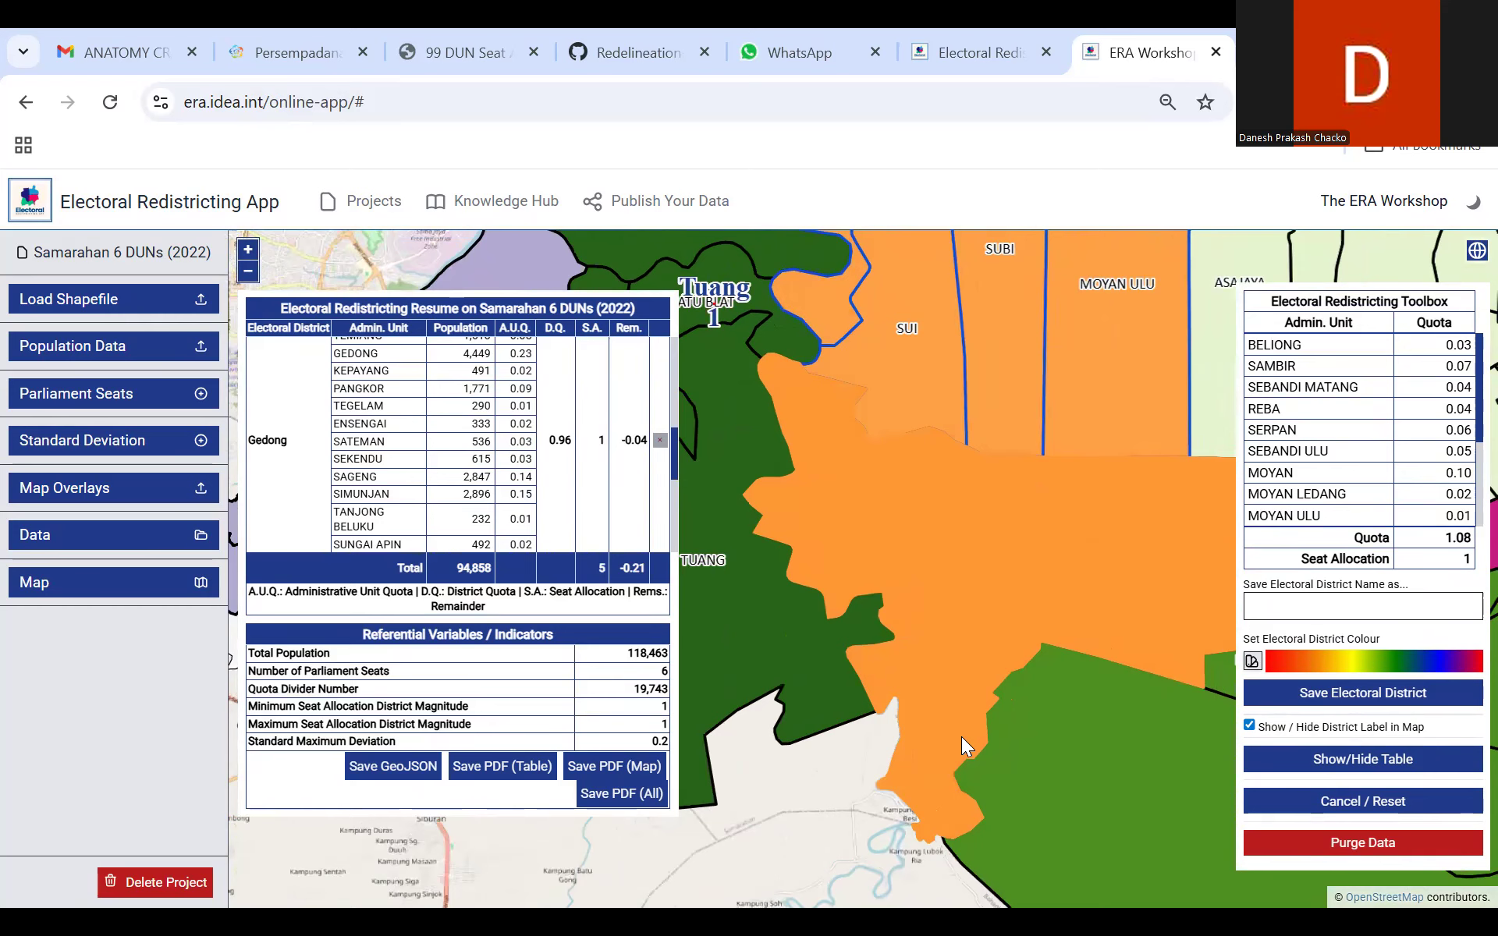
pyautogui.click(1324, 606)
pyautogui.write('pila')
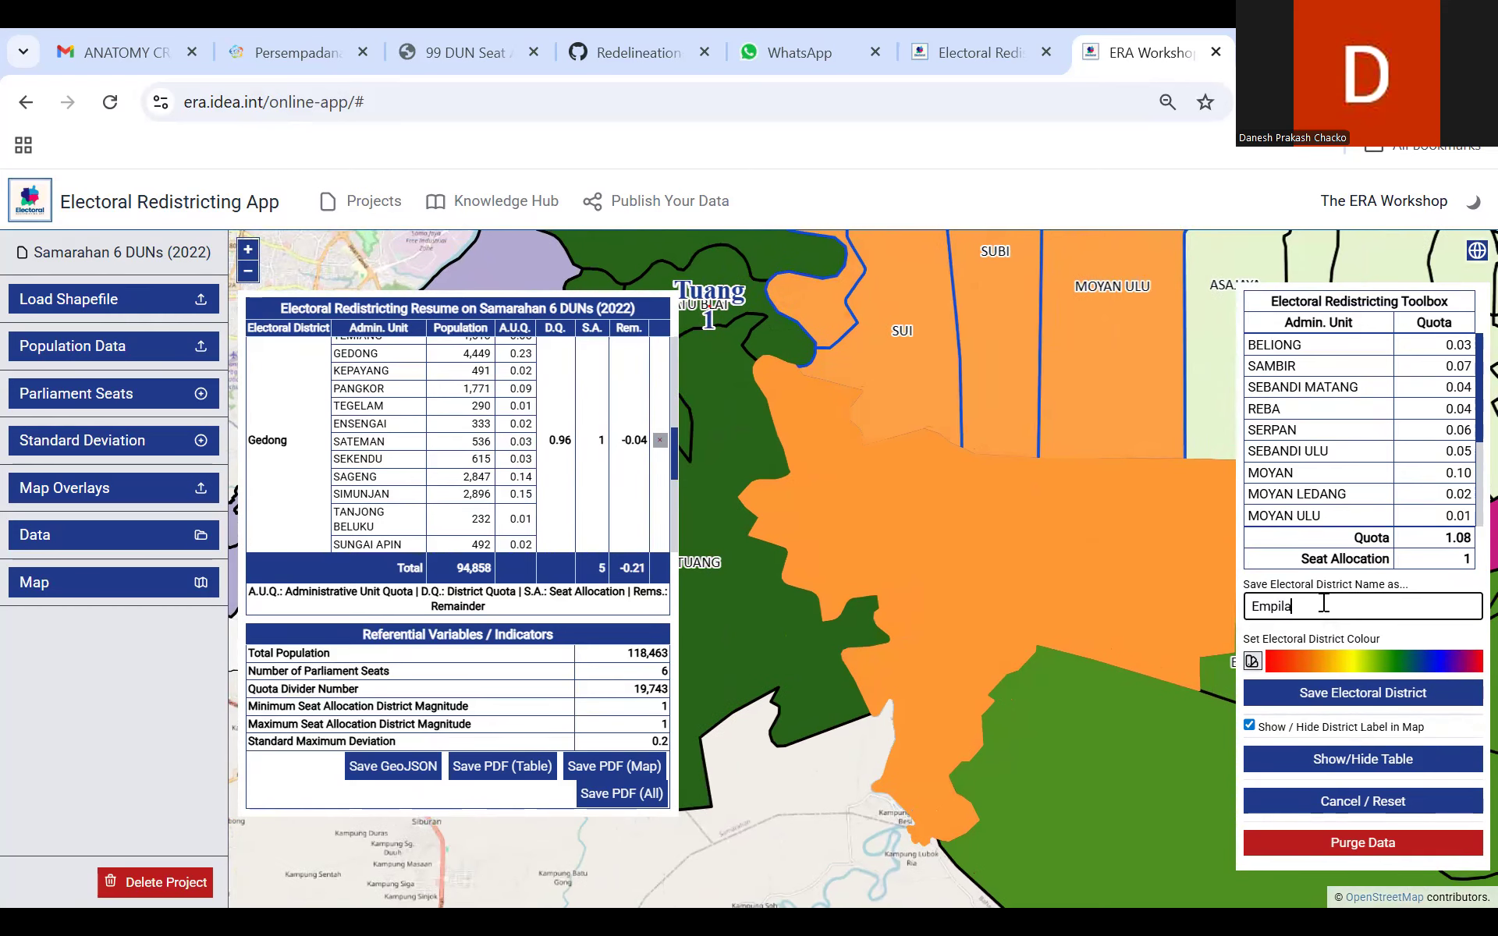
pyautogui.click(1343, 698)
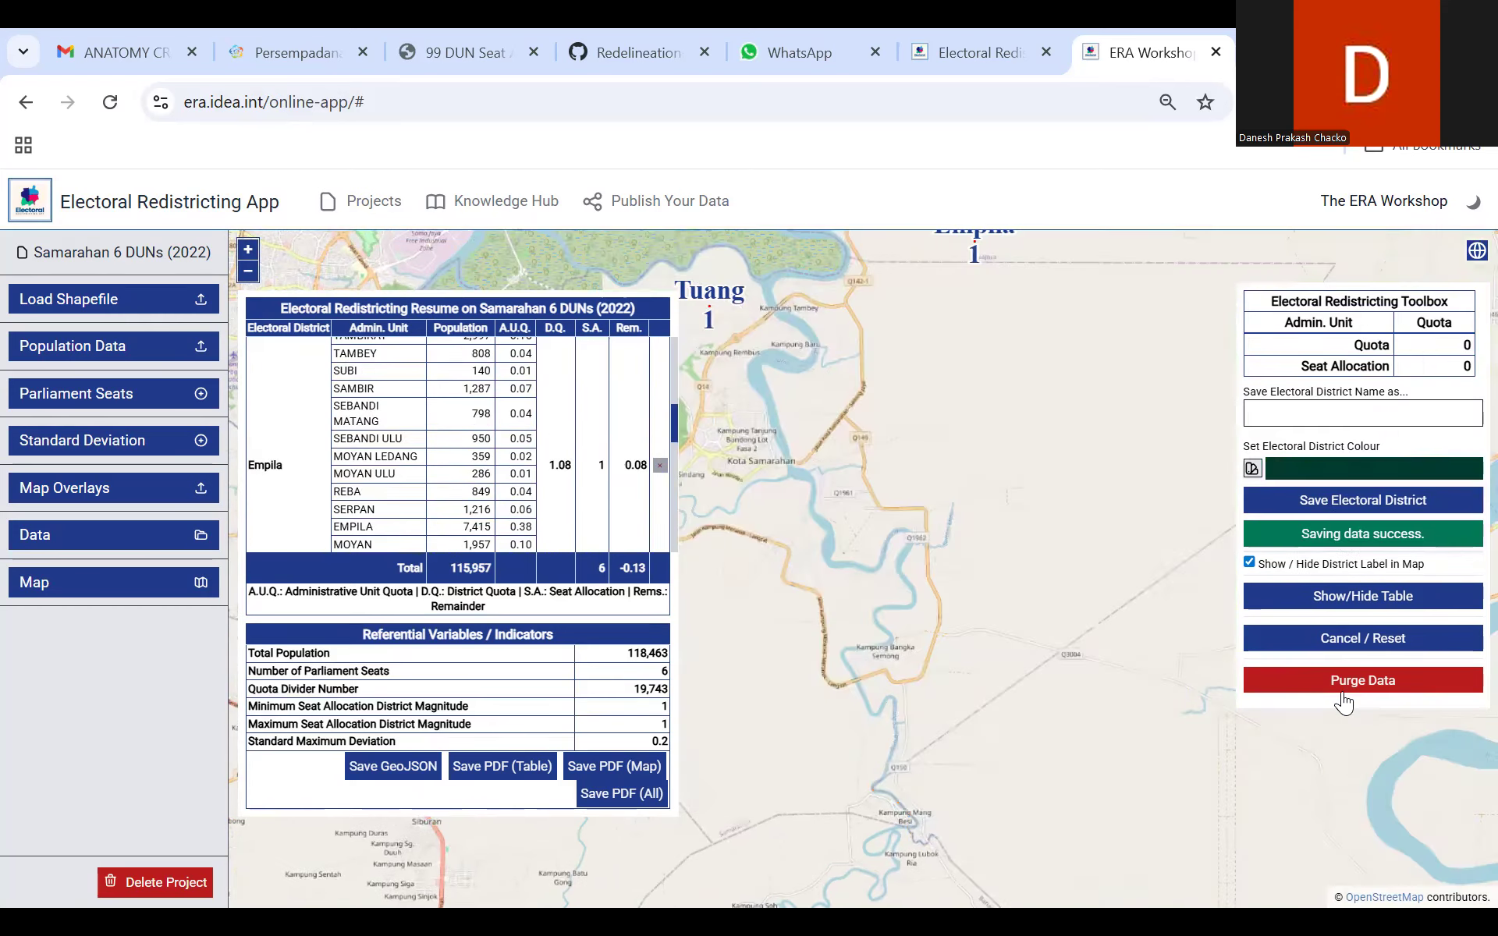
# Step: Review all six districts on the map and compare their boundaries with the Sarawak Daerah overlay, hiding it again when done
pyautogui.click(247, 271)
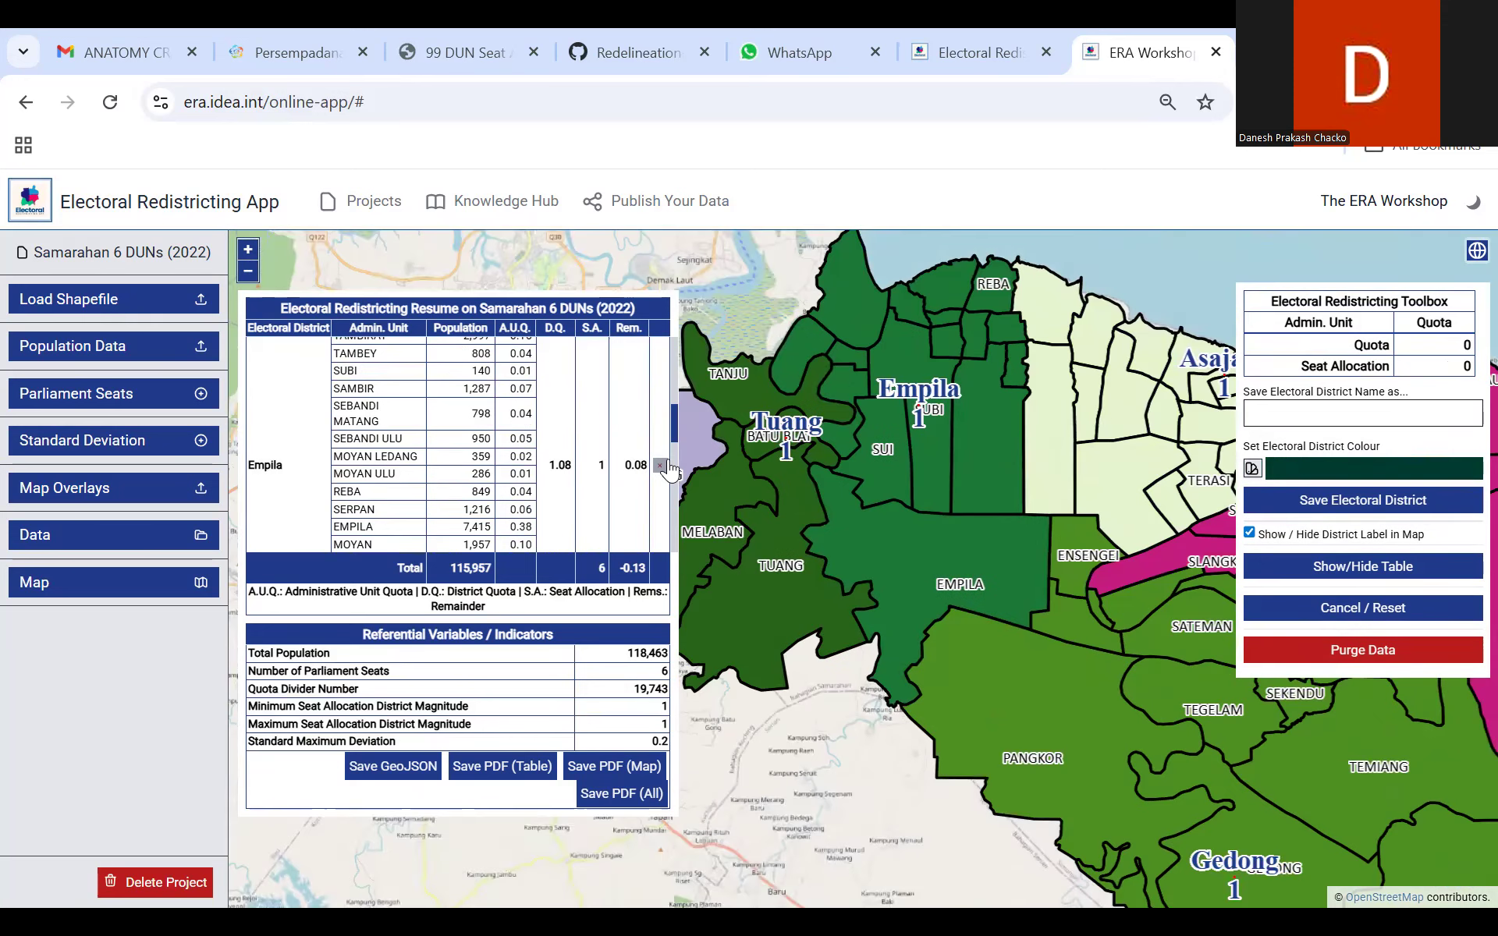
pyautogui.moveTo(823, 789); pyautogui.dragTo(965, 777)
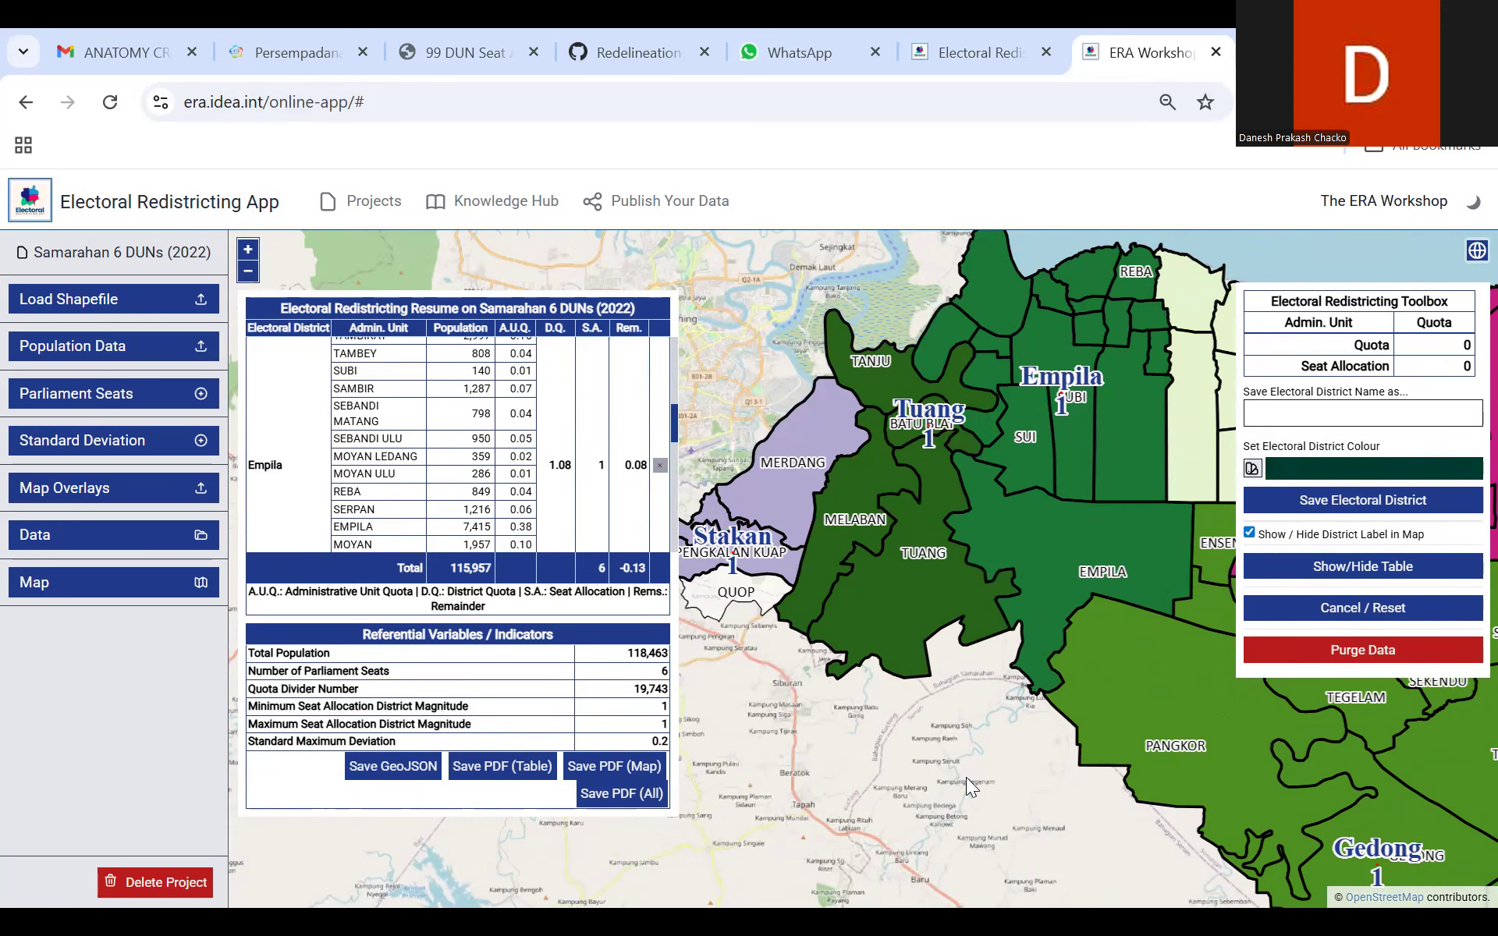
pyautogui.click(247, 271)
pyautogui.moveTo(850, 712); pyautogui.dragTo(772, 710)
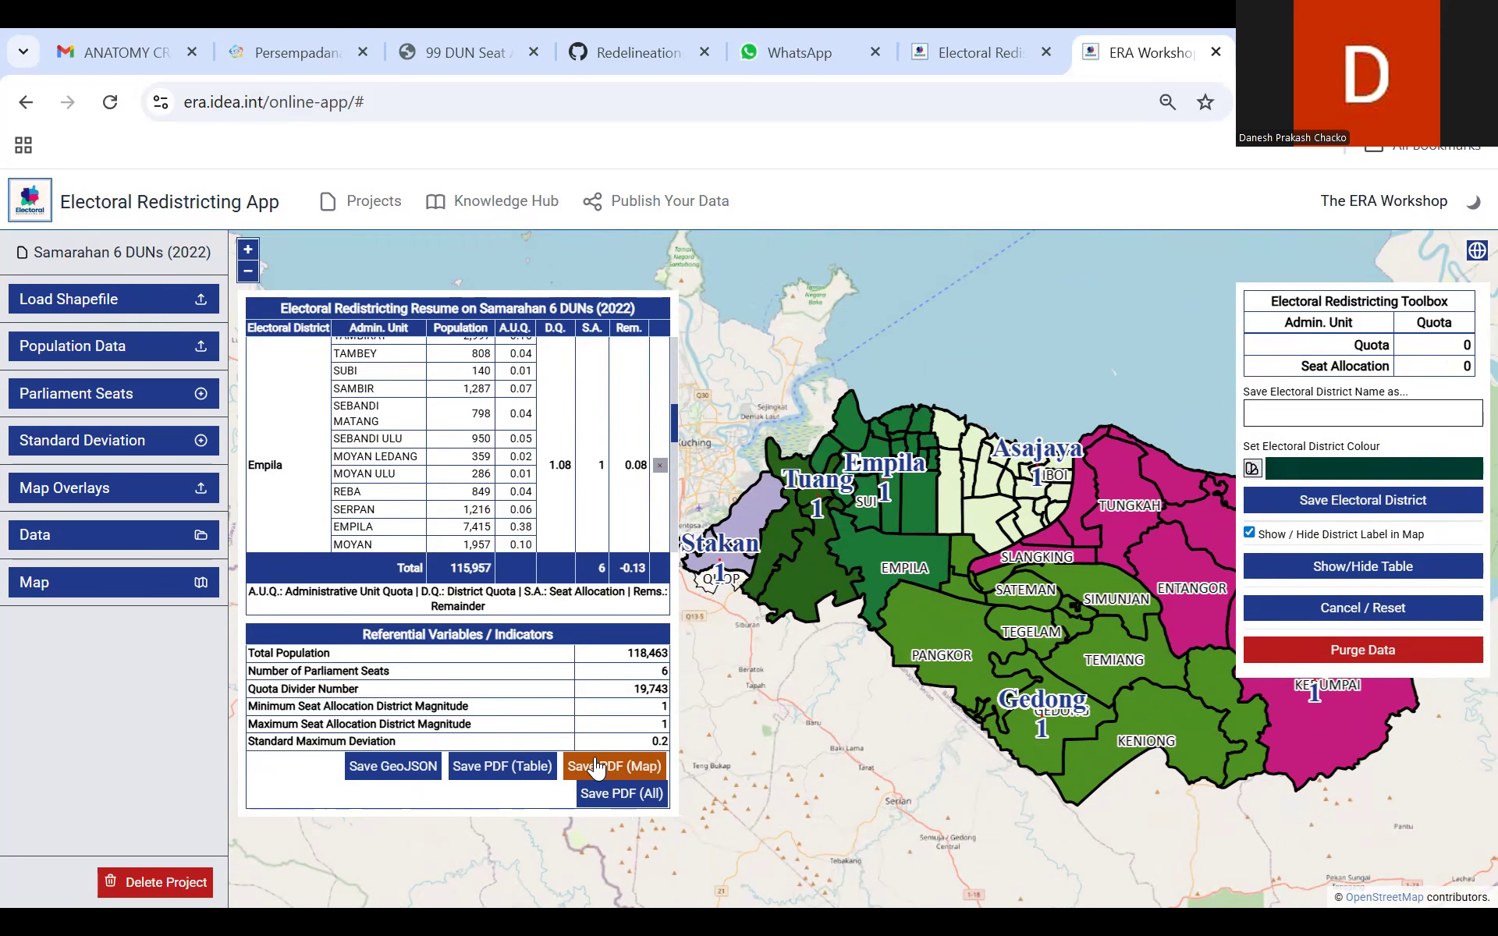
pyautogui.moveTo(875, 735); pyautogui.dragTo(821, 746)
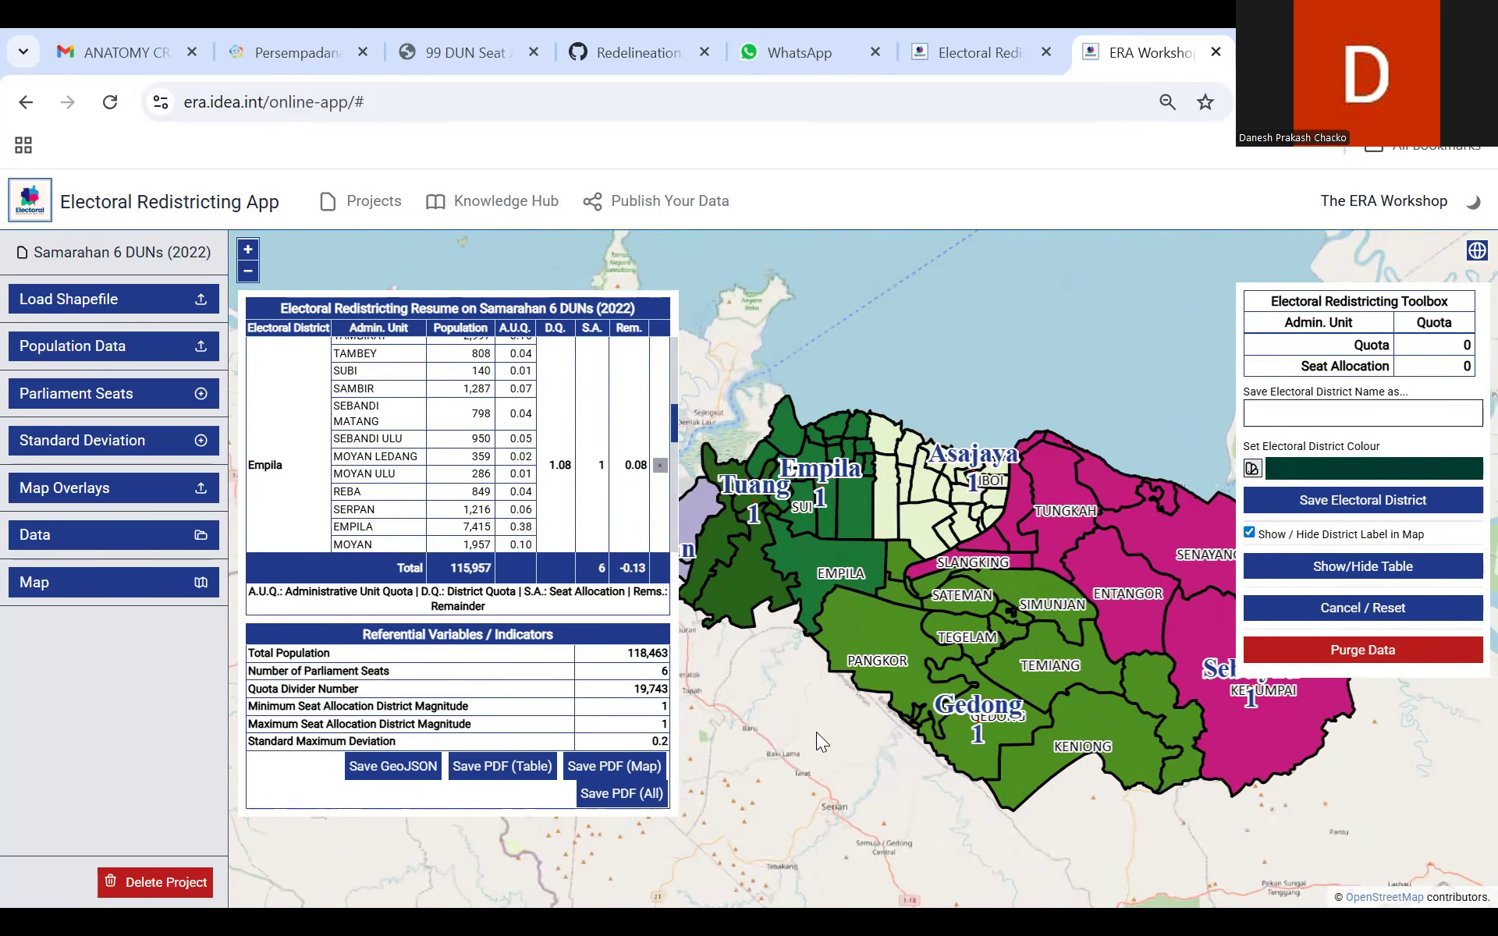
pyautogui.click(1476, 250)
pyautogui.click(1283, 357)
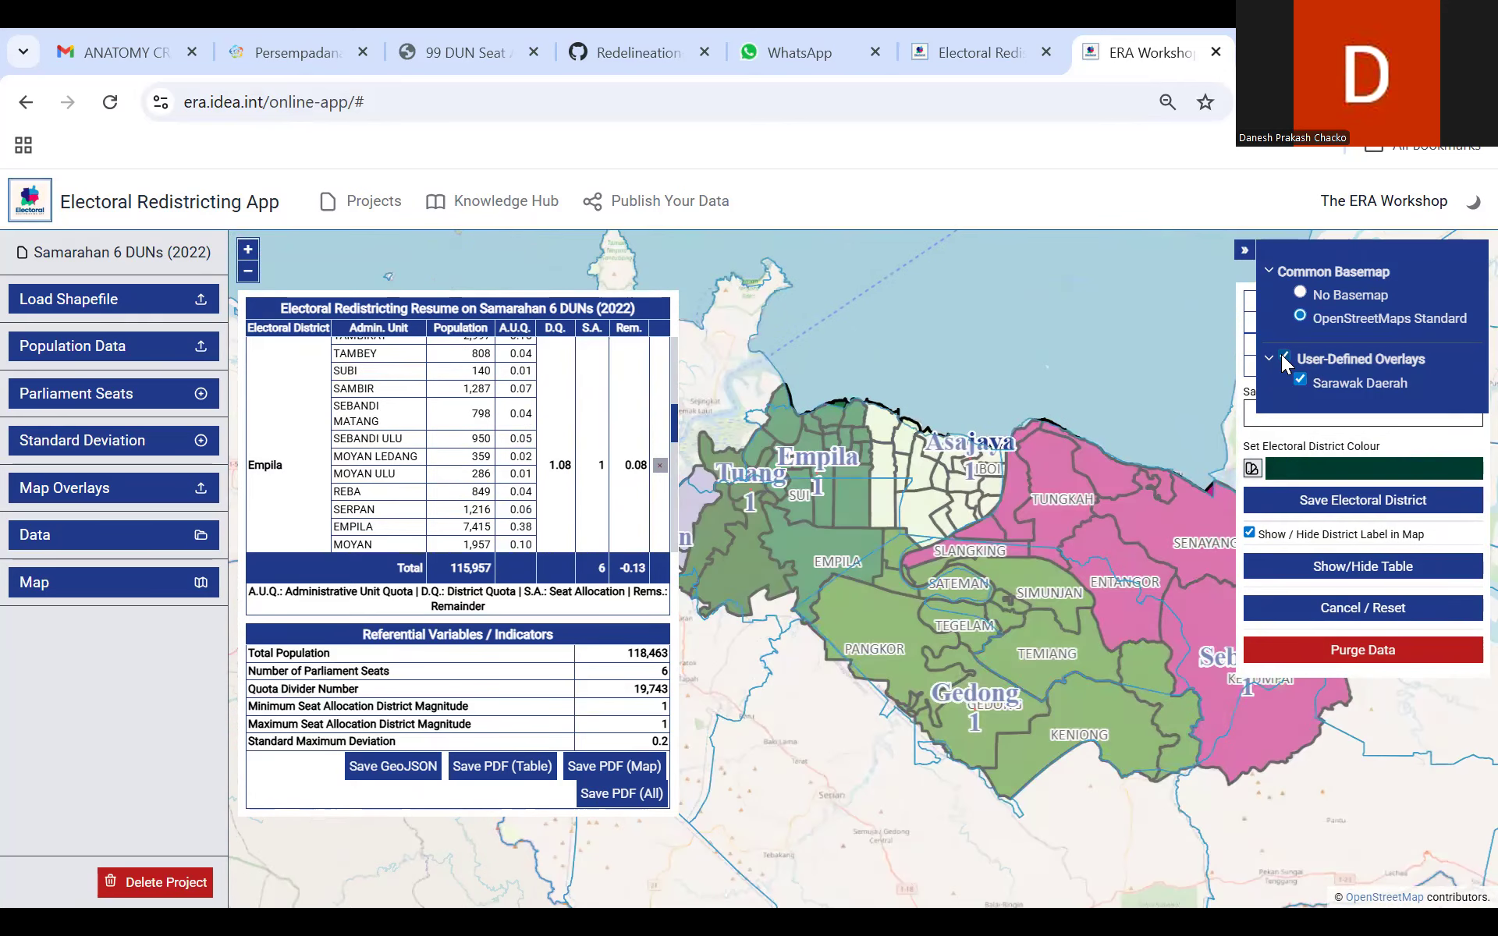
pyautogui.moveTo(873, 370); pyautogui.dragTo(936, 345)
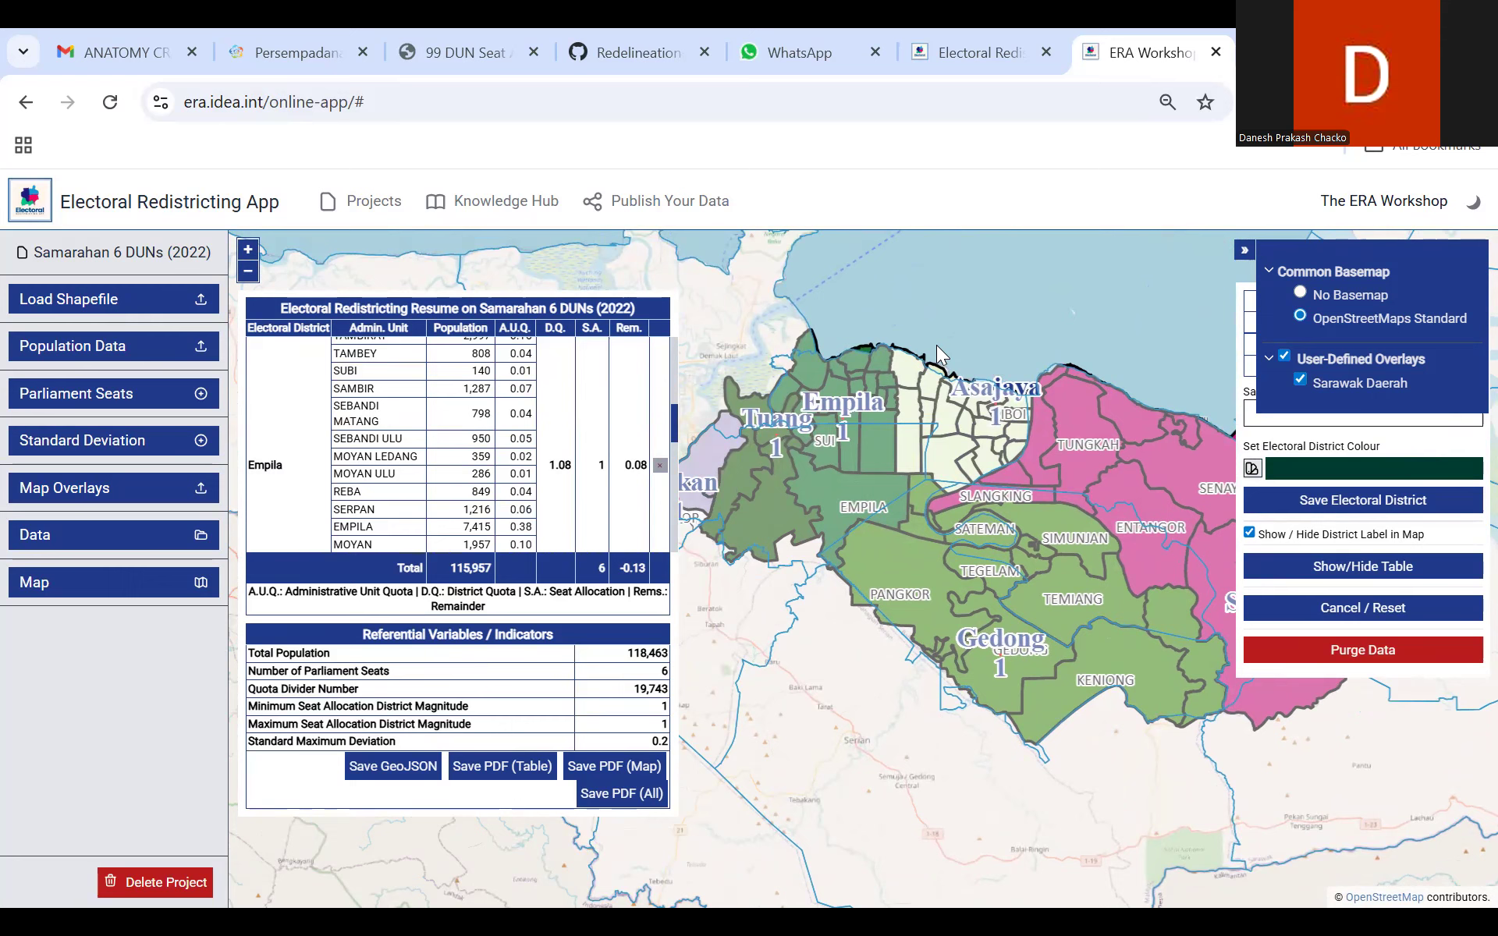
pyautogui.moveTo(936, 345); pyautogui.dragTo(771, 310)
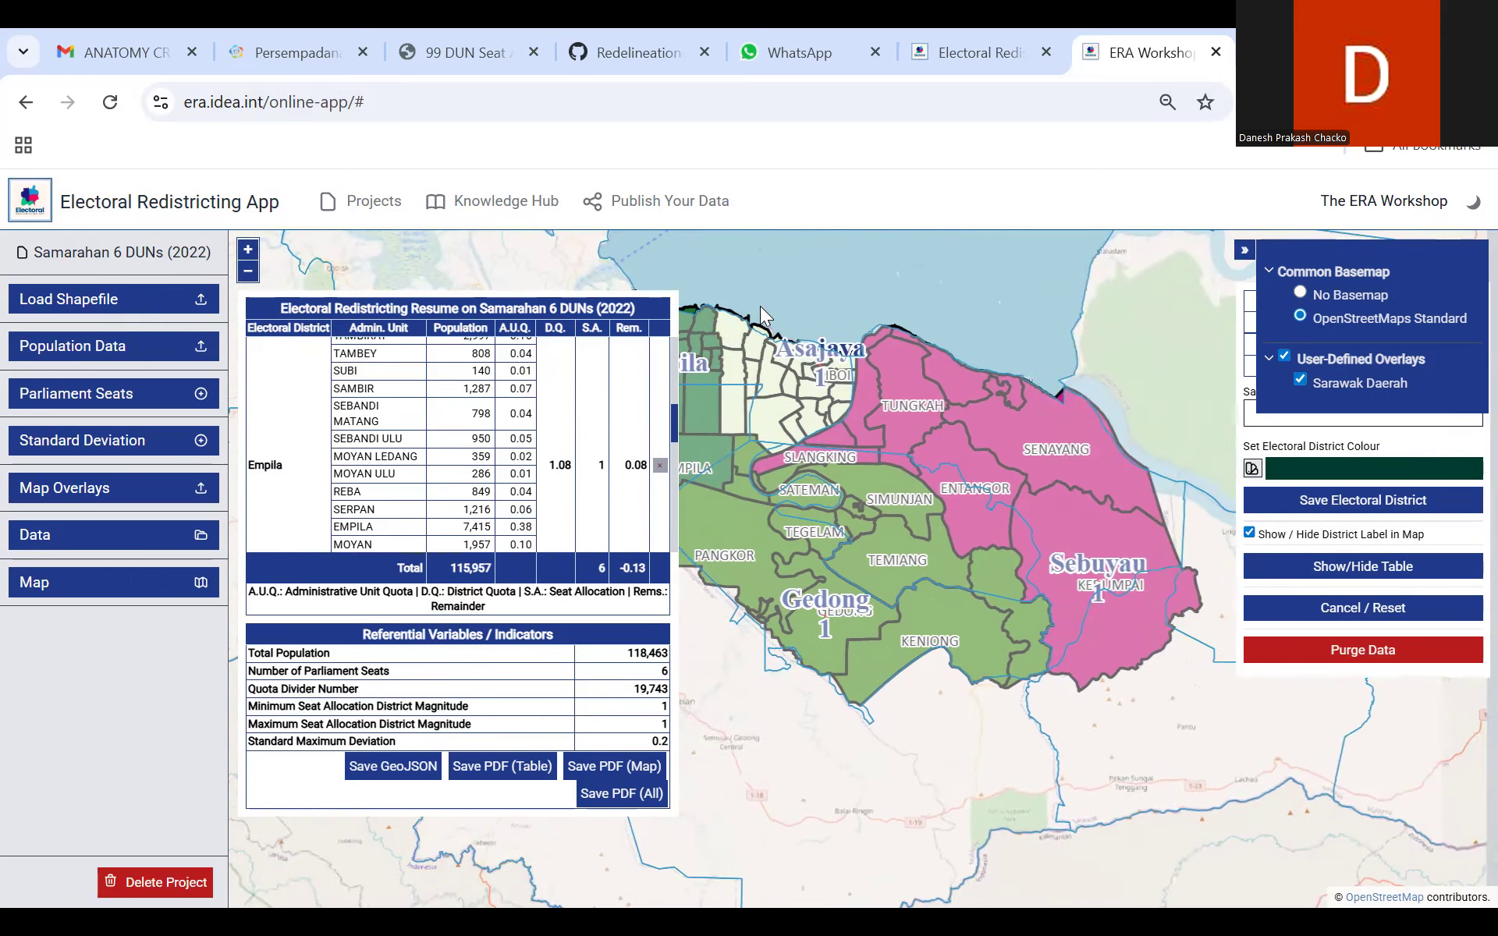
pyautogui.moveTo(760, 305); pyautogui.dragTo(855, 307)
pyautogui.scroll(-3, 934, 338)
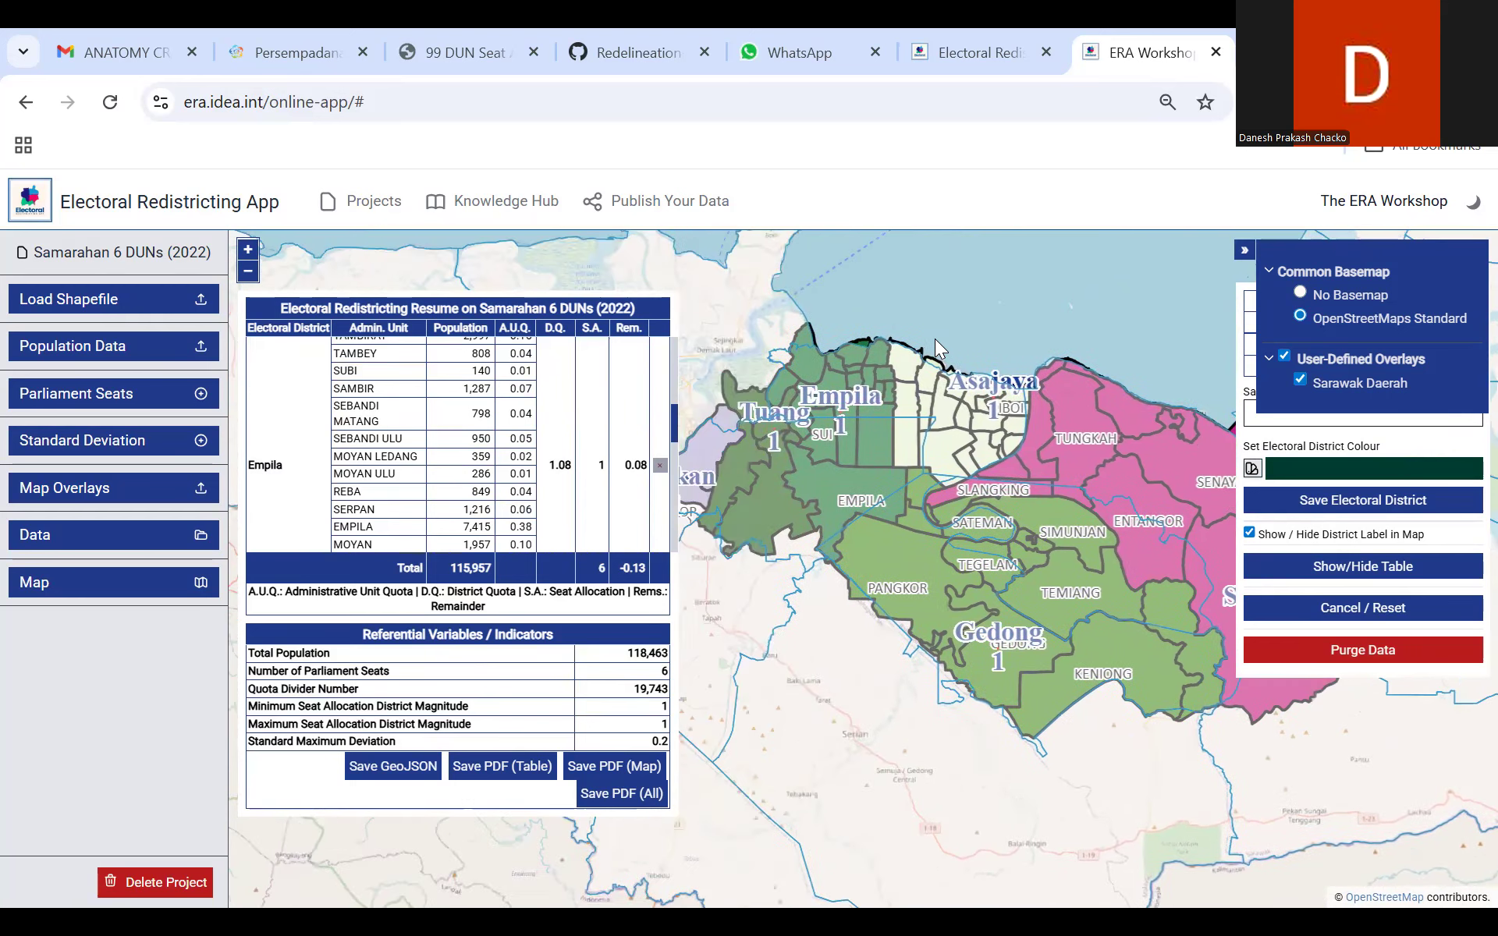
pyautogui.click(247, 255)
pyautogui.moveTo(894, 468); pyautogui.dragTo(828, 616)
pyautogui.moveTo(1030, 329); pyautogui.dragTo(936, 359)
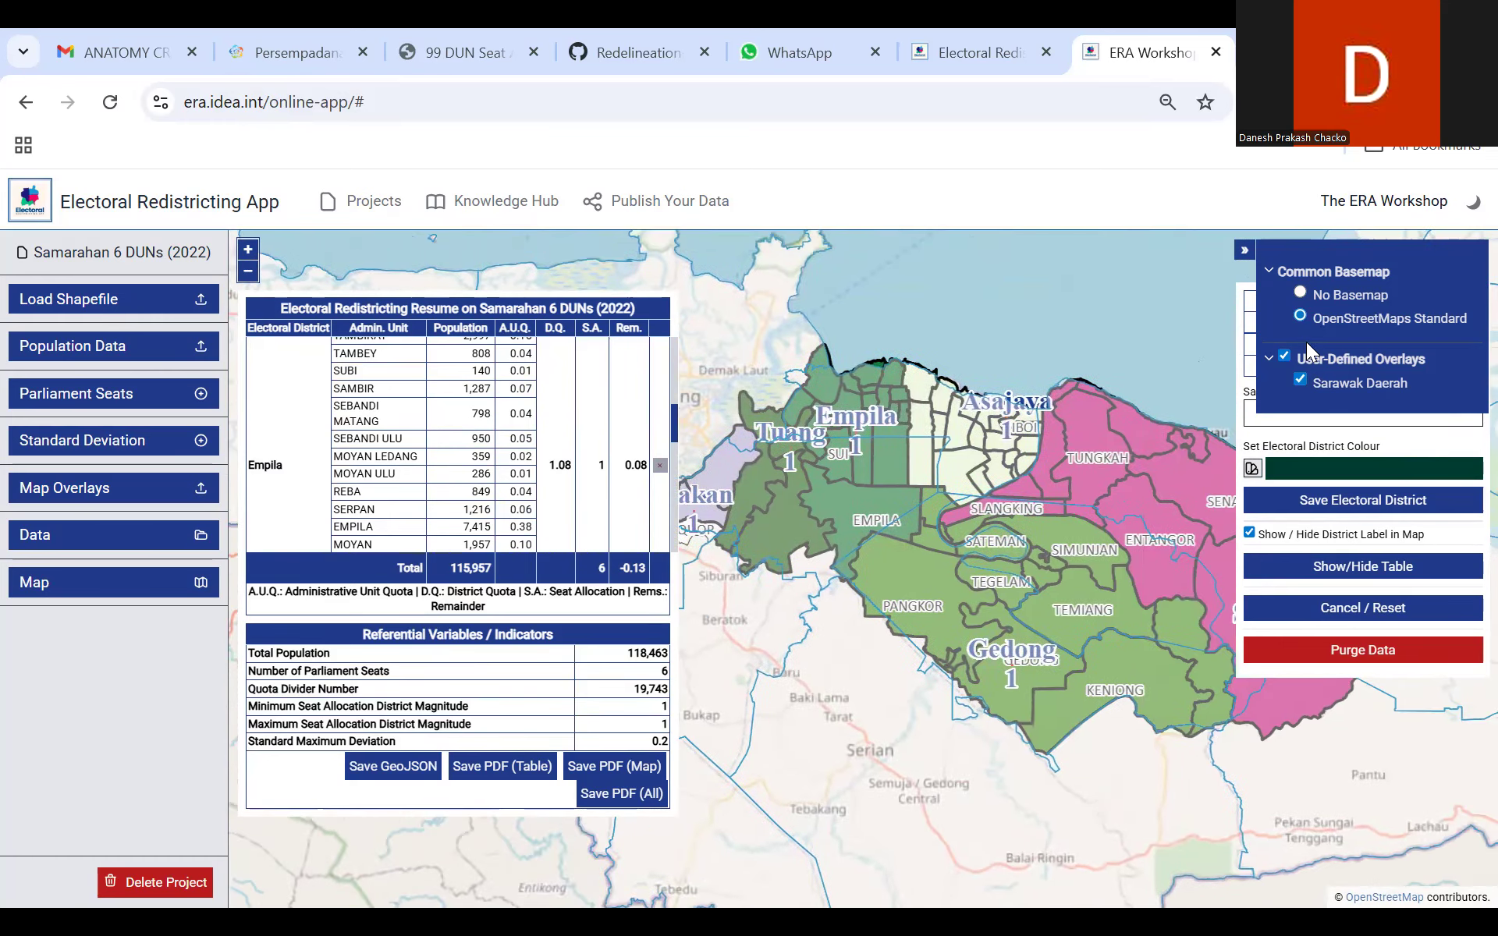
pyautogui.click(1282, 355)
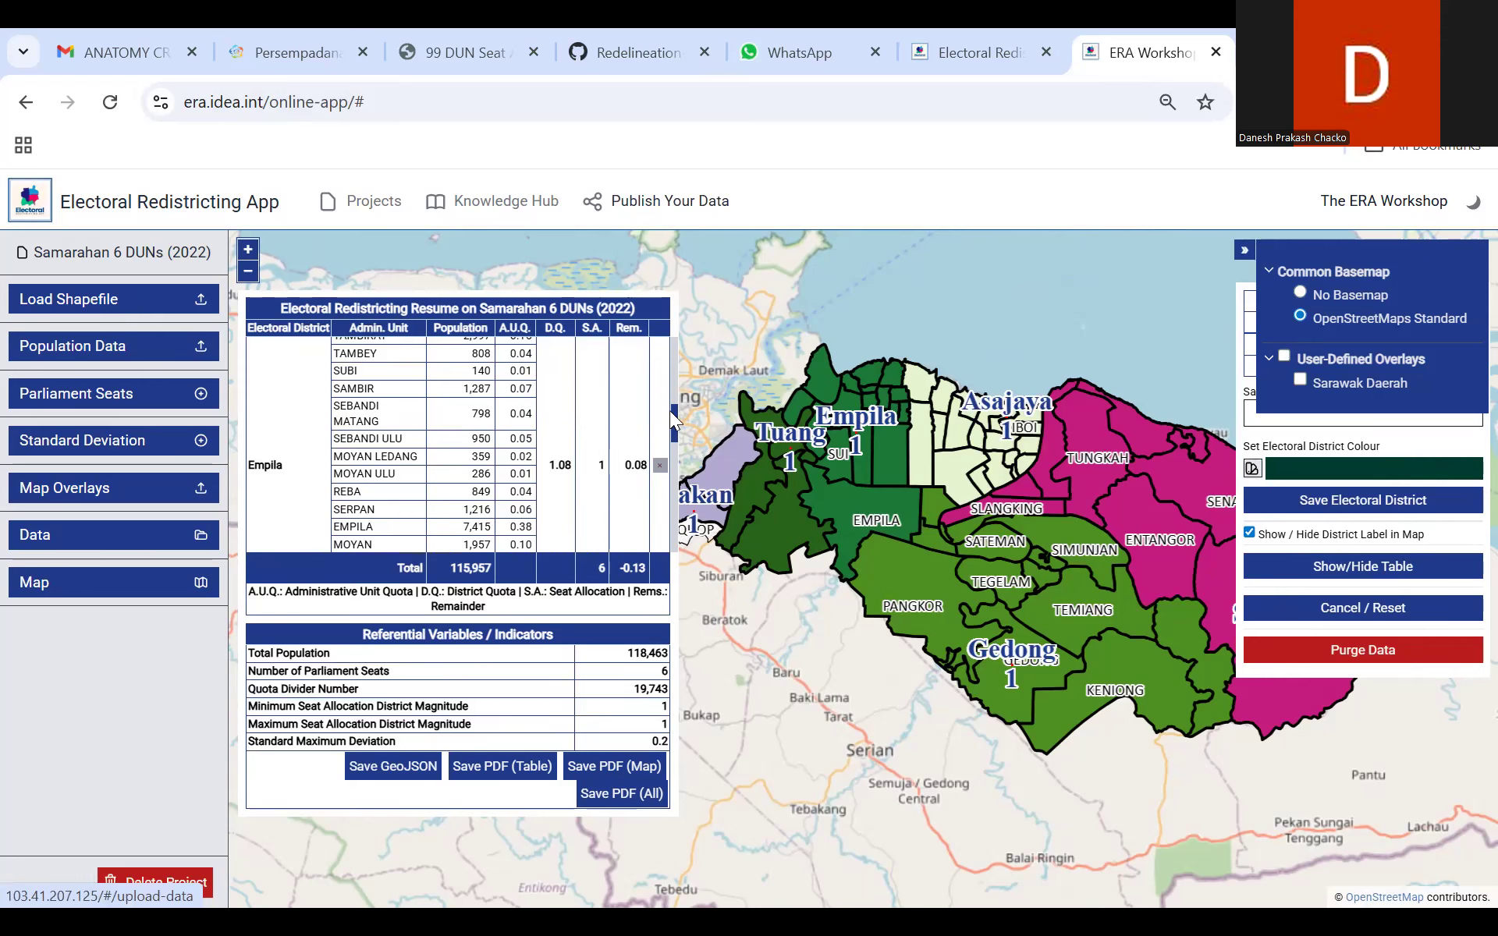
# Step: Check the districts' quotas and remainders in the results table and examine the Stakan district and the neighbouring Quop area on the map
pyautogui.moveTo(674, 426); pyautogui.dragTo(641, 566)
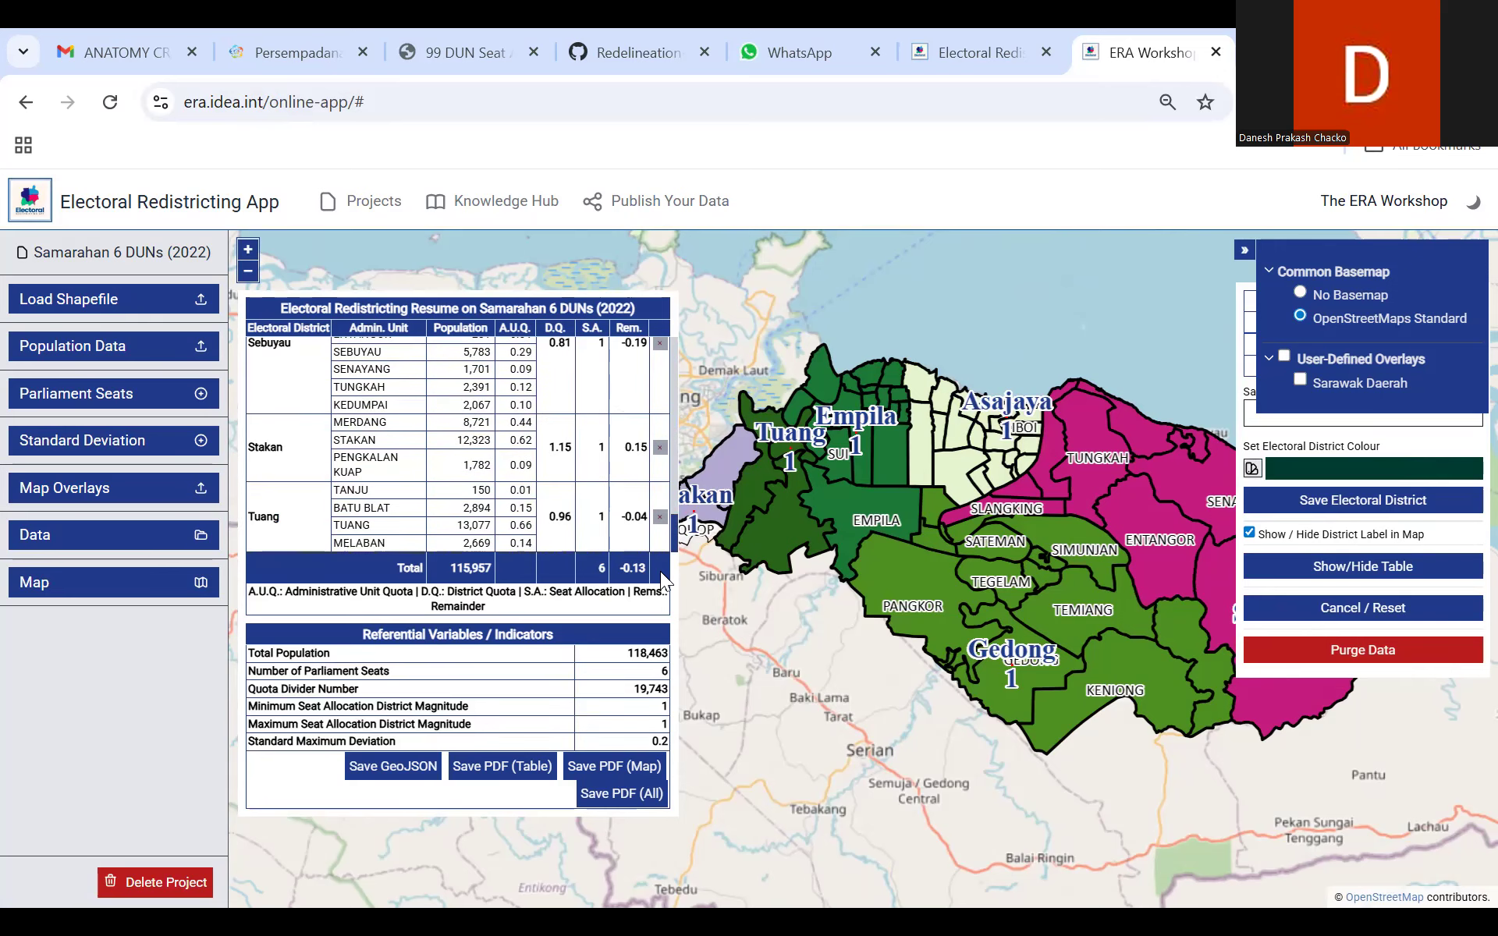
pyautogui.scroll(2, 792, 629)
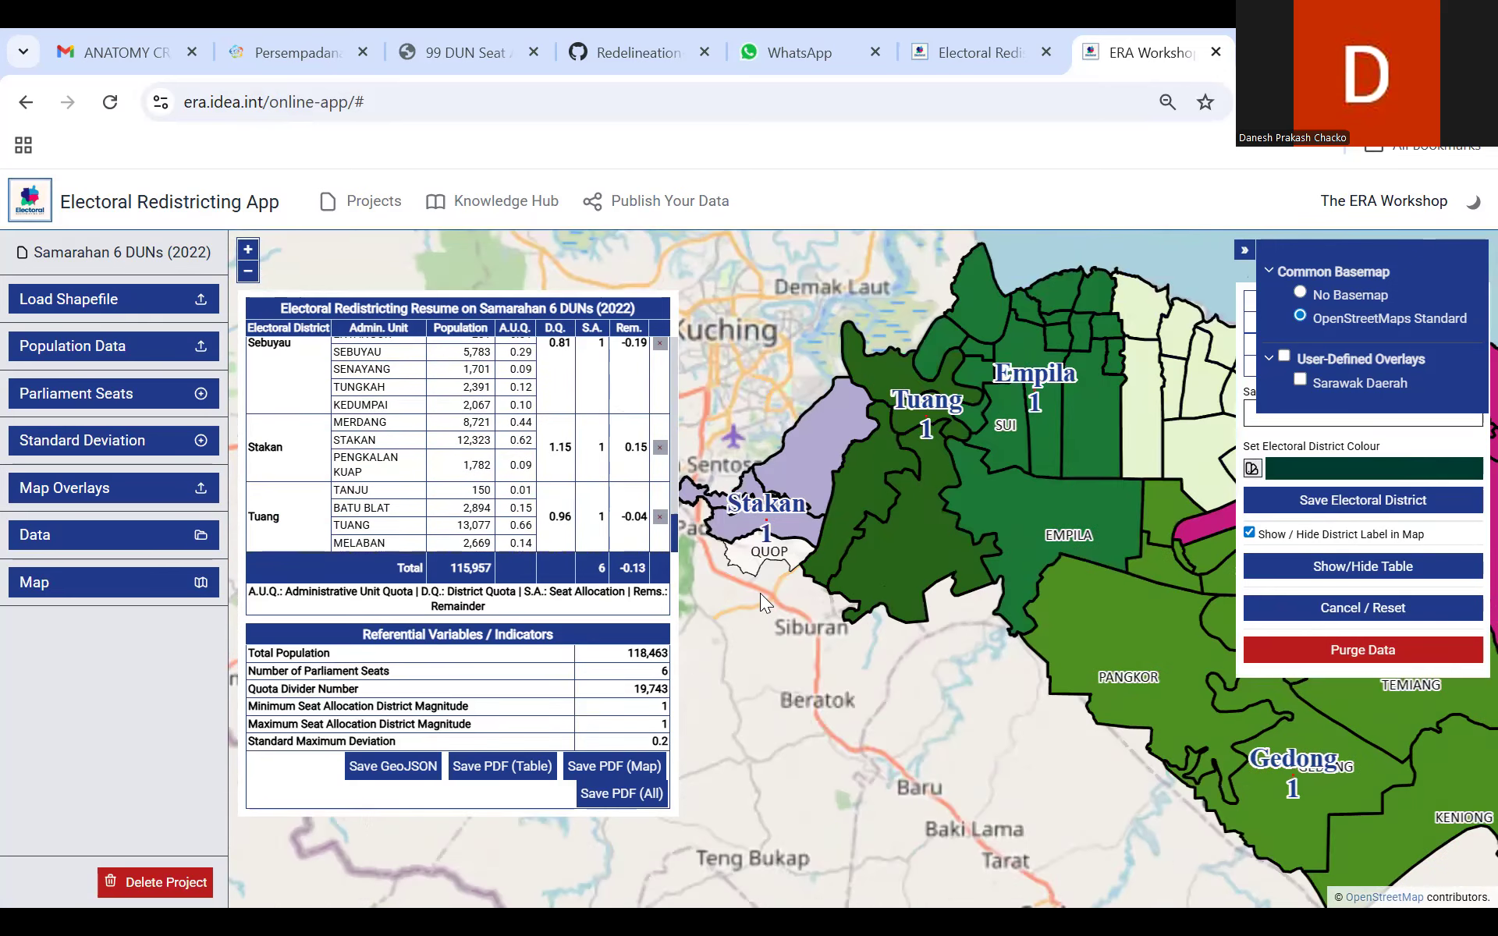
pyautogui.scroll(1, 759, 593)
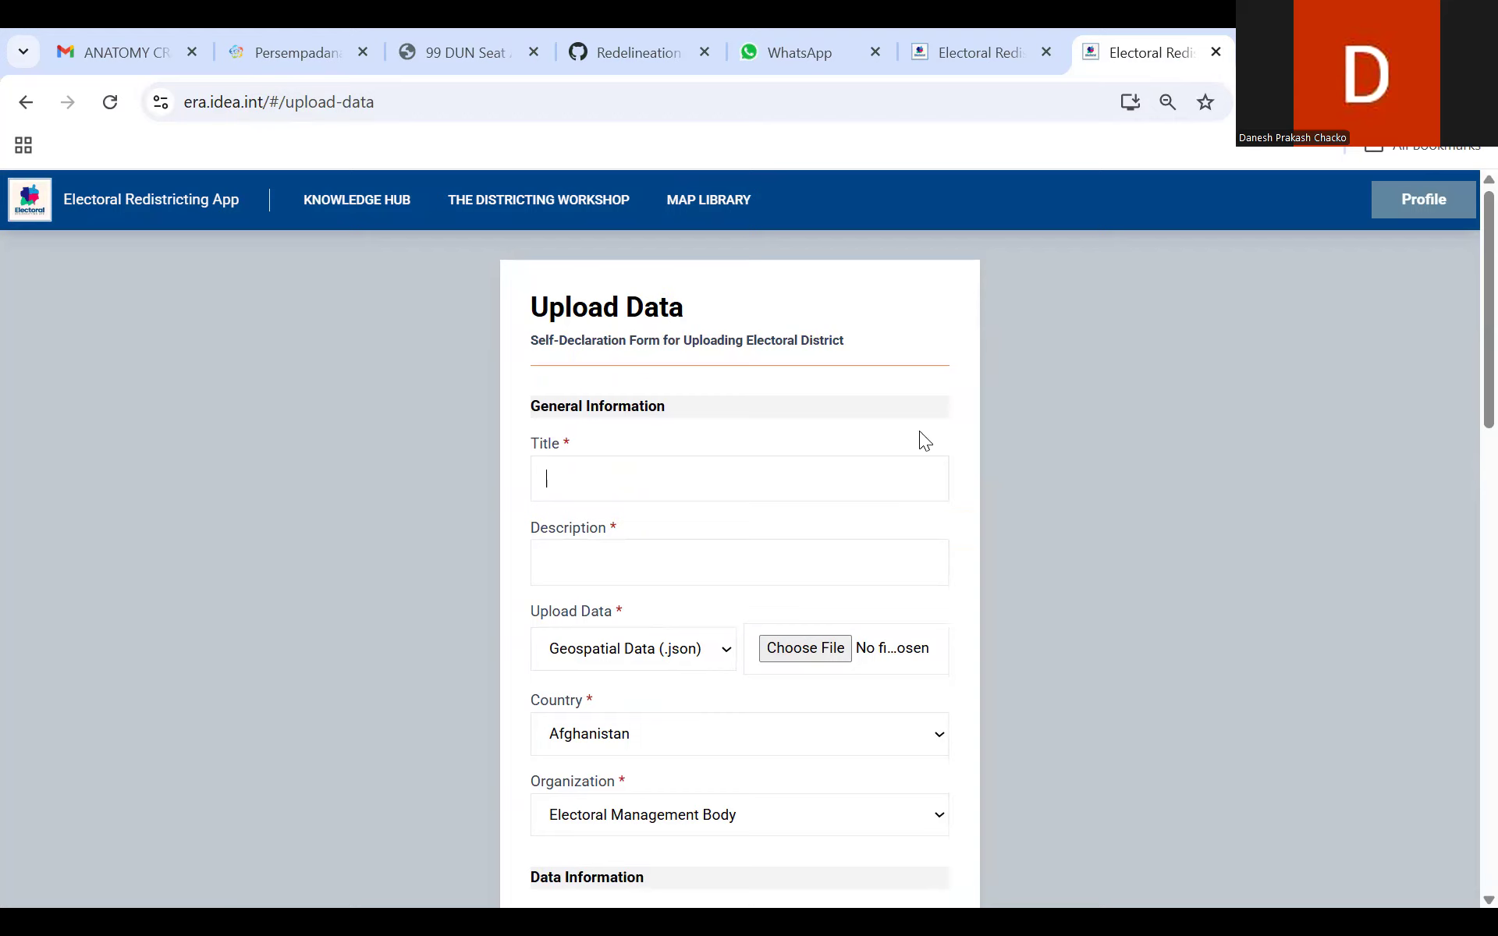
# Step: Review the Upload Data self-declaration form from general information through data and electoral information, including the file types offered for upload
pyautogui.scroll(-3, 1460, 426)
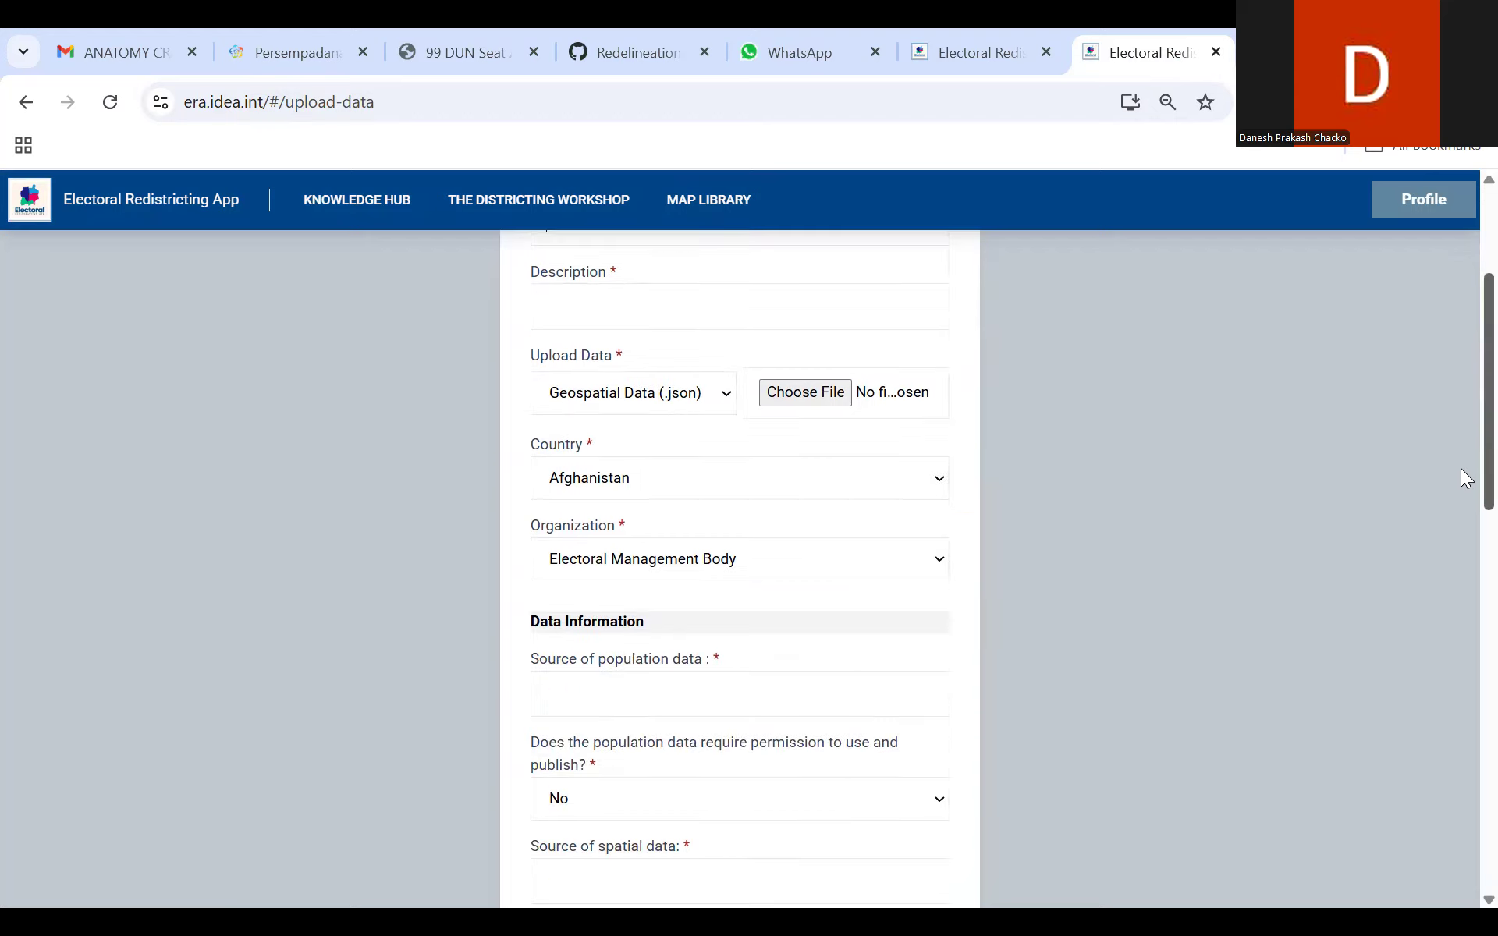
pyautogui.scroll(2, 1460, 468)
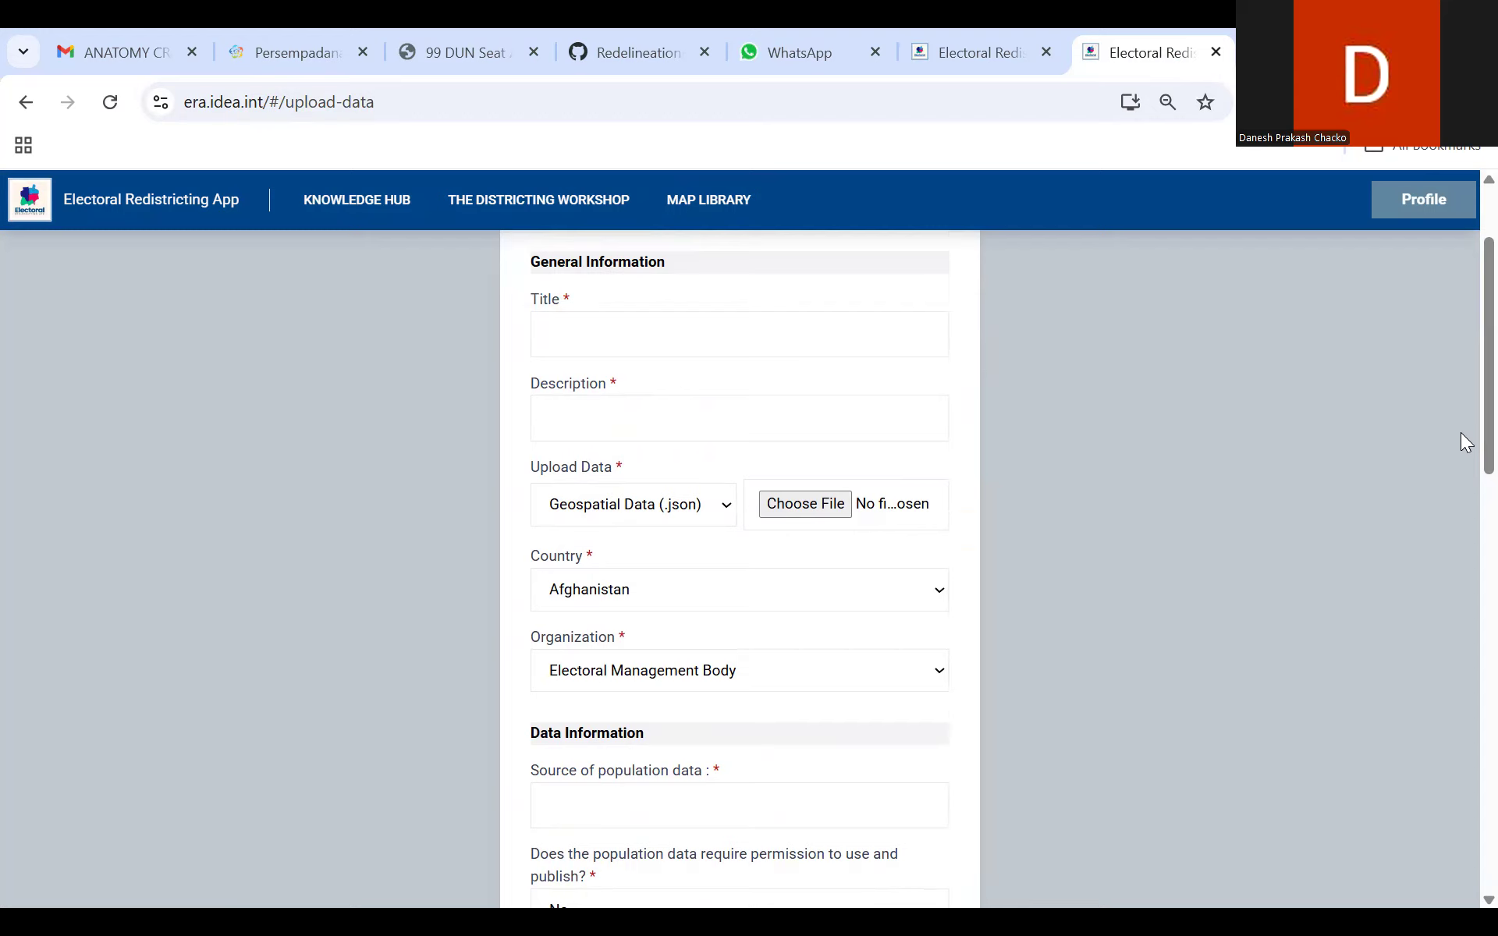
pyautogui.click(680, 521)
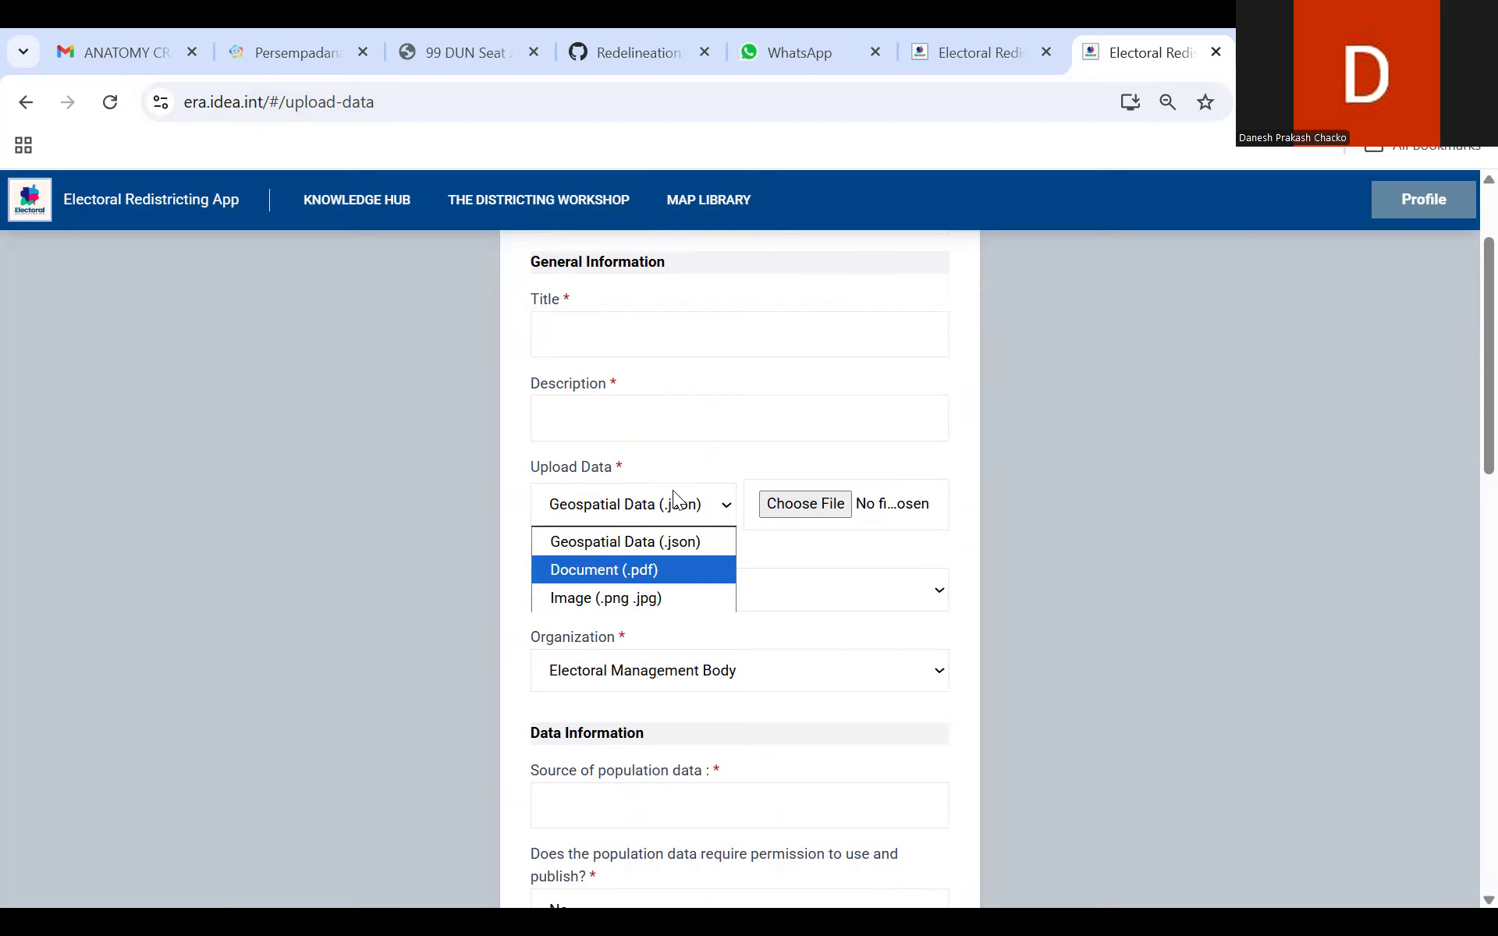
pyautogui.scroll(-5, 1461, 470)
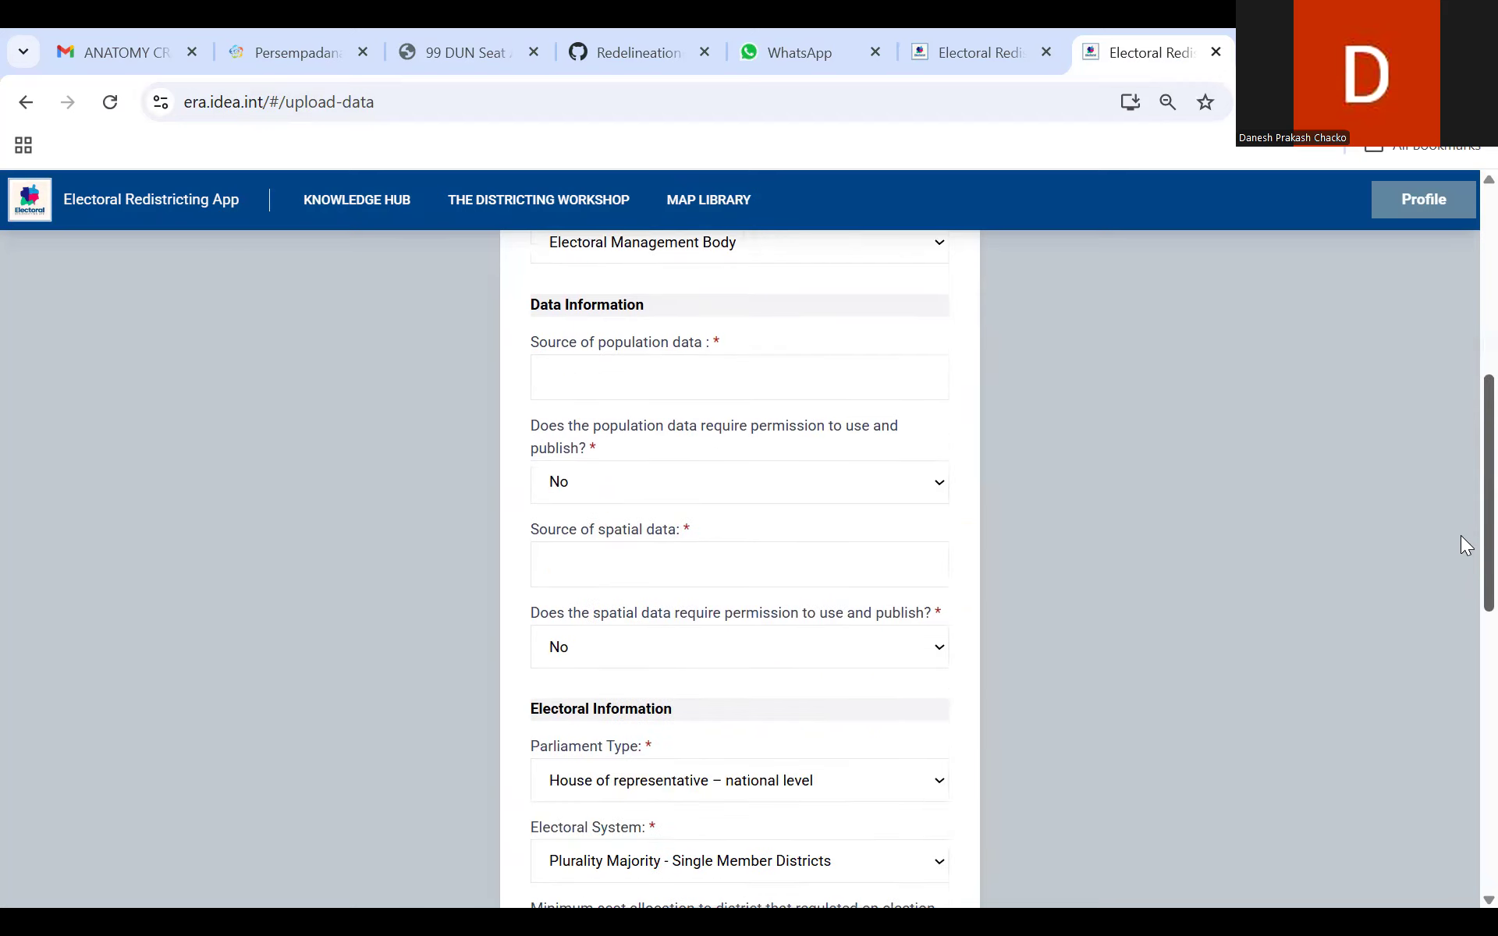
pyautogui.scroll(-10, 1460, 535)
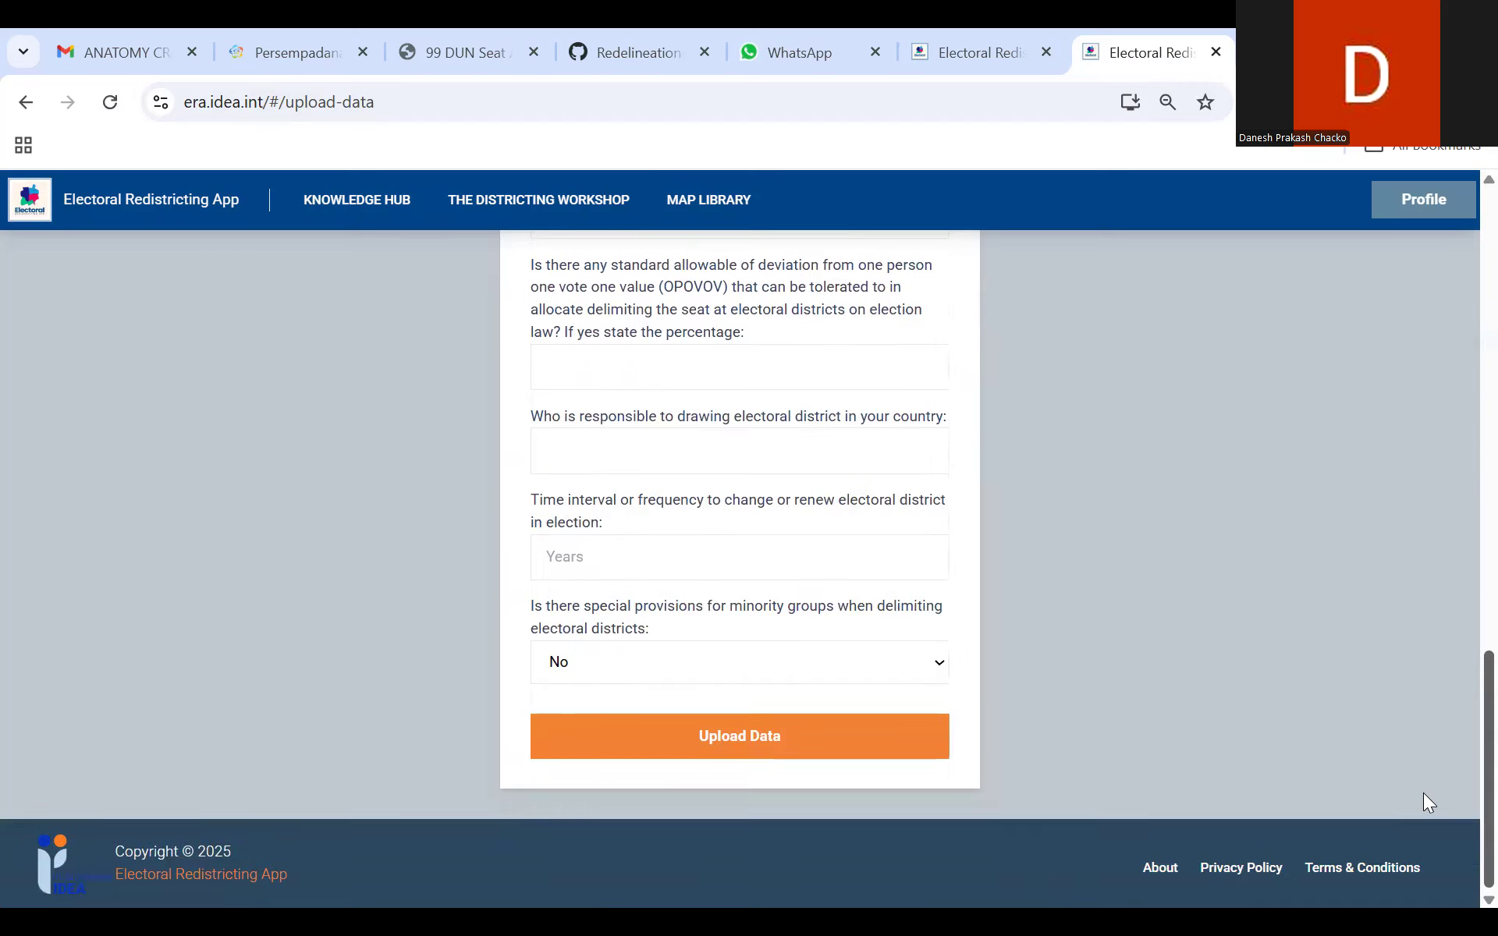
pyautogui.scroll(15, 1460, 311)
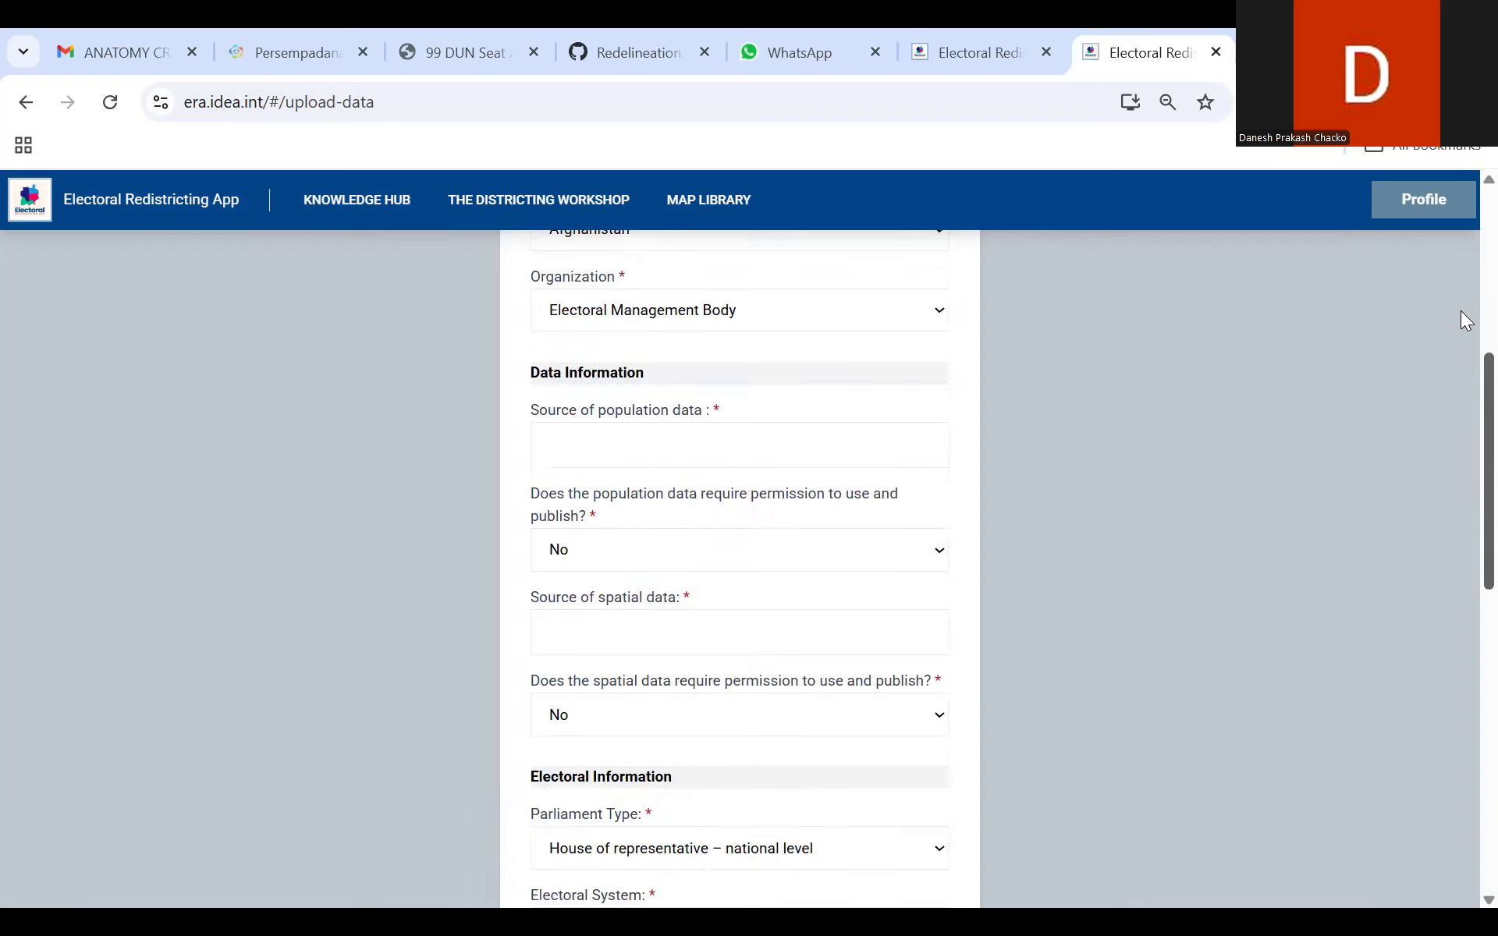